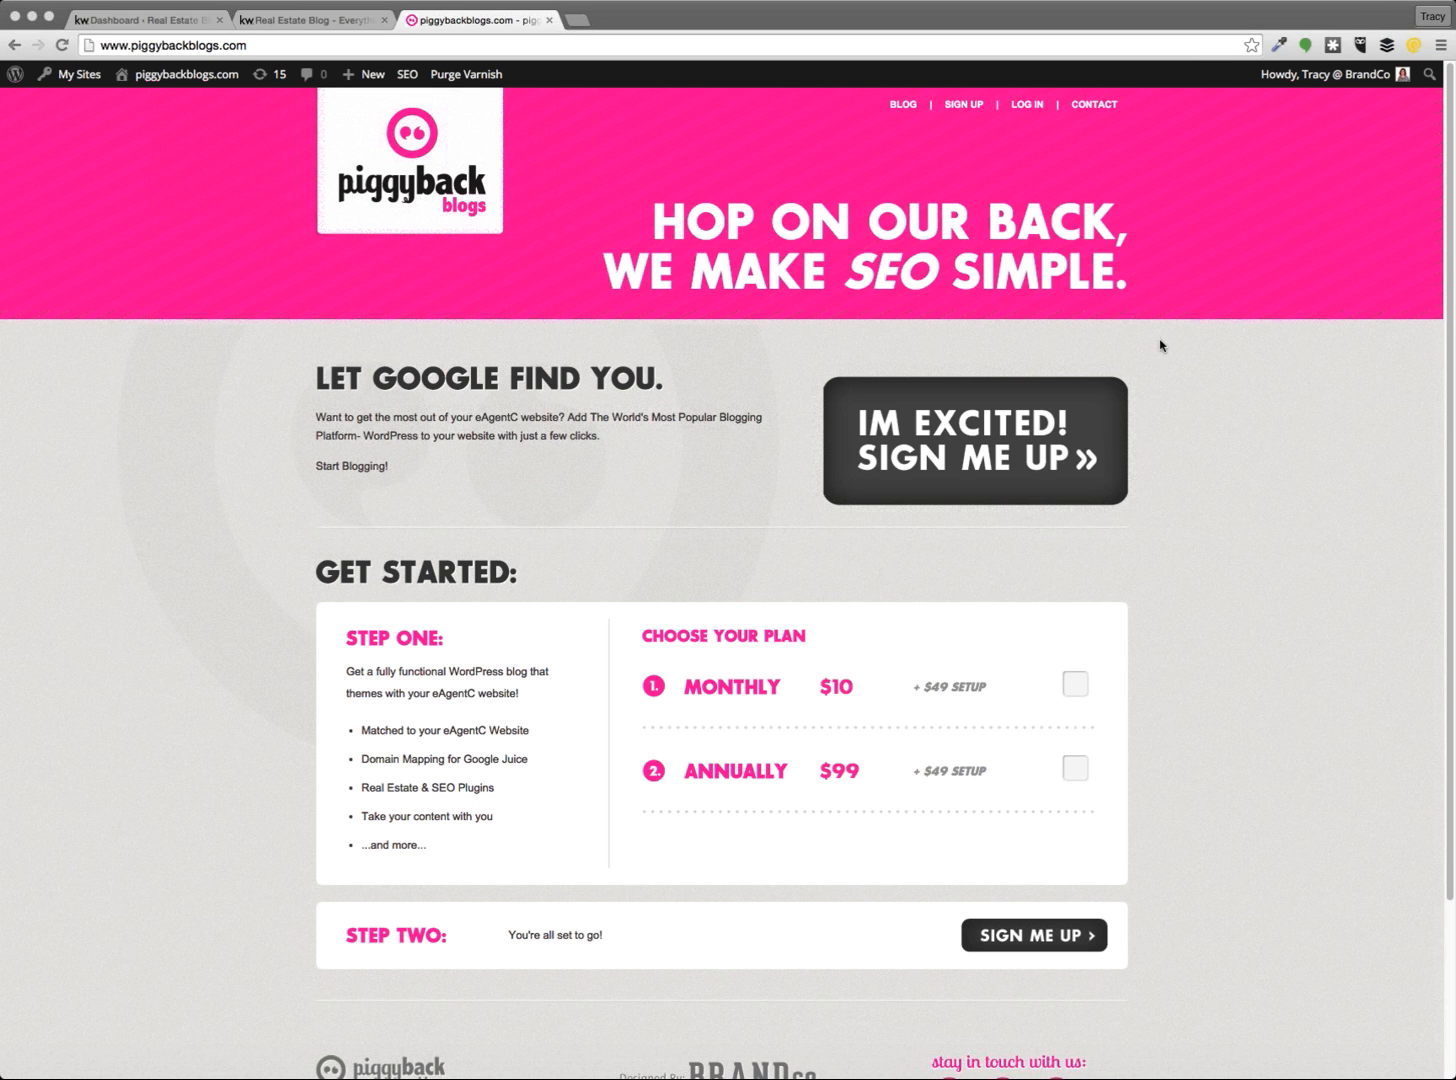
{"action": "left_click", "coordinate": [1074, 280]}
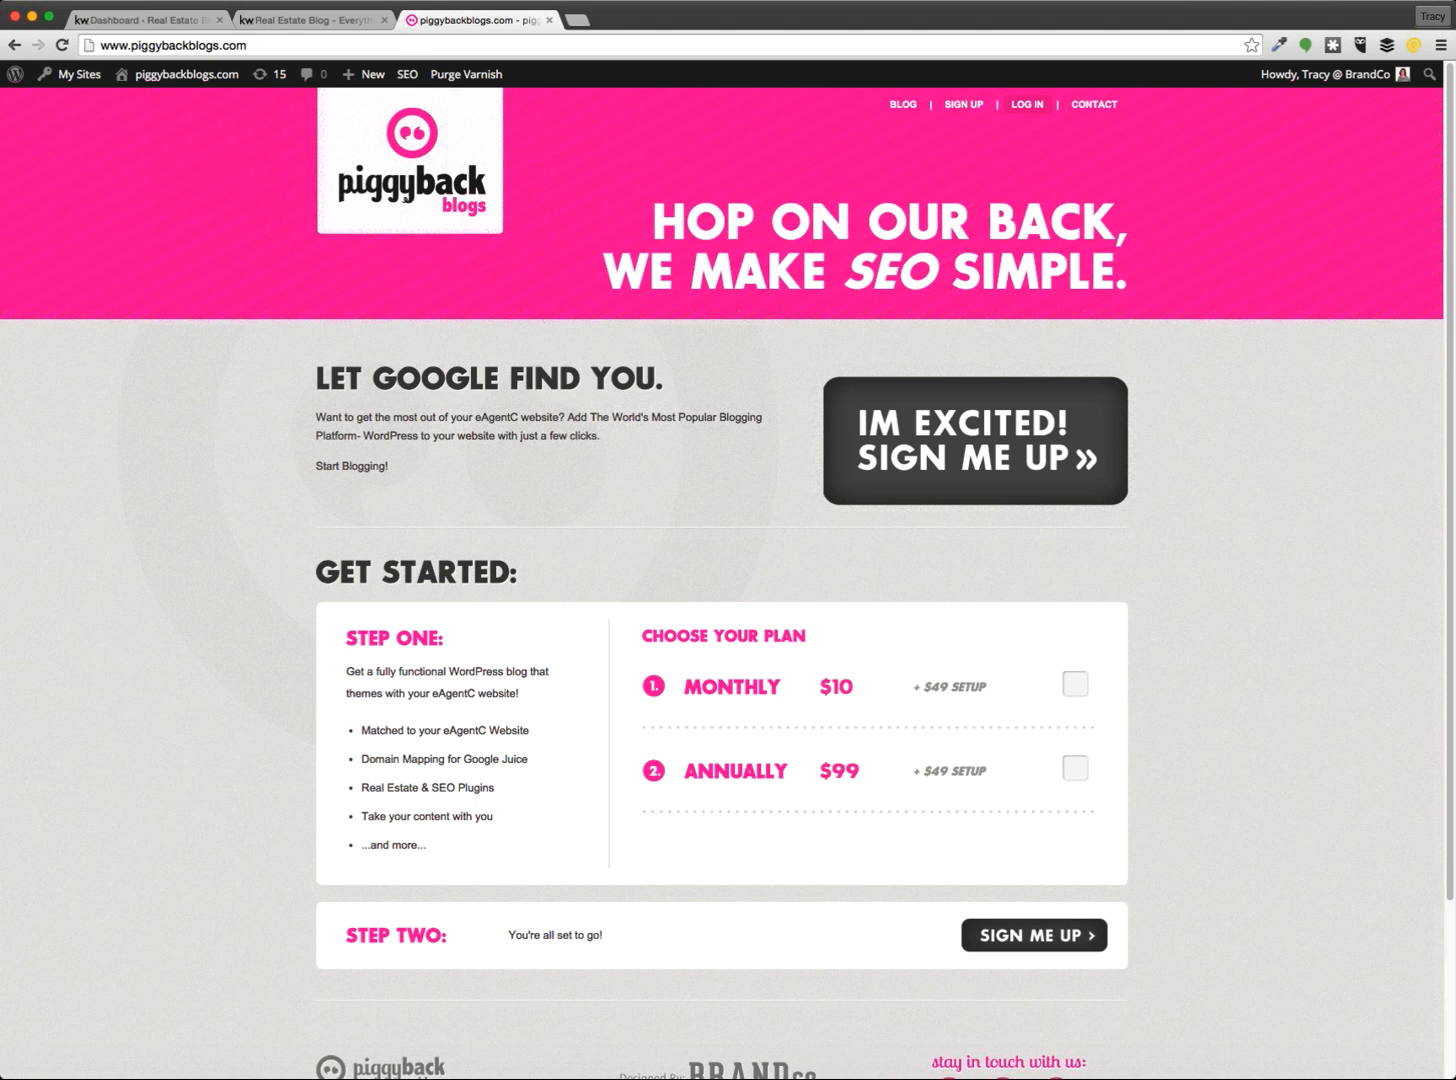
{"action": "left_click", "coordinate": [150, 21]}
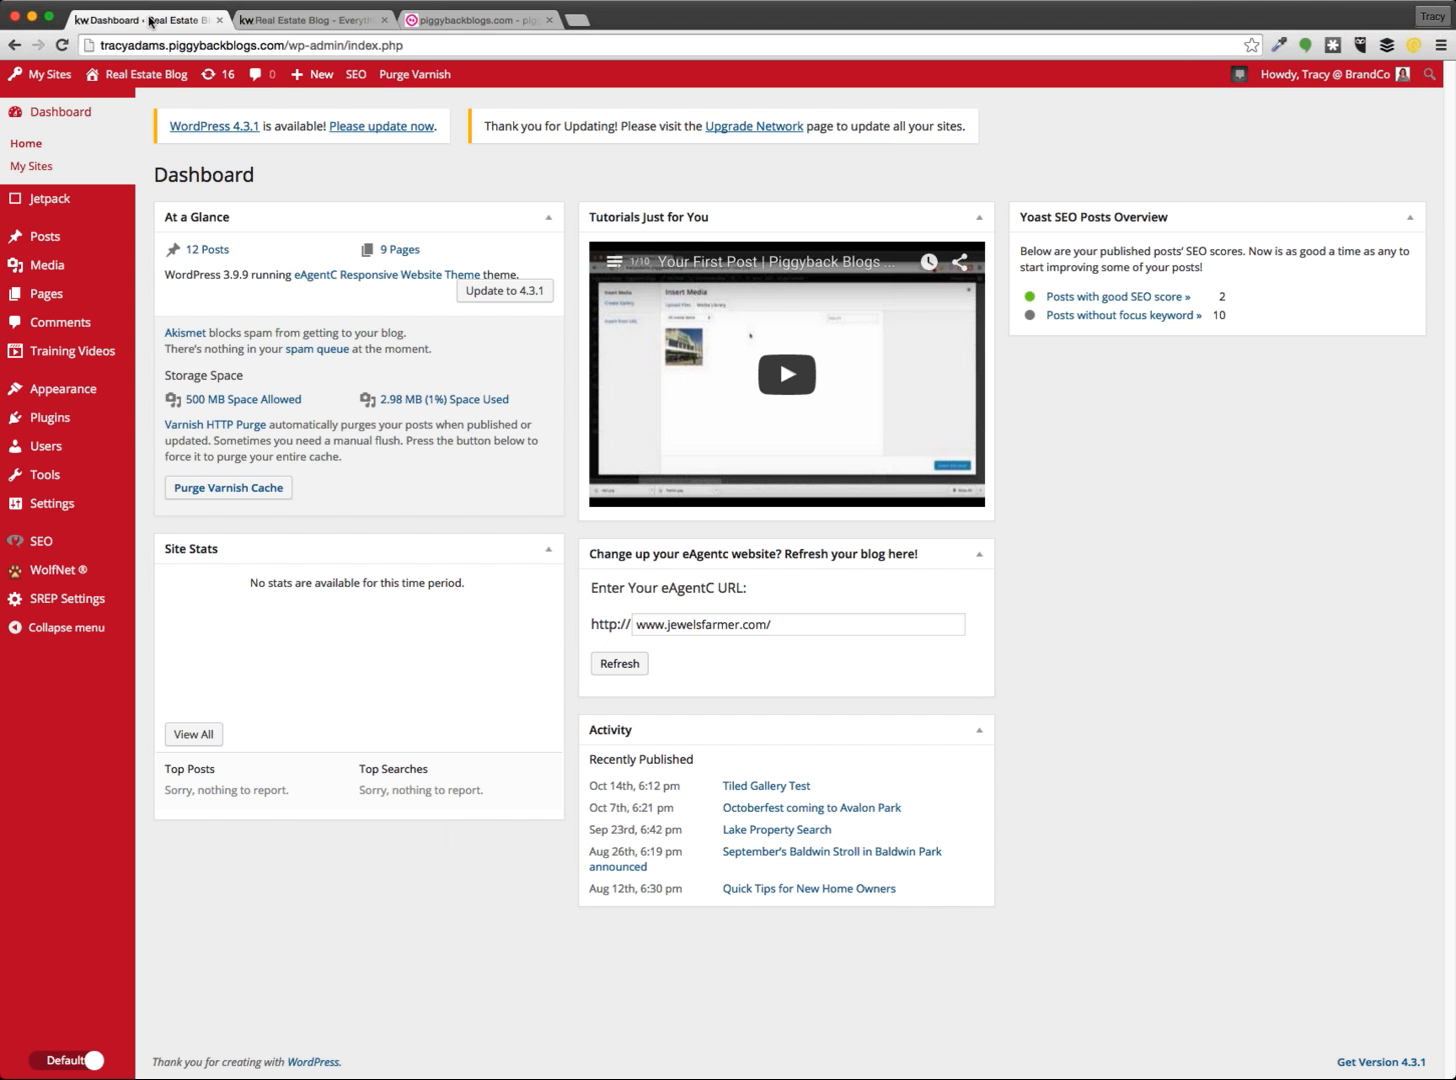
{"action": "left_click", "coordinate": [272, 20]}
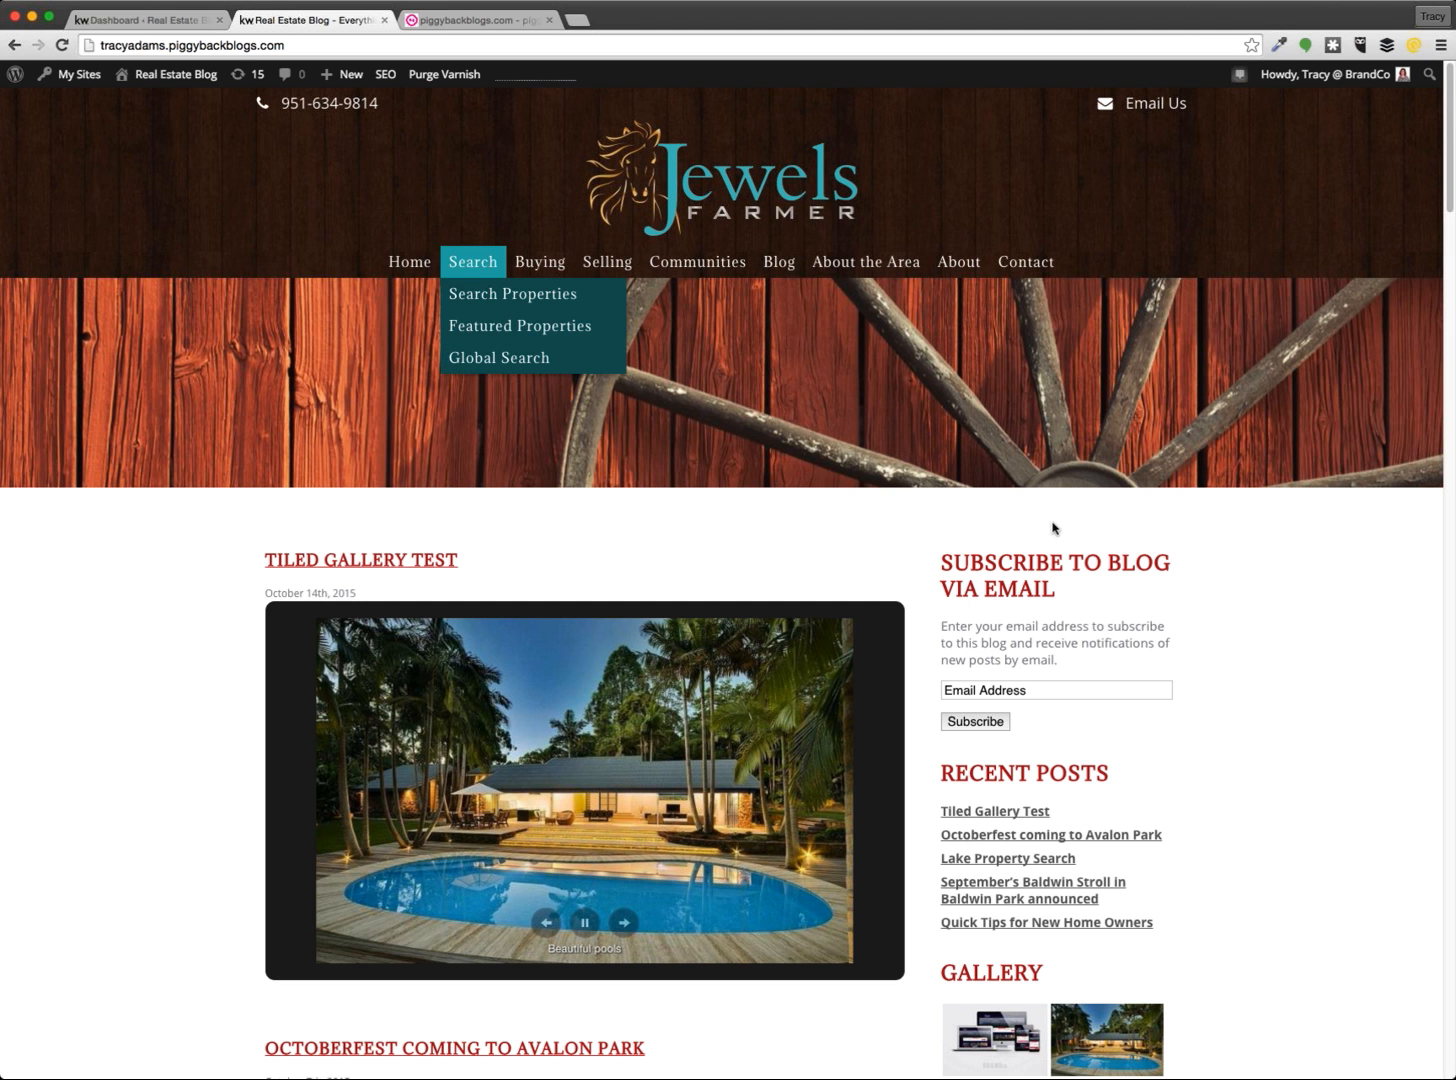
{"action": "left_click", "coordinate": [361, 42]}
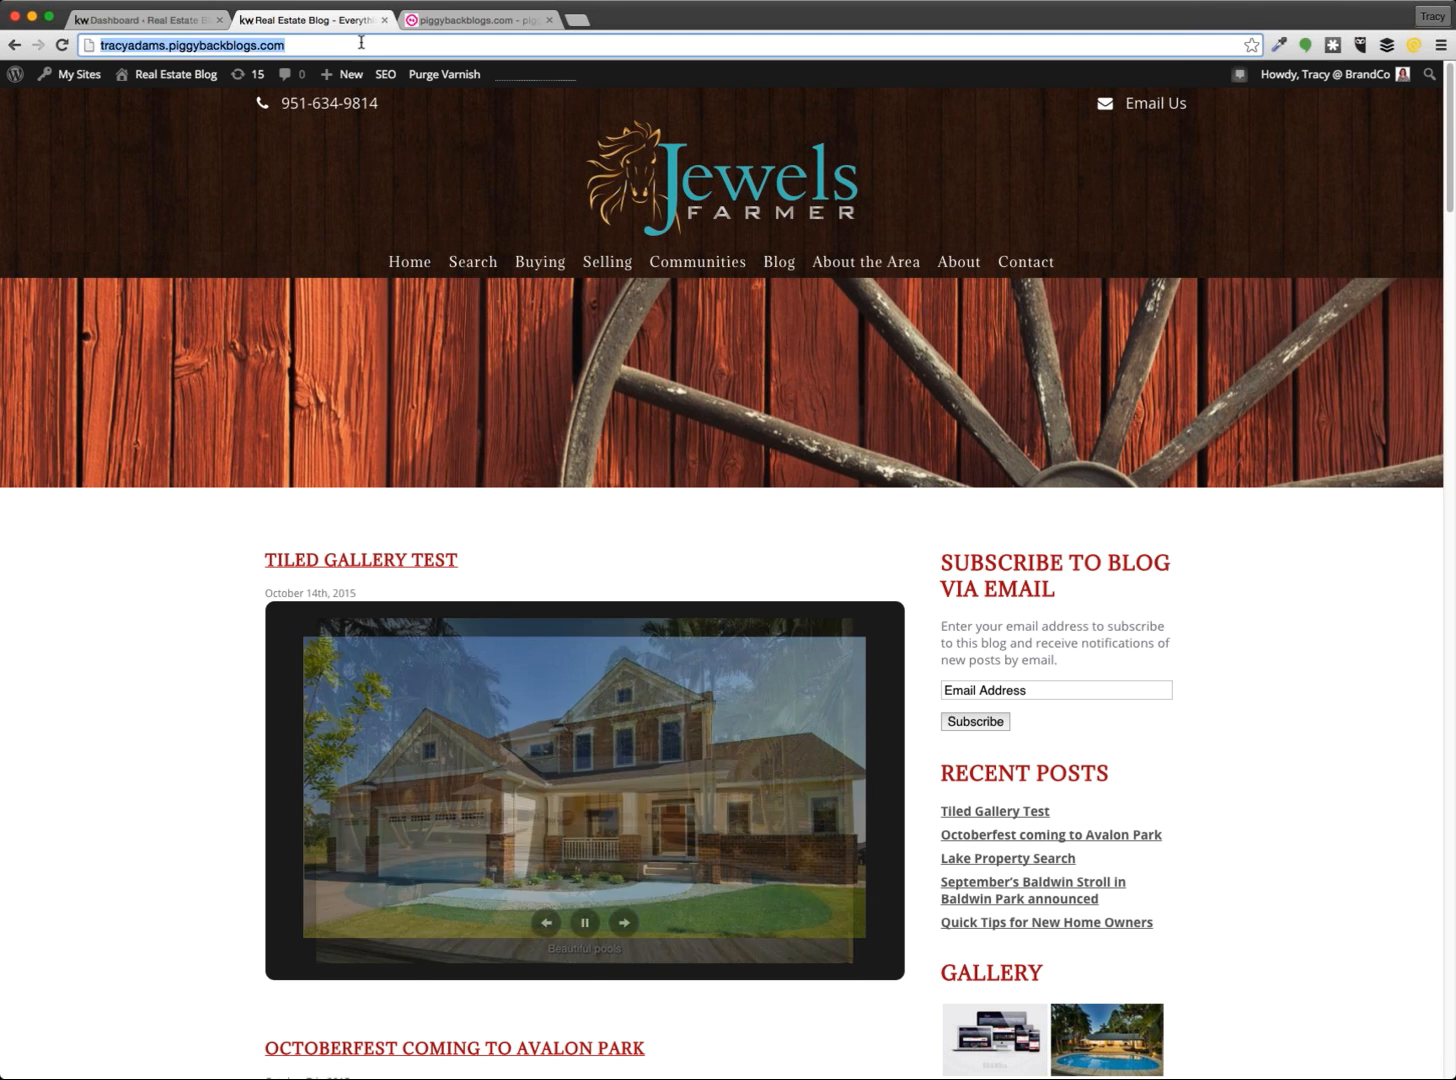
{"action": "left_click", "coordinate": [361, 42]}
{"action": "type", "text": "/wp=ad"}
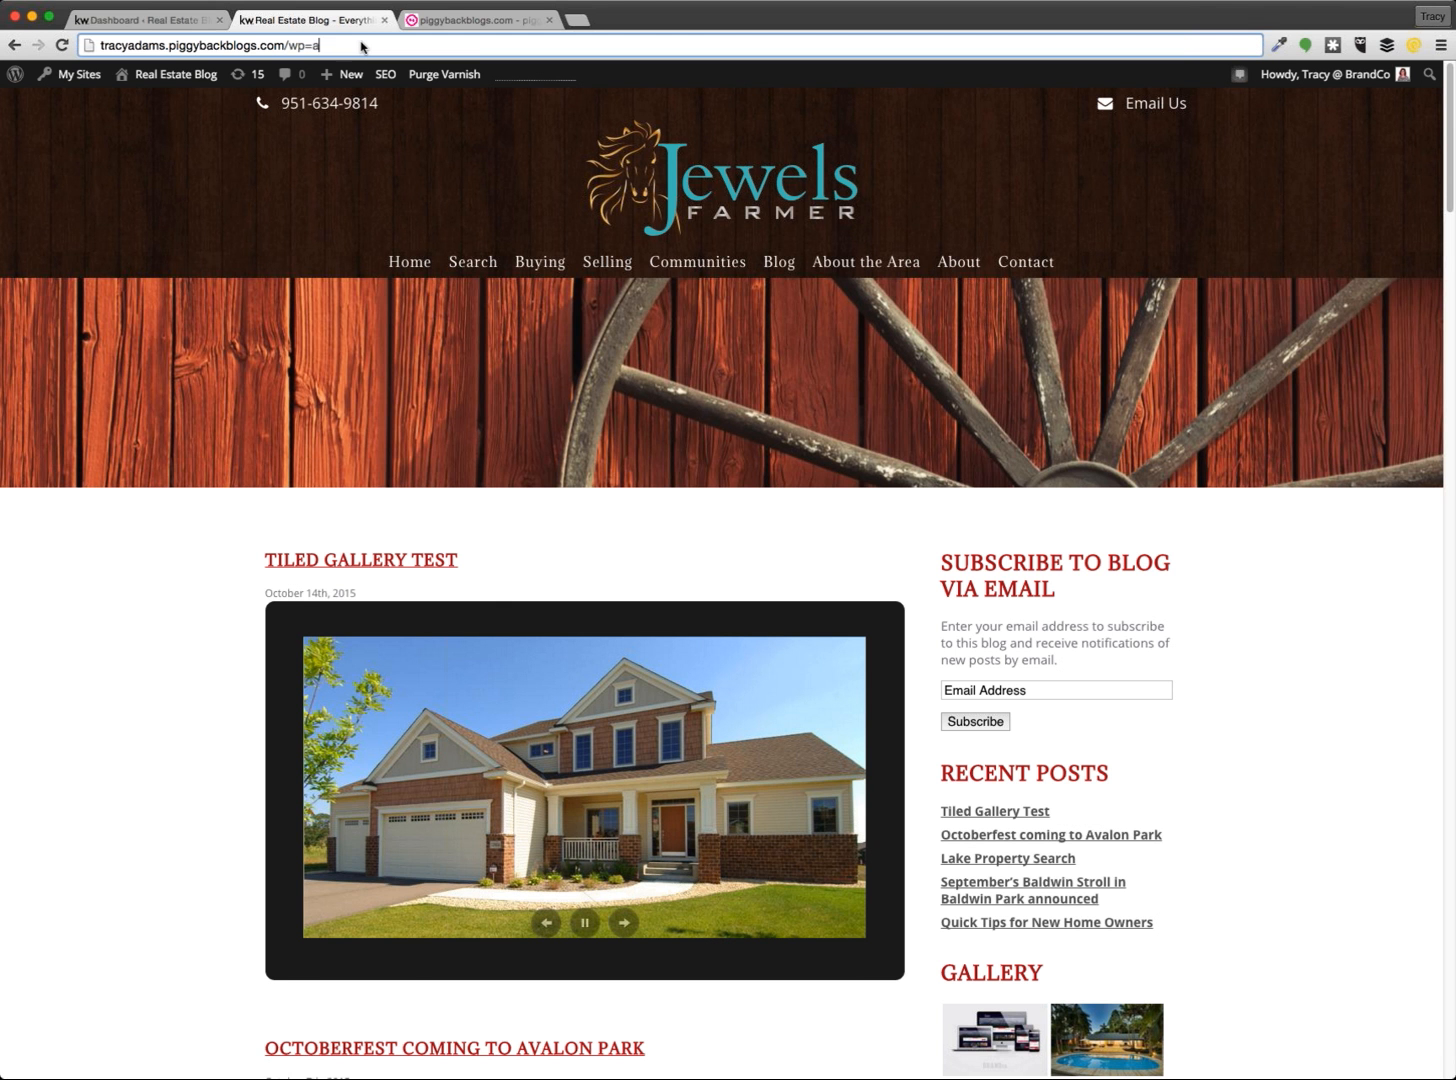
{"action": "key", "text": "BackSpace"}
{"action": "key", "text": "BackSpace"}
{"action": "key", "text": "BackSpace"}
{"action": "type", "text": "-admin"}
{"action": "left_click", "coordinate": [1281, 696]}
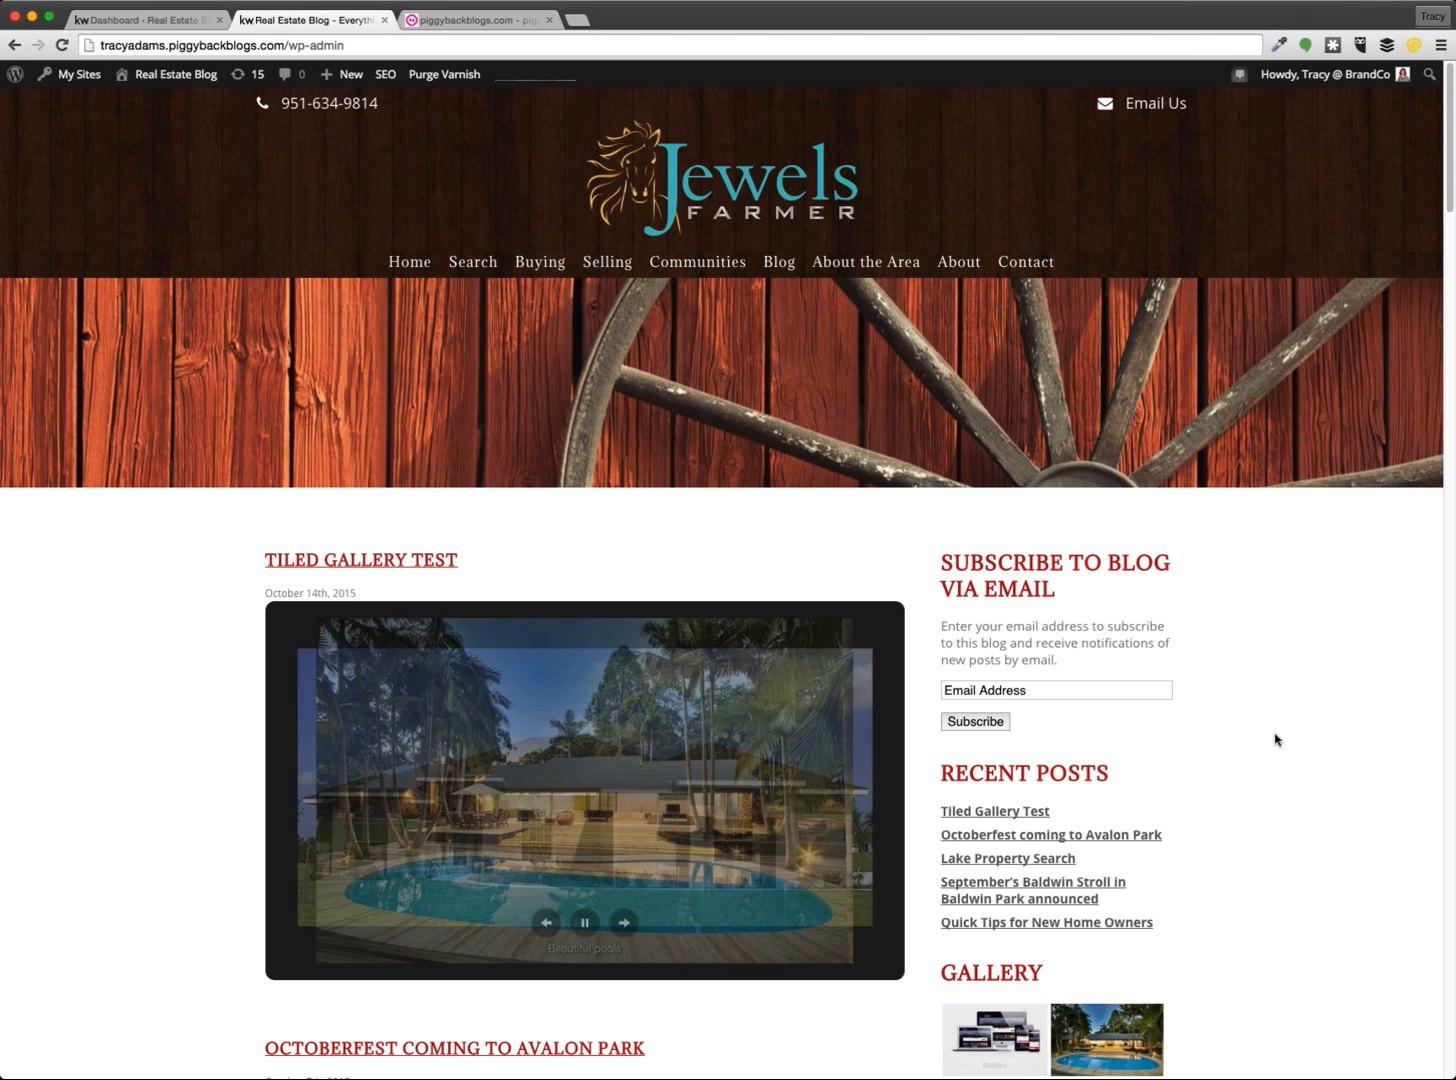
{"action": "scroll", "coordinate": [1220, 720], "scroll_direction": "down", "scroll_amount": 3}
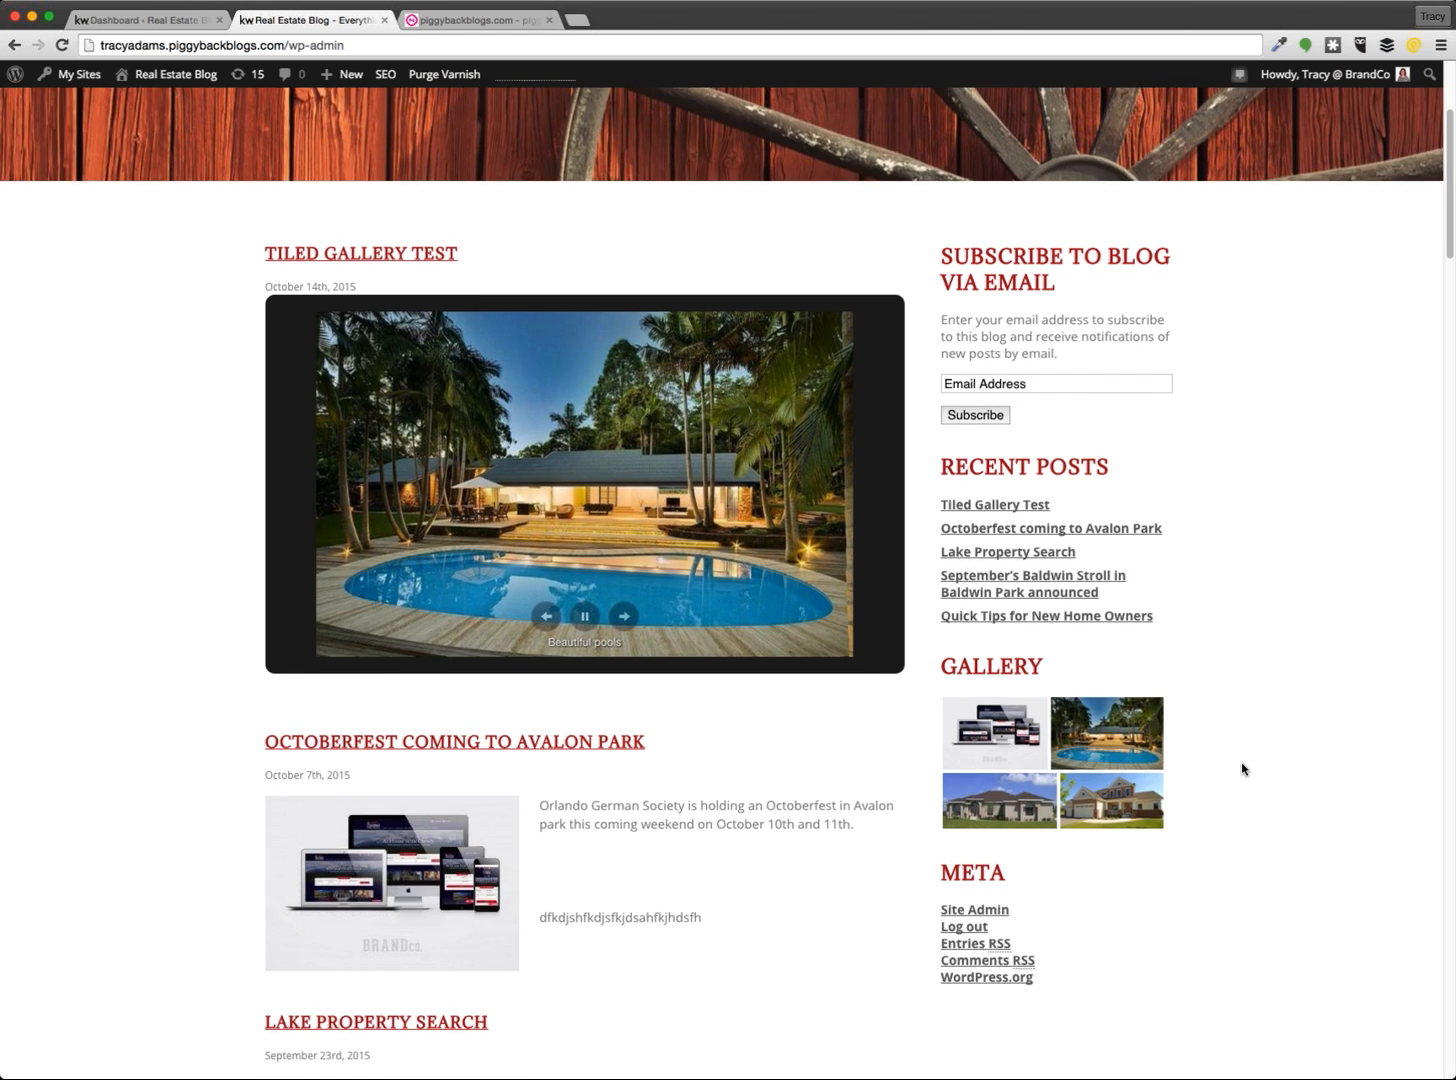
{"action": "scroll", "coordinate": [1242, 763], "scroll_direction": "down", "scroll_amount": 3}
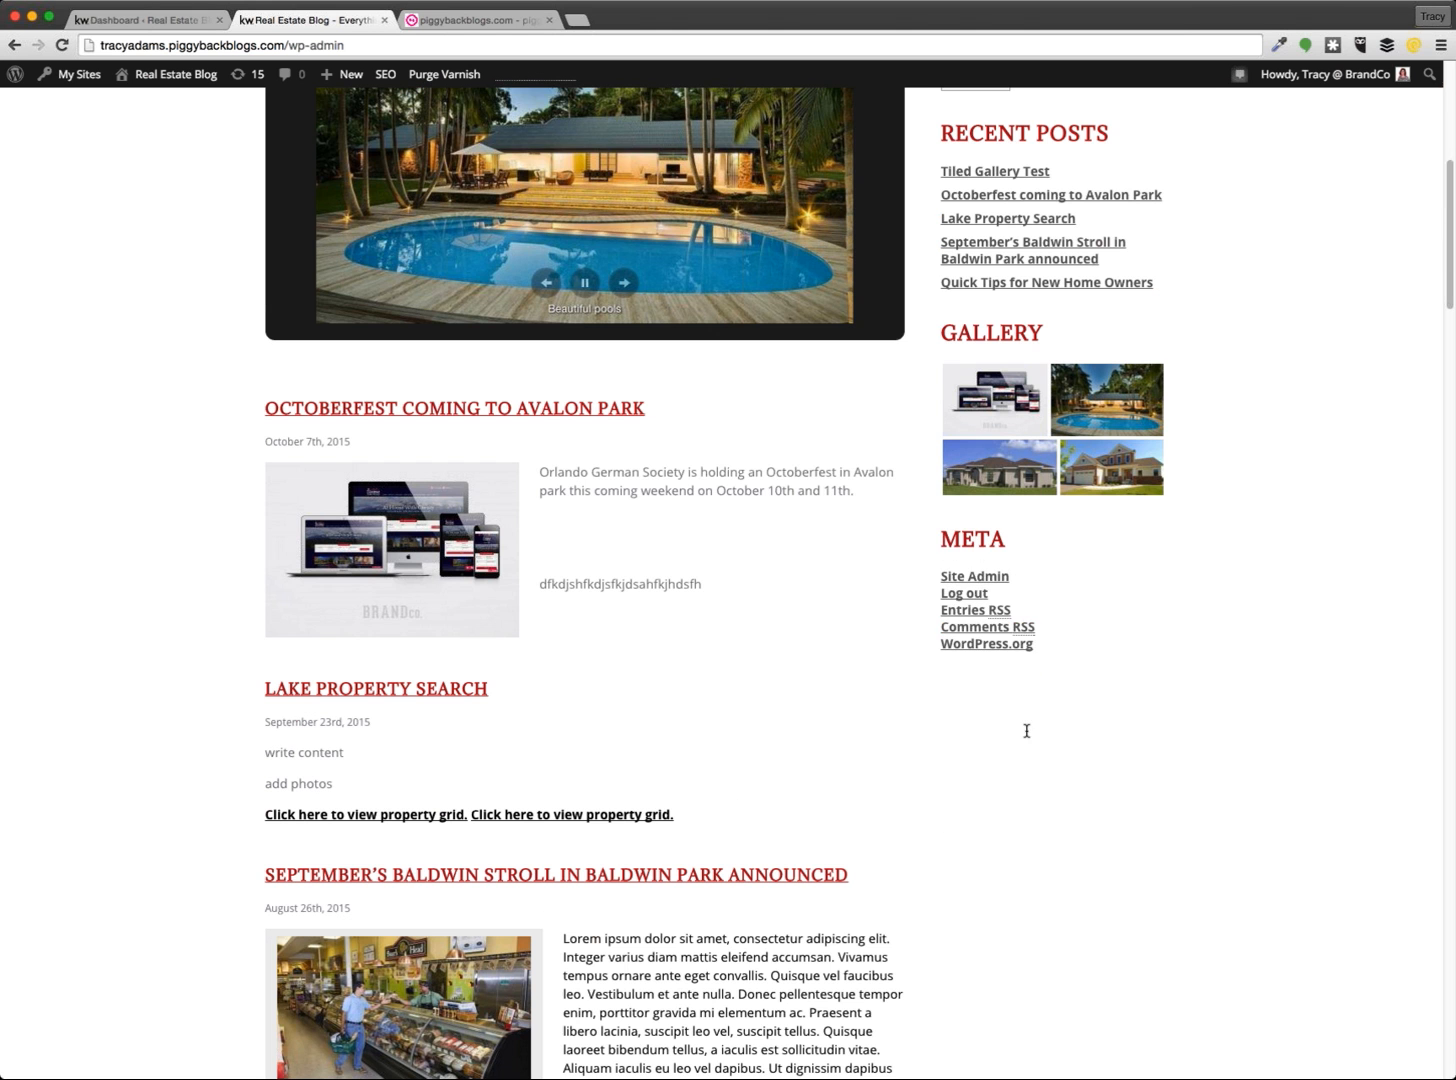
{"action": "left_click_drag", "start_coordinate": [1008, 541], "coordinate": [940, 543]}
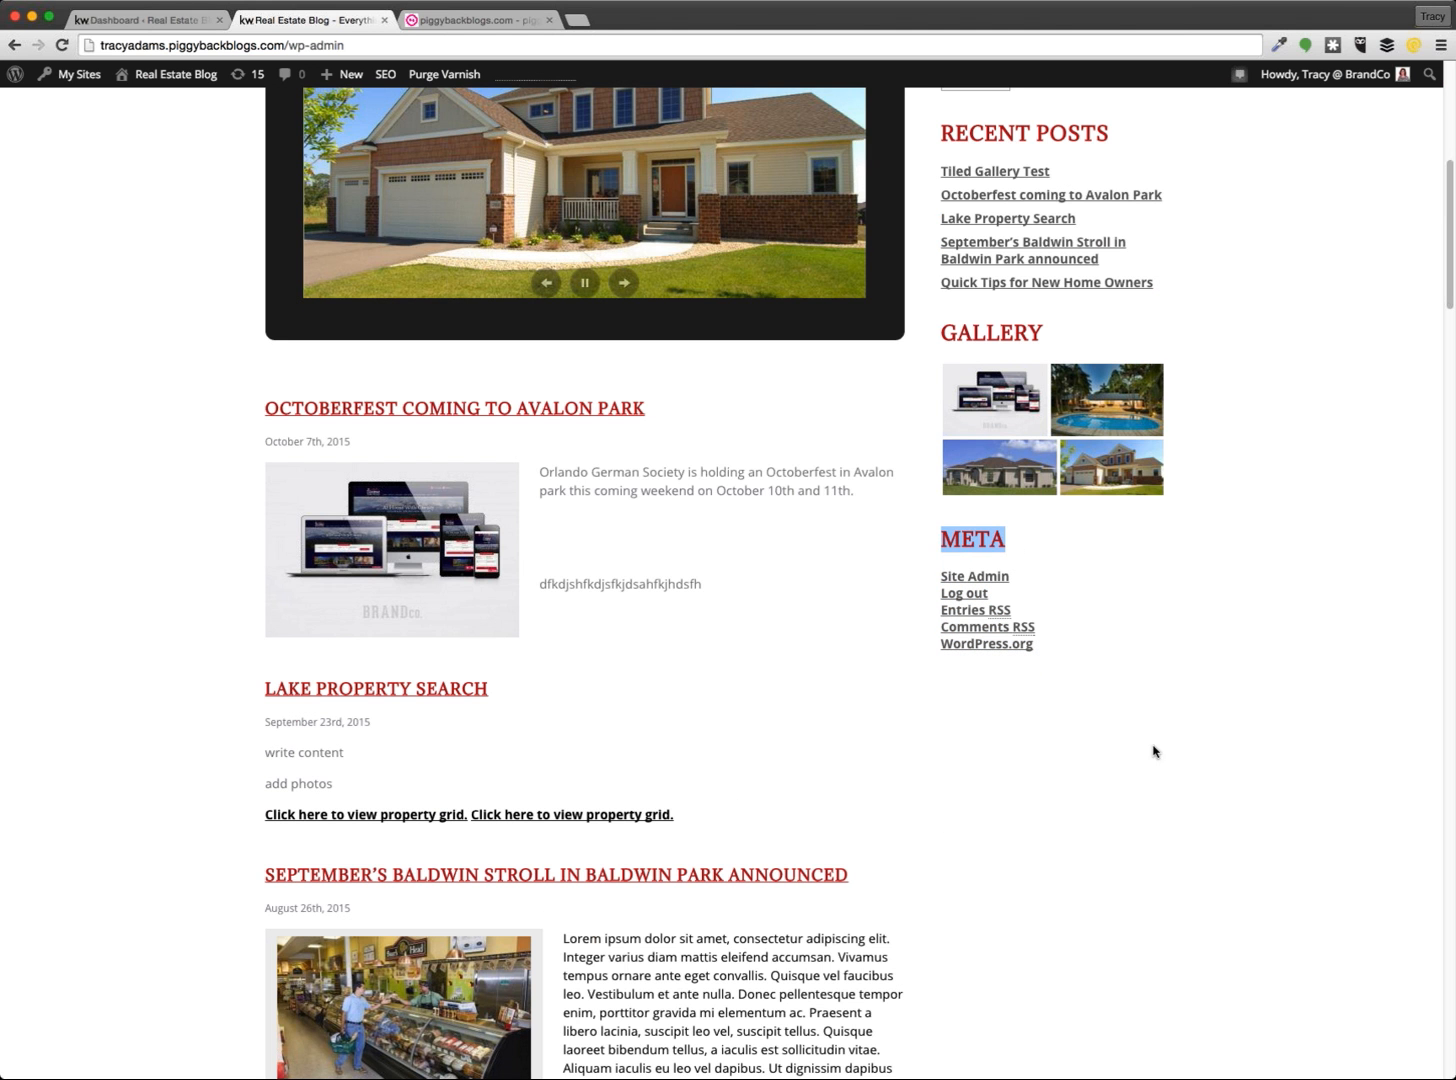
{"action": "left_click", "coordinate": [1098, 715]}
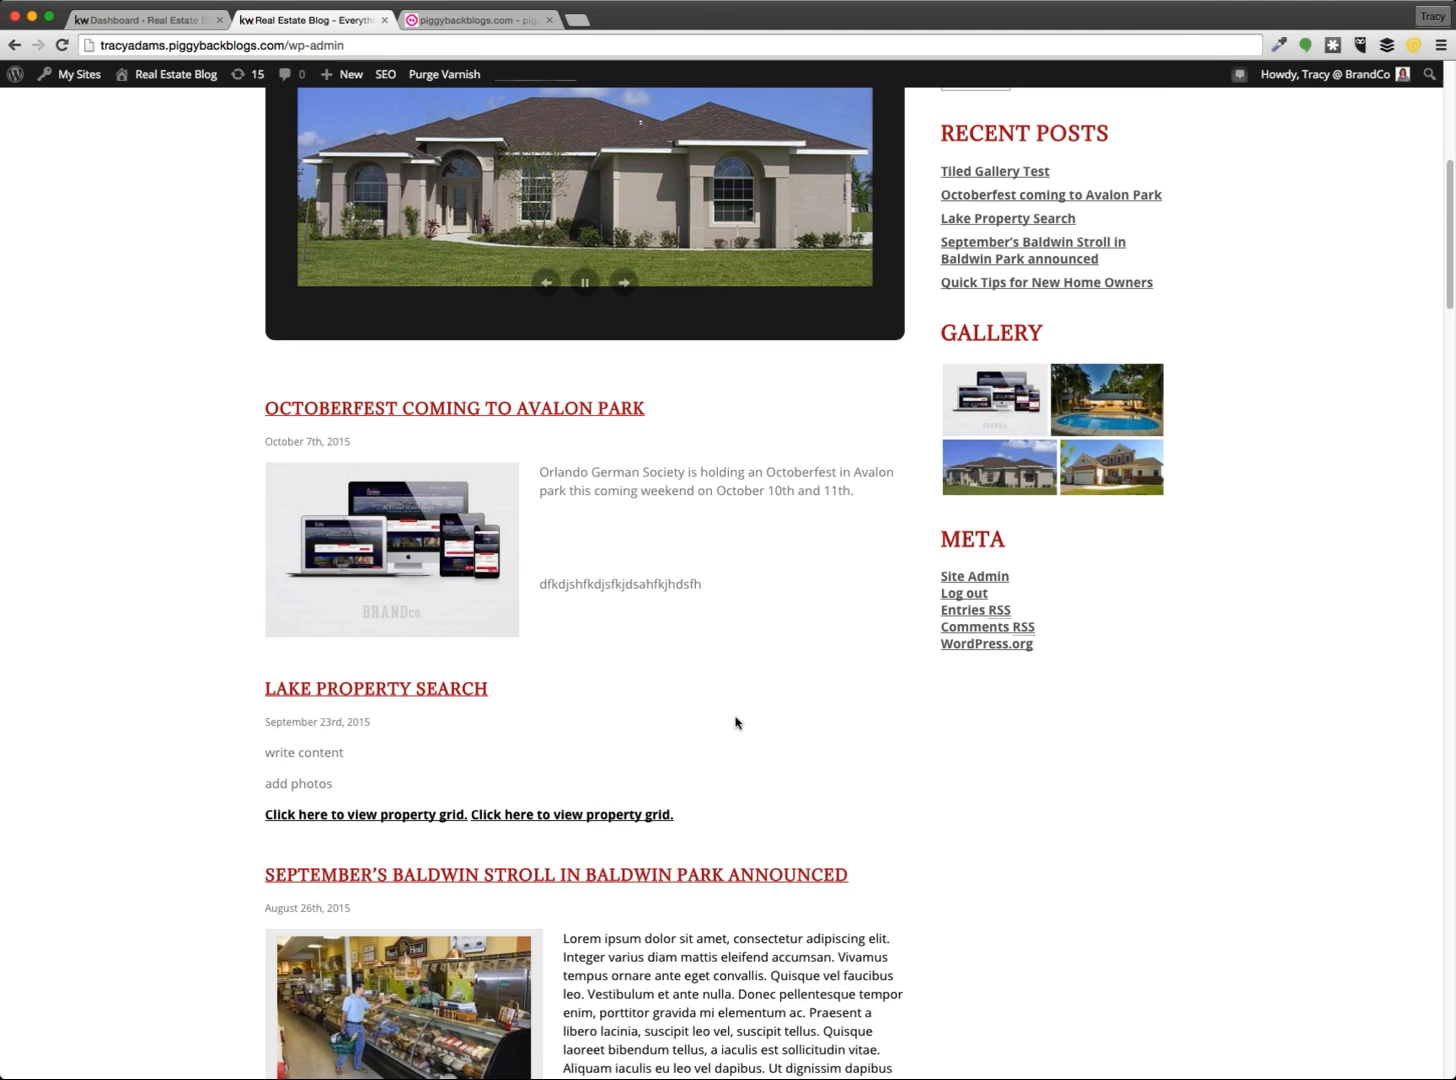
{"action": "scroll", "coordinate": [736, 722], "scroll_direction": "up", "scroll_amount": 5}
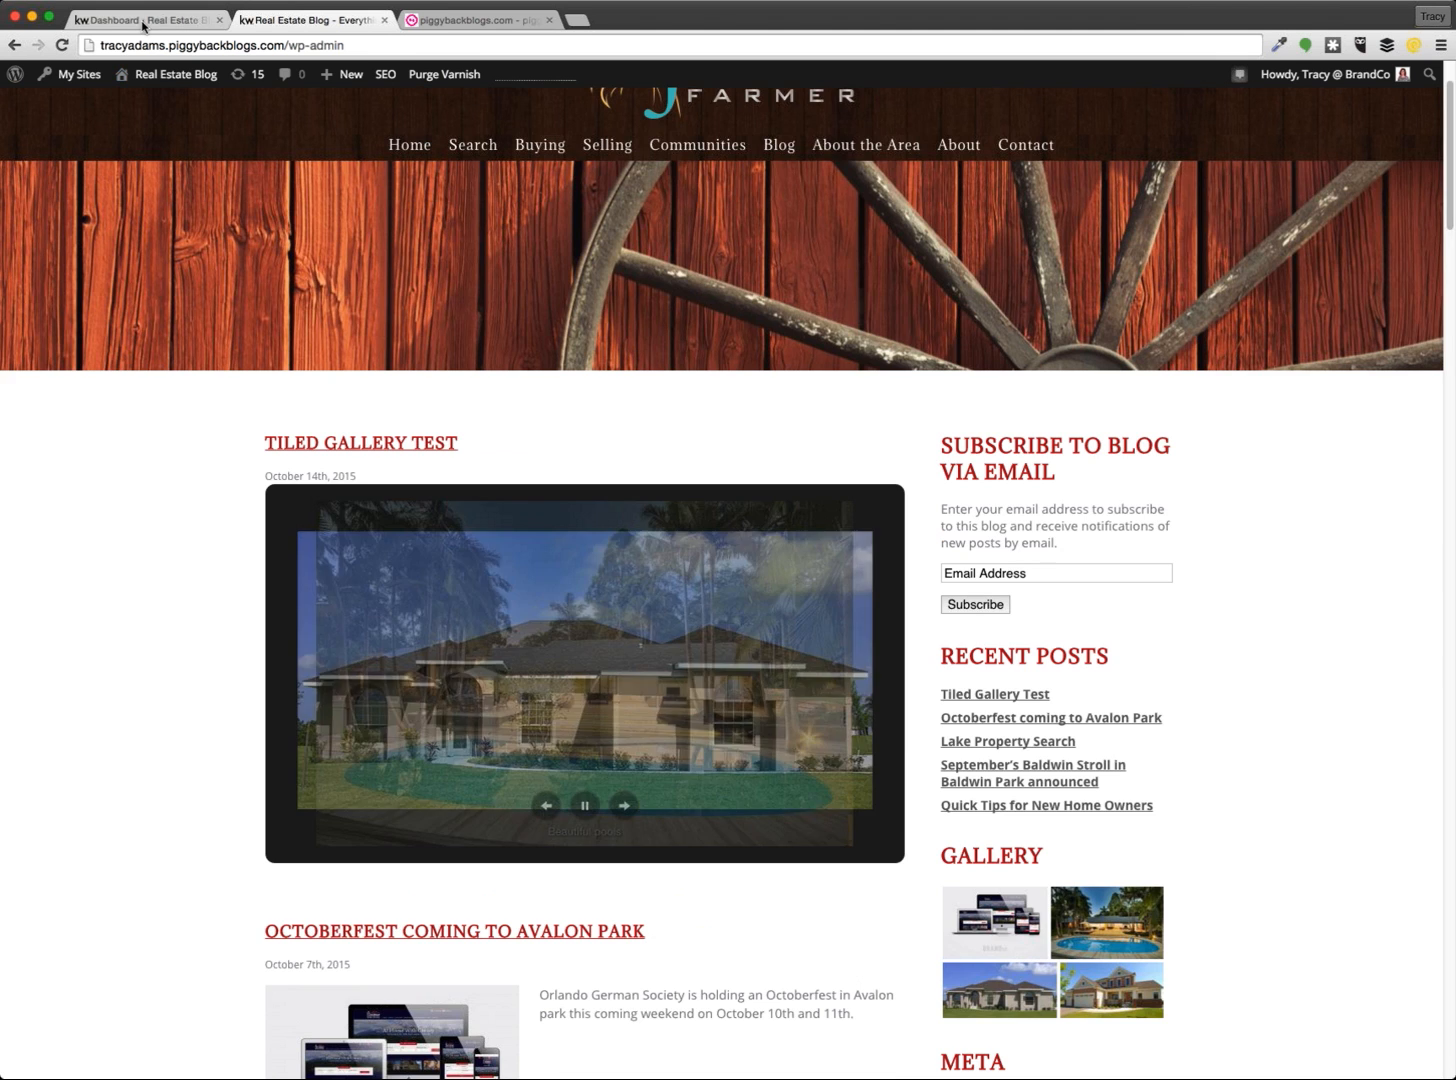
Toggle the admin layout to Basic and back to Default, then go to the Plugins list
{"action": "left_click", "coordinate": [144, 22]}
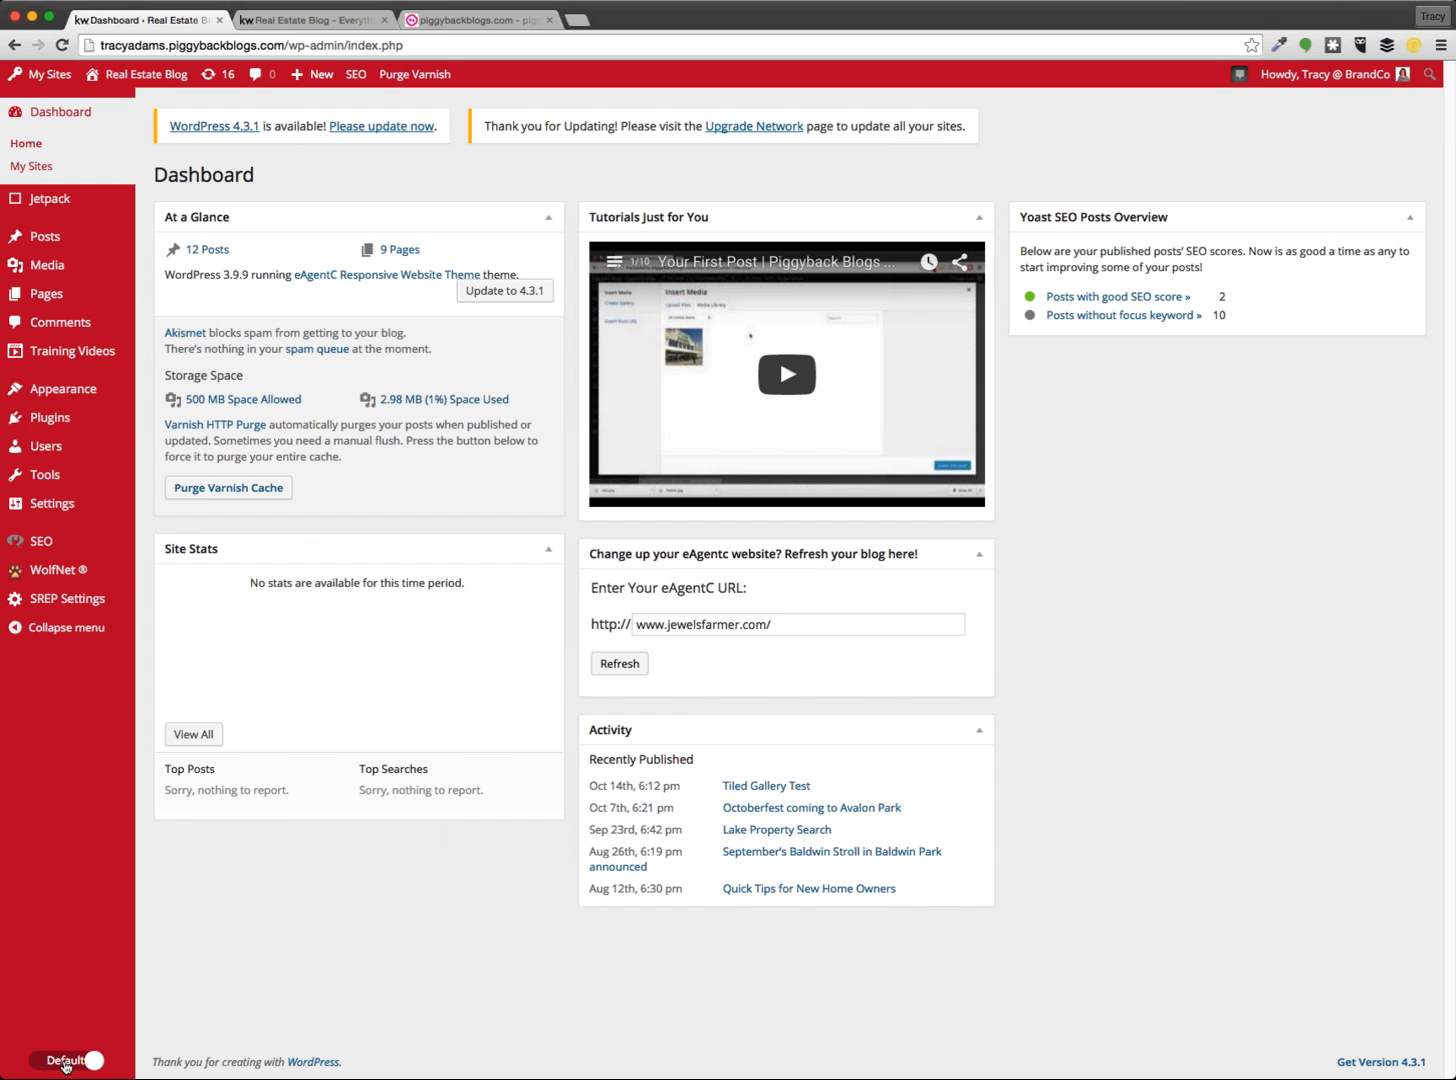
{"action": "left_click", "coordinate": [64, 1062]}
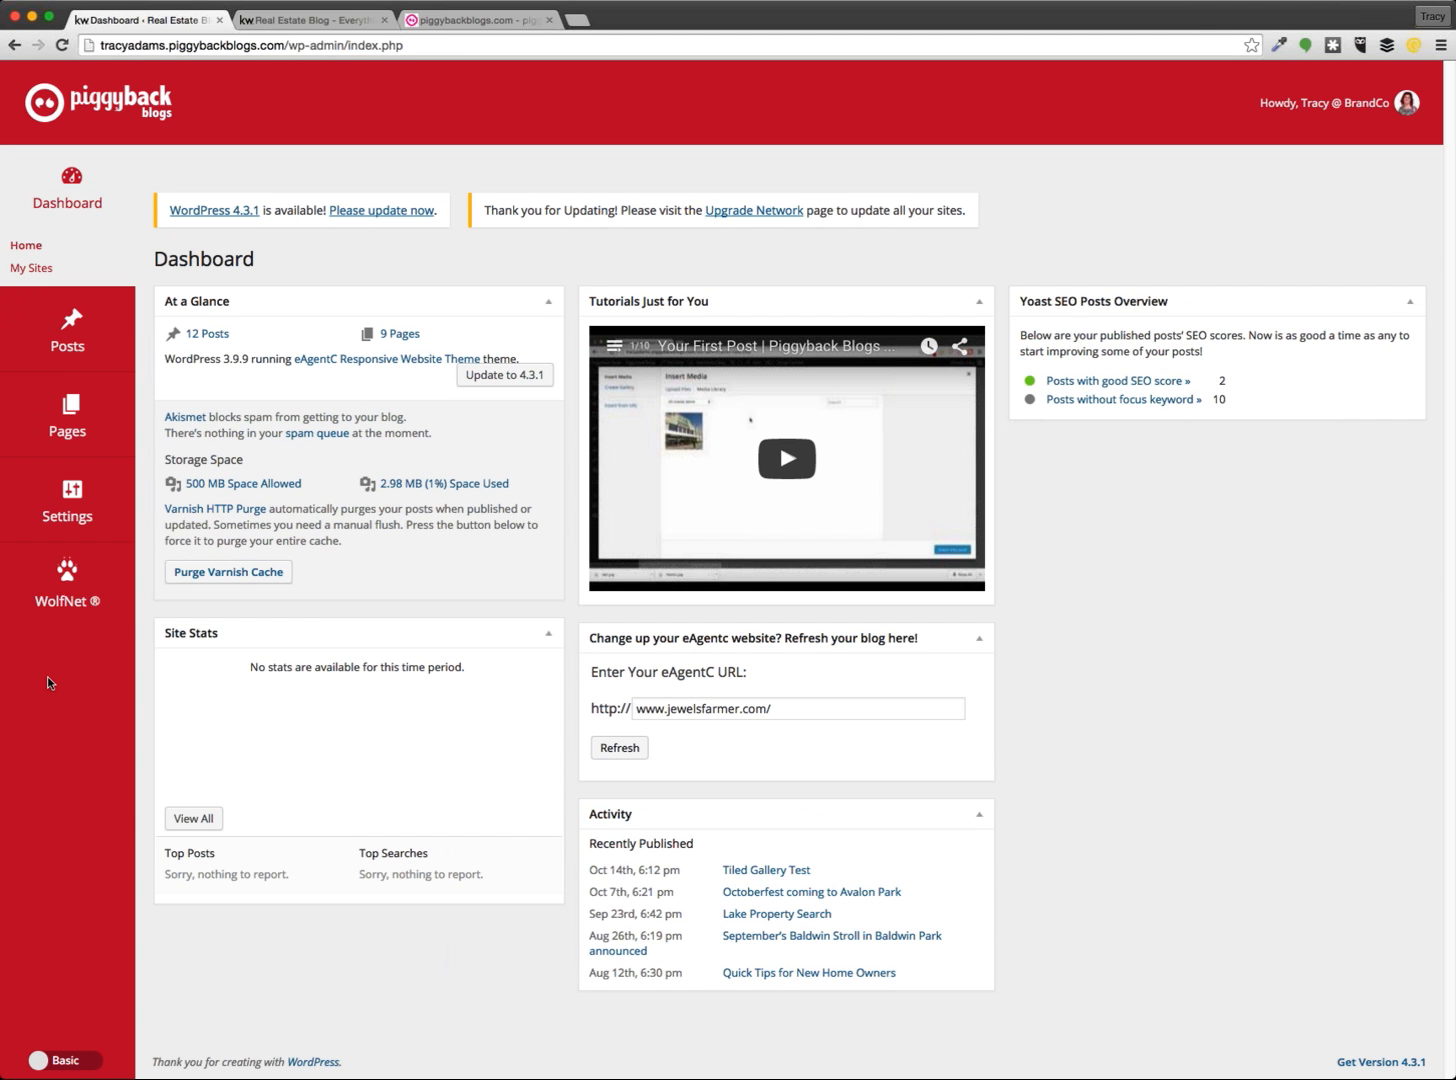
{"action": "left_click", "coordinate": [40, 1058]}
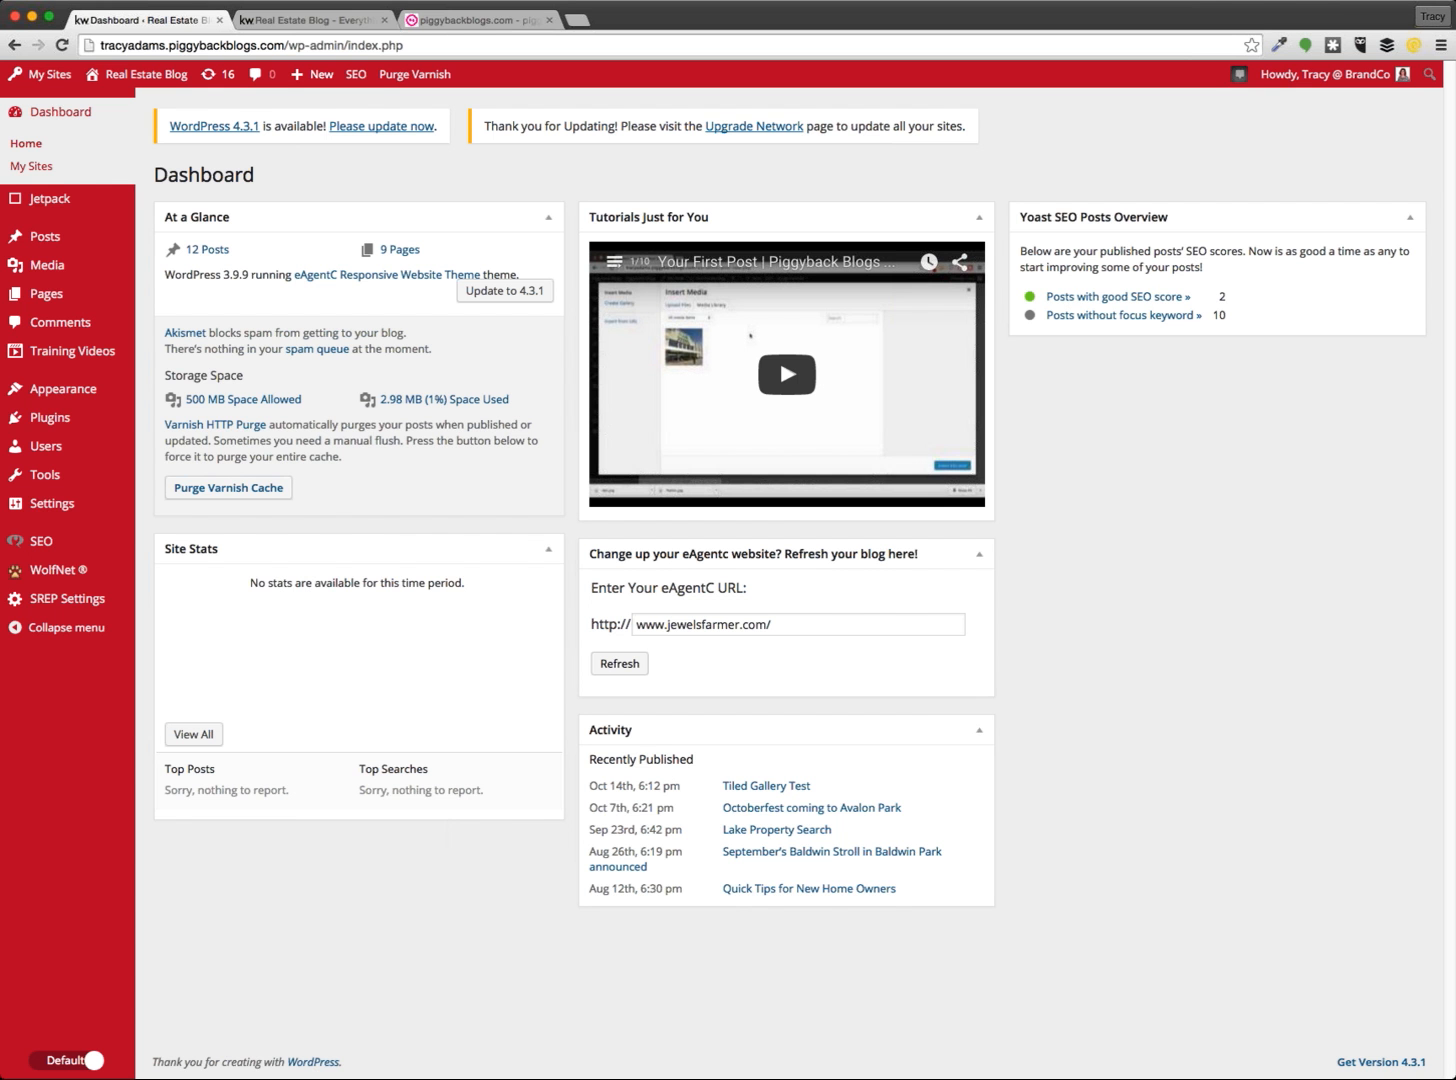
{"action": "left_click", "coordinate": [74, 428]}
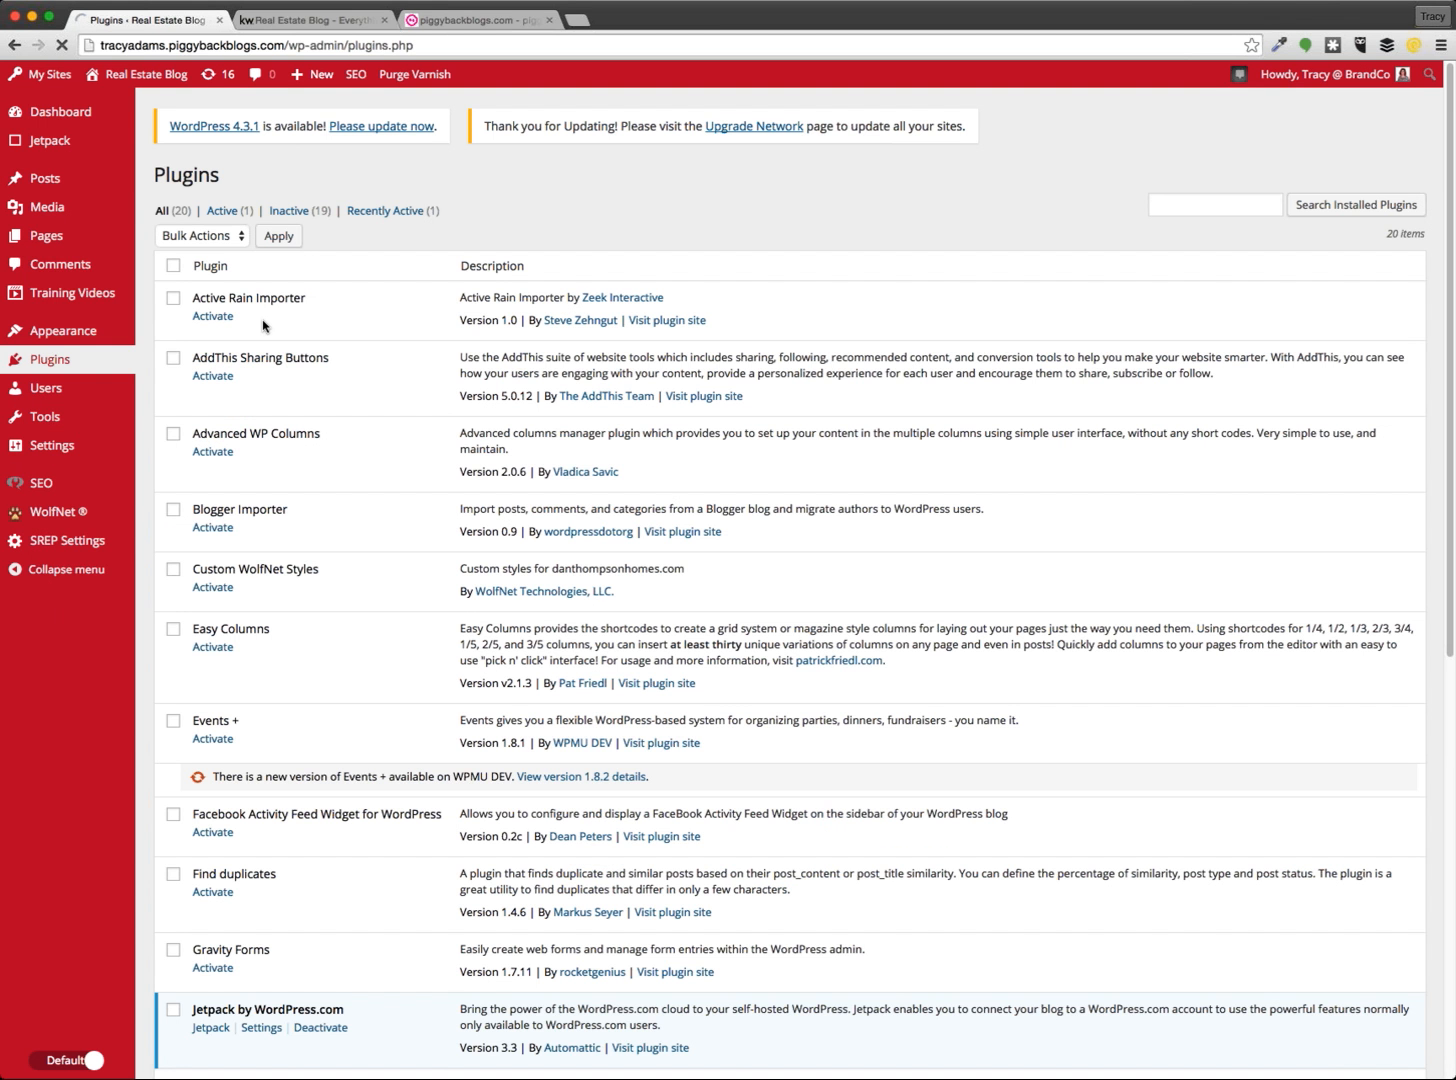
Activate Gravity Forms, bringing the active plugins to 2 of 20
{"action": "scroll", "coordinate": [351, 585], "scroll_direction": "down", "scroll_amount": 10}
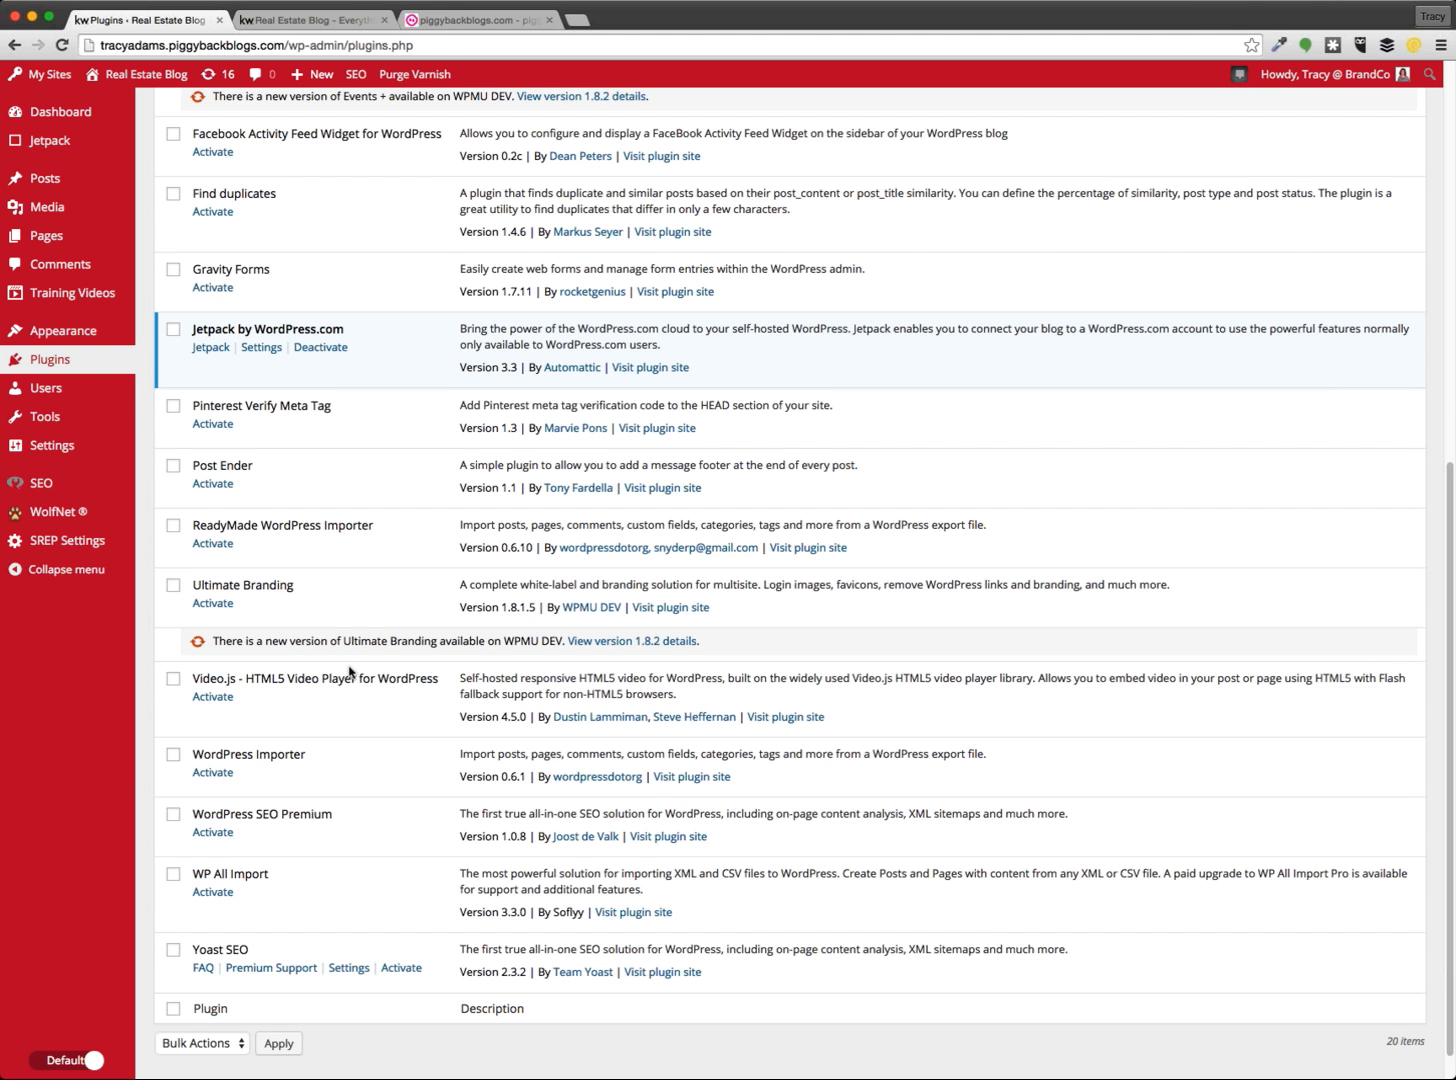
{"action": "scroll", "coordinate": [351, 663], "scroll_direction": "up", "scroll_amount": 3}
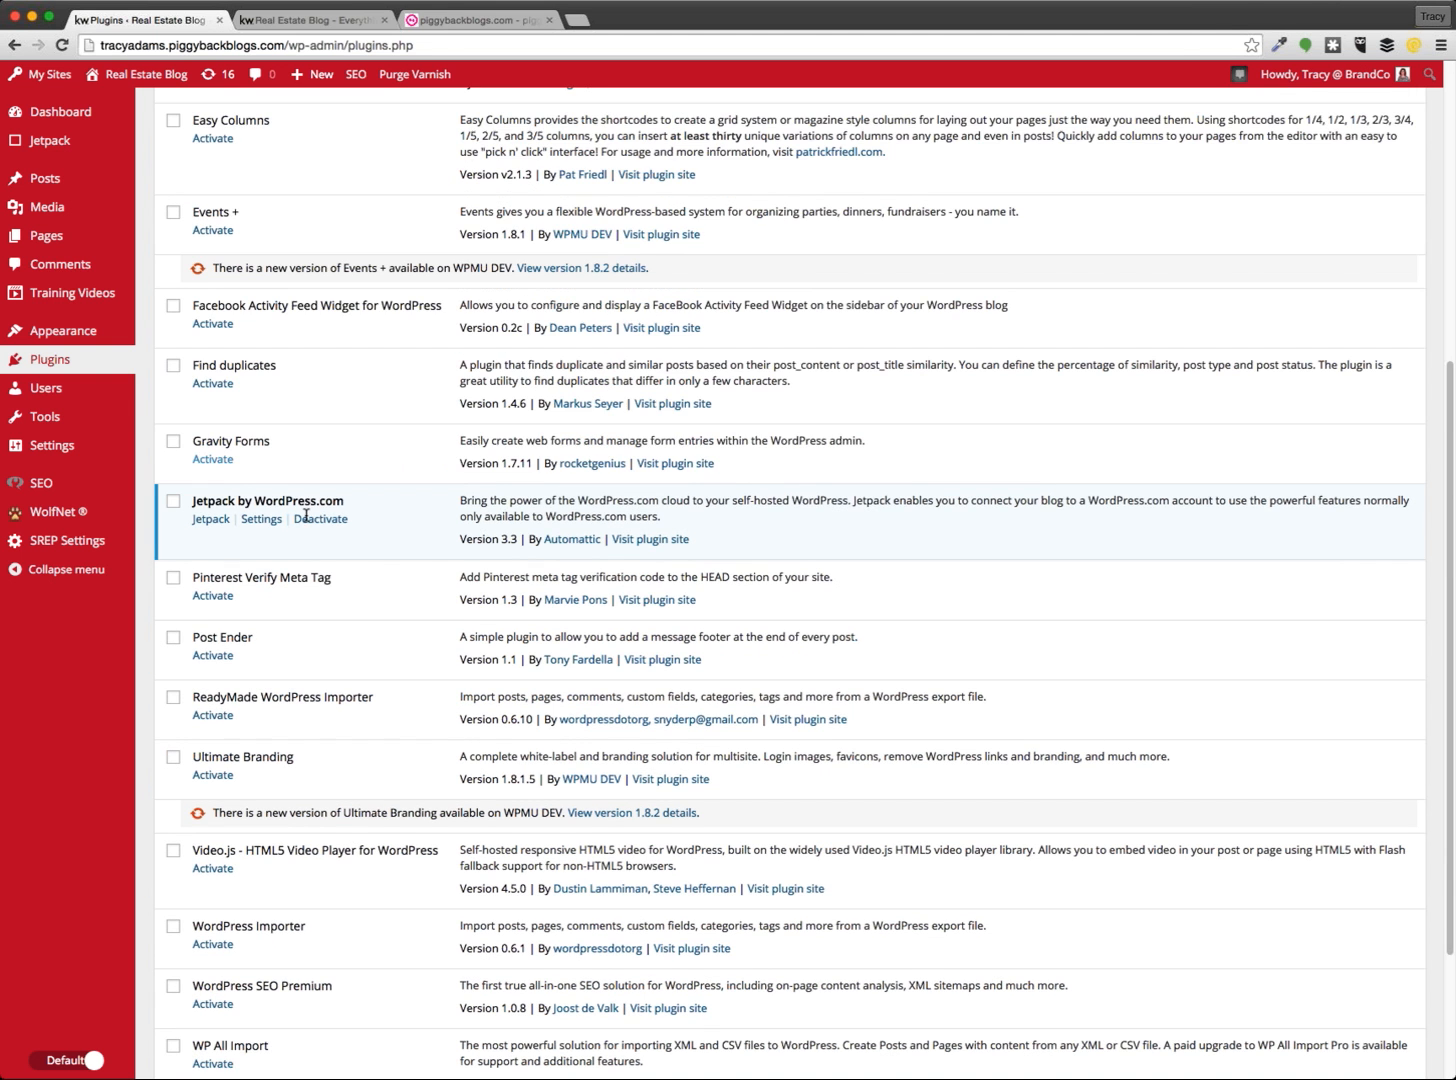
{"action": "left_click_drag", "start_coordinate": [193, 441], "coordinate": [272, 447]}
{"action": "left_click", "coordinate": [207, 462]}
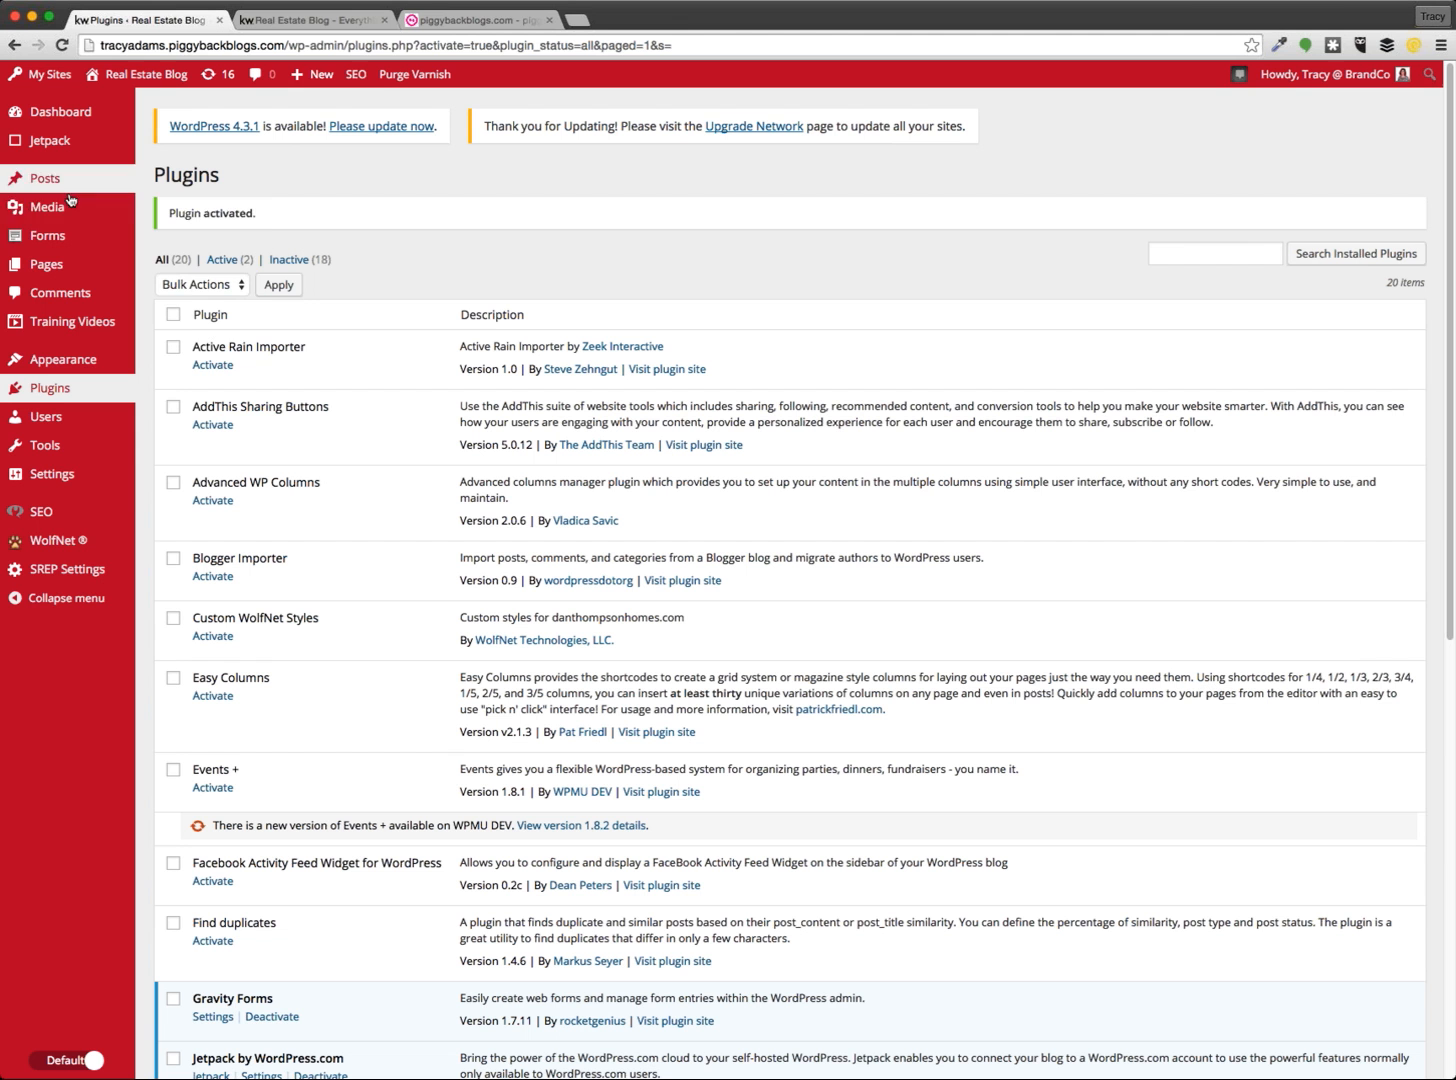
Check the Forms list (Form Title, Quick Contact), then return to the blog's front page
{"action": "mouse_move", "coordinate": [65, 252]}
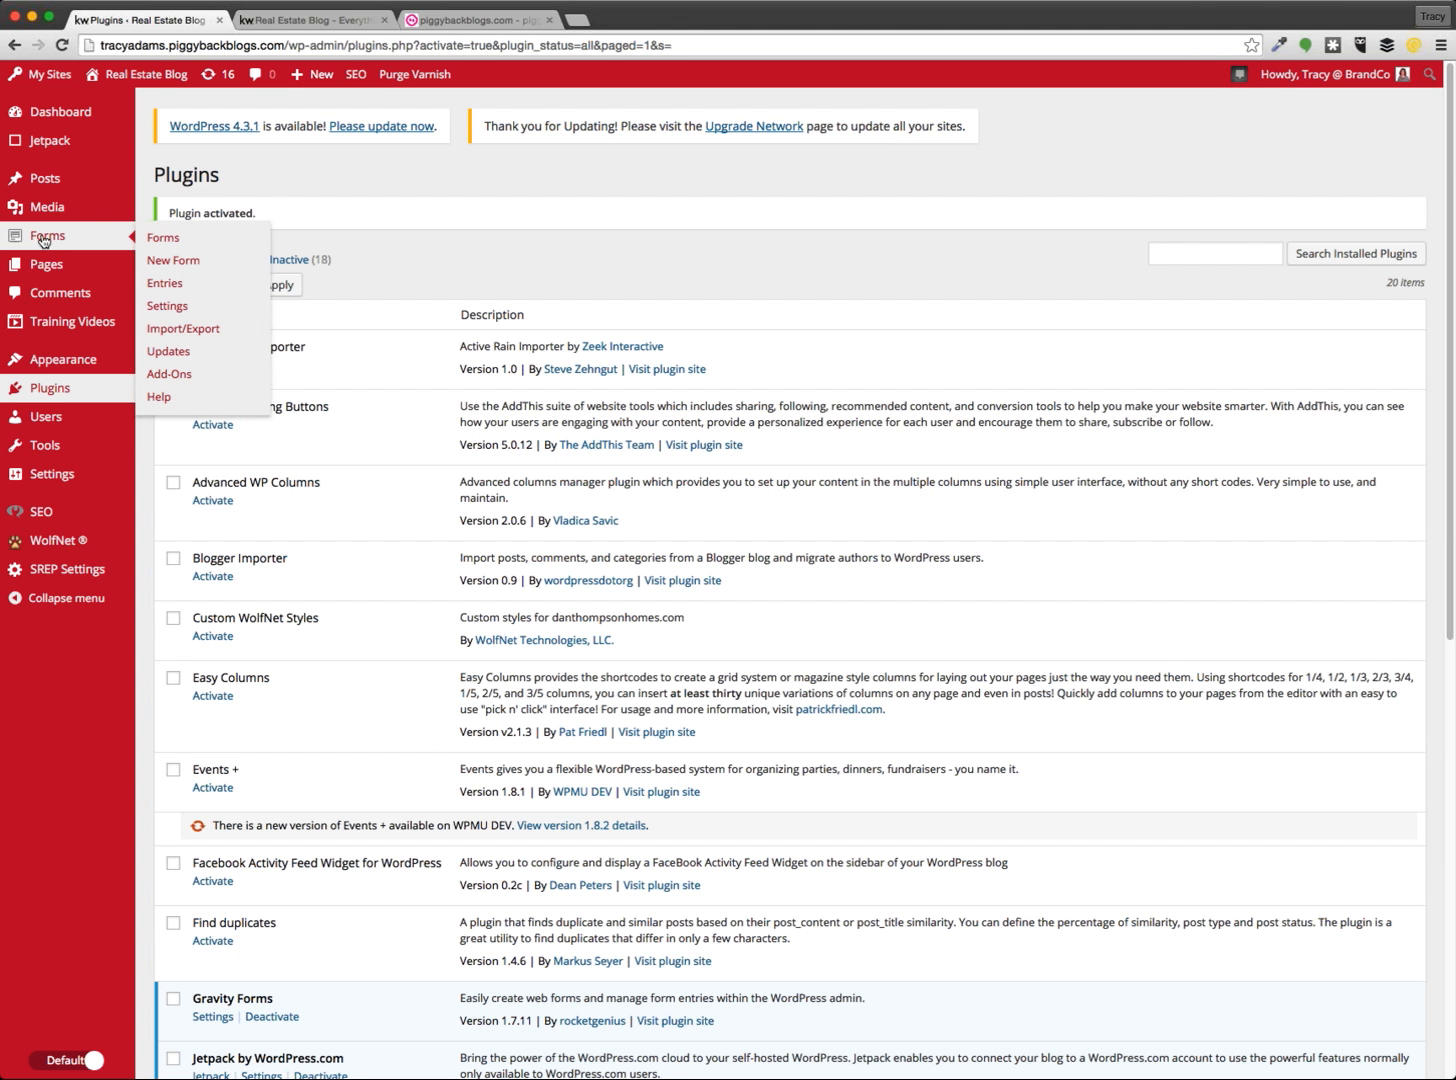
{"action": "mouse_move", "coordinate": [43, 210]}
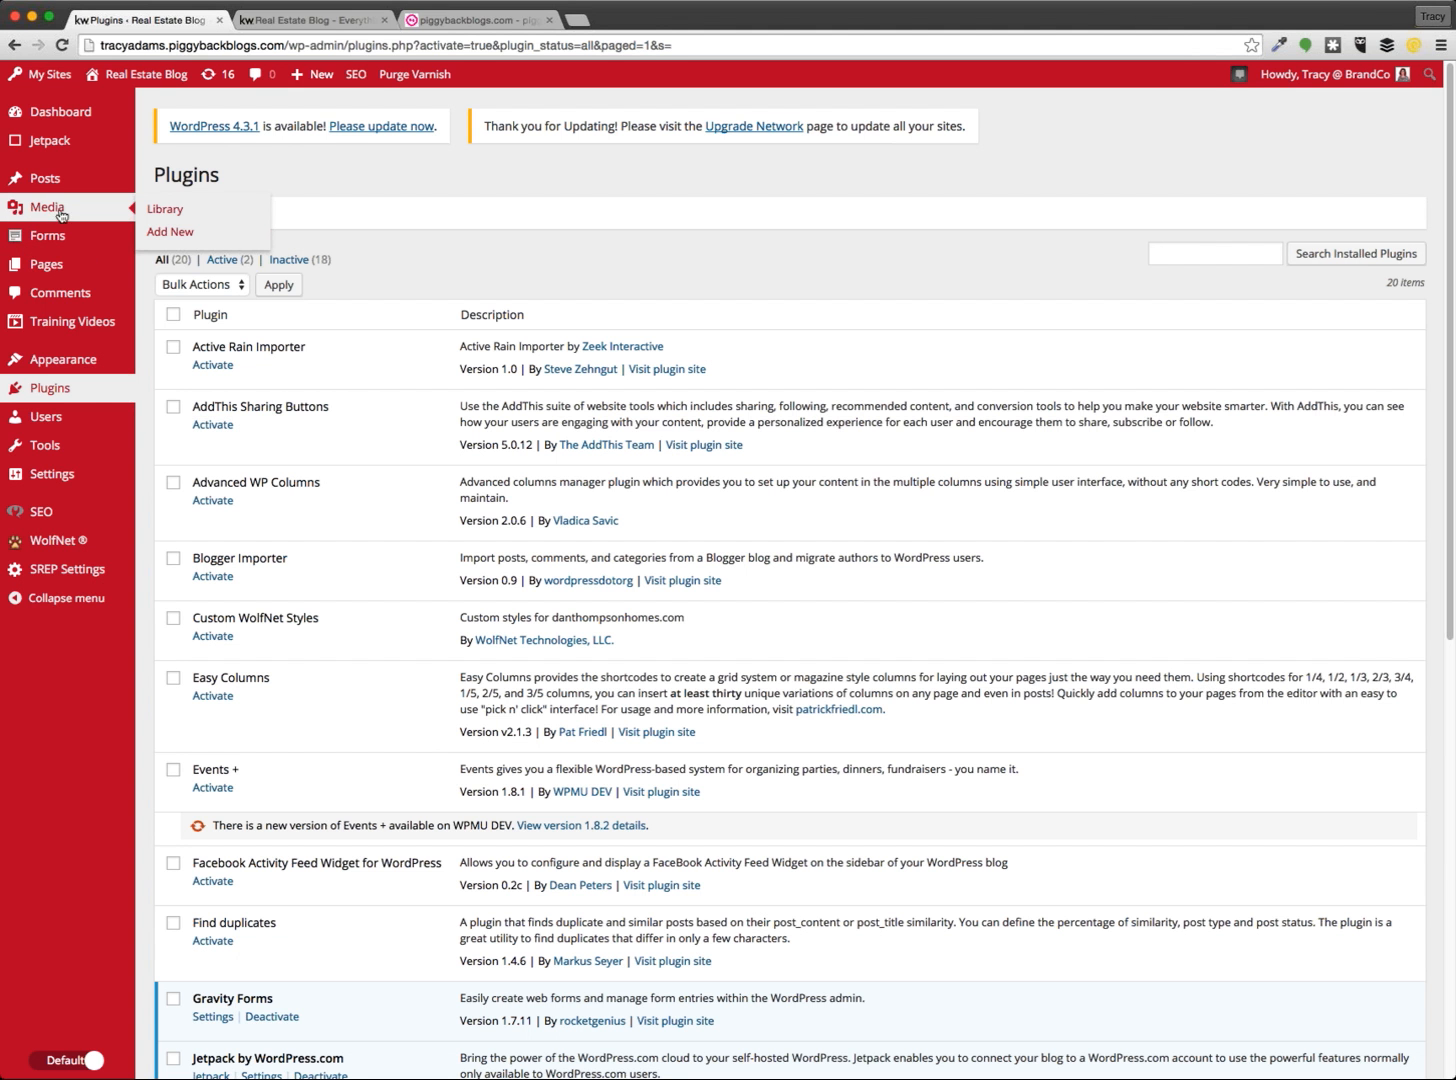
{"action": "left_click", "coordinate": [57, 244]}
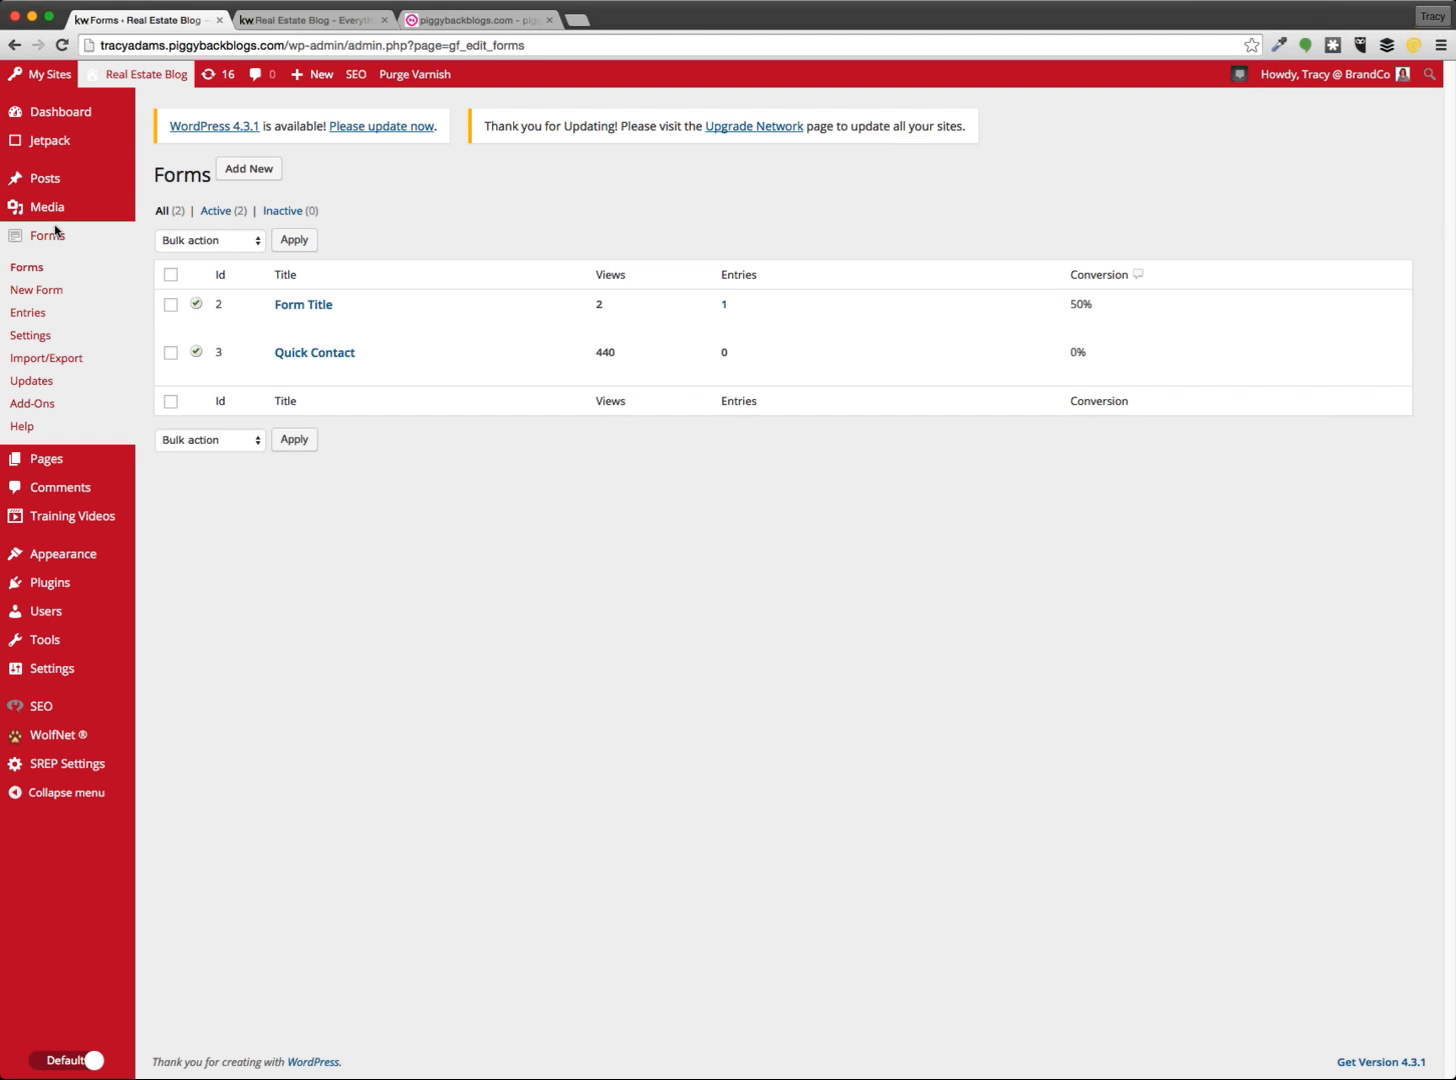
{"action": "left_click", "coordinate": [301, 20]}
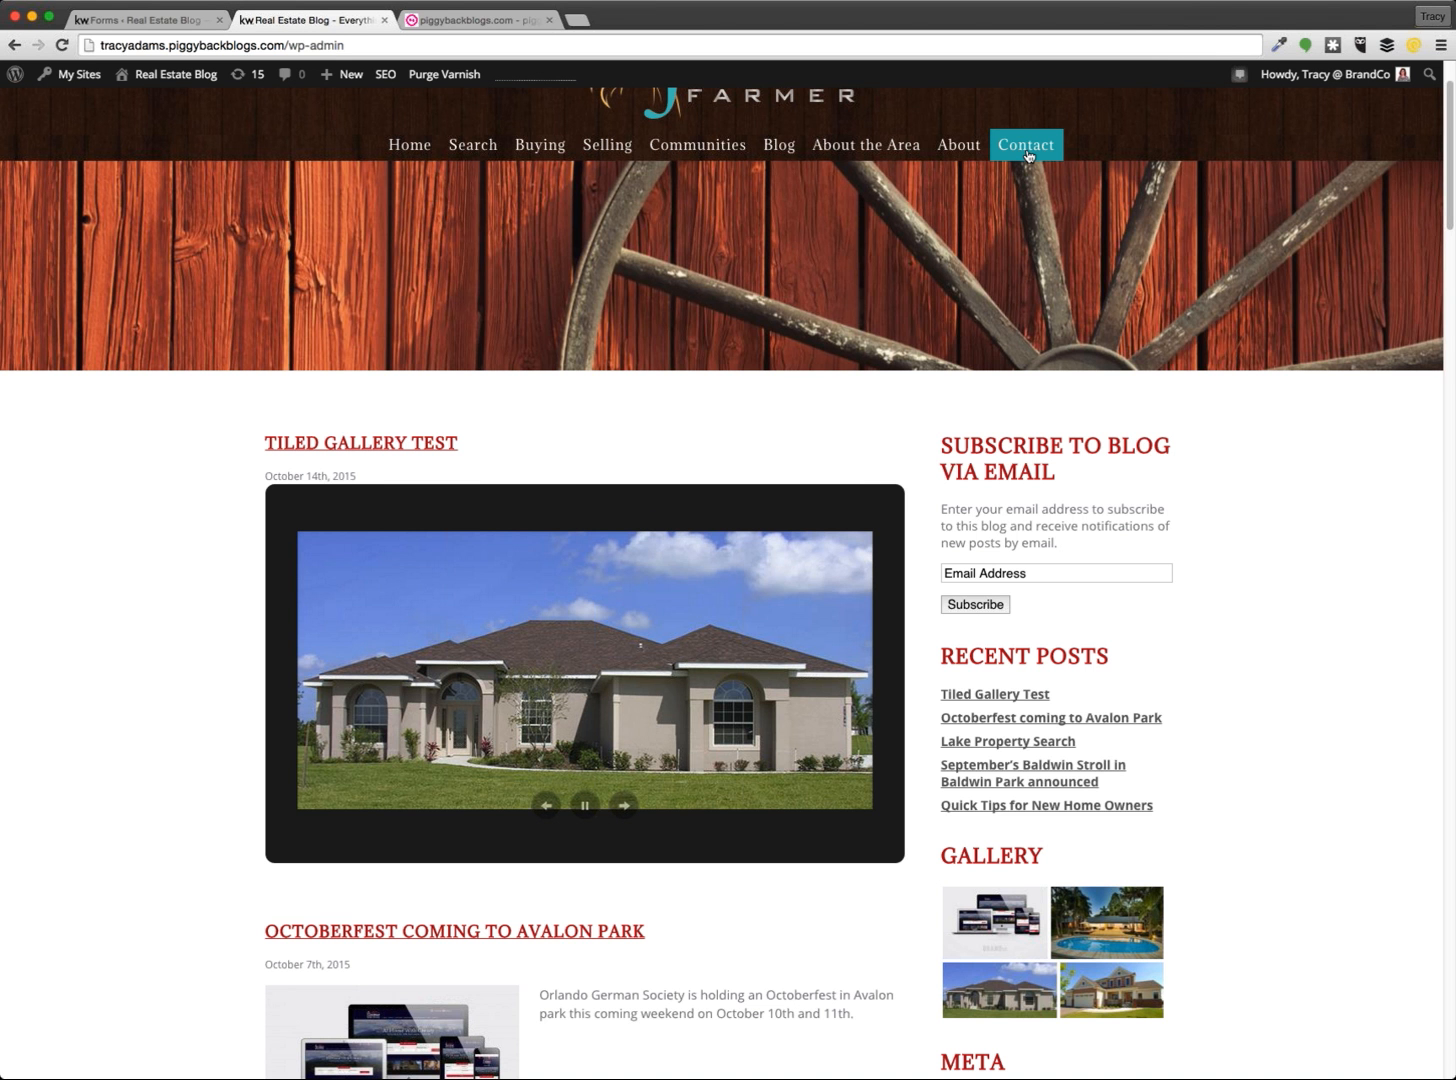
Review the Contact page's Best time to reach me, Comments and captcha fields, then return to Forms
{"action": "left_click", "coordinate": [1027, 147]}
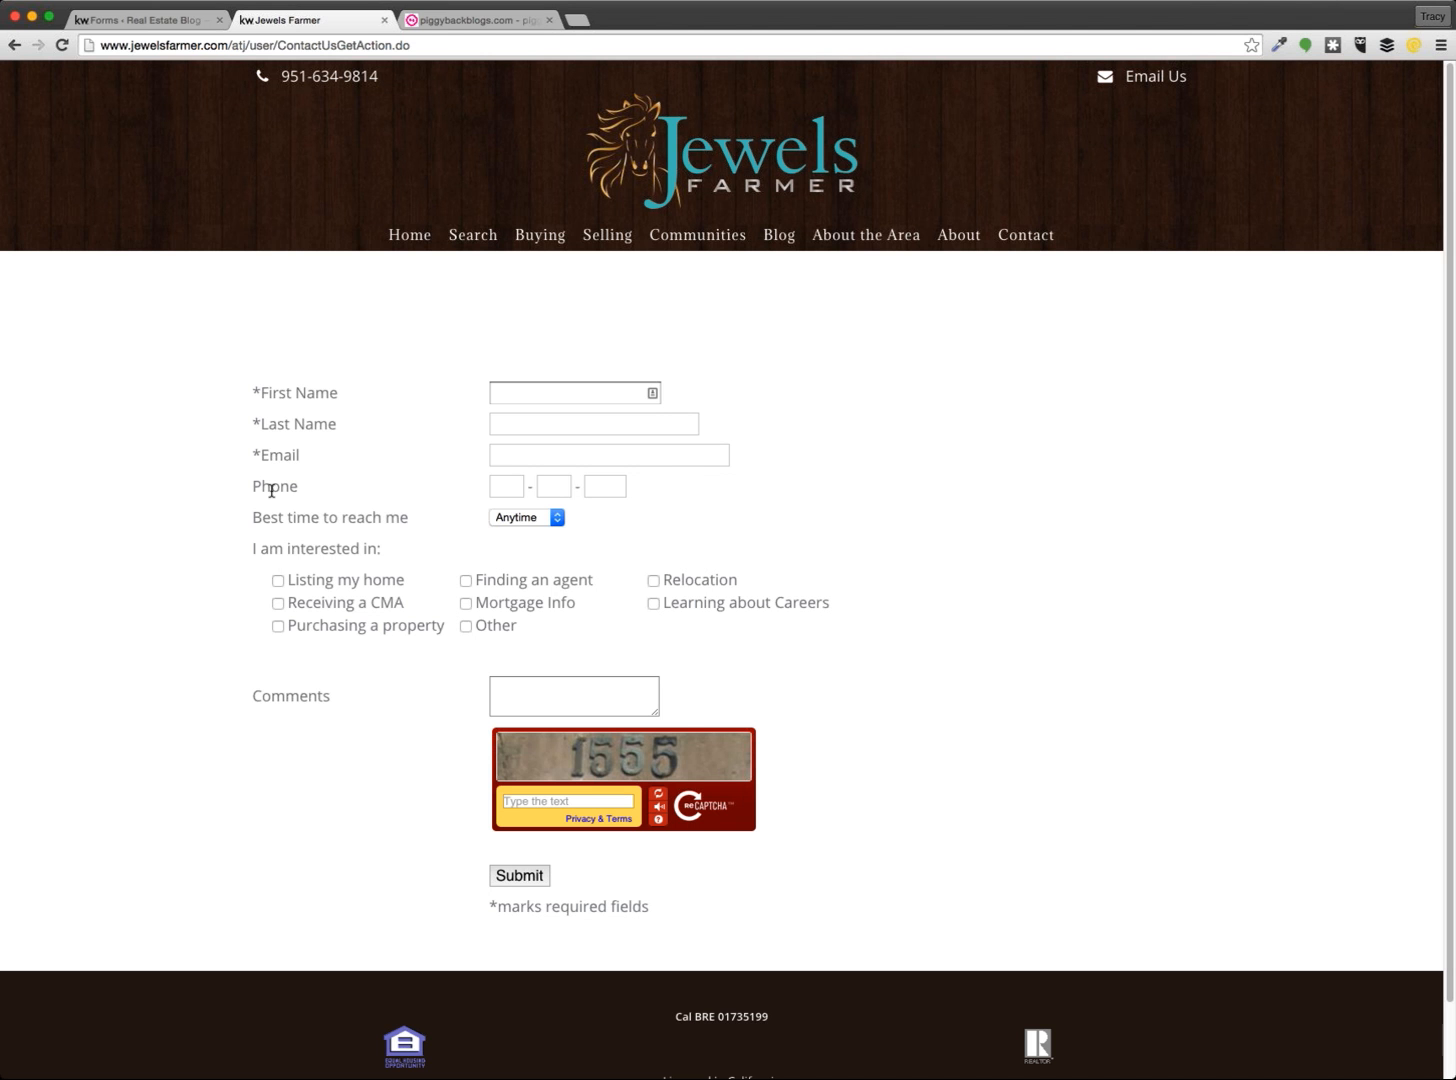
{"action": "left_click", "coordinate": [535, 518]}
{"action": "left_click", "coordinate": [765, 683]}
{"action": "left_click", "coordinate": [571, 701]}
{"action": "left_click", "coordinate": [771, 838]}
{"action": "left_click", "coordinate": [618, 801]}
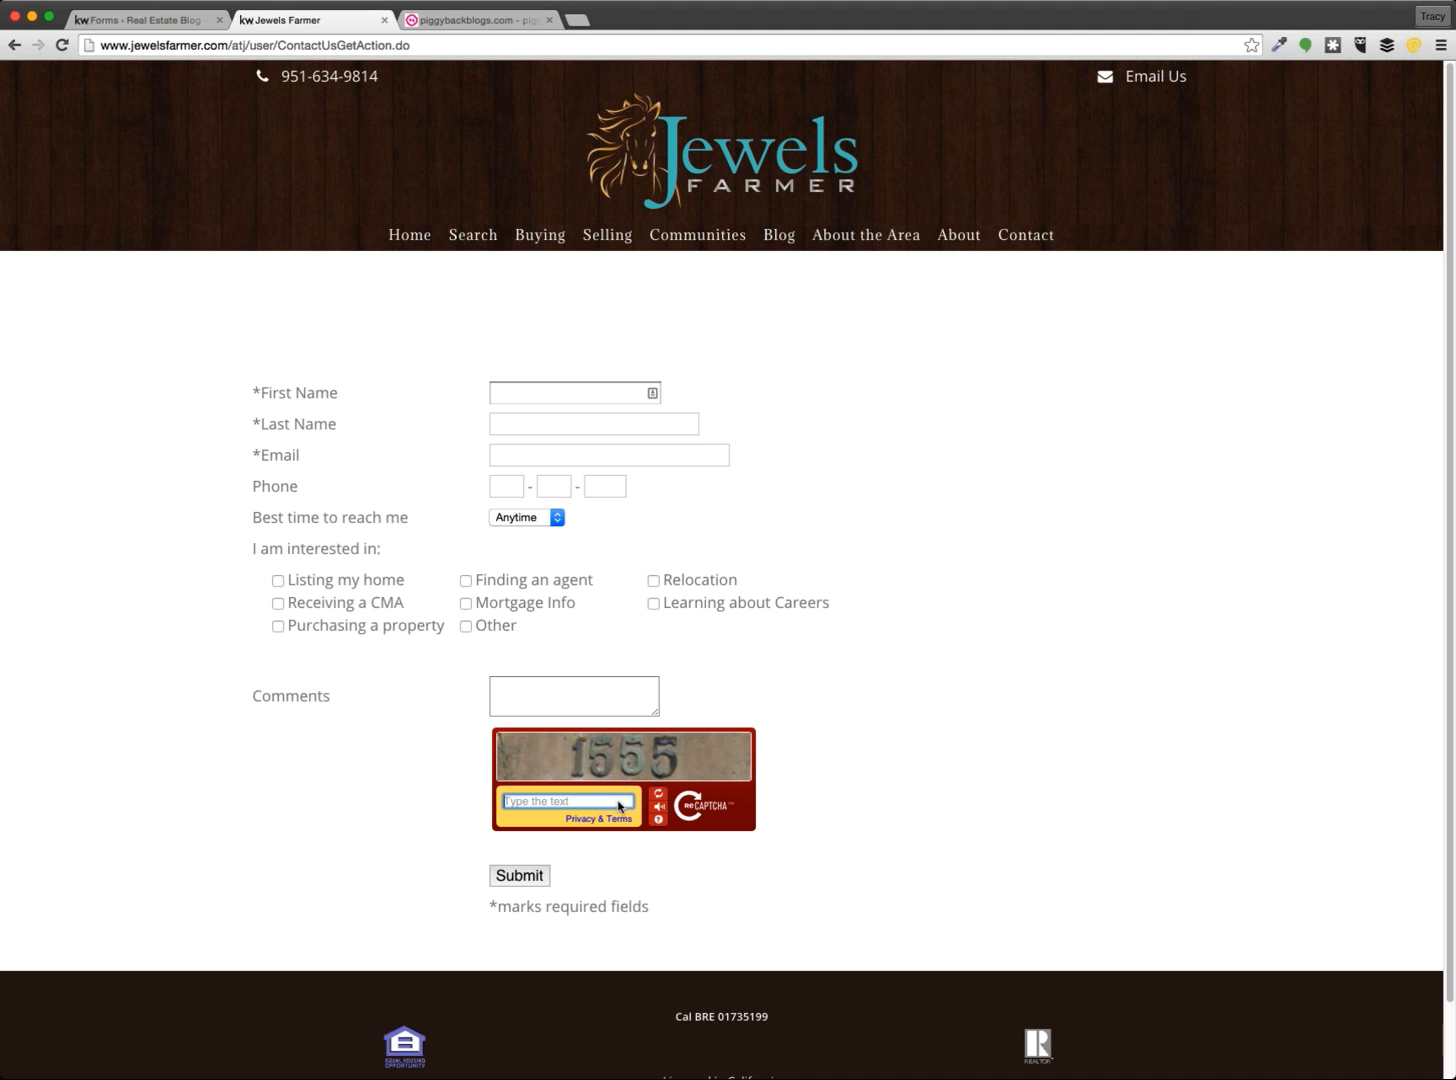
{"action": "left_click", "coordinate": [987, 567]}
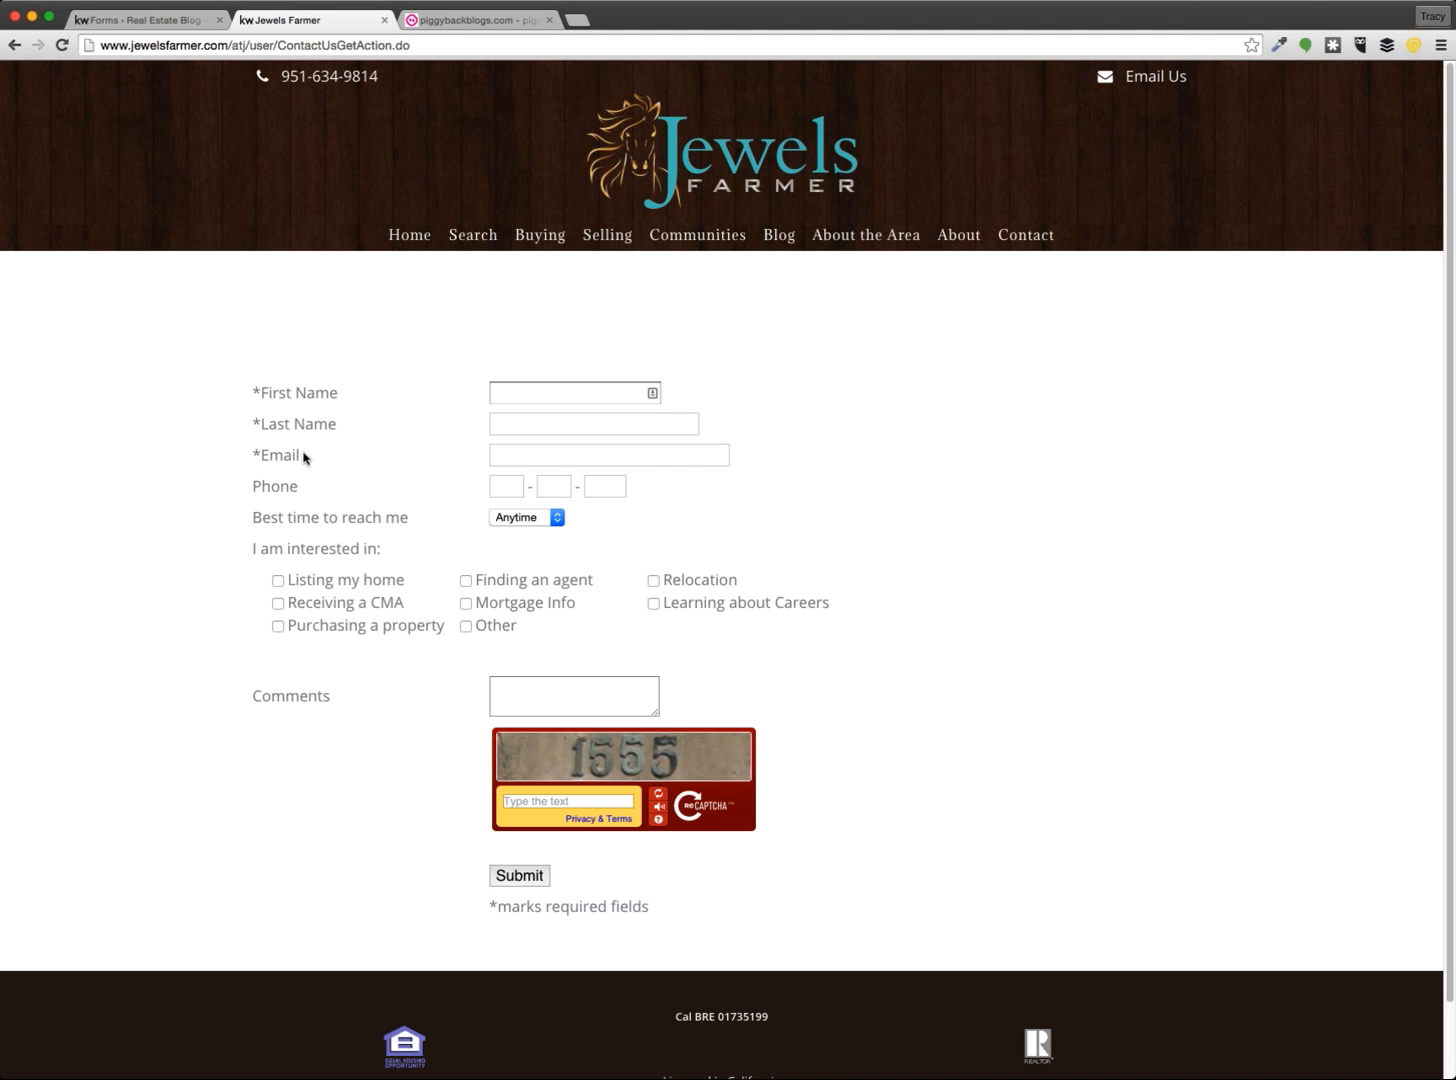
{"action": "left_click", "coordinate": [180, 20]}
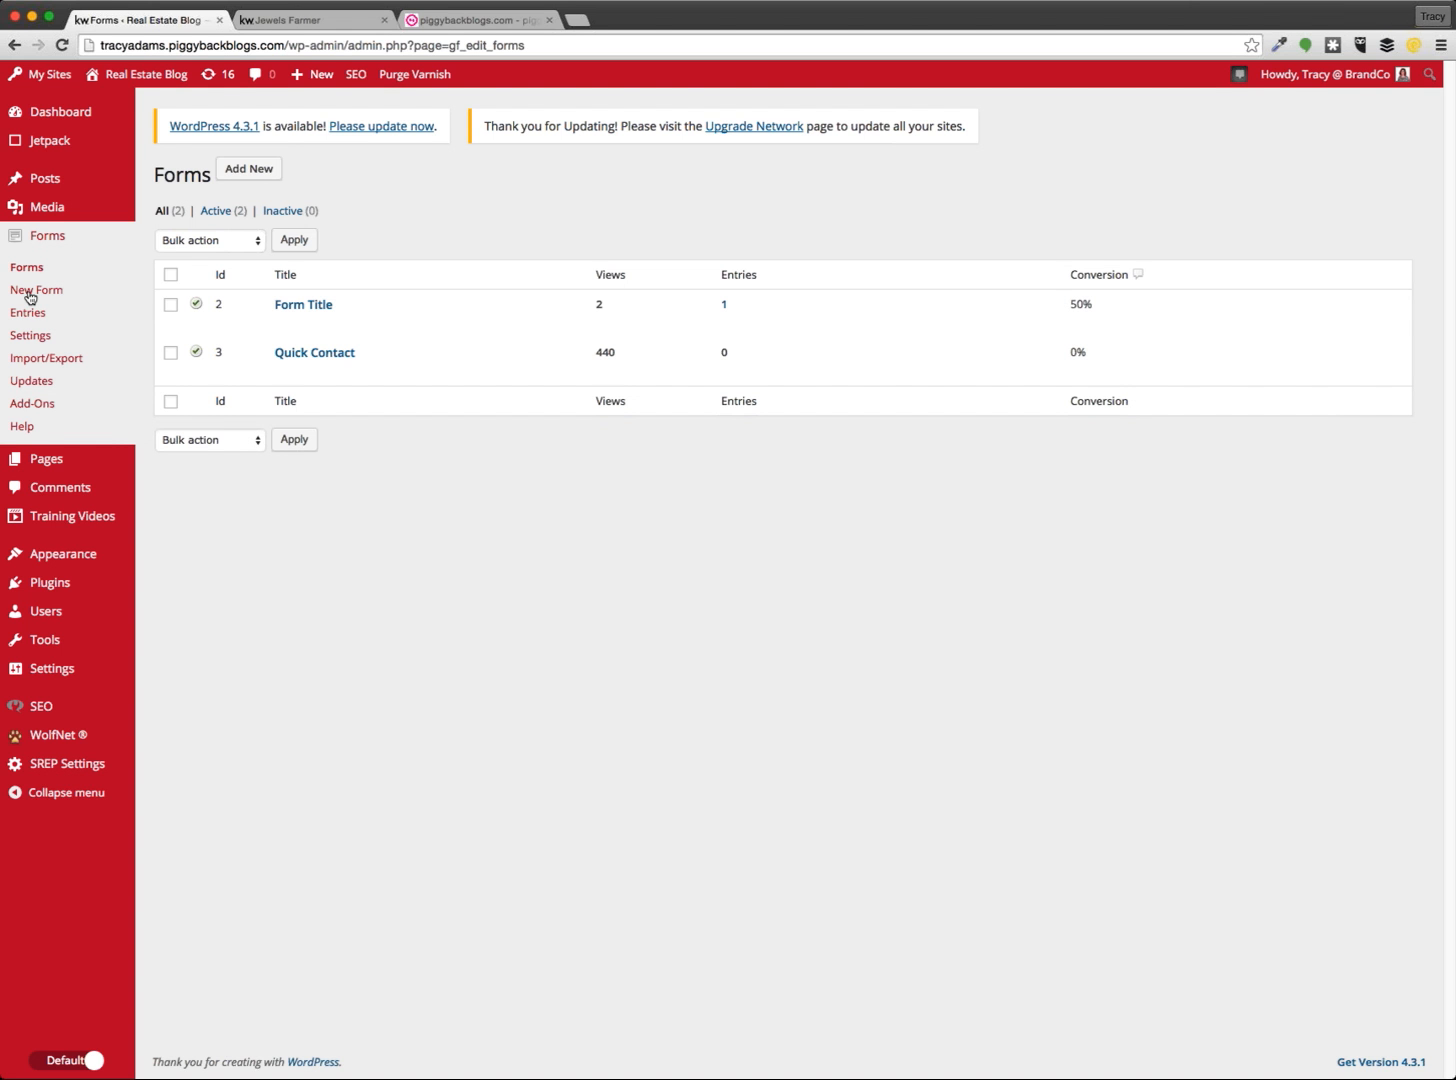
Create form 'Contact Us' described as 'We're looking forward to hearing from you...Send us your information.'
{"action": "left_click", "coordinate": [249, 172]}
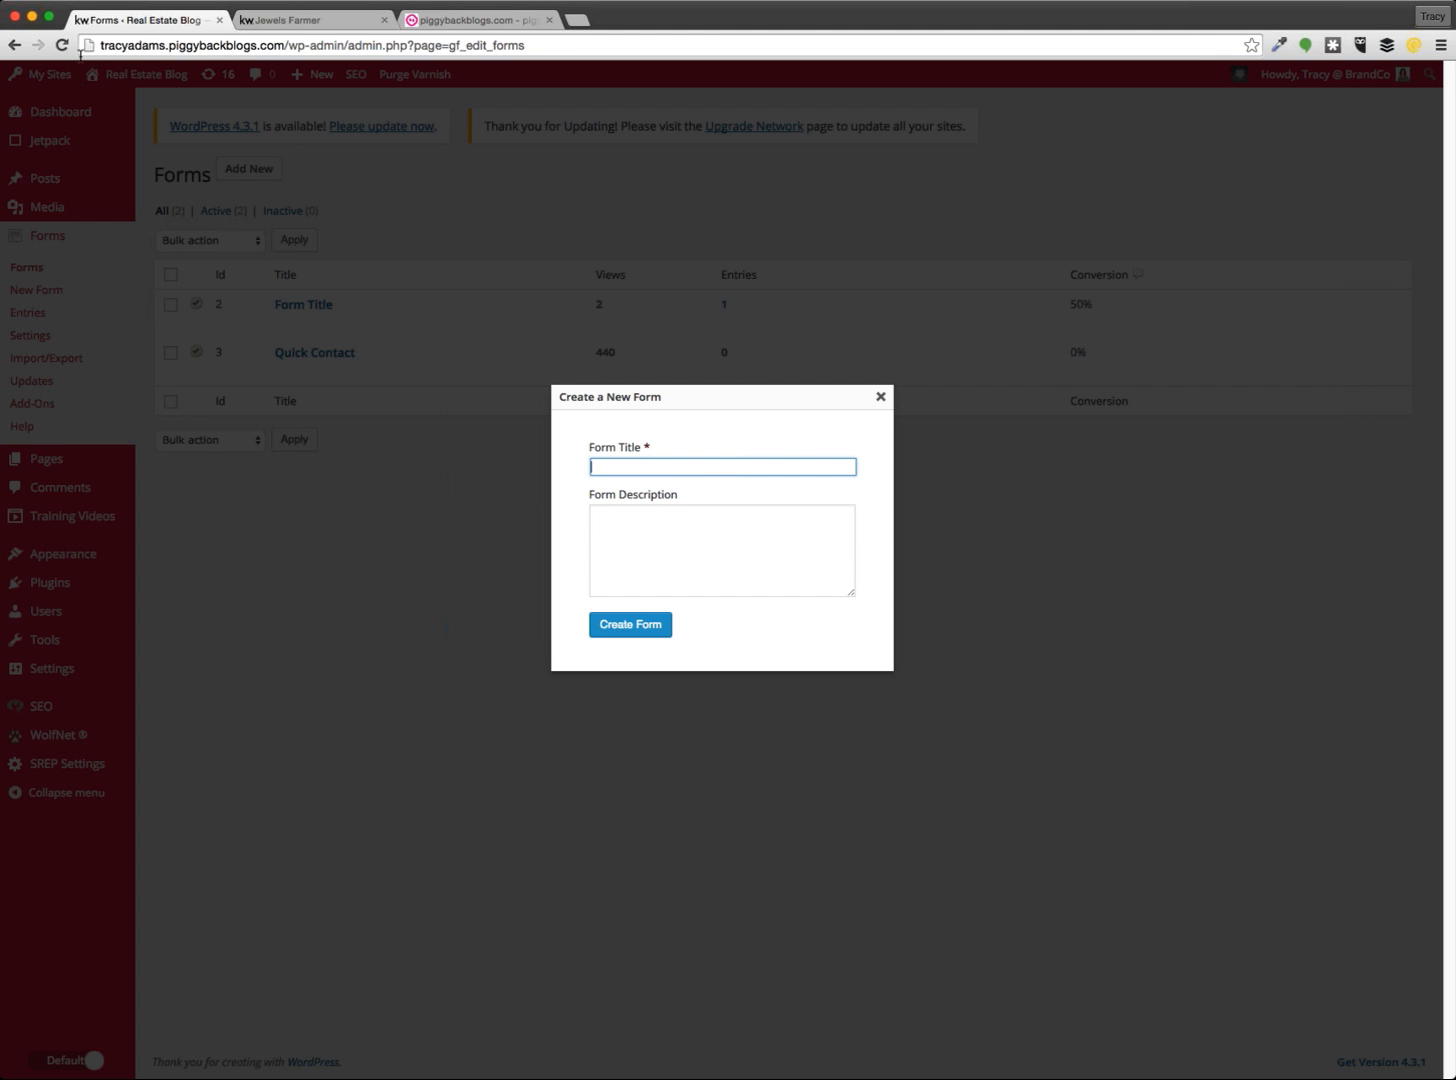
{"action": "left_click", "coordinate": [300, 21]}
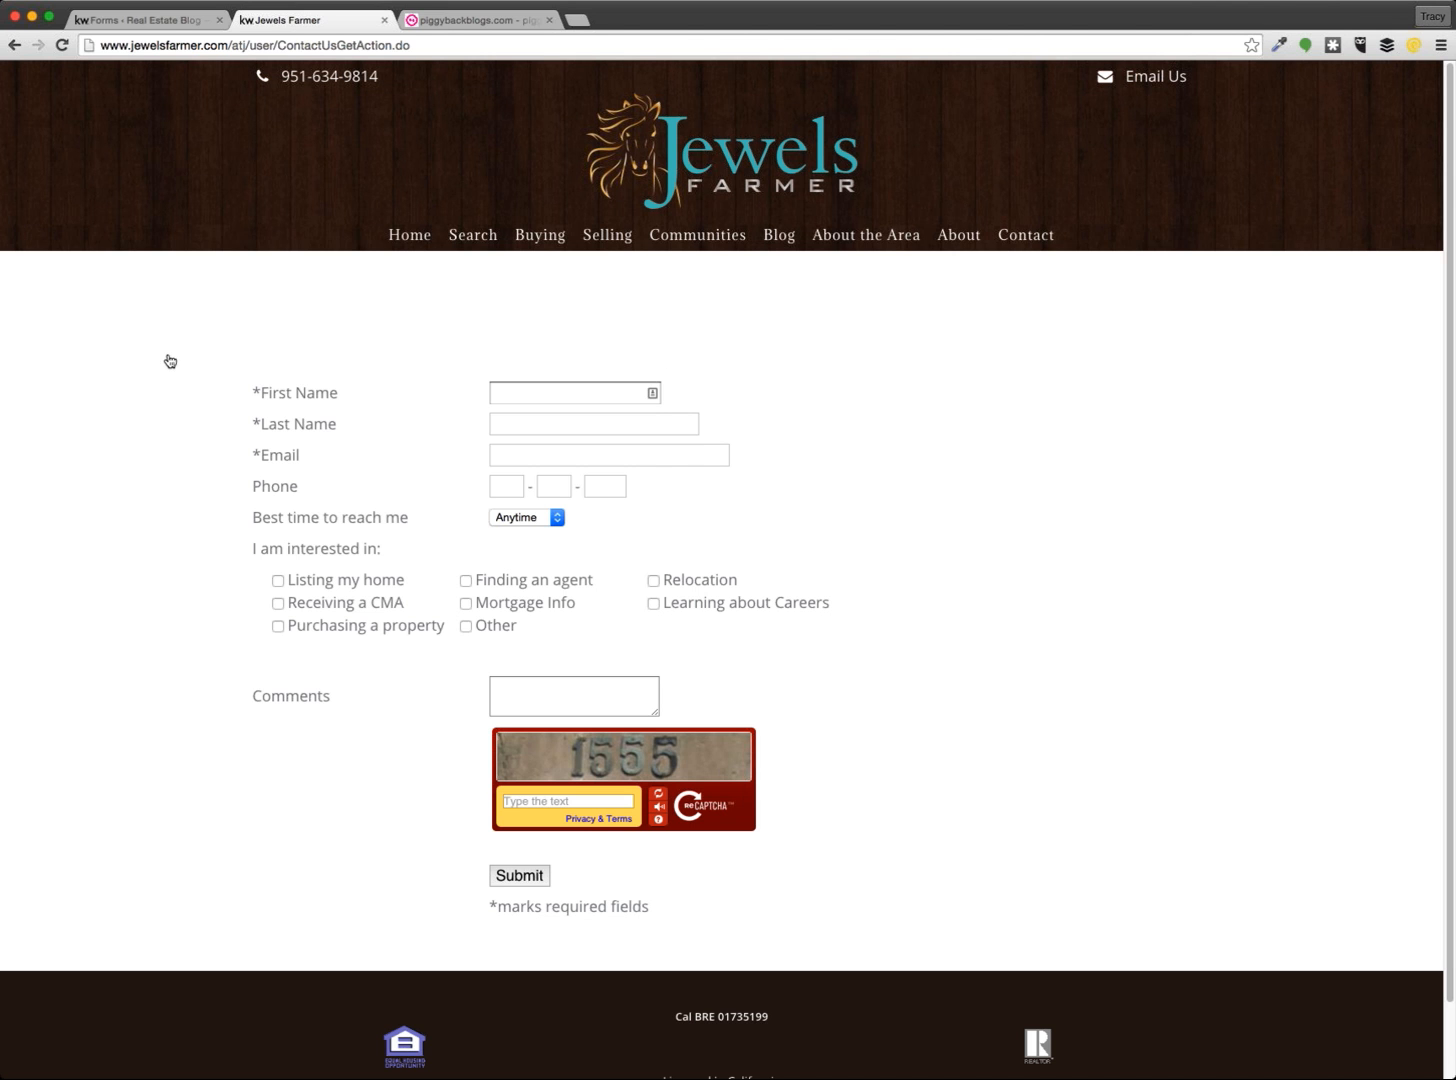
{"action": "left_click", "coordinate": [140, 20]}
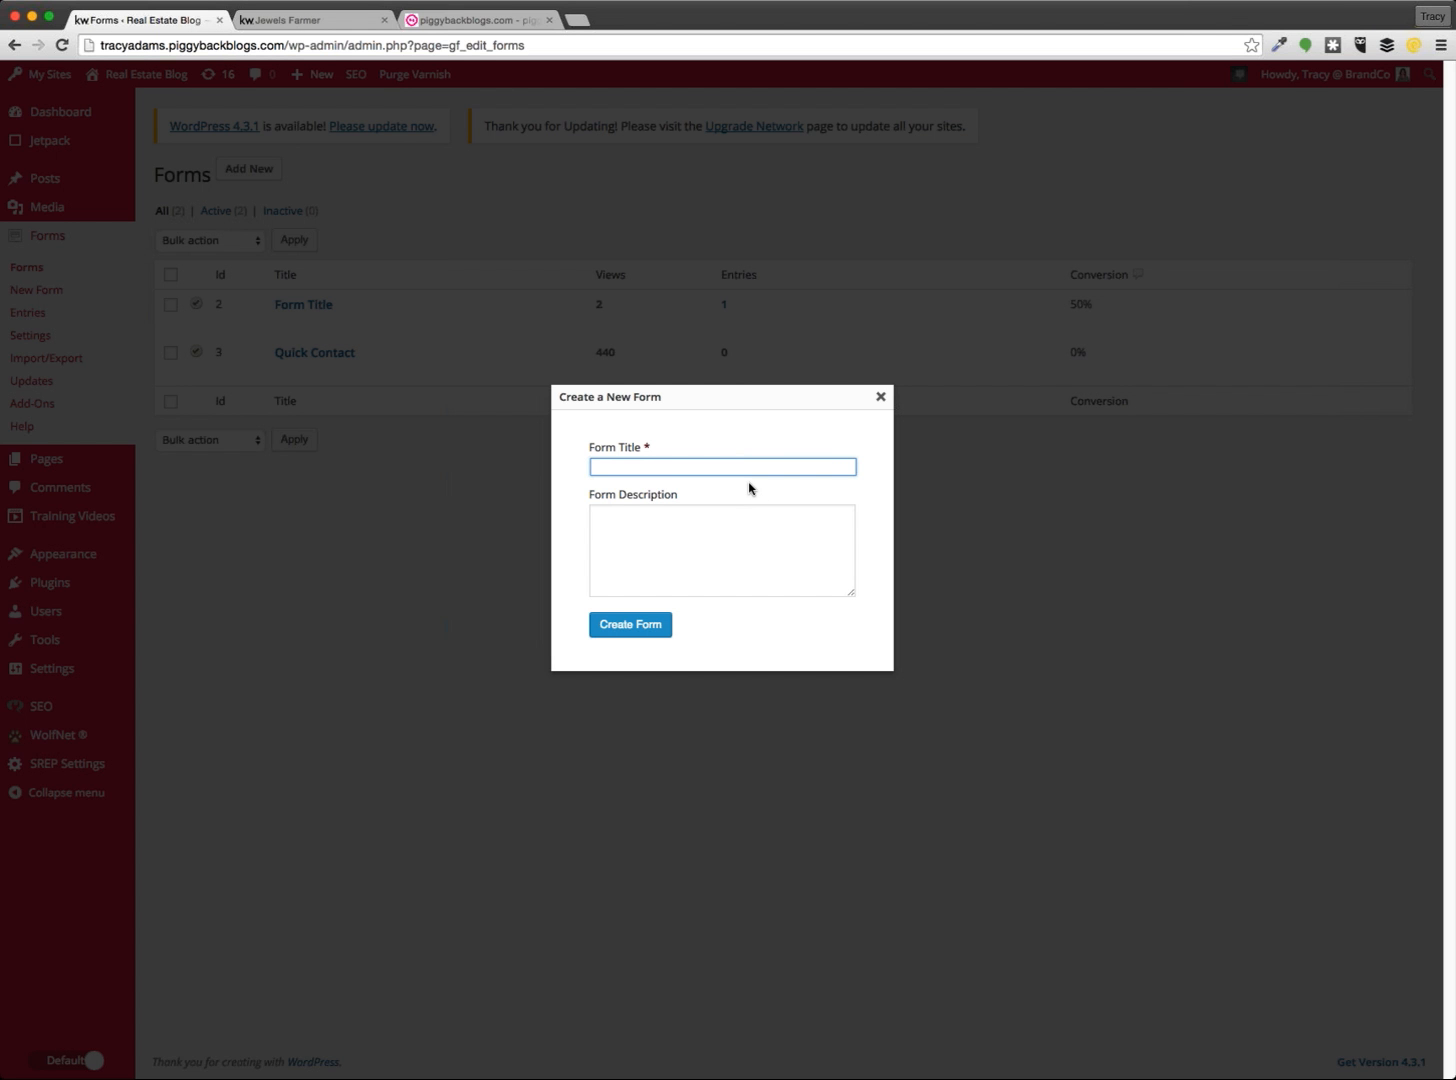
{"action": "type", "text": "Contact Us"}
{"action": "left_click", "coordinate": [767, 549]}
{"action": "type", "text": "We're l"}
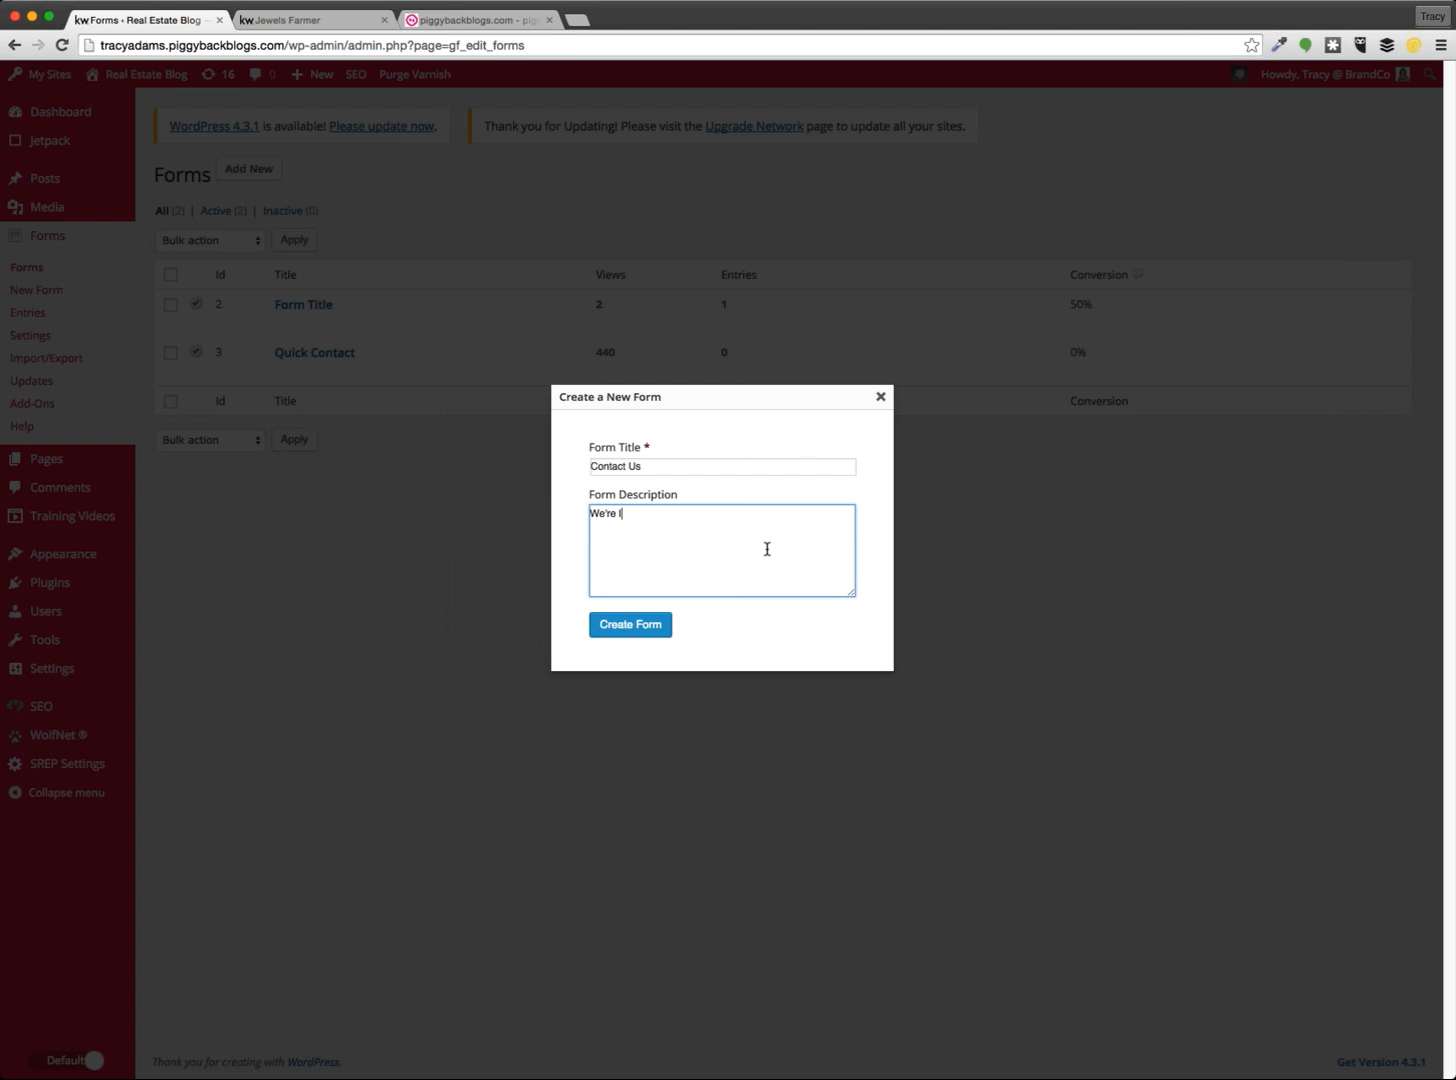
{"action": "type", "text": "ooking forward to hearing from you...Send us your info"}
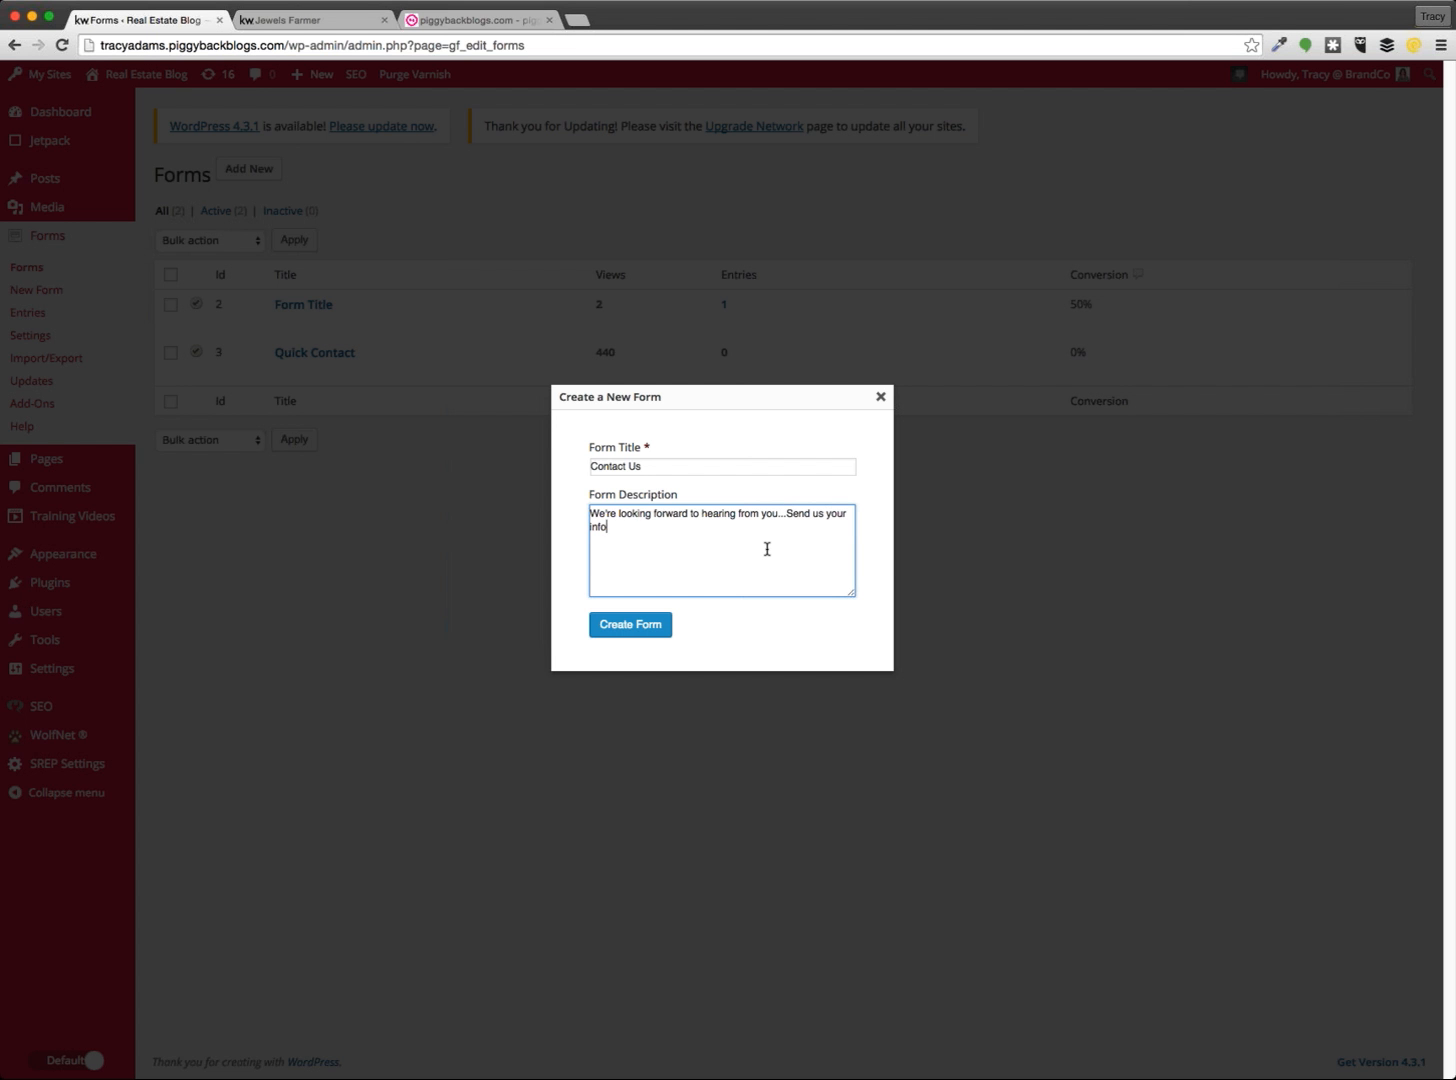
{"action": "type", "text": "rmation."}
{"action": "left_click_drag", "start_coordinate": [660, 530], "coordinate": [567, 505]}
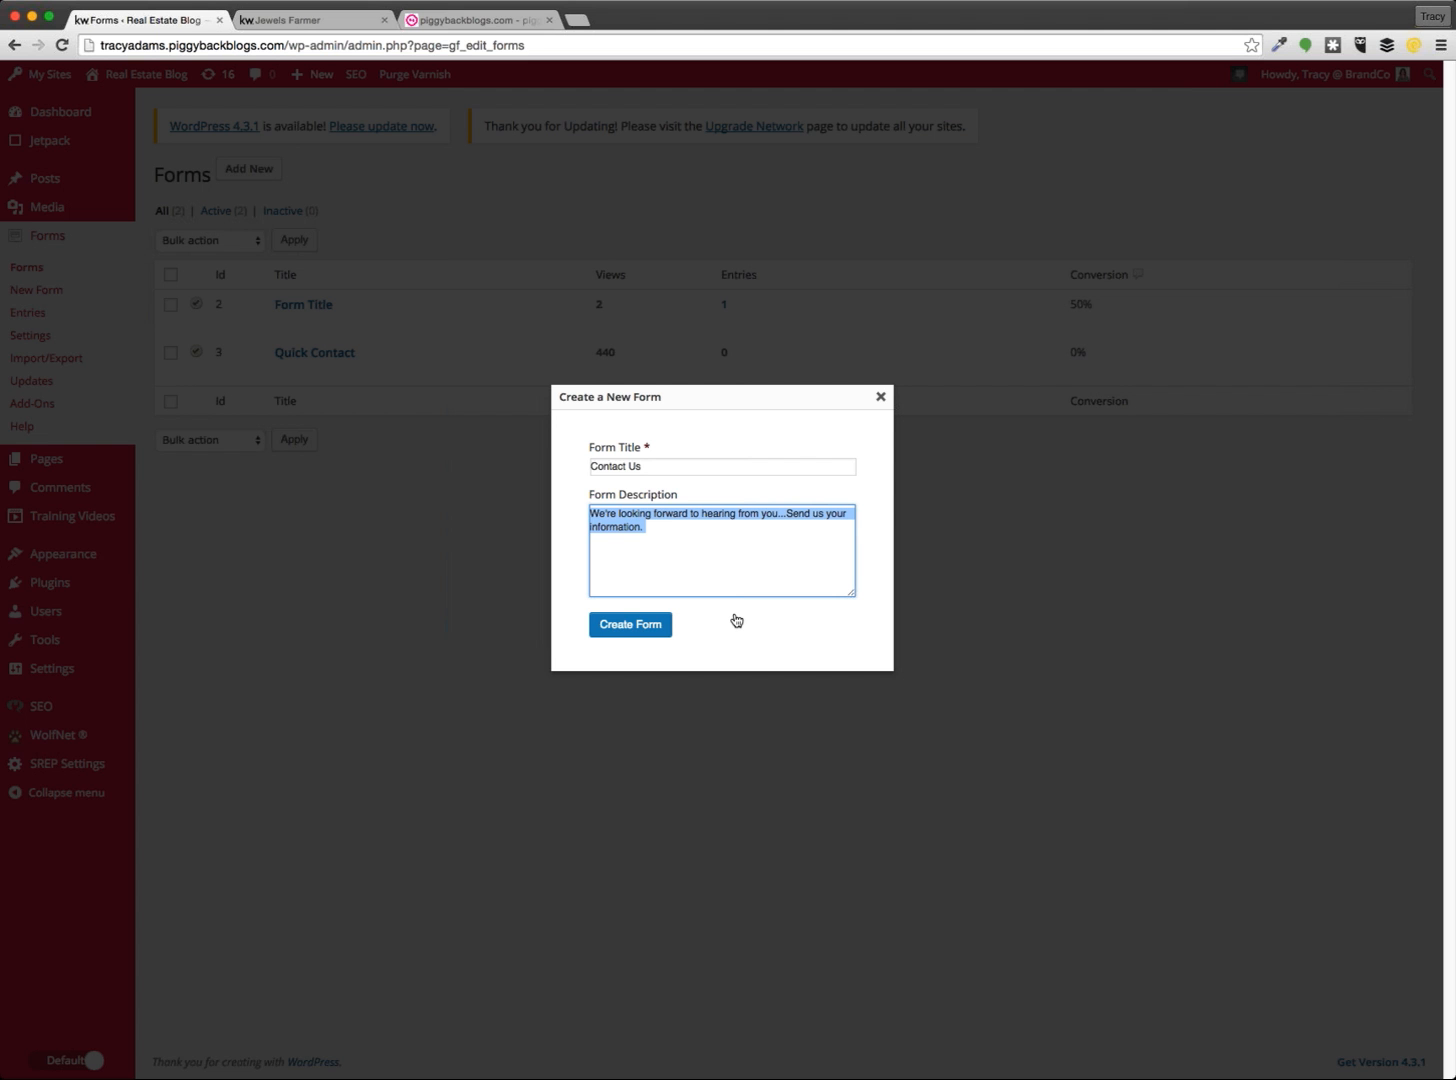
{"action": "left_click", "coordinate": [633, 625]}
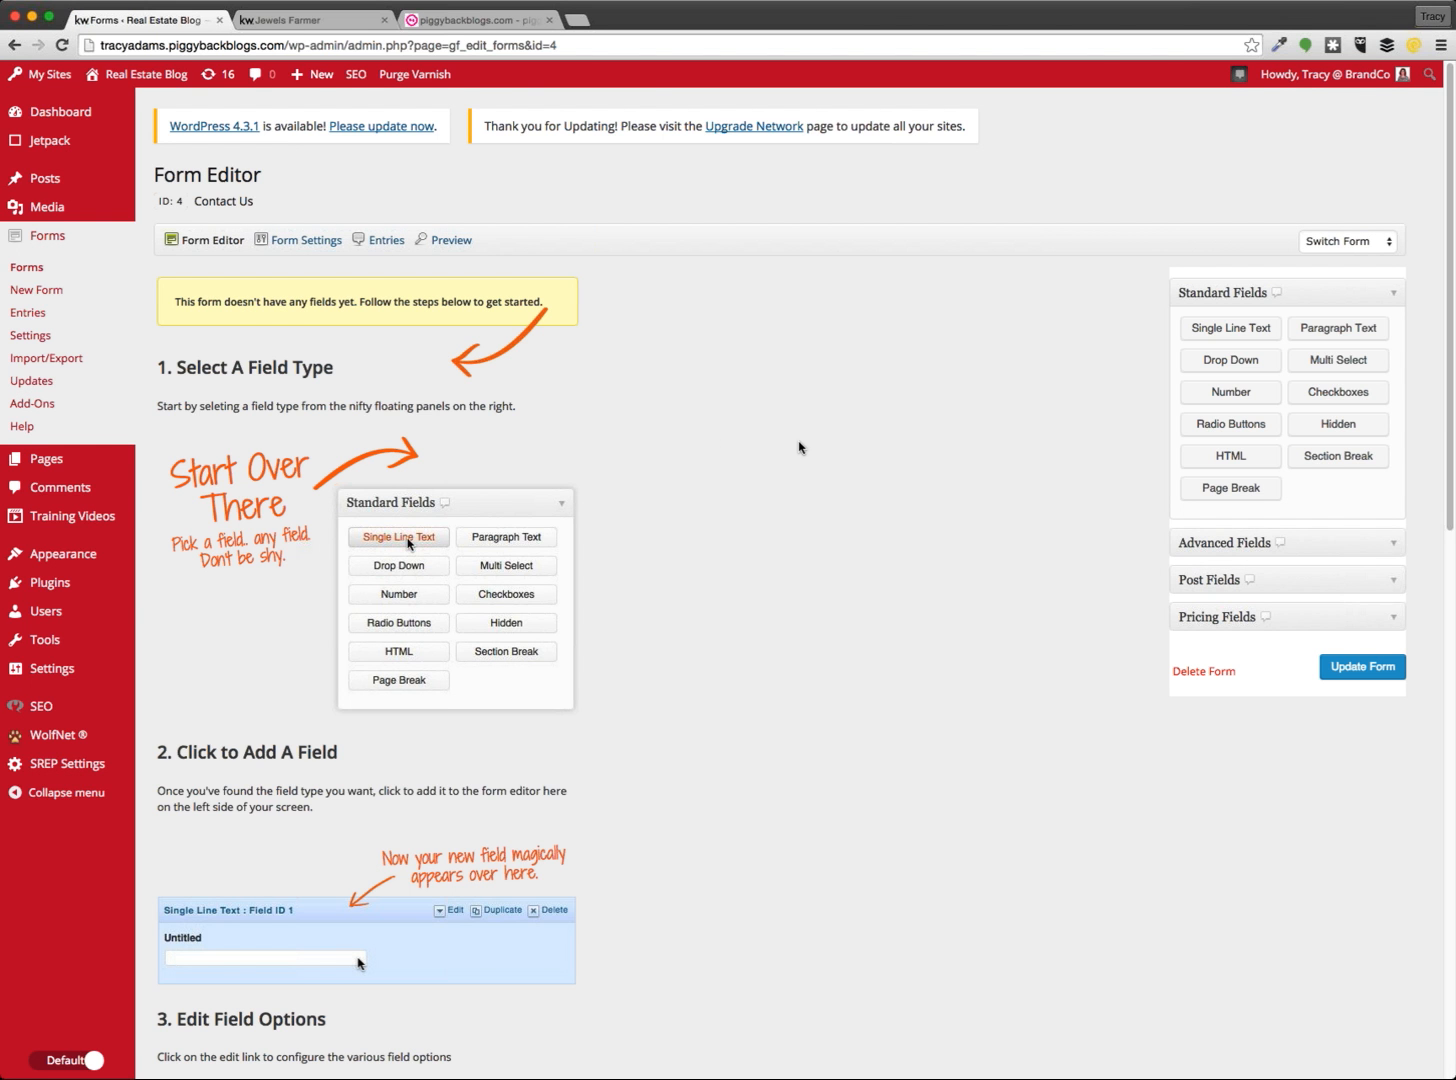
{"action": "key", "text": "super+plus"}
{"action": "key", "text": "super+plus"}
{"action": "key", "text": "super+plus"}
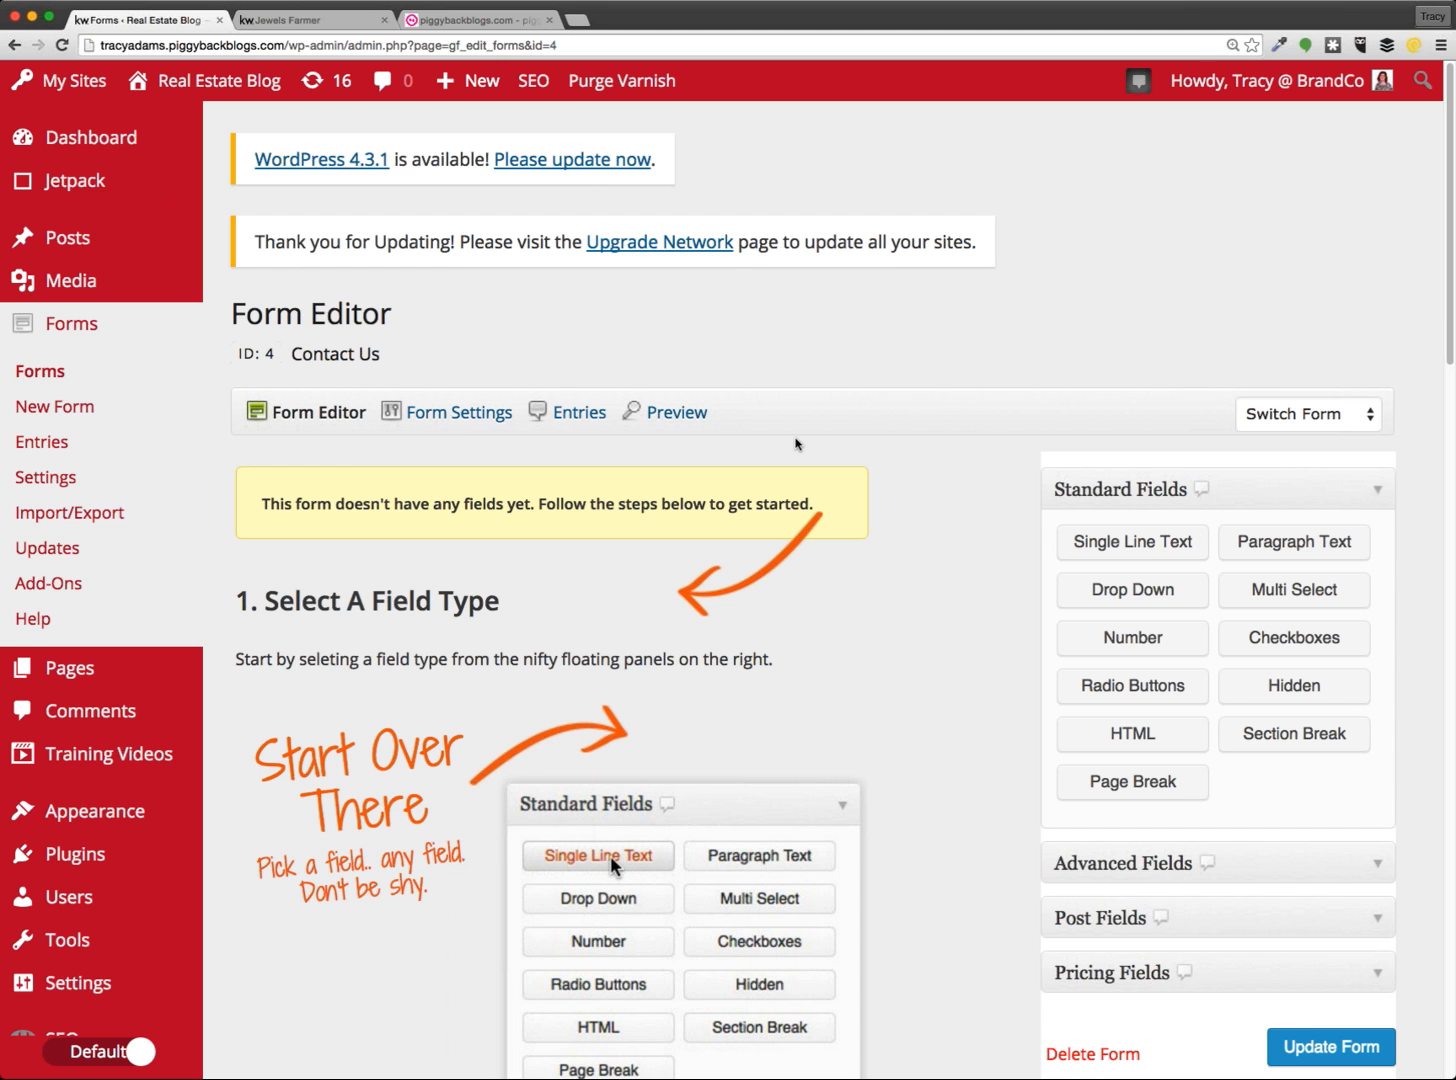
{"action": "scroll", "coordinate": [830, 425], "scroll_direction": "down", "scroll_amount": 3}
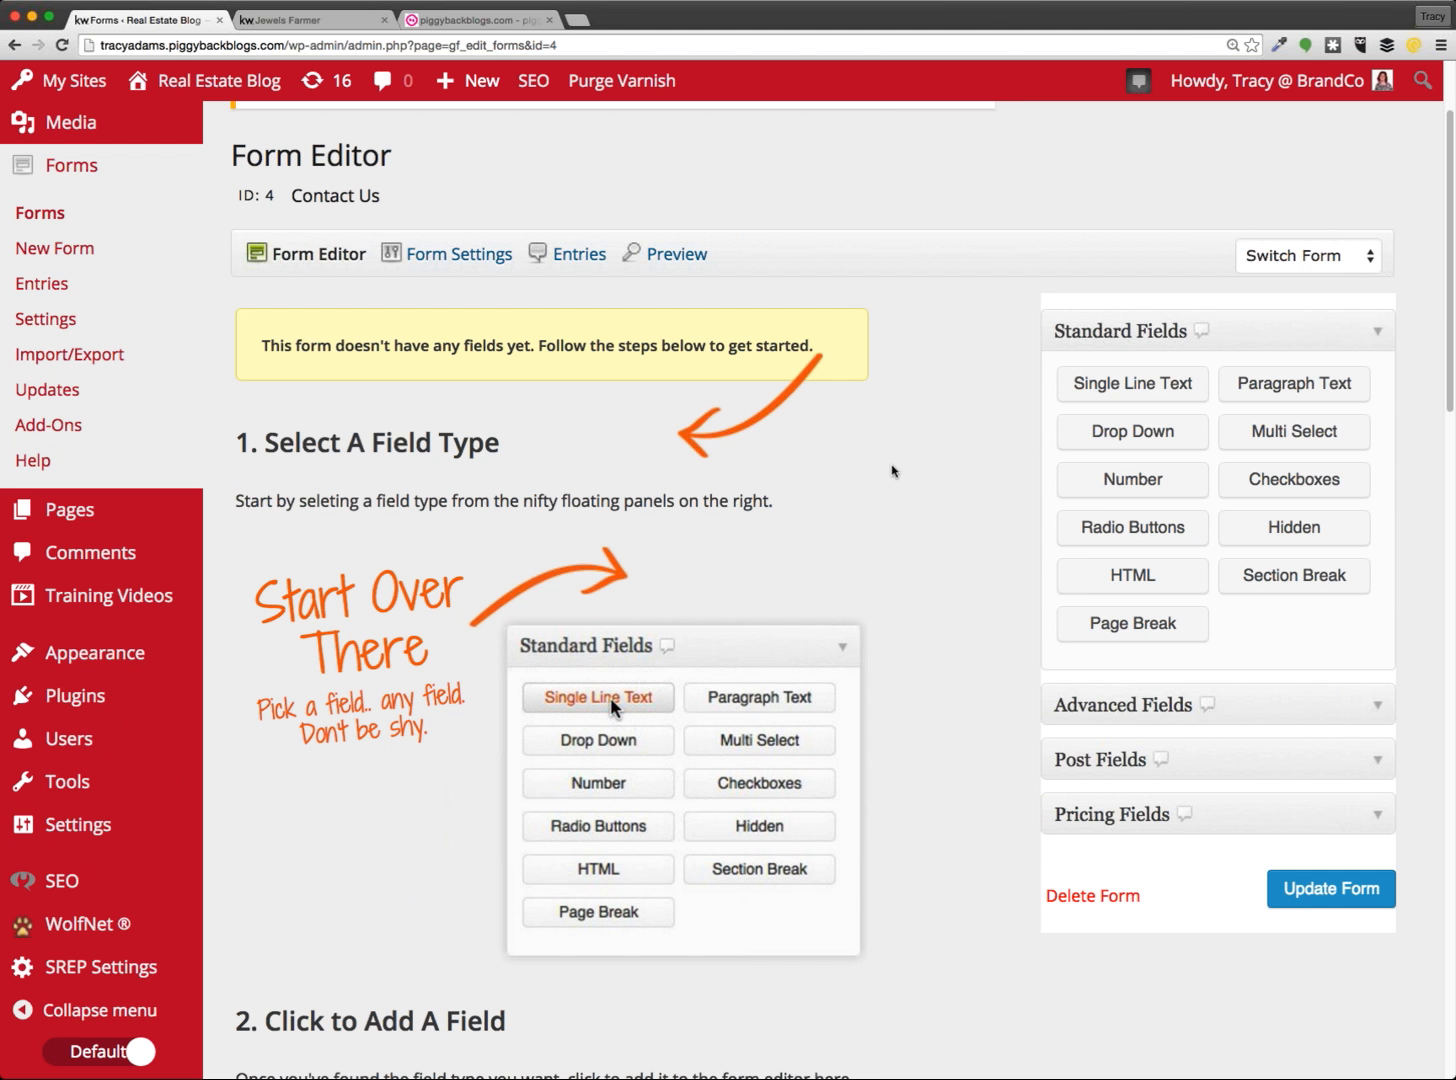
{"action": "scroll", "coordinate": [893, 471], "scroll_direction": "down", "scroll_amount": 1}
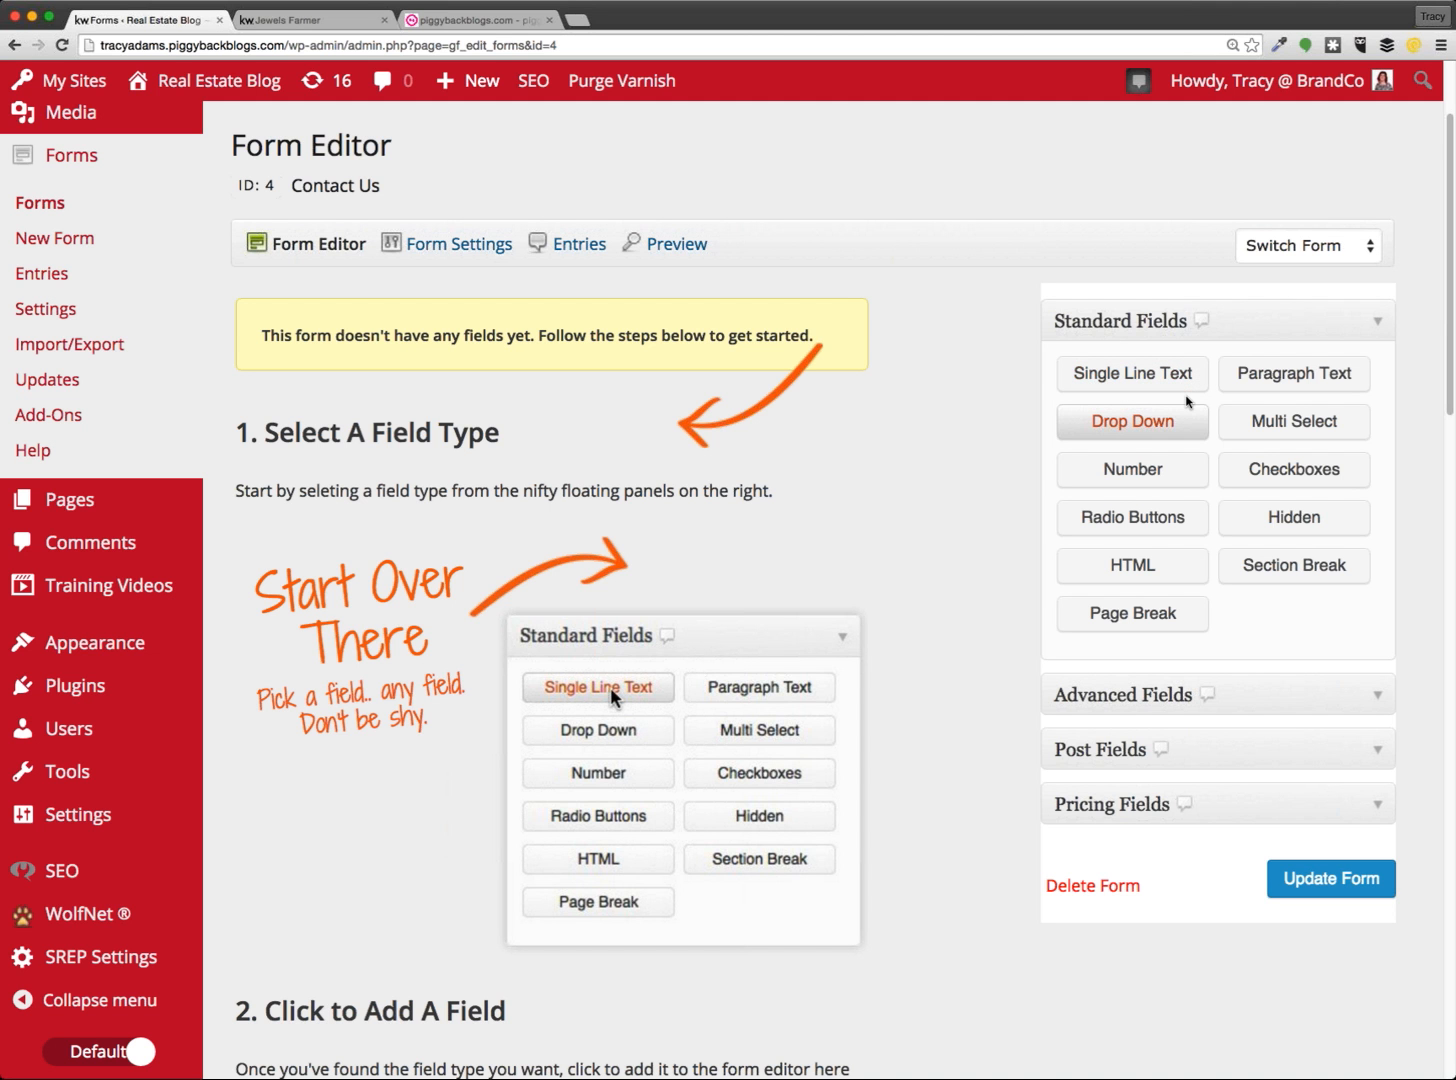
{"action": "left_click", "coordinate": [282, 22]}
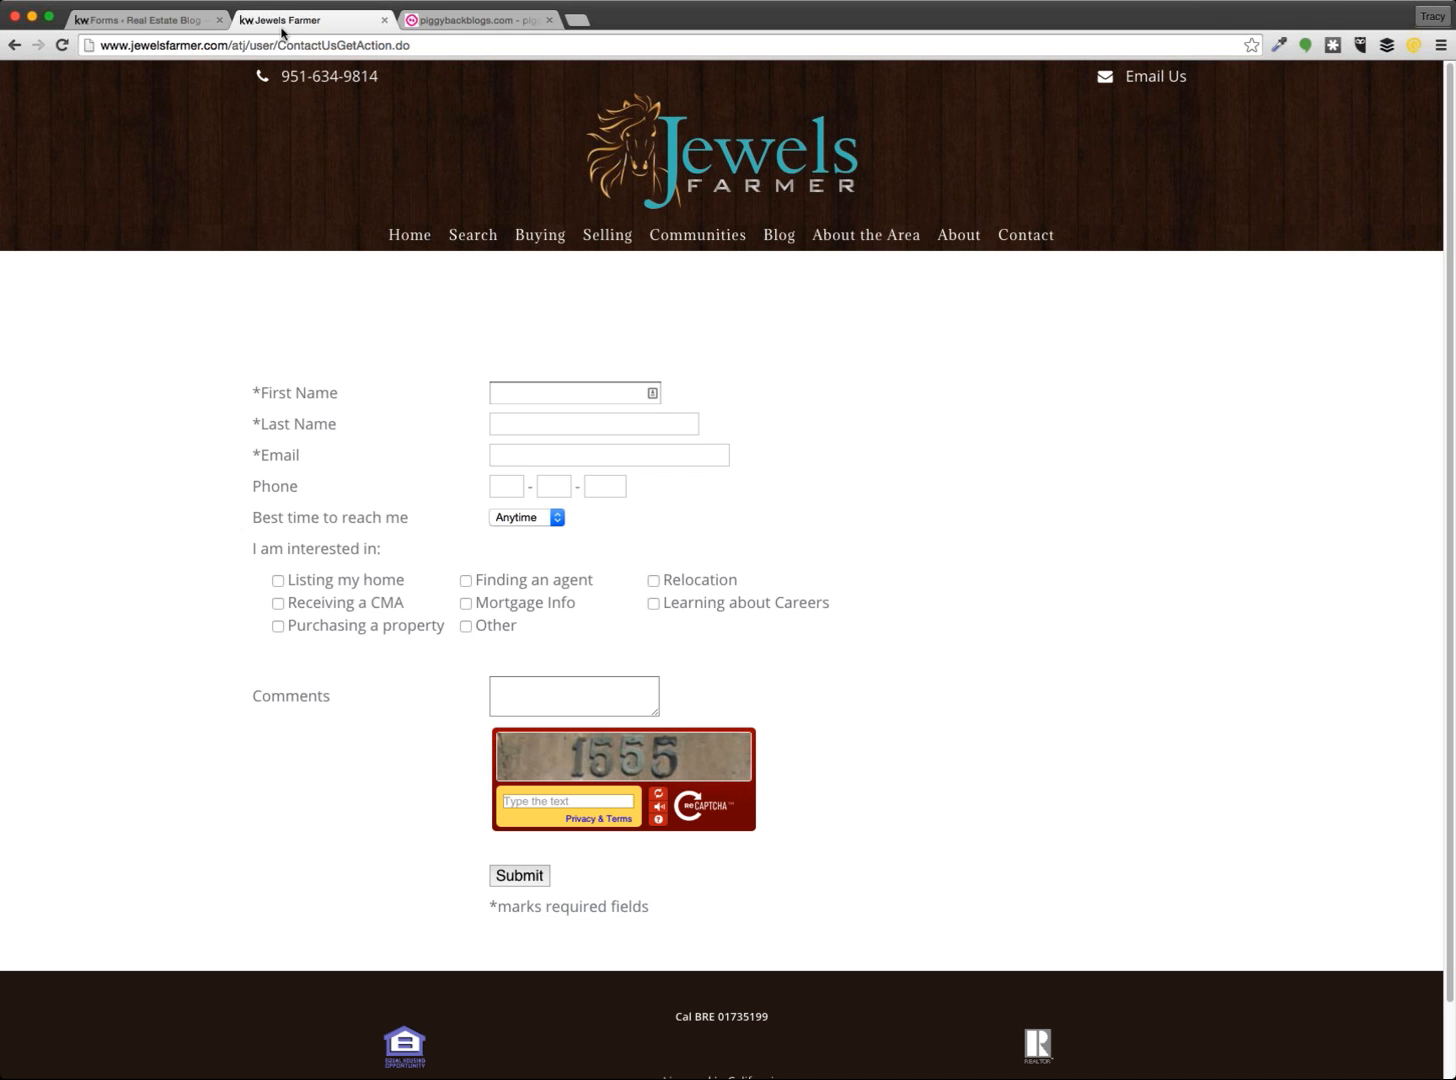
{"action": "left_click", "coordinate": [509, 520]}
{"action": "left_click_drag", "start_coordinate": [517, 628], "coordinate": [226, 598]}
{"action": "left_click", "coordinate": [226, 598]}
{"action": "key", "text": "Tab"}
{"action": "key", "text": "shift+Tab"}
{"action": "left_click", "coordinate": [508, 486]}
{"action": "left_click", "coordinate": [556, 487]}
{"action": "left_click", "coordinate": [601, 487]}
{"action": "left_click", "coordinate": [508, 488]}
{"action": "left_click", "coordinate": [597, 490]}
{"action": "left_click", "coordinate": [575, 686]}
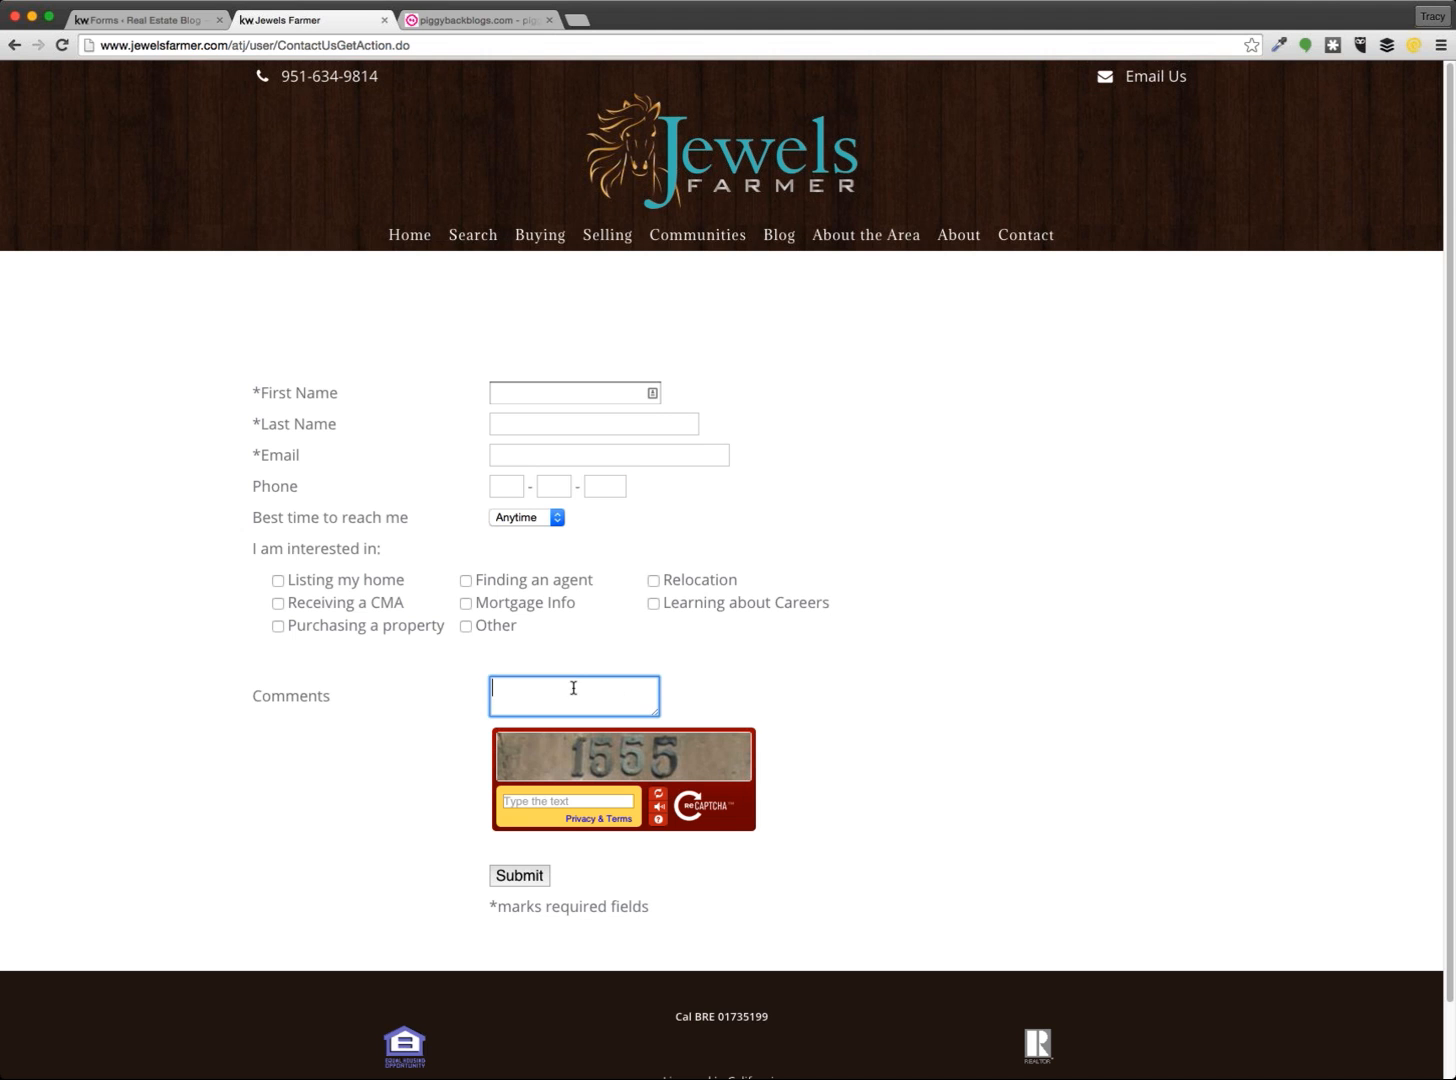
Add a Name field with First and Last inputs from Advanced Fields
{"action": "left_click", "coordinate": [184, 28]}
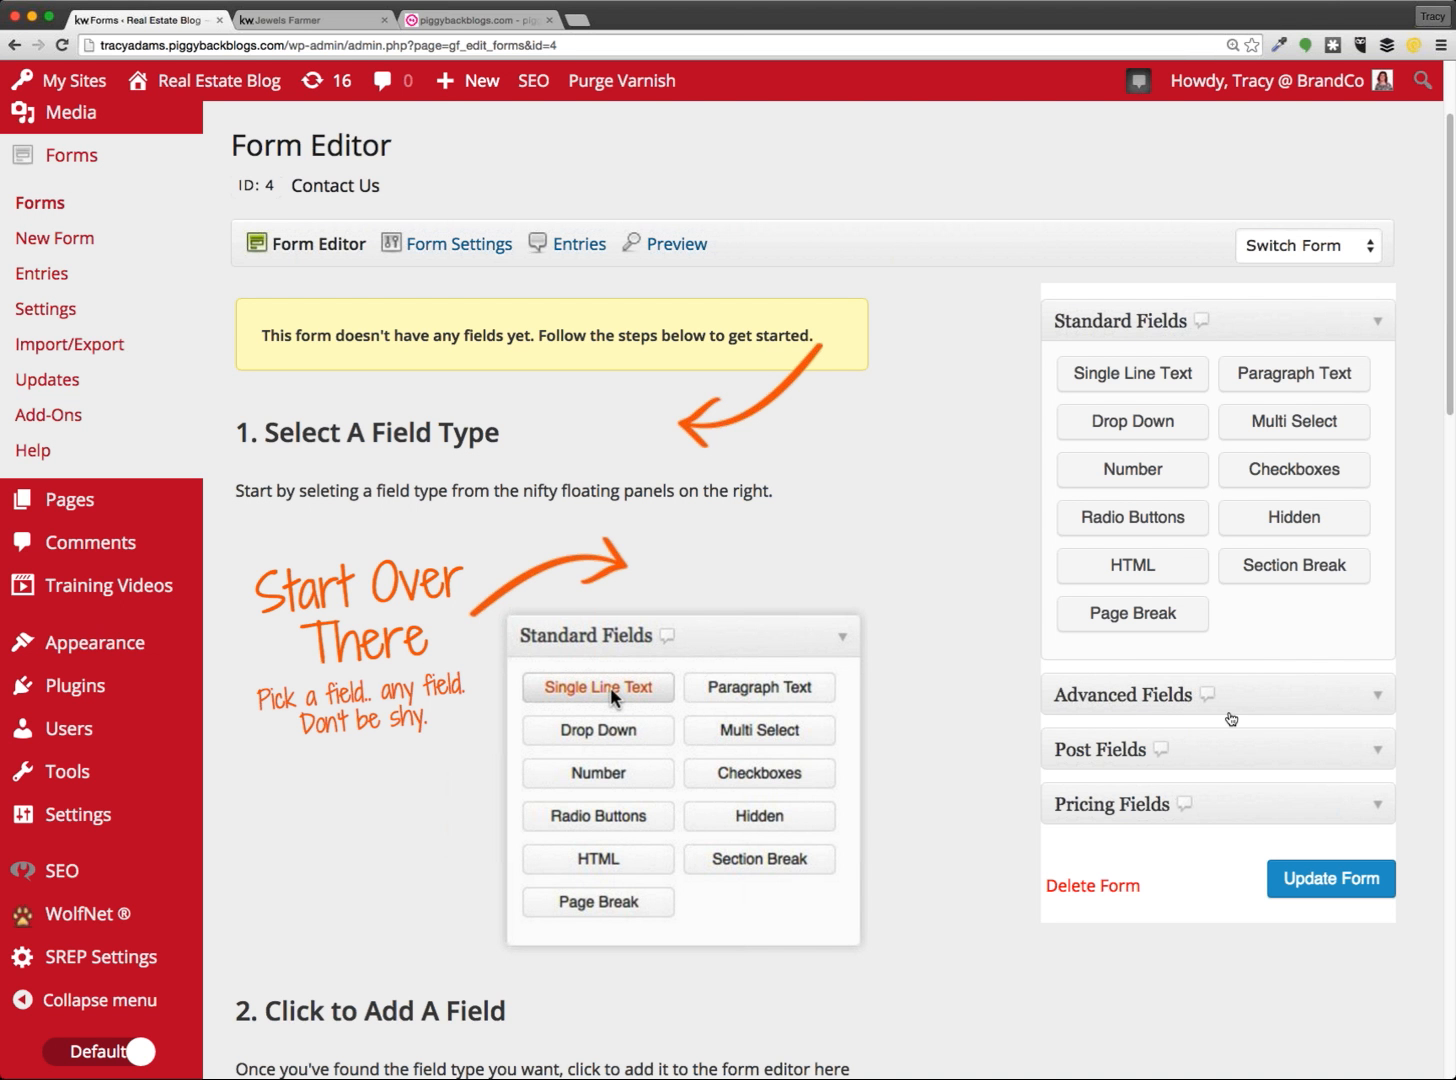
{"action": "left_click", "coordinate": [1231, 715]}
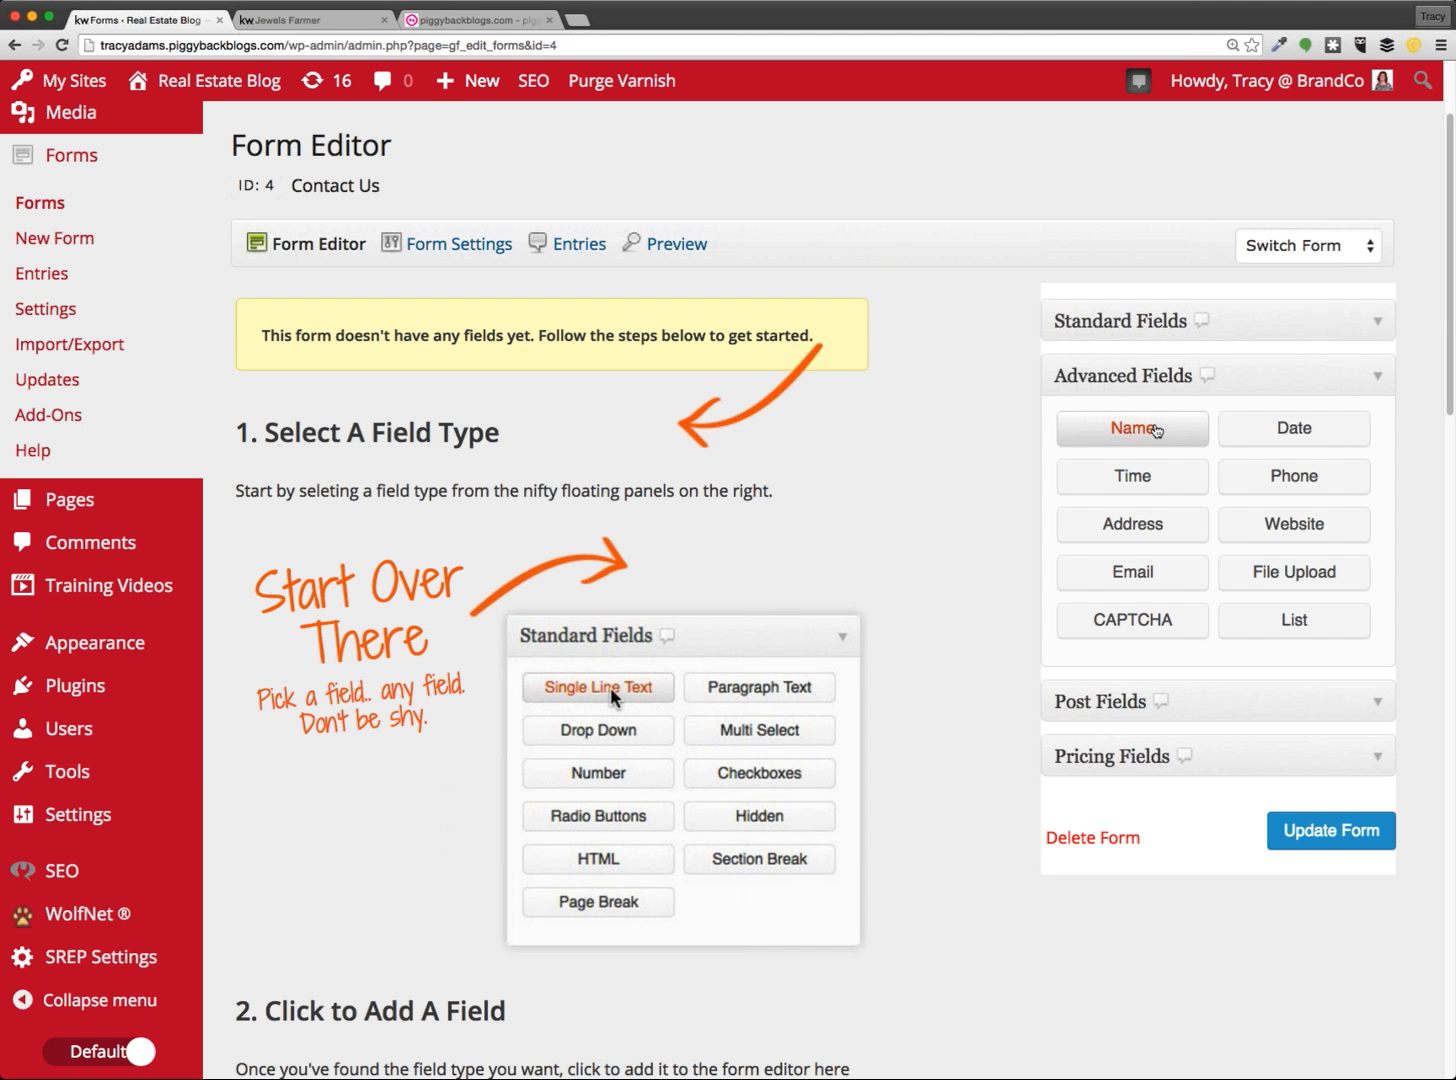
{"action": "left_click", "coordinate": [1155, 429]}
{"action": "mouse_move", "coordinate": [344, 490]}
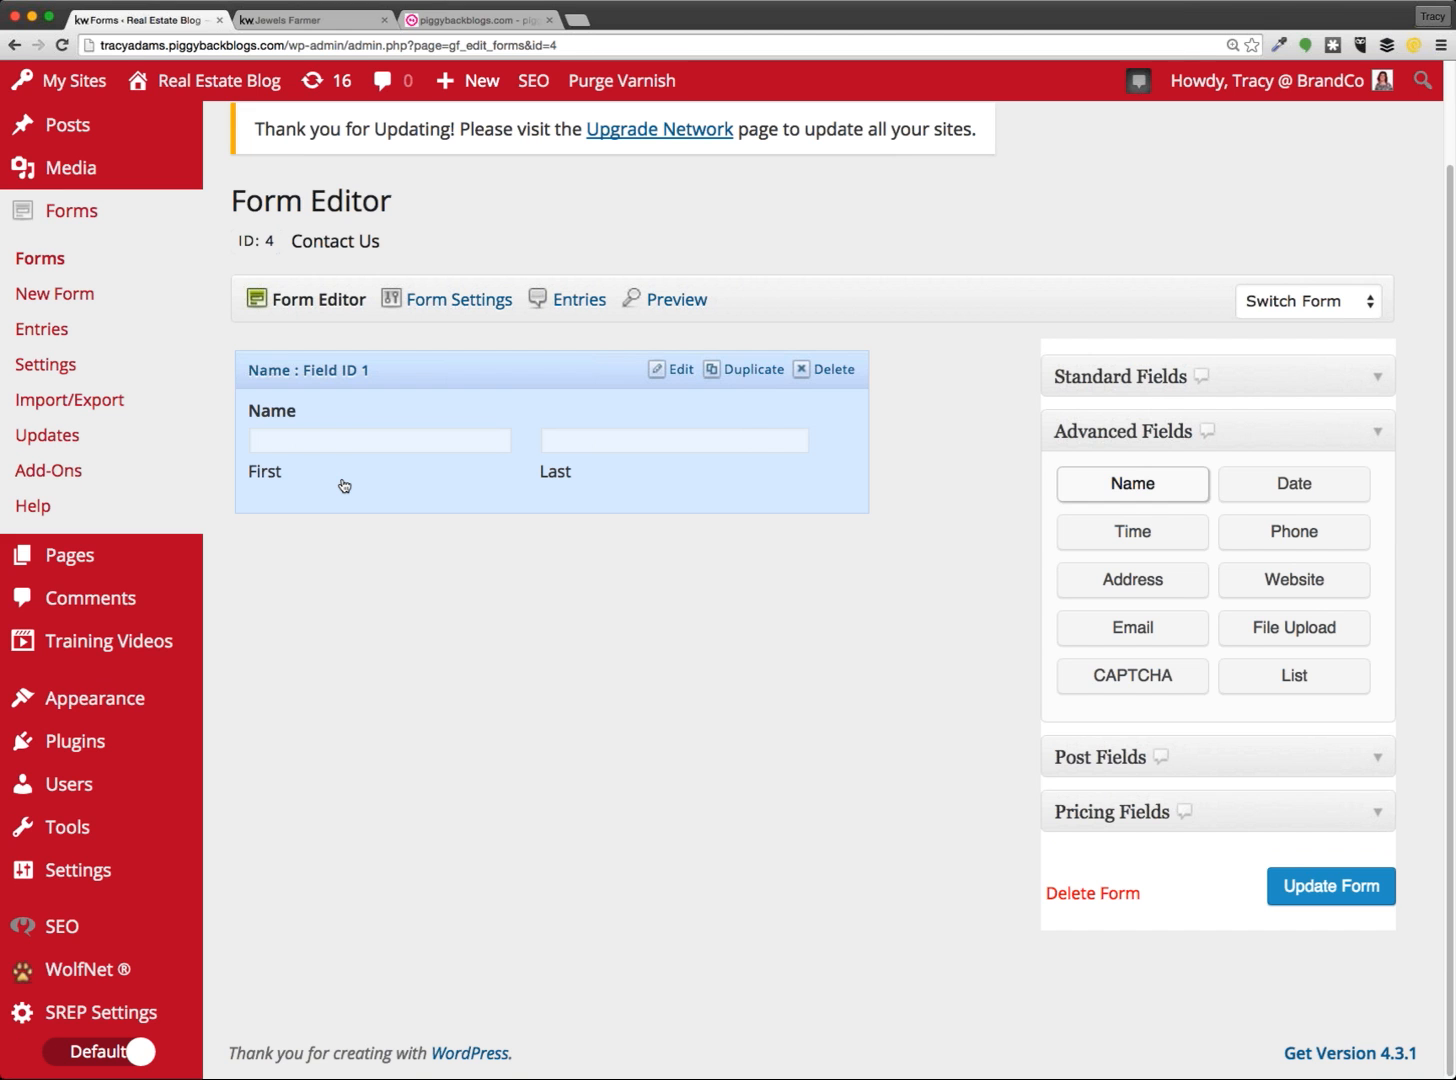
{"action": "left_click", "coordinate": [1298, 376]}
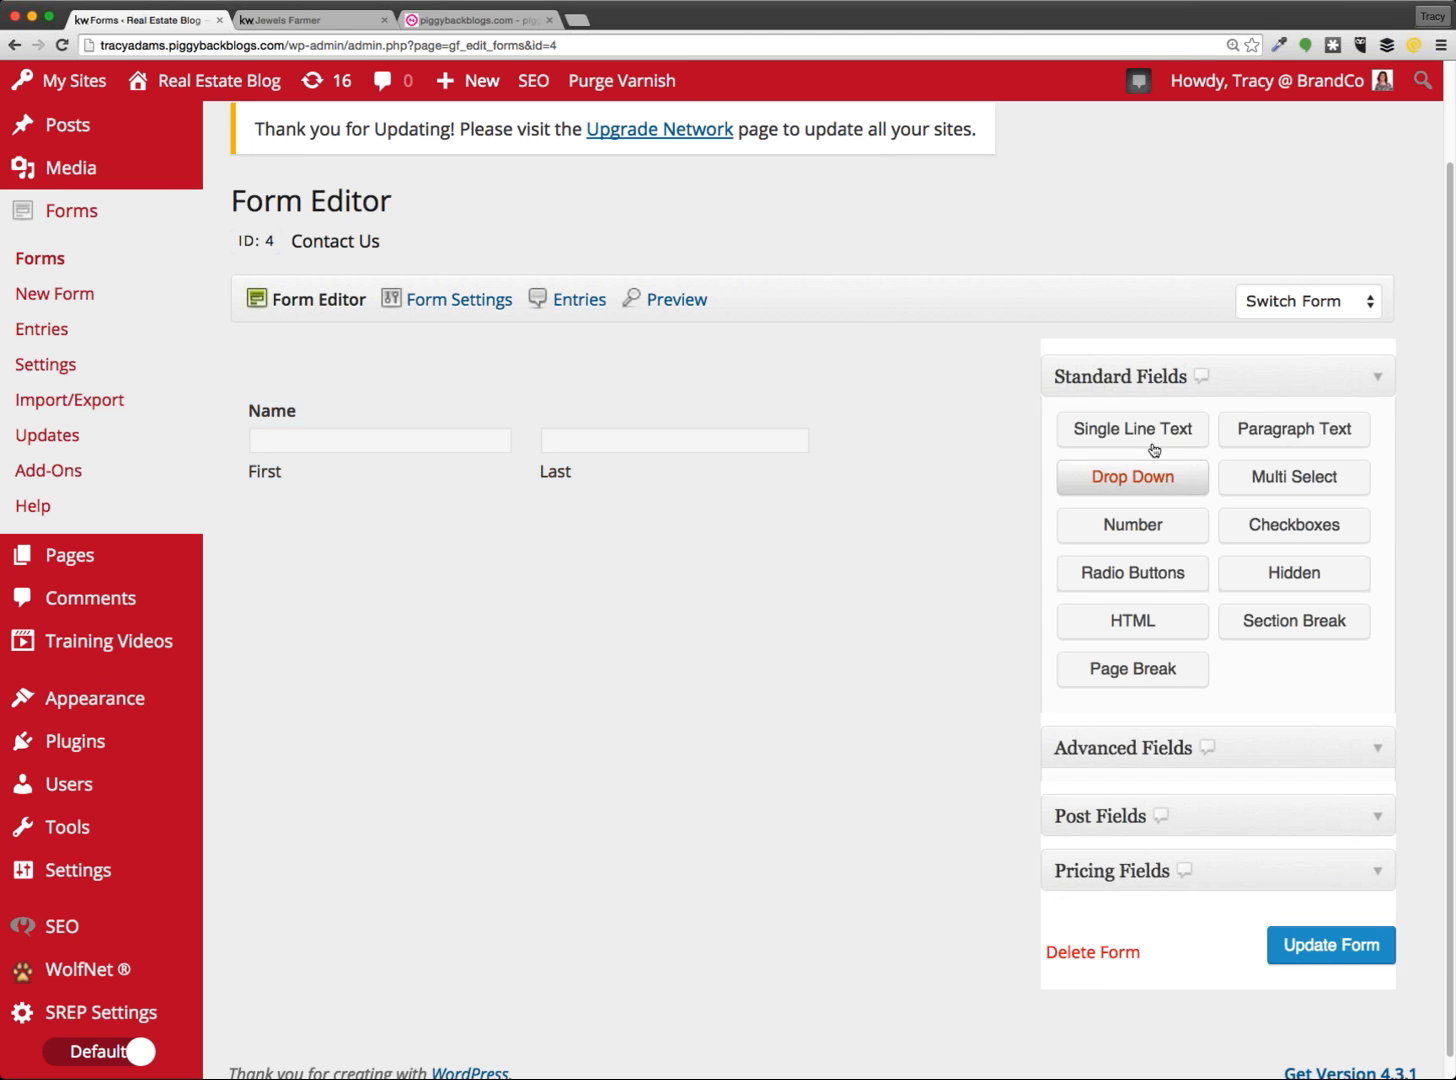
{"action": "left_click", "coordinate": [1234, 748]}
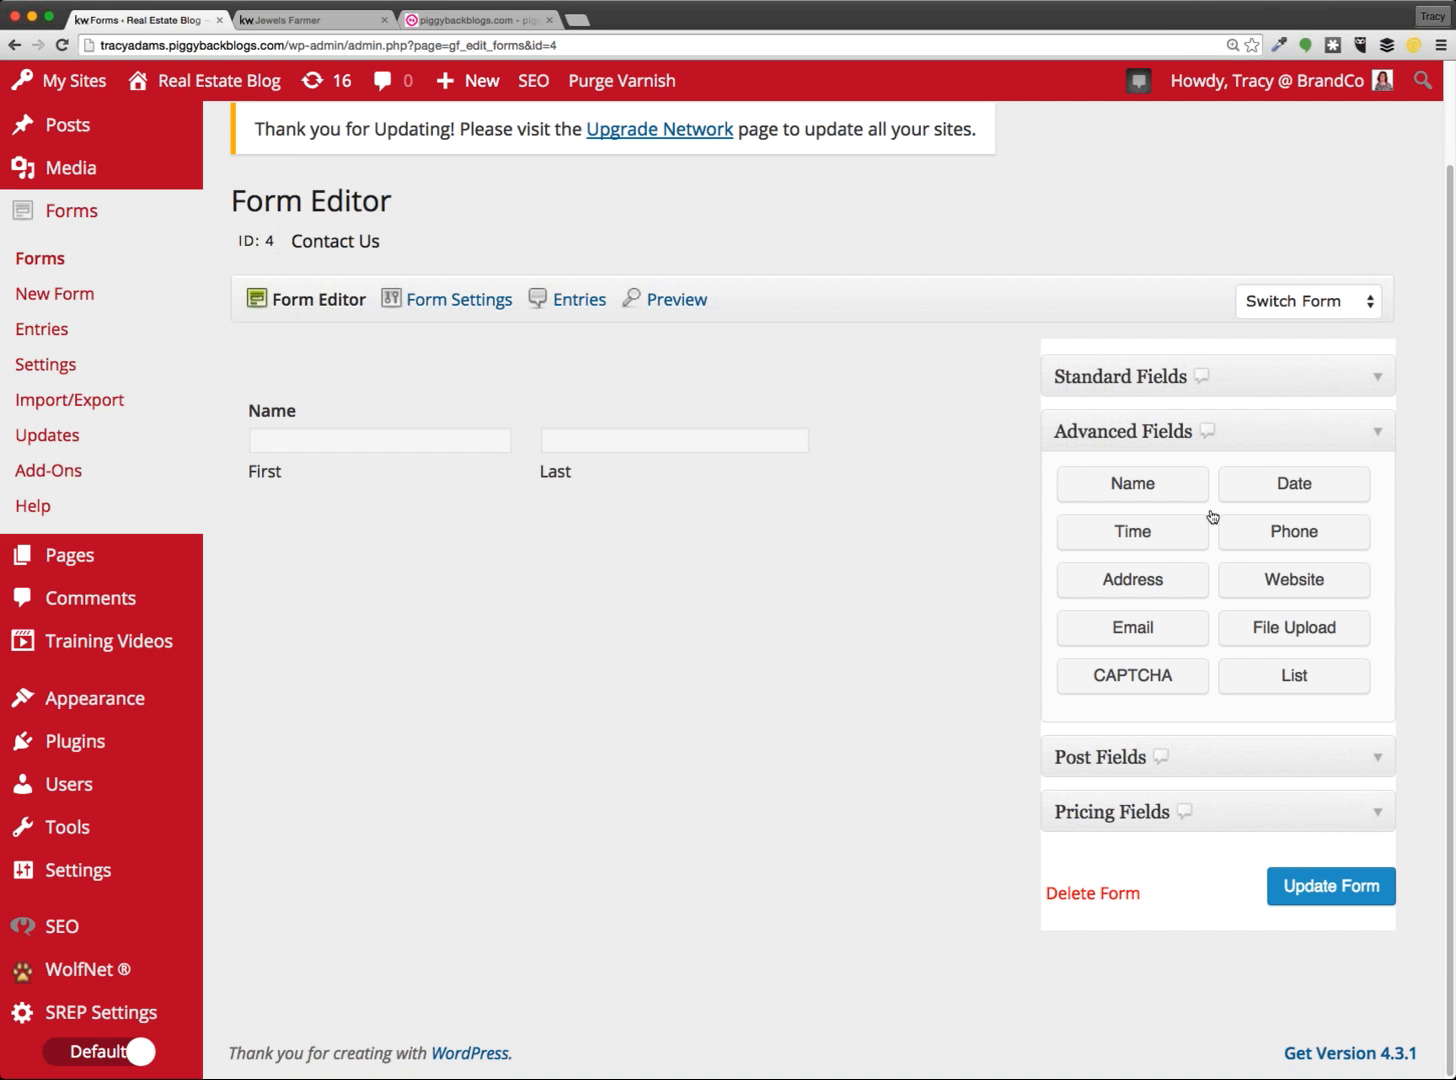
{"action": "left_click", "coordinate": [272, 21]}
{"action": "left_click", "coordinate": [150, 21]}
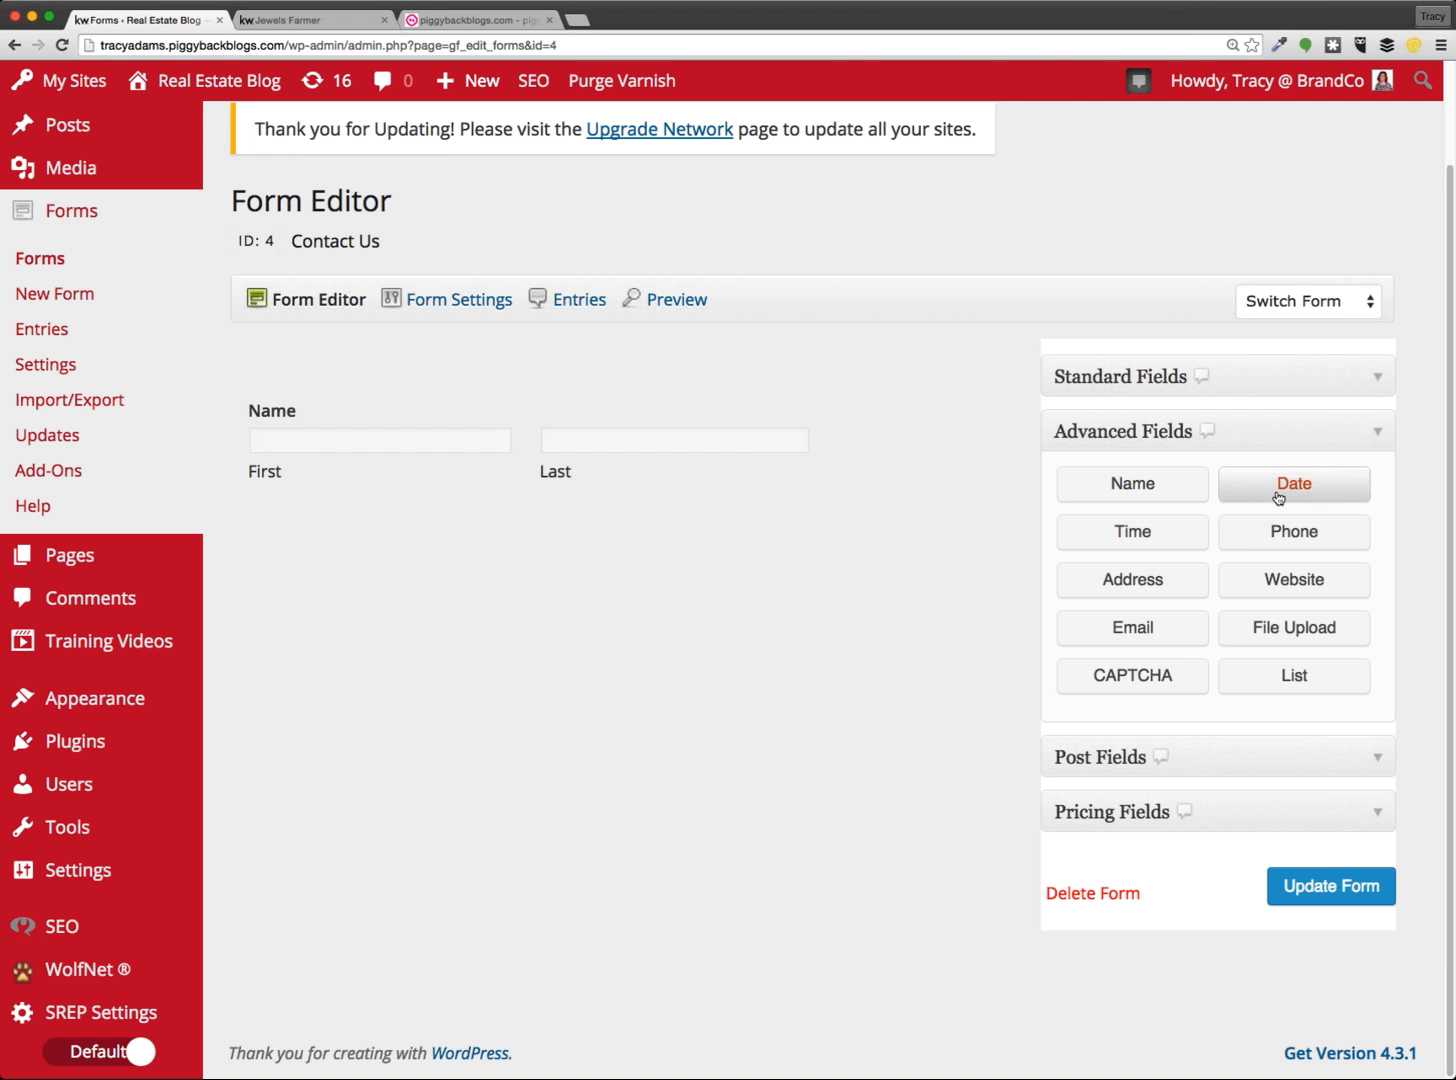
{"action": "left_click", "coordinate": [1154, 641]}
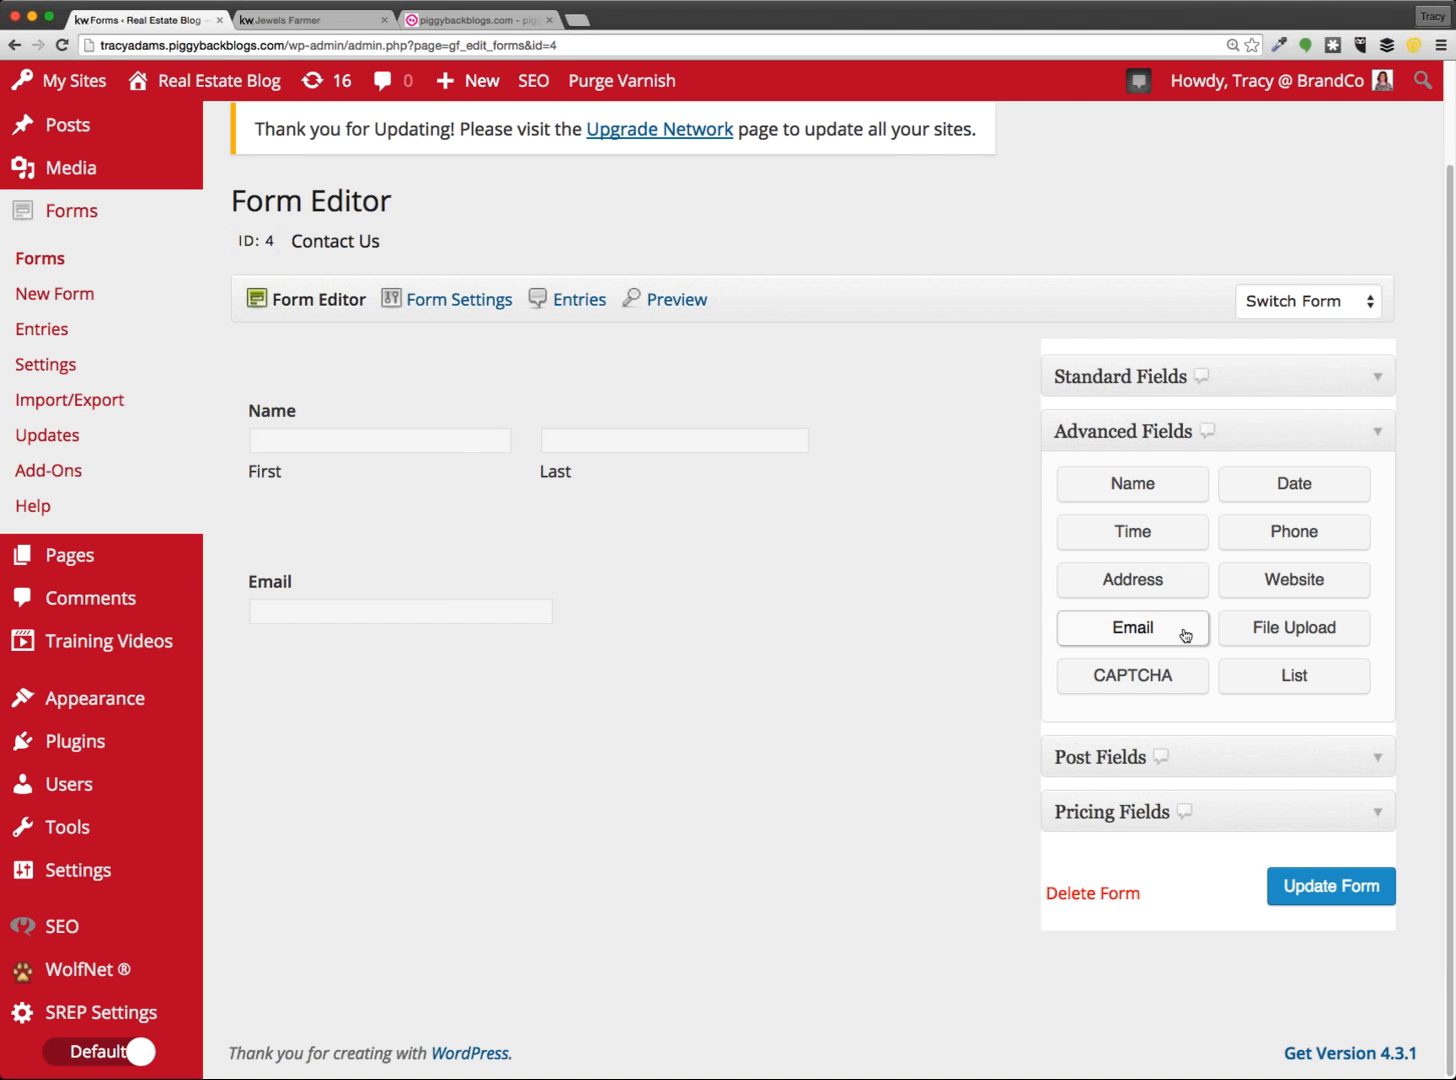
{"action": "left_click", "coordinate": [1306, 535]}
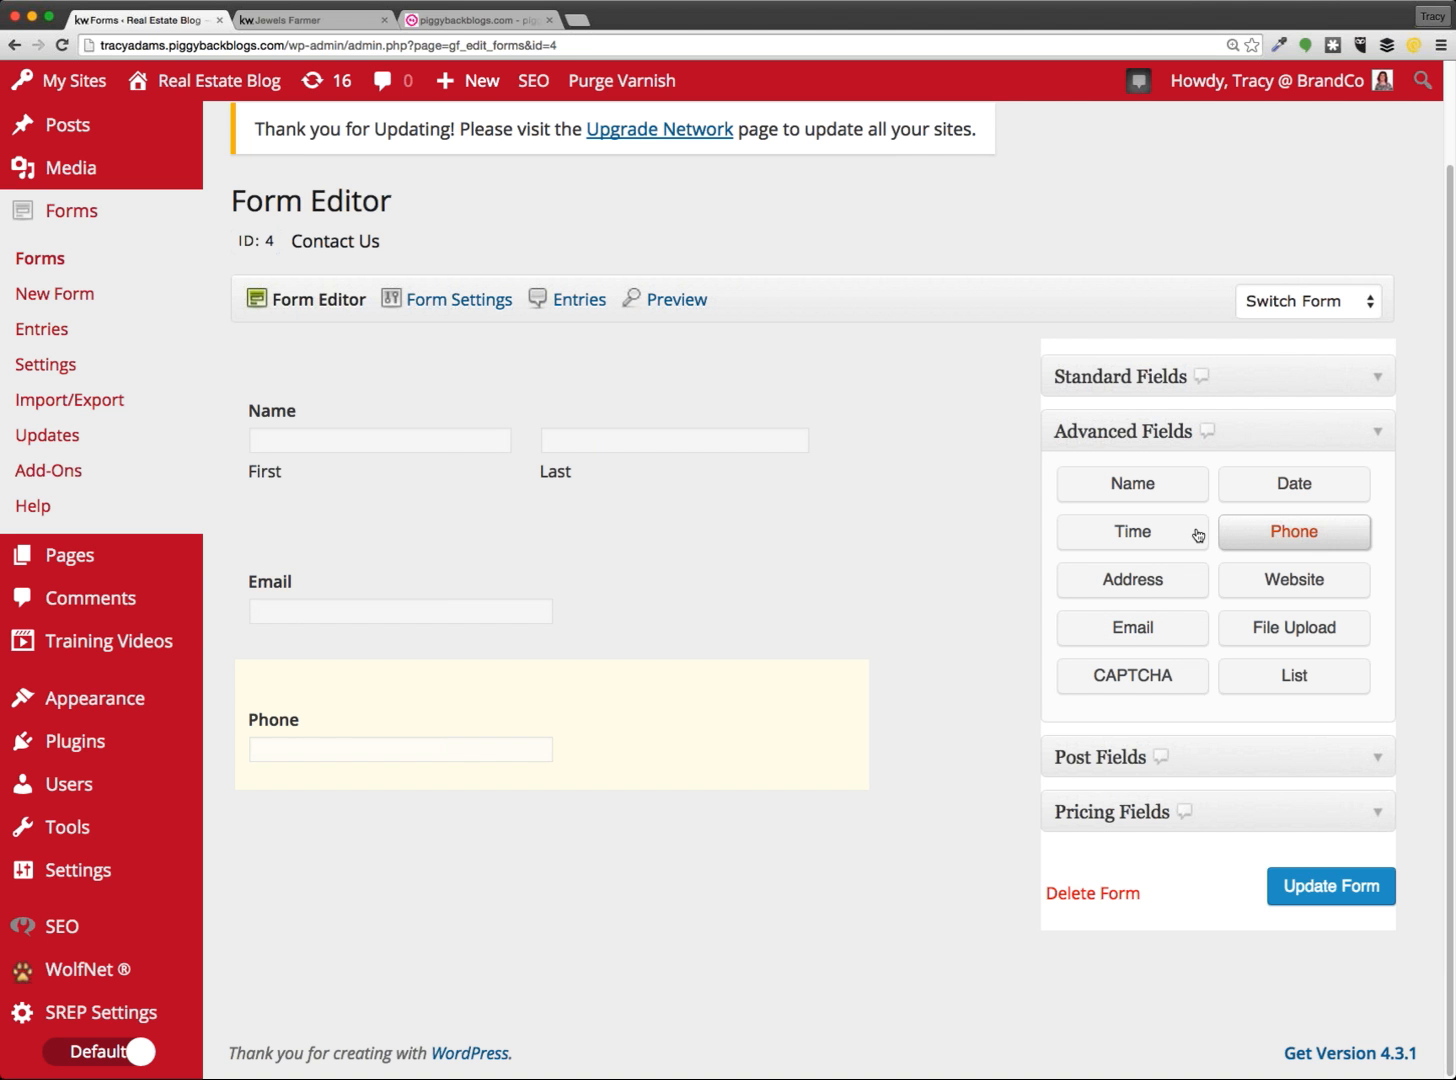
{"action": "left_click", "coordinate": [294, 20]}
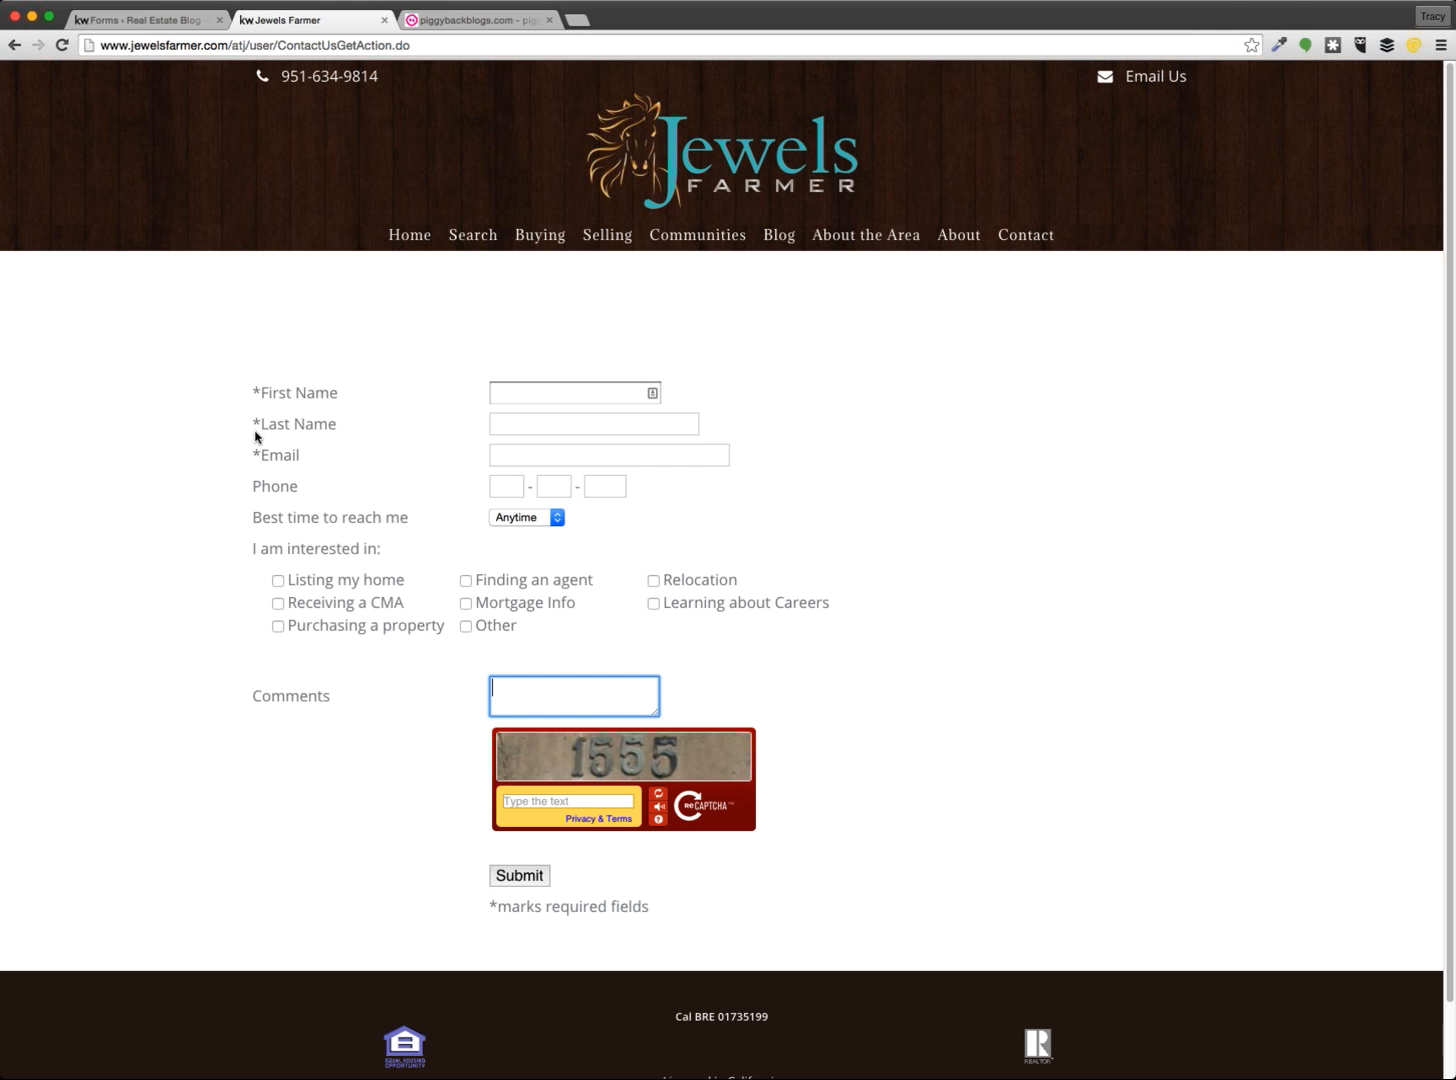
Note the '*marks required fields' text, then go back to the Contact Us form editor
{"action": "left_click_drag", "start_coordinate": [650, 908], "coordinate": [484, 907]}
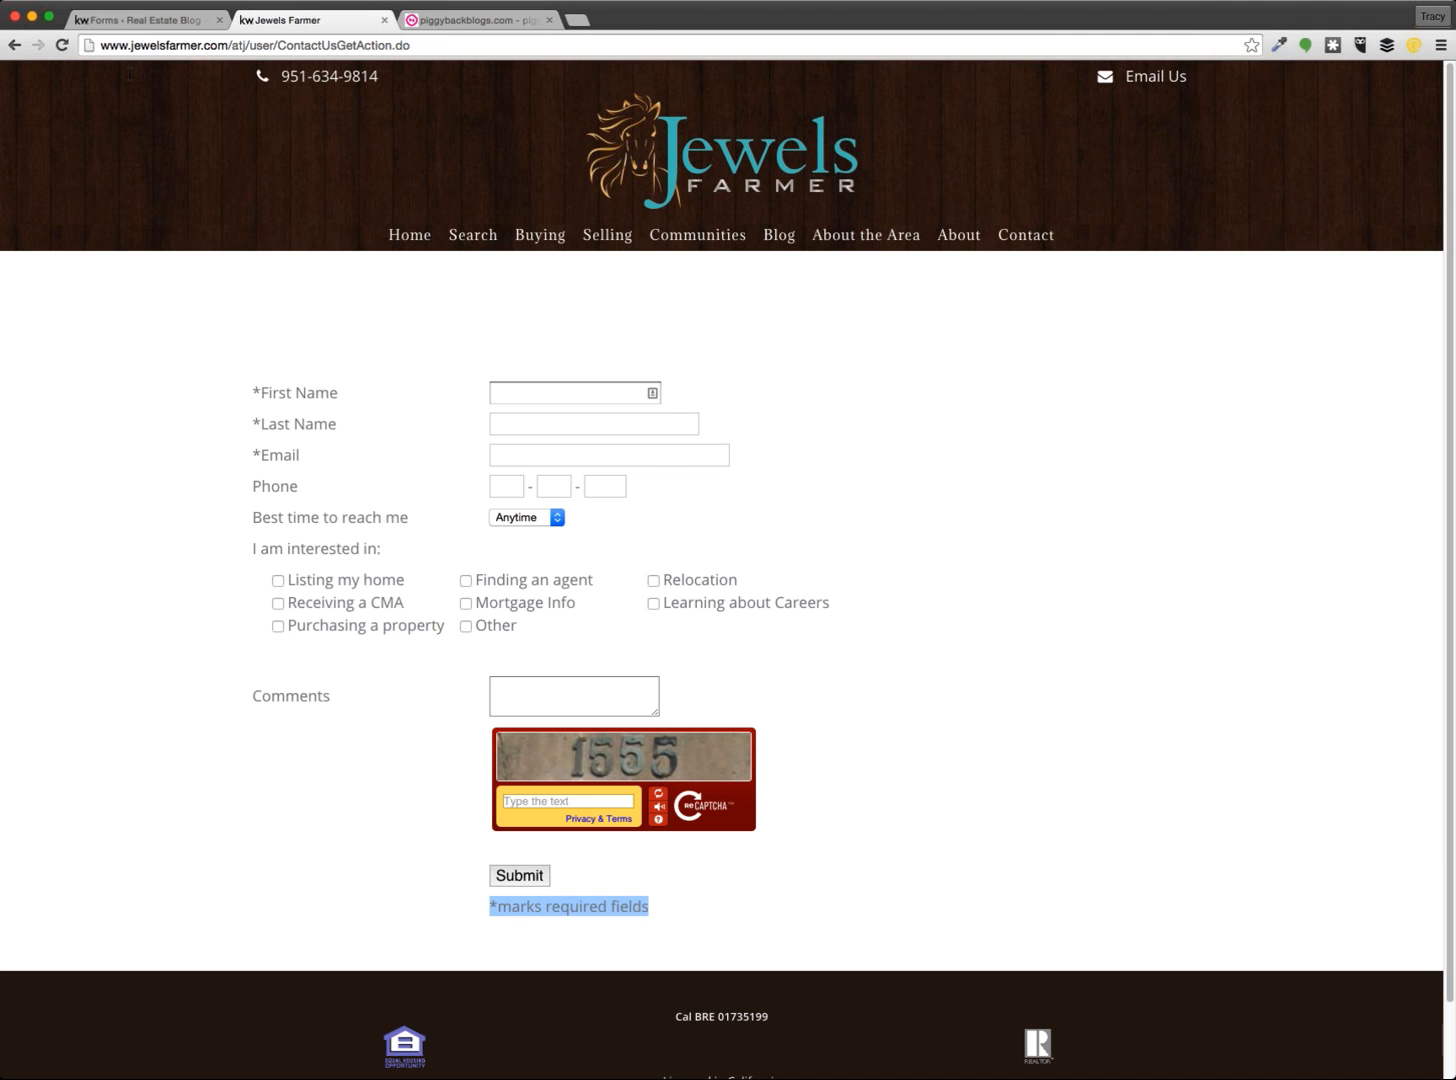
{"action": "left_click", "coordinate": [152, 21]}
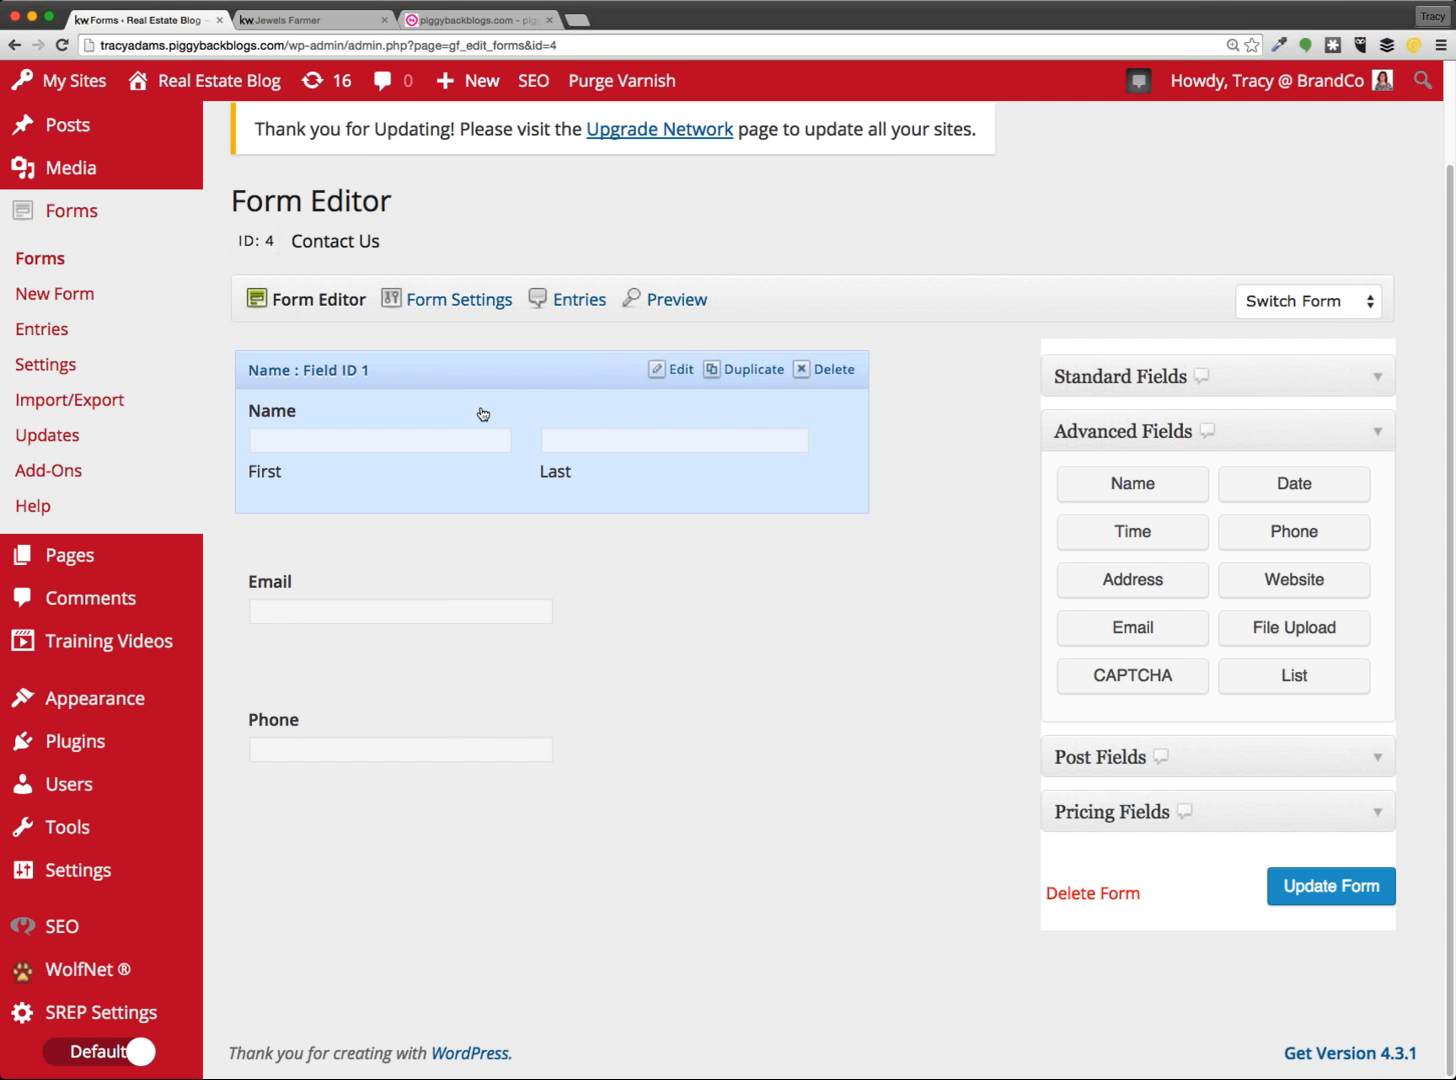
Tick Required under the Name field's Rules so the name becomes mandatory
{"action": "left_click", "coordinate": [482, 413]}
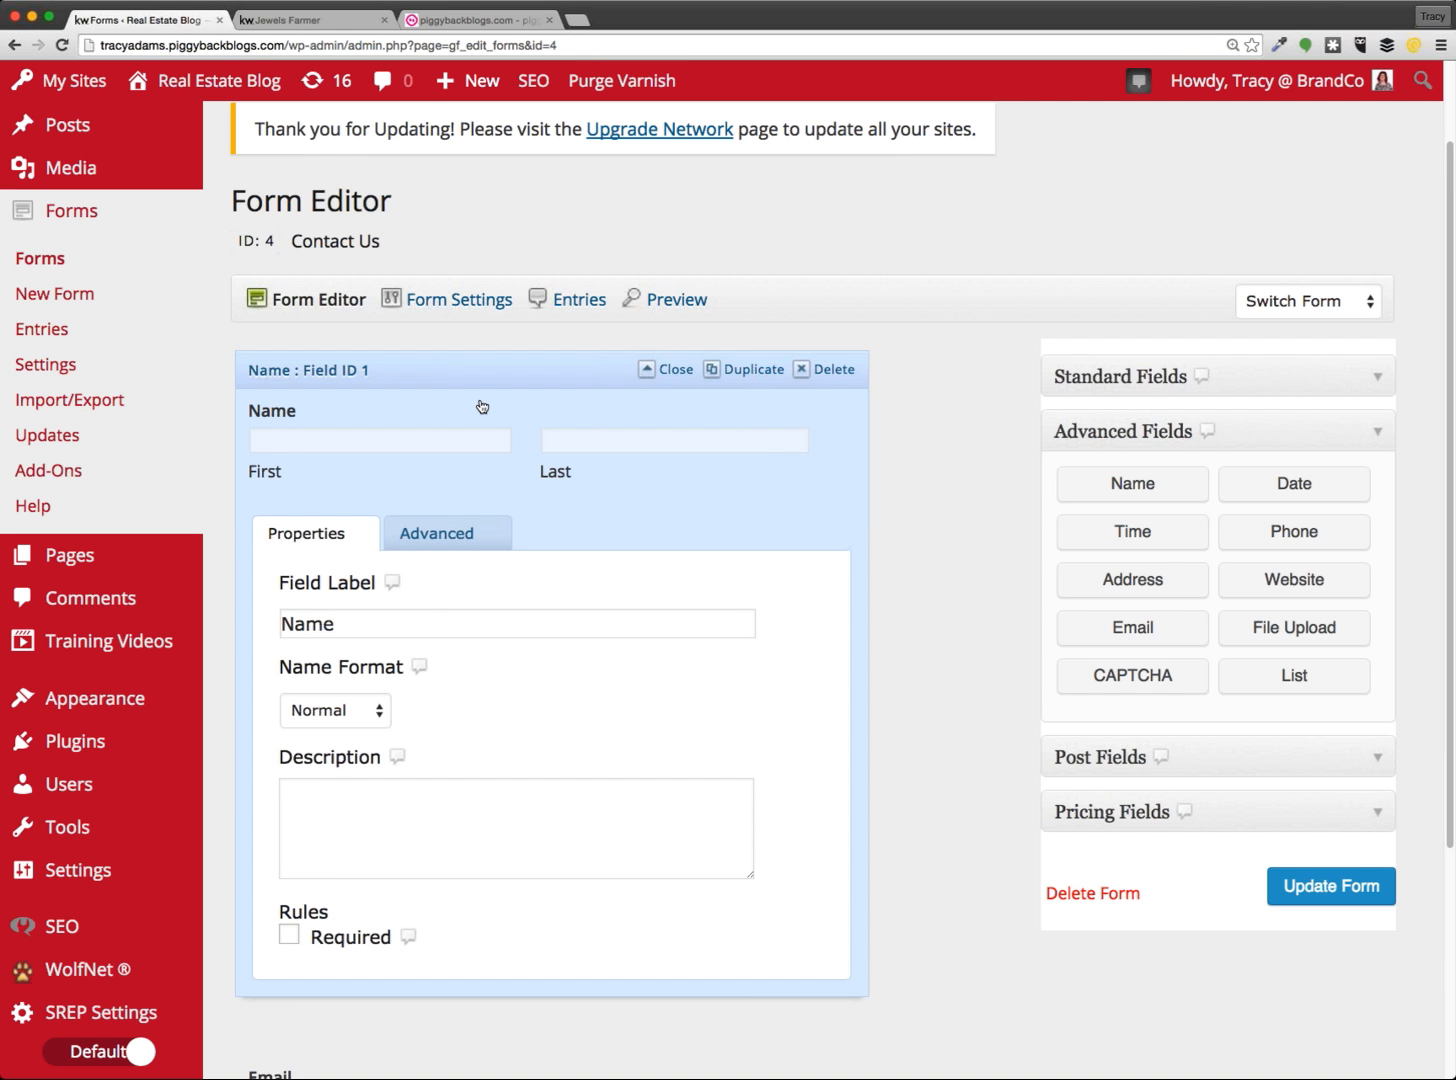
{"action": "left_click", "coordinate": [482, 406]}
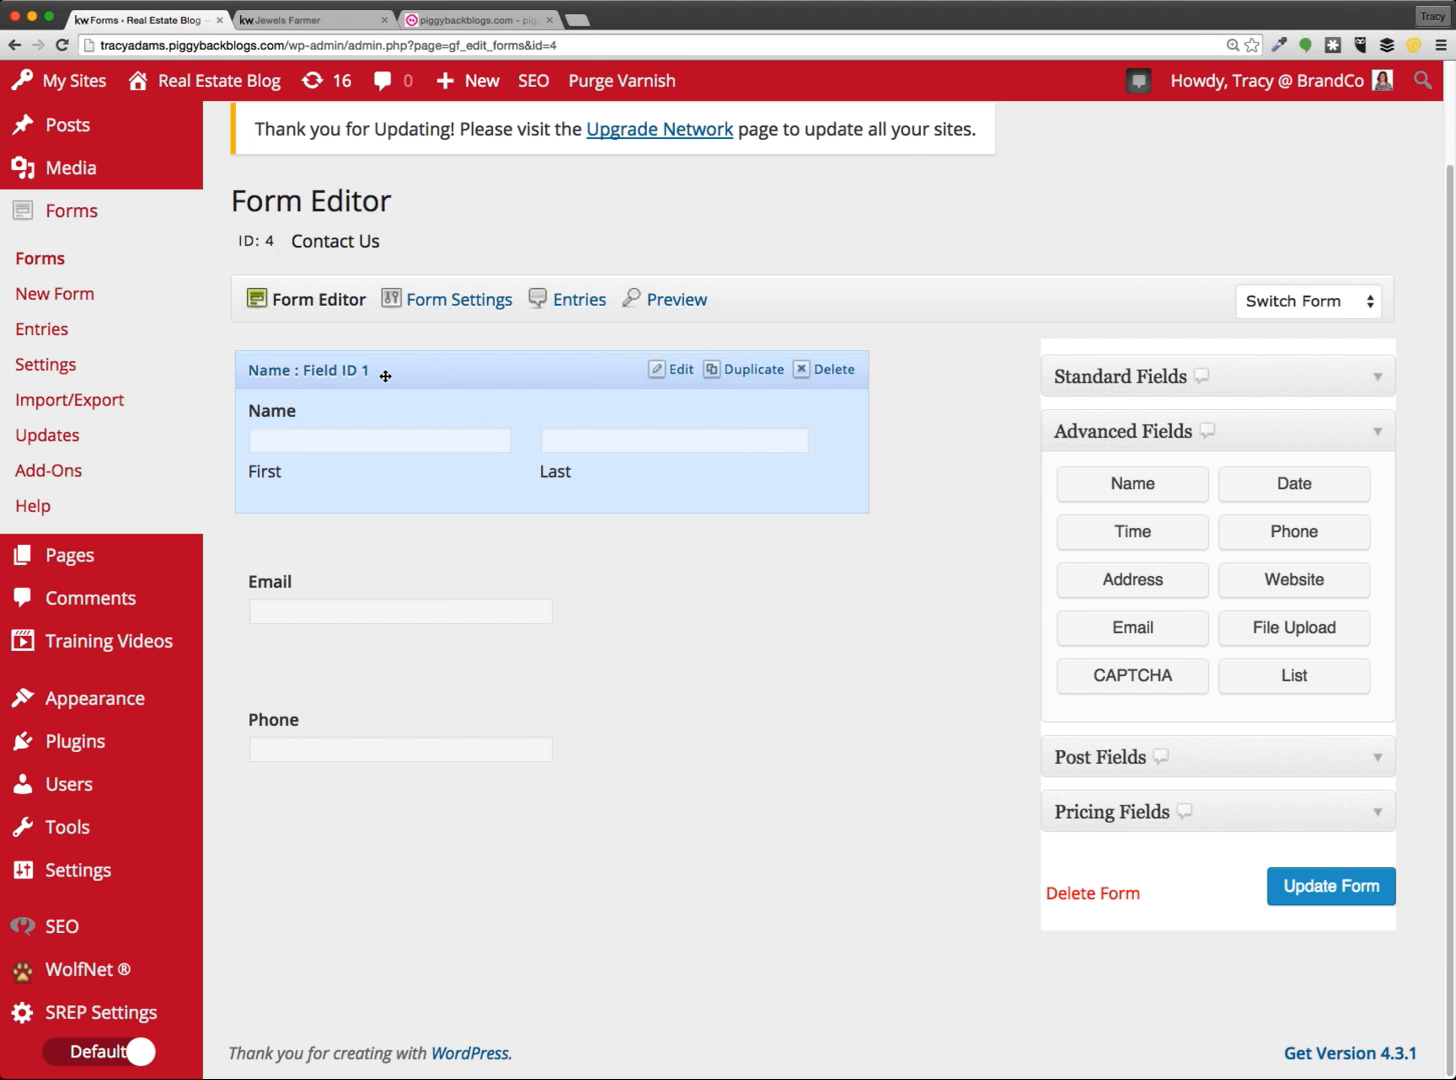
{"action": "left_click", "coordinate": [395, 551]}
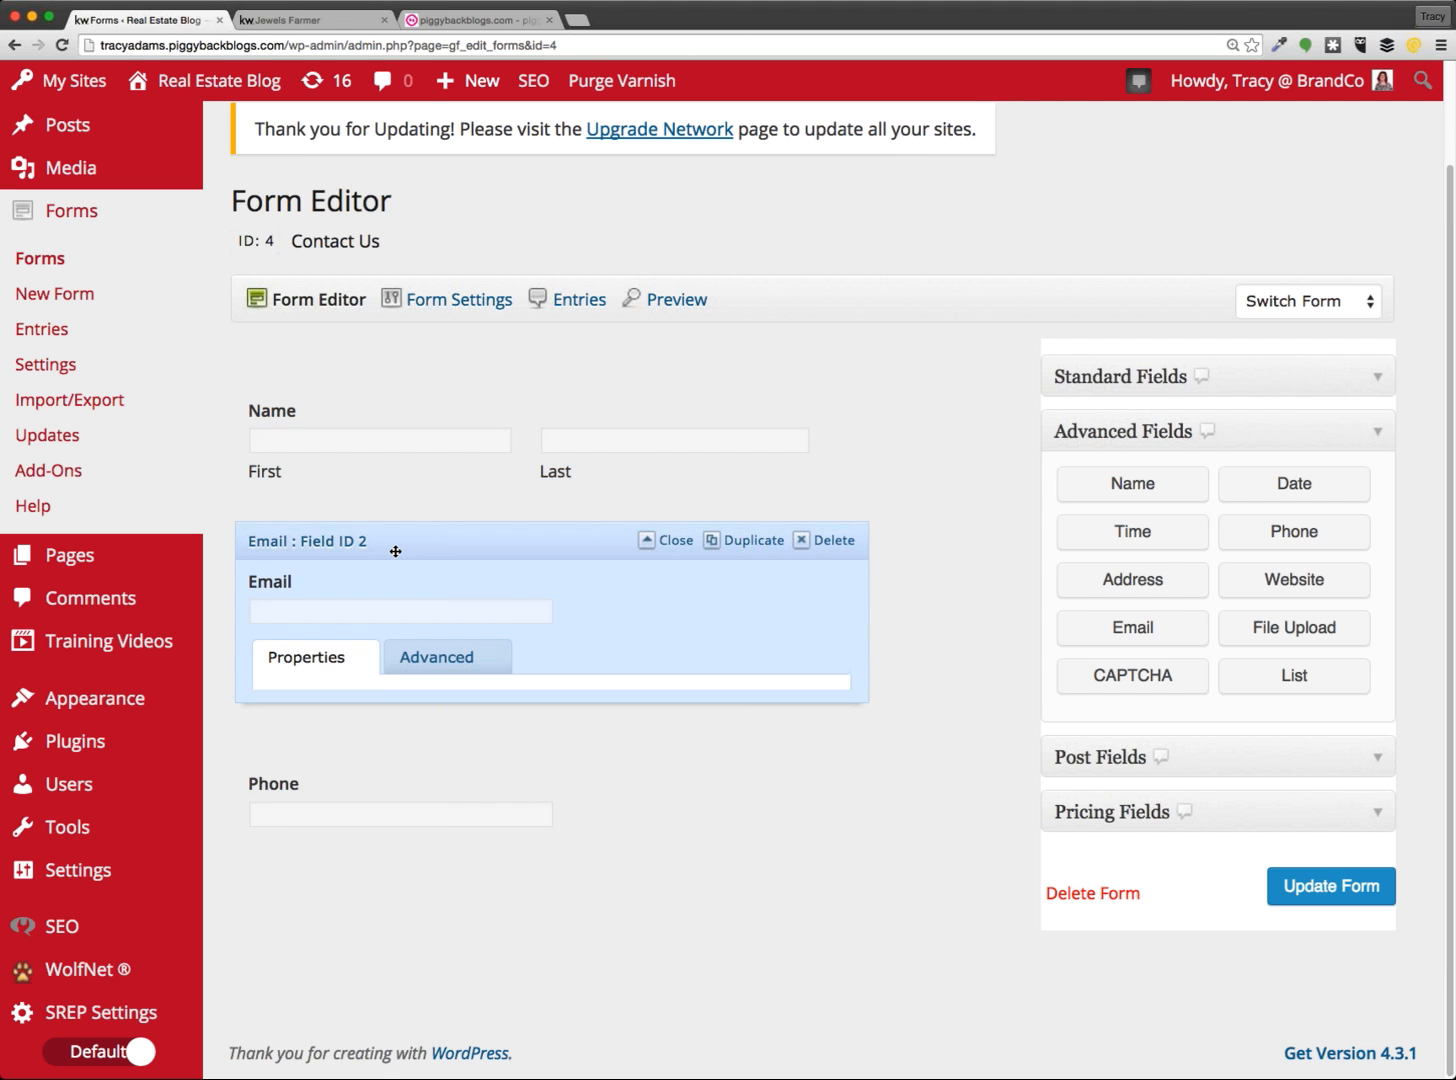
{"action": "left_click", "coordinate": [416, 408]}
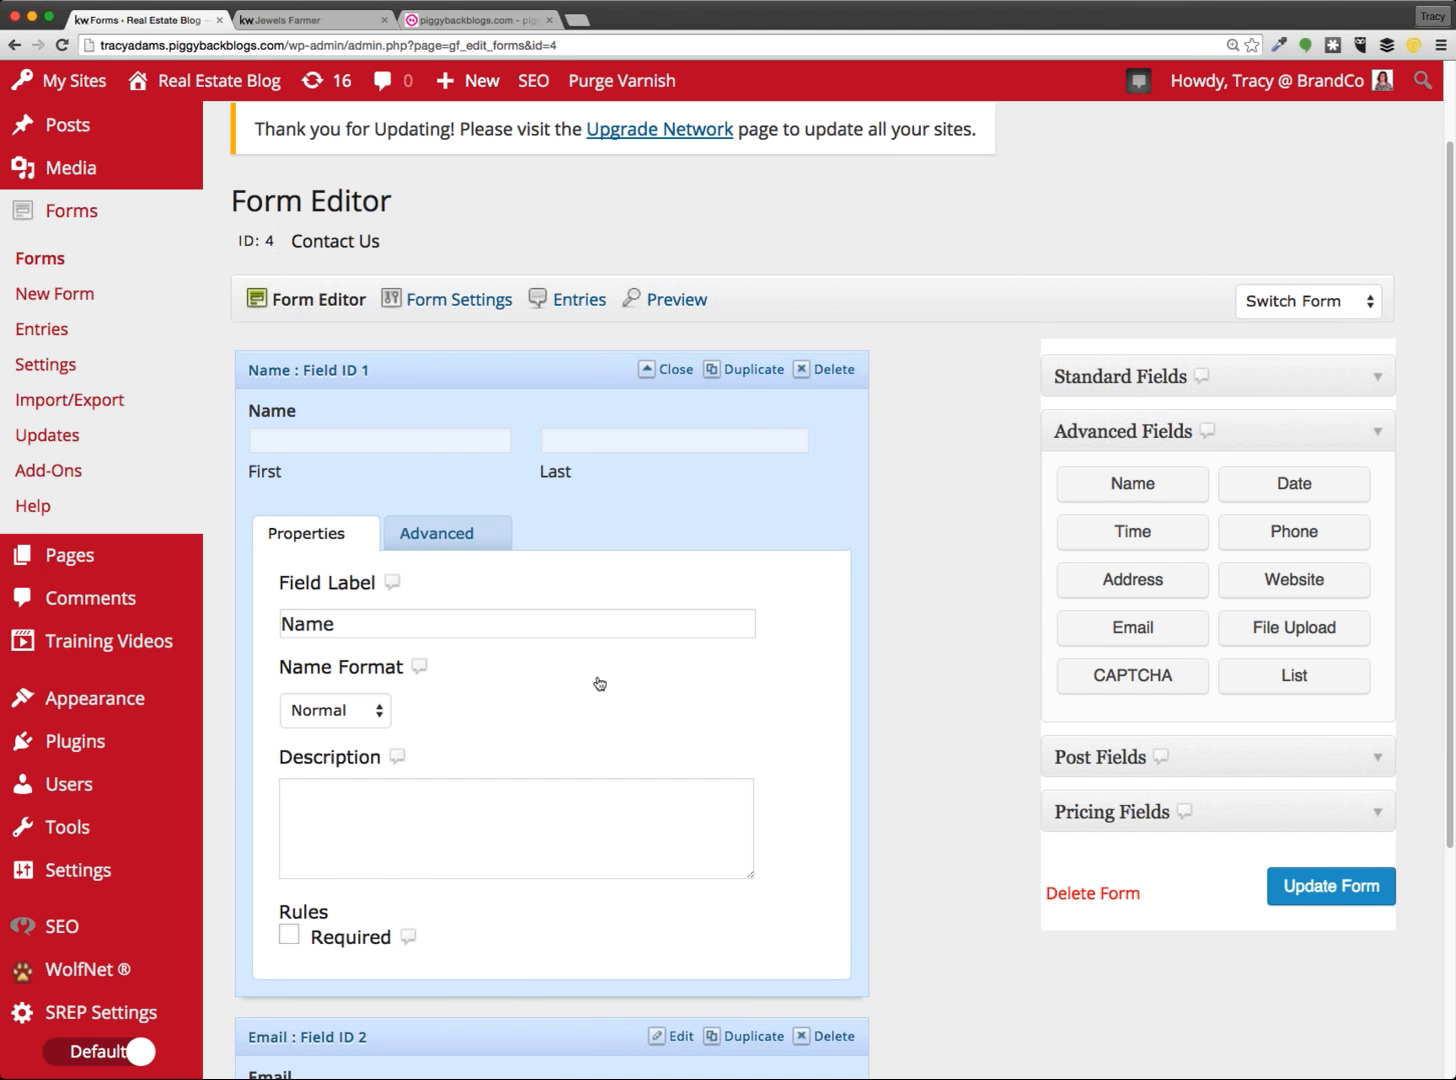
{"action": "scroll", "coordinate": [600, 684], "scroll_direction": "down", "scroll_amount": 1}
{"action": "scroll", "coordinate": [600, 684], "scroll_direction": "down", "scroll_amount": 2}
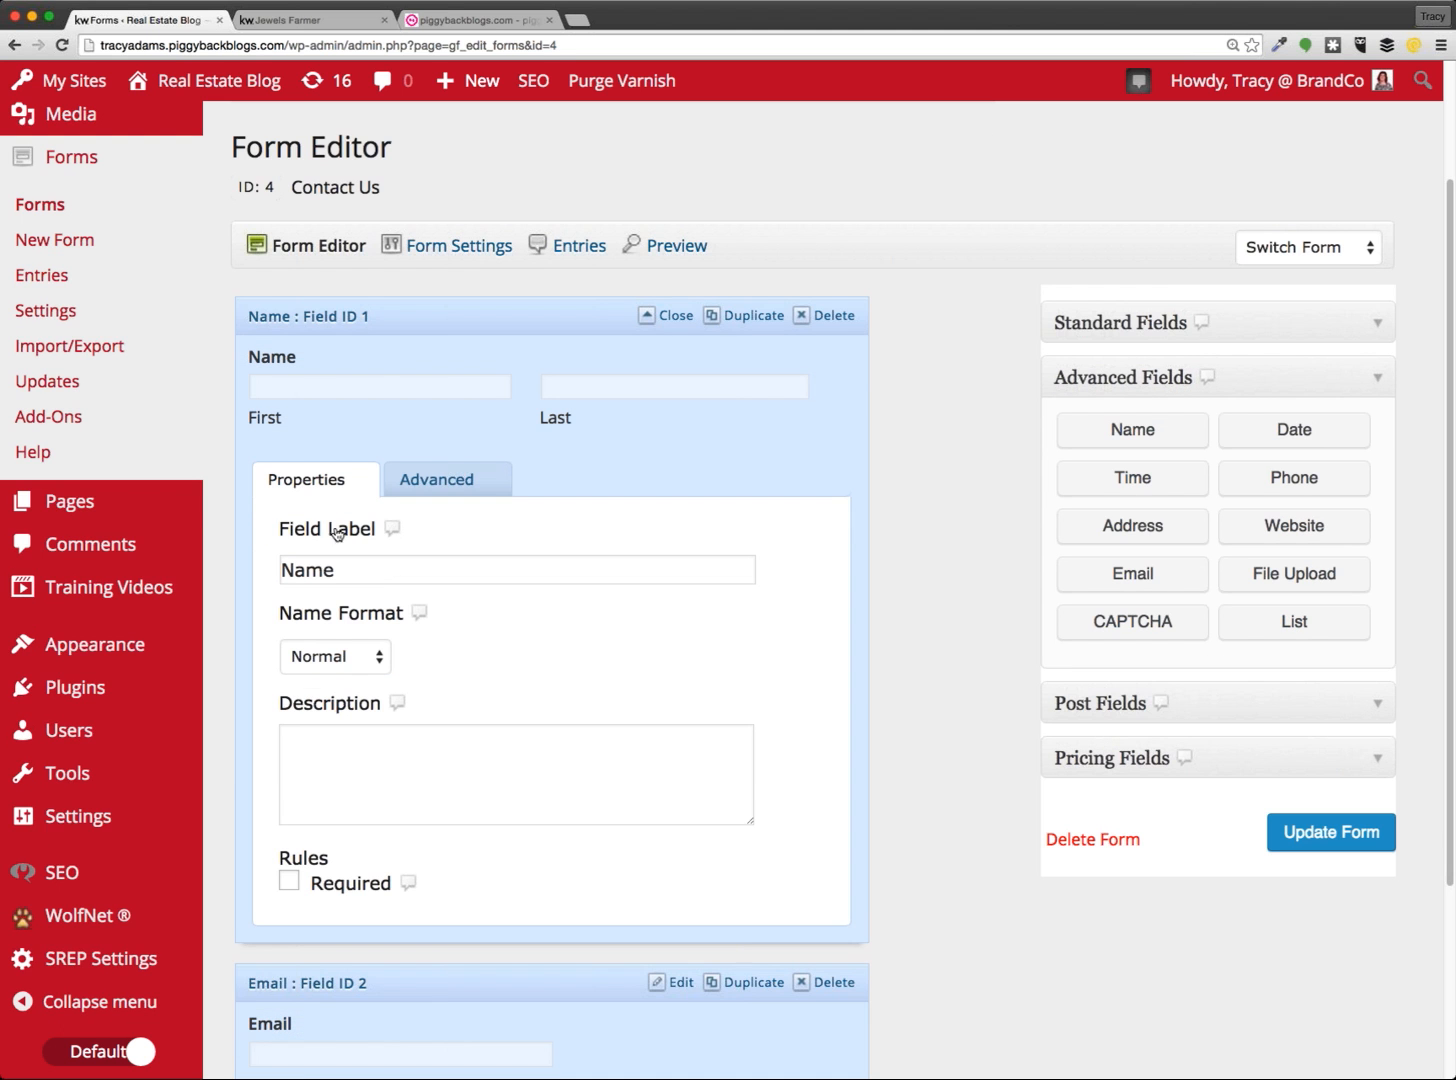
{"action": "left_click_drag", "start_coordinate": [300, 362], "coordinate": [243, 355]}
{"action": "left_click", "coordinate": [613, 609]}
{"action": "double_click", "coordinate": [286, 858]}
{"action": "left_click", "coordinate": [372, 888]}
Make the Email field required
{"action": "left_click", "coordinate": [422, 349]}
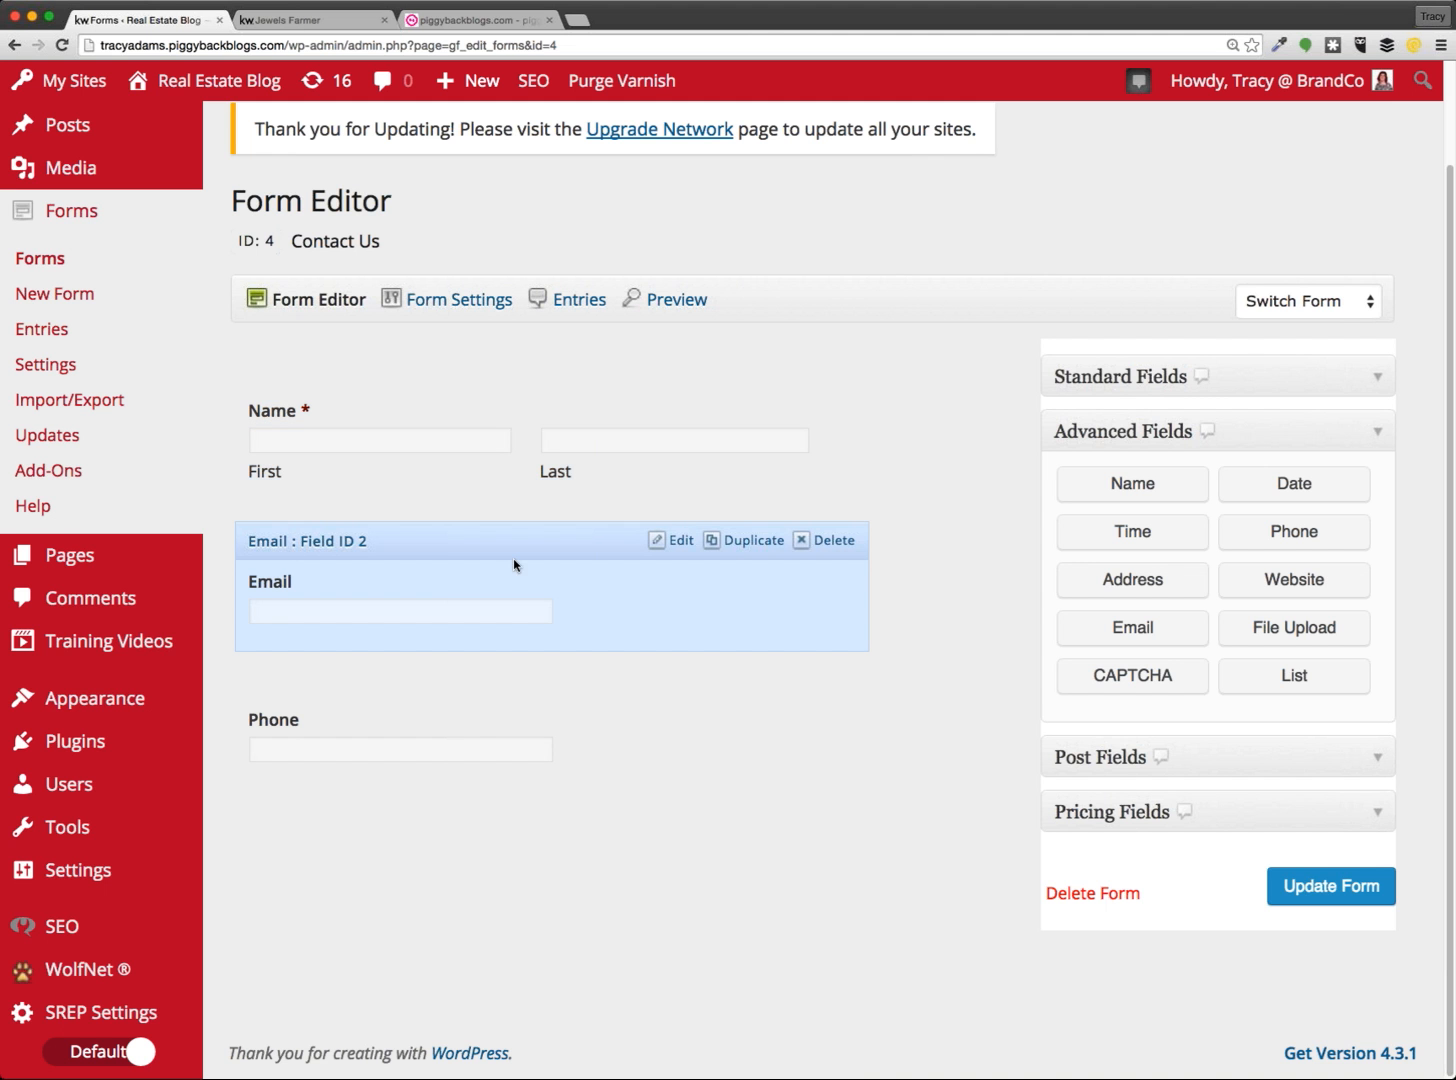
{"action": "left_click", "coordinate": [514, 565]}
{"action": "scroll", "coordinate": [422, 965], "scroll_direction": "down", "scroll_amount": 4}
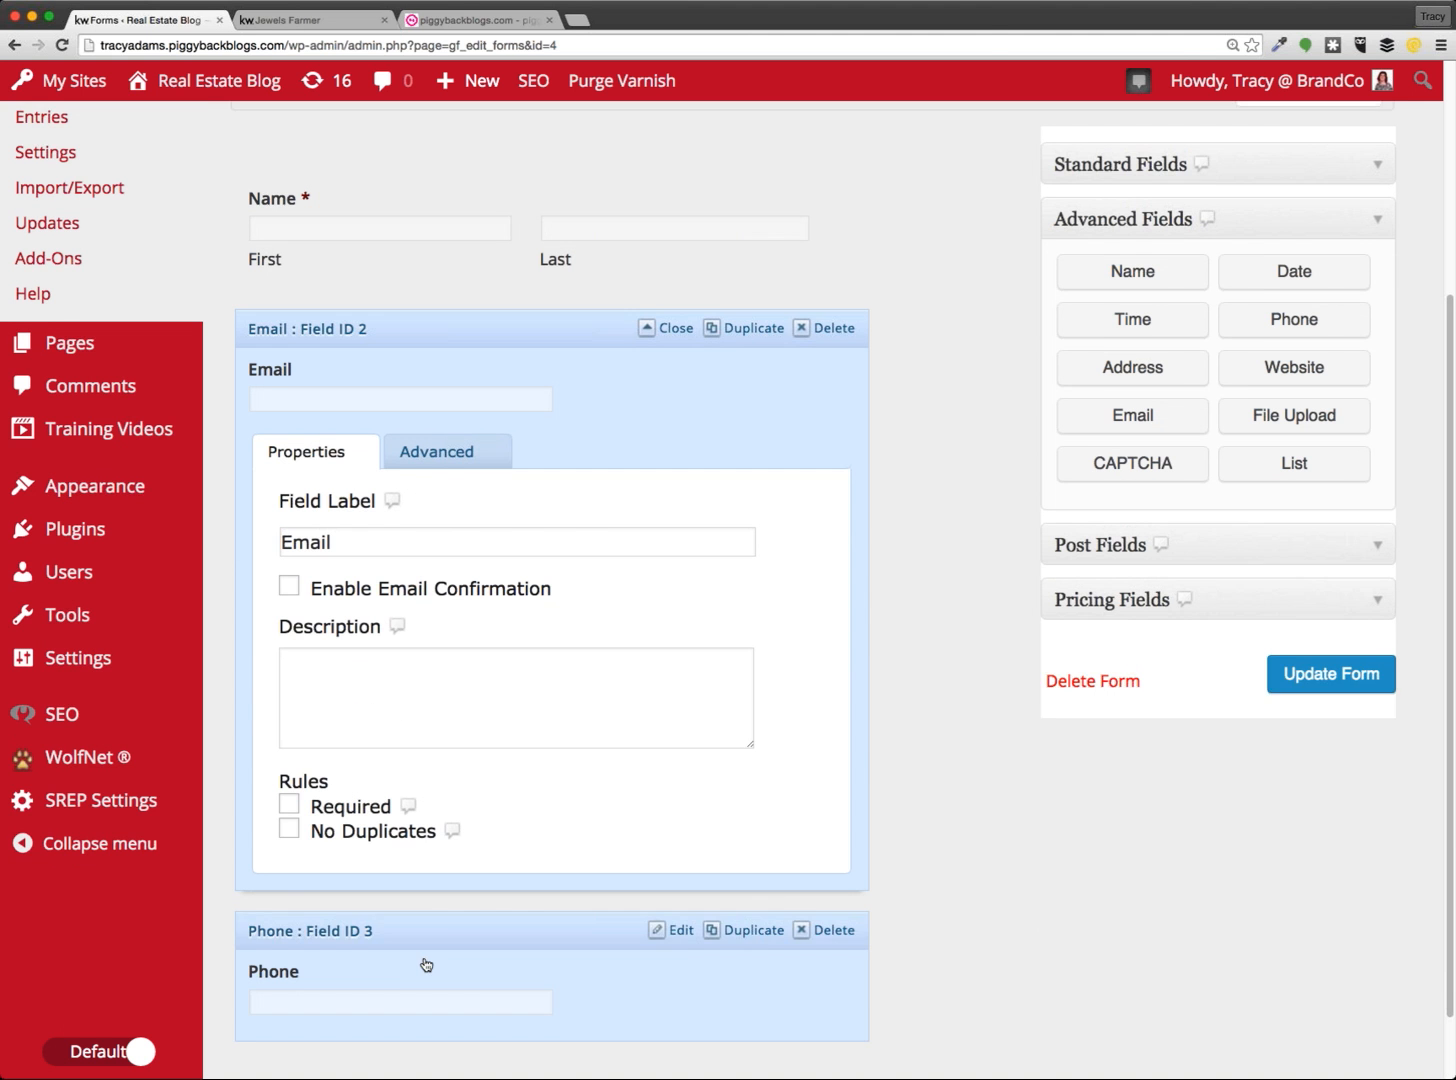
{"action": "left_click", "coordinate": [288, 800]}
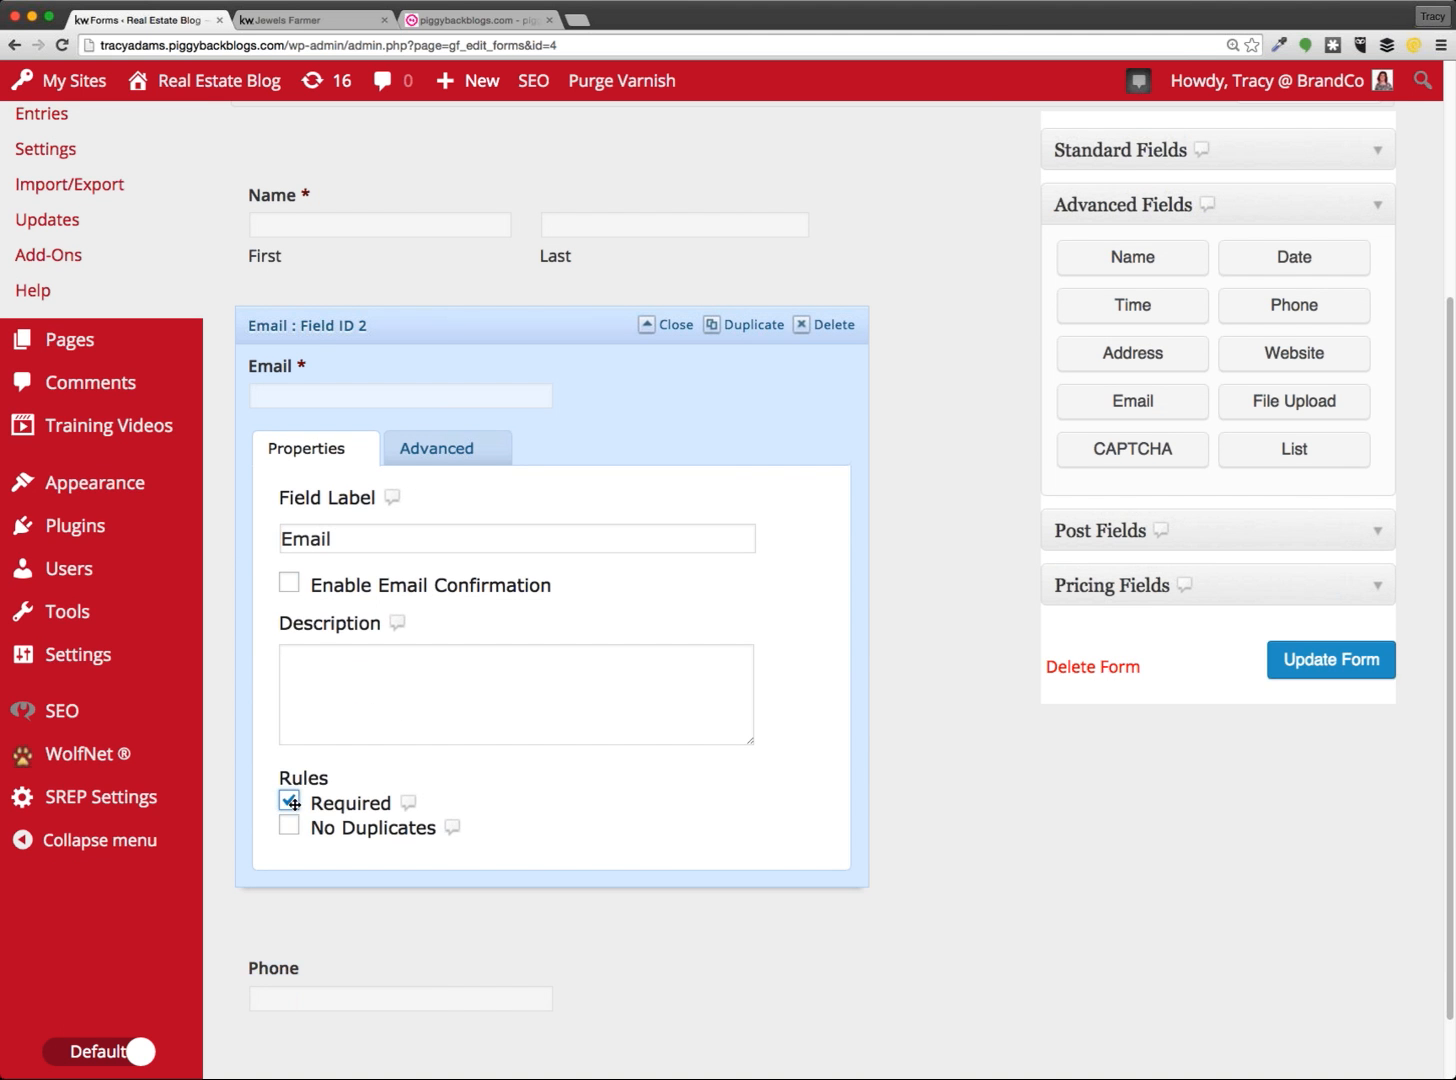
{"action": "left_click", "coordinate": [456, 322]}
Make the Phone field required
{"action": "left_click", "coordinate": [445, 704]}
{"action": "scroll", "coordinate": [497, 692], "scroll_direction": "down", "scroll_amount": 6}
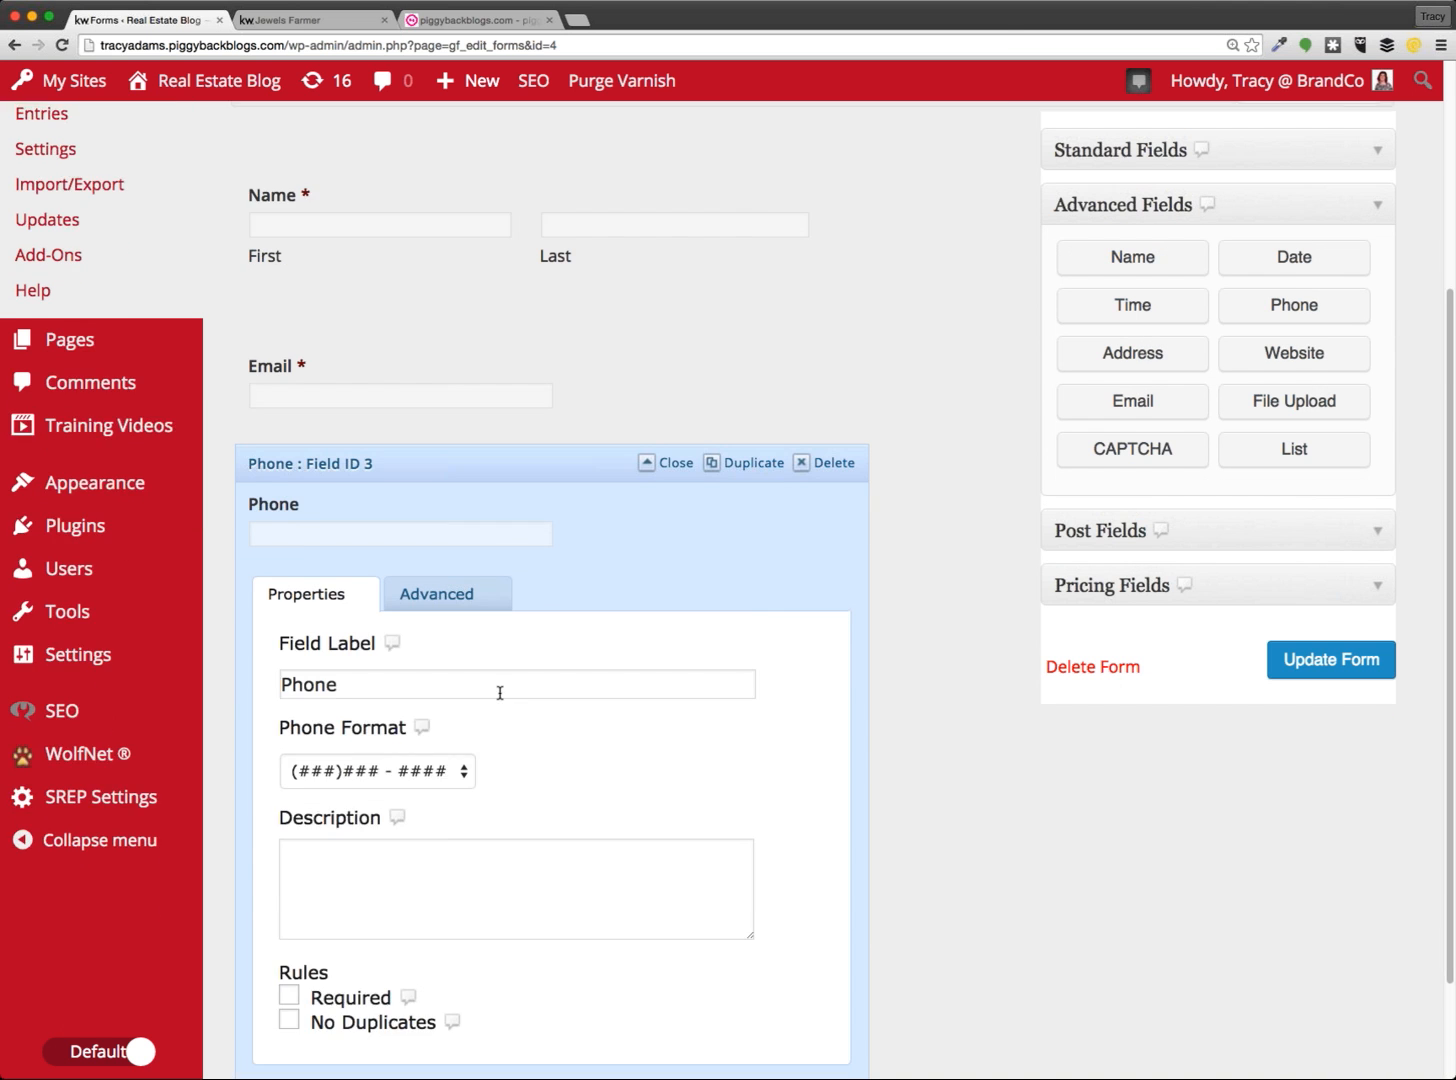
{"action": "left_click", "coordinate": [336, 856]}
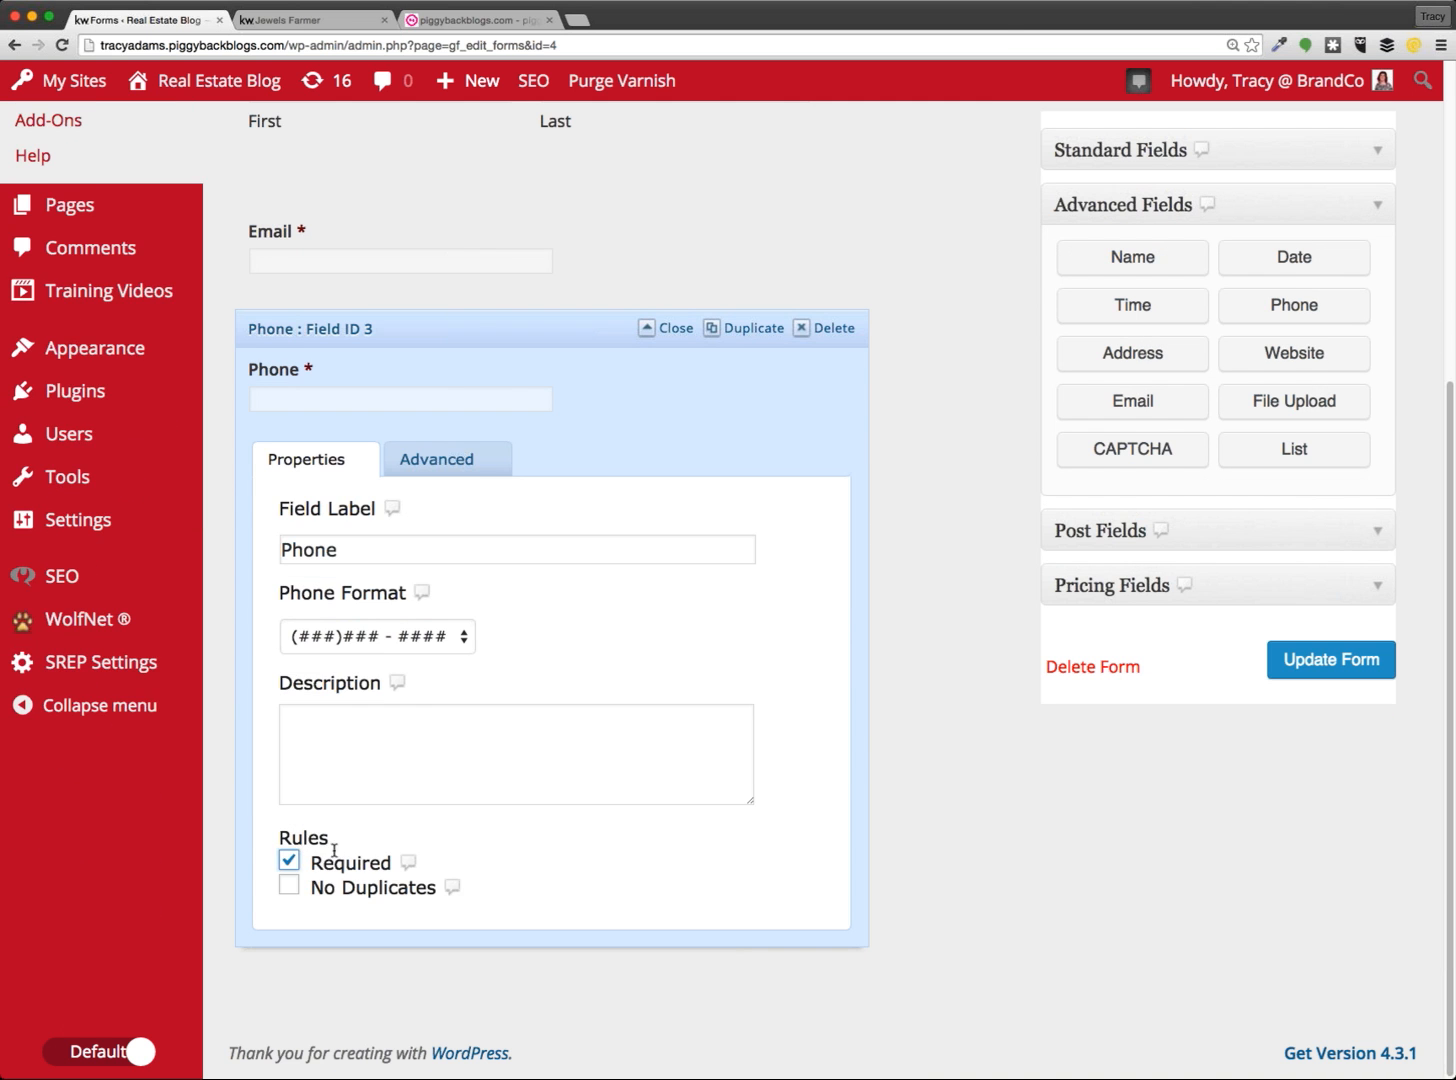
{"action": "left_click", "coordinate": [483, 334]}
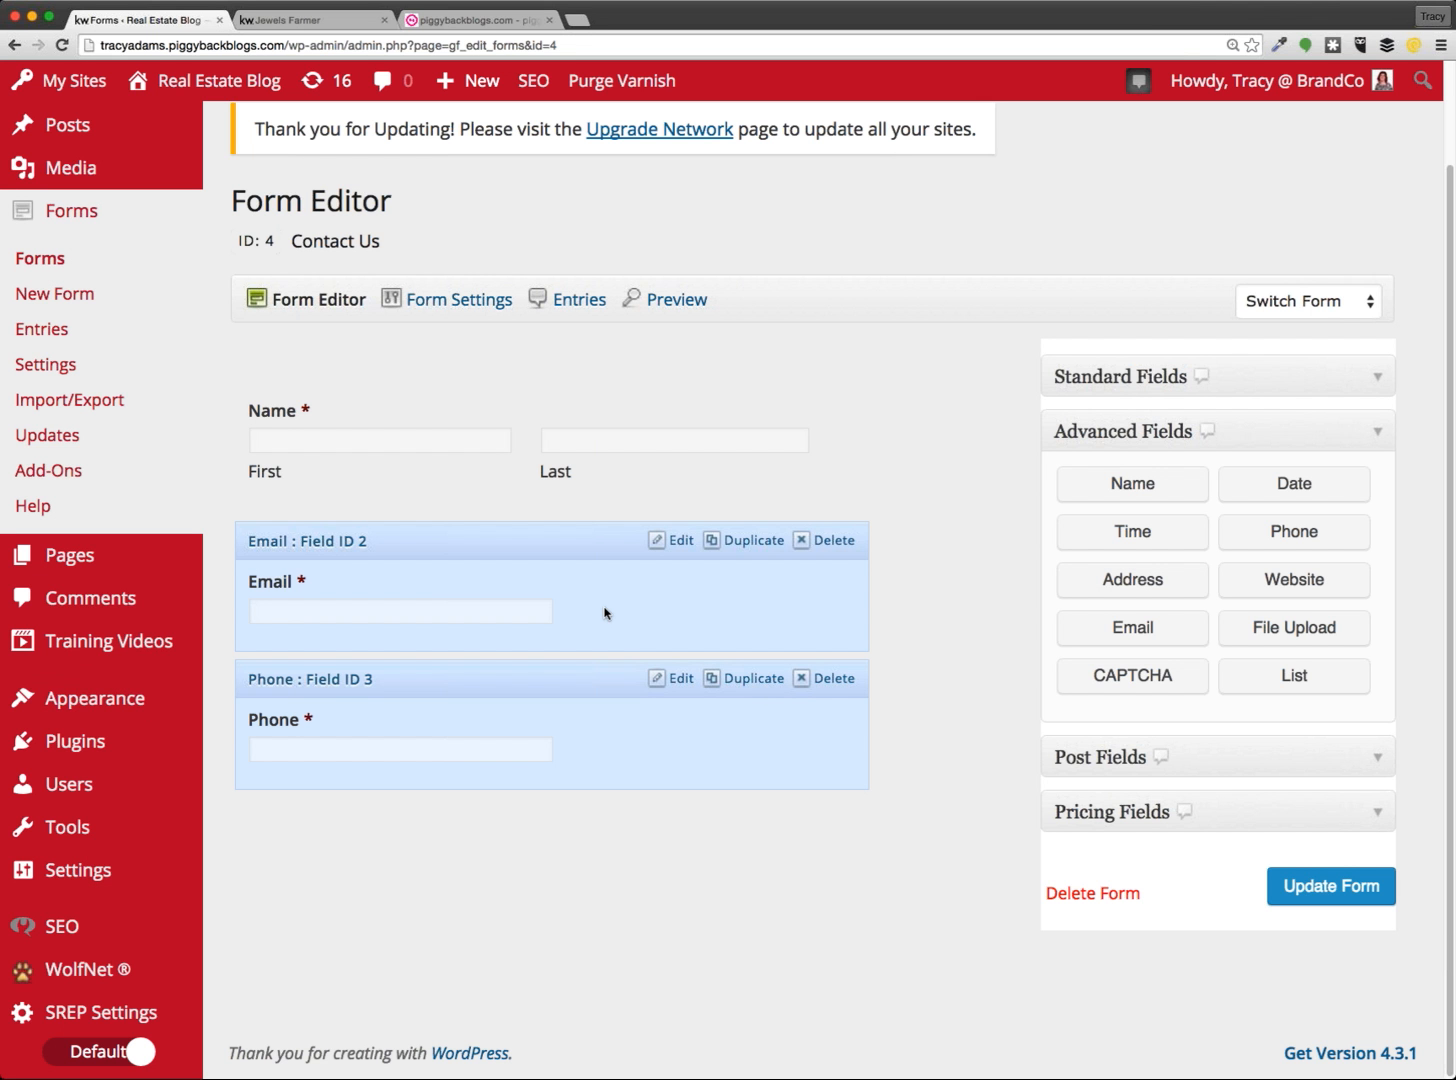
Review the Email field's settings once more and collapse them
{"action": "left_click", "coordinate": [588, 641]}
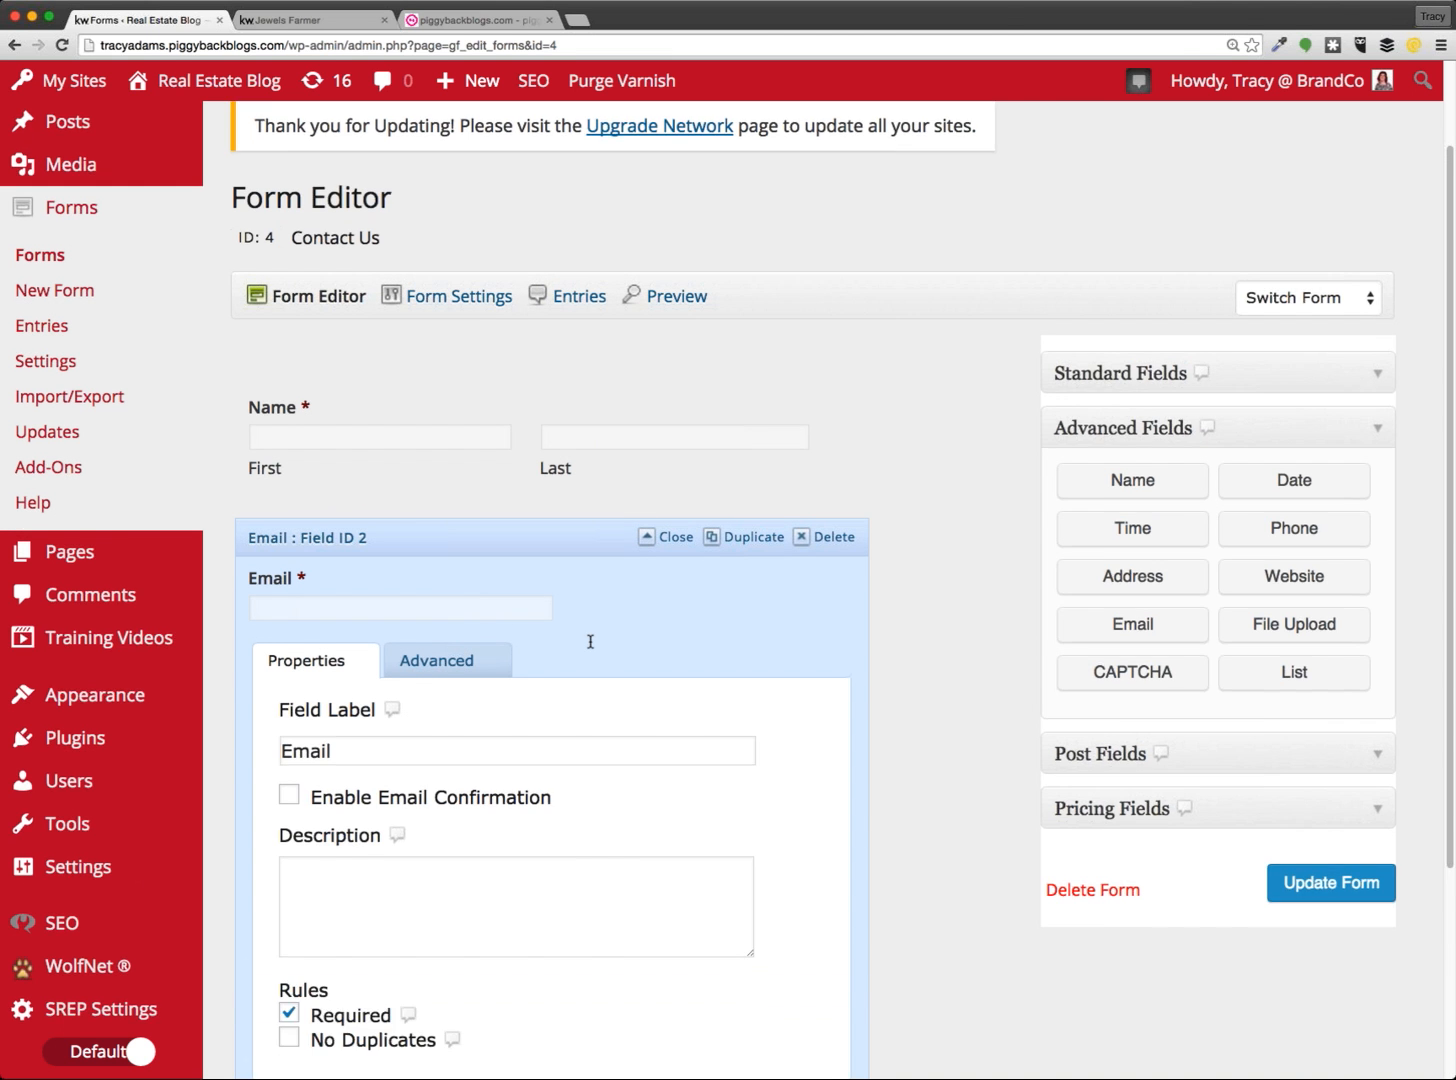
{"action": "scroll", "coordinate": [588, 641], "scroll_direction": "down", "scroll_amount": 3}
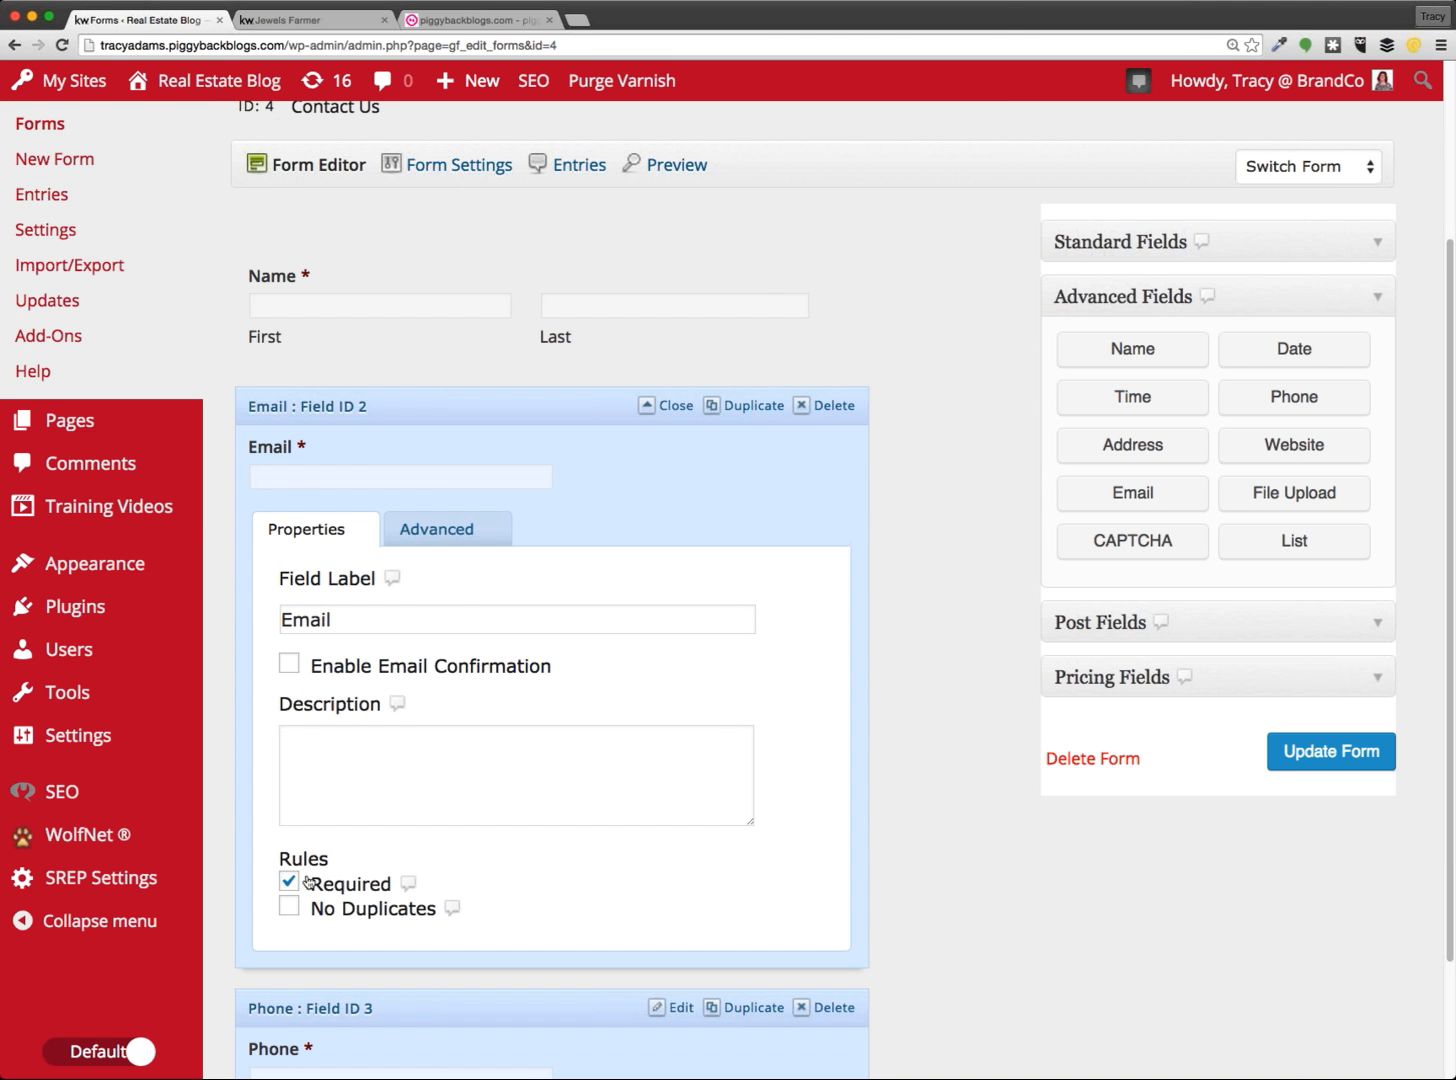
{"action": "scroll", "coordinate": [582, 910], "scroll_direction": "down", "scroll_amount": 1}
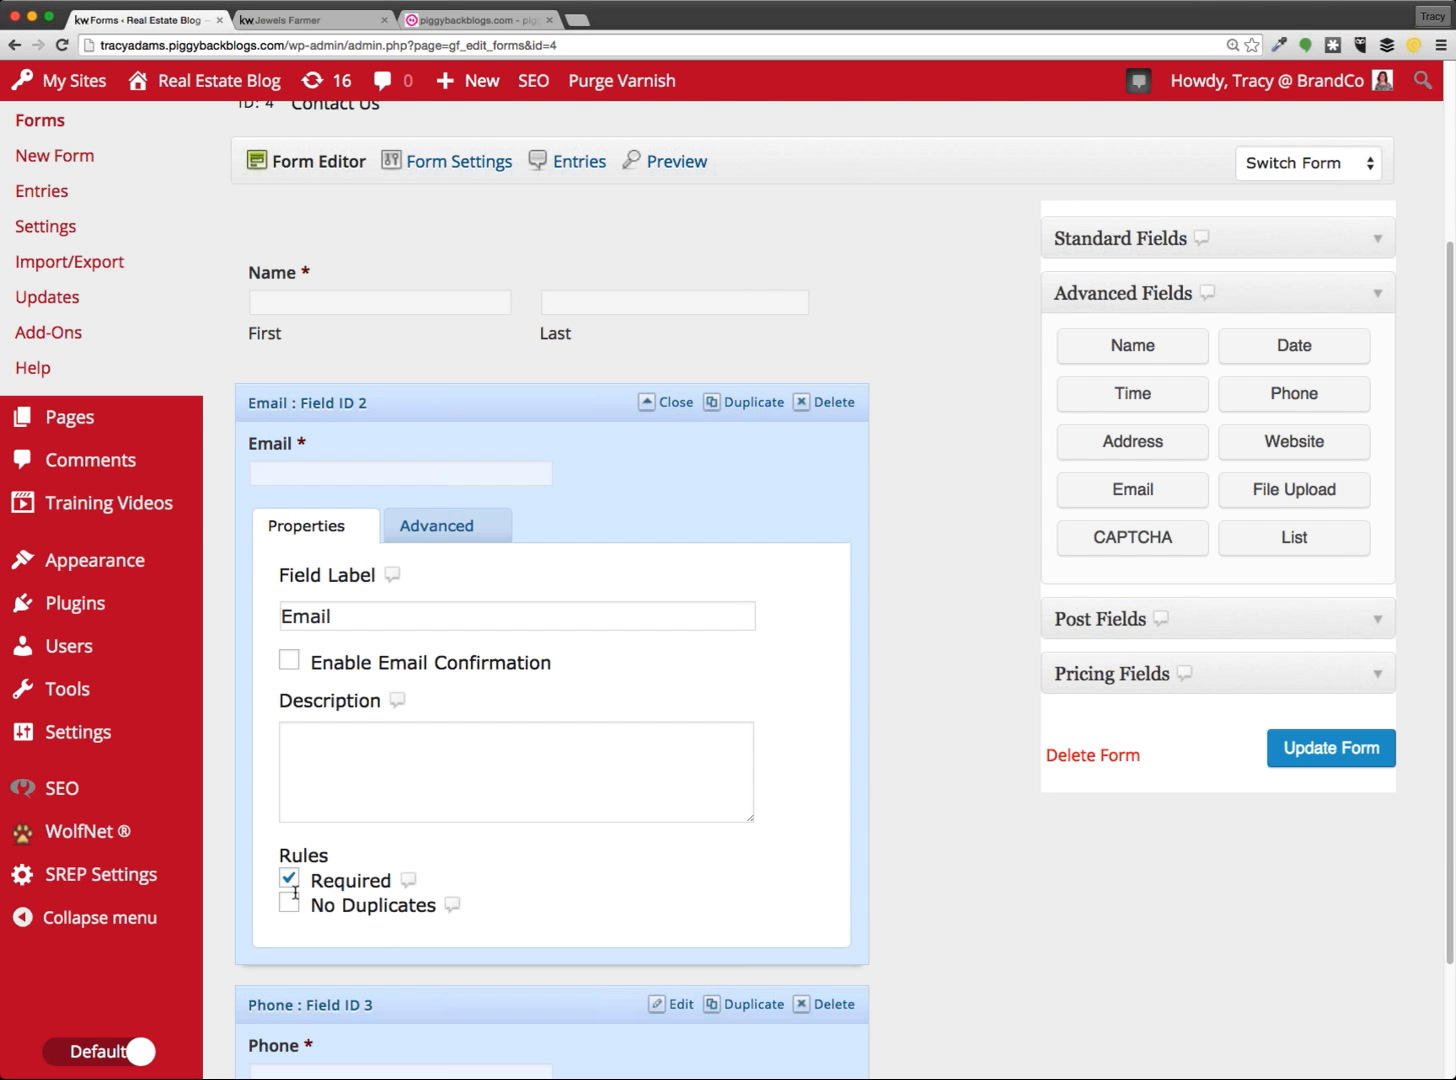
{"action": "left_click", "coordinate": [440, 473]}
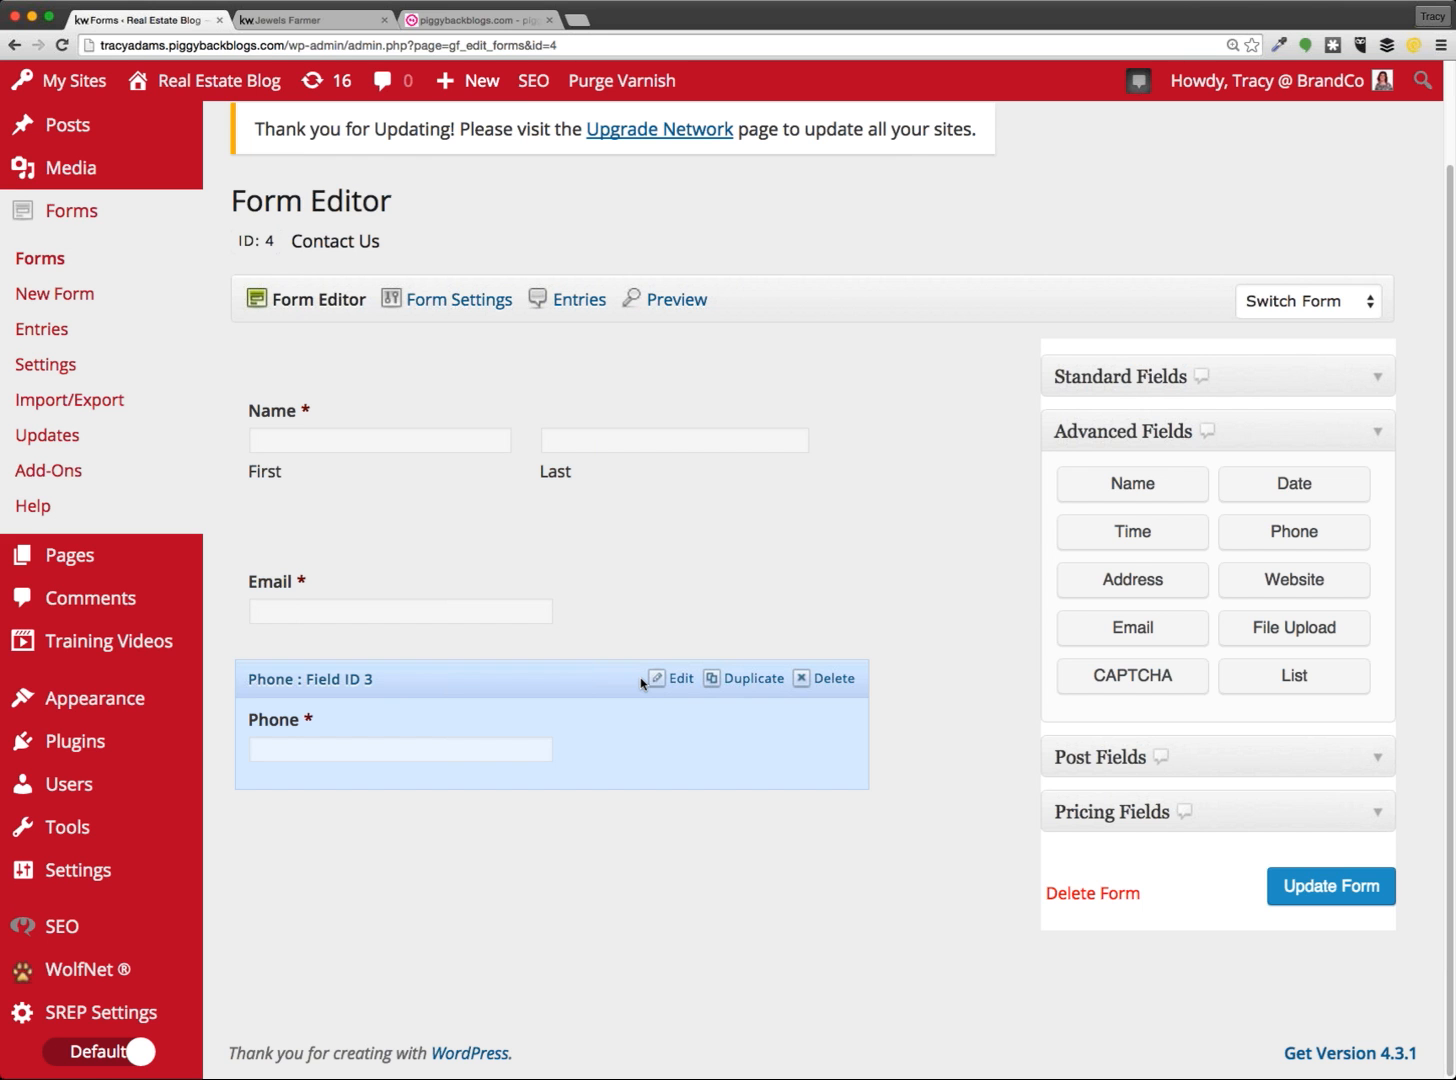
{"action": "left_click", "coordinate": [283, 22]}
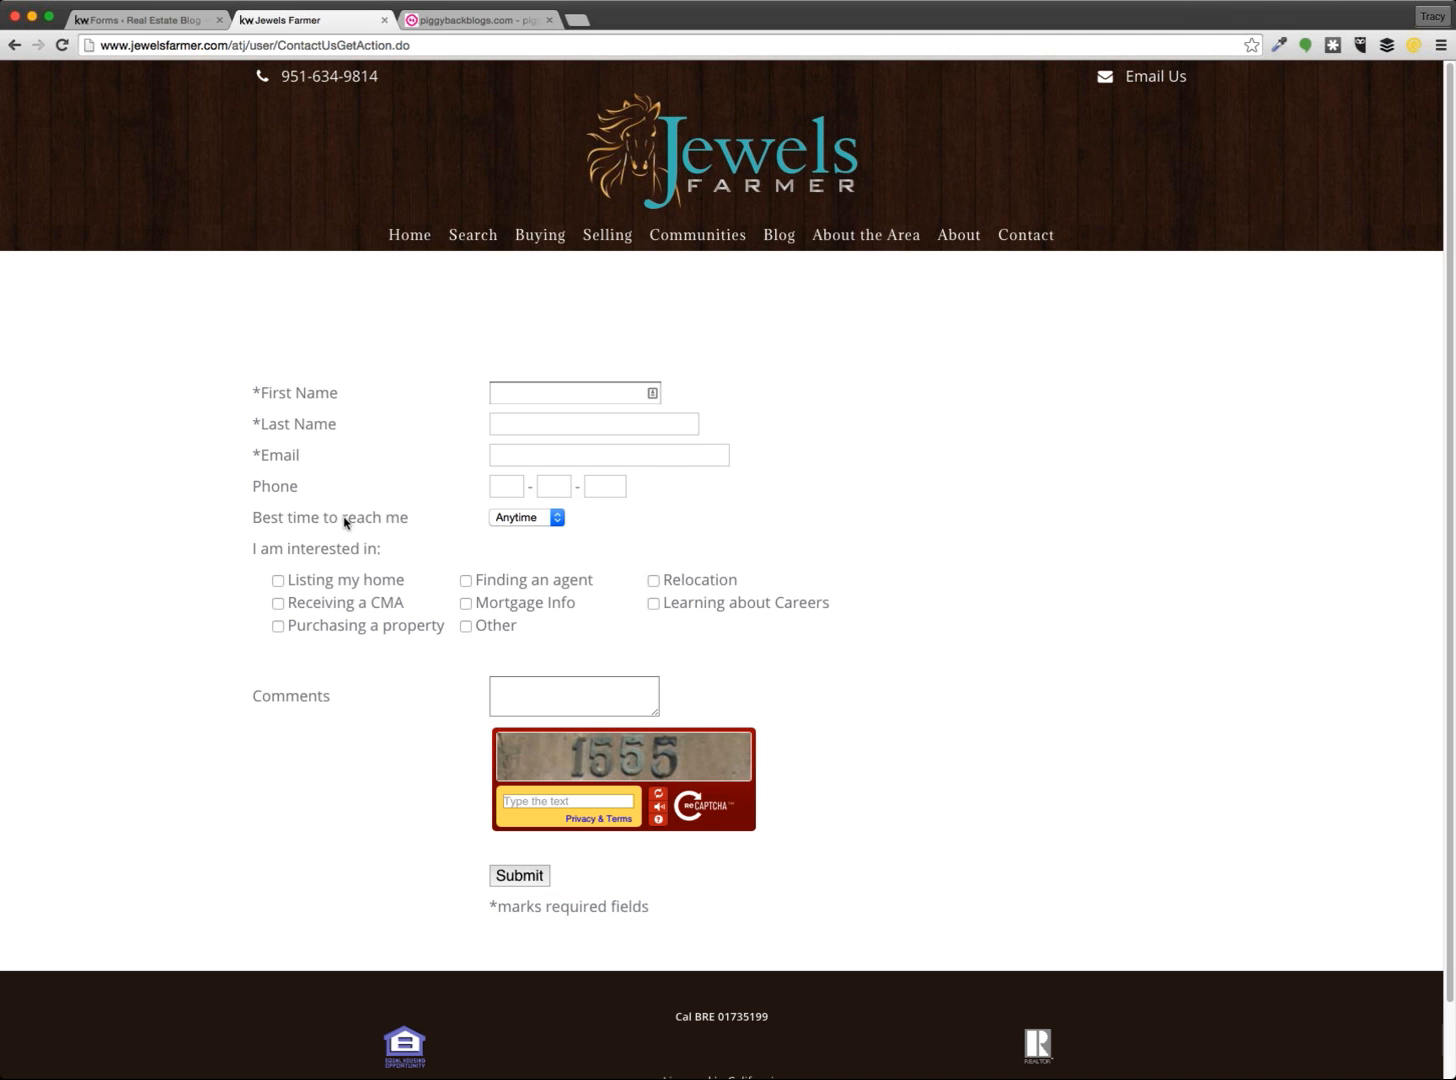
{"action": "left_click_drag", "start_coordinate": [259, 517], "coordinate": [405, 522]}
{"action": "left_click", "coordinate": [546, 517]}
Add a Drop Down field from Standard Fields below Phone
{"action": "left_click", "coordinate": [172, 27]}
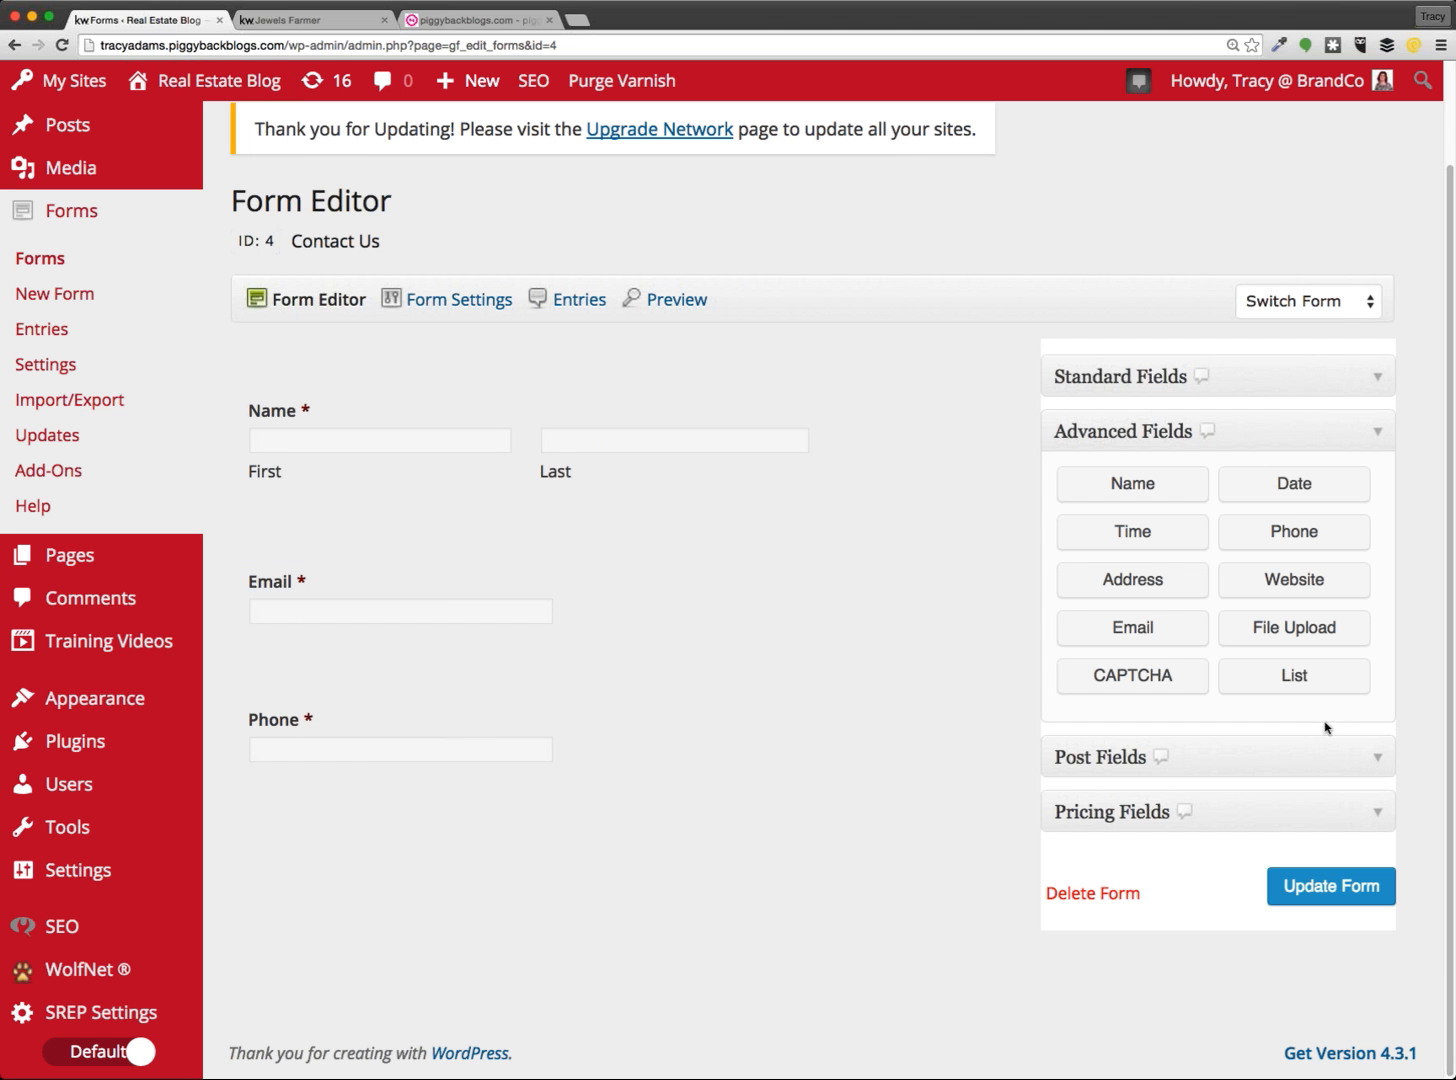
{"action": "left_click", "coordinate": [1152, 380]}
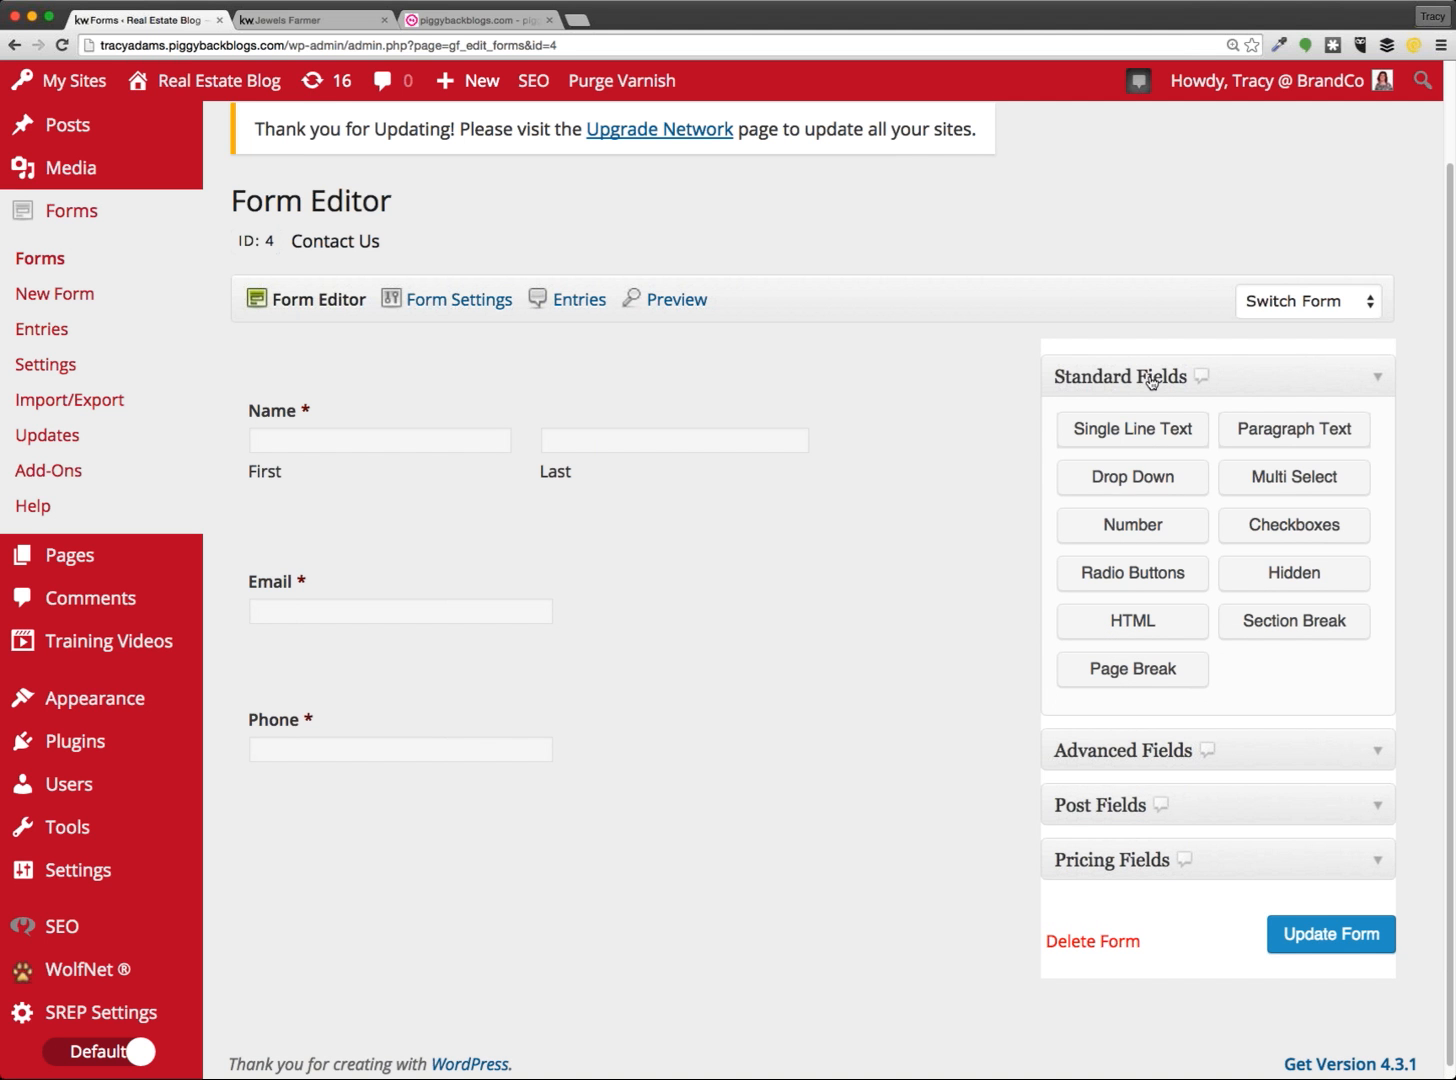
{"action": "left_click", "coordinate": [1149, 490]}
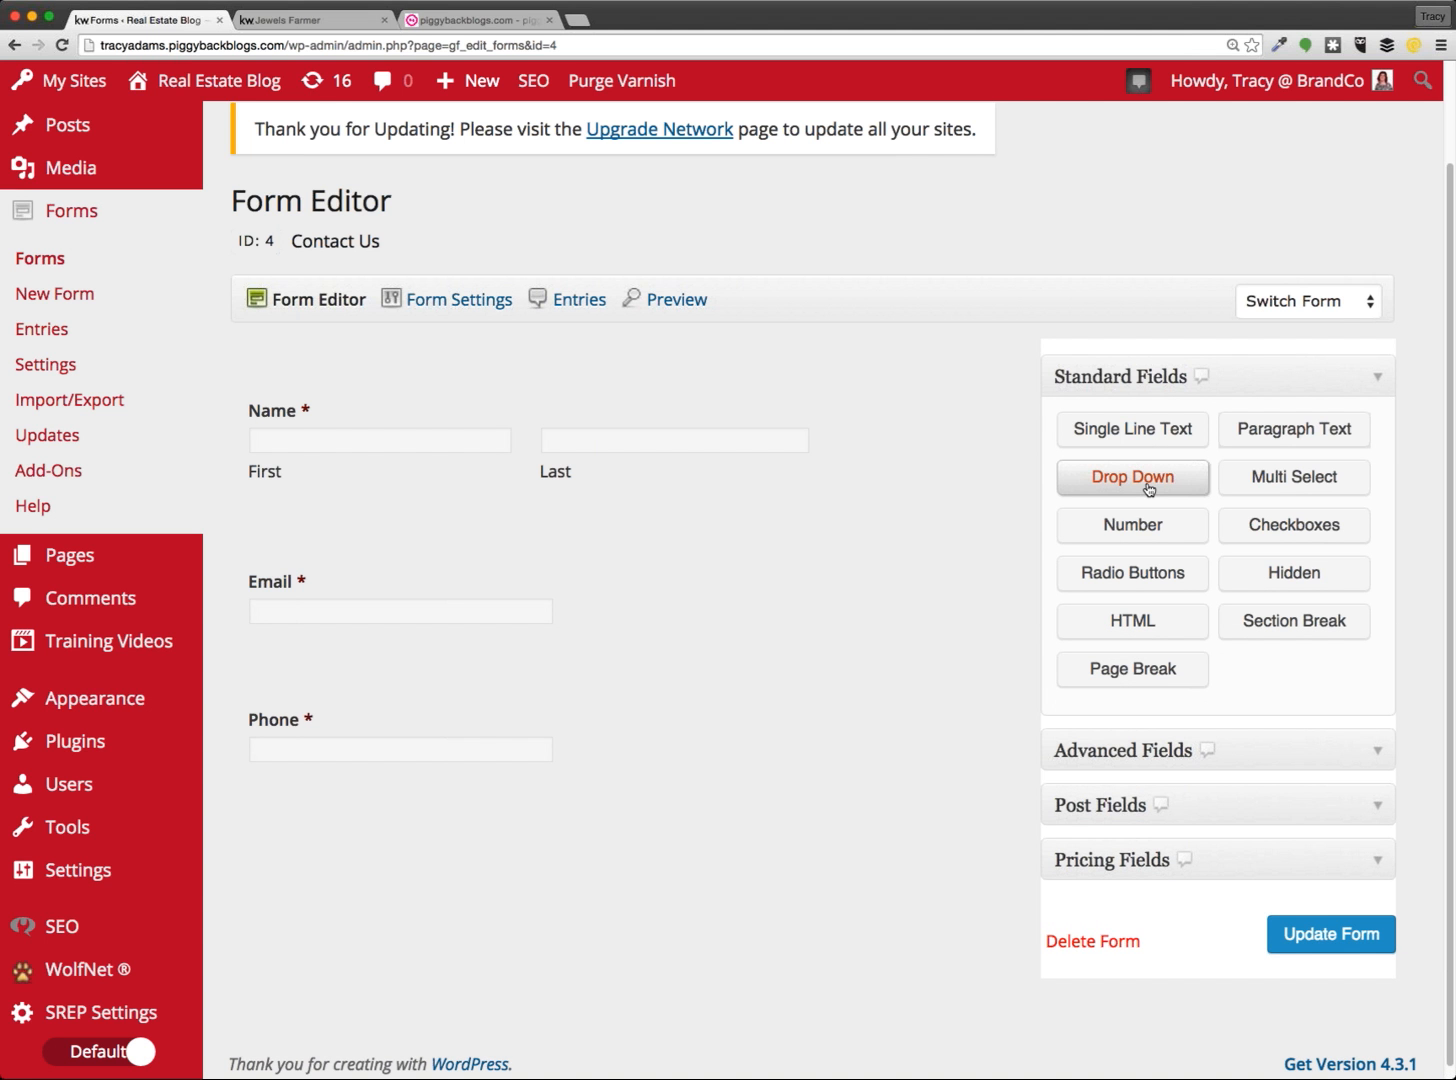
{"action": "left_click", "coordinate": [1152, 482]}
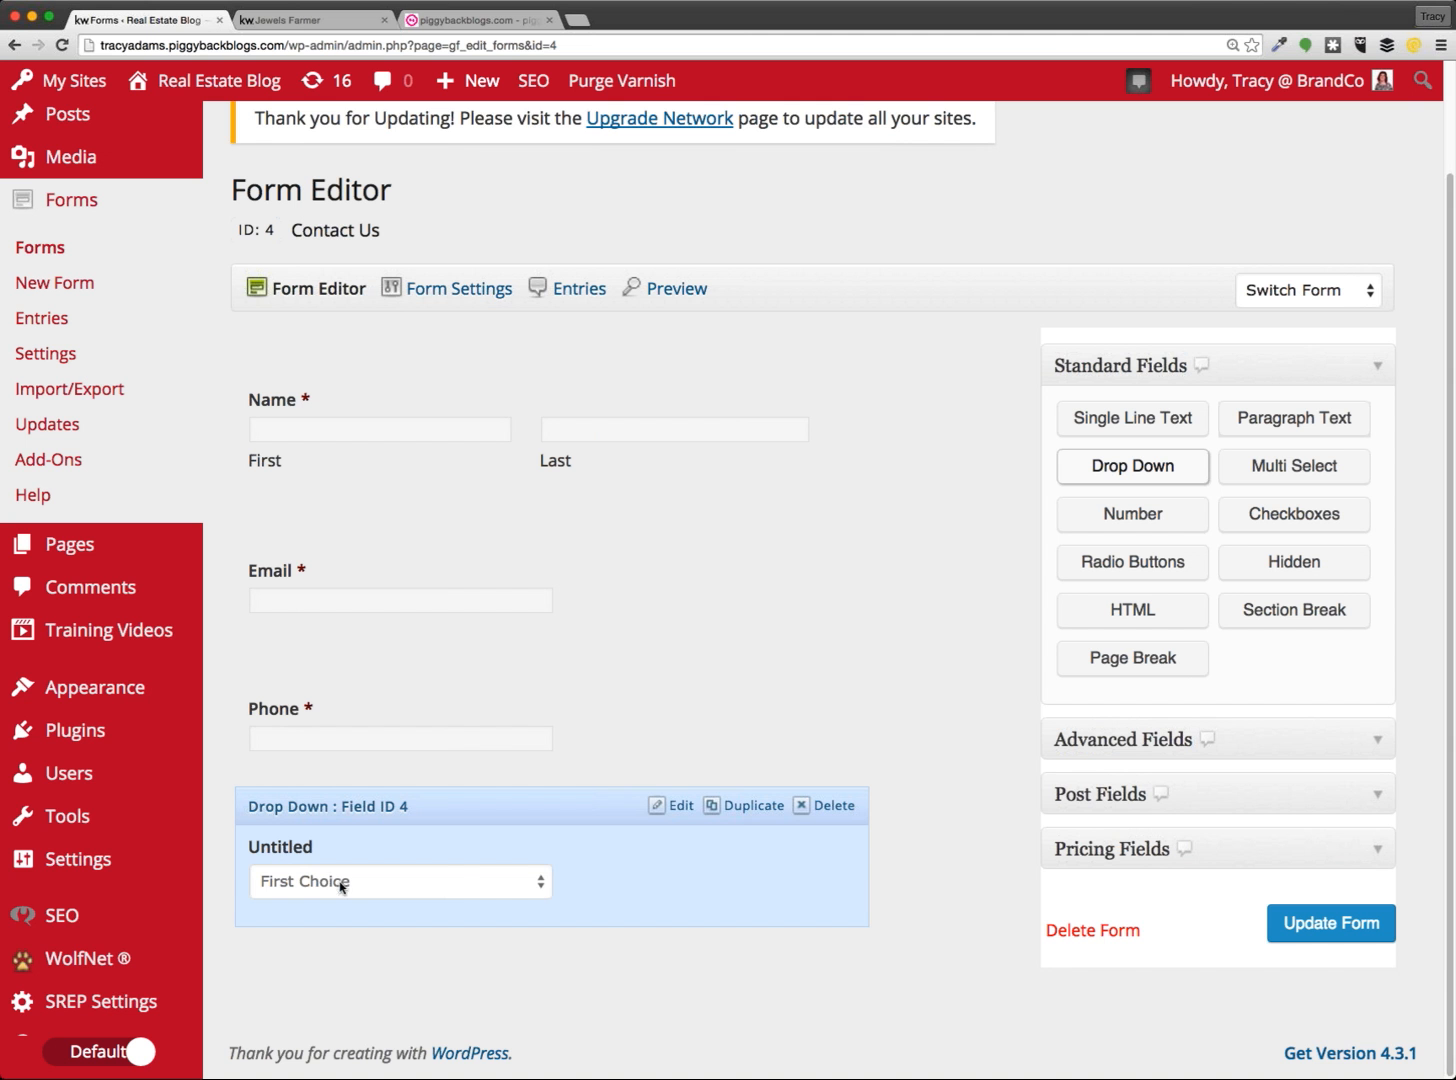
Label the drop-down field 'Best time to be reached'
{"action": "left_click", "coordinate": [458, 849]}
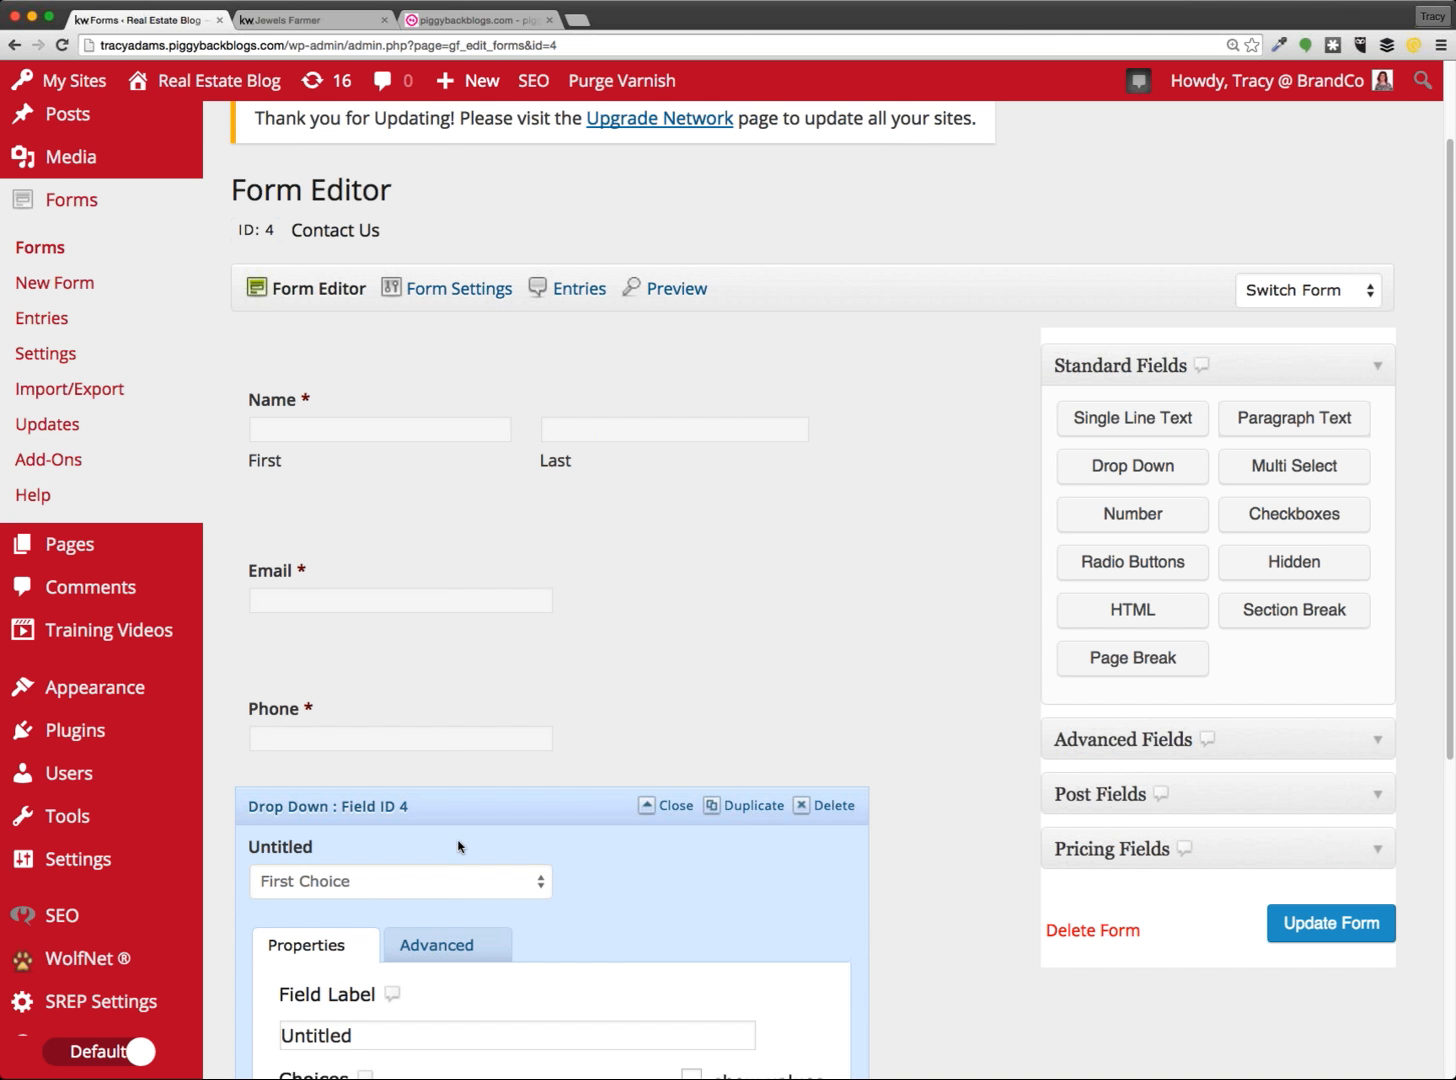
{"action": "scroll", "coordinate": [585, 799], "scroll_direction": "down", "scroll_amount": 1}
{"action": "scroll", "coordinate": [585, 799], "scroll_direction": "down", "scroll_amount": 5}
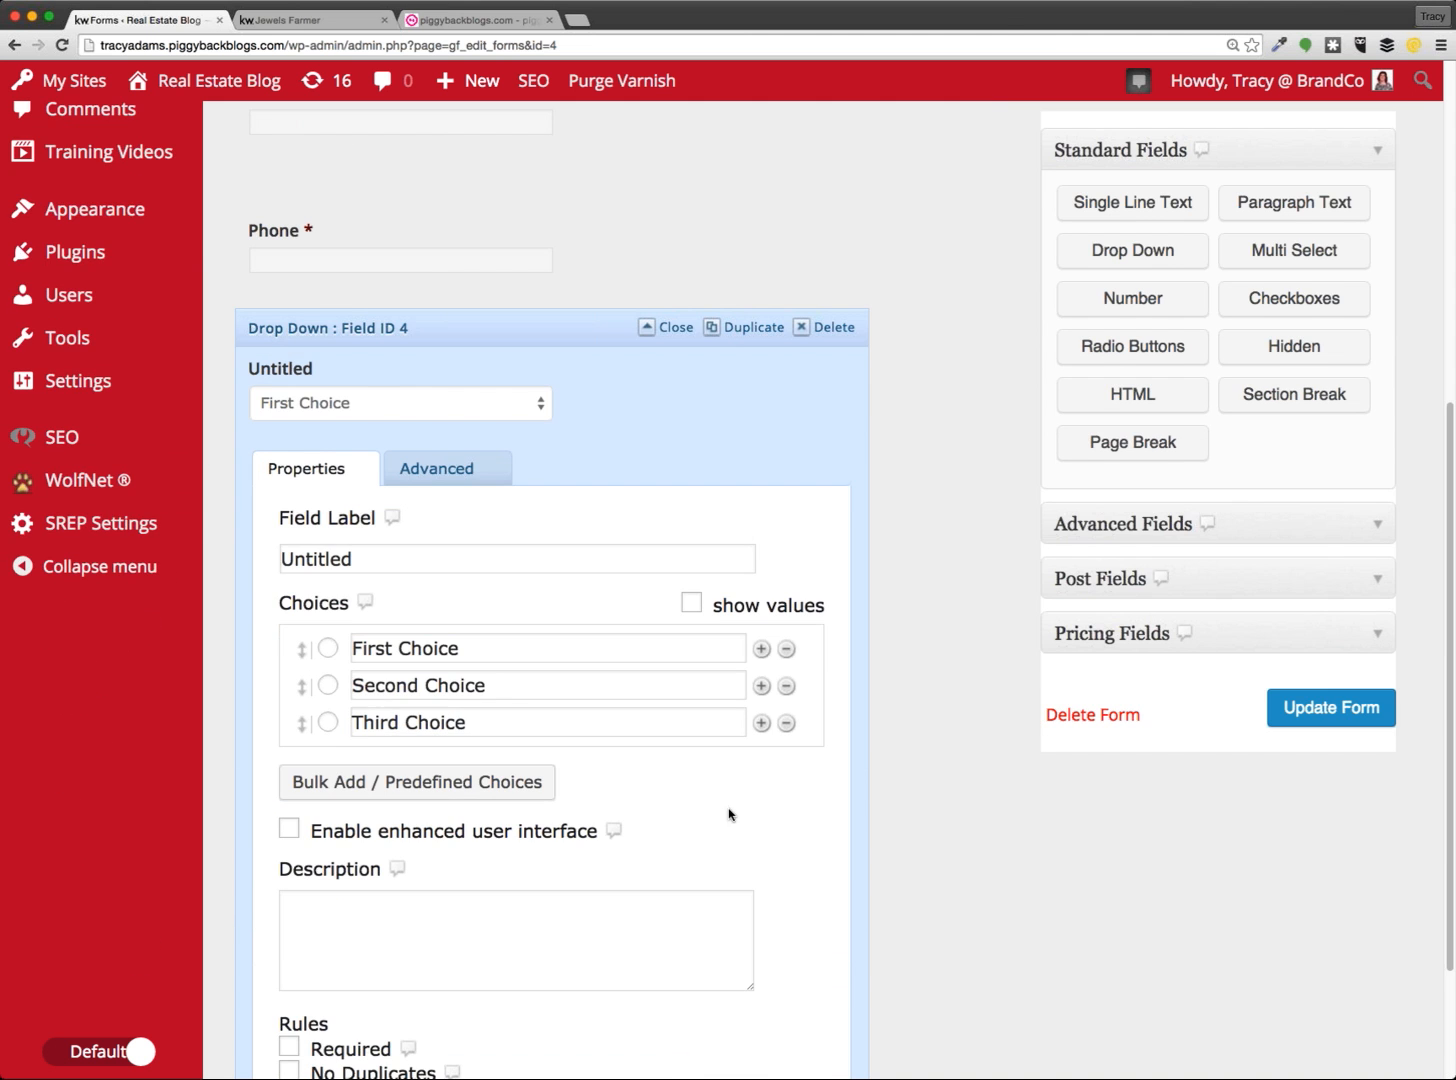
{"action": "left_click", "coordinate": [352, 558]}
{"action": "left_click_drag", "start_coordinate": [352, 558], "coordinate": [272, 556]}
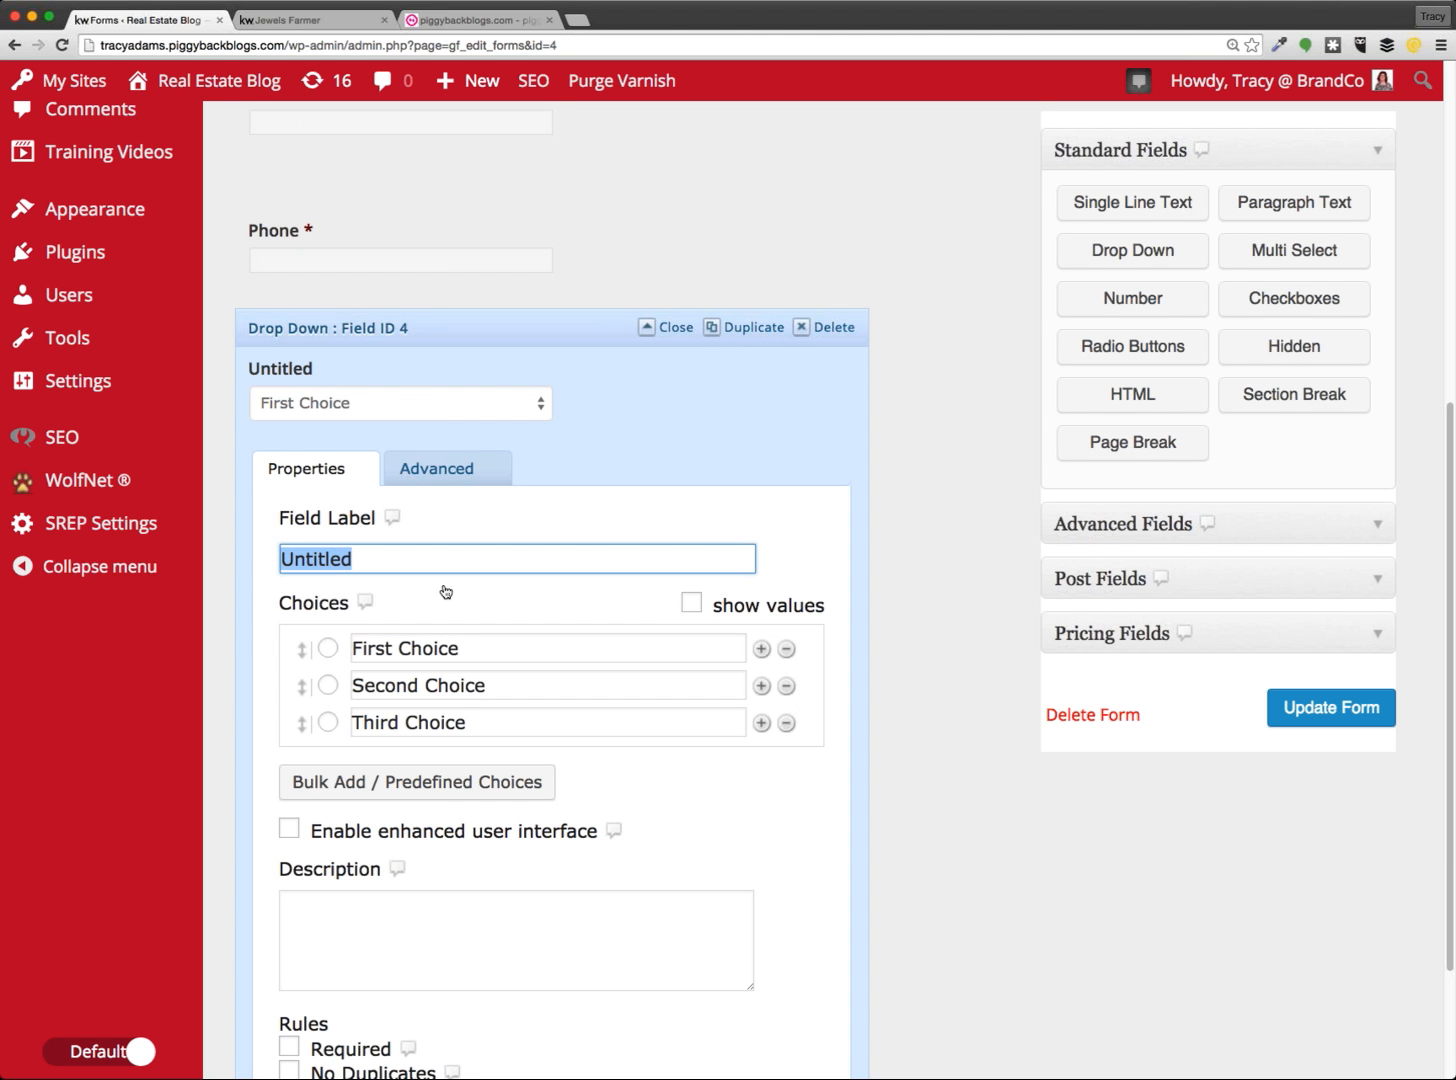
{"action": "scroll", "coordinate": [446, 591], "scroll_direction": "up", "scroll_amount": 6}
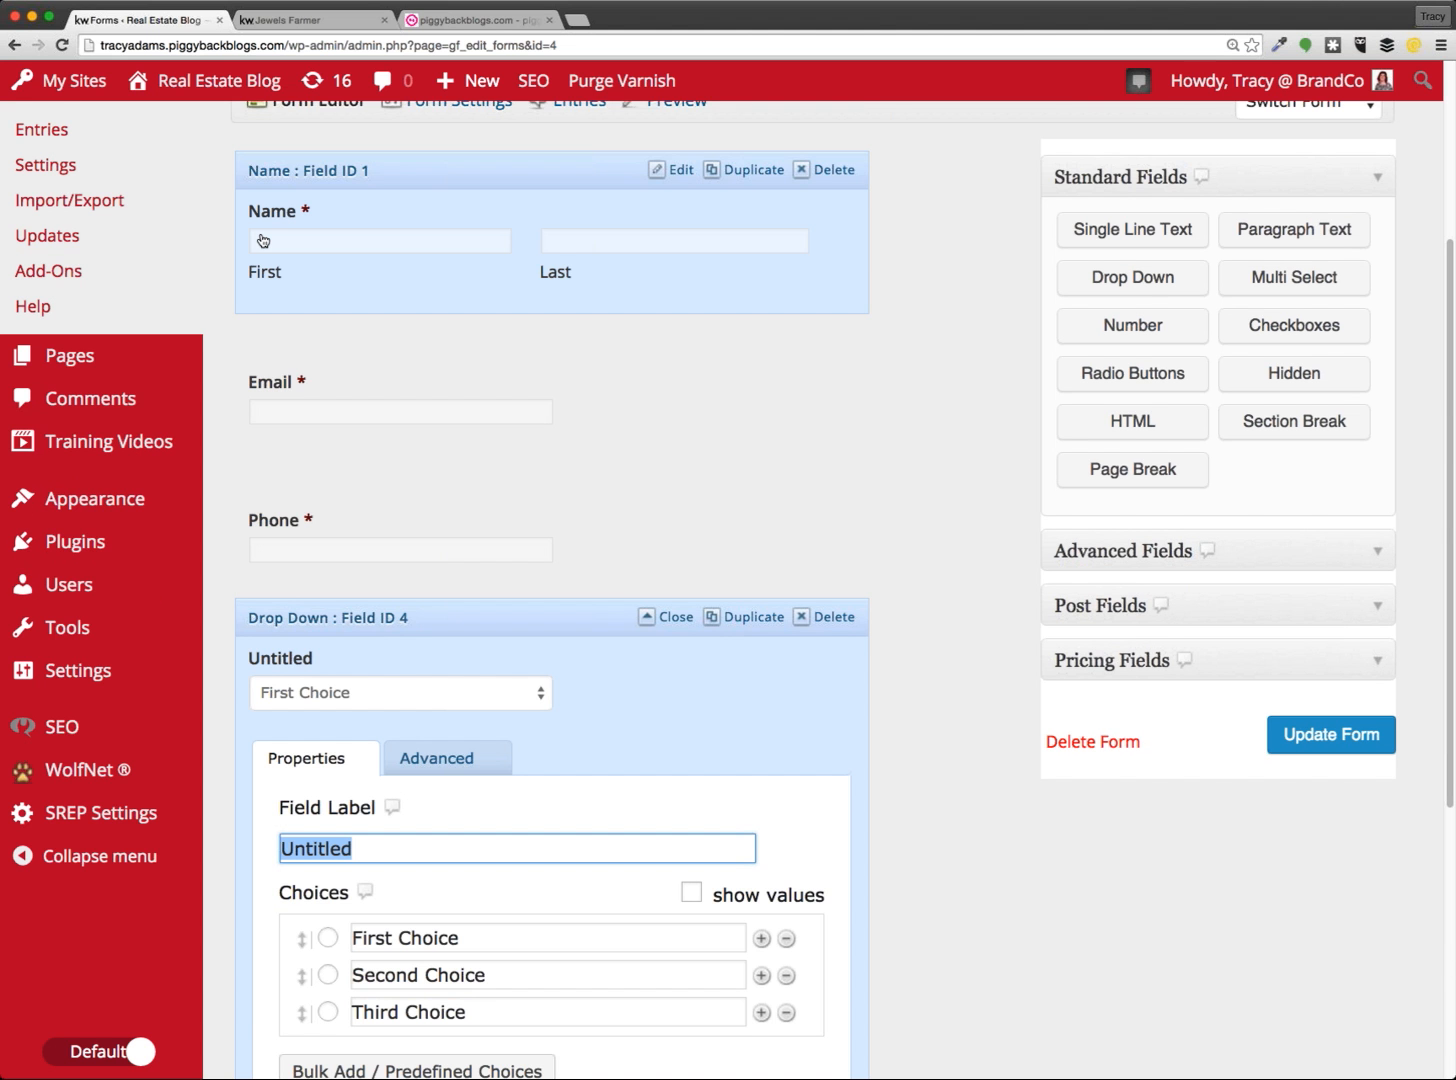
{"action": "scroll", "coordinate": [310, 540], "scroll_direction": "down", "scroll_amount": 3}
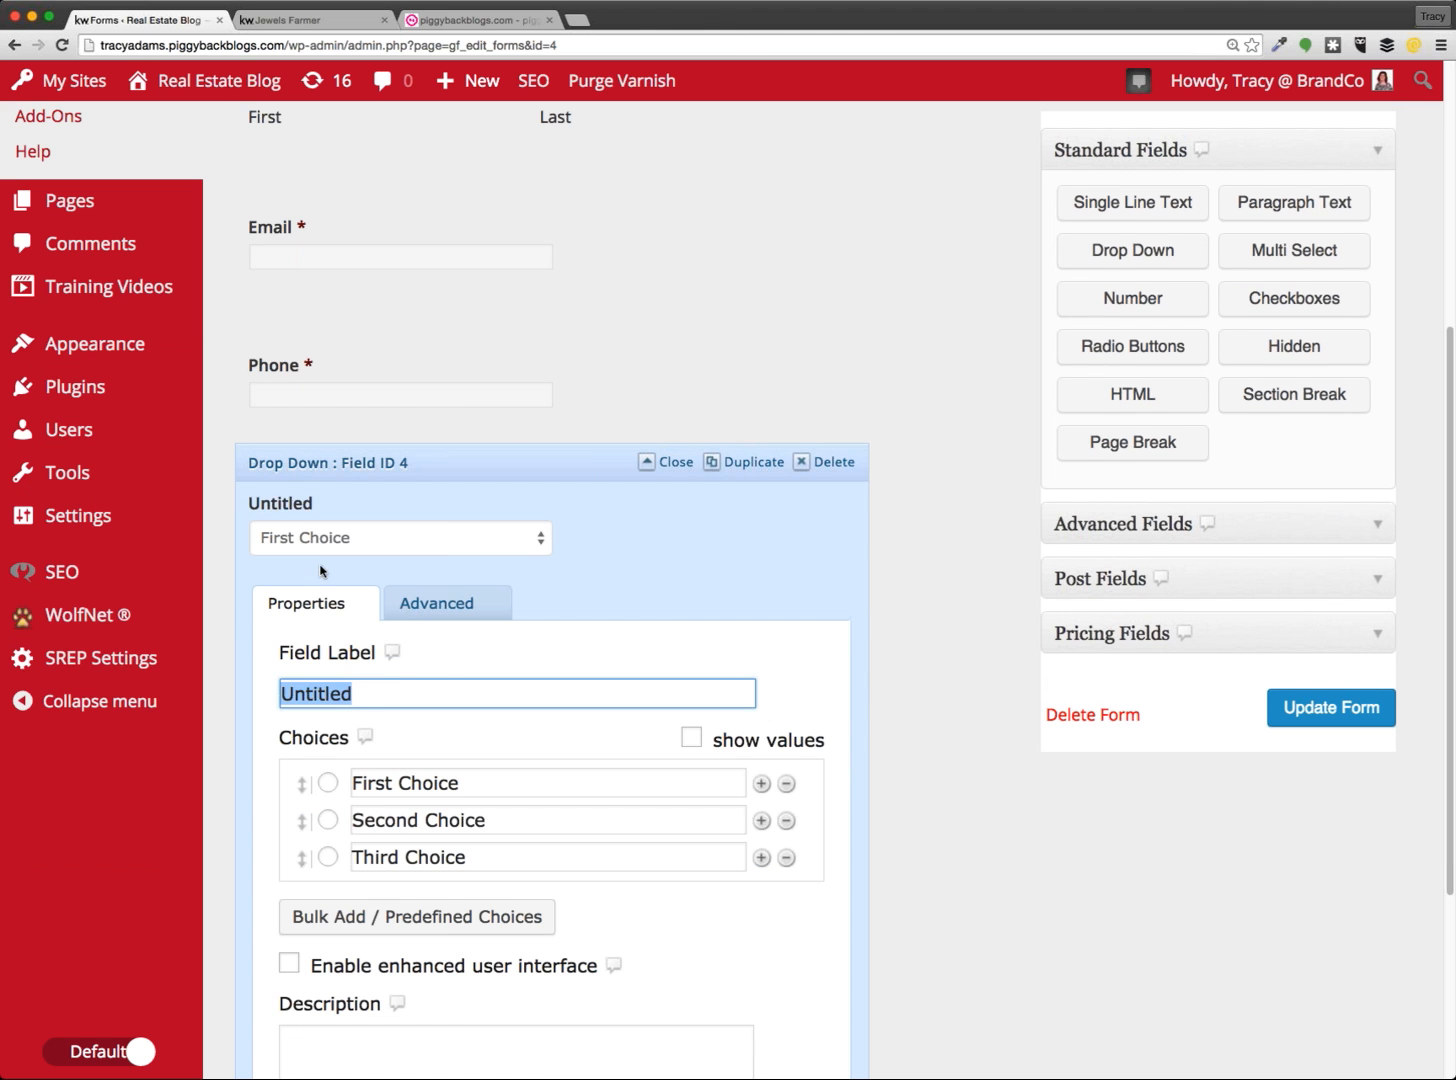
{"action": "type", "text": "Best"}
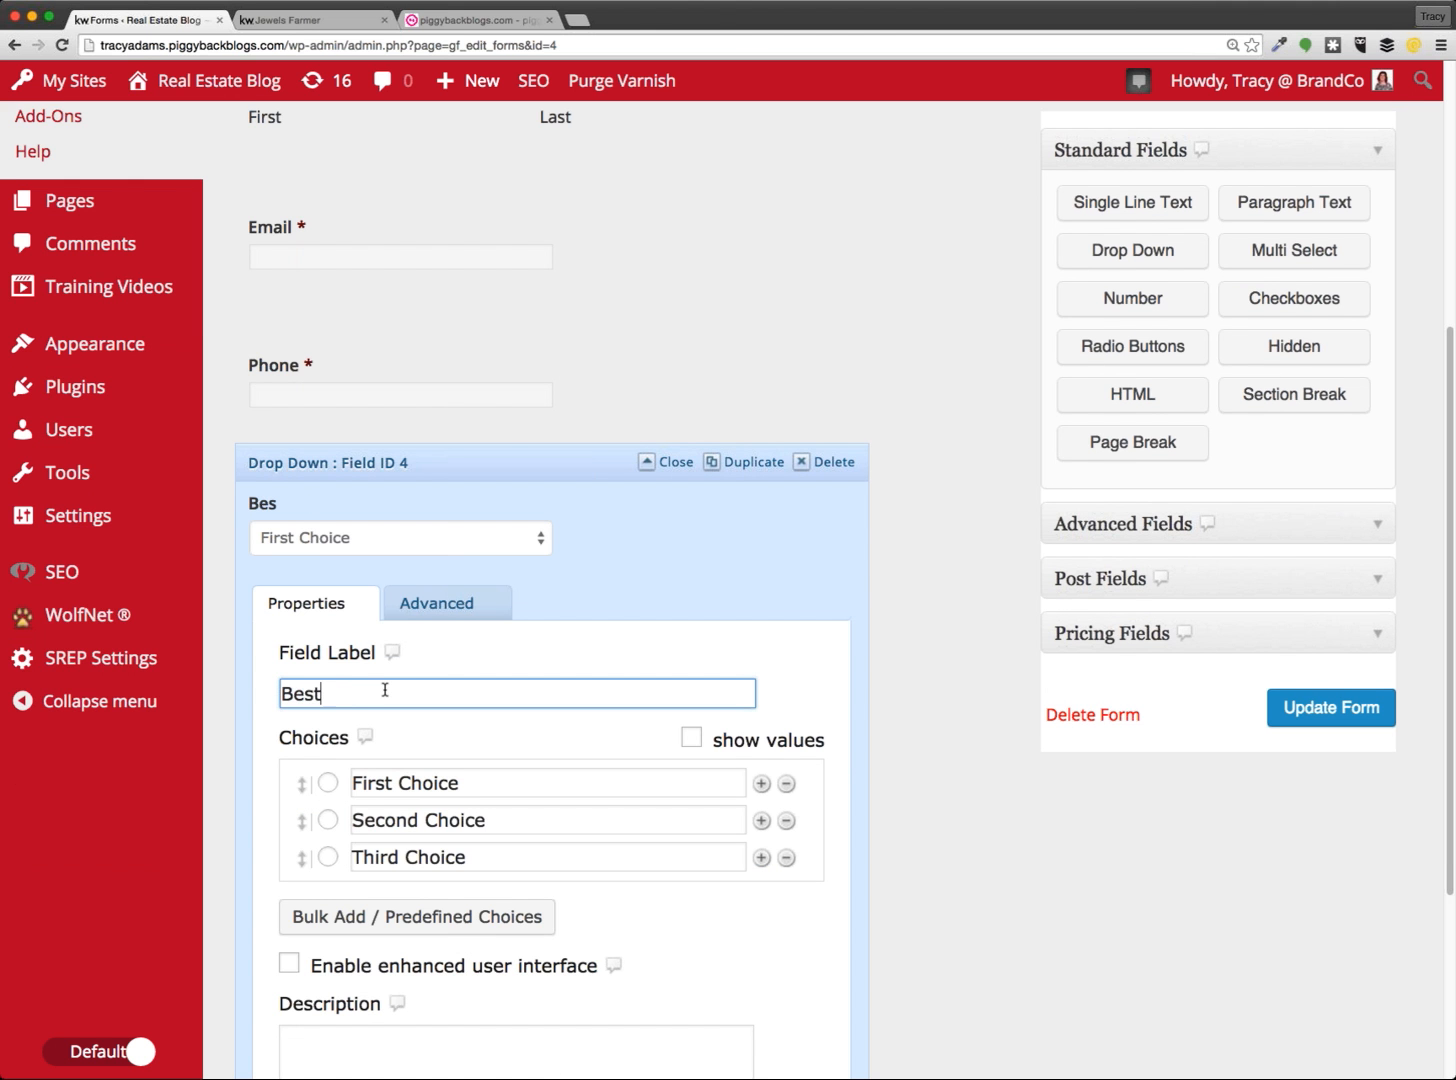
{"action": "type", "text": " time to be reac"}
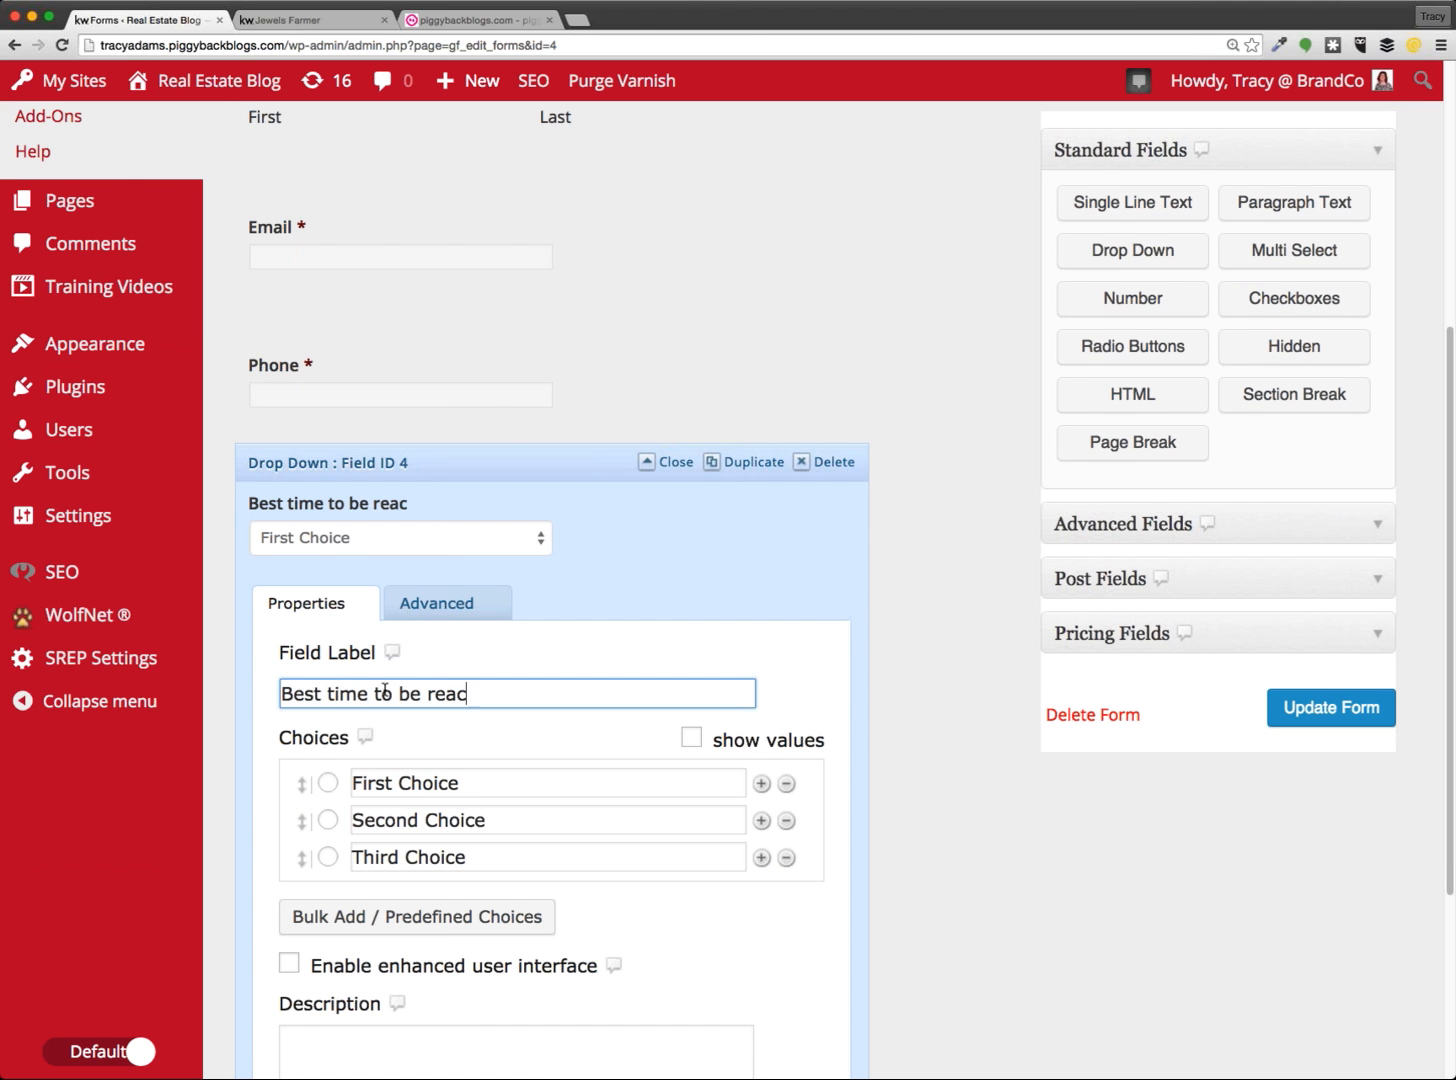
{"action": "type", "text": "hed"}
Rename the three default choices to Anytime, Morning and Afternoon
{"action": "scroll", "coordinate": [490, 691], "scroll_direction": "down", "scroll_amount": 2}
{"action": "left_click", "coordinate": [490, 691]}
{"action": "left_click_drag", "start_coordinate": [462, 690], "coordinate": [332, 667]}
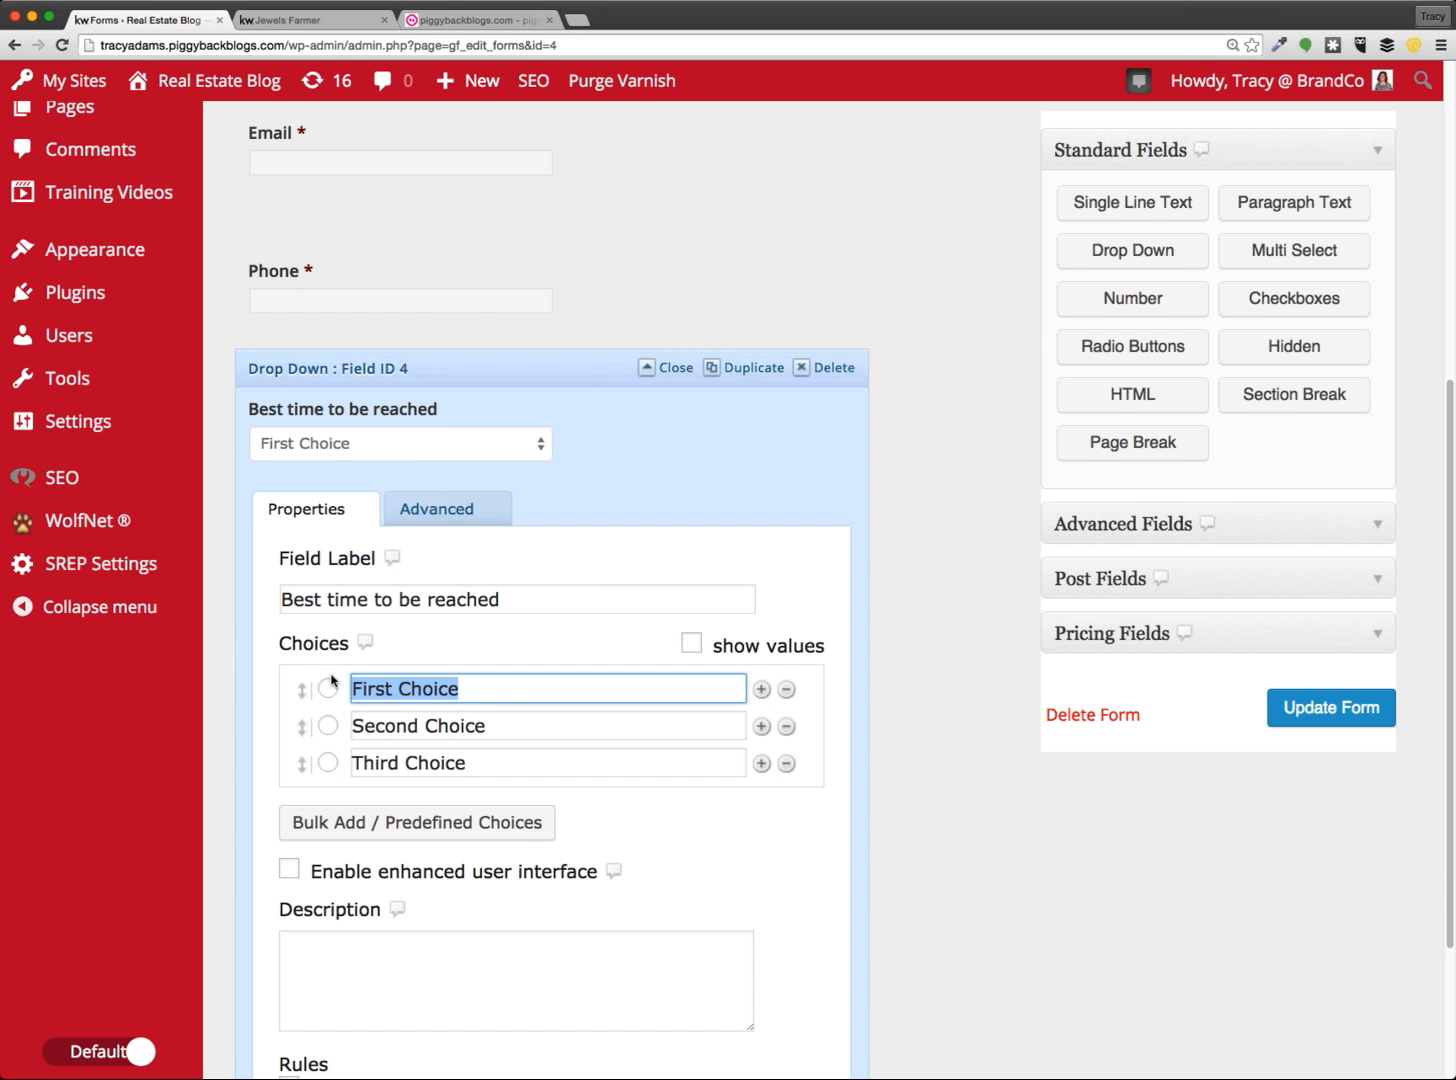
{"action": "type", "text": "Anytime"}
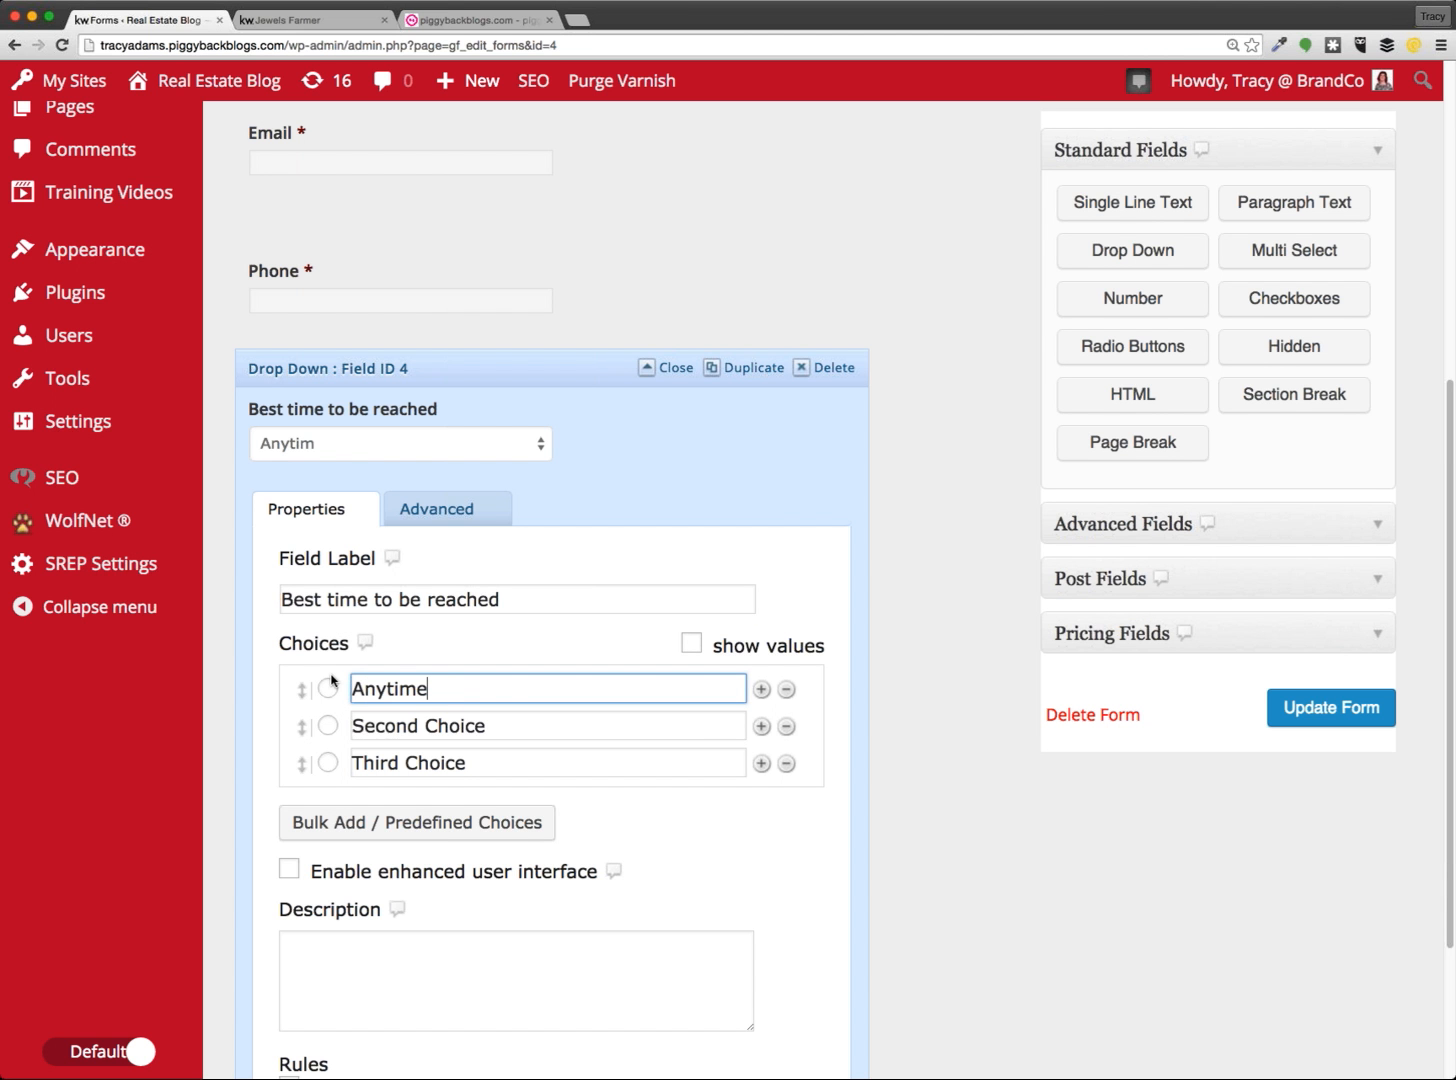
{"action": "left_click", "coordinate": [537, 727]}
{"action": "left_click_drag", "start_coordinate": [490, 726], "coordinate": [337, 729]}
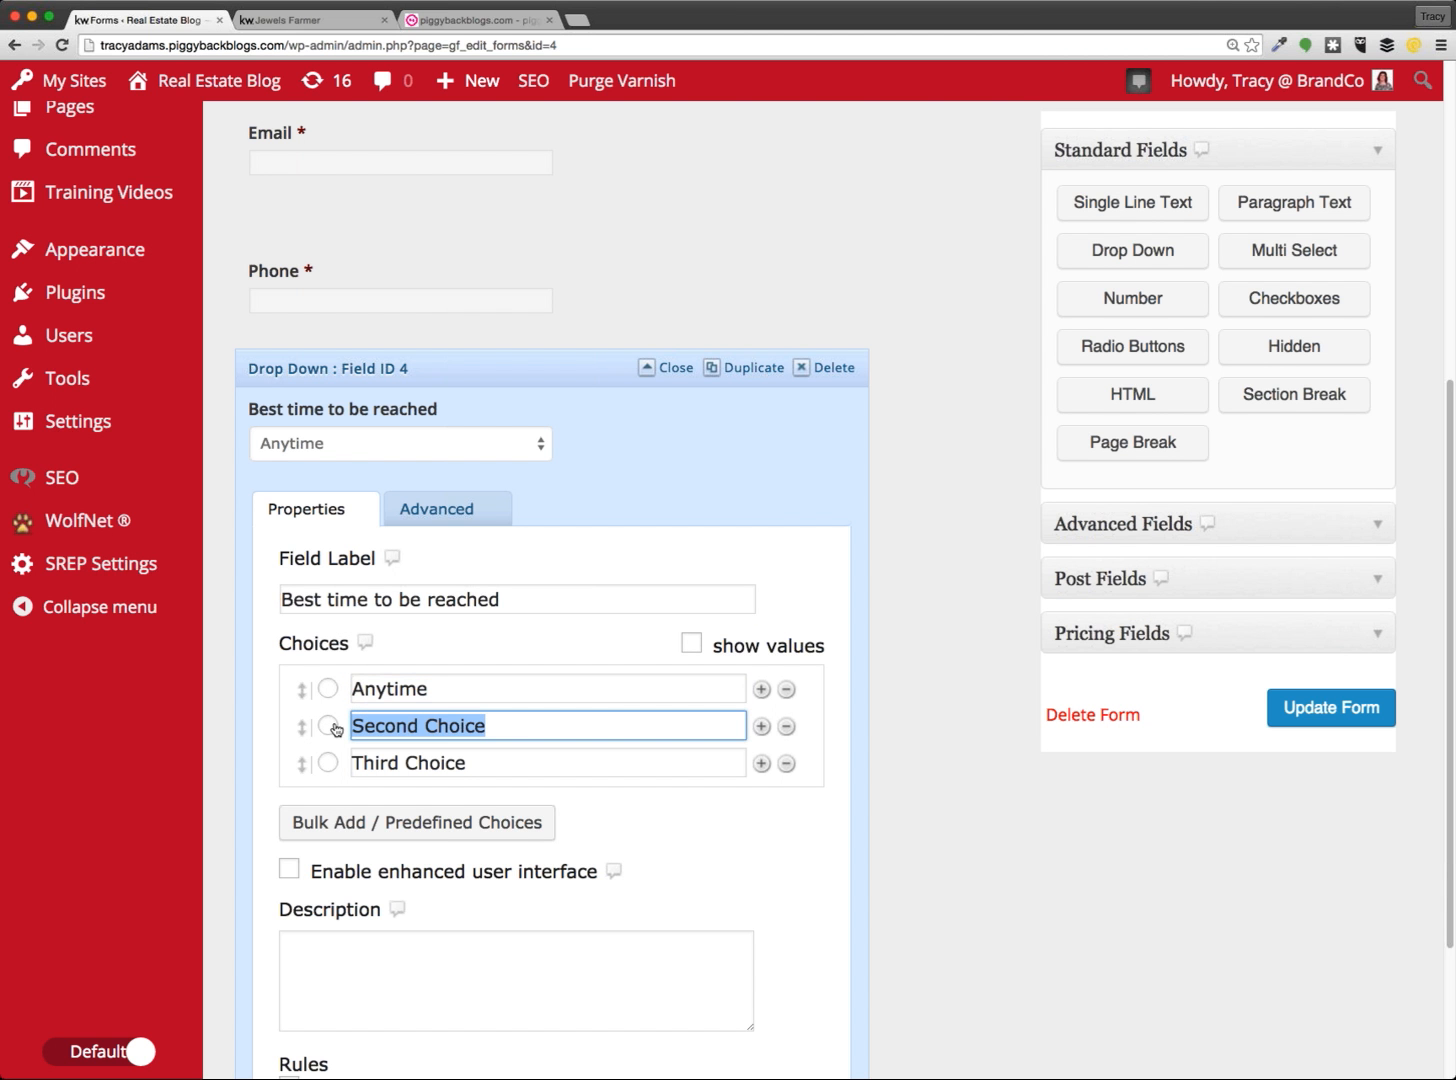
{"action": "type", "text": "Morning"}
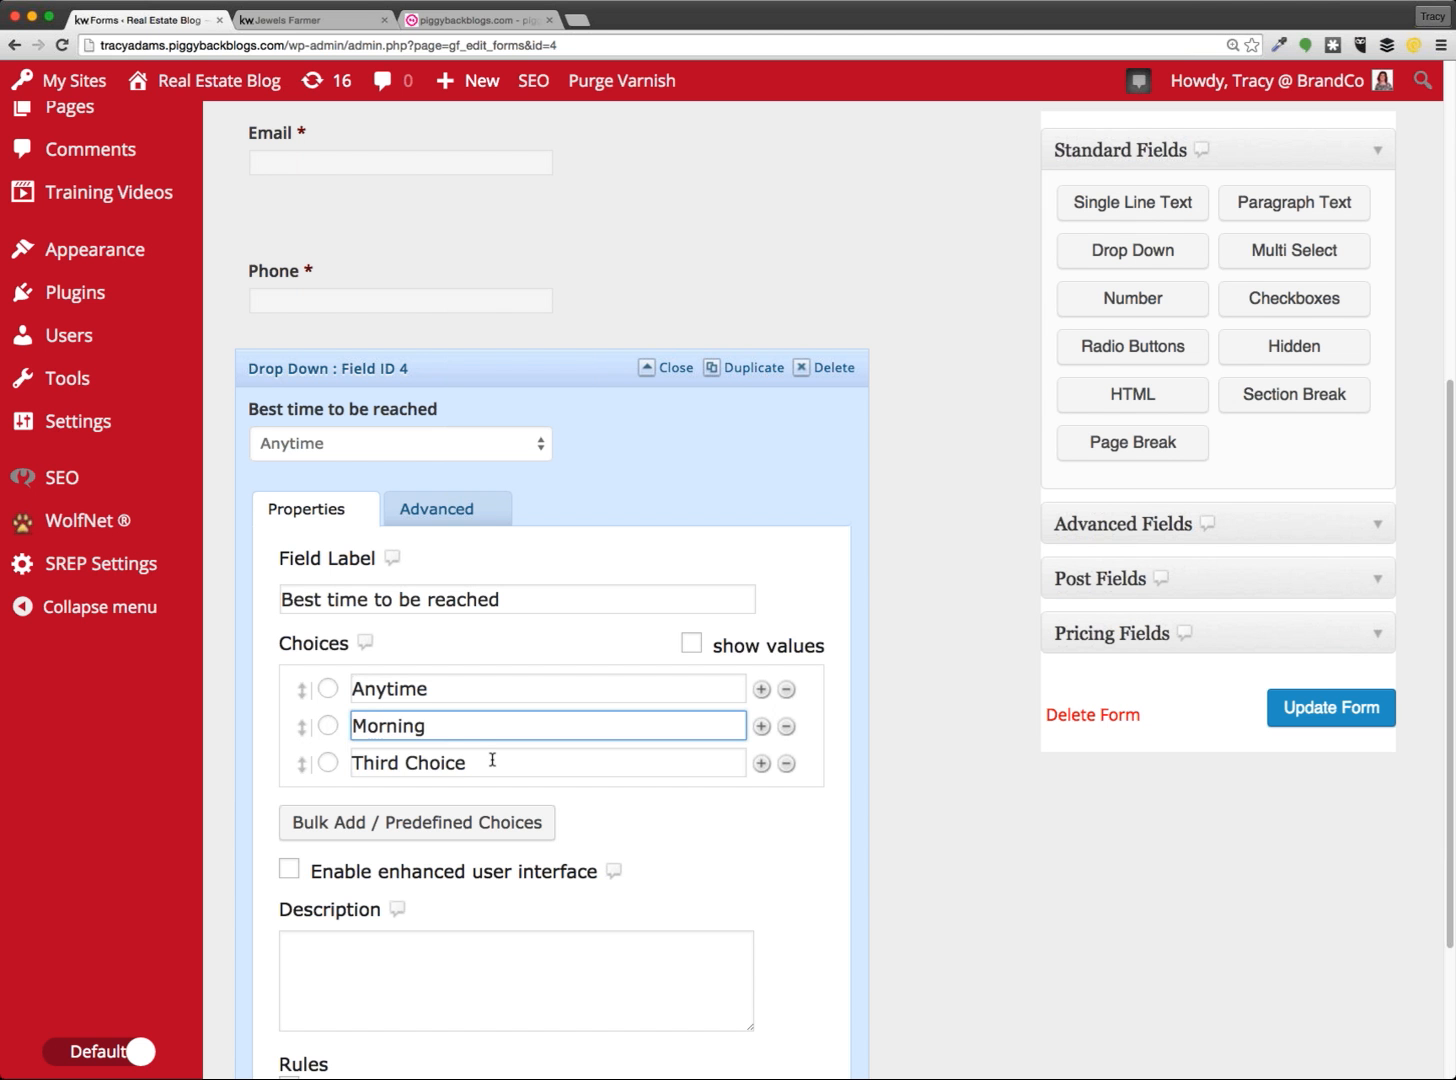
{"action": "left_click_drag", "start_coordinate": [480, 762], "coordinate": [315, 755]}
{"action": "type", "text": "Aftern"}
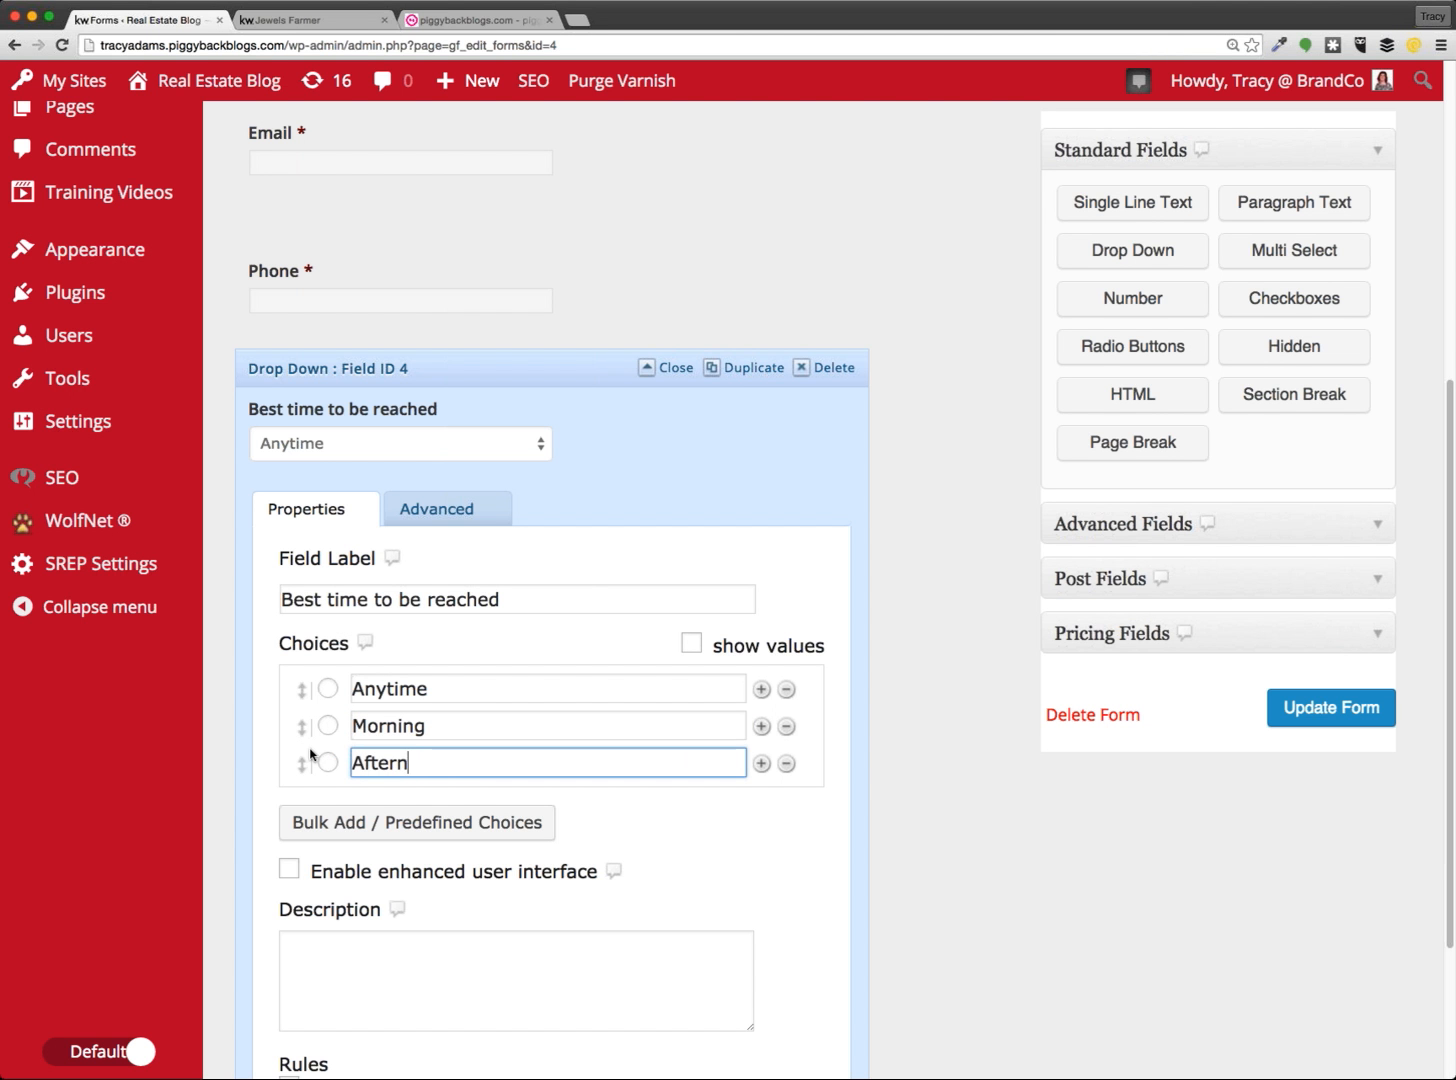
{"action": "type", "text": "oon"}
Add Evening as a fourth choice and collapse the drop-down's settings
{"action": "left_click", "coordinate": [761, 764]}
{"action": "left_click", "coordinate": [475, 795]}
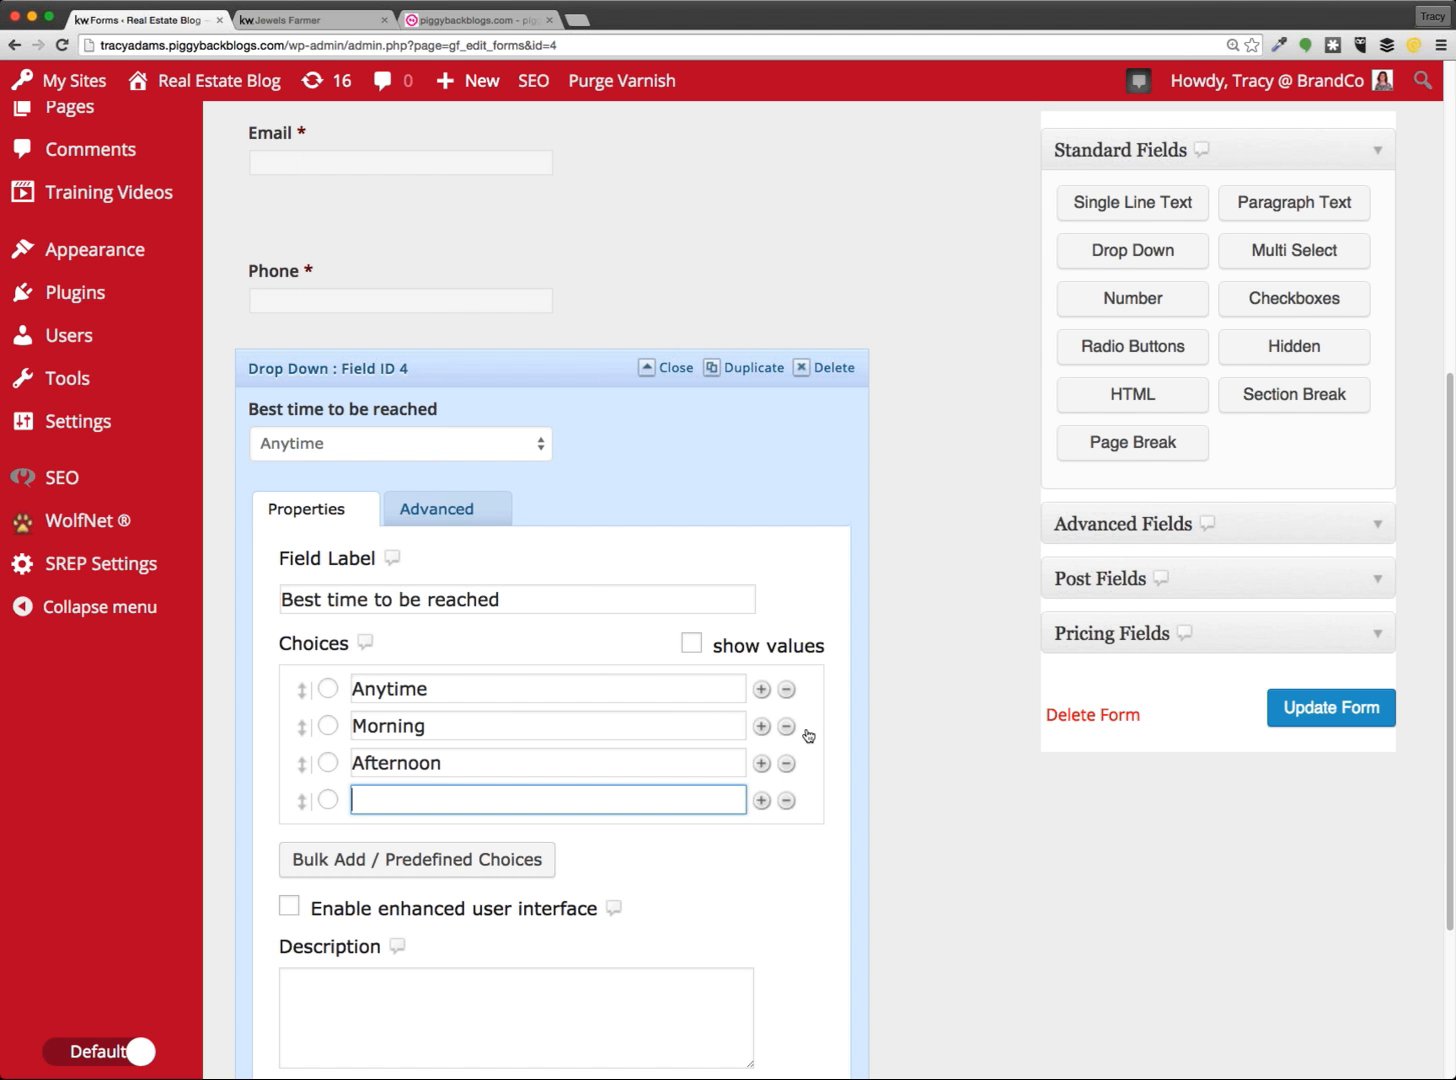
{"action": "left_click", "coordinate": [762, 727]}
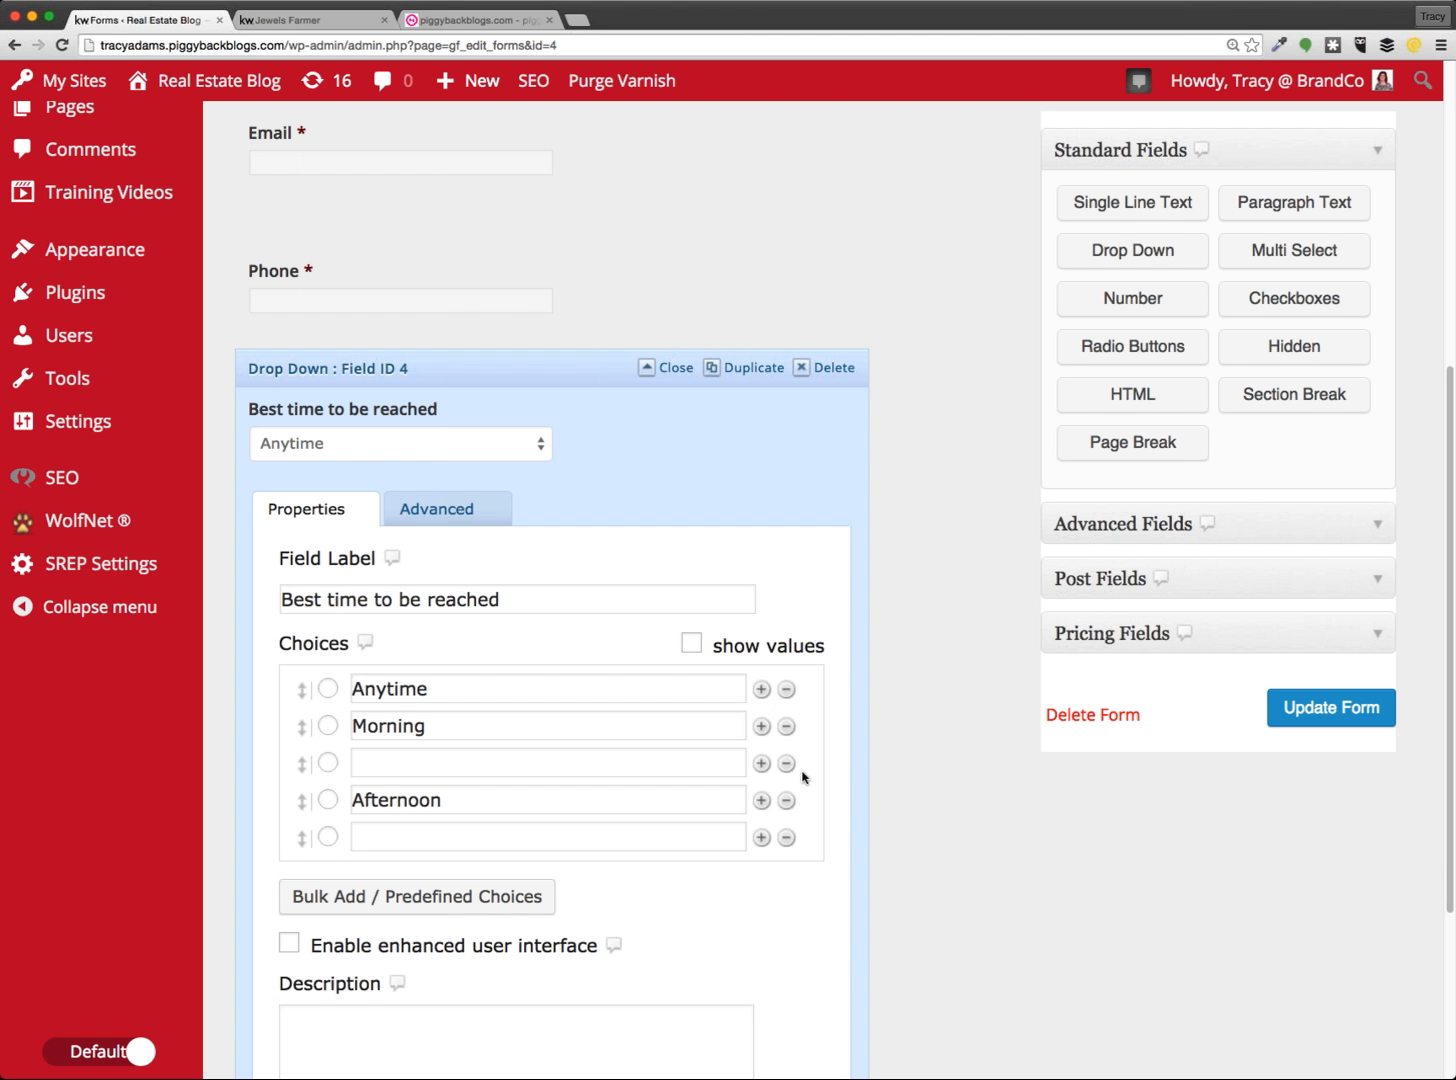
{"action": "left_click", "coordinate": [786, 763]}
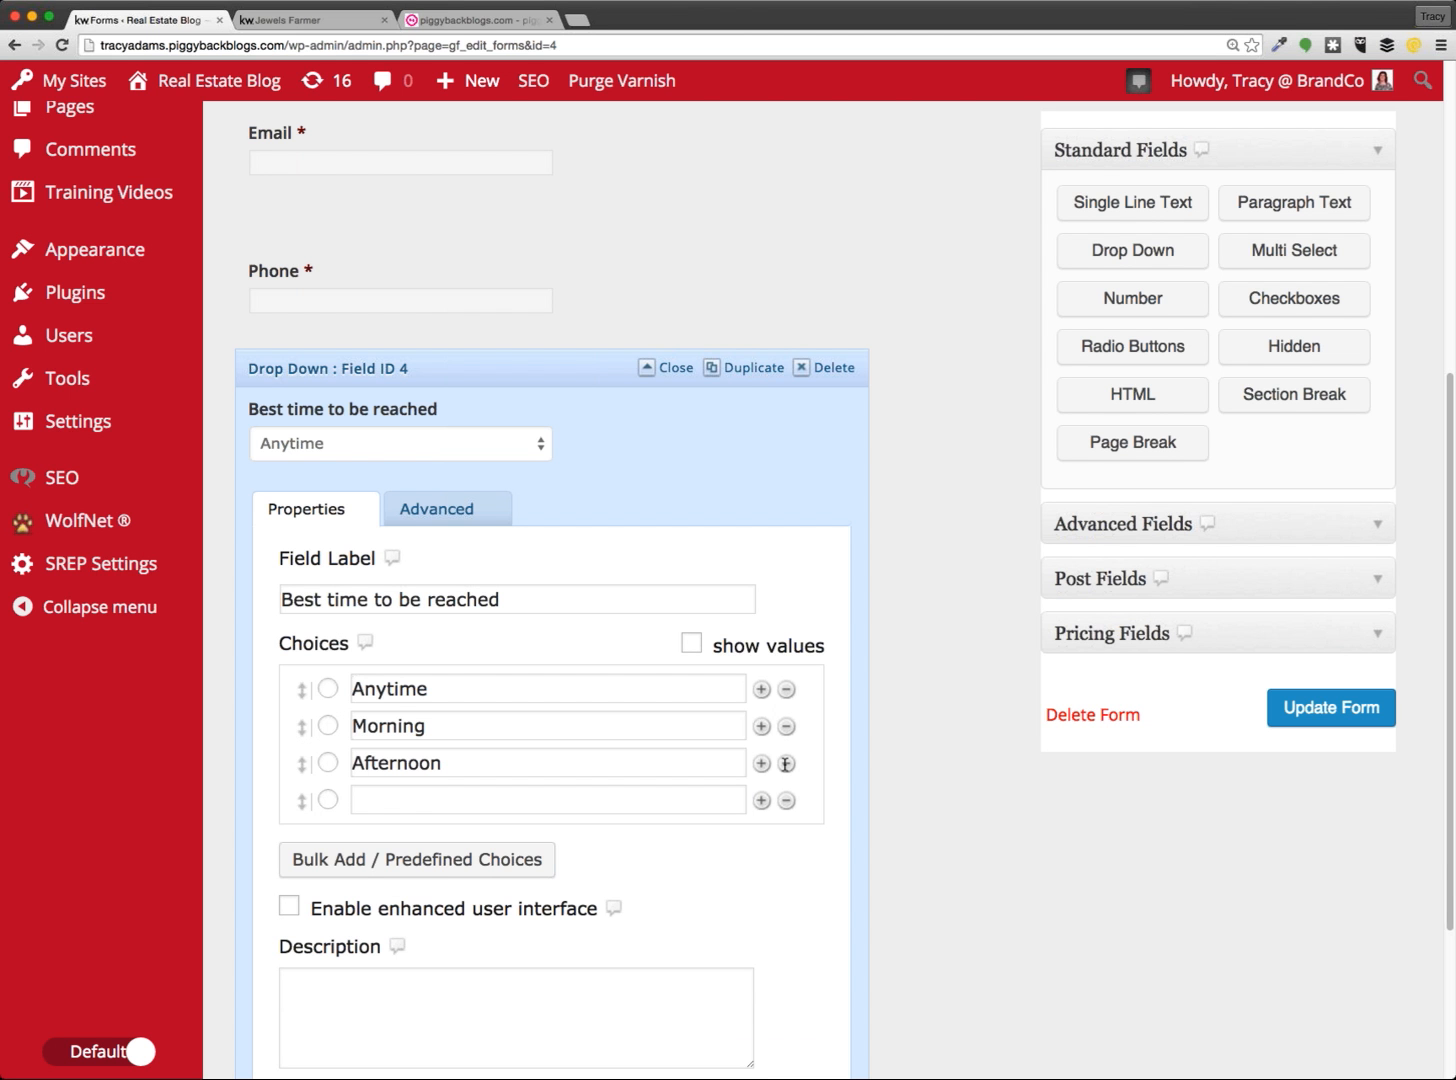
{"action": "left_click", "coordinate": [398, 800]}
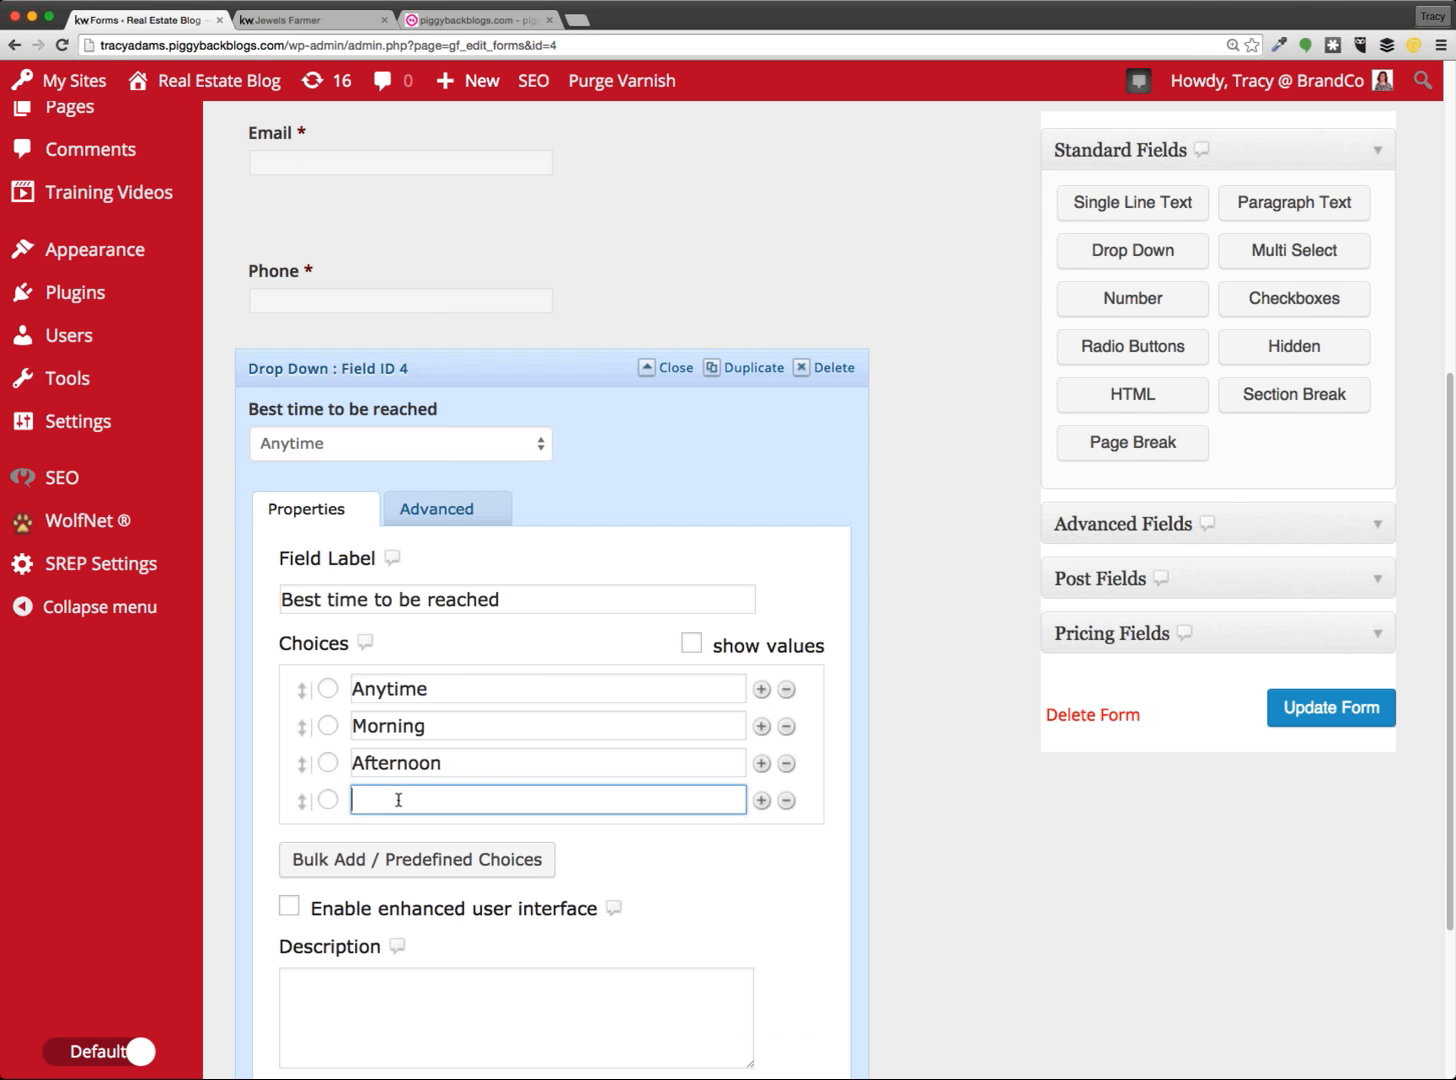
{"action": "type", "text": "Evening"}
{"action": "left_click", "coordinate": [703, 845]}
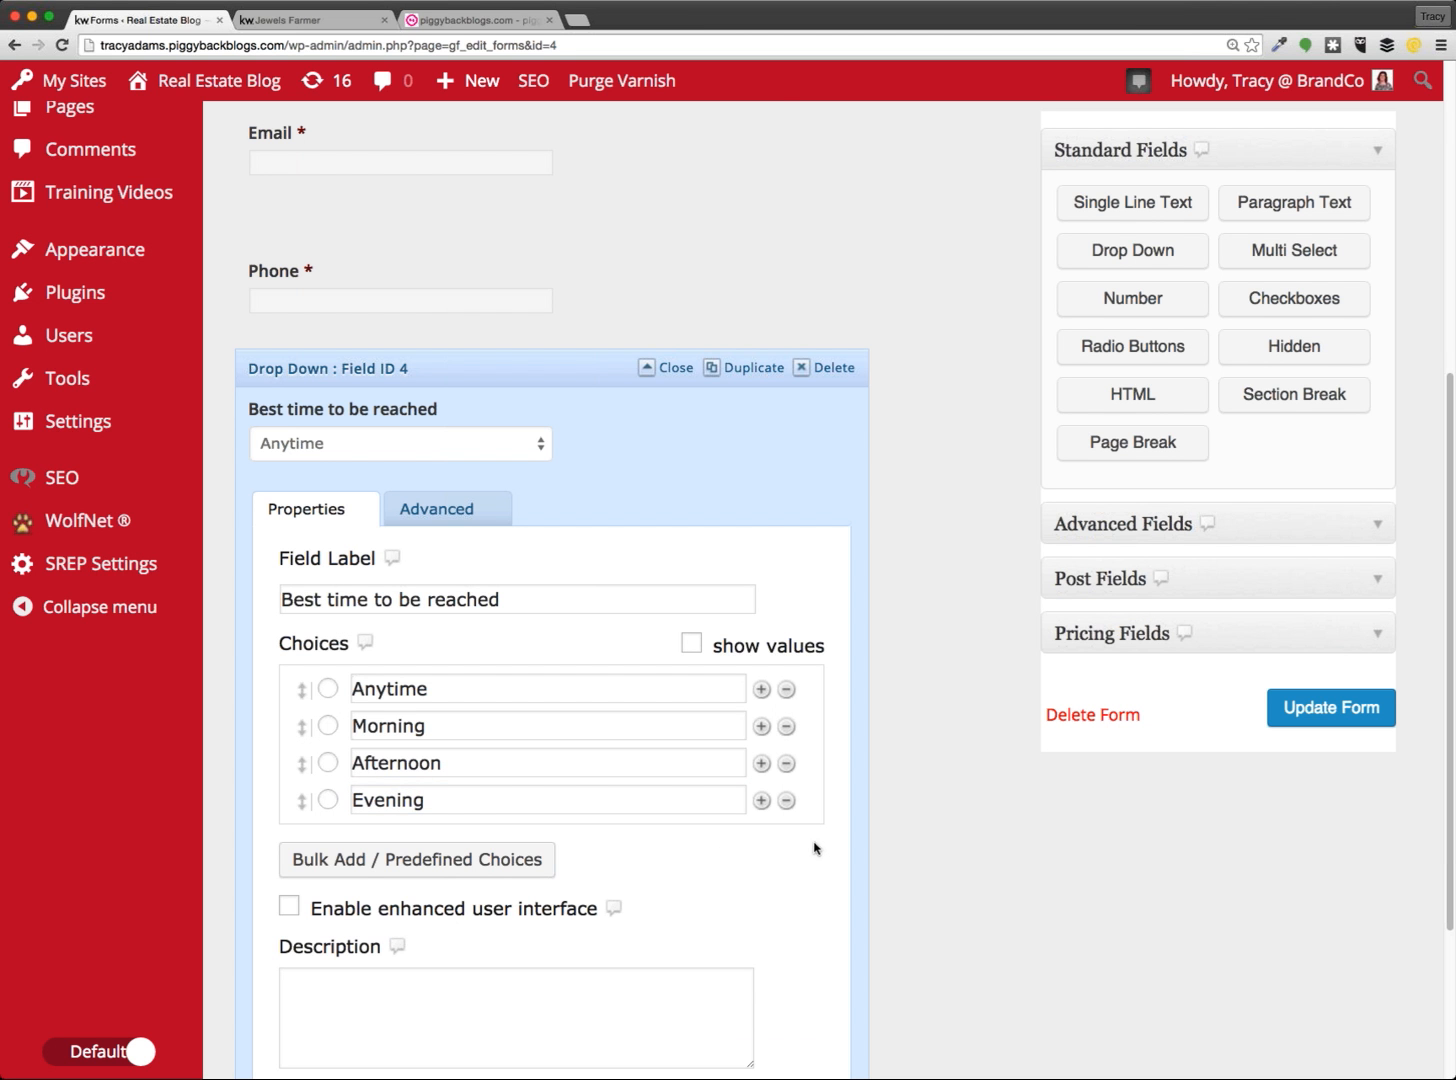
{"action": "scroll", "coordinate": [823, 853], "scroll_direction": "down", "scroll_amount": 3}
{"action": "scroll", "coordinate": [815, 858], "scroll_direction": "up", "scroll_amount": 3}
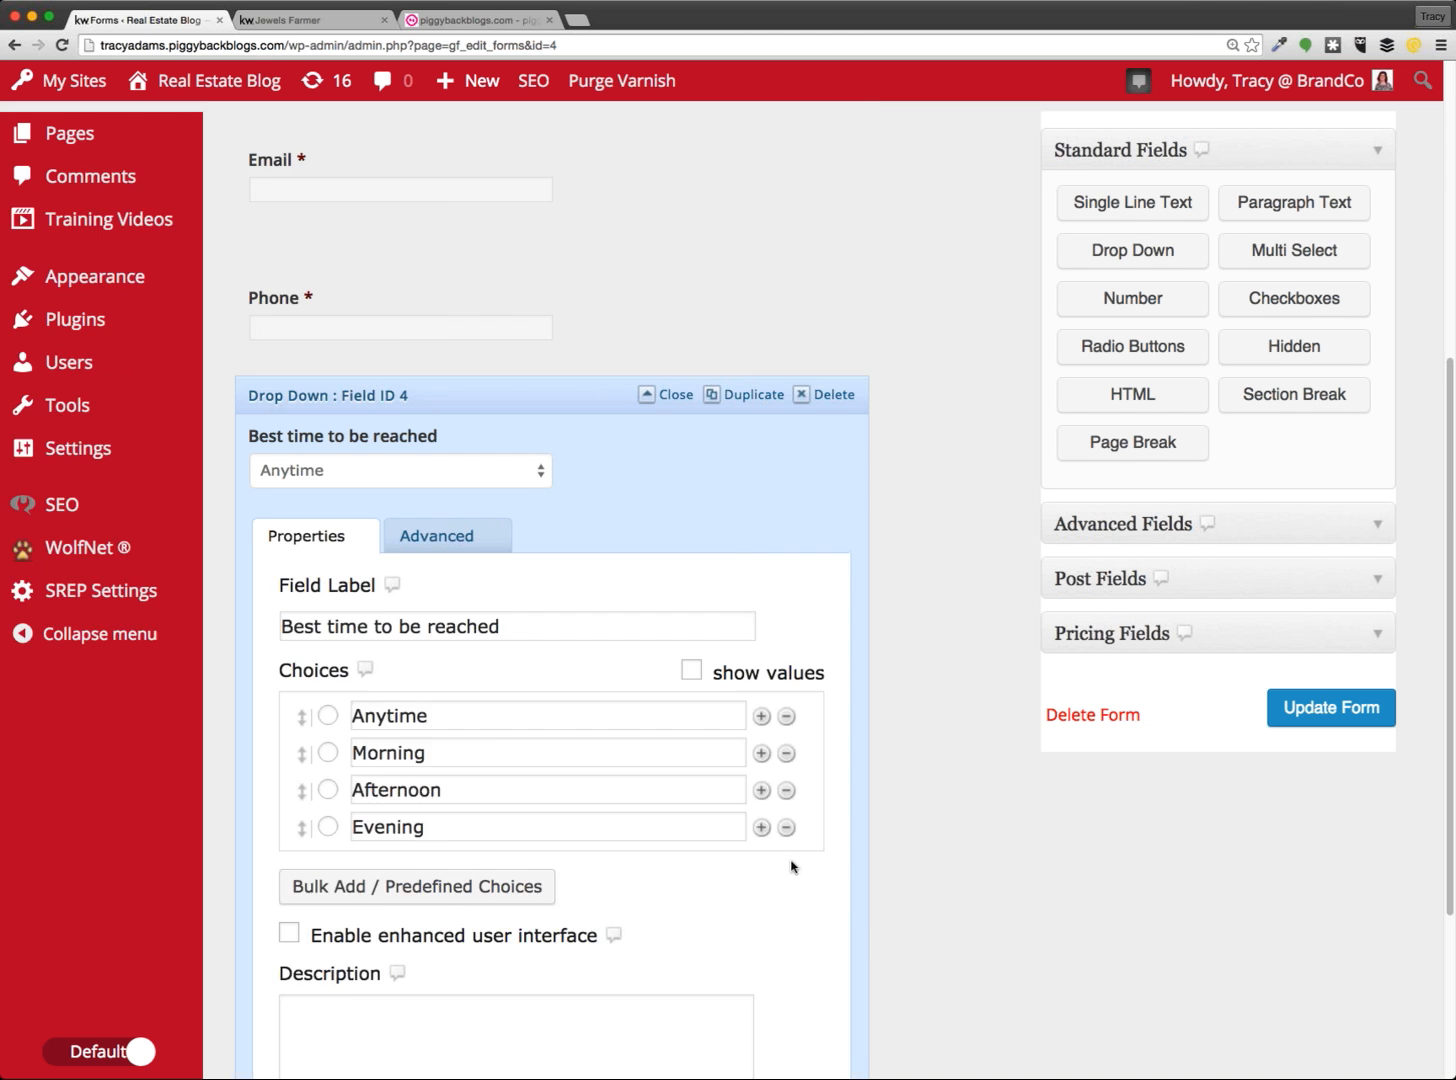
{"action": "scroll", "coordinate": [805, 863], "scroll_direction": "down", "scroll_amount": 3}
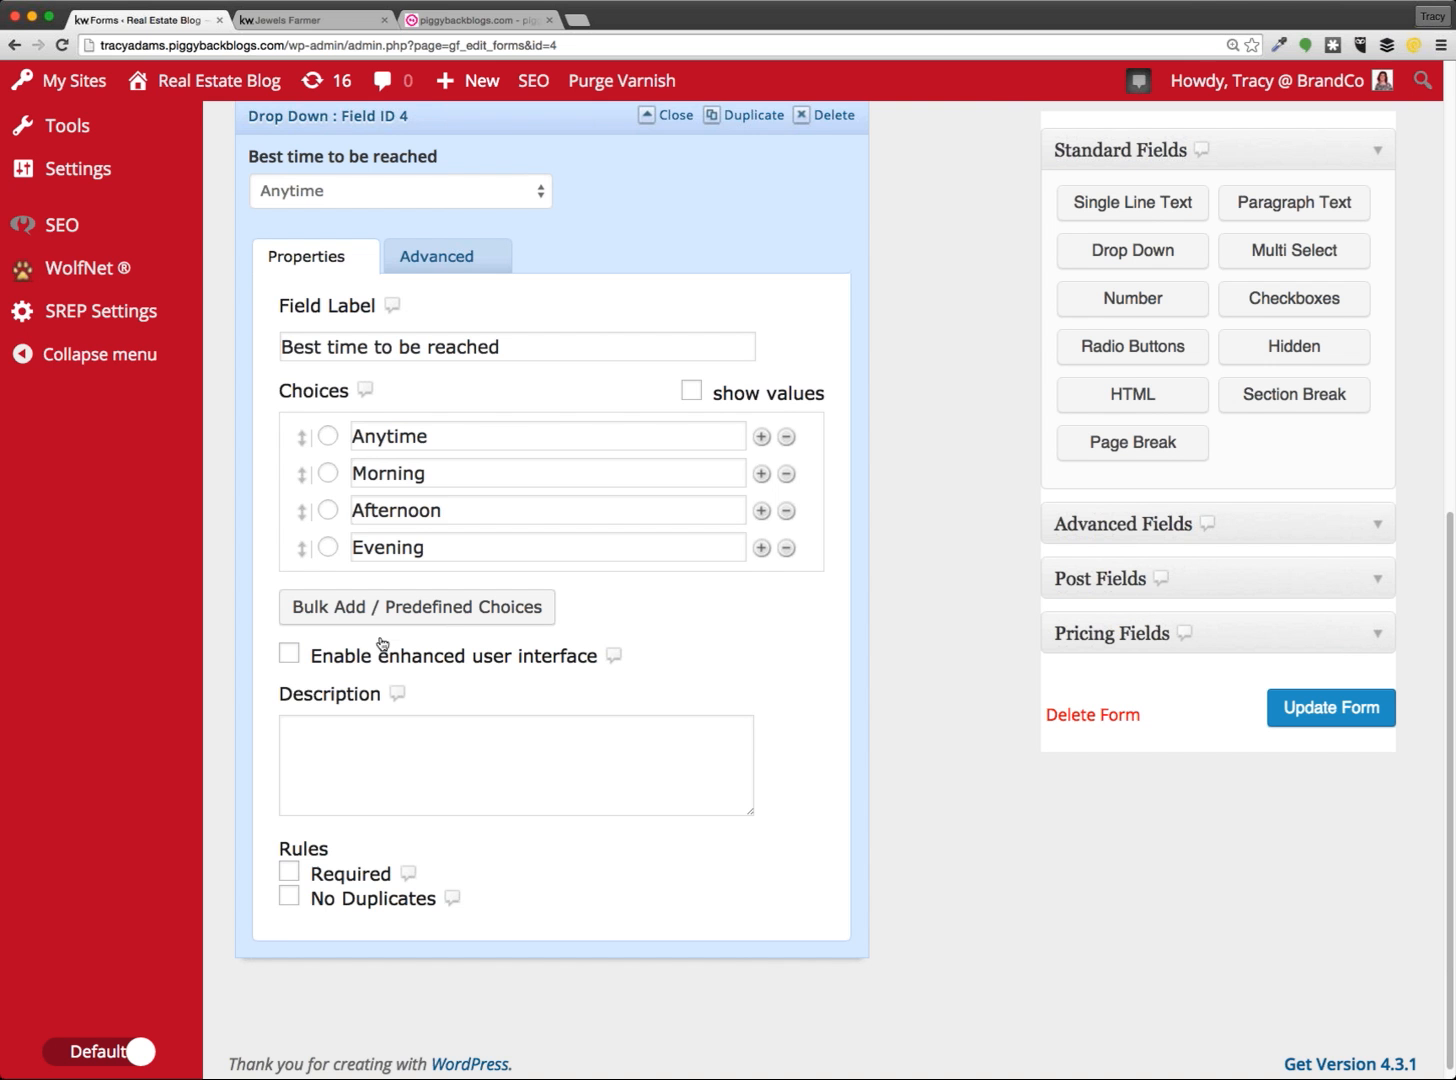
{"action": "left_click", "coordinate": [506, 133]}
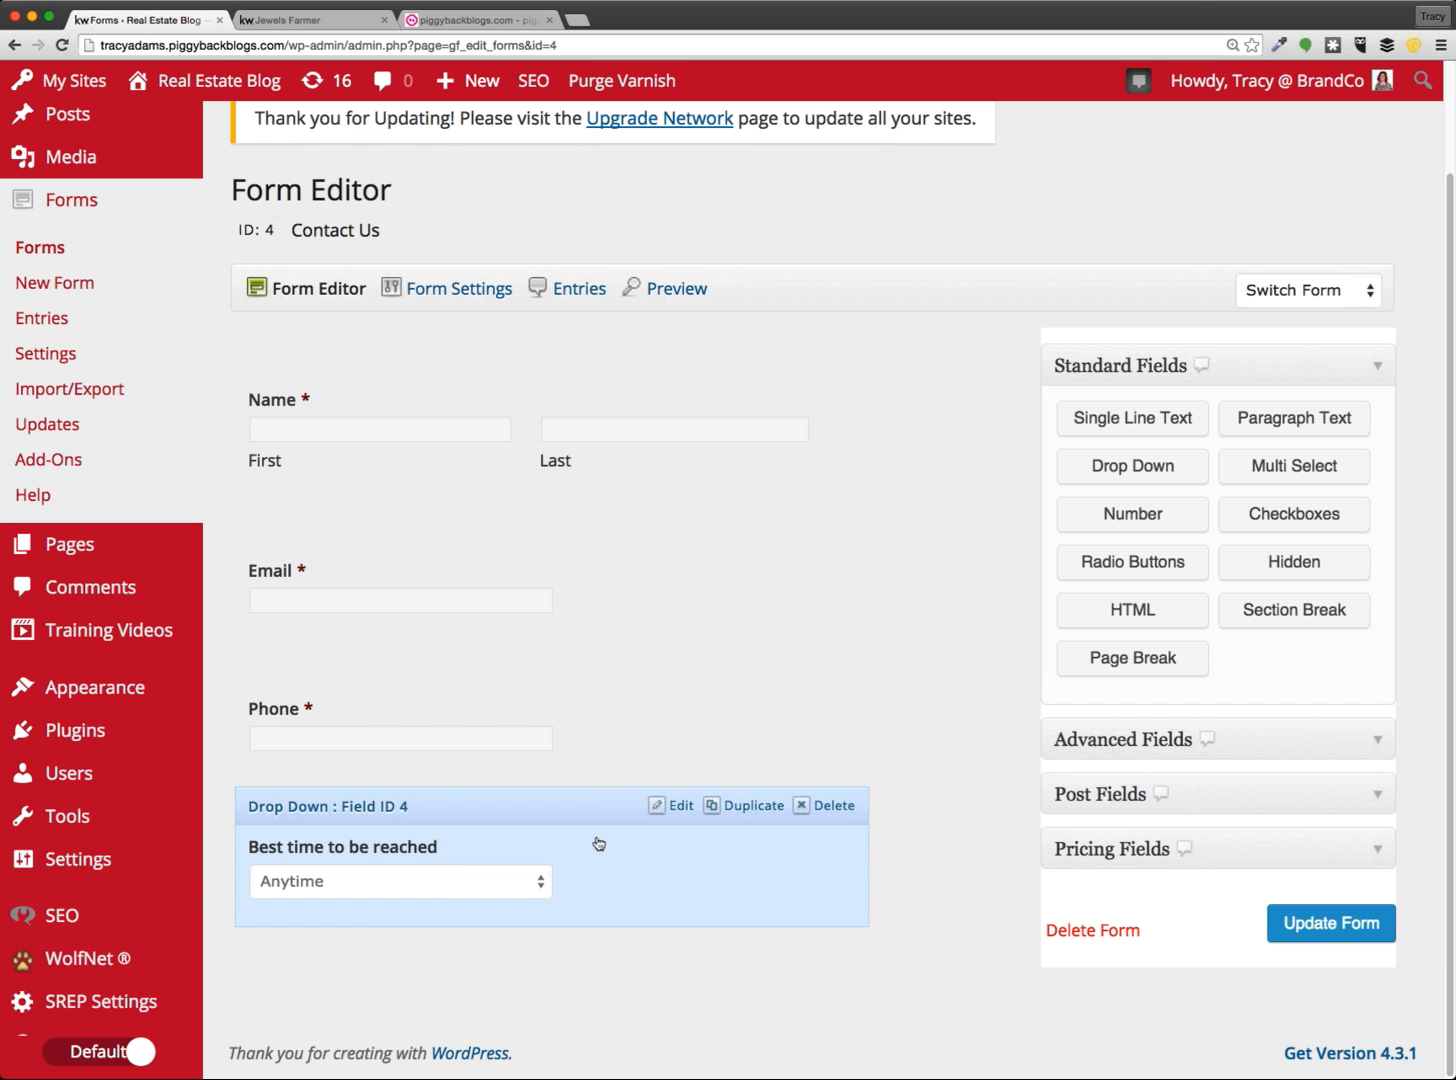
{"action": "left_click", "coordinate": [328, 20]}
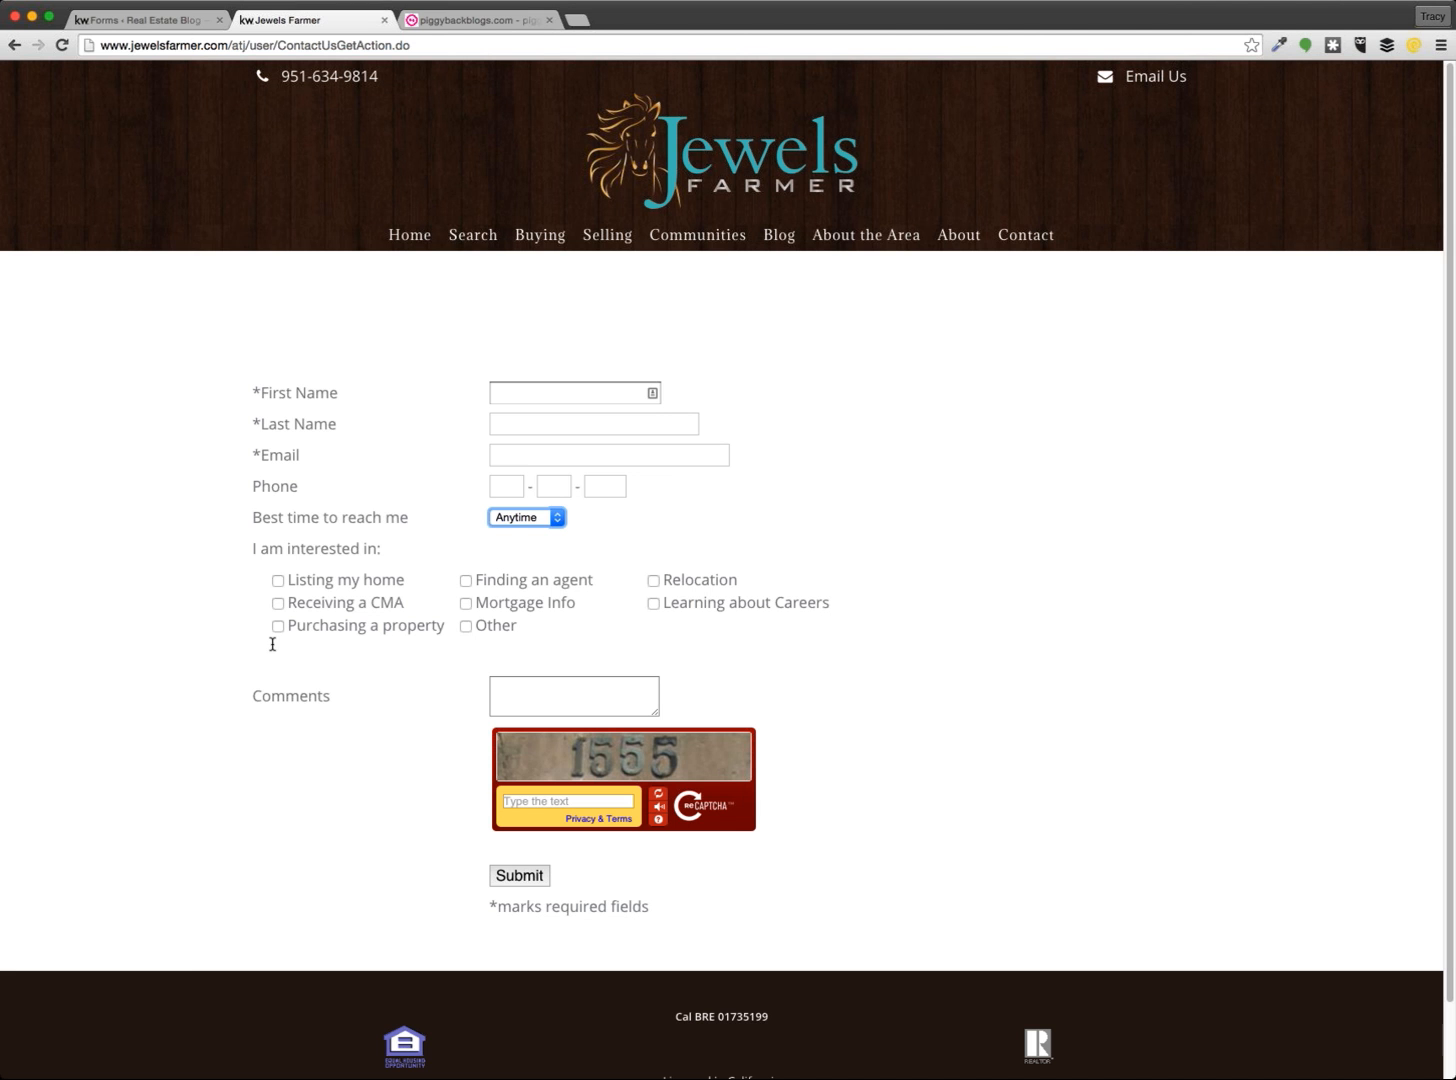
Add a Checkboxes field below the drop-down and open its settings
{"action": "left_click", "coordinate": [162, 24]}
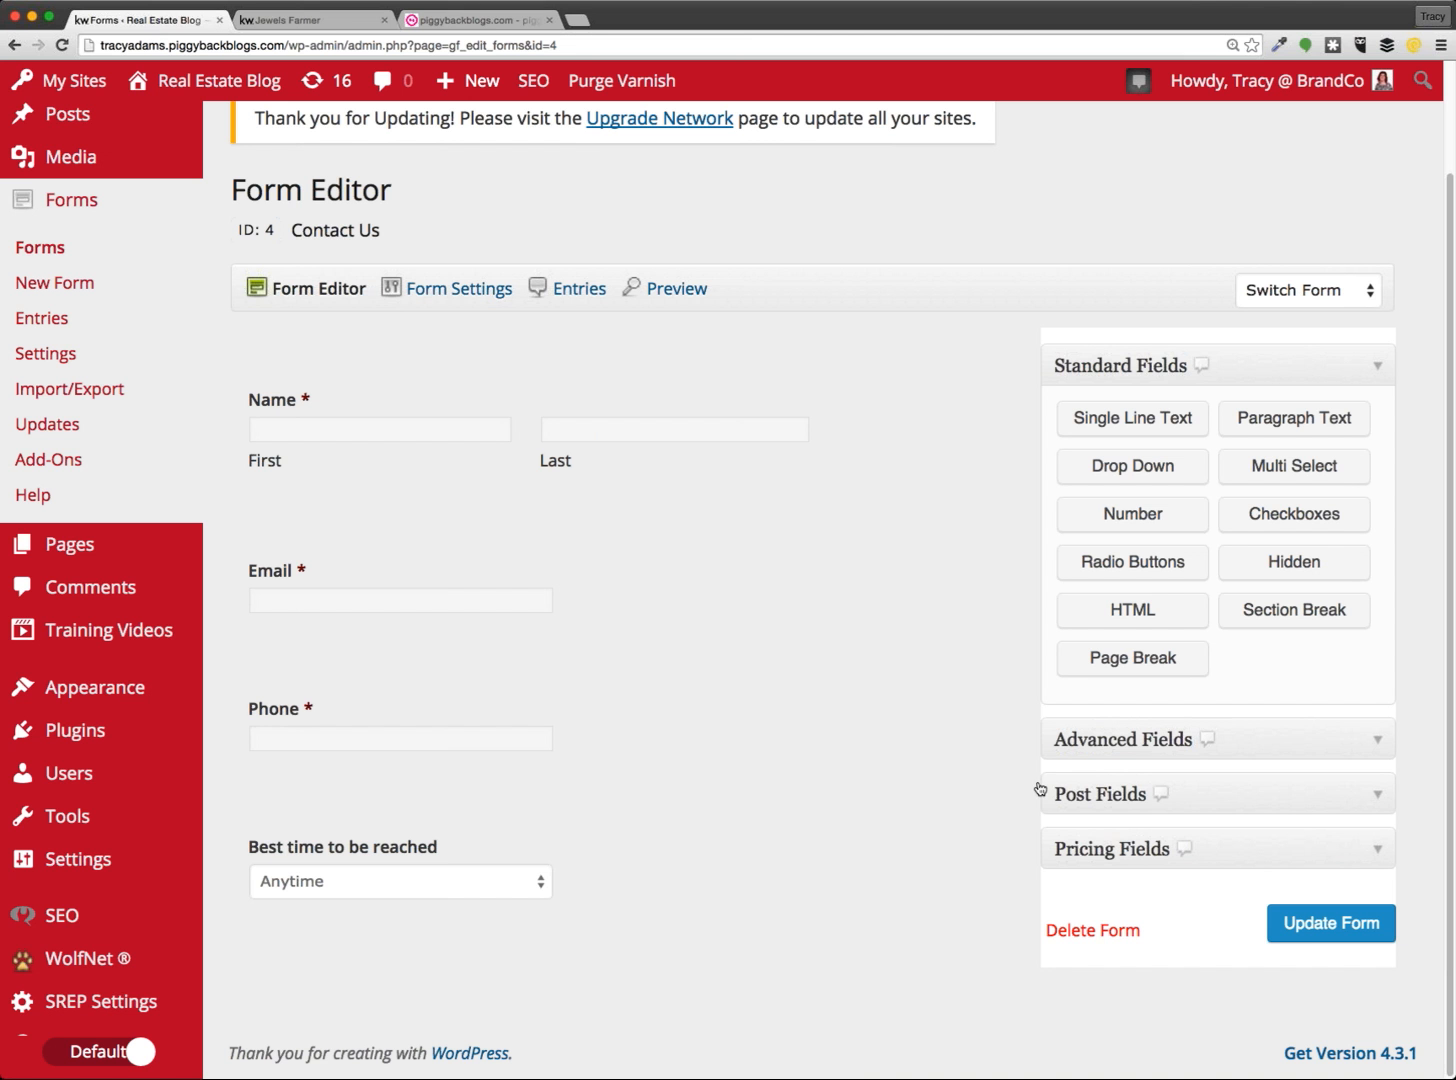
{"action": "left_click", "coordinate": [1311, 515]}
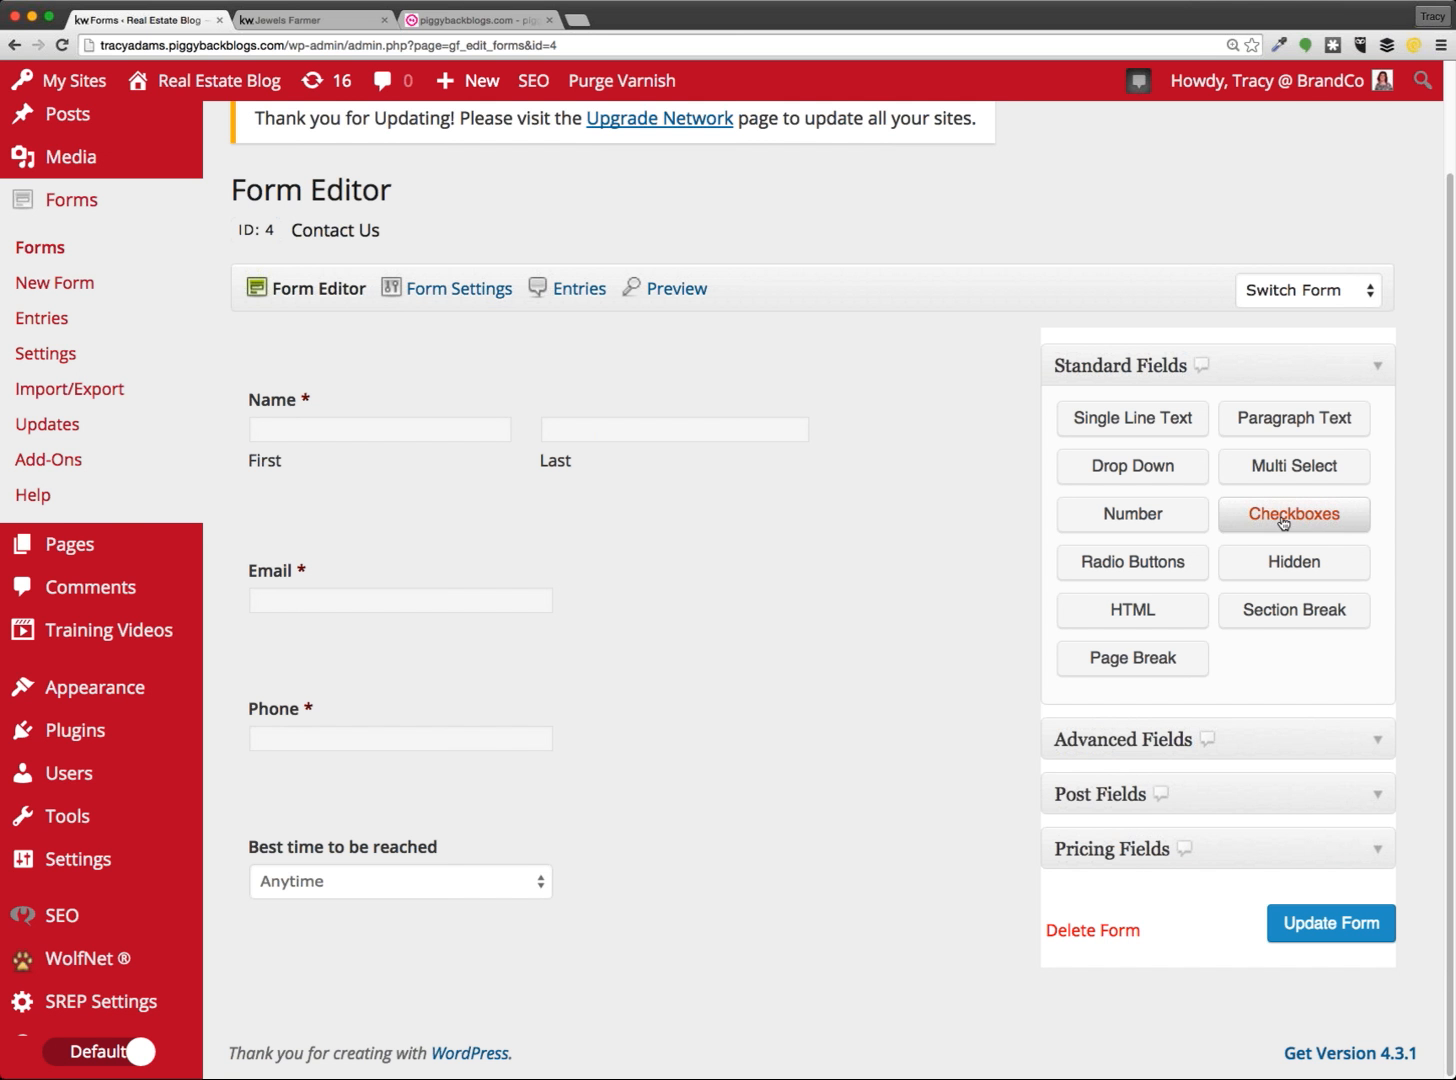
{"action": "scroll", "coordinate": [930, 640], "scroll_direction": "down", "scroll_amount": 3}
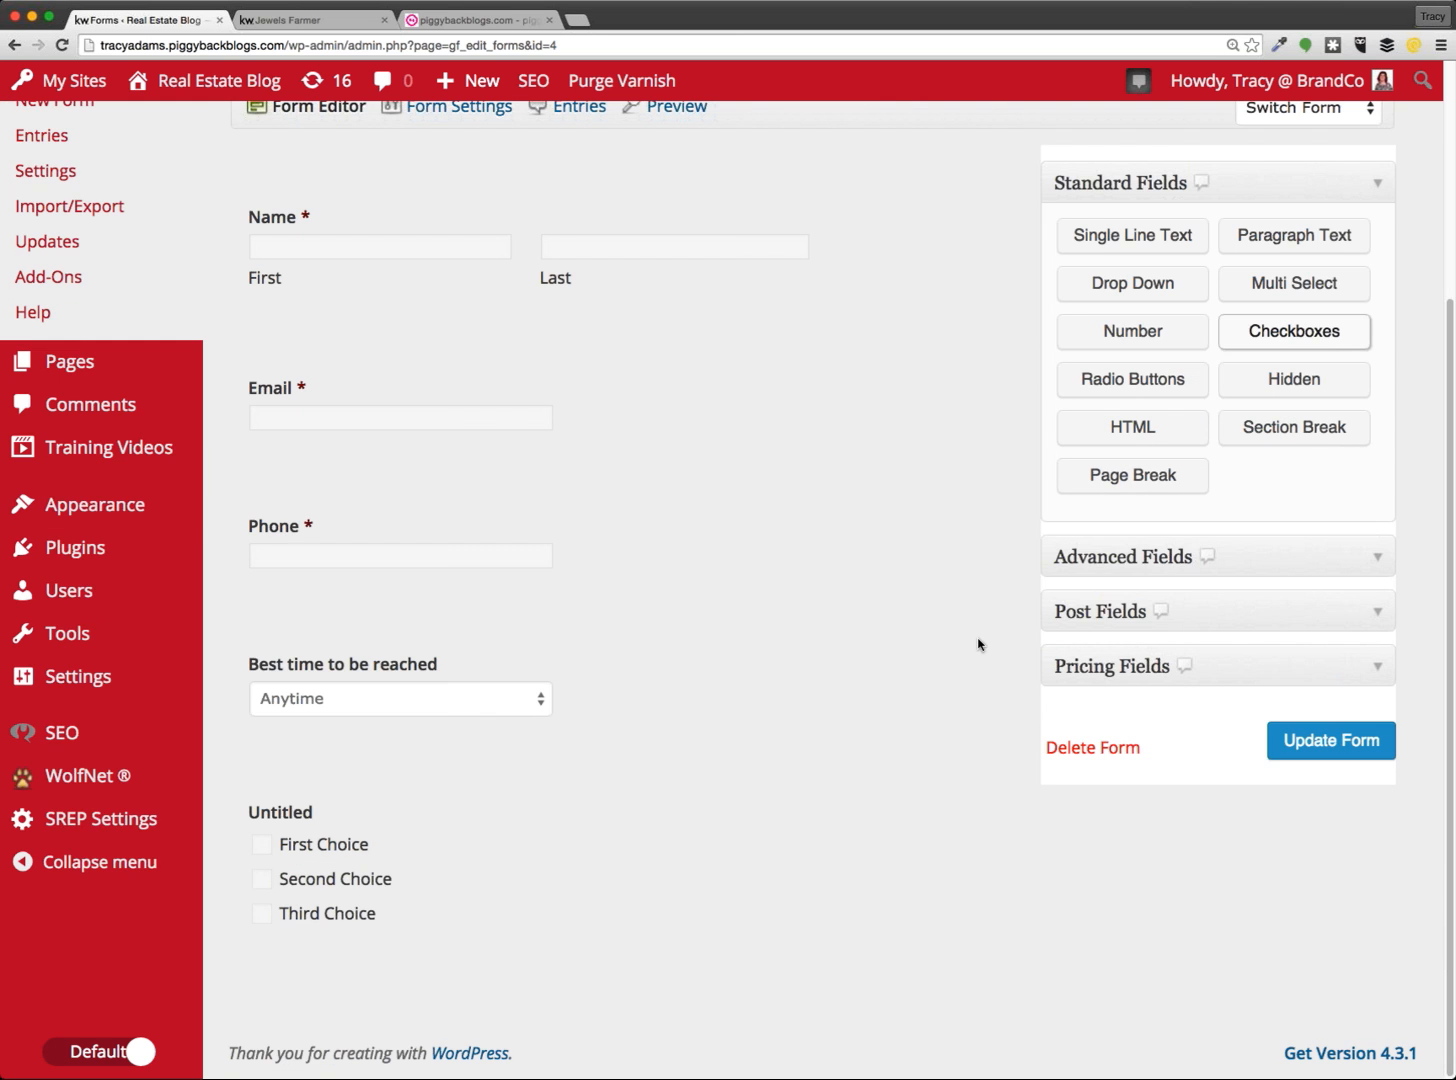
{"action": "left_click", "coordinate": [498, 876]}
{"action": "scroll", "coordinate": [595, 850], "scroll_direction": "down", "scroll_amount": 9}
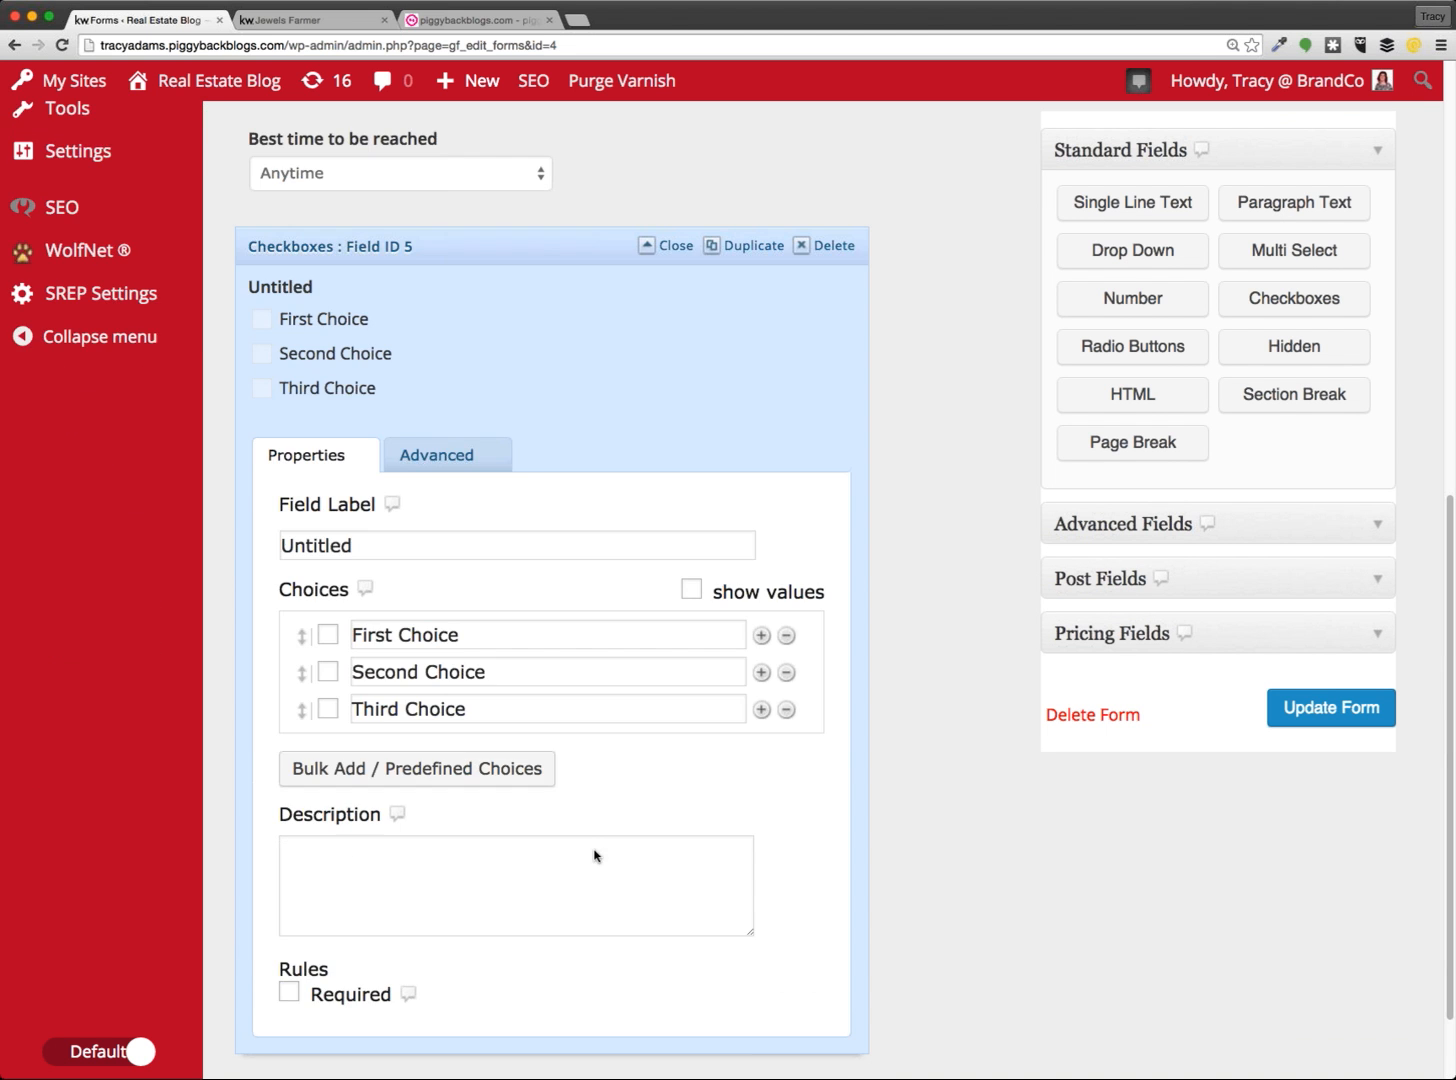
{"action": "scroll", "coordinate": [427, 503], "scroll_direction": "up", "scroll_amount": 8}
{"action": "scroll", "coordinate": [670, 661], "scroll_direction": "down", "scroll_amount": 4}
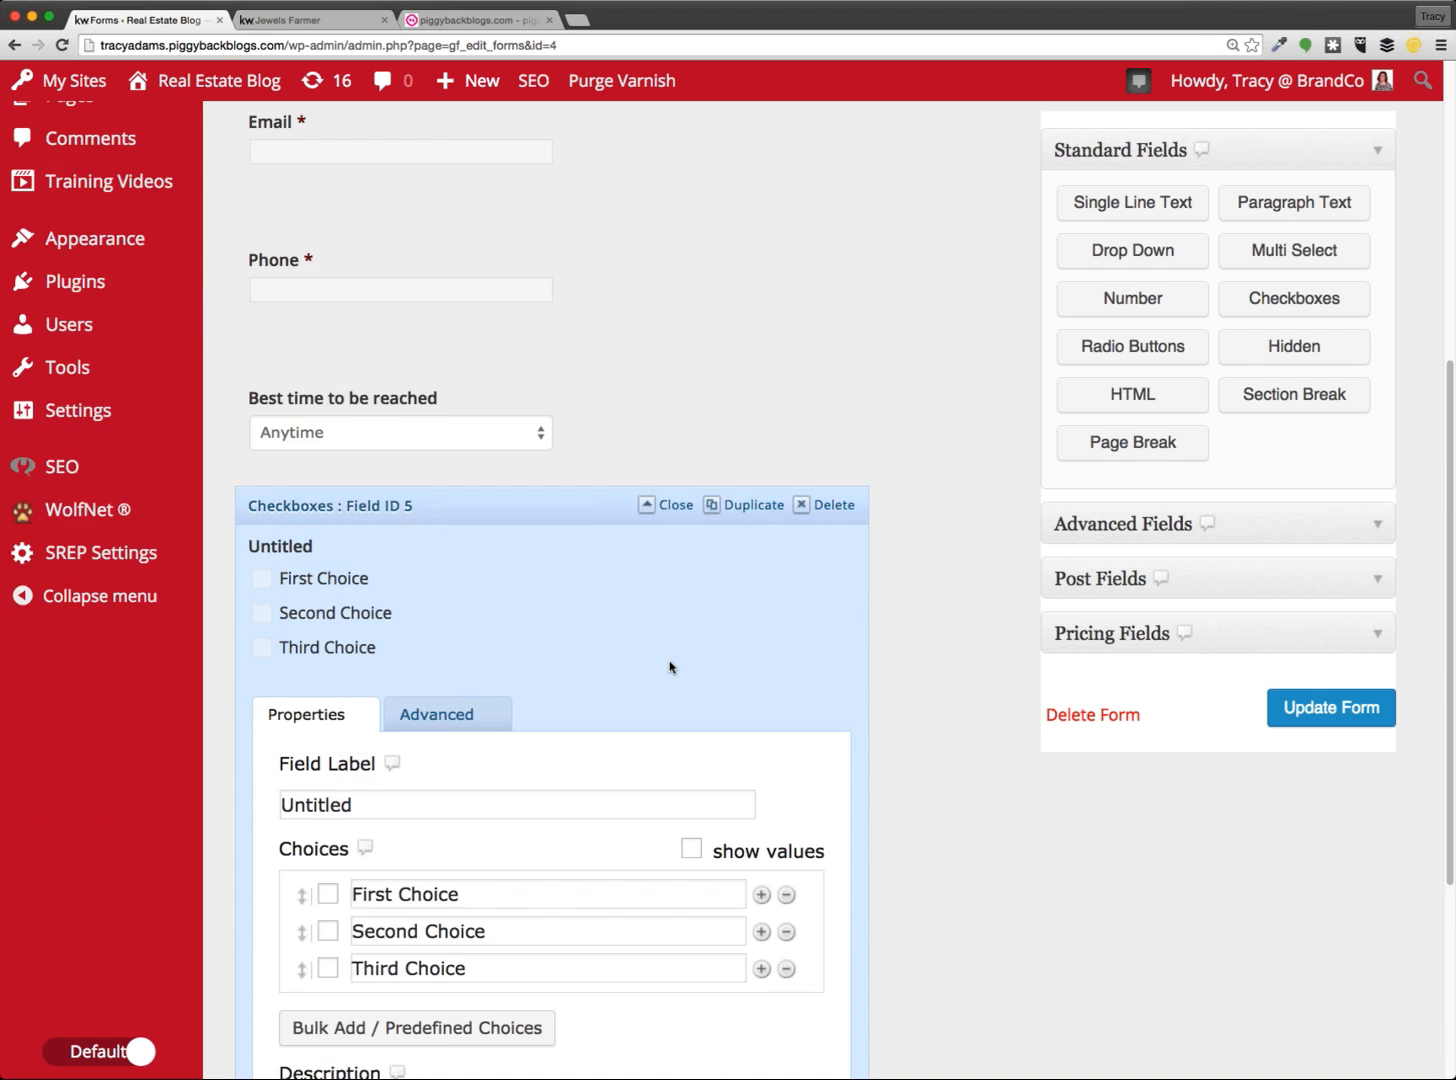
{"action": "key", "text": "super+a"}
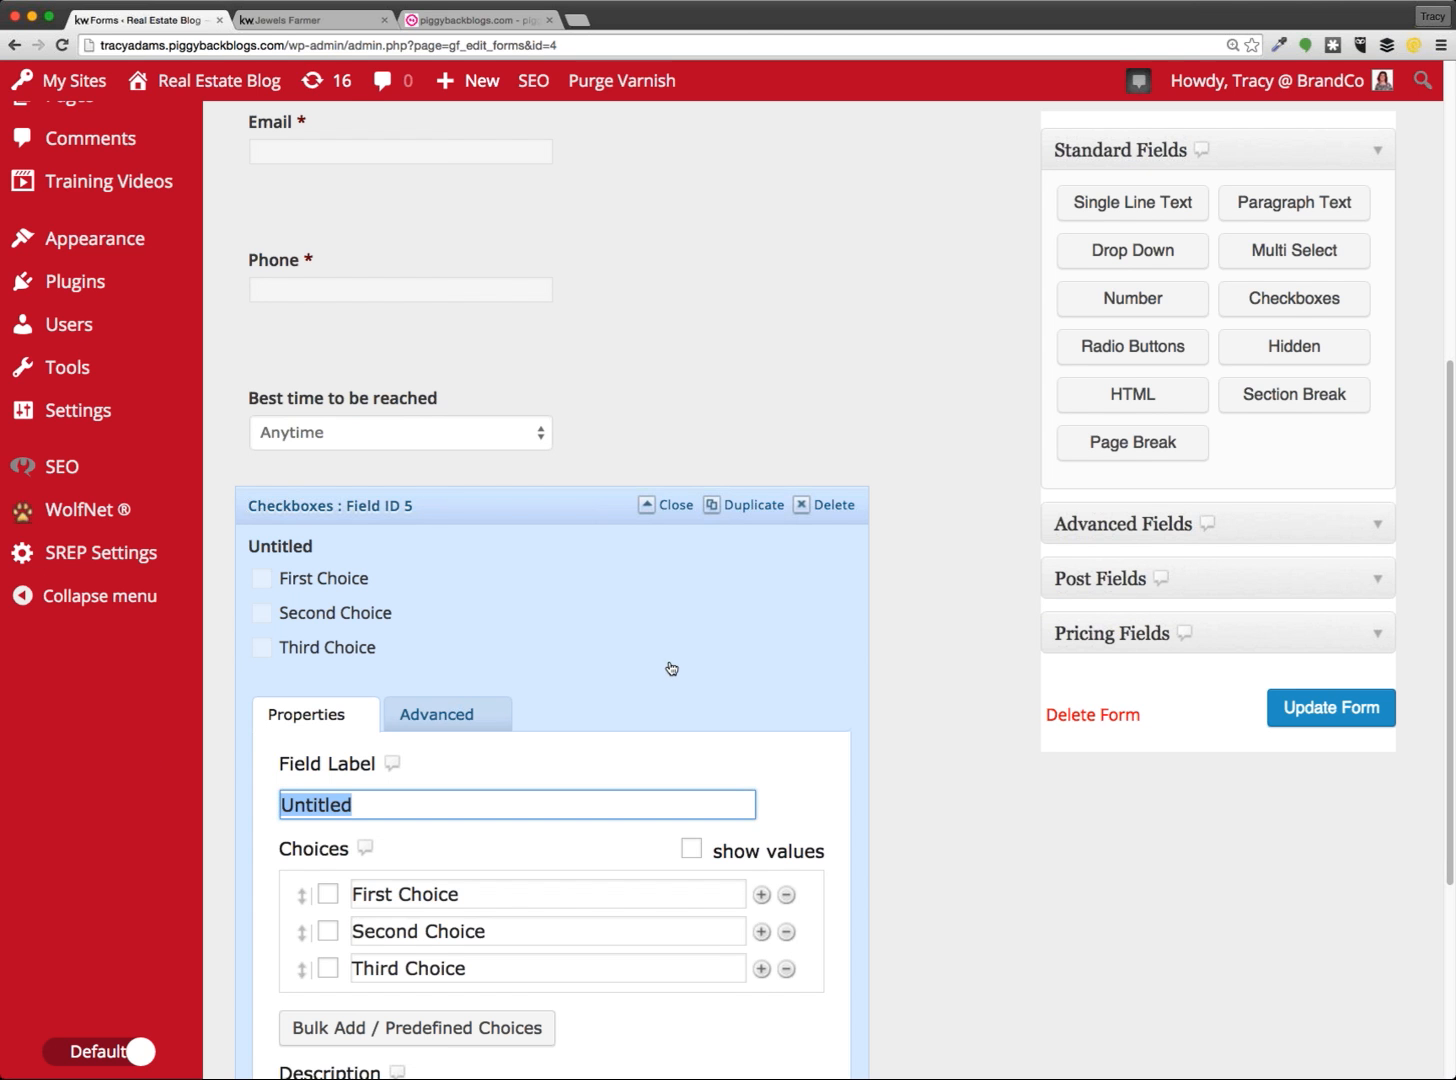
{"action": "left_click", "coordinate": [292, 24]}
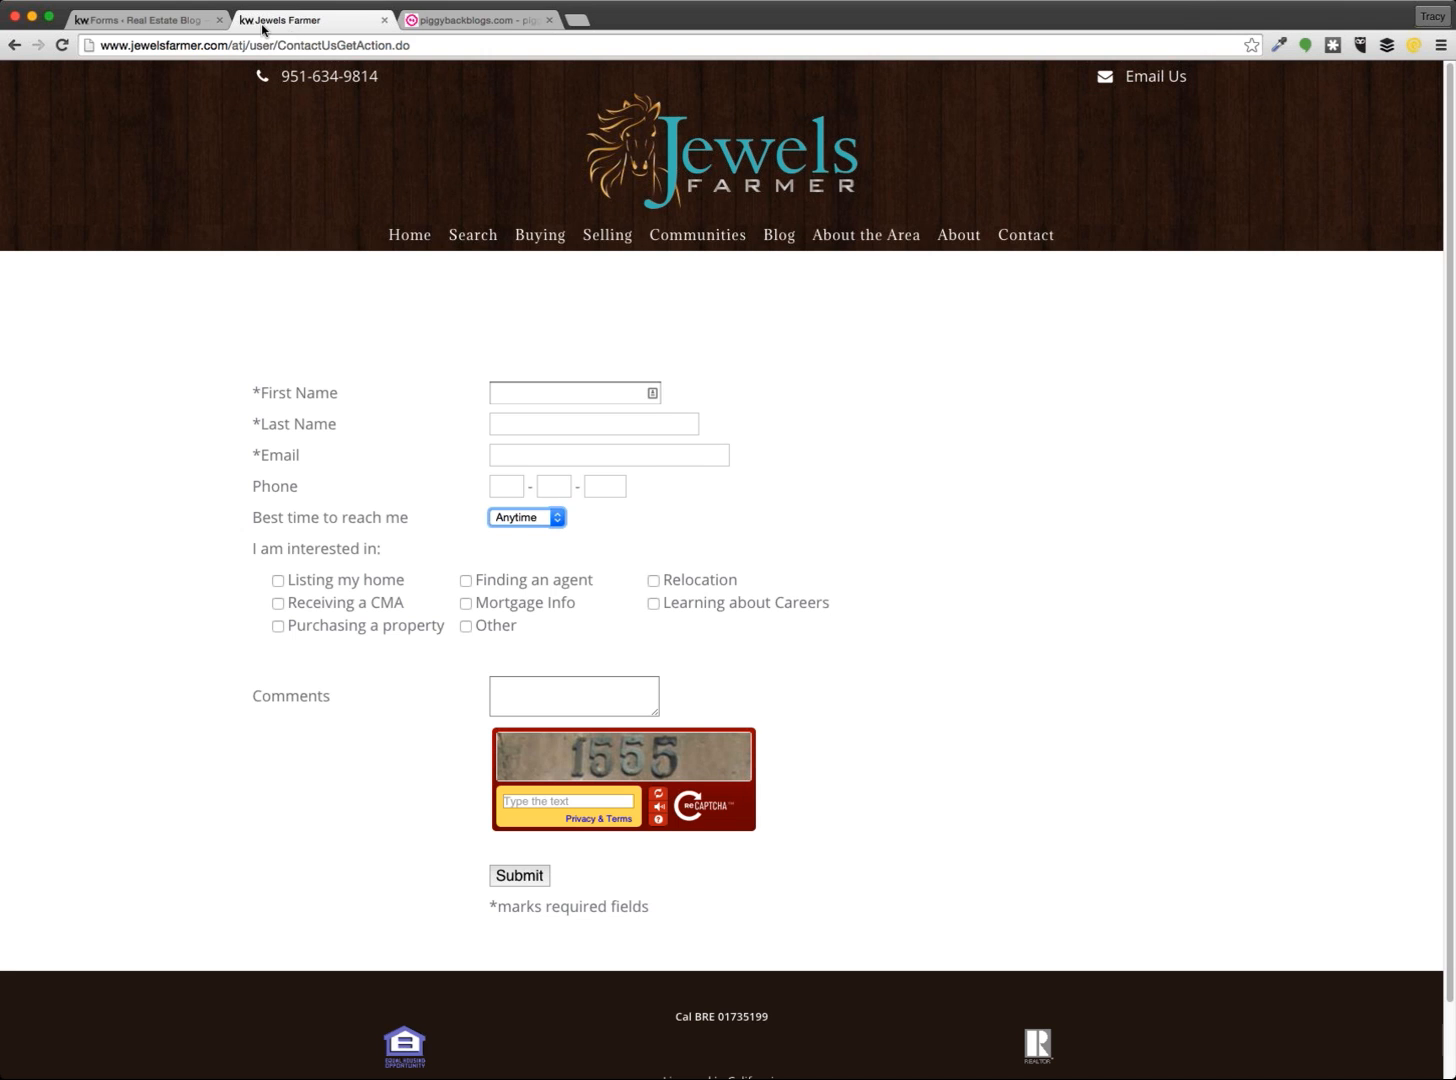
{"action": "left_click_drag", "start_coordinate": [261, 26], "coordinate": [404, 196]}
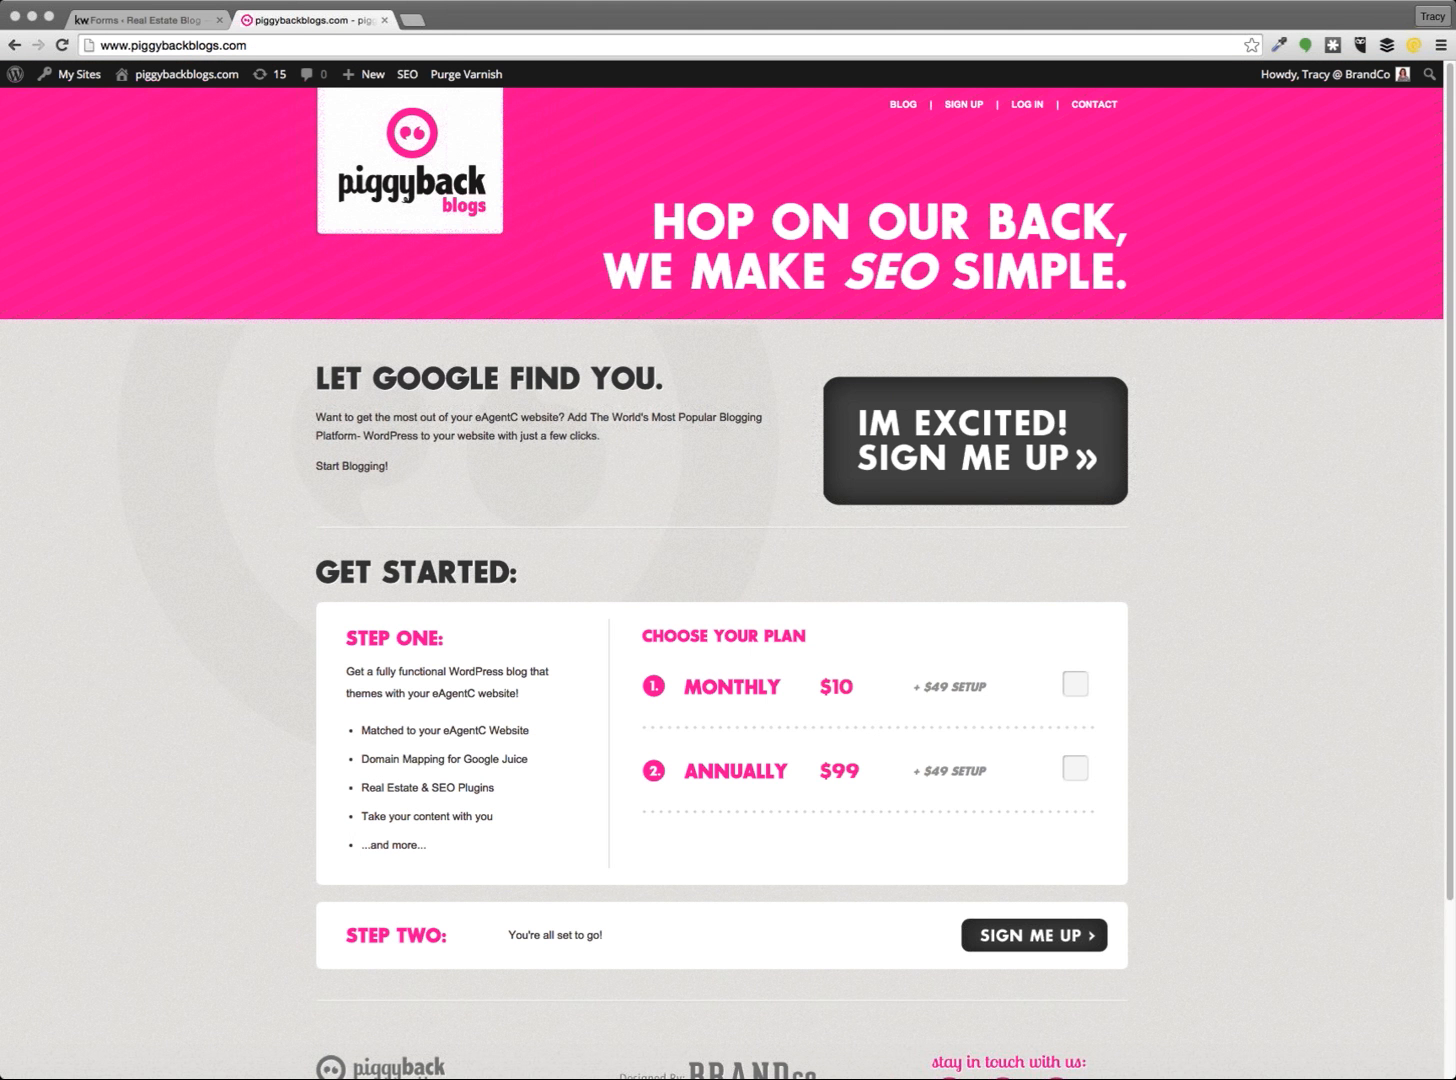
{"action": "left_click", "coordinate": [166, 12]}
{"action": "scroll", "coordinate": [990, 885], "scroll_direction": "down", "scroll_amount": 3}
{"action": "left_click", "coordinate": [433, 648]}
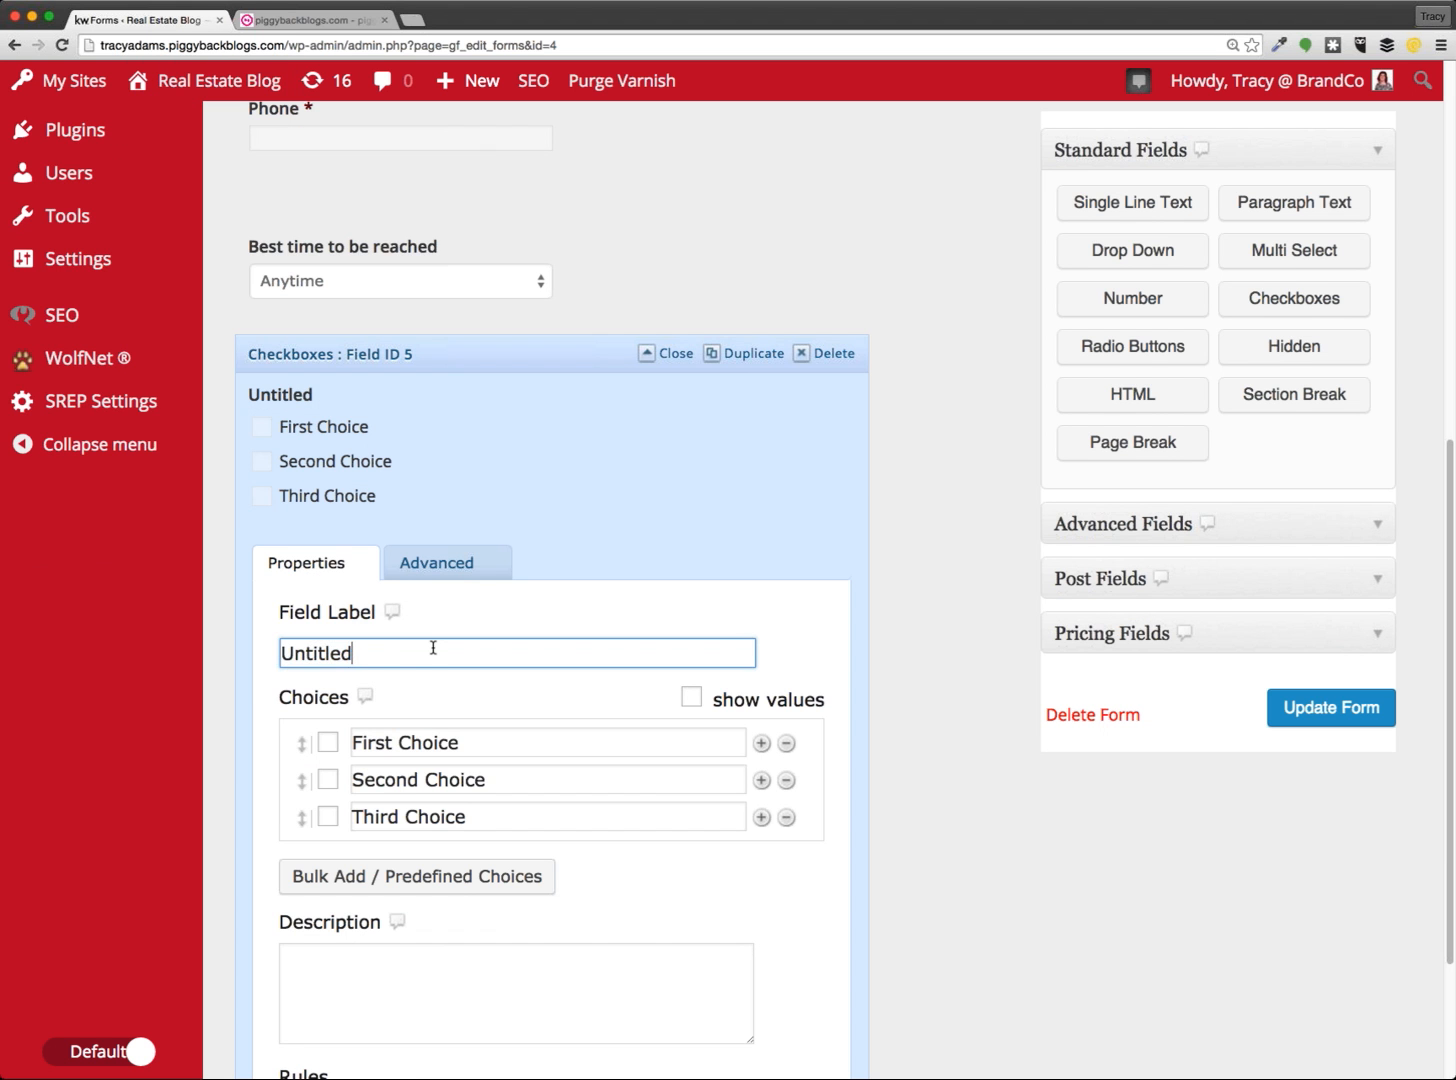
Label the checkboxes 'I am interested in' with choices Listing my home, Finding an agent, Relocation
{"action": "double_click", "coordinate": [433, 648]}
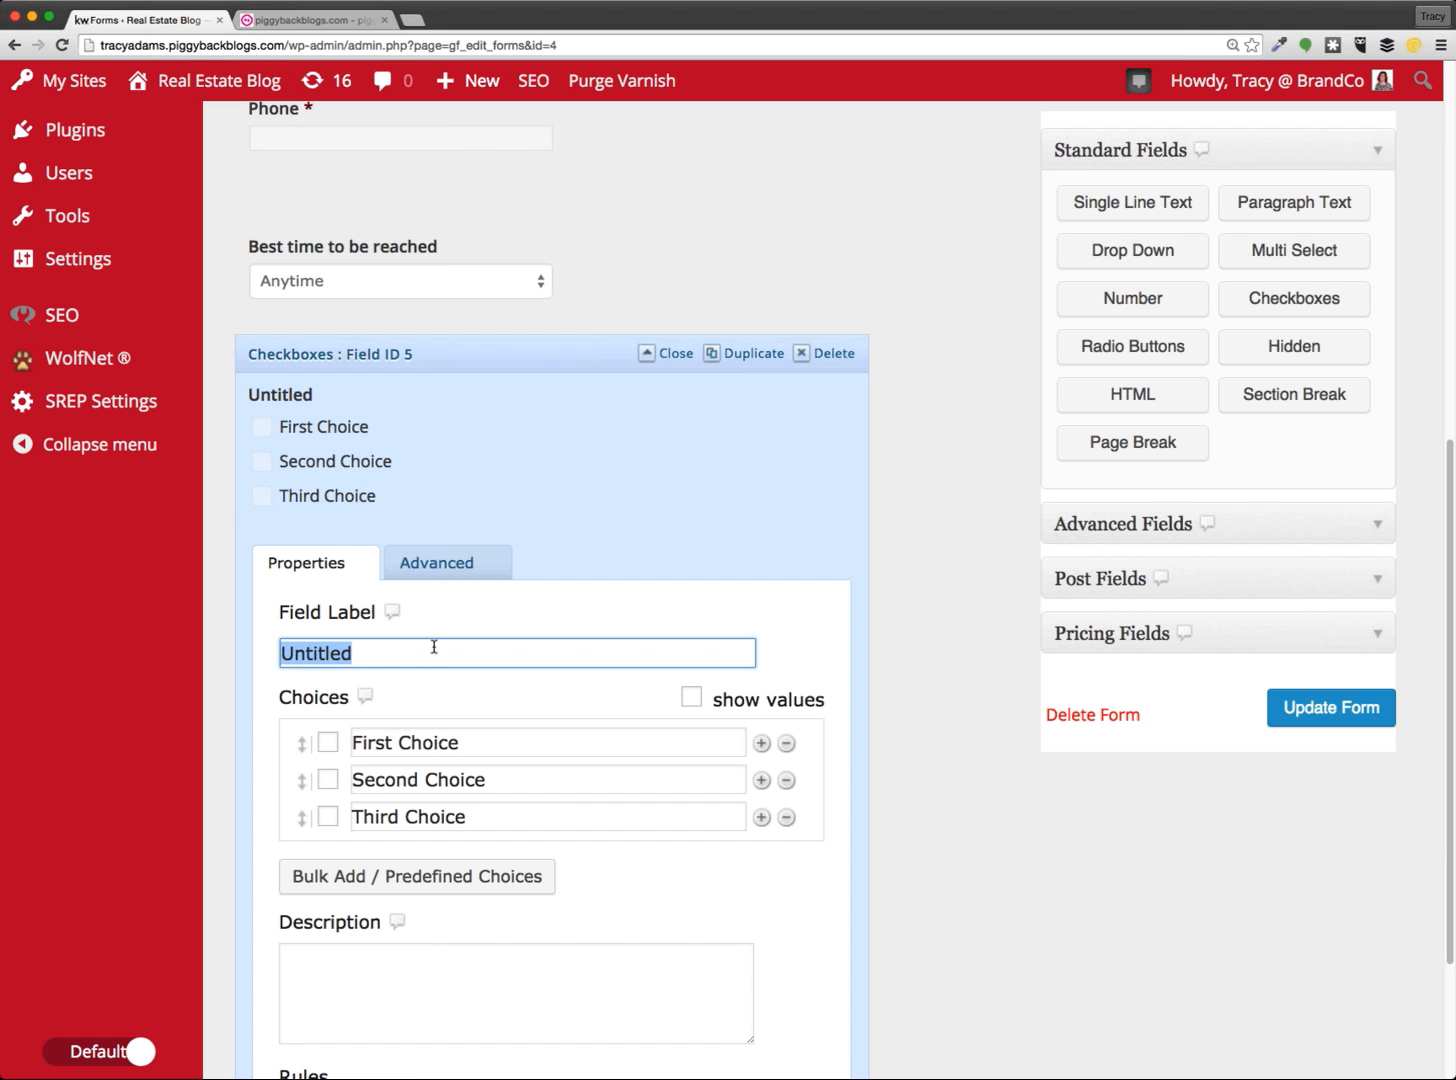
{"action": "type", "text": "I am interested in"}
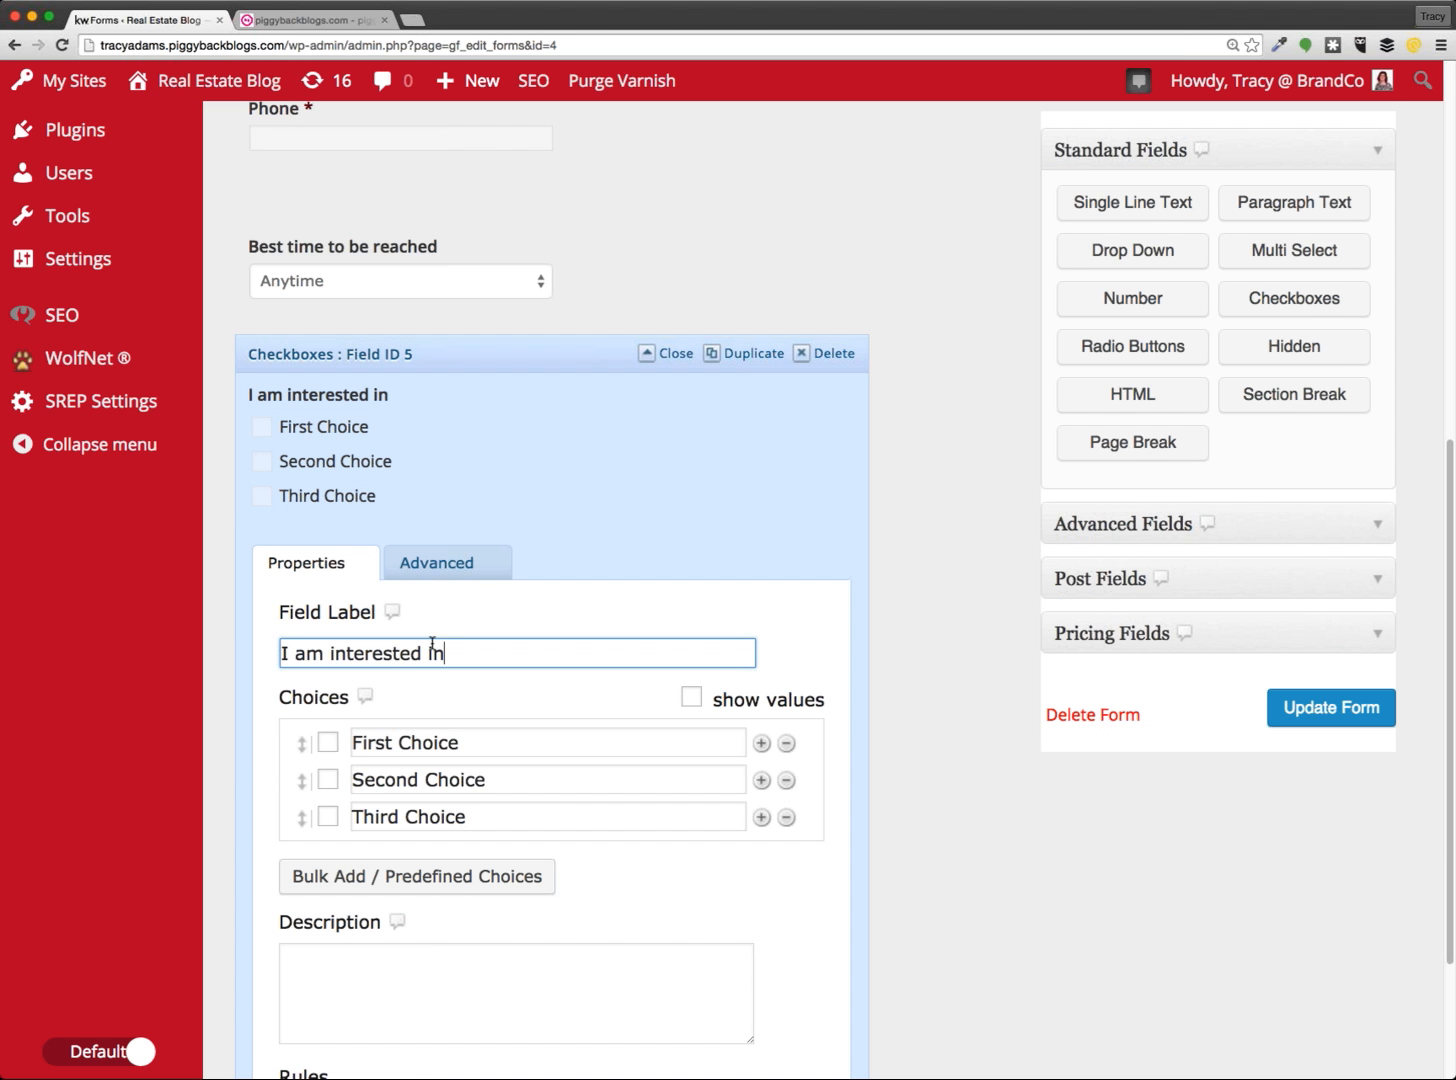
{"action": "triple_click", "coordinate": [489, 748]}
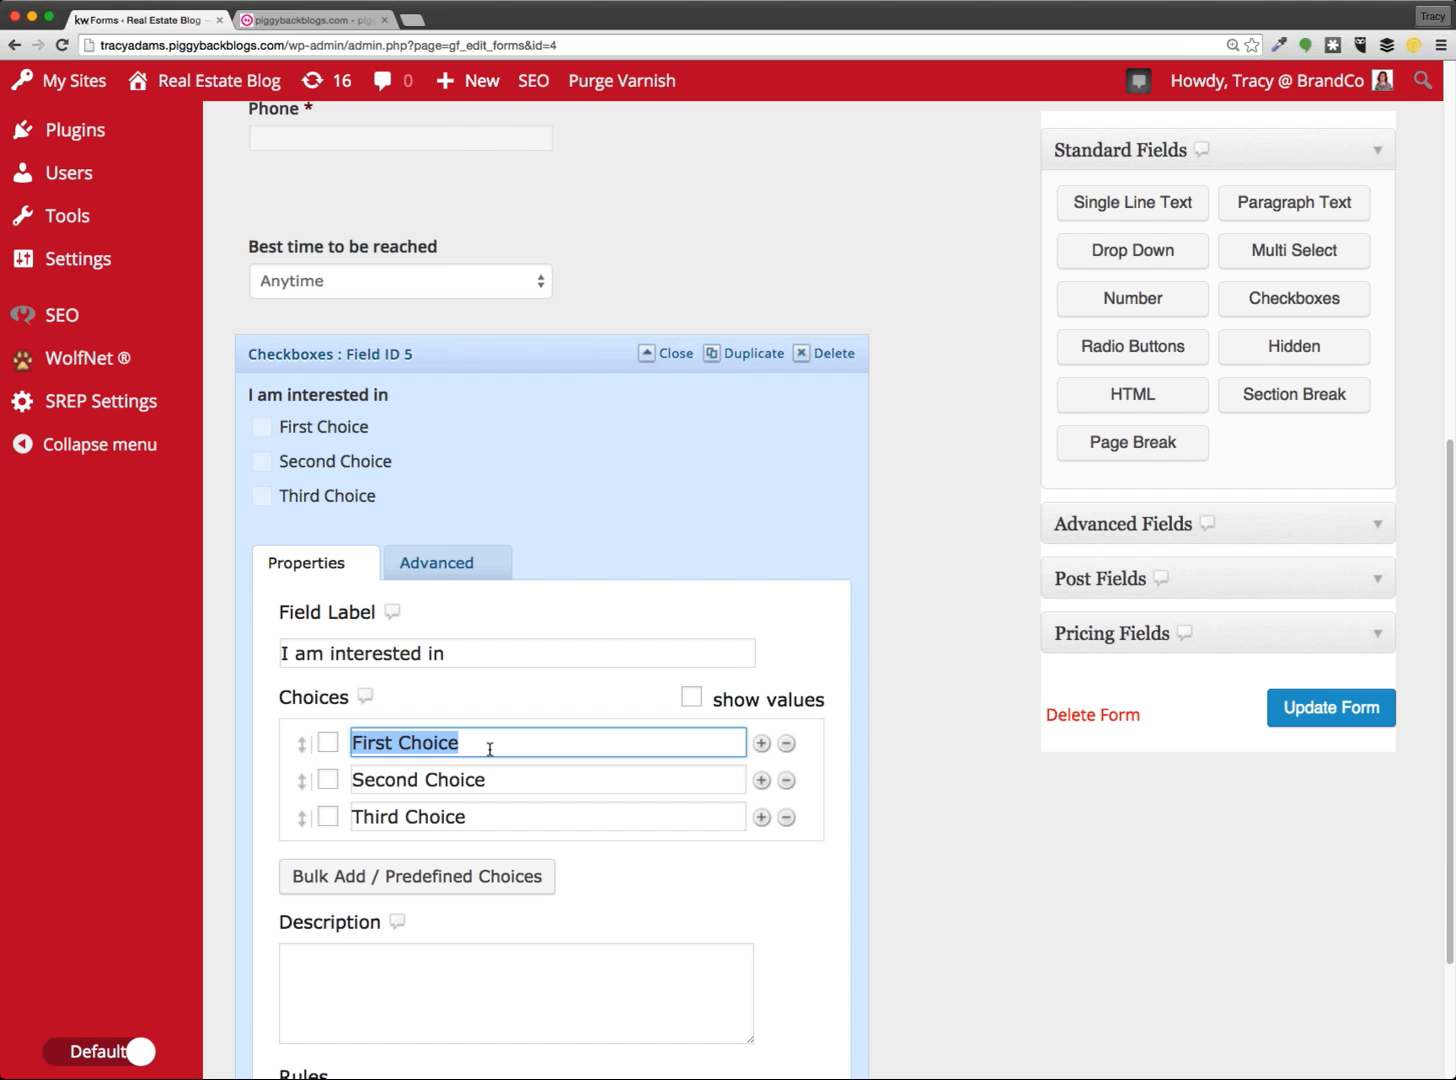
{"action": "type", "text": "Listing my hoe"}
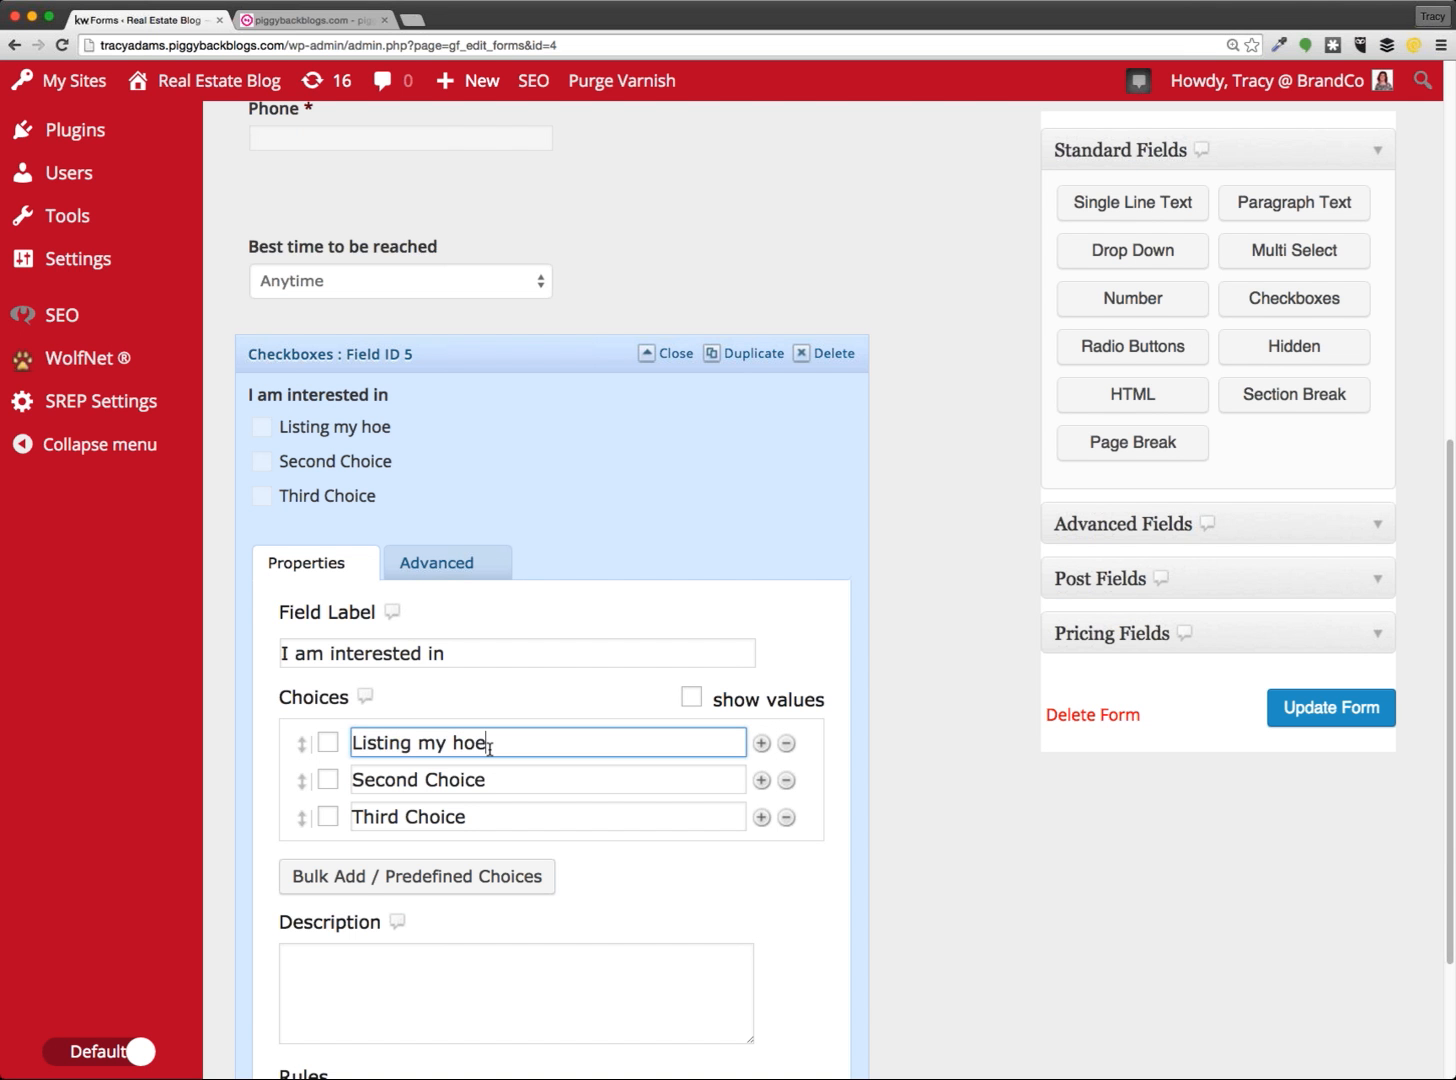
{"action": "key", "text": "BackSpace"}
{"action": "type", "text": "me"}
{"action": "triple_click", "coordinate": [500, 783]}
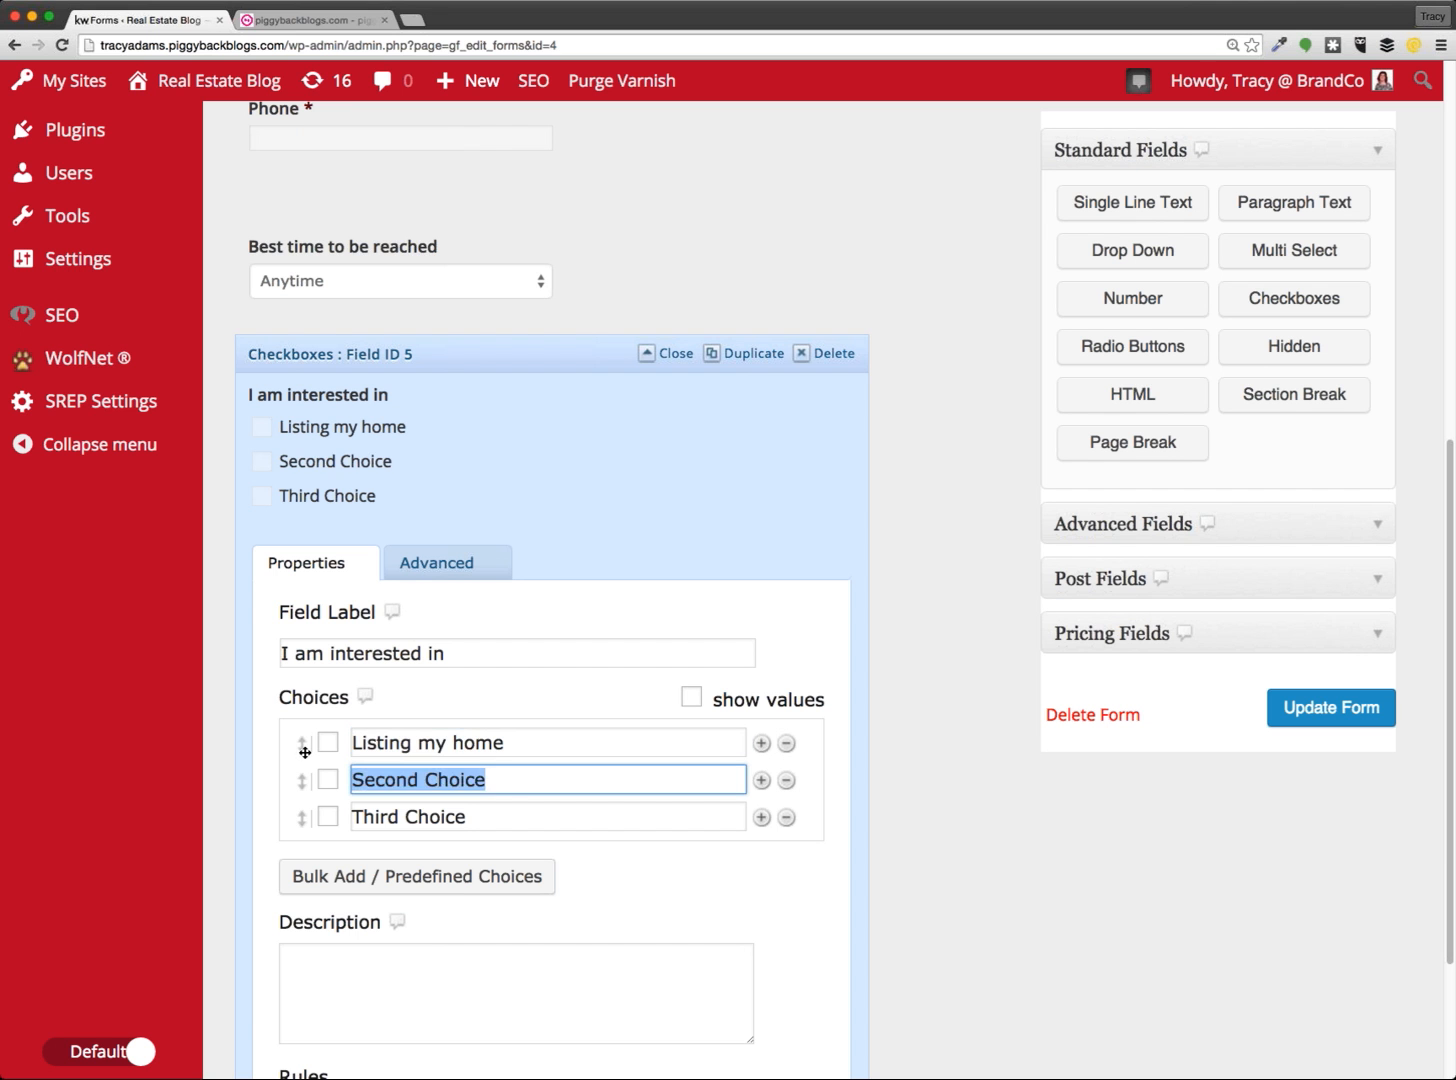
{"action": "key", "text": "BackSpace"}
{"action": "type", "text": "Finding an agent"}
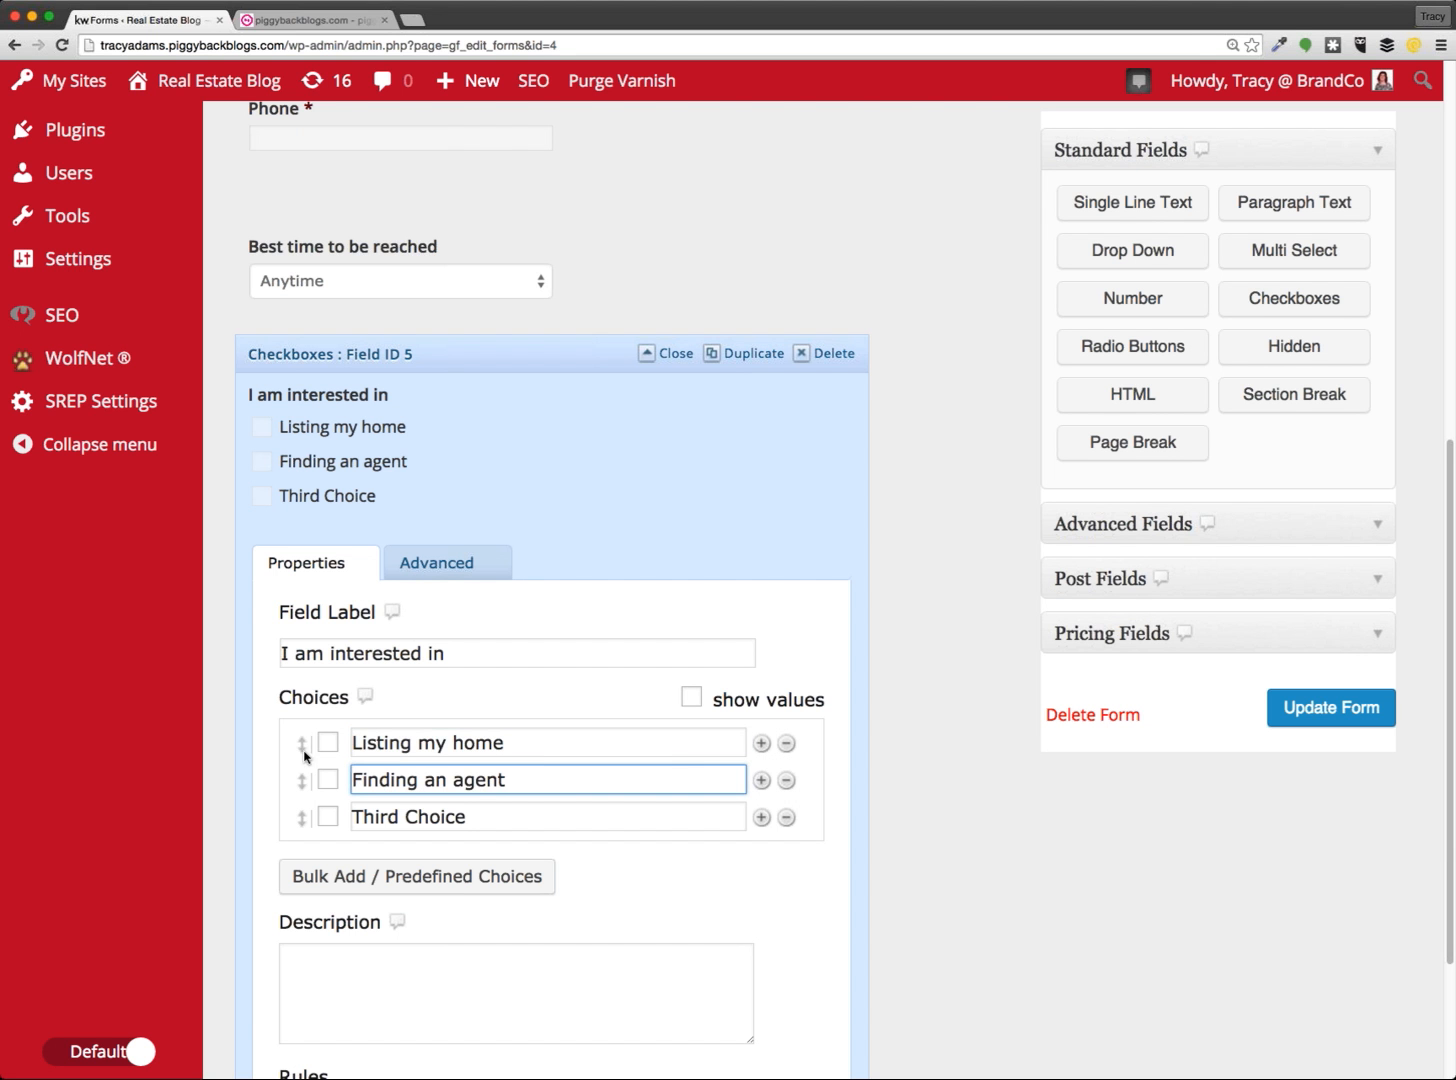
{"action": "triple_click", "coordinate": [407, 817]}
{"action": "type", "text": "Relocation"}
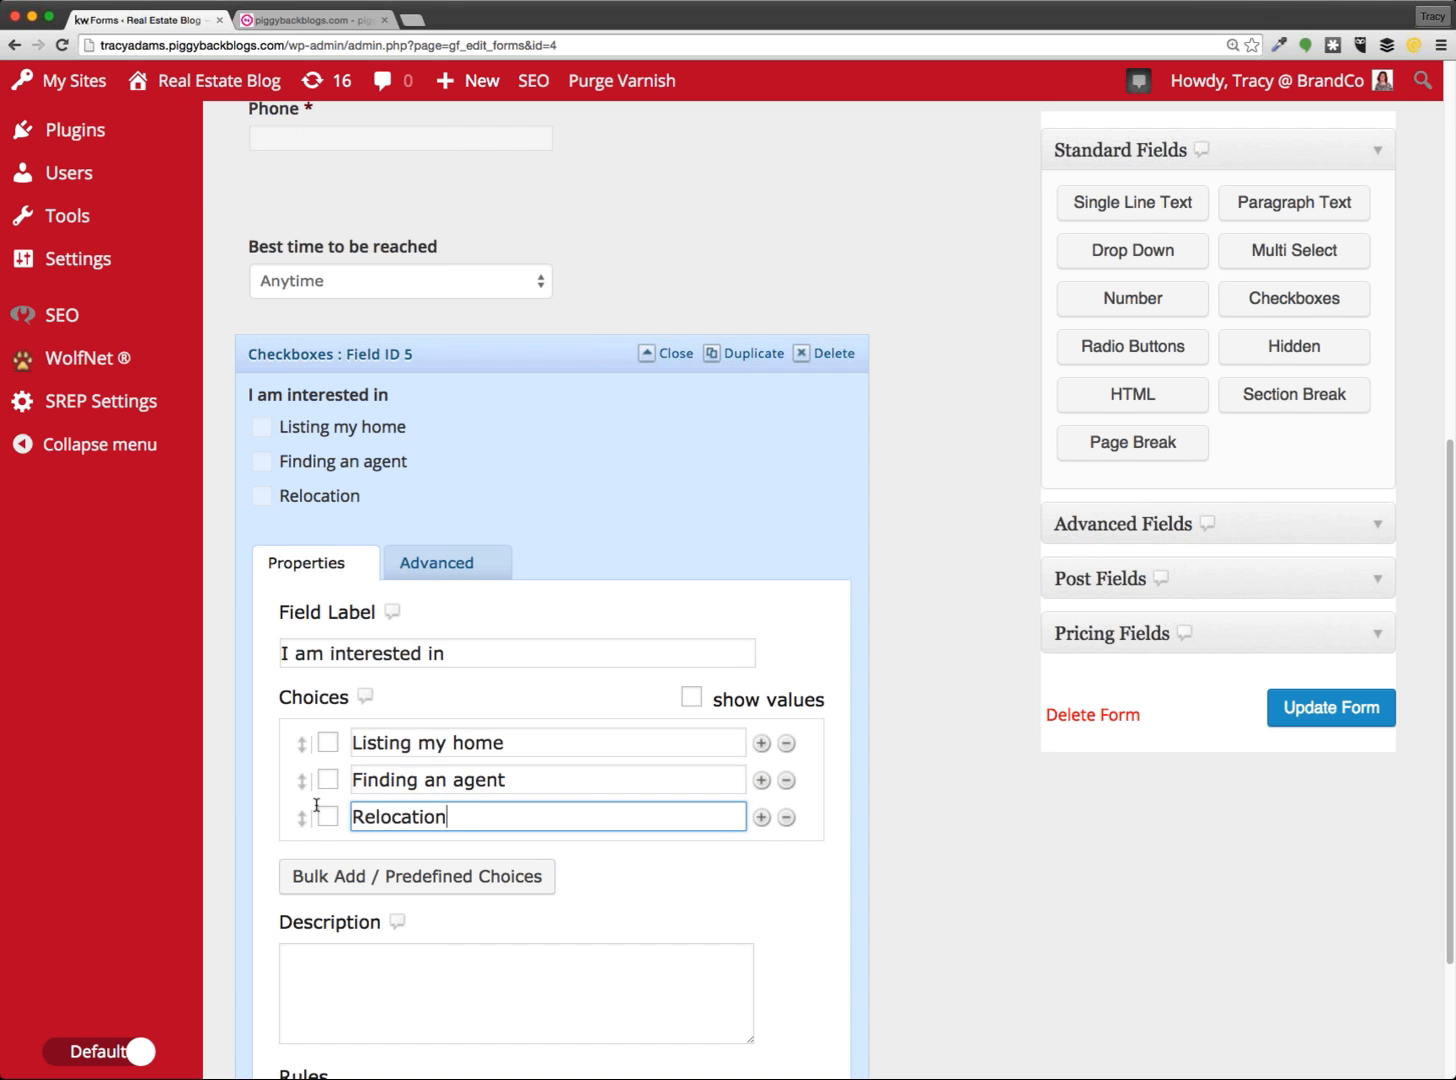
Add a fourth choice, 'Purchasing a property'
{"action": "left_click", "coordinate": [761, 817]}
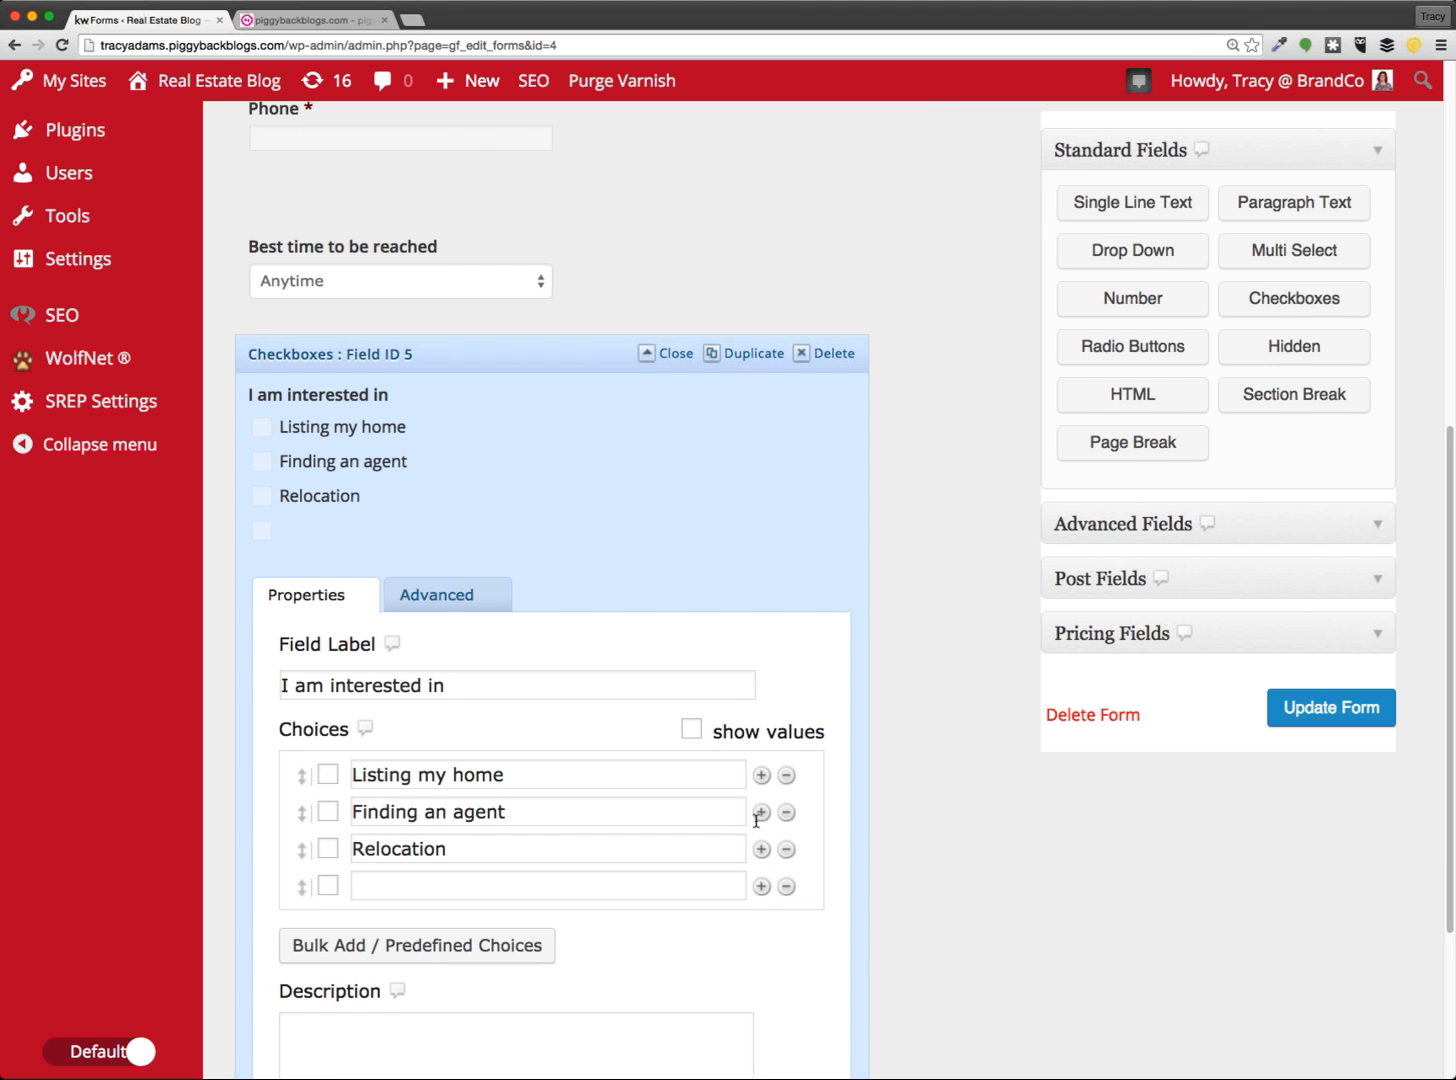
{"action": "left_click", "coordinate": [513, 884]}
{"action": "scroll", "coordinate": [505, 860], "scroll_direction": "down", "scroll_amount": 1}
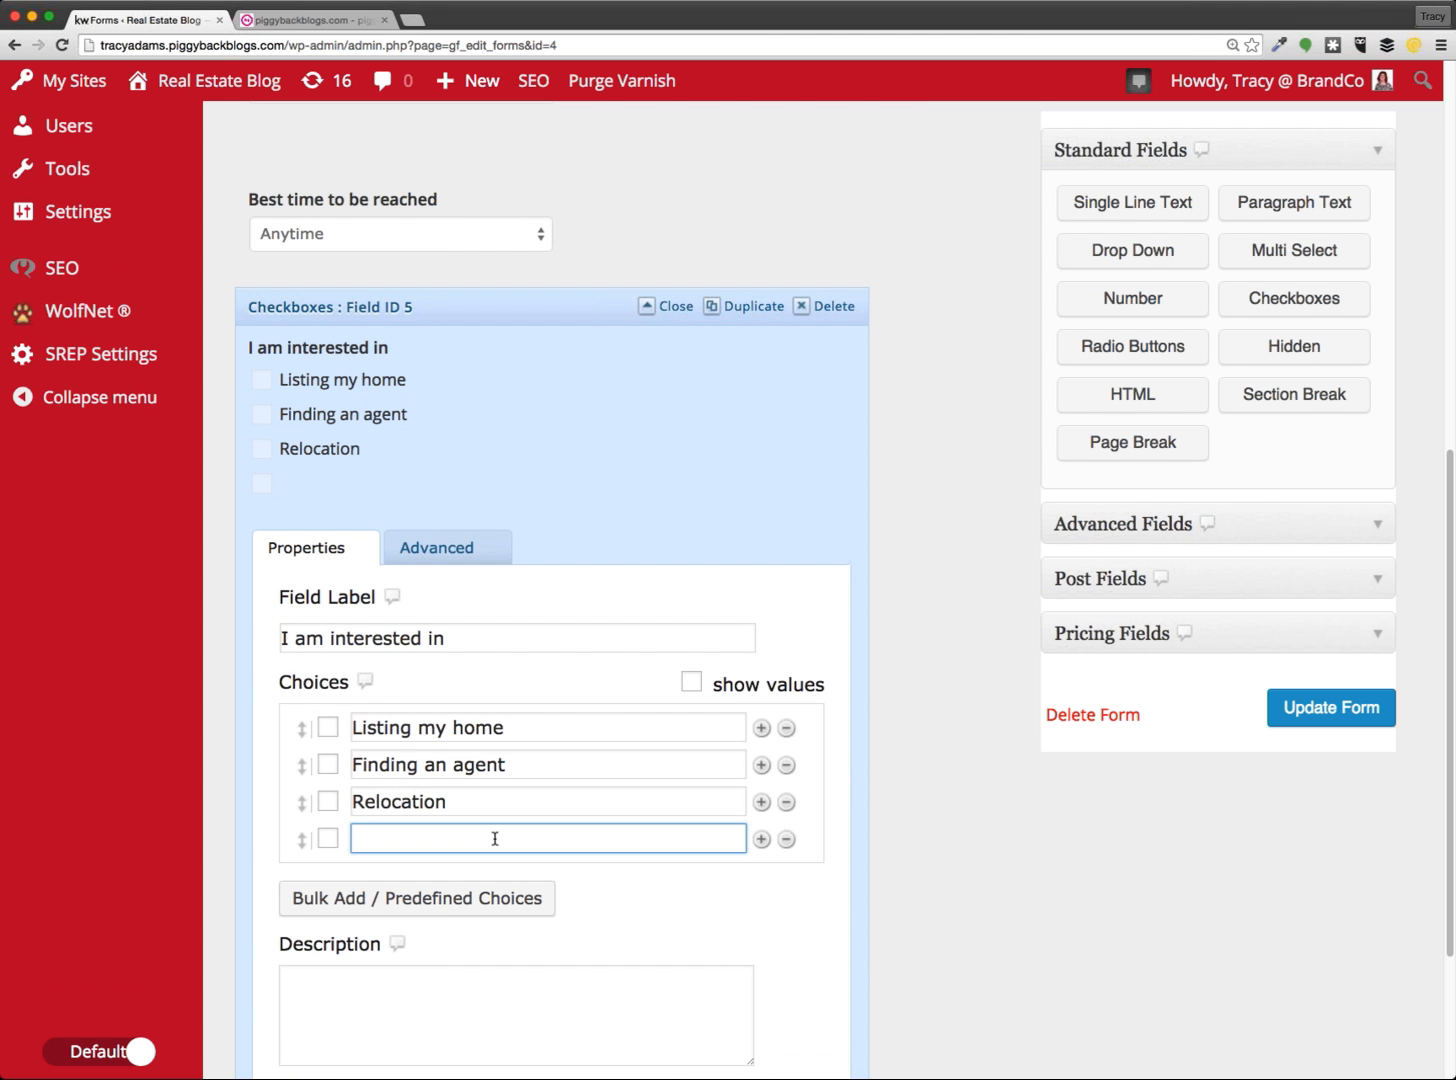
{"action": "type", "text": "Purchasing a prop"}
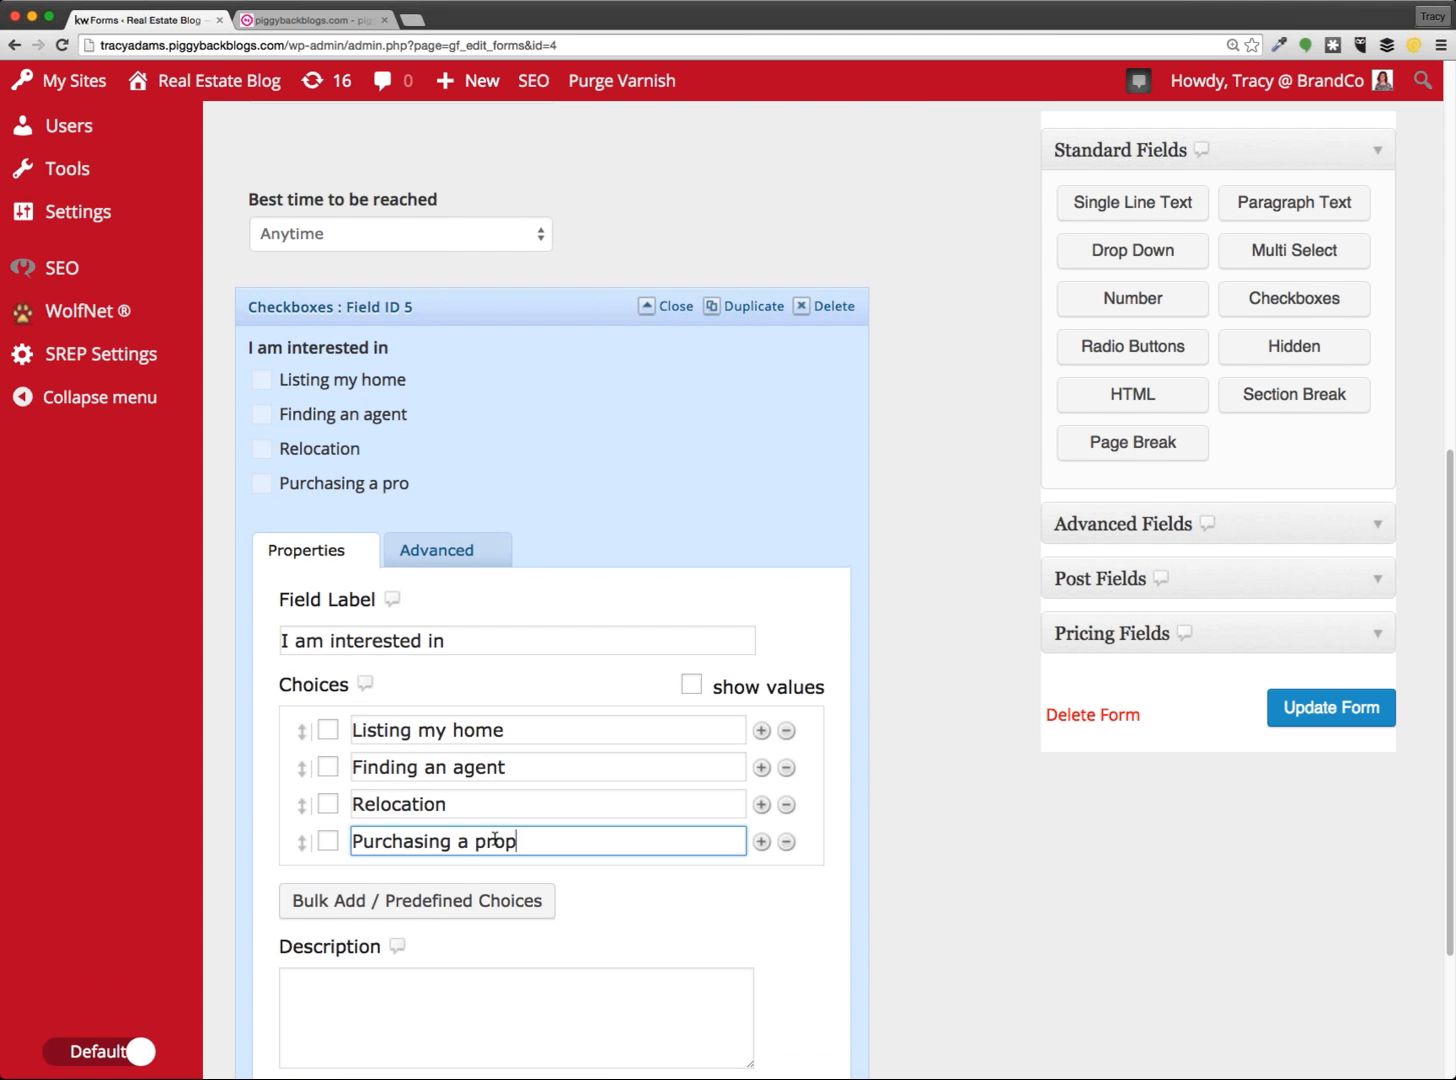
{"action": "type", "text": "erty"}
{"action": "left_click", "coordinate": [725, 915]}
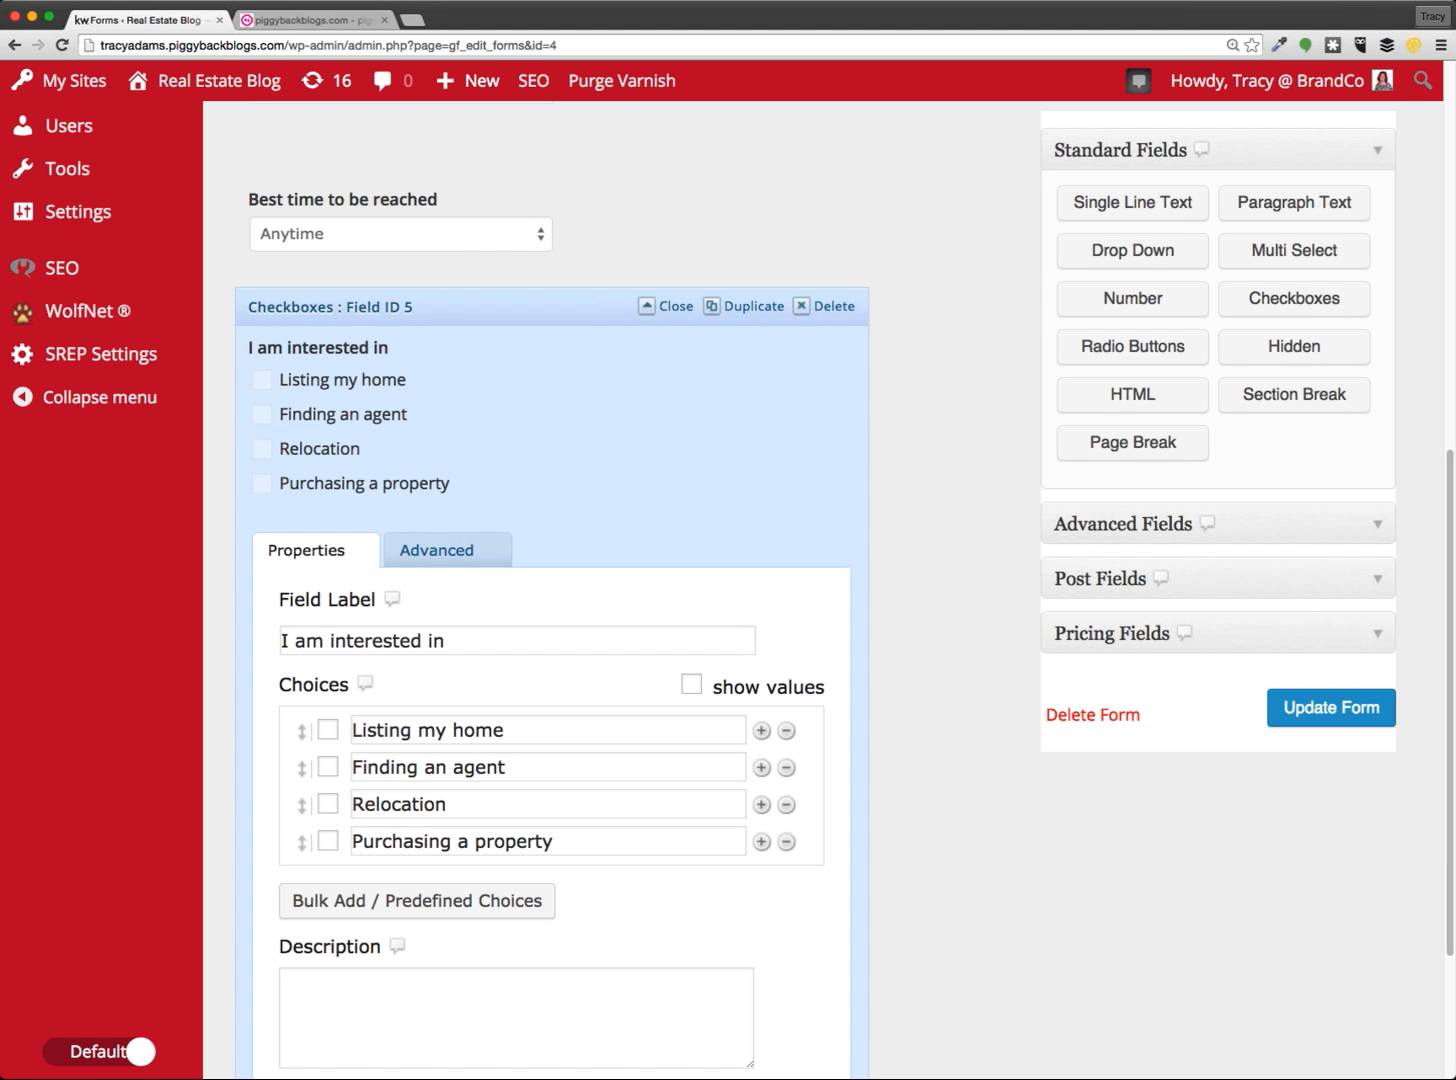
{"action": "left_click_drag", "start_coordinate": [702, 1], "coordinate": [631, 17]}
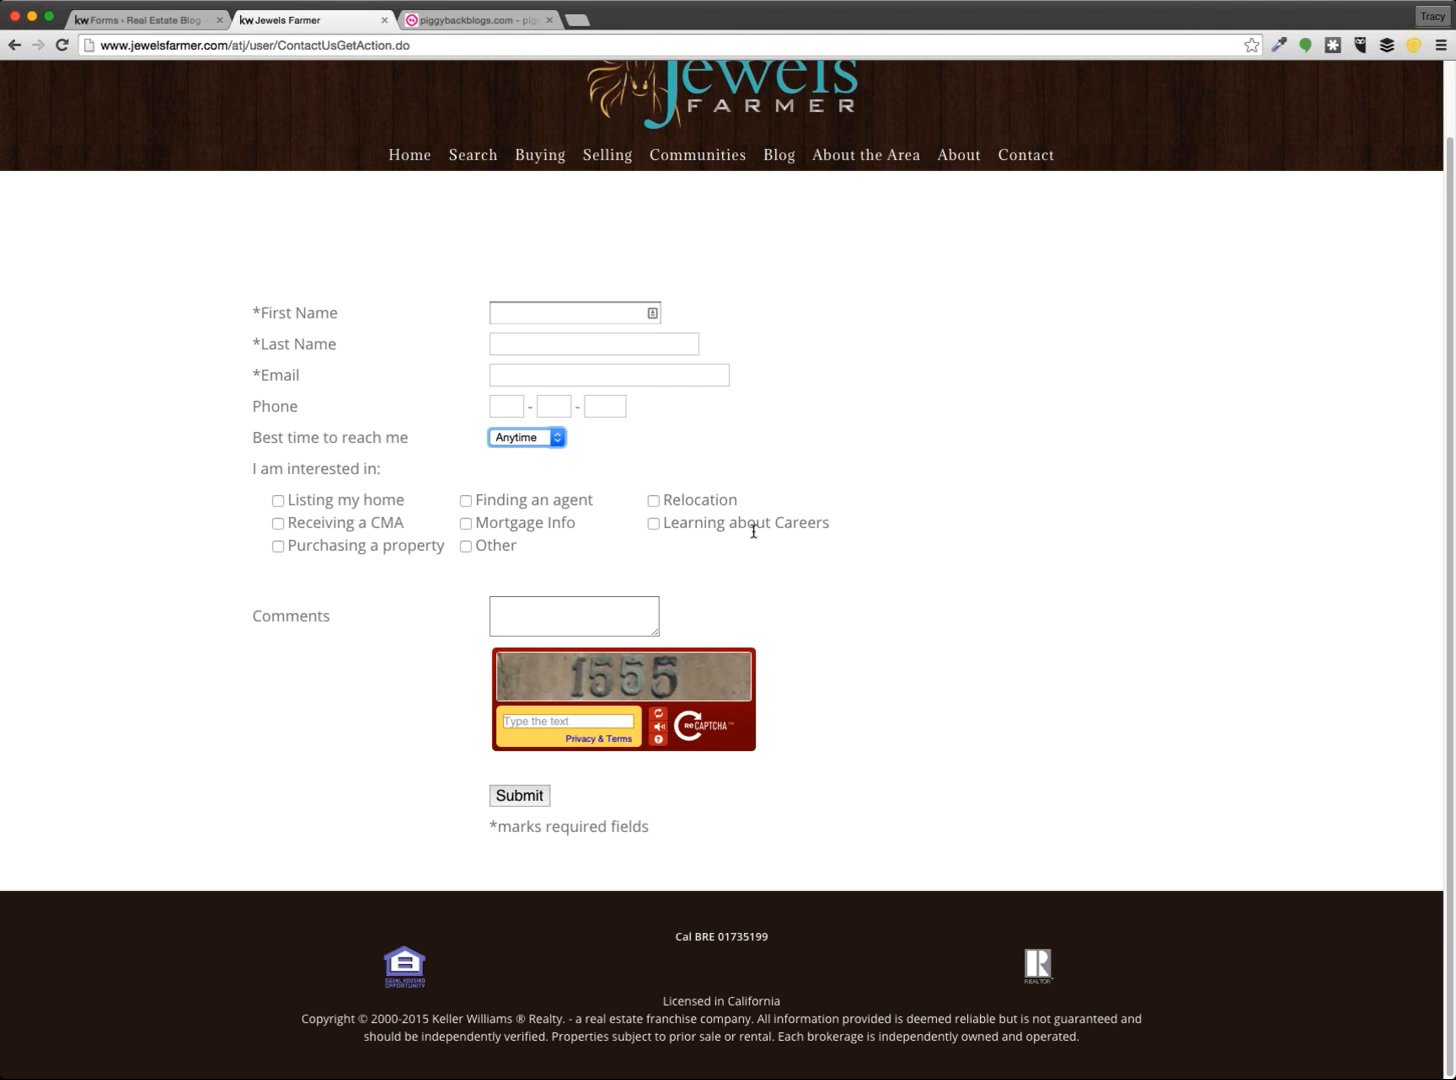
{"action": "left_click", "coordinate": [125, 20]}
{"action": "scroll", "coordinate": [713, 745], "scroll_direction": "down", "scroll_amount": 2}
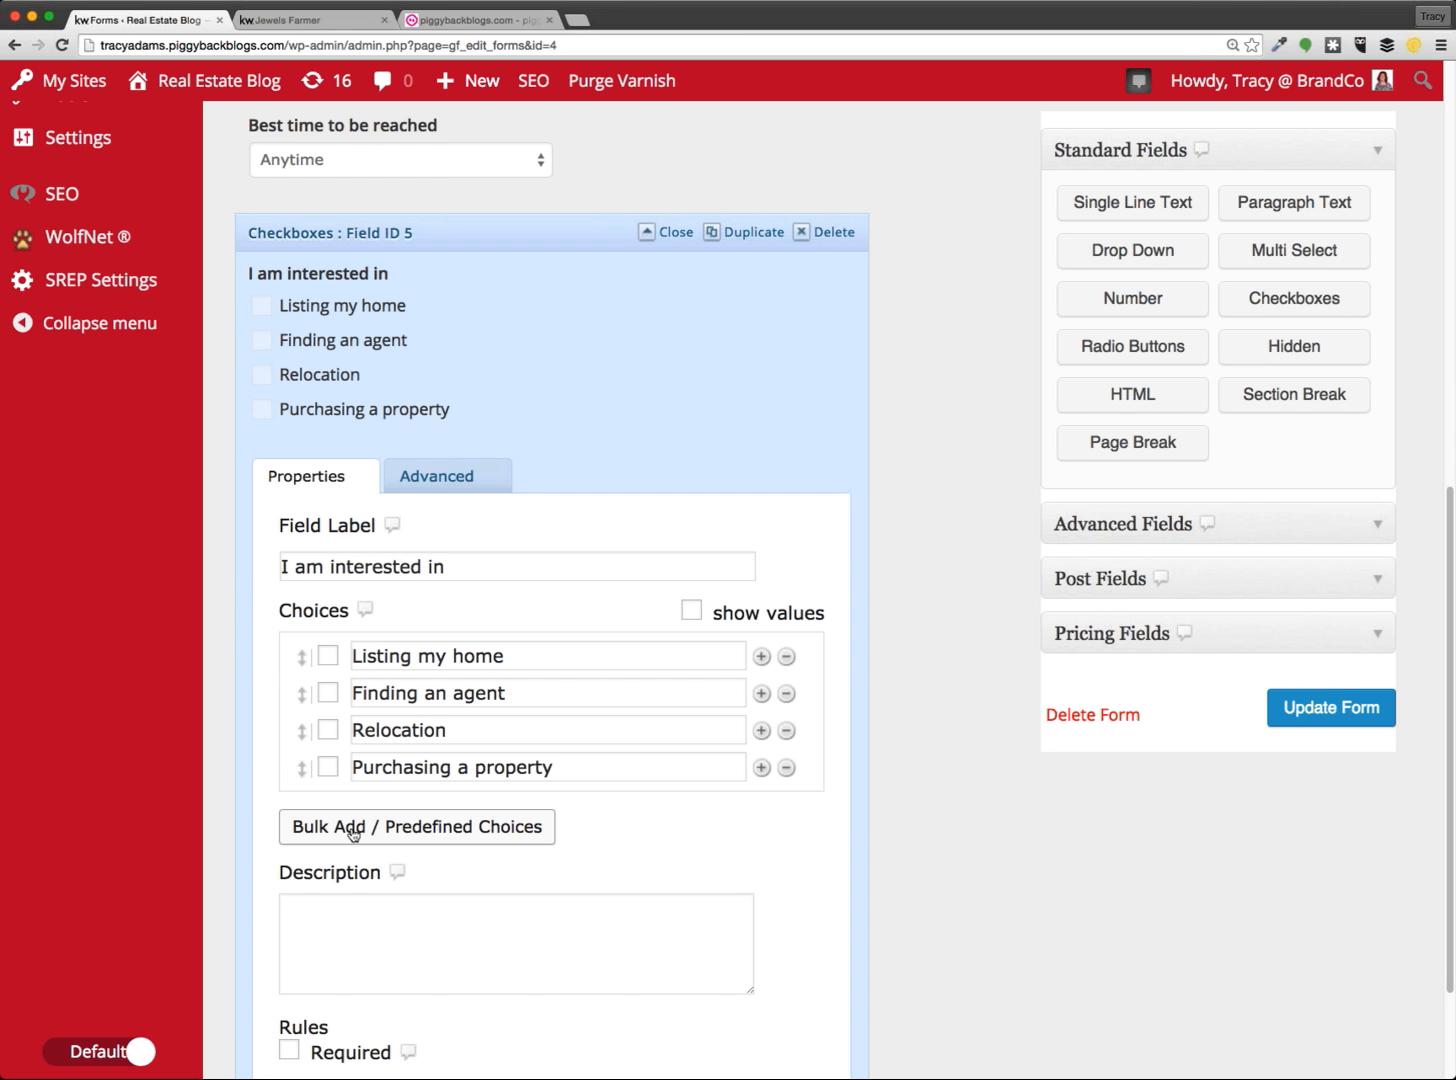
{"action": "scroll", "coordinate": [352, 834], "scroll_direction": "down", "scroll_amount": 1}
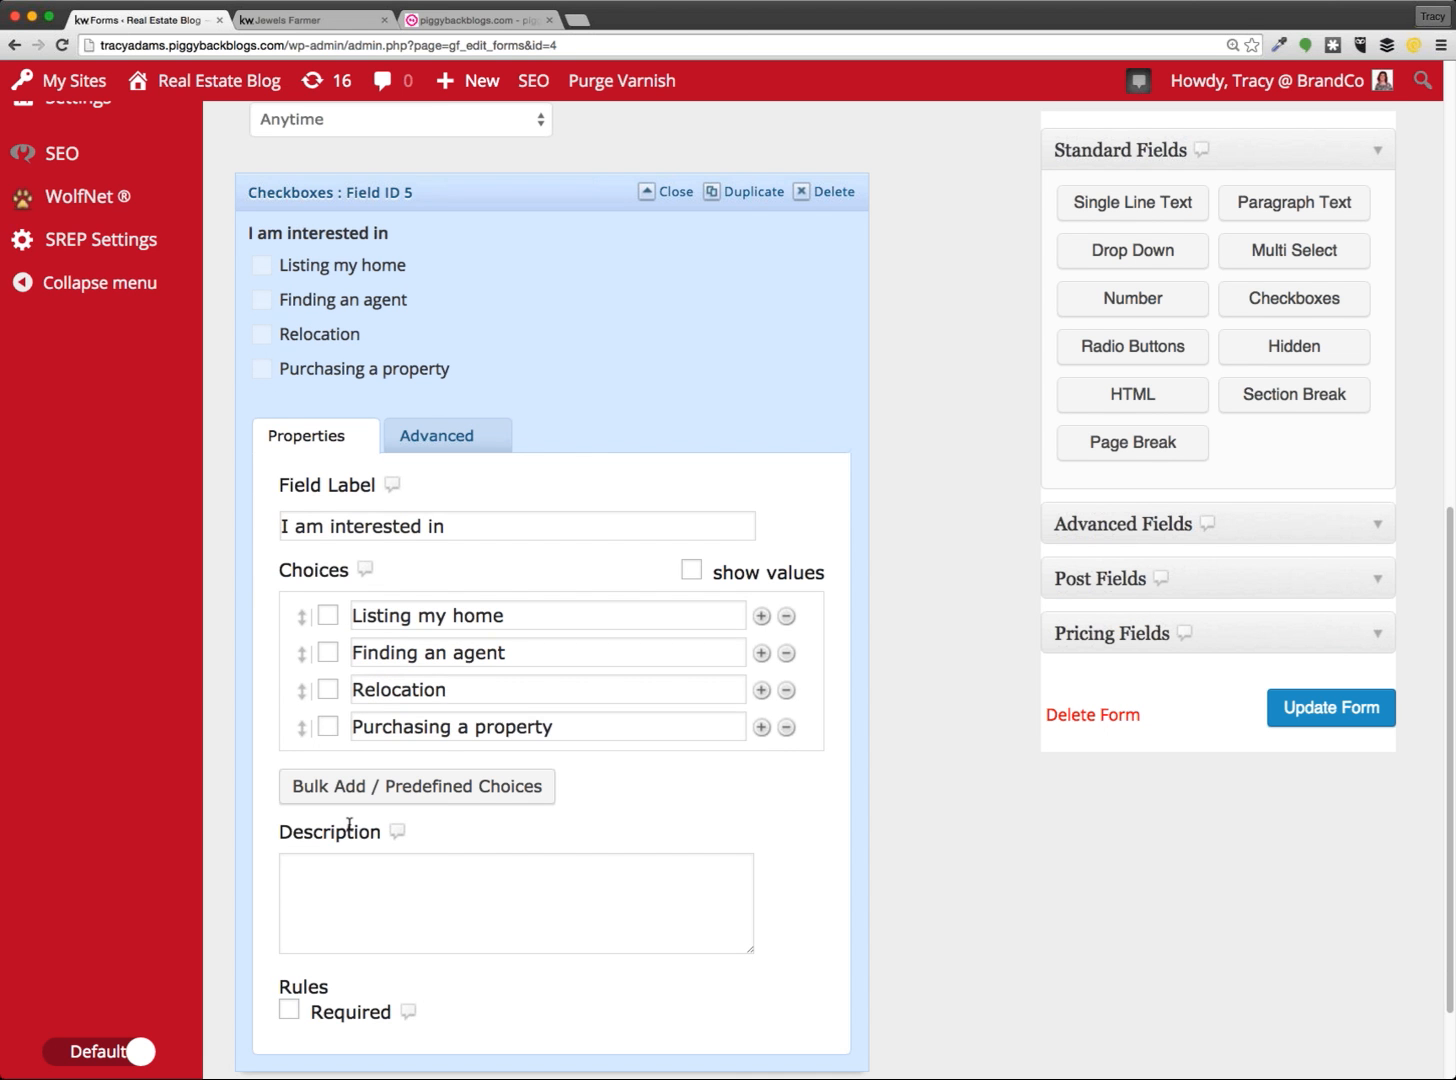
{"action": "left_click", "coordinate": [455, 795]}
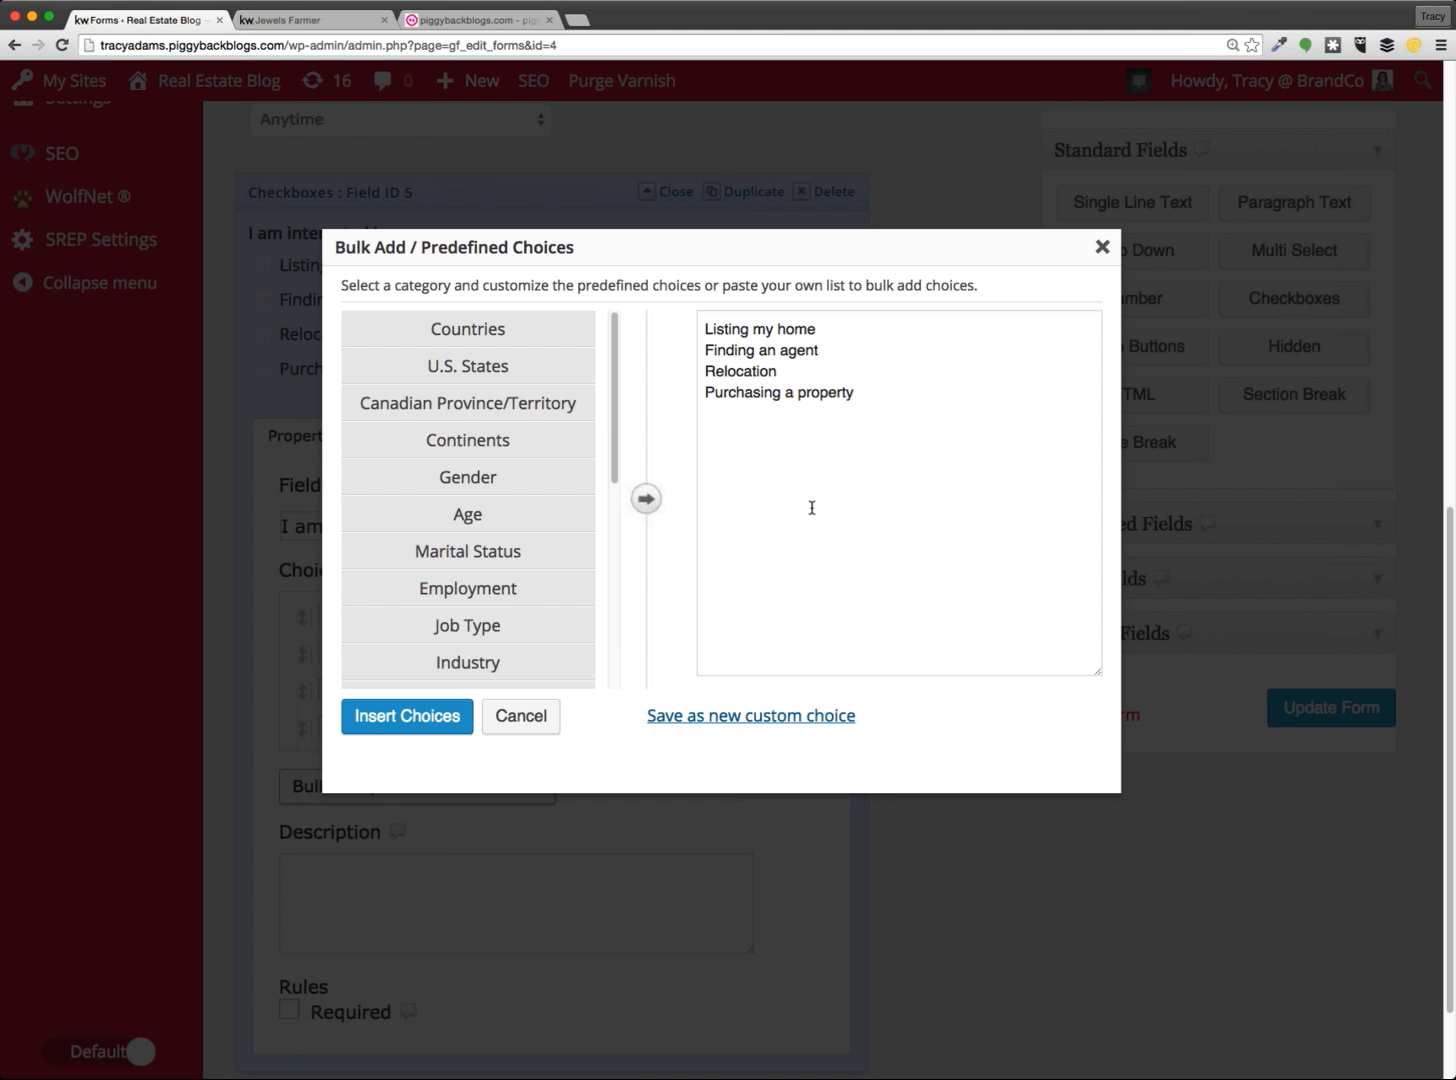
Preview the Employment, Job Type, Months, How Long, Comparison and Agreement presets, ending on Size
{"action": "left_click", "coordinate": [812, 507]}
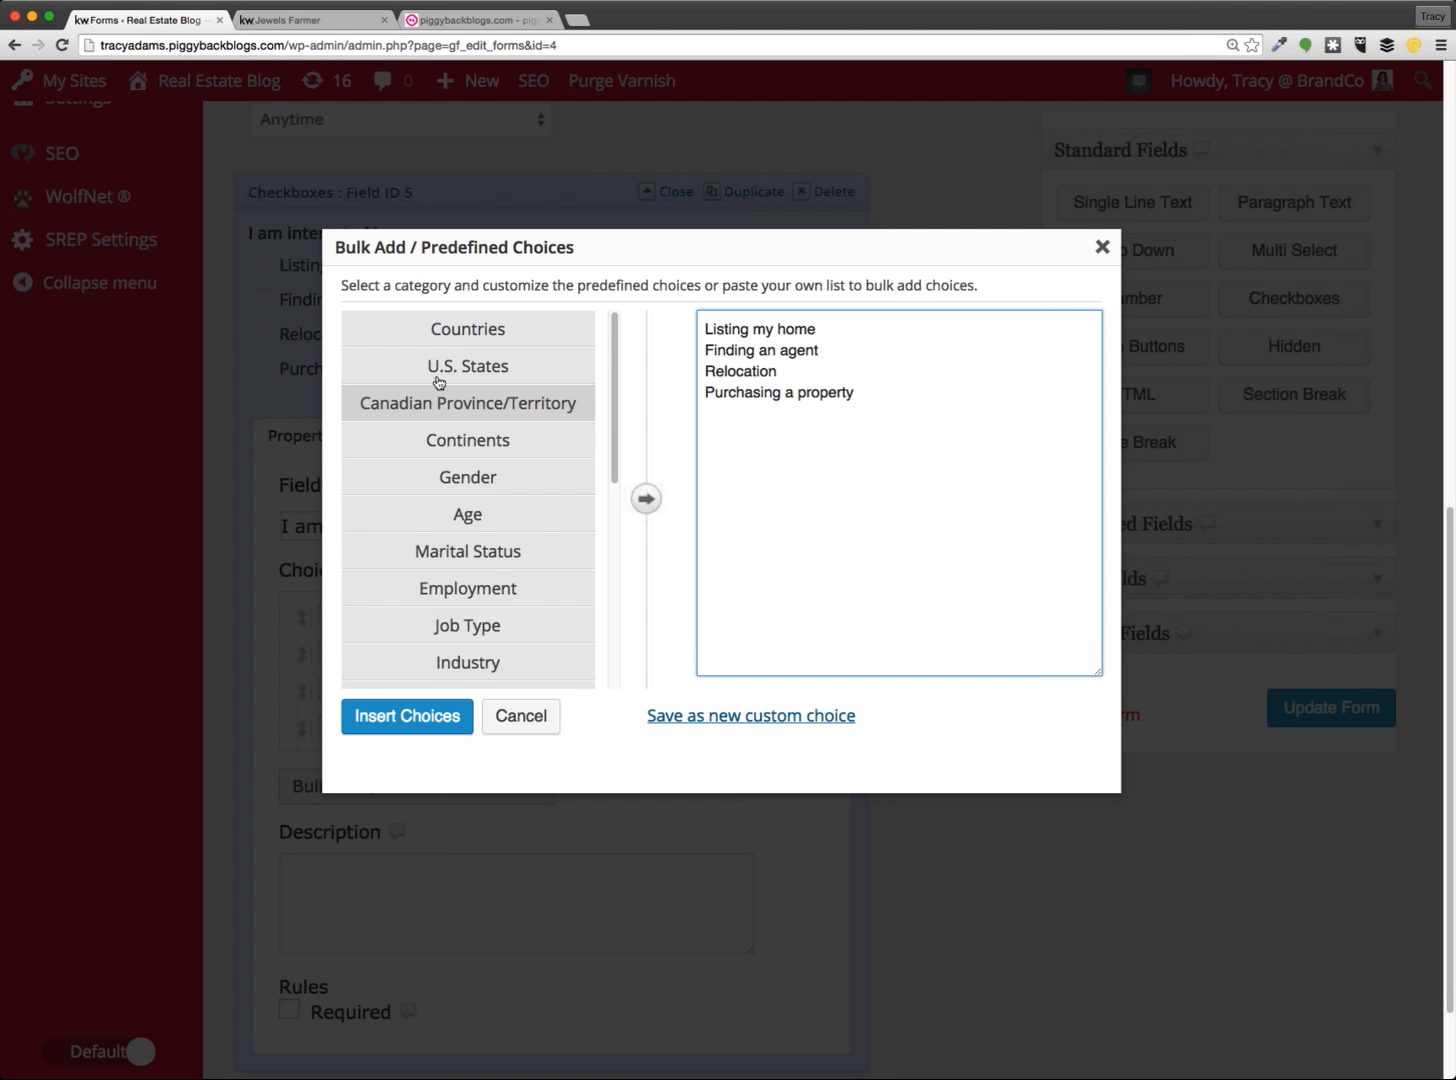
{"action": "scroll", "coordinate": [432, 387], "scroll_direction": "down", "scroll_amount": 3}
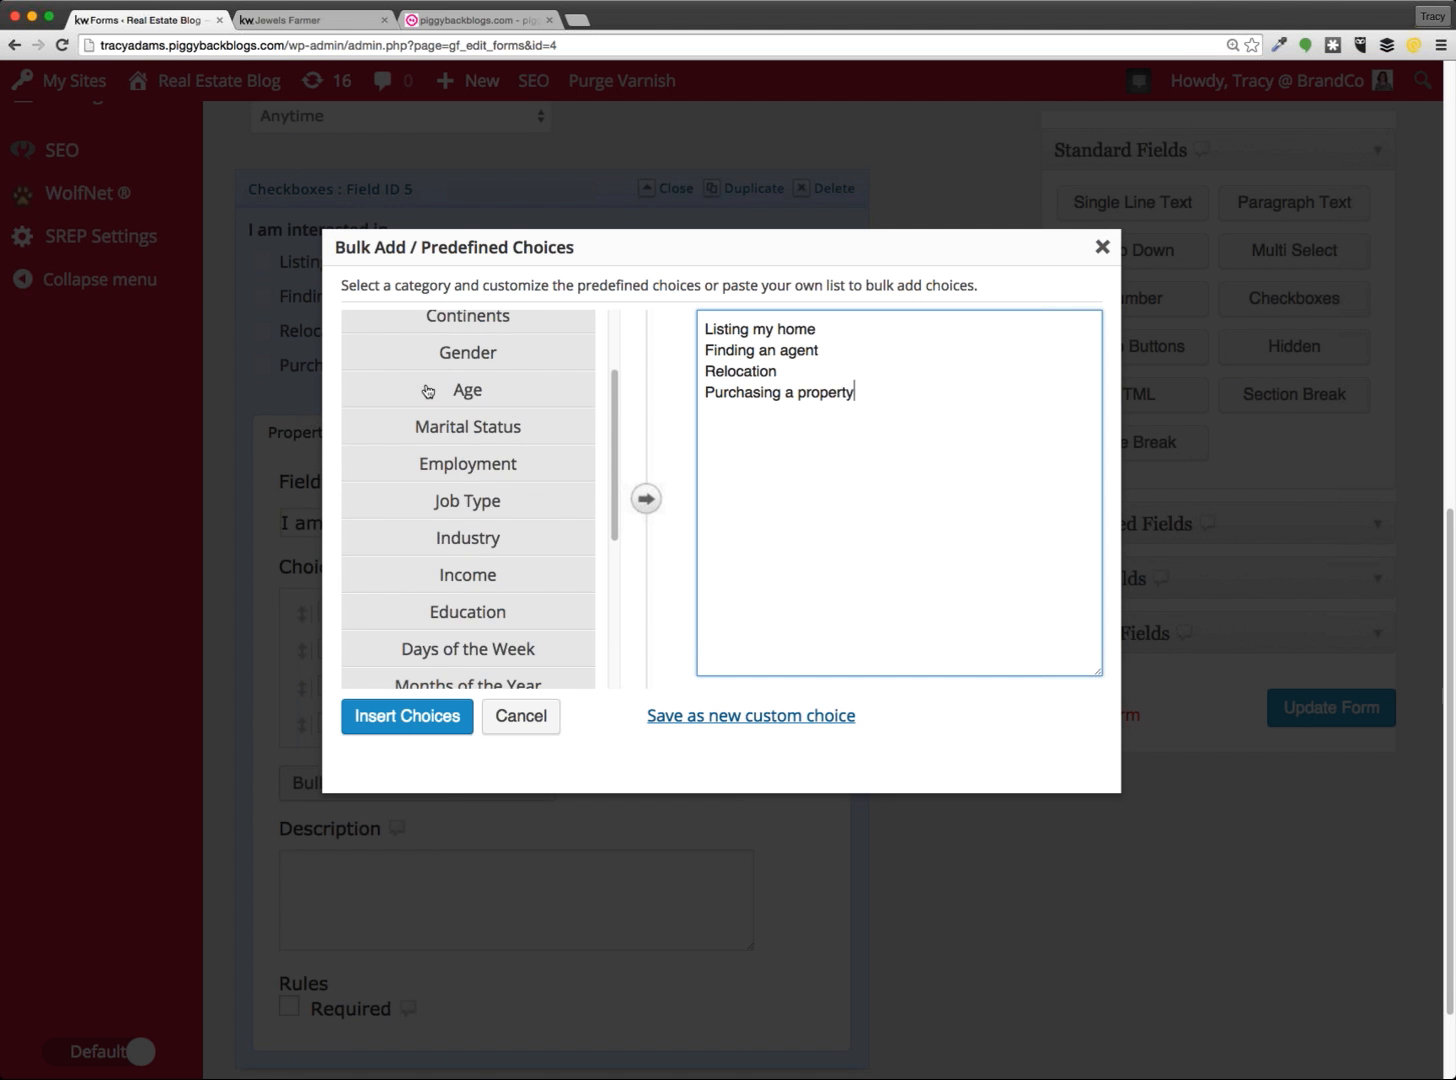
{"action": "scroll", "coordinate": [432, 393], "scroll_direction": "up", "scroll_amount": 10}
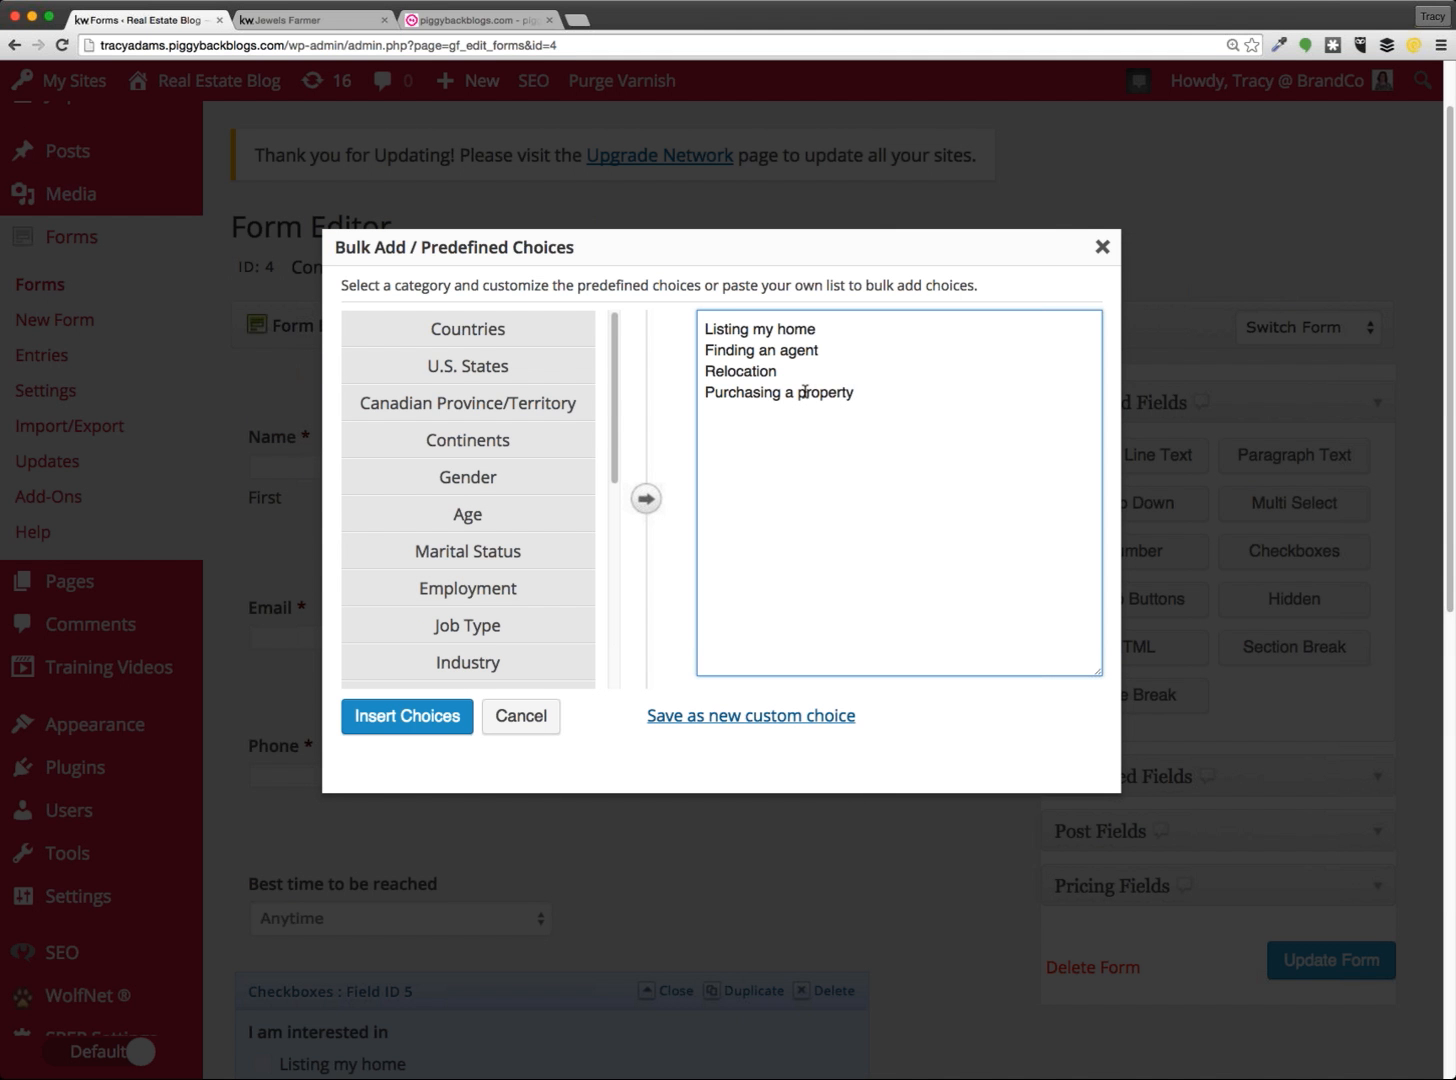
{"action": "left_click", "coordinate": [478, 592]}
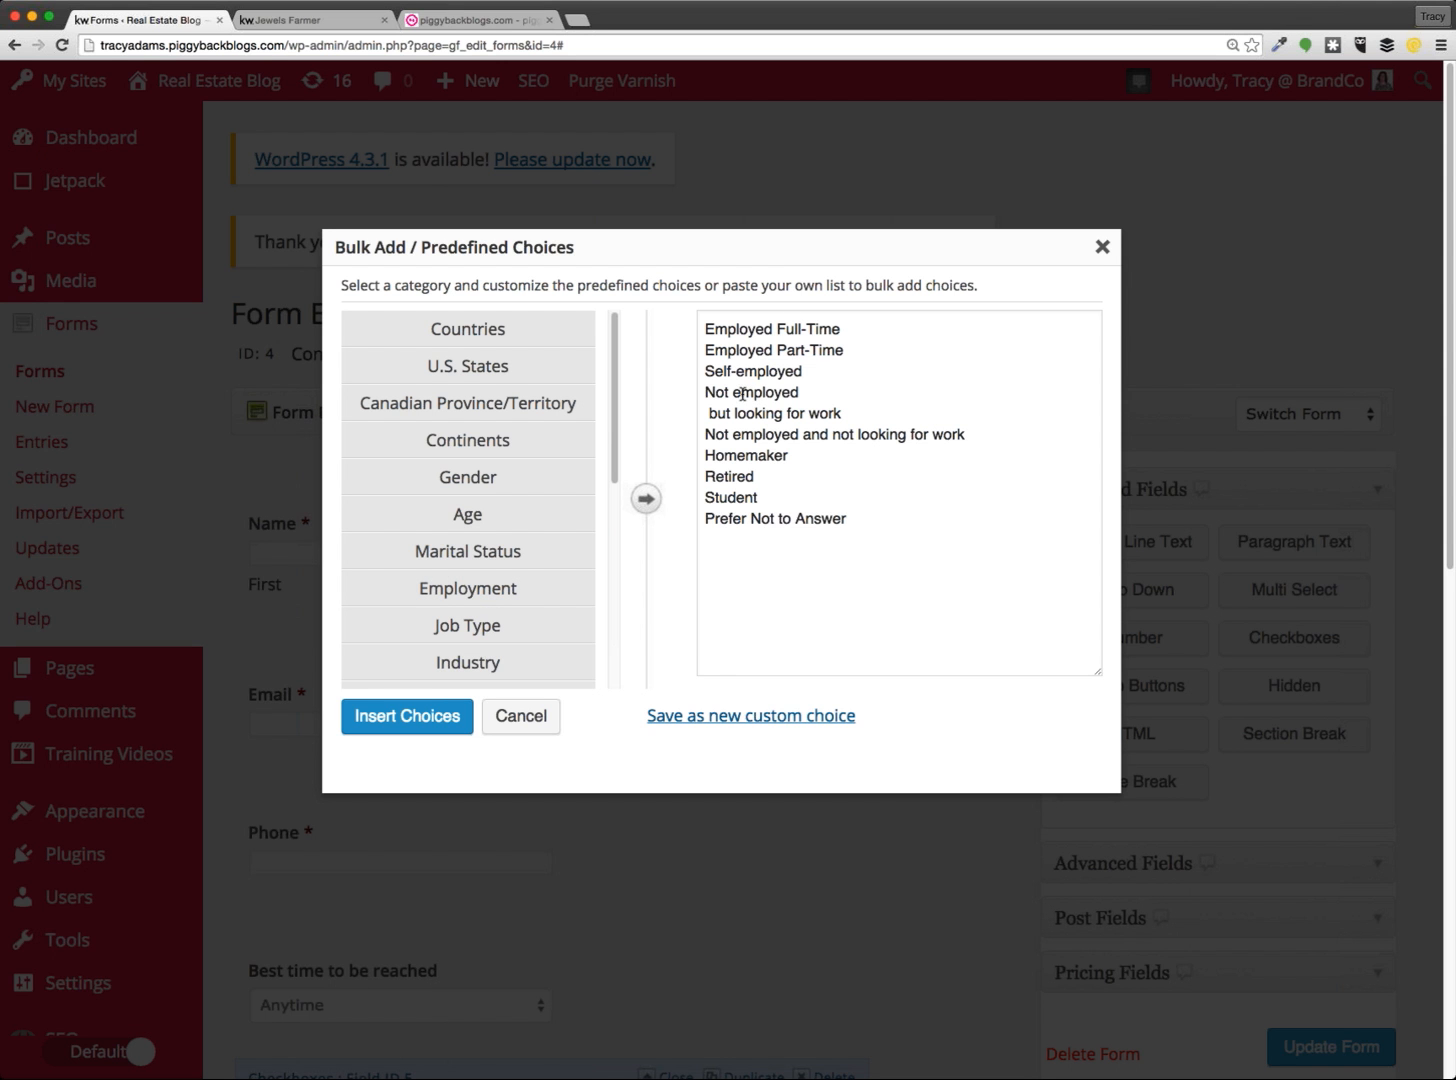
{"action": "left_click", "coordinate": [460, 636]}
{"action": "scroll", "coordinate": [468, 610], "scroll_direction": "down", "scroll_amount": 5}
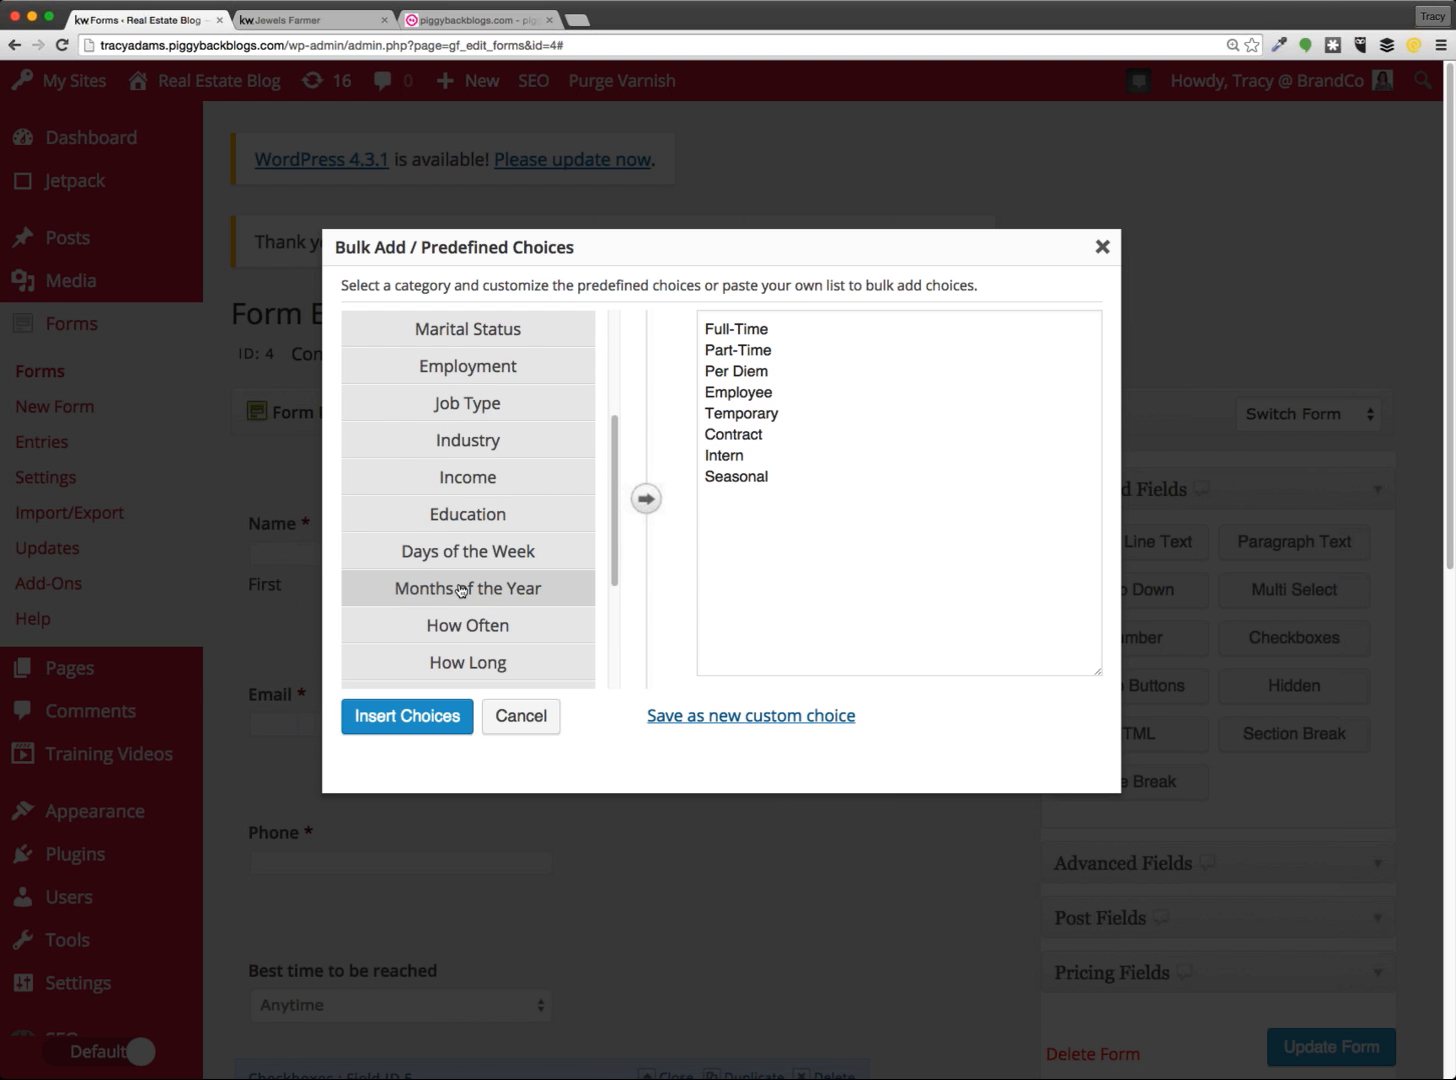
{"action": "left_click", "coordinate": [460, 590]}
{"action": "left_click", "coordinate": [462, 658]}
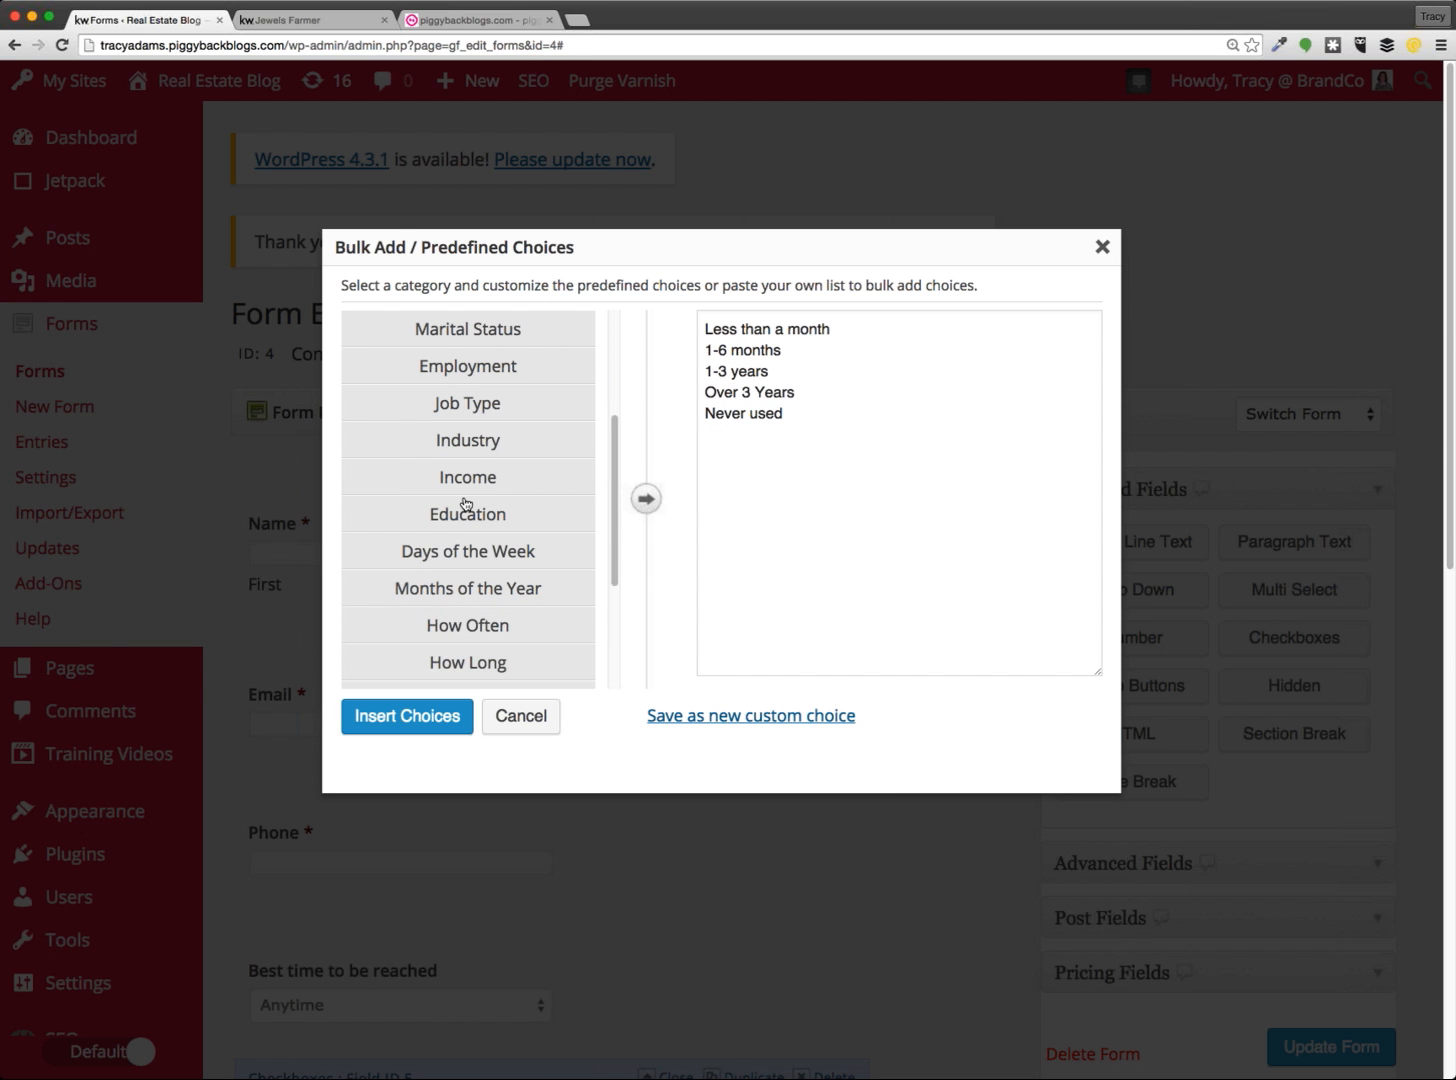
{"action": "scroll", "coordinate": [465, 503], "scroll_direction": "down", "scroll_amount": 5}
{"action": "left_click", "coordinate": [479, 597]}
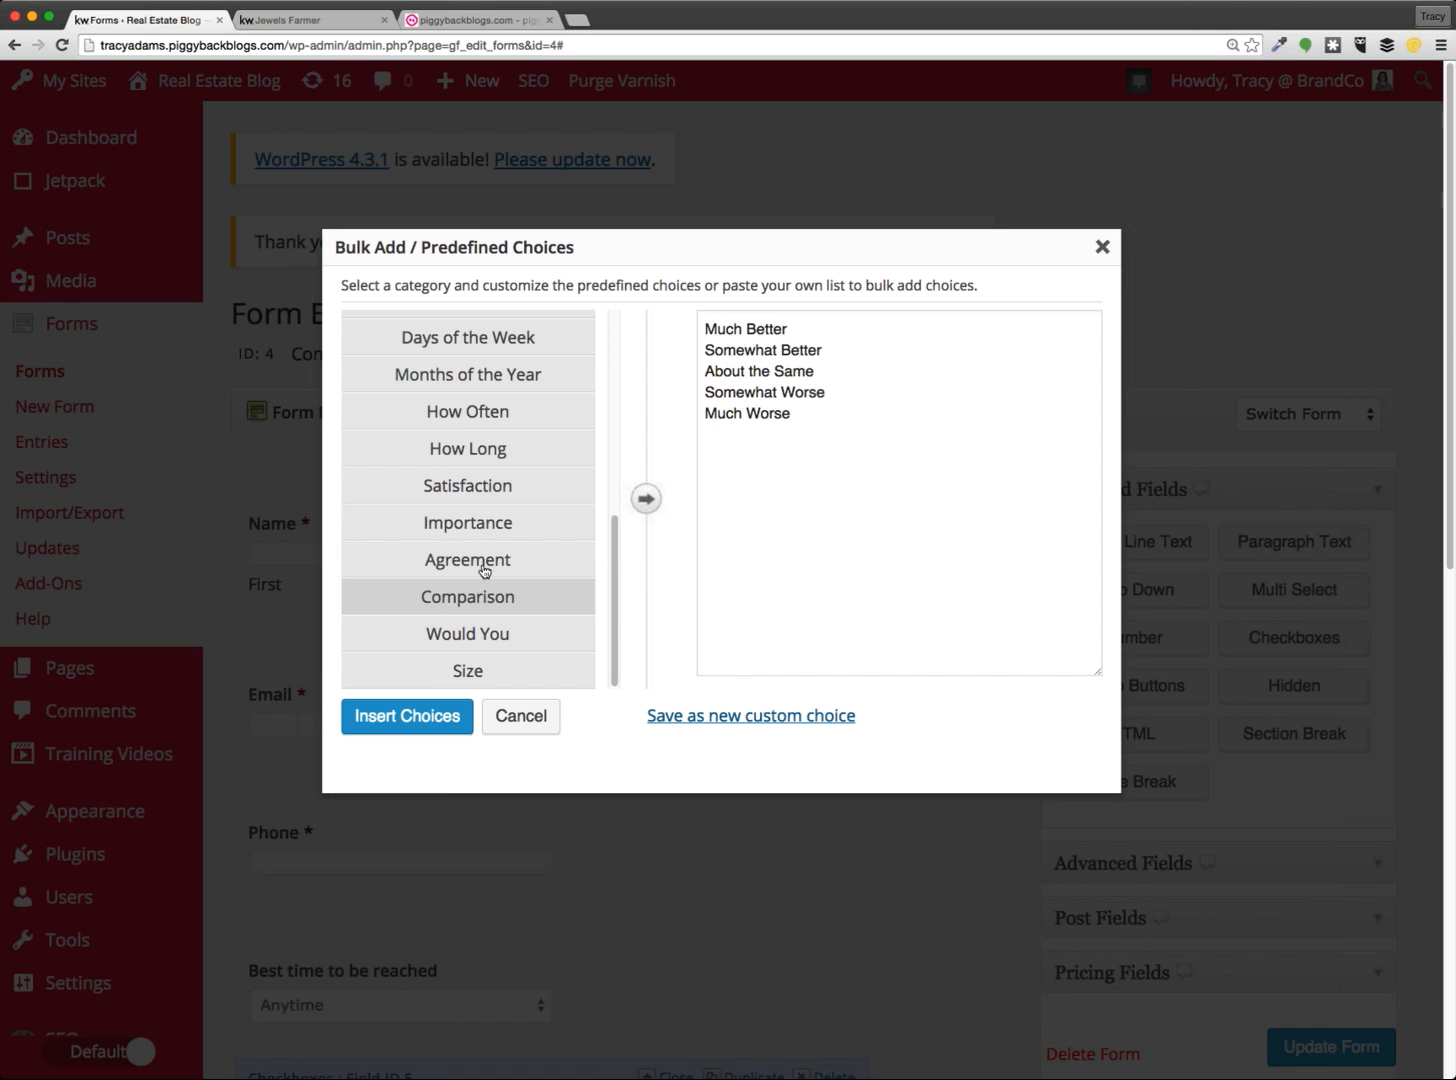
{"action": "left_click", "coordinate": [492, 560]}
{"action": "left_click", "coordinate": [446, 674]}
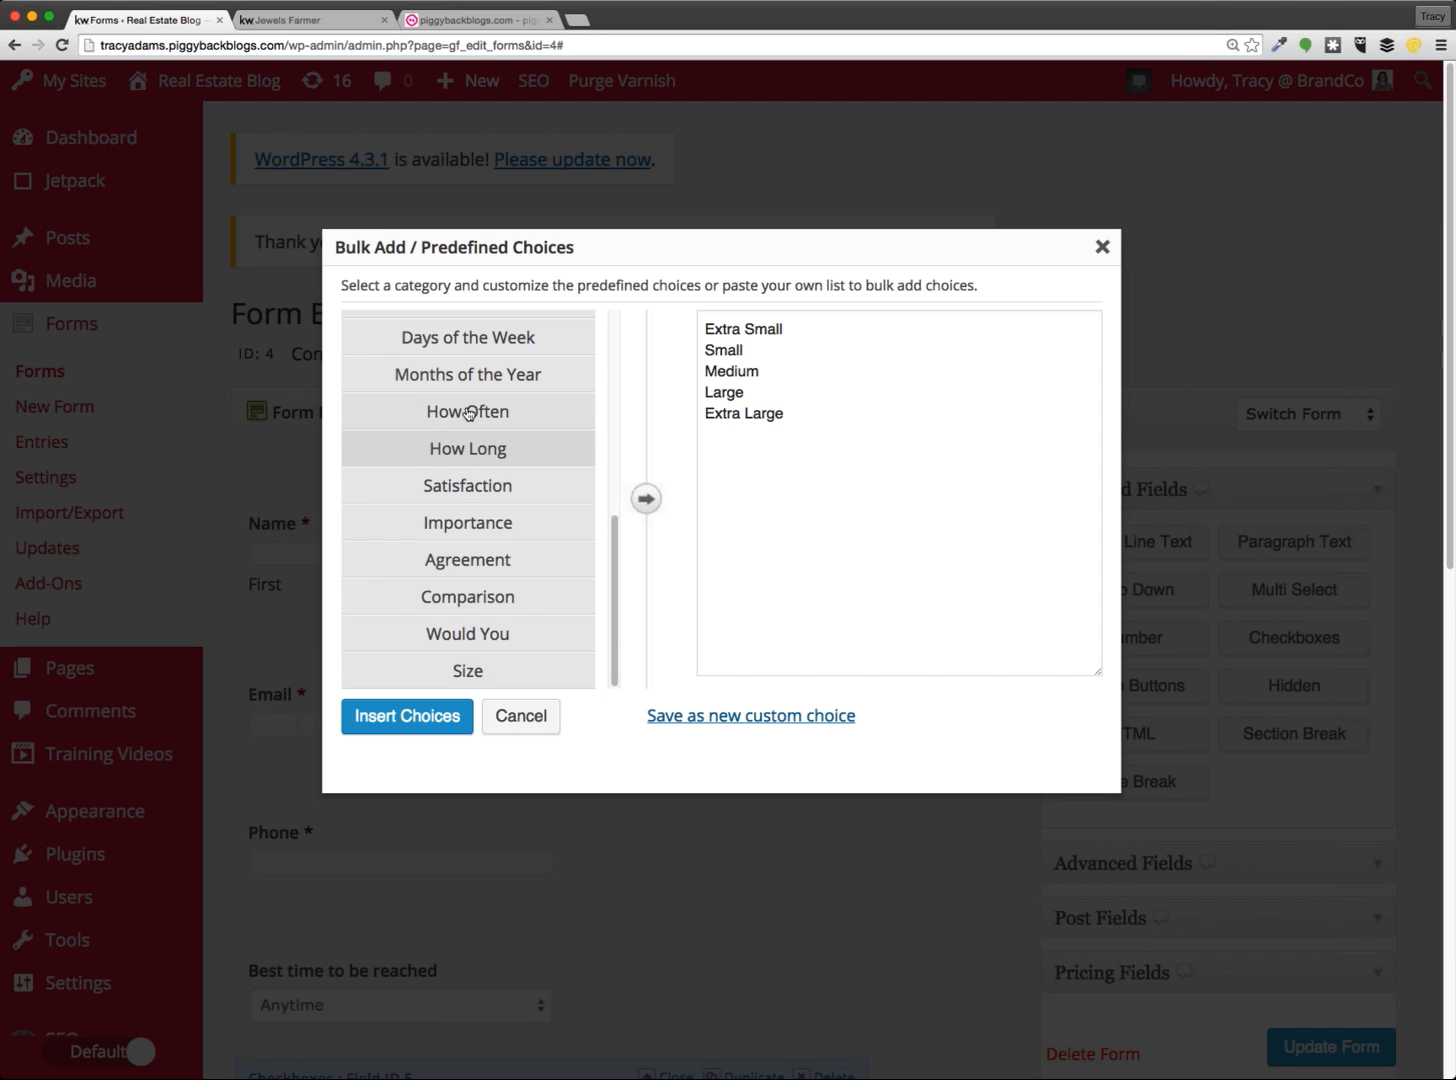
{"action": "scroll", "coordinate": [464, 415], "scroll_direction": "up", "scroll_amount": 5}
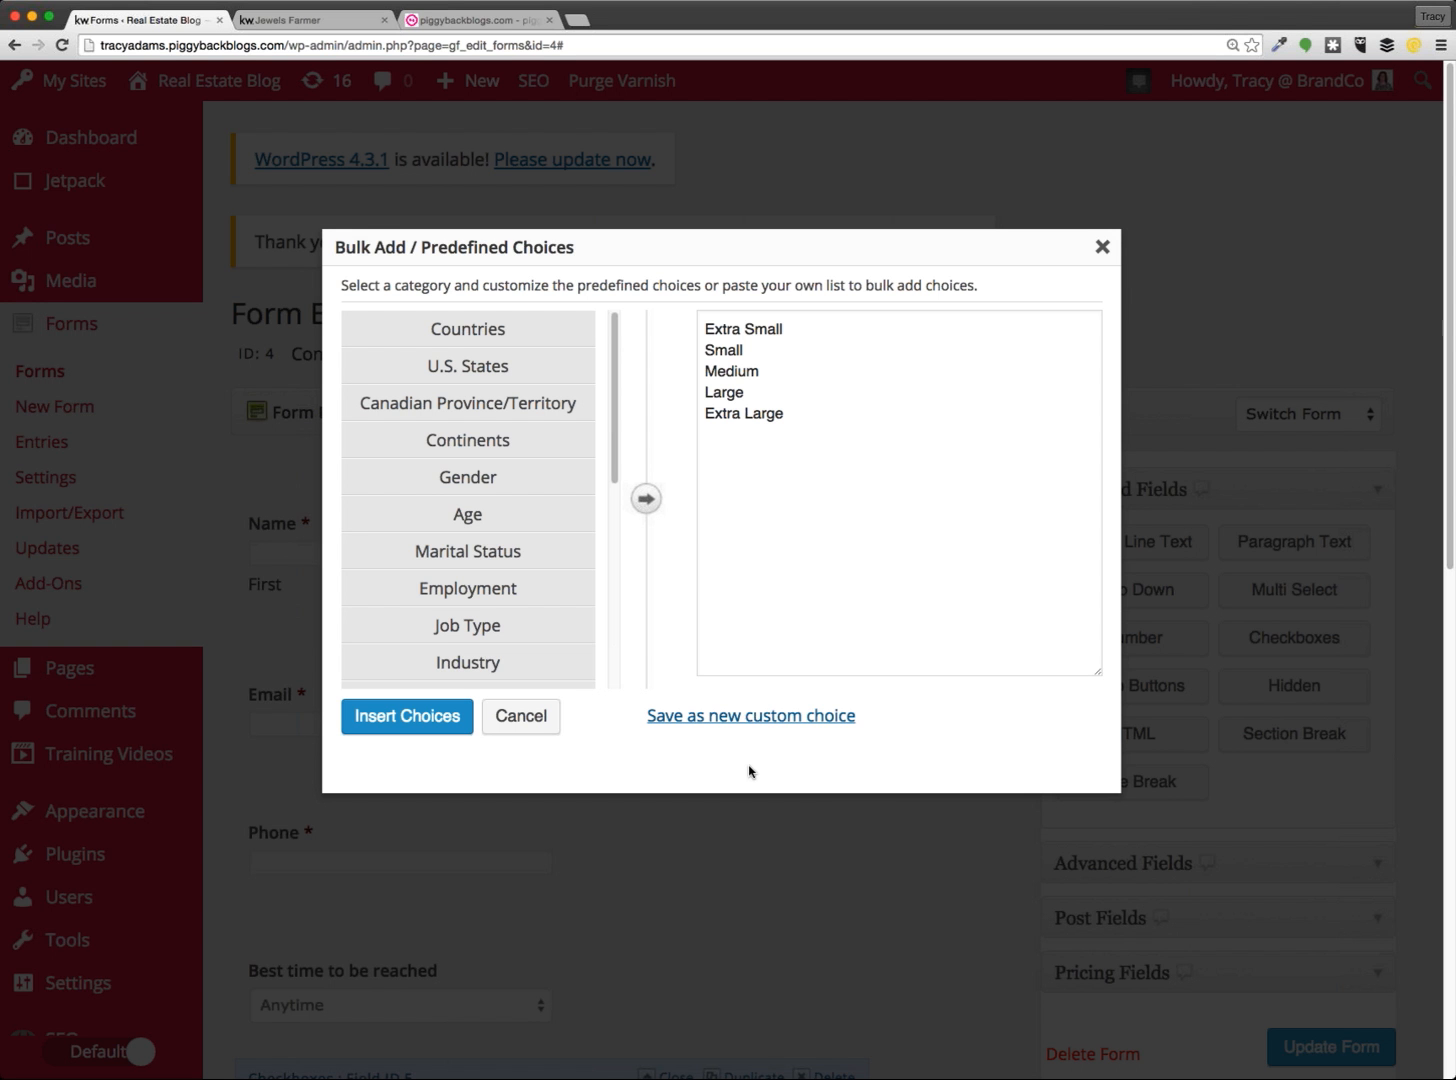
{"action": "key", "text": "super+a"}
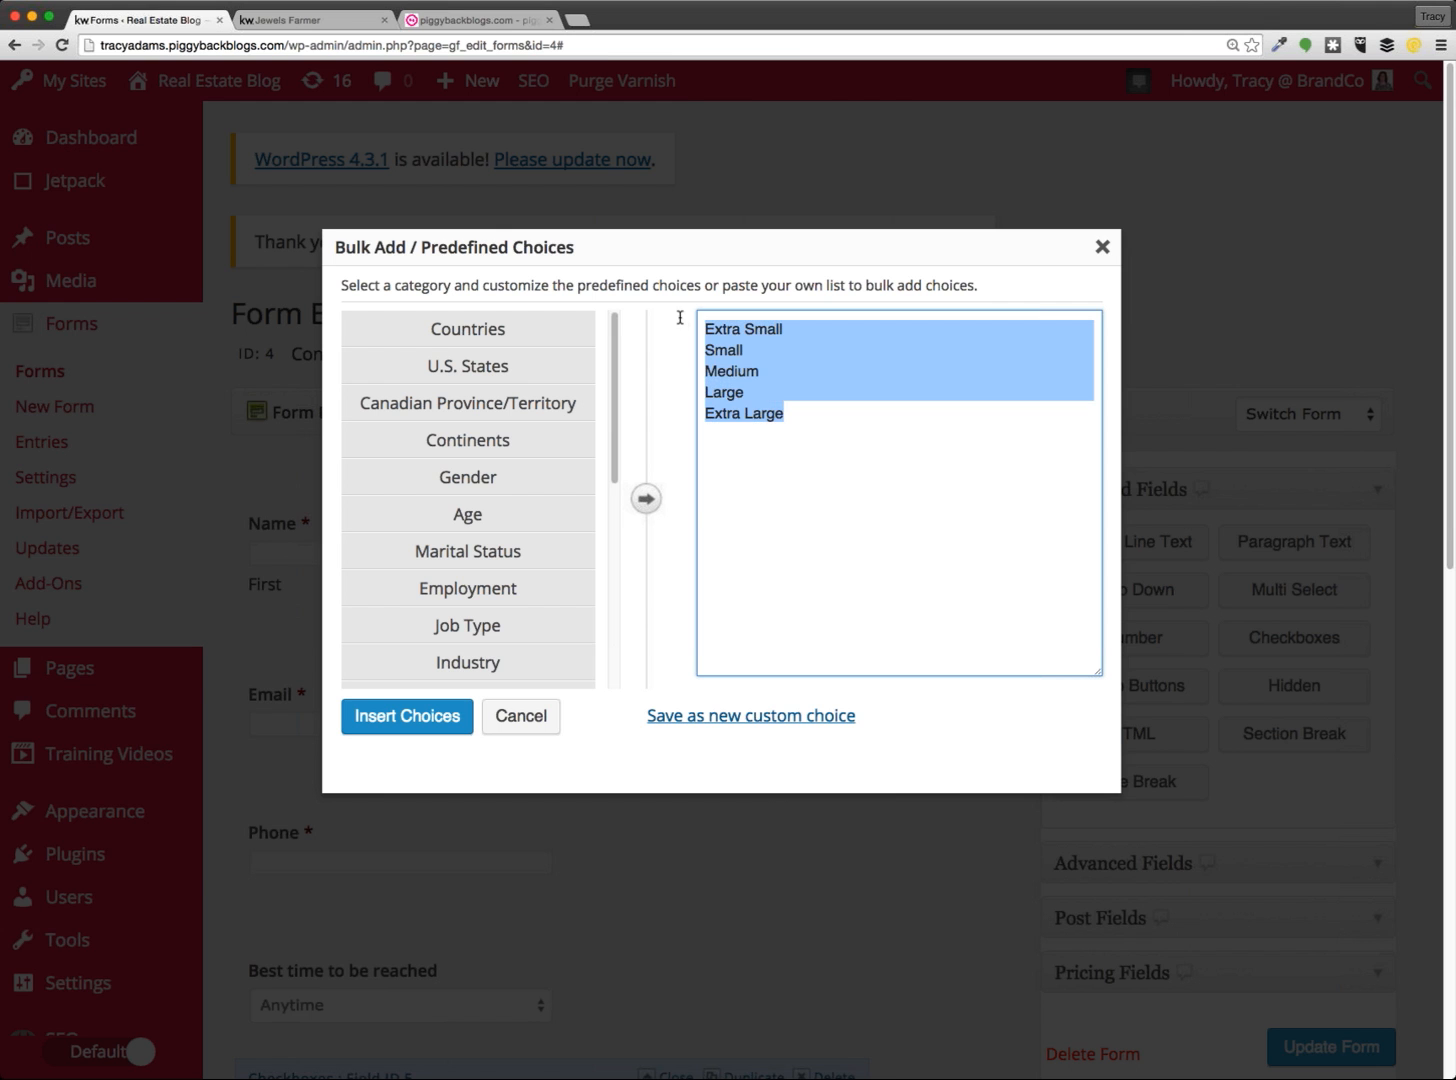
{"action": "key", "text": "ctrl+Tab"}
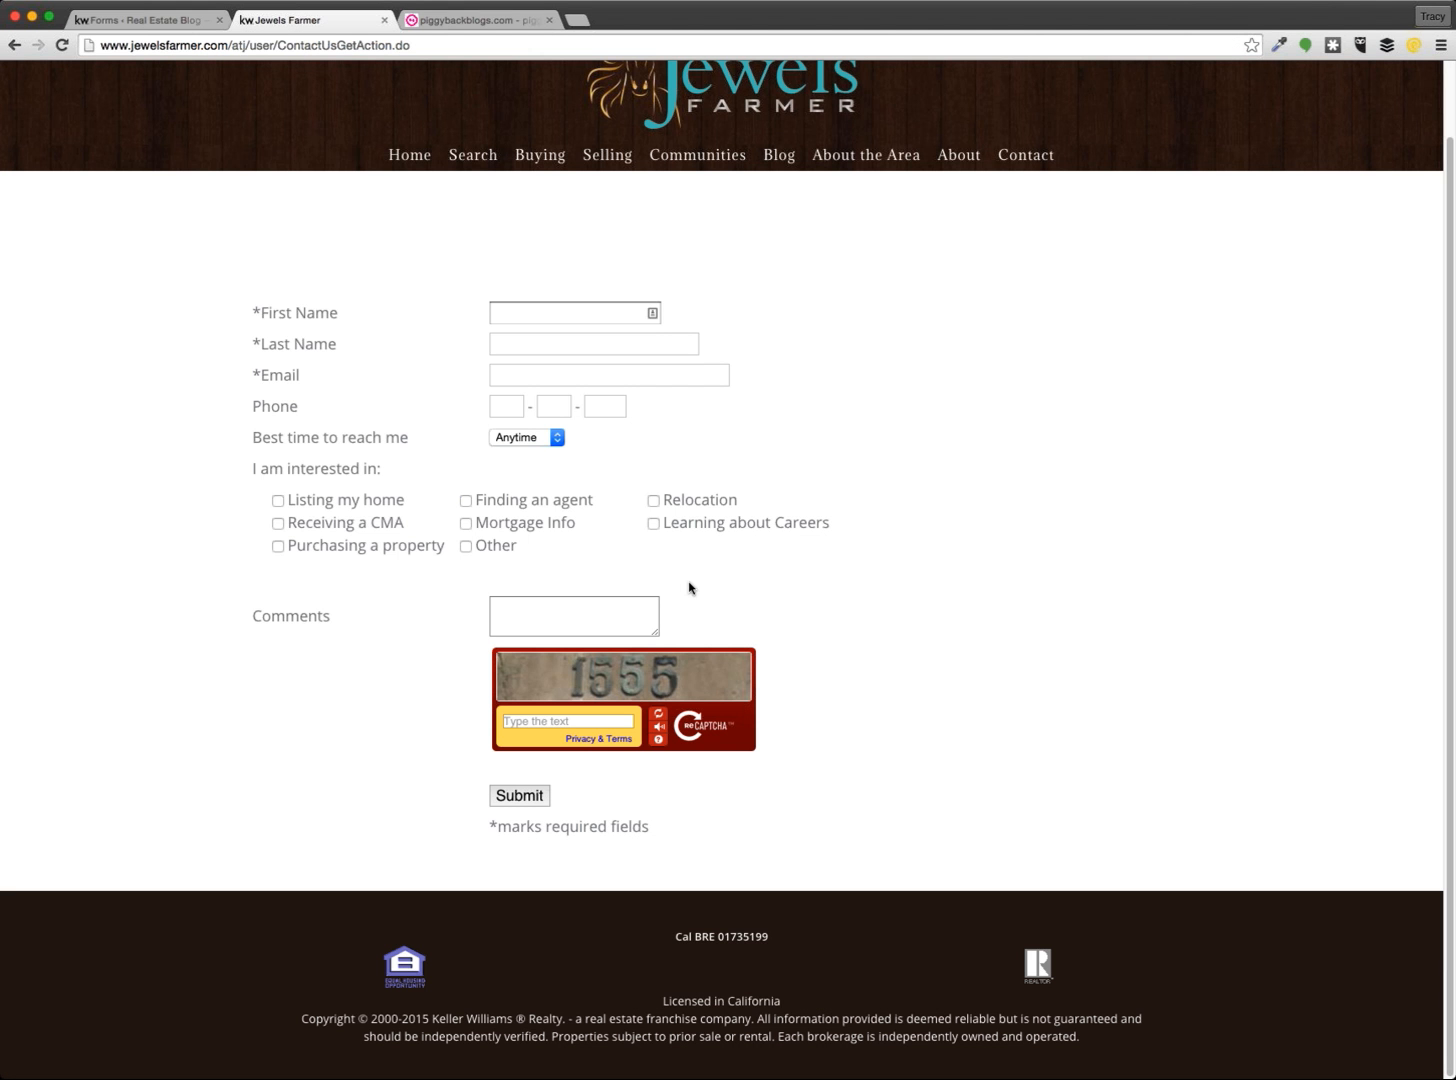
{"action": "left_click_drag", "start_coordinate": [518, 546], "coordinate": [271, 504]}
{"action": "key", "text": "super+c"}
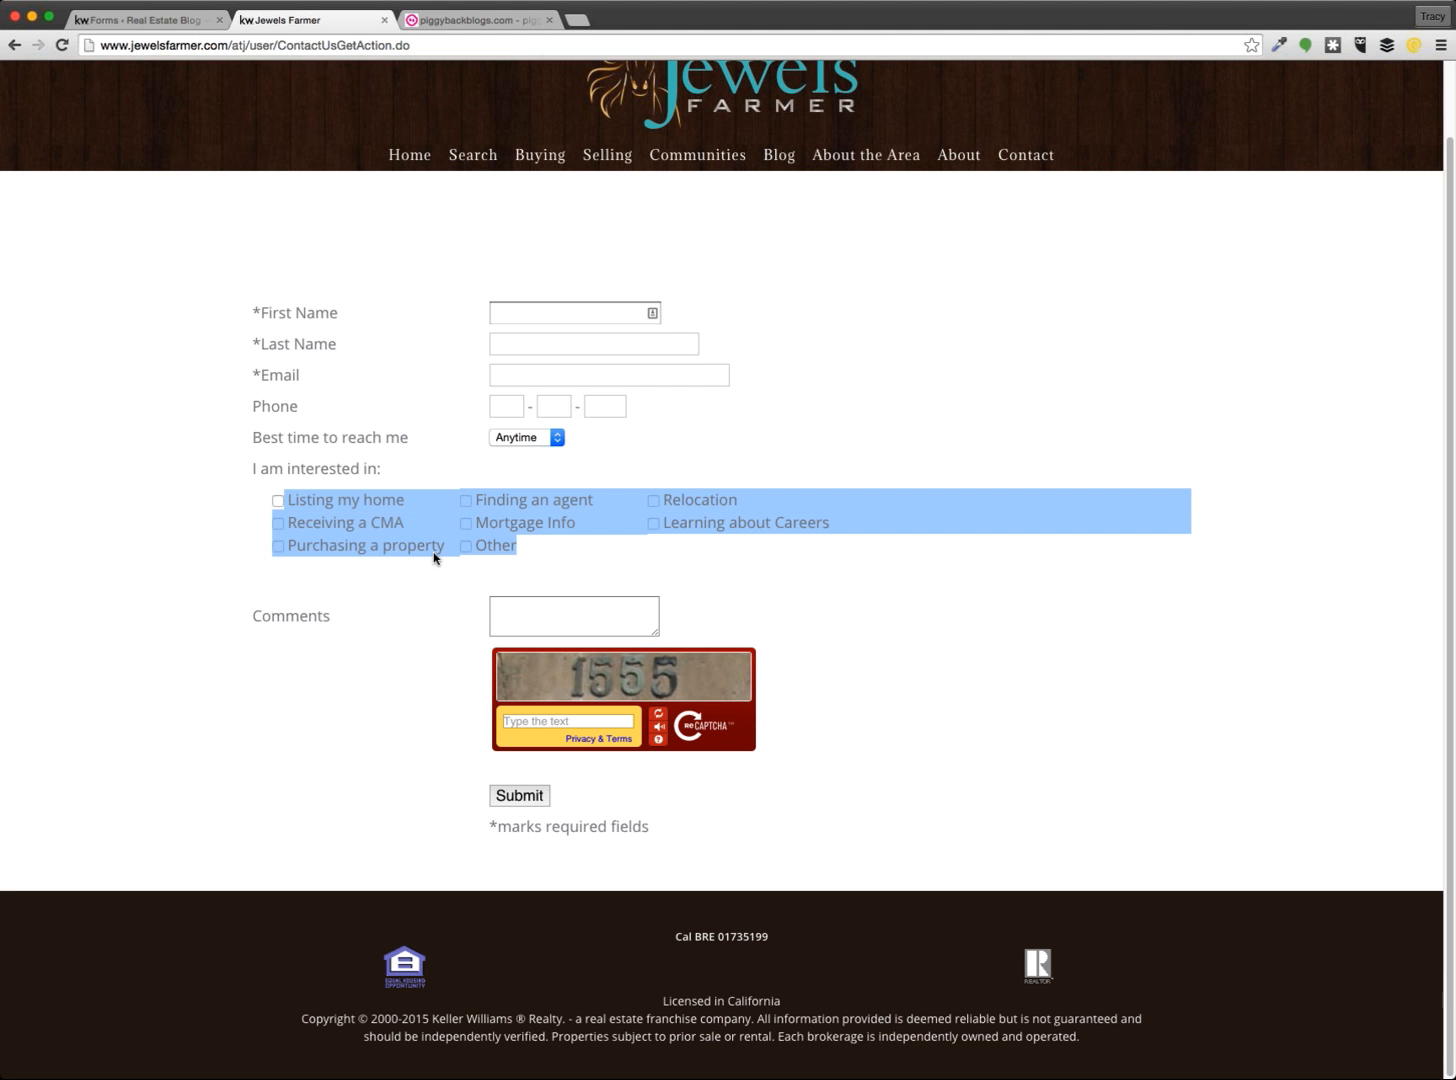
{"action": "left_click", "coordinate": [174, 25]}
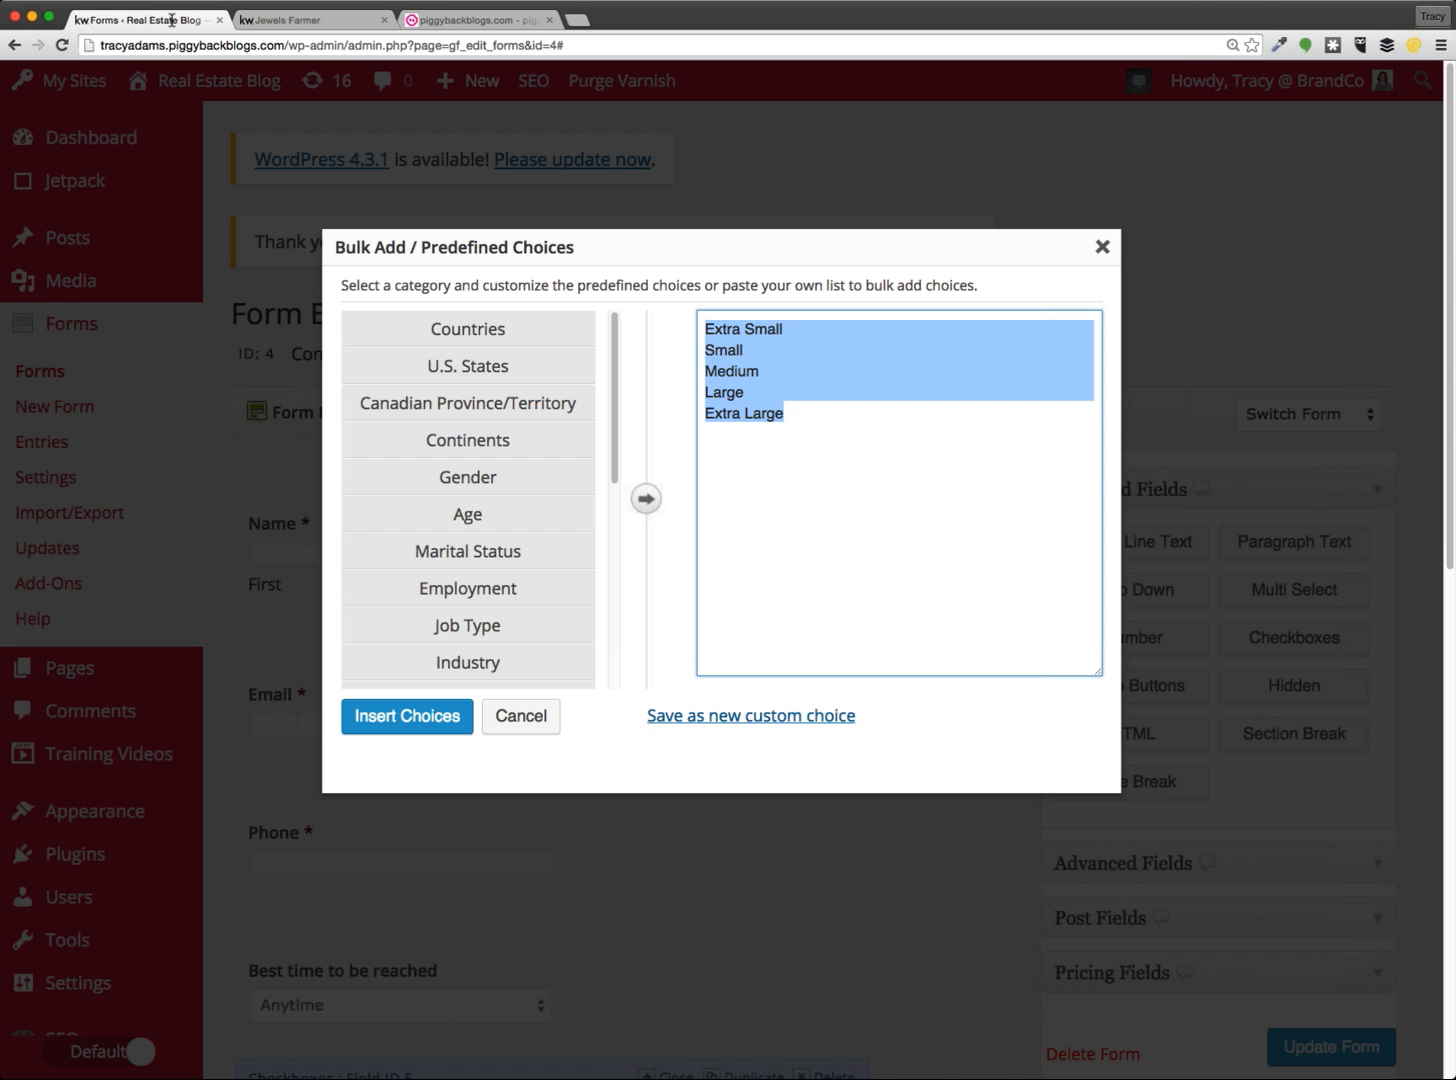
{"action": "left_click", "coordinate": [786, 413]}
{"action": "key", "text": "super+a"}
{"action": "key", "text": "super+v"}
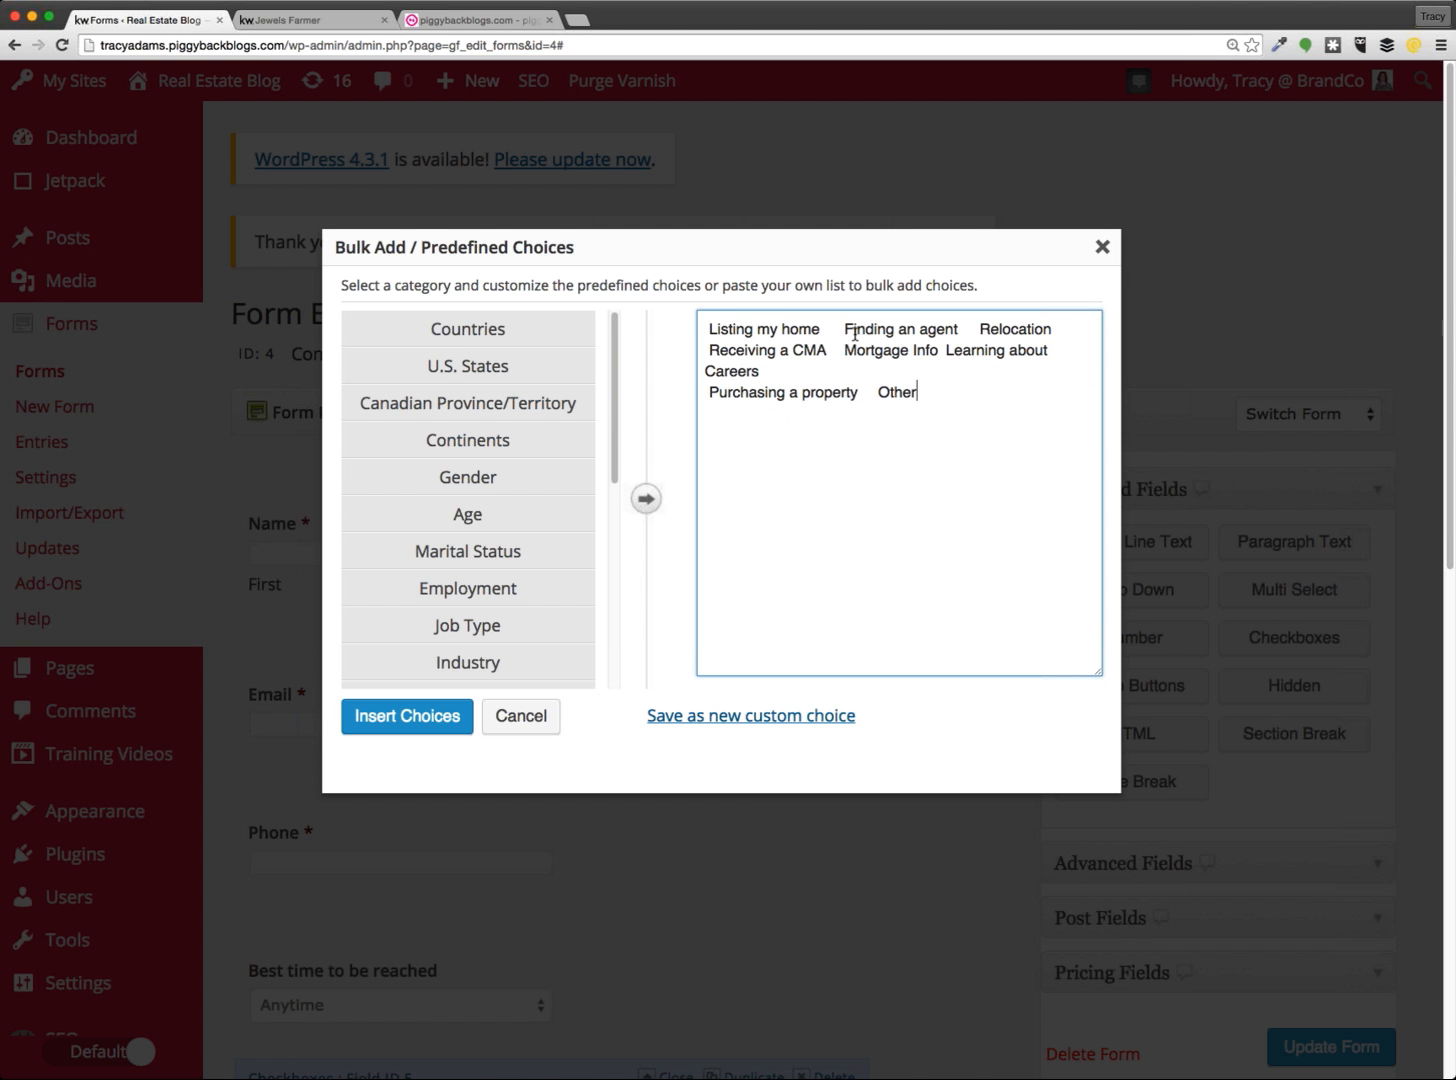
Put Finding an agent and Relocation on their own lines and trim leading spaces
{"action": "mouse_move", "coordinate": [844, 328]}
{"action": "left_mouse_down"}
{"action": "mouse_move", "coordinate": [814, 328]}
{"action": "mouse_move", "coordinate": [822, 350]}
{"action": "left_mouse_up"}
{"action": "key", "text": "Return"}
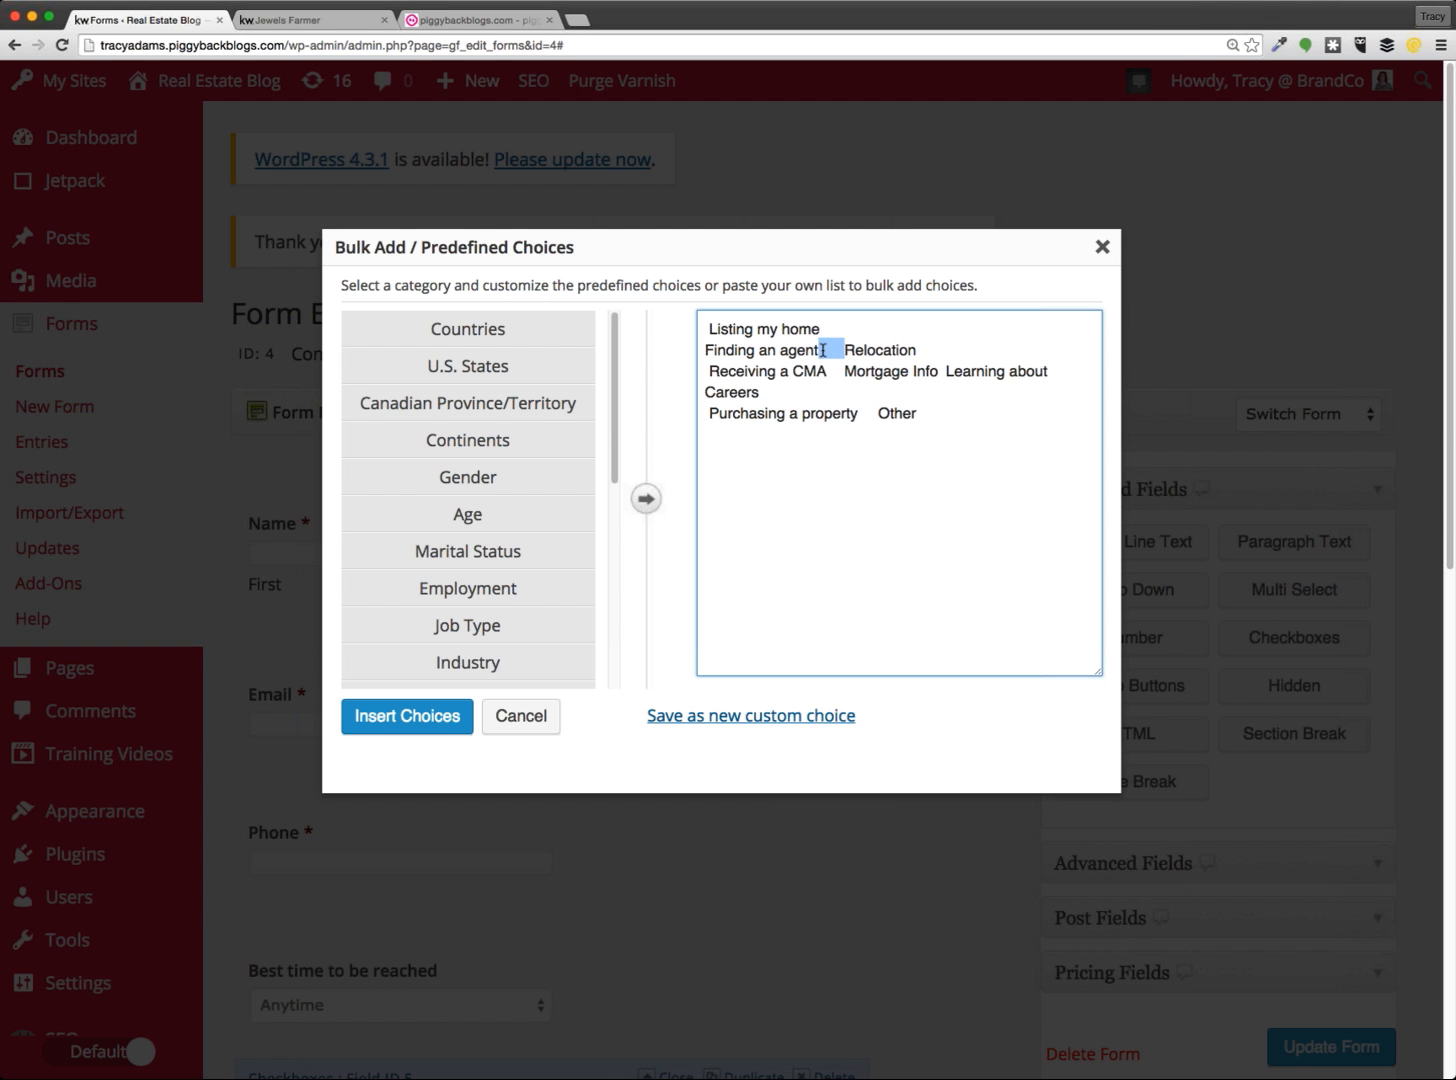
{"action": "key", "text": "BackSpace"}
{"action": "key", "text": "Return"}
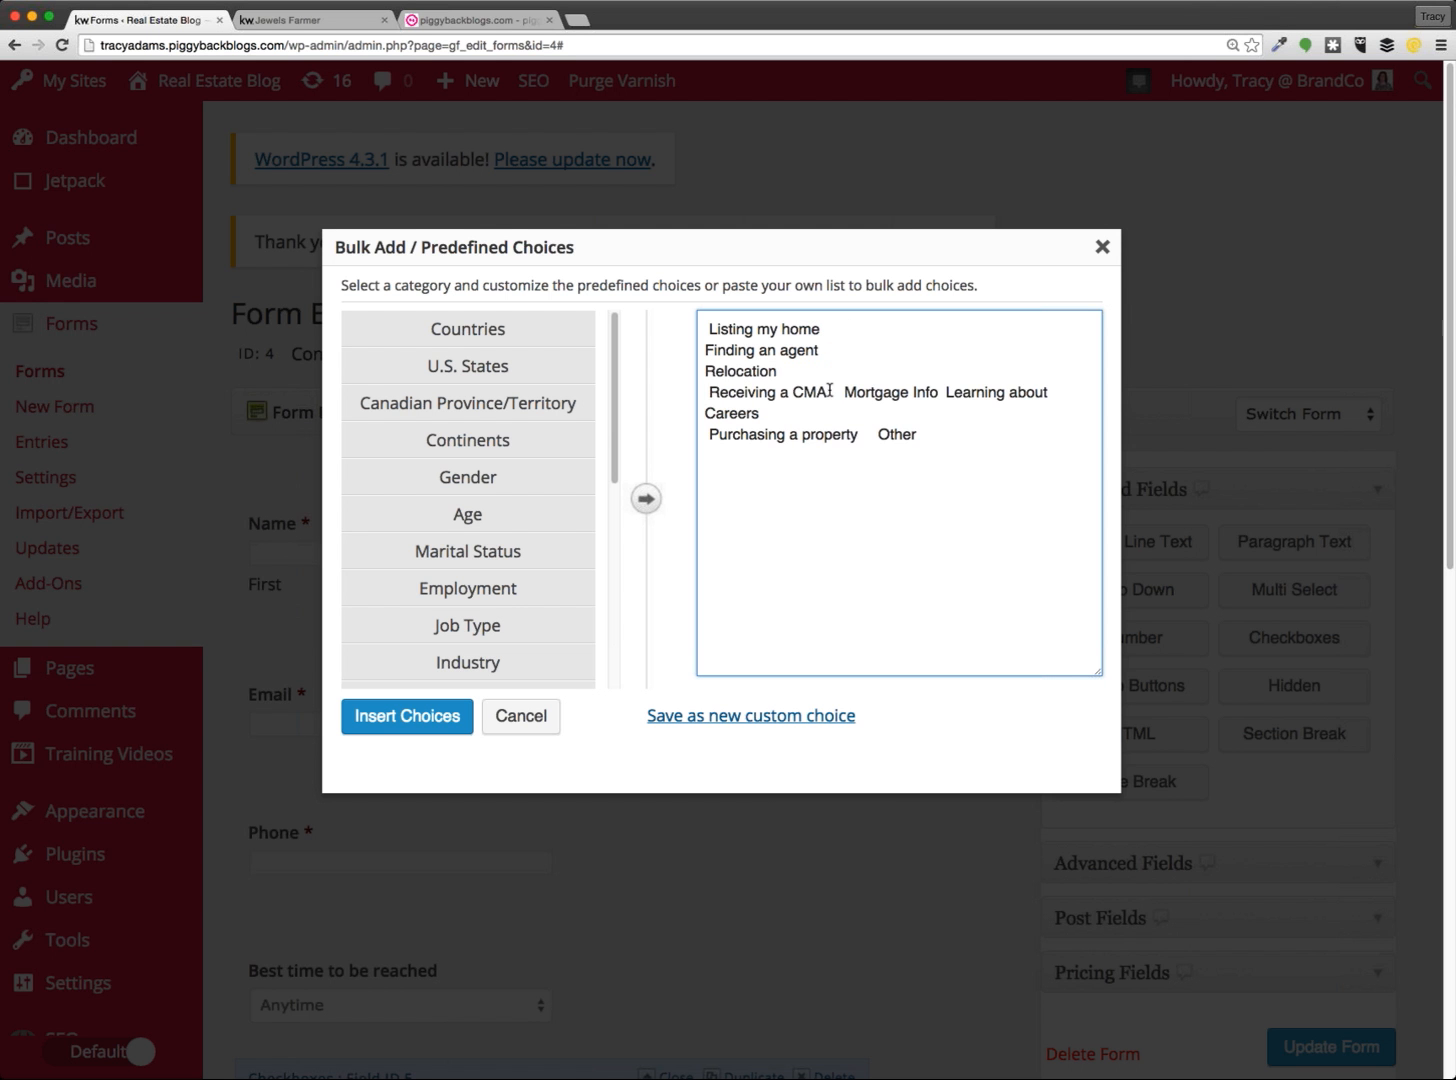
{"action": "left_click", "coordinate": [706, 329]}
{"action": "key", "text": "Delete"}
{"action": "left_click", "coordinate": [708, 392]}
{"action": "key", "text": "Delete"}
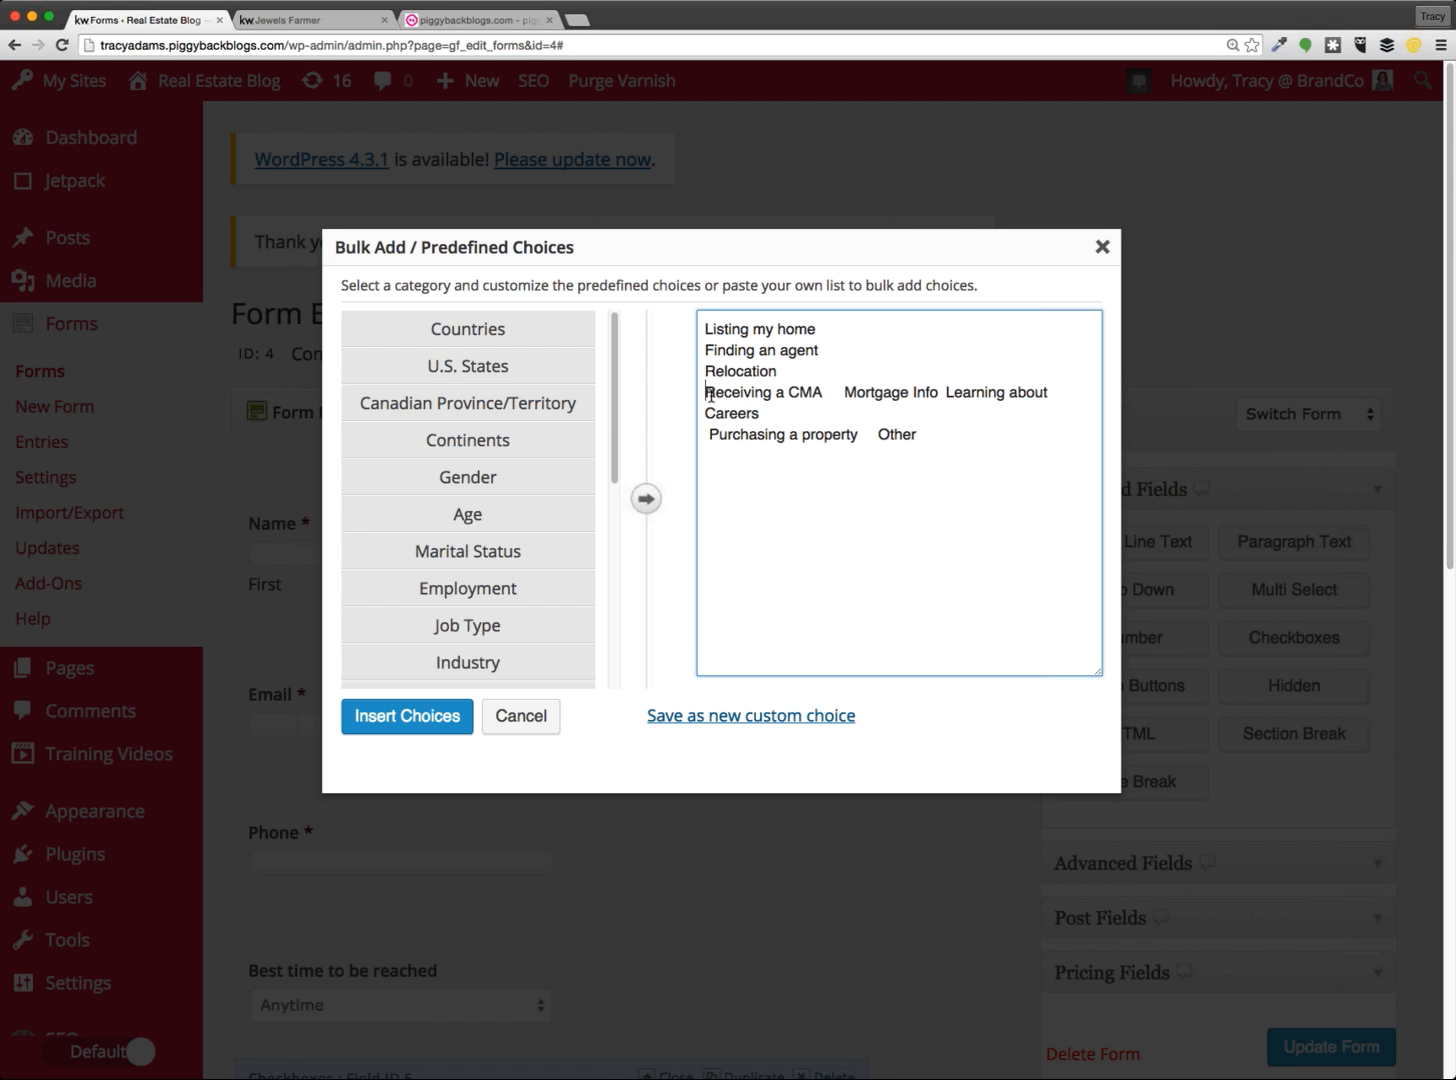
Split Mortgage Info, Learning about Careers, Purchasing a property and Other onto separate lines
{"action": "left_click", "coordinate": [843, 393]}
{"action": "key", "text": "BackSpace"}
{"action": "key", "text": "BackSpace"}
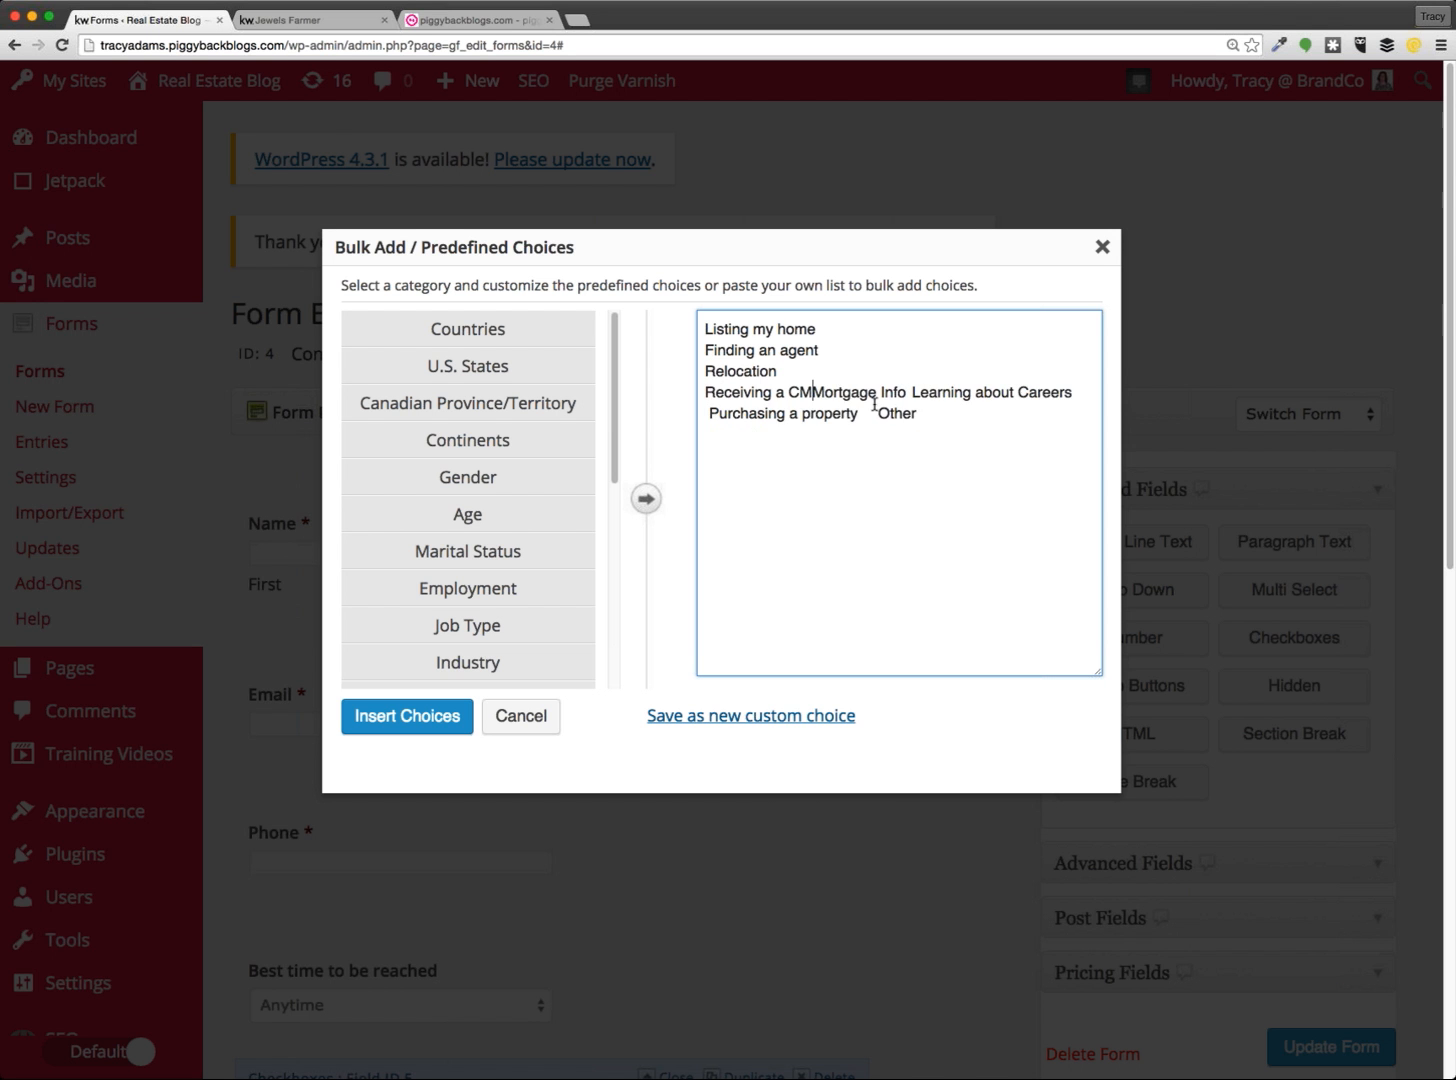
{"action": "type", "text": "A"}
{"action": "key", "text": "Return"}
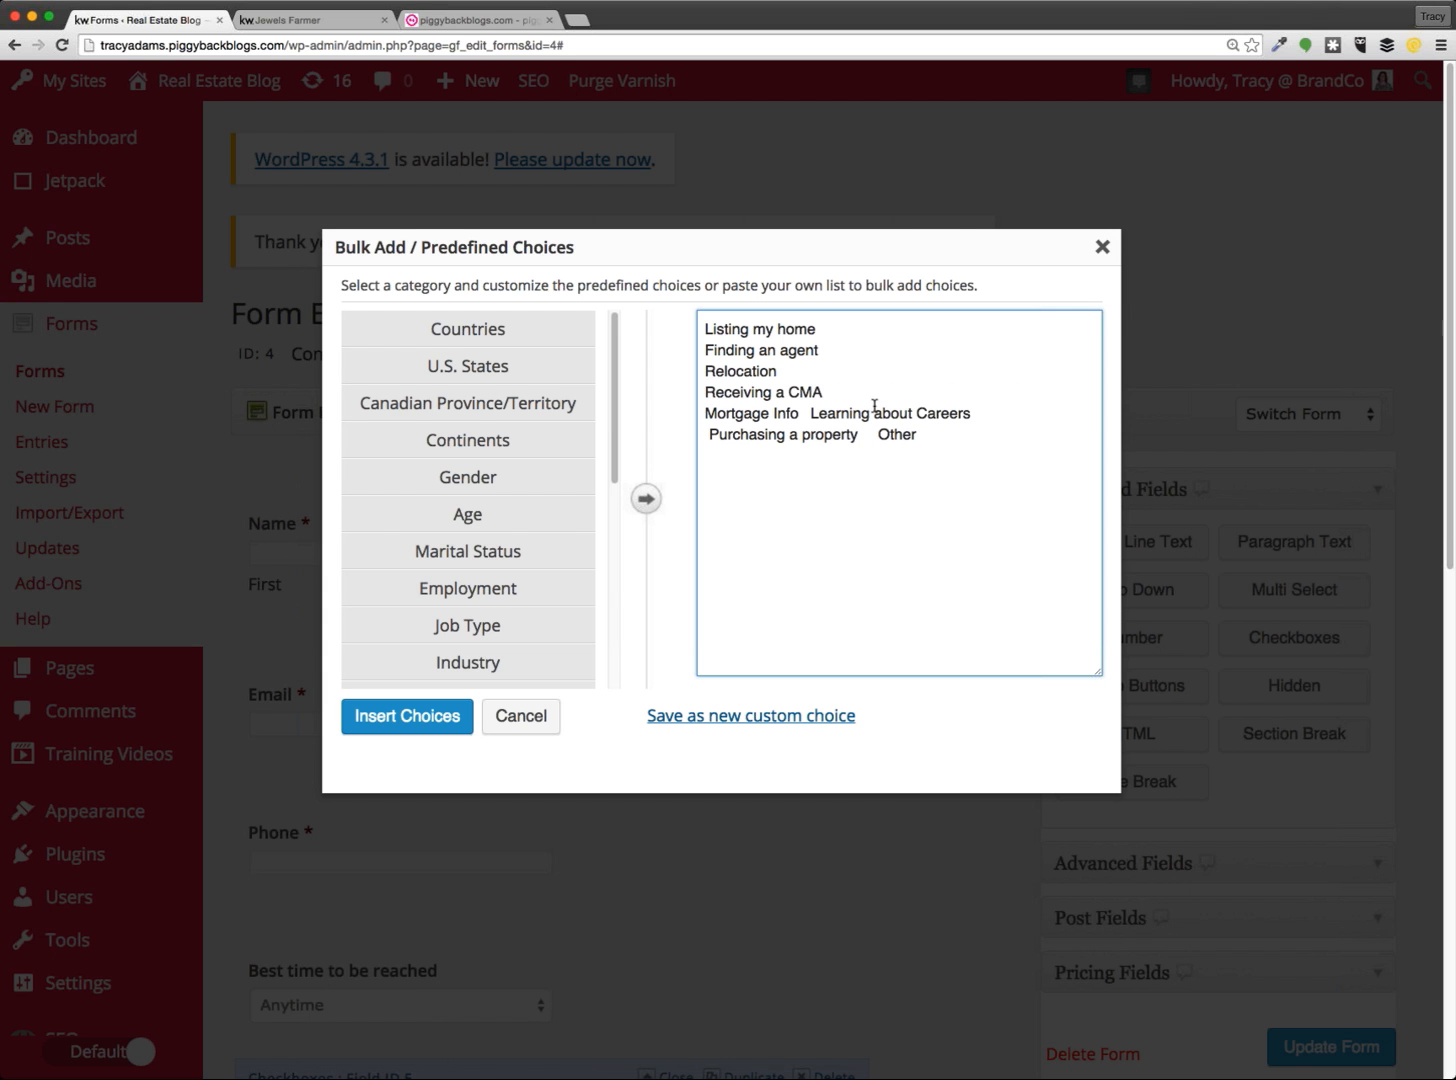
{"action": "left_click", "coordinate": [813, 414]}
{"action": "key", "text": "BackSpace"}
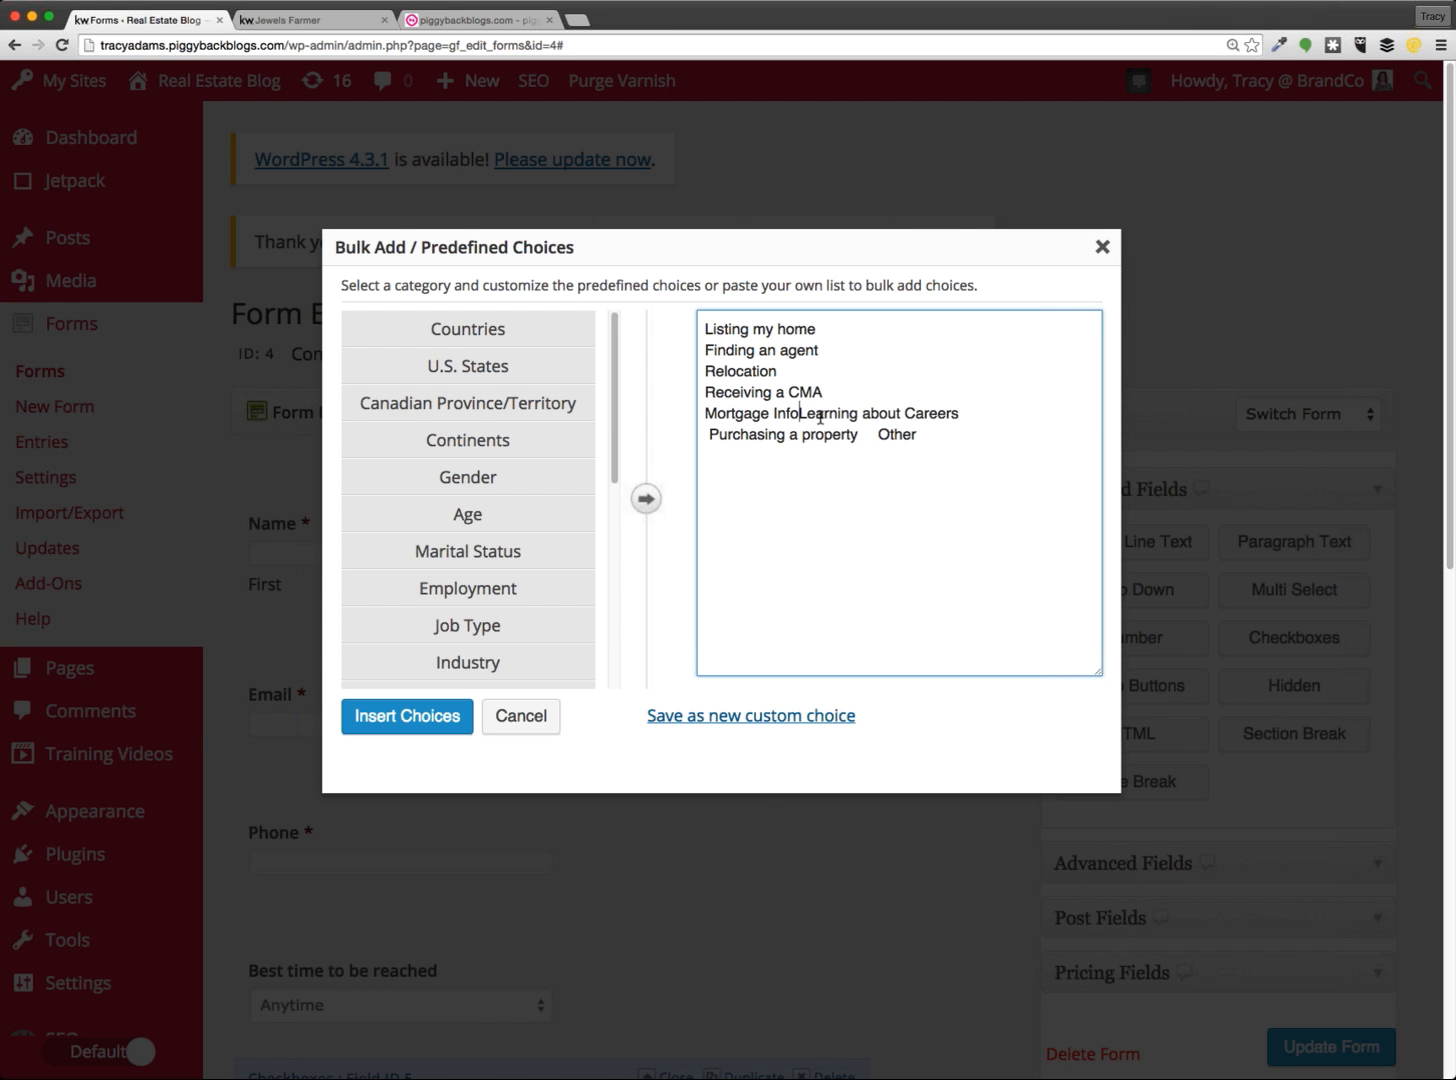
{"action": "key", "text": "Return"}
{"action": "left_click", "coordinate": [707, 457]}
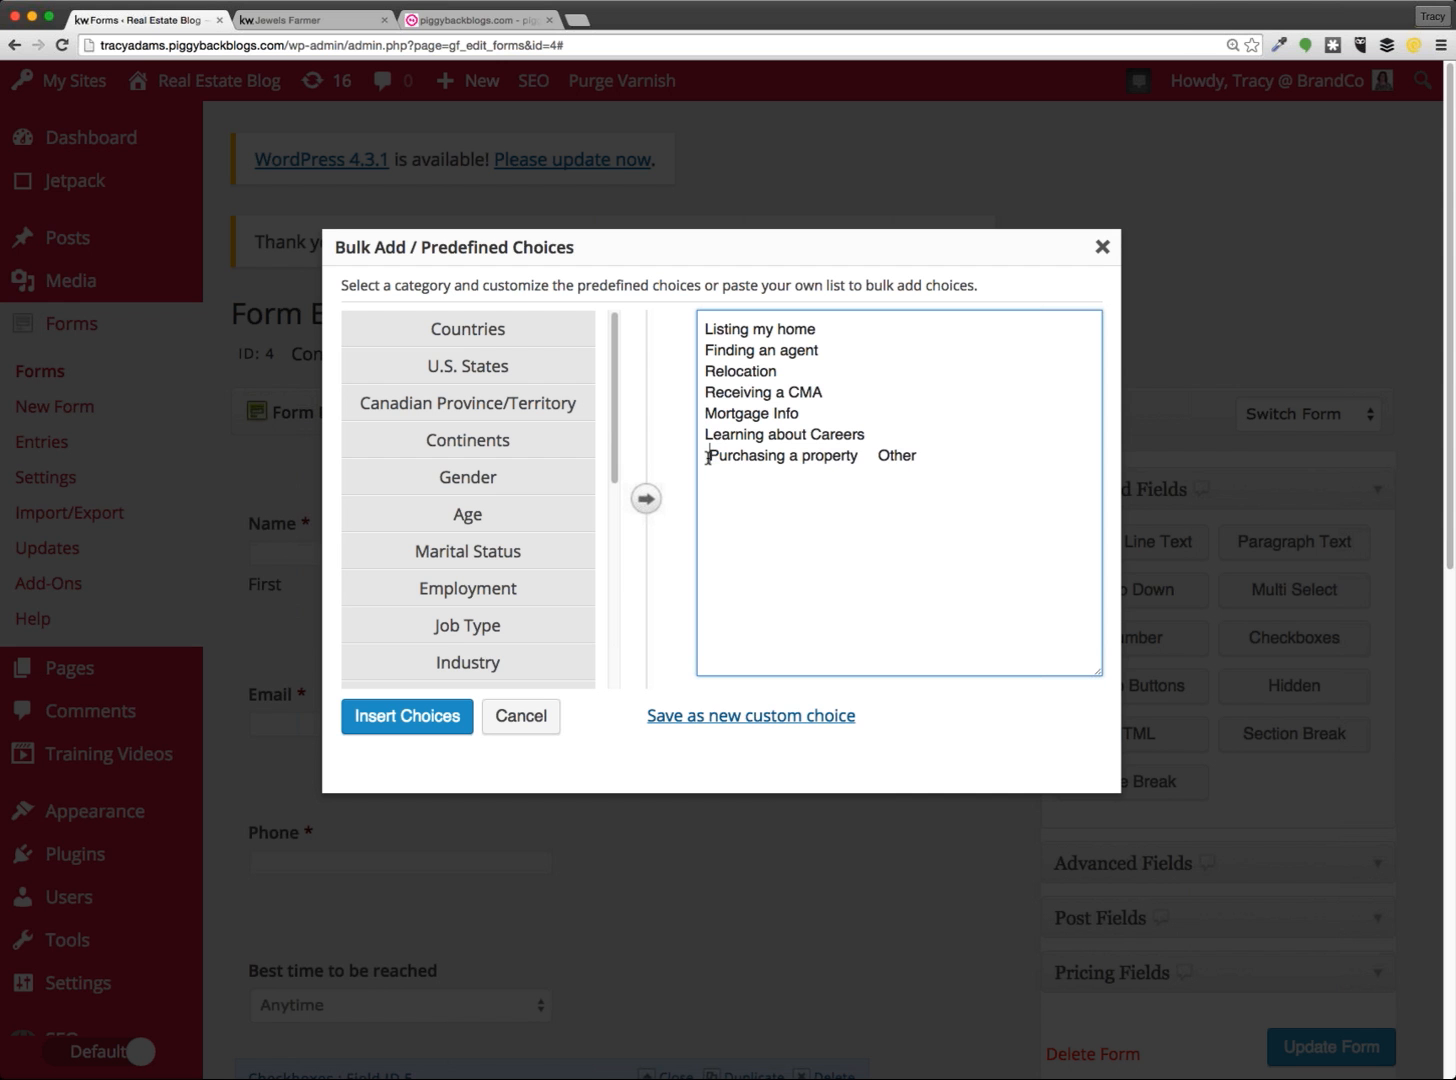
{"action": "key", "text": "BackSpace"}
{"action": "key", "text": "Return"}
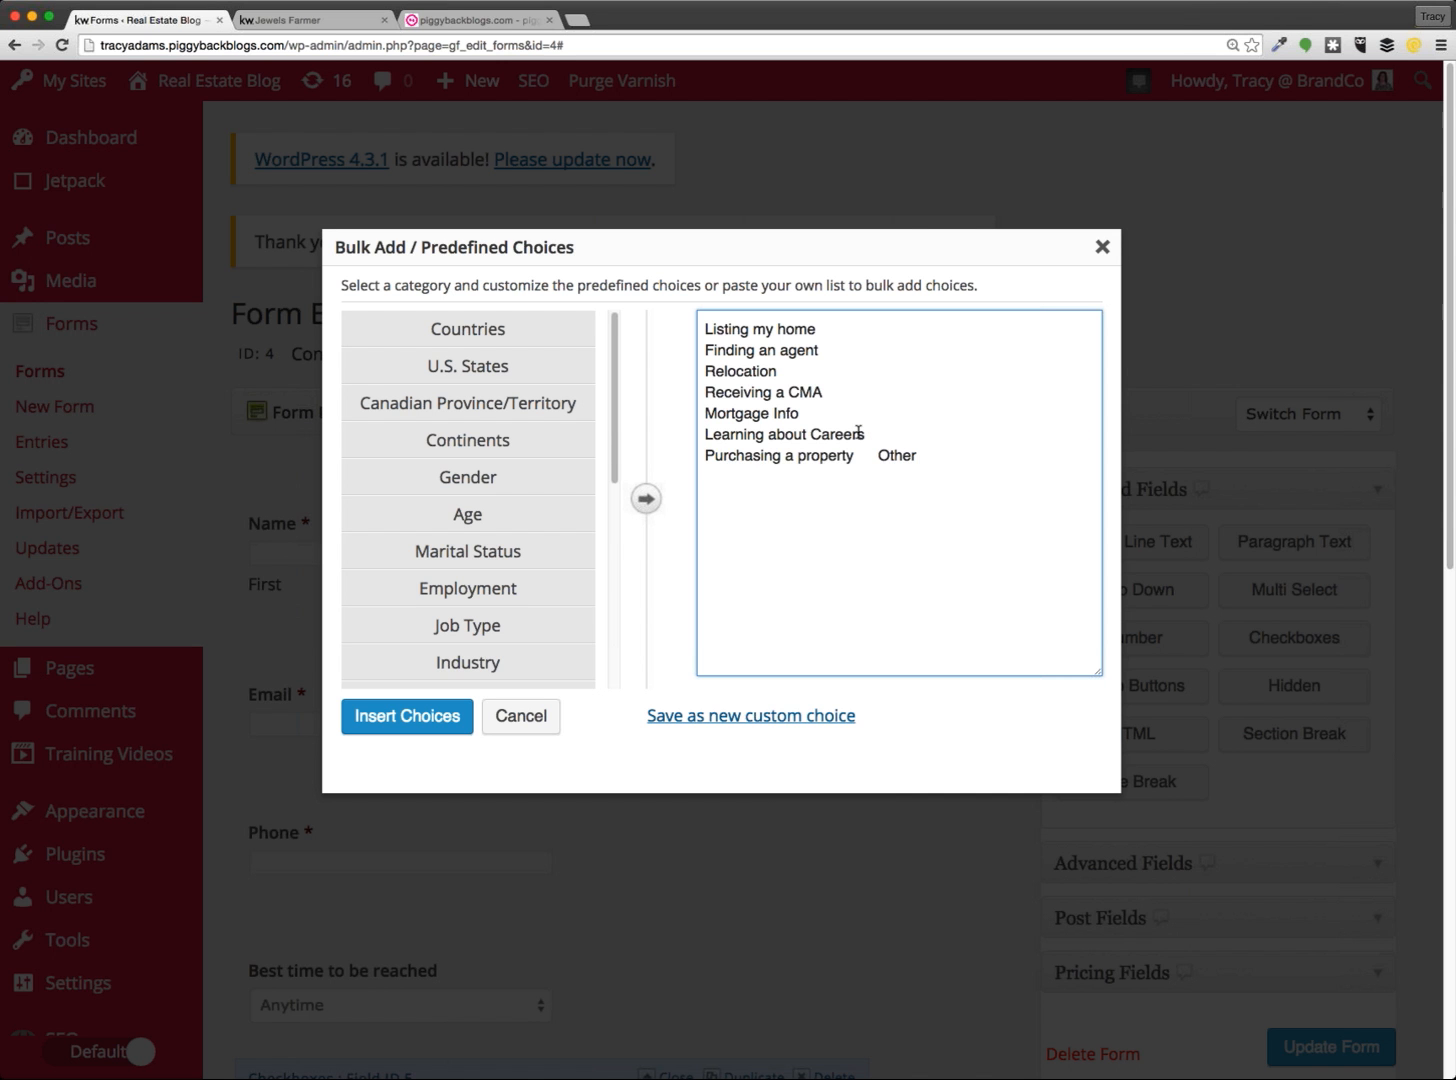
{"action": "left_click_drag", "start_coordinate": [877, 455], "coordinate": [853, 456]}
{"action": "key", "text": "BackSpace"}
{"action": "key", "text": "Return"}
{"action": "left_click", "coordinate": [407, 716]}
{"action": "scroll", "coordinate": [518, 773], "scroll_direction": "down", "scroll_amount": 3}
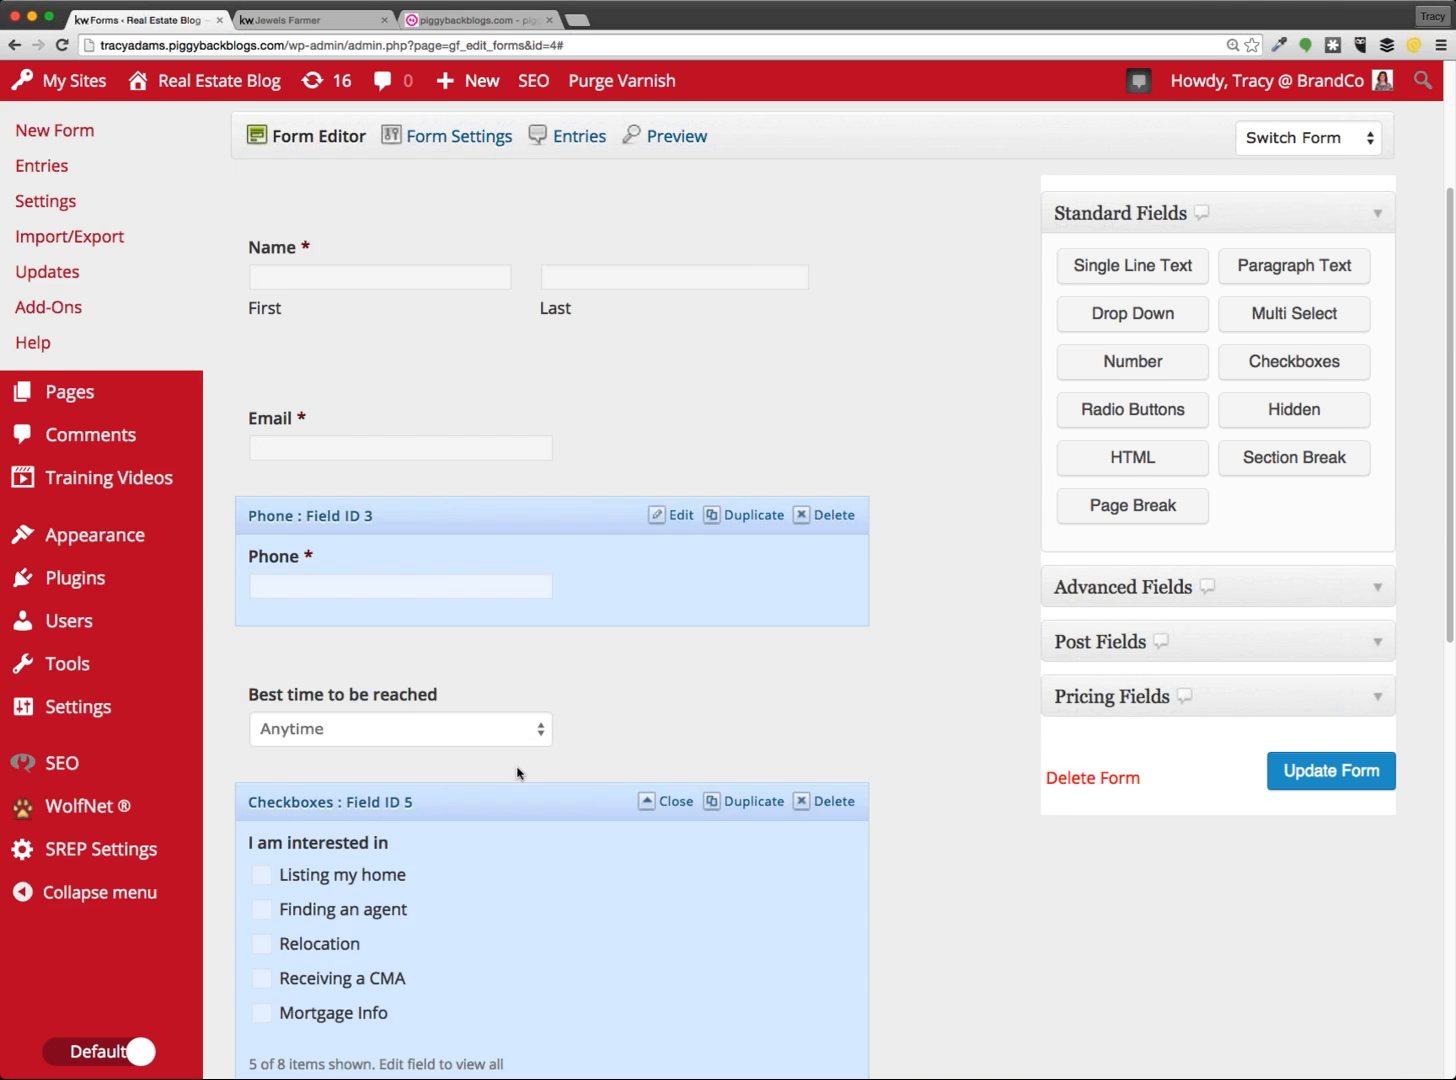
{"action": "scroll", "coordinate": [518, 773], "scroll_direction": "down", "scroll_amount": 9}
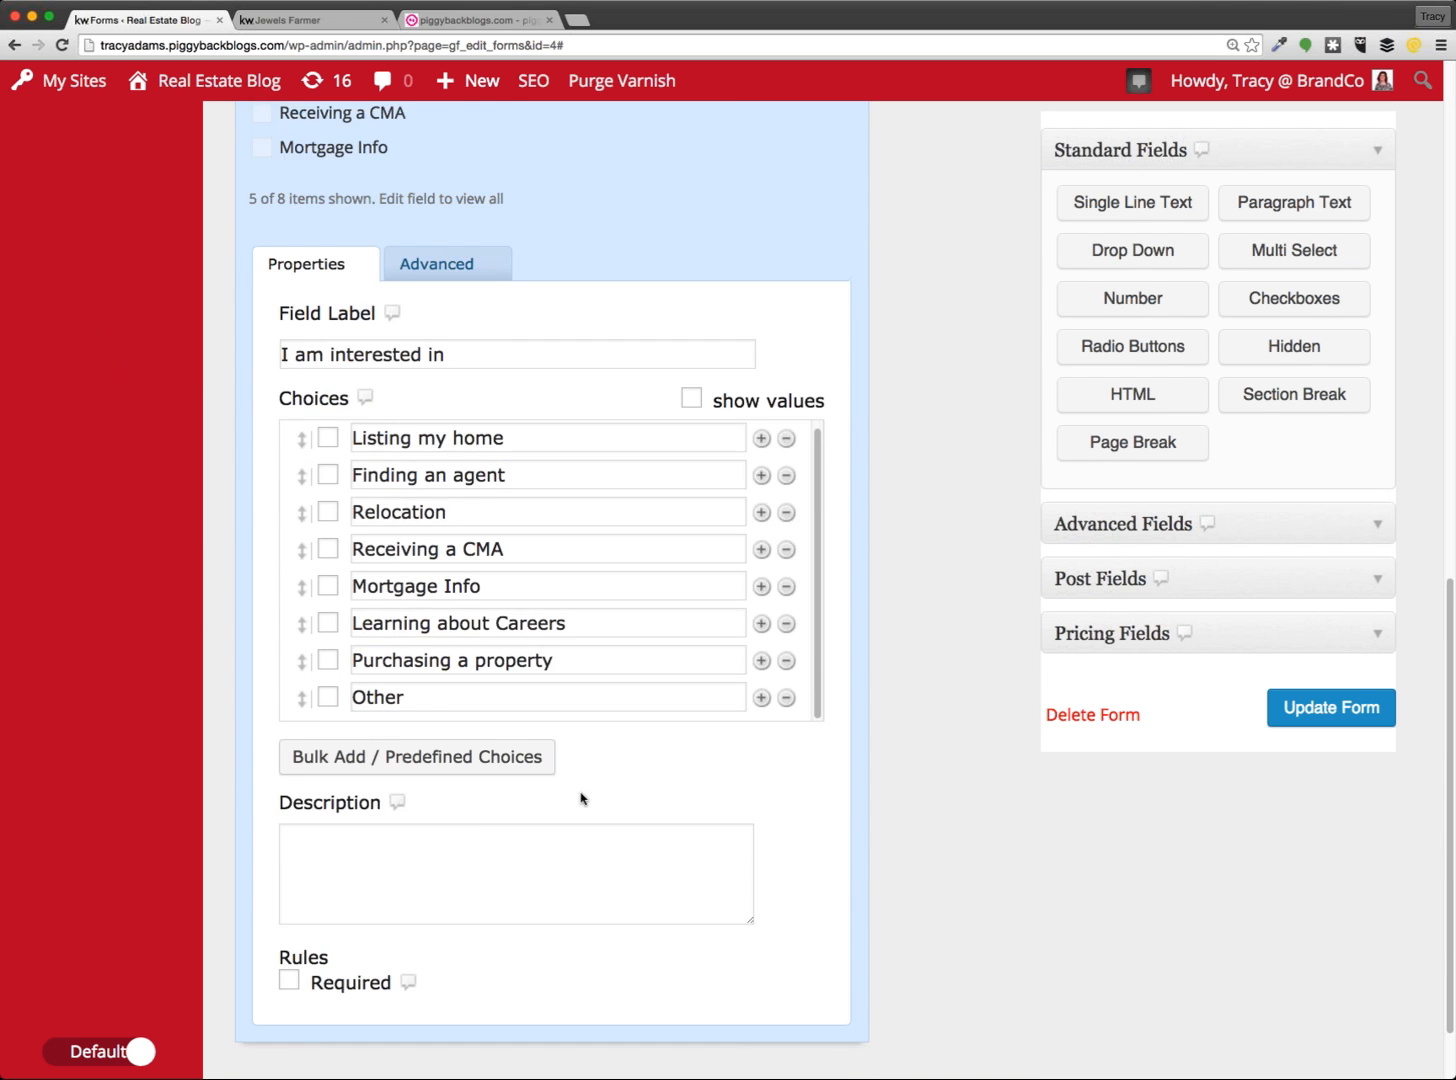
{"action": "scroll", "coordinate": [581, 798], "scroll_direction": "up", "scroll_amount": 2}
{"action": "scroll", "coordinate": [680, 557], "scroll_direction": "down", "scroll_amount": 2}
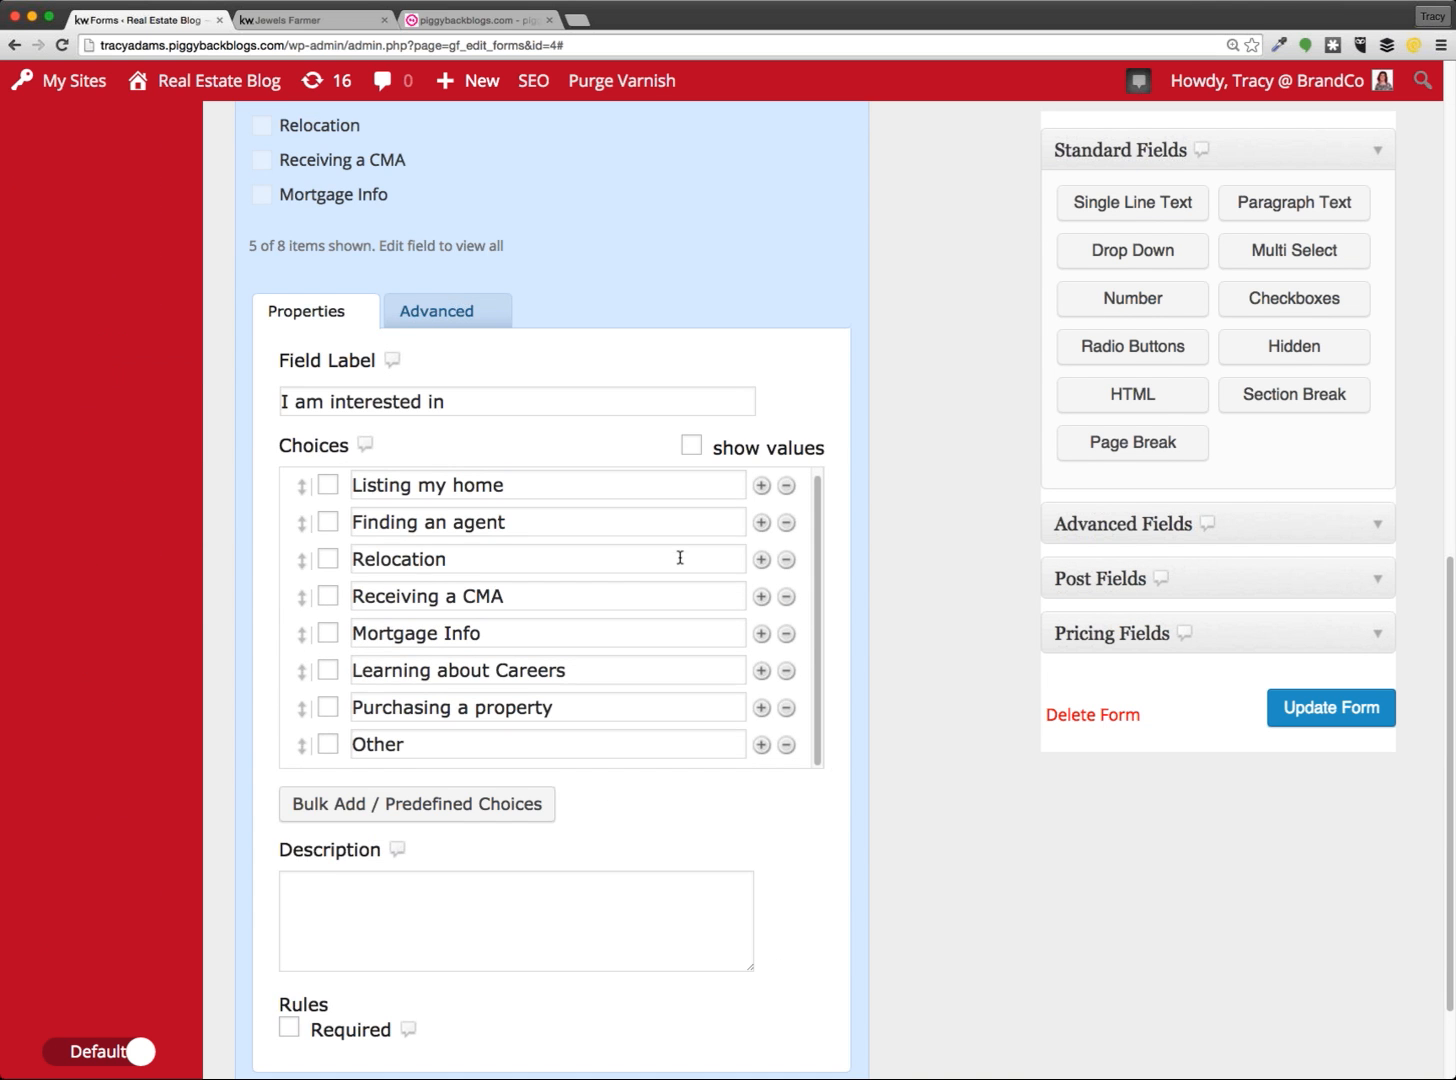
{"action": "scroll", "coordinate": [822, 765], "scroll_direction": "down", "scroll_amount": 2}
{"action": "scroll", "coordinate": [825, 768], "scroll_direction": "up", "scroll_amount": 5}
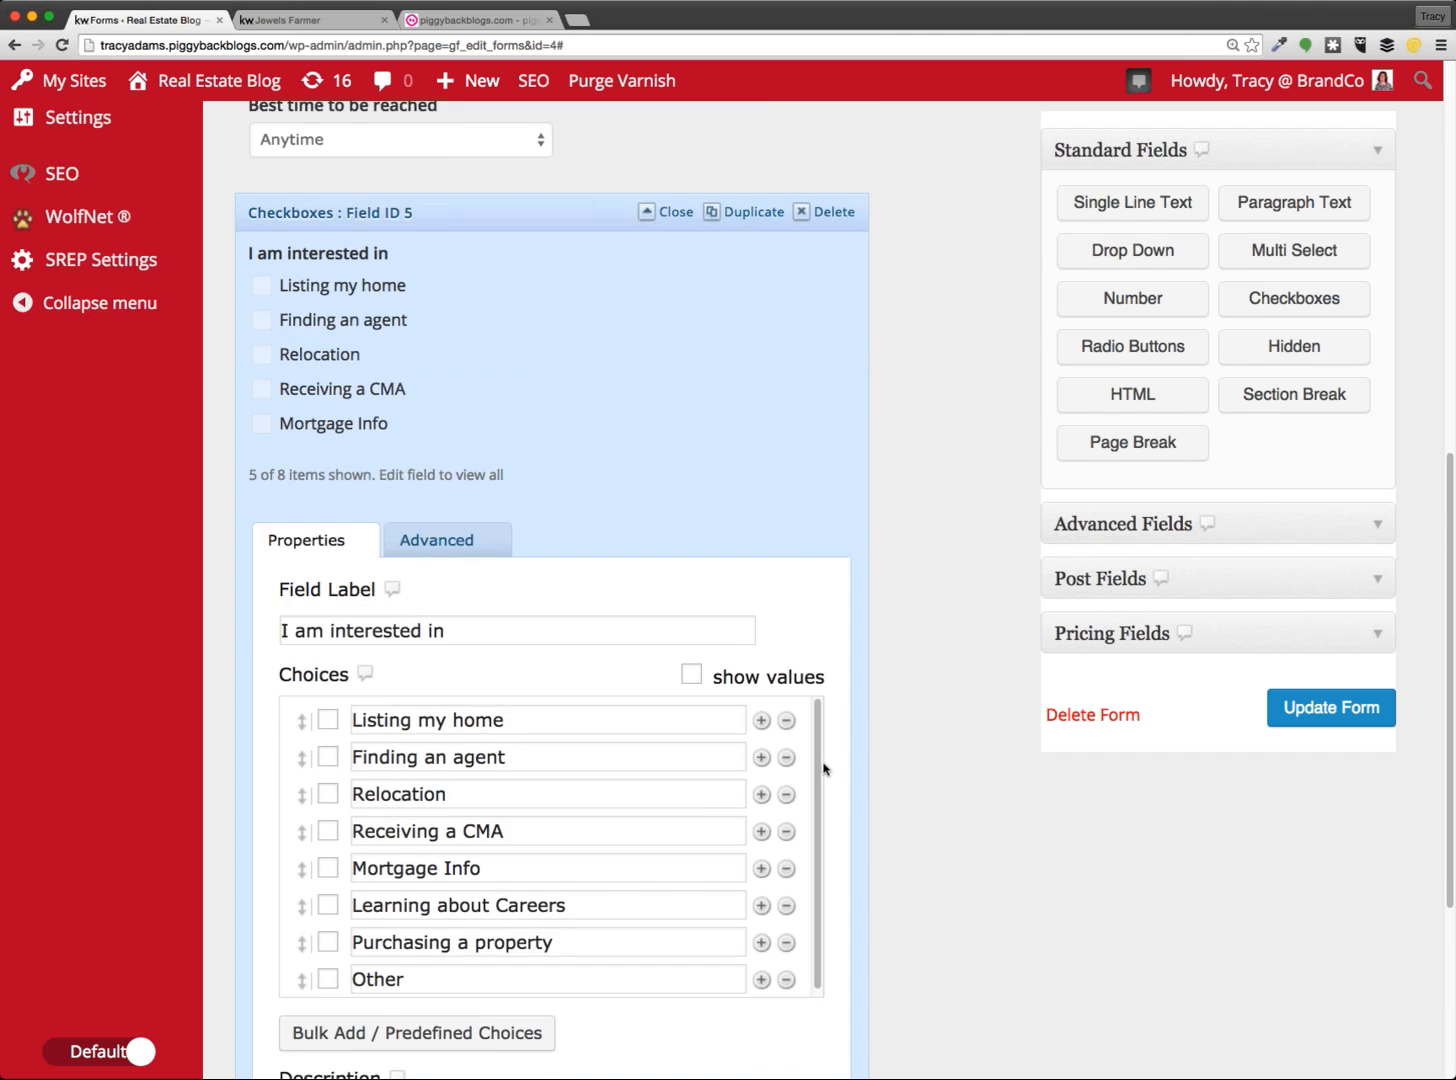
{"action": "scroll", "coordinate": [824, 767], "scroll_direction": "up", "scroll_amount": 2}
{"action": "left_click", "coordinate": [485, 357]}
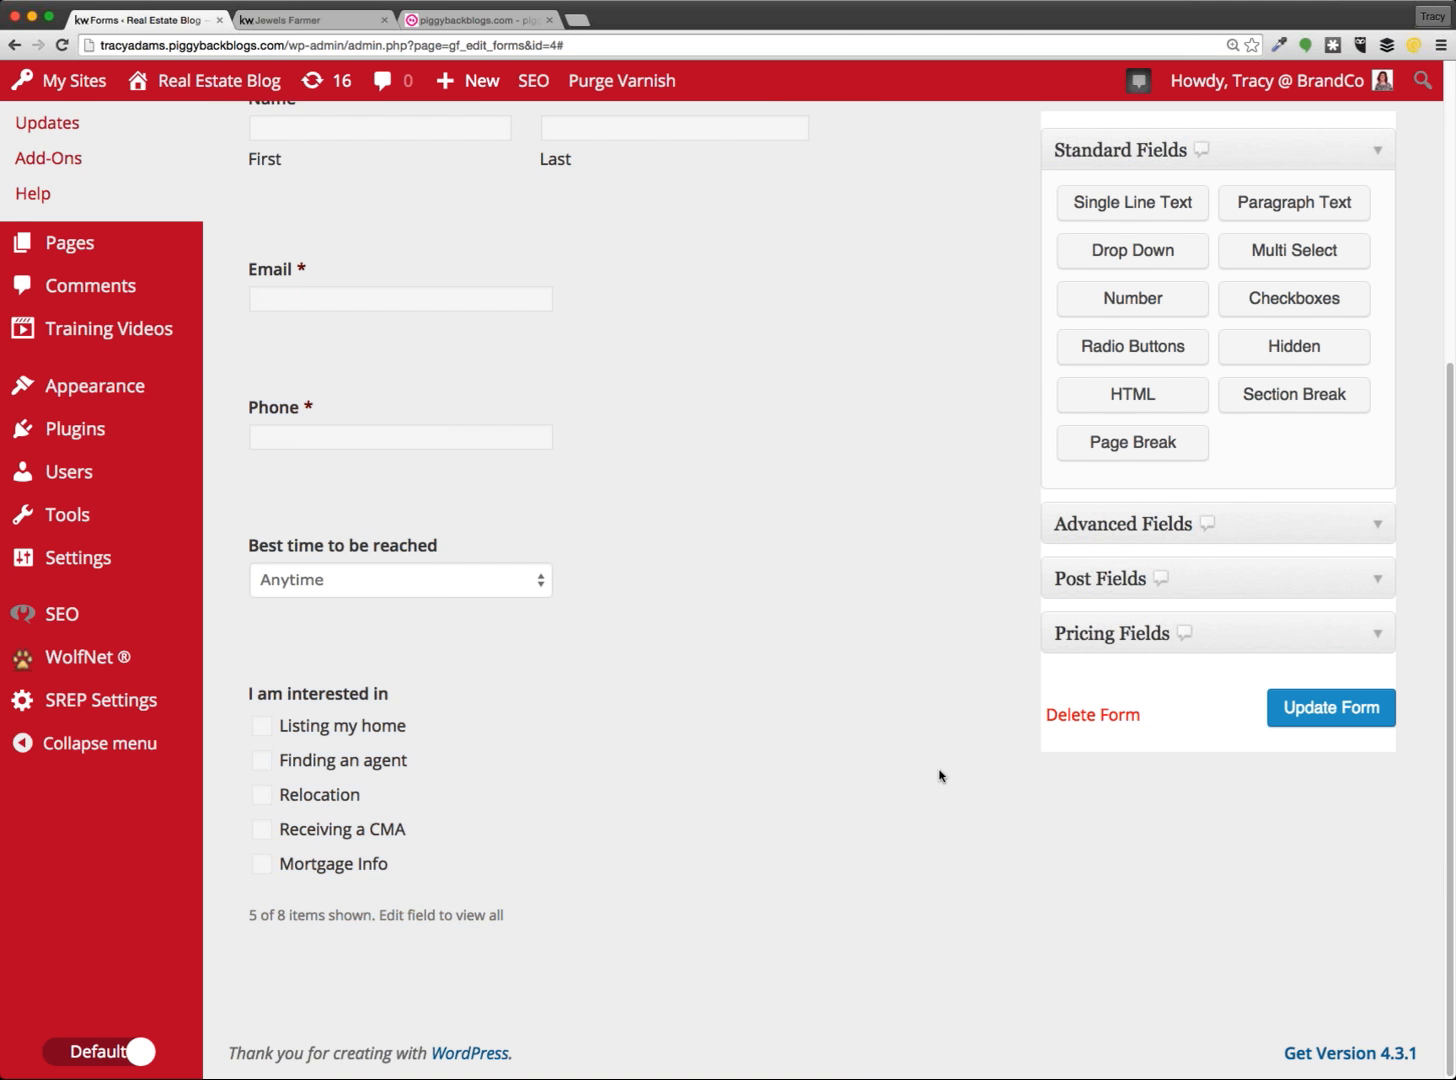
{"action": "scroll", "coordinate": [939, 776], "scroll_direction": "up", "scroll_amount": 3}
{"action": "key", "text": "ctrl+Tab"}
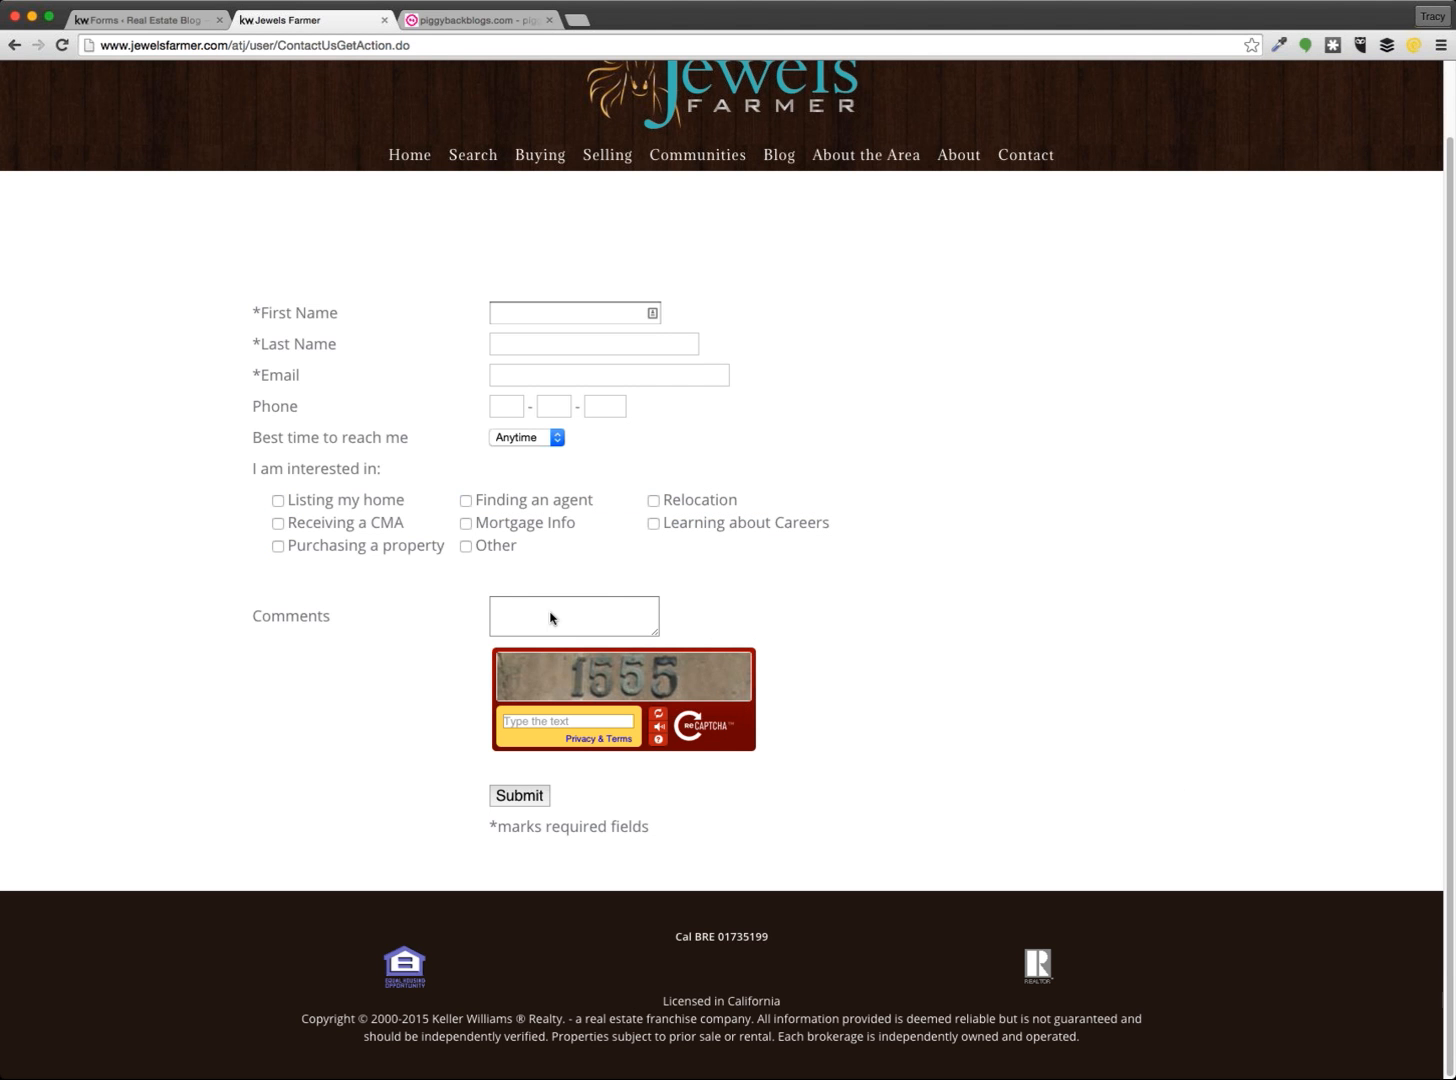
{"action": "left_click", "coordinate": [150, 17]}
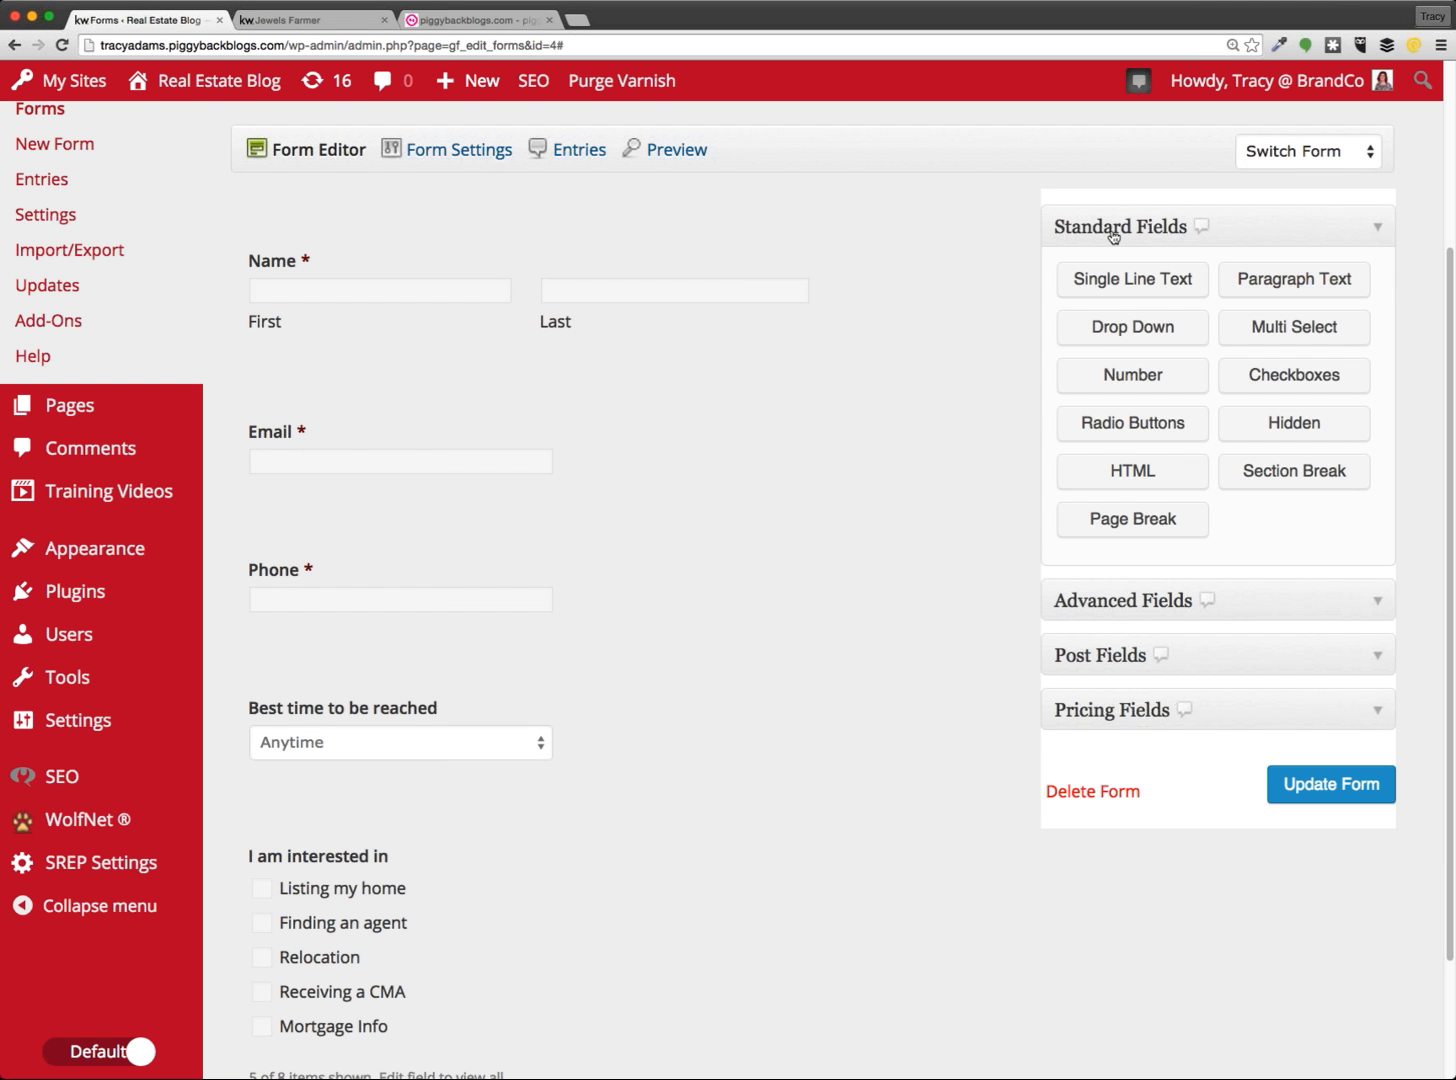
{"action": "left_click", "coordinate": [1273, 284]}
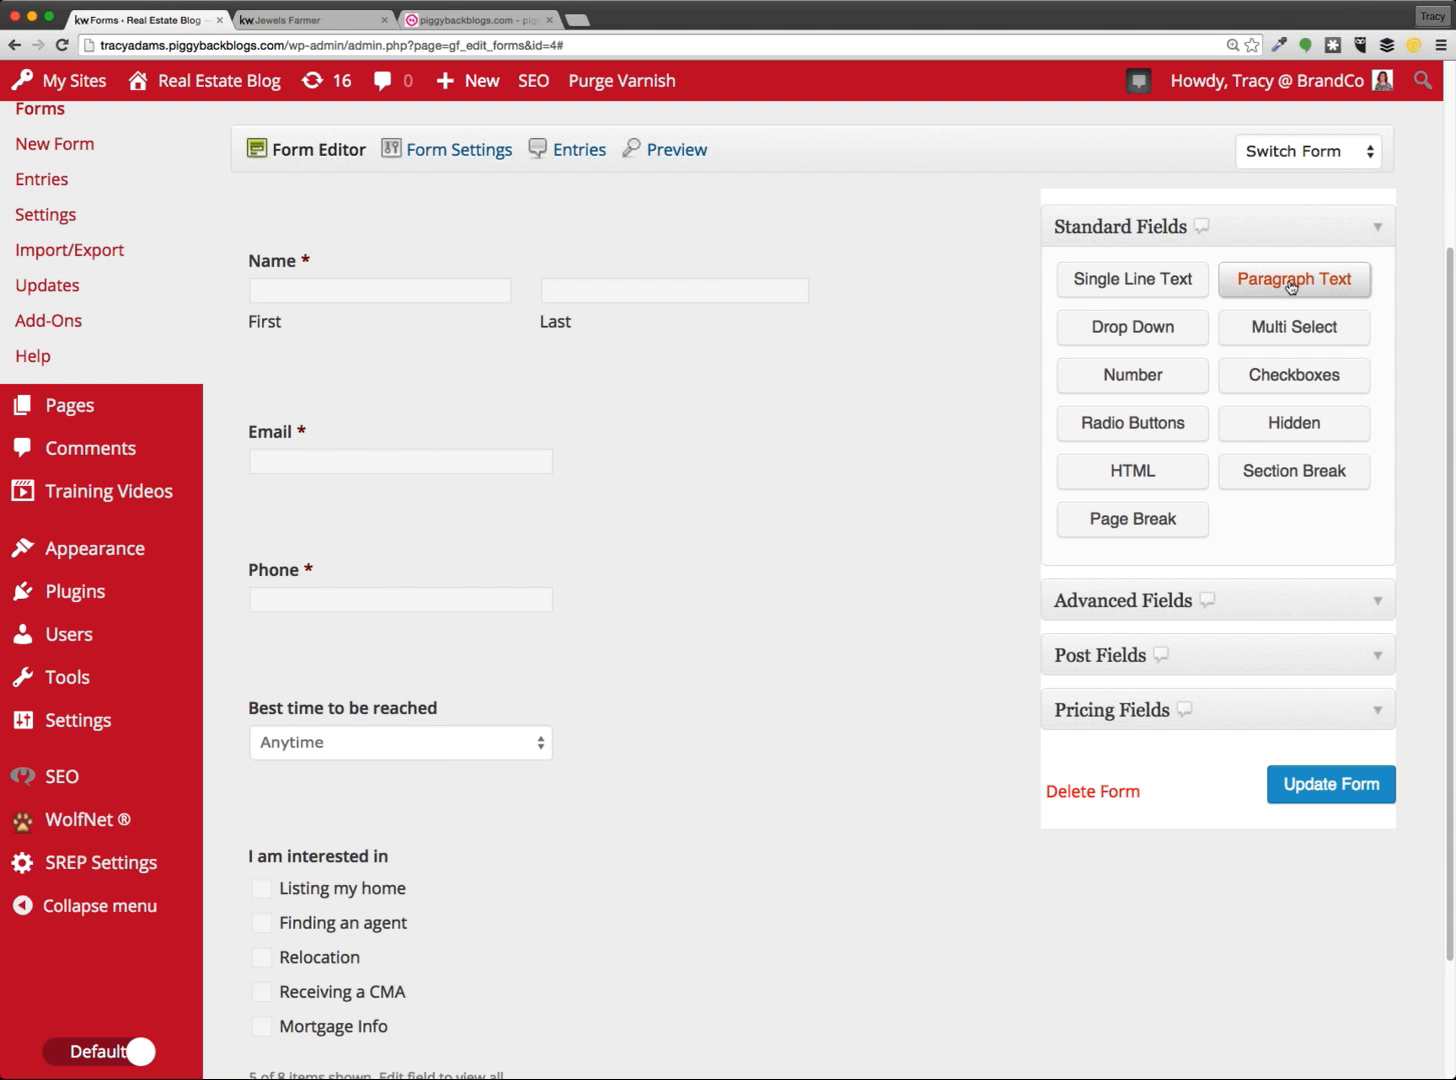
{"action": "scroll", "coordinate": [940, 598], "scroll_direction": "down", "scroll_amount": 5}
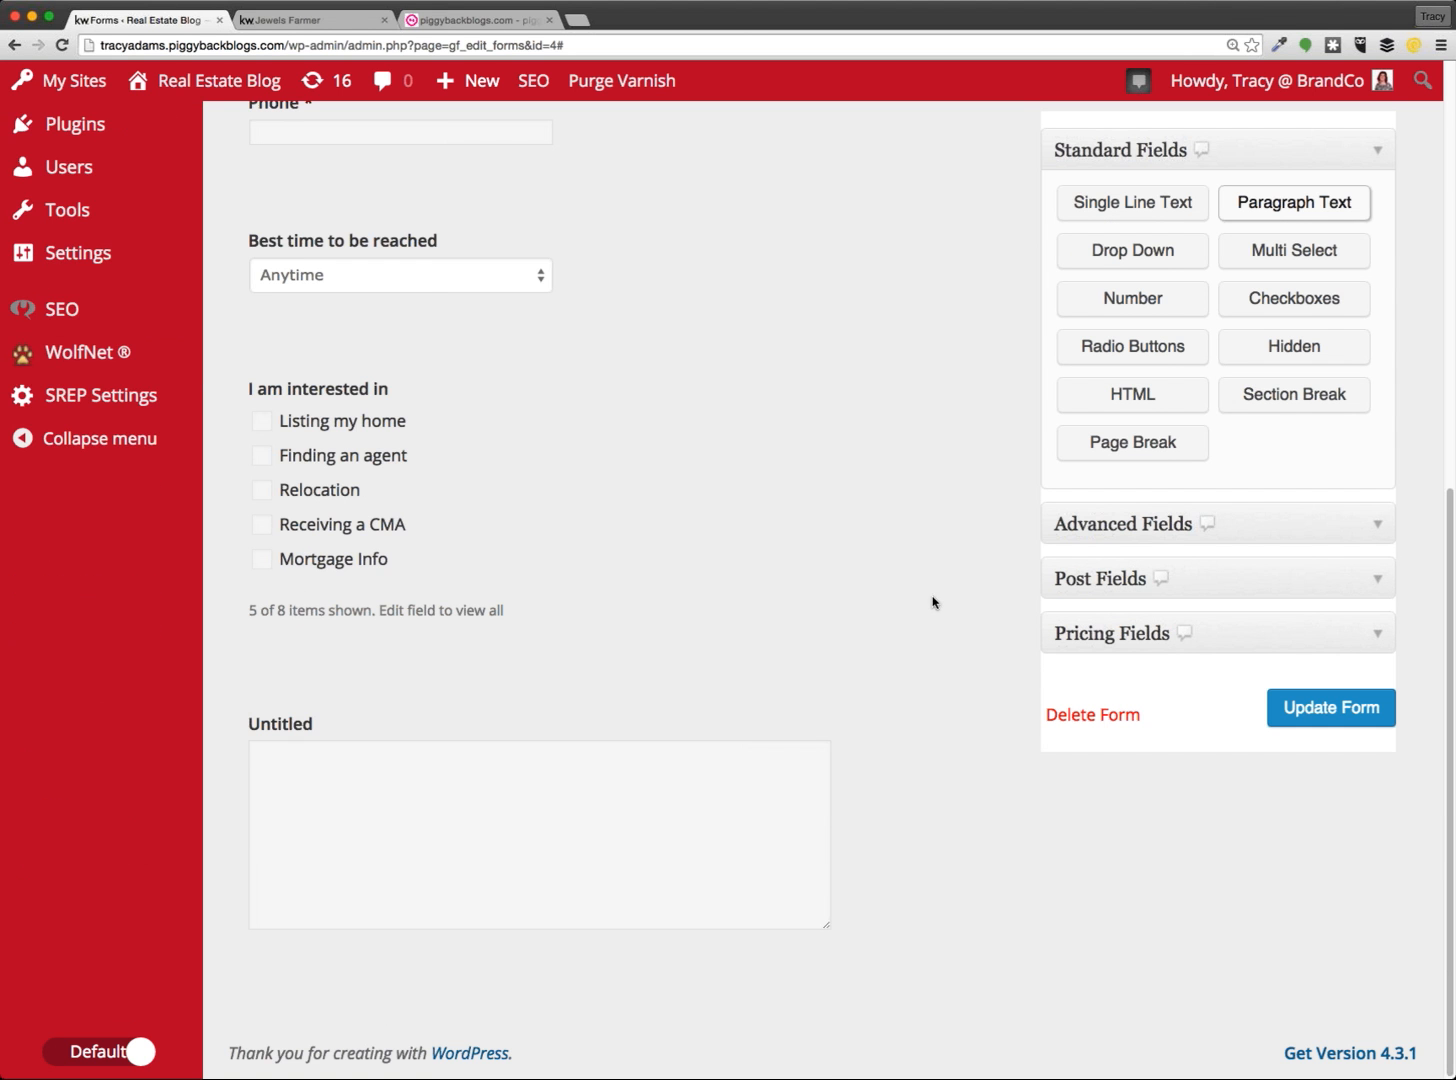
{"action": "mouse_move", "coordinate": [553, 771]}
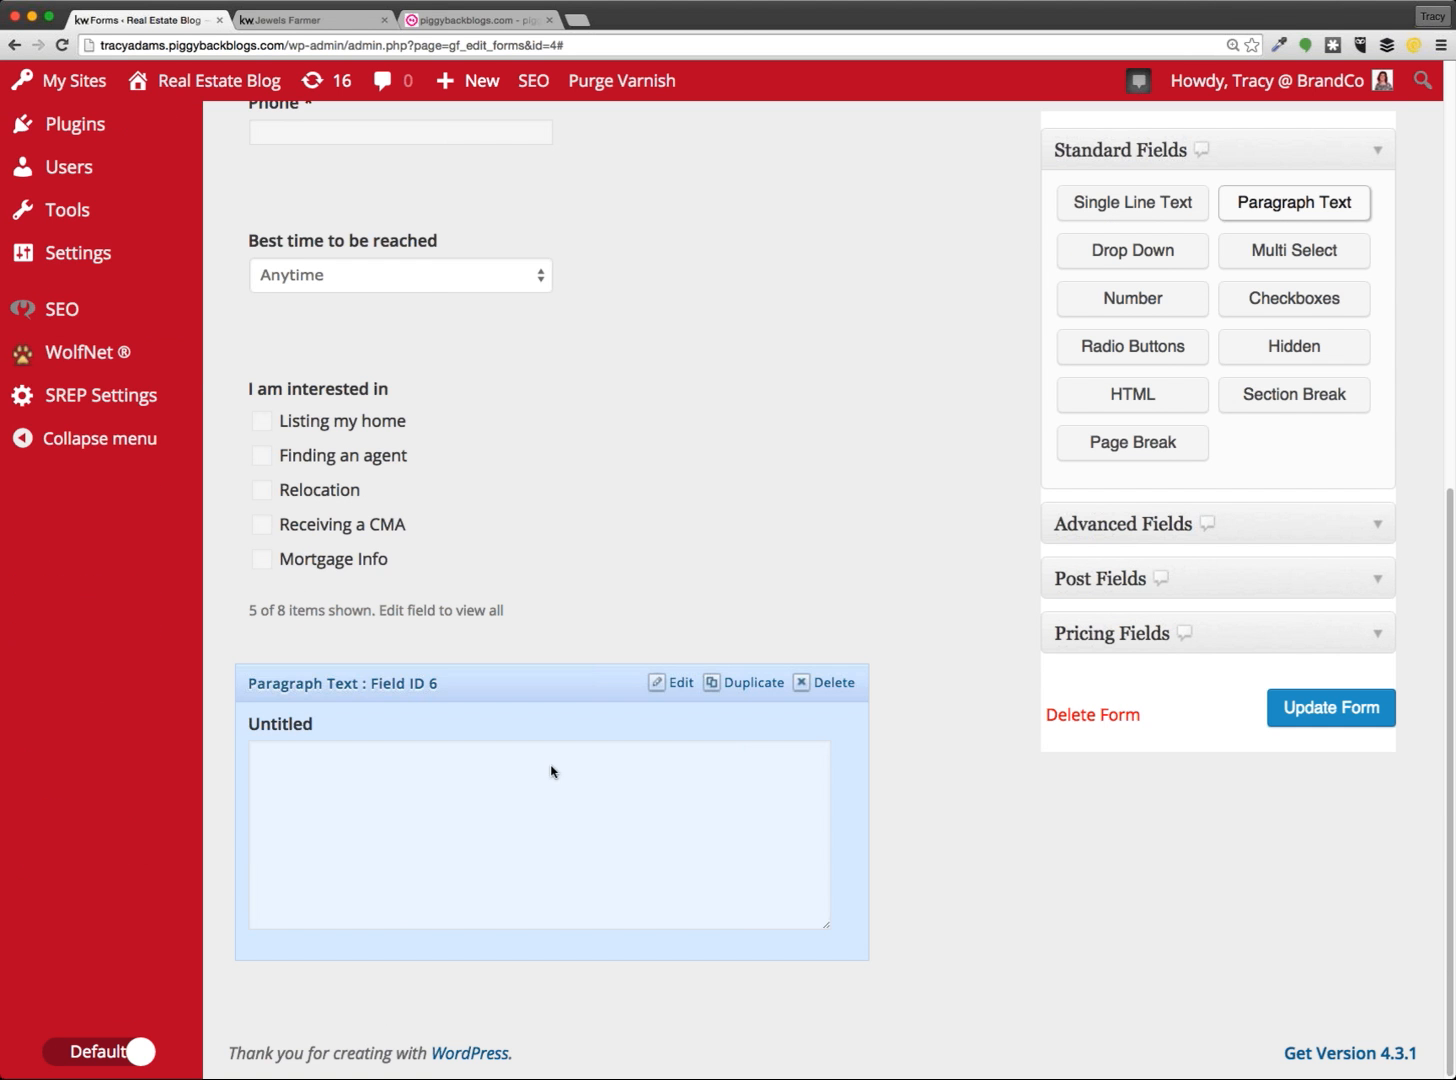
{"action": "left_click", "coordinate": [435, 719]}
{"action": "scroll", "coordinate": [435, 719], "scroll_direction": "down", "scroll_amount": 4}
{"action": "left_click_drag", "start_coordinate": [366, 697], "coordinate": [248, 686]}
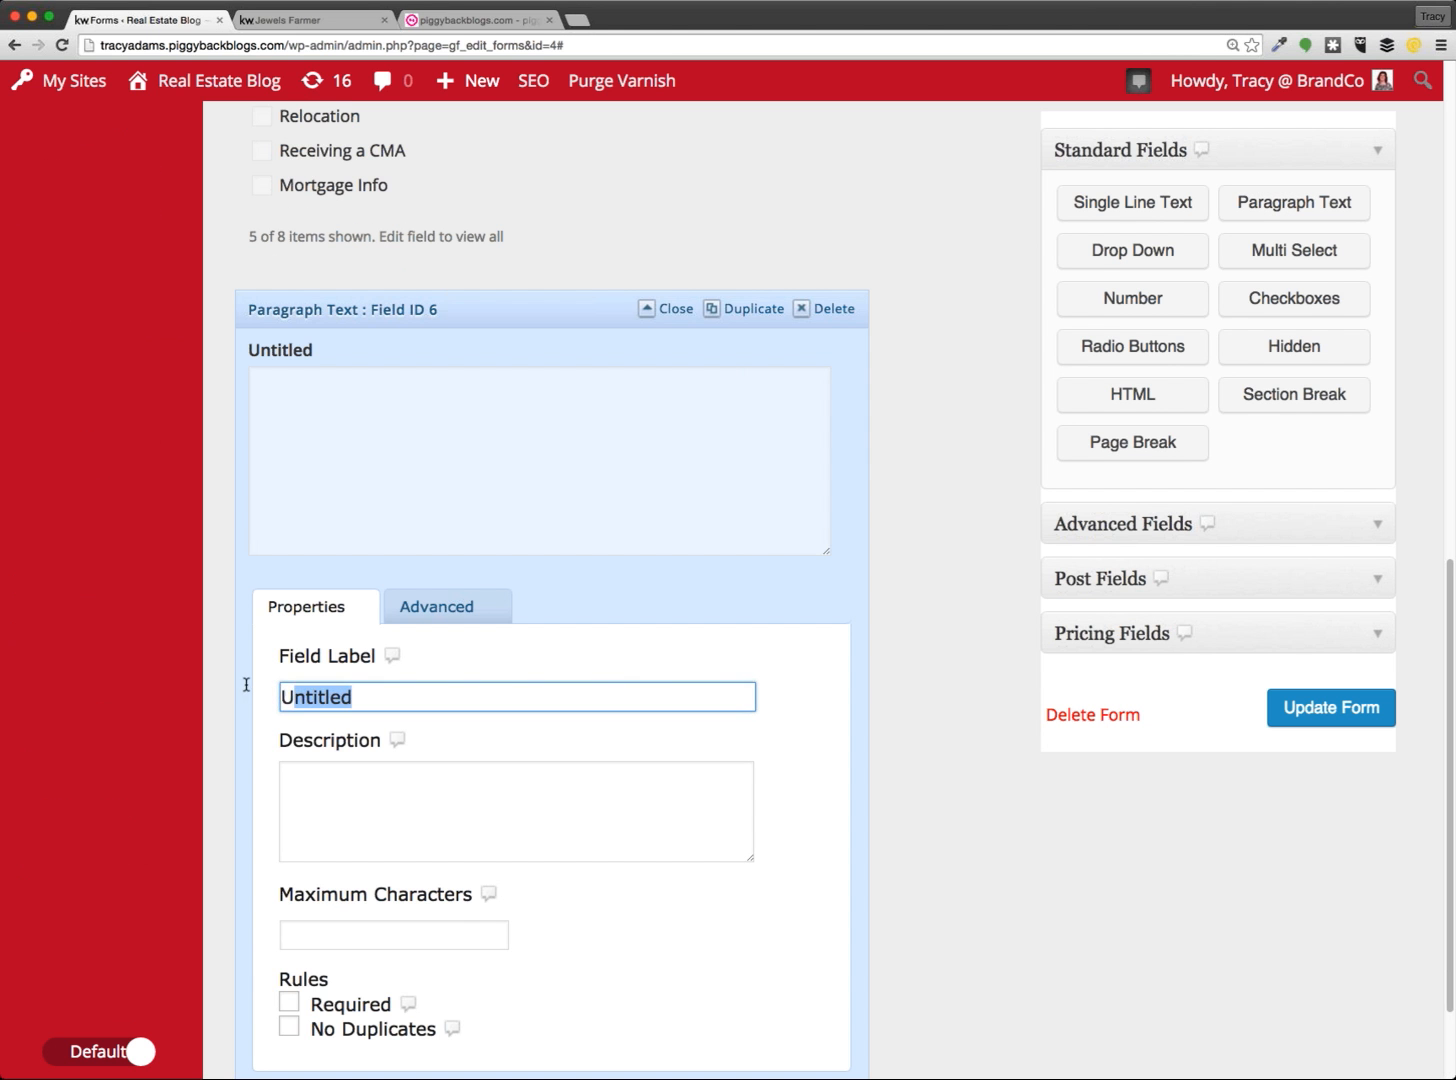
{"action": "type", "text": "Comments"}
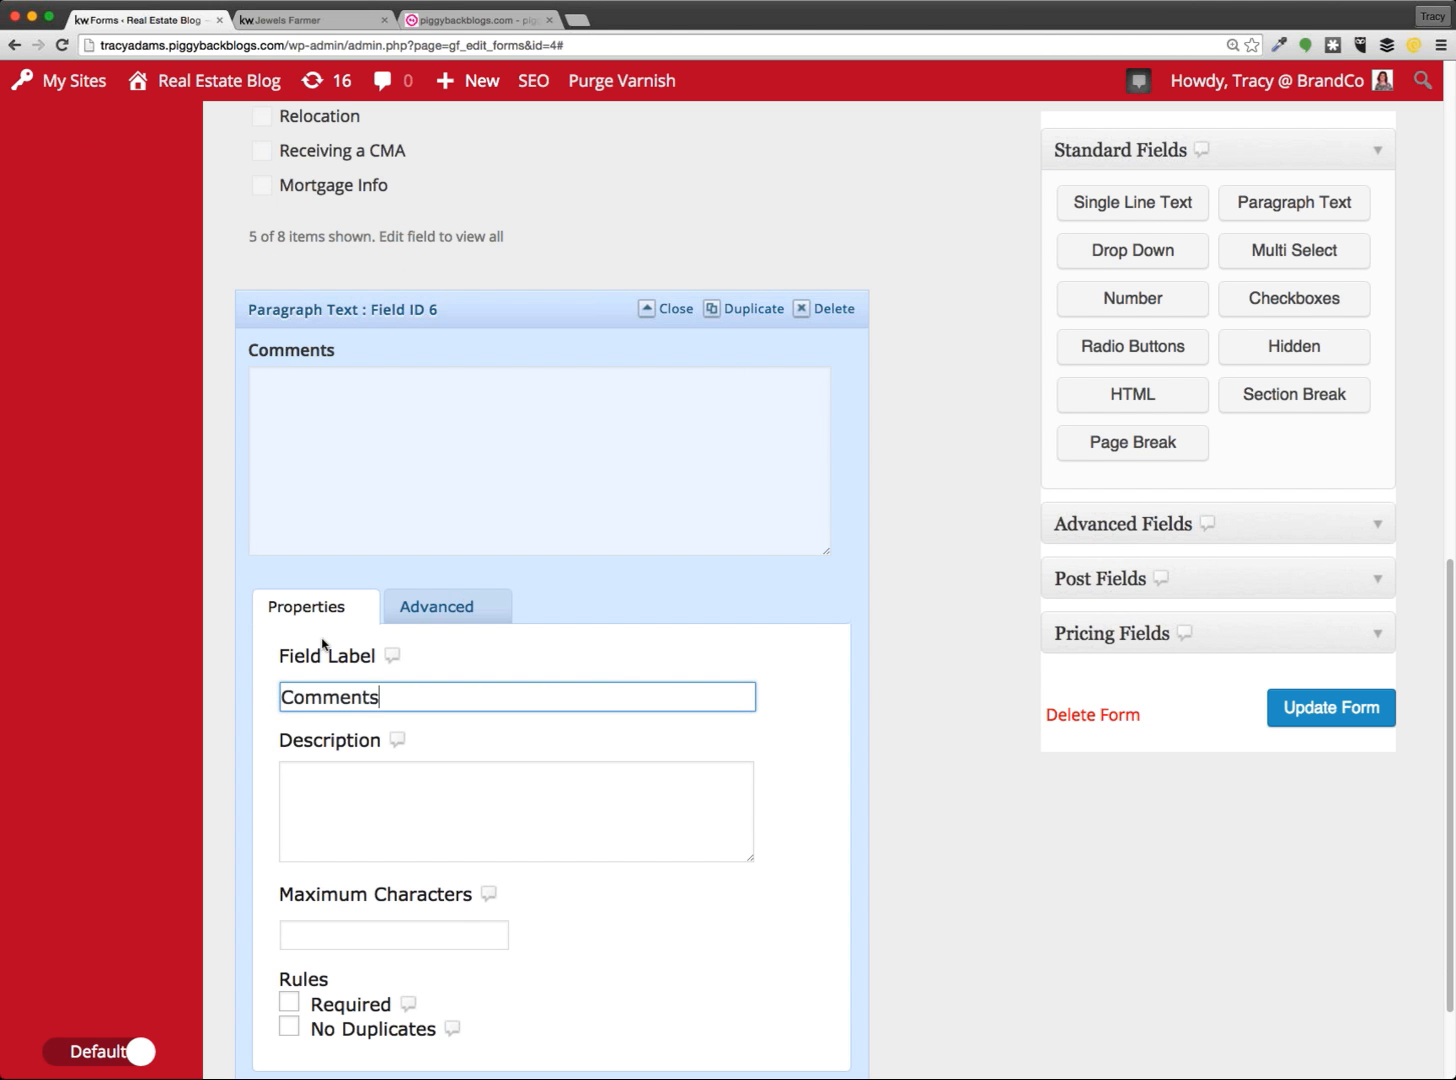
{"action": "left_click", "coordinate": [499, 316]}
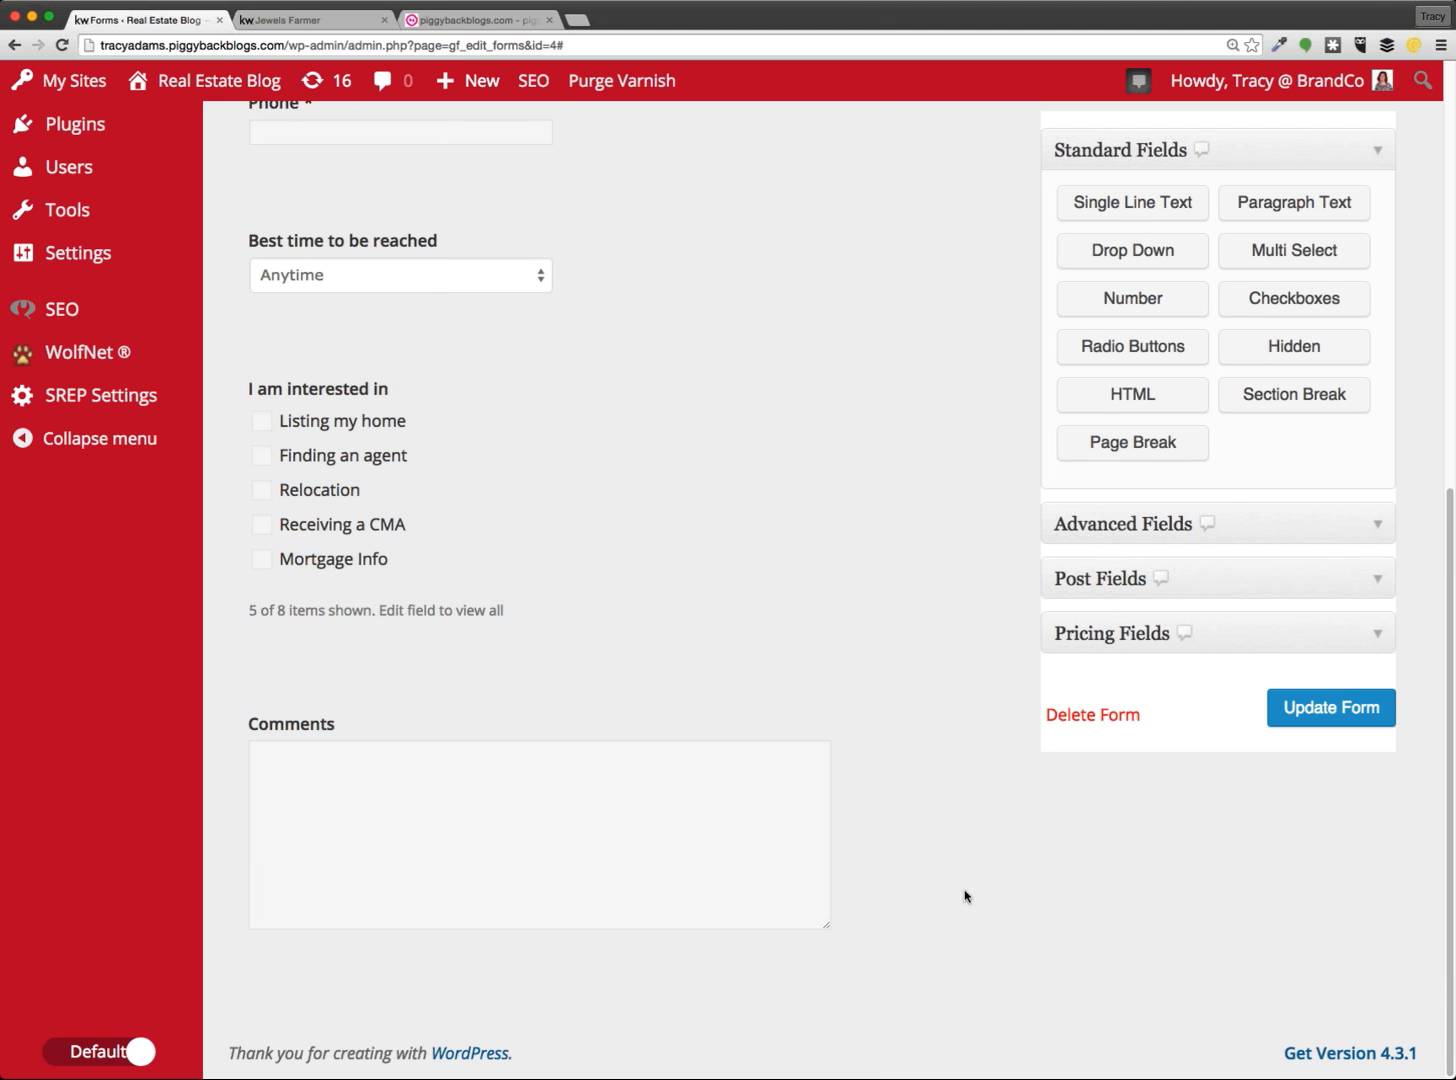
{"action": "left_click", "coordinate": [350, 28]}
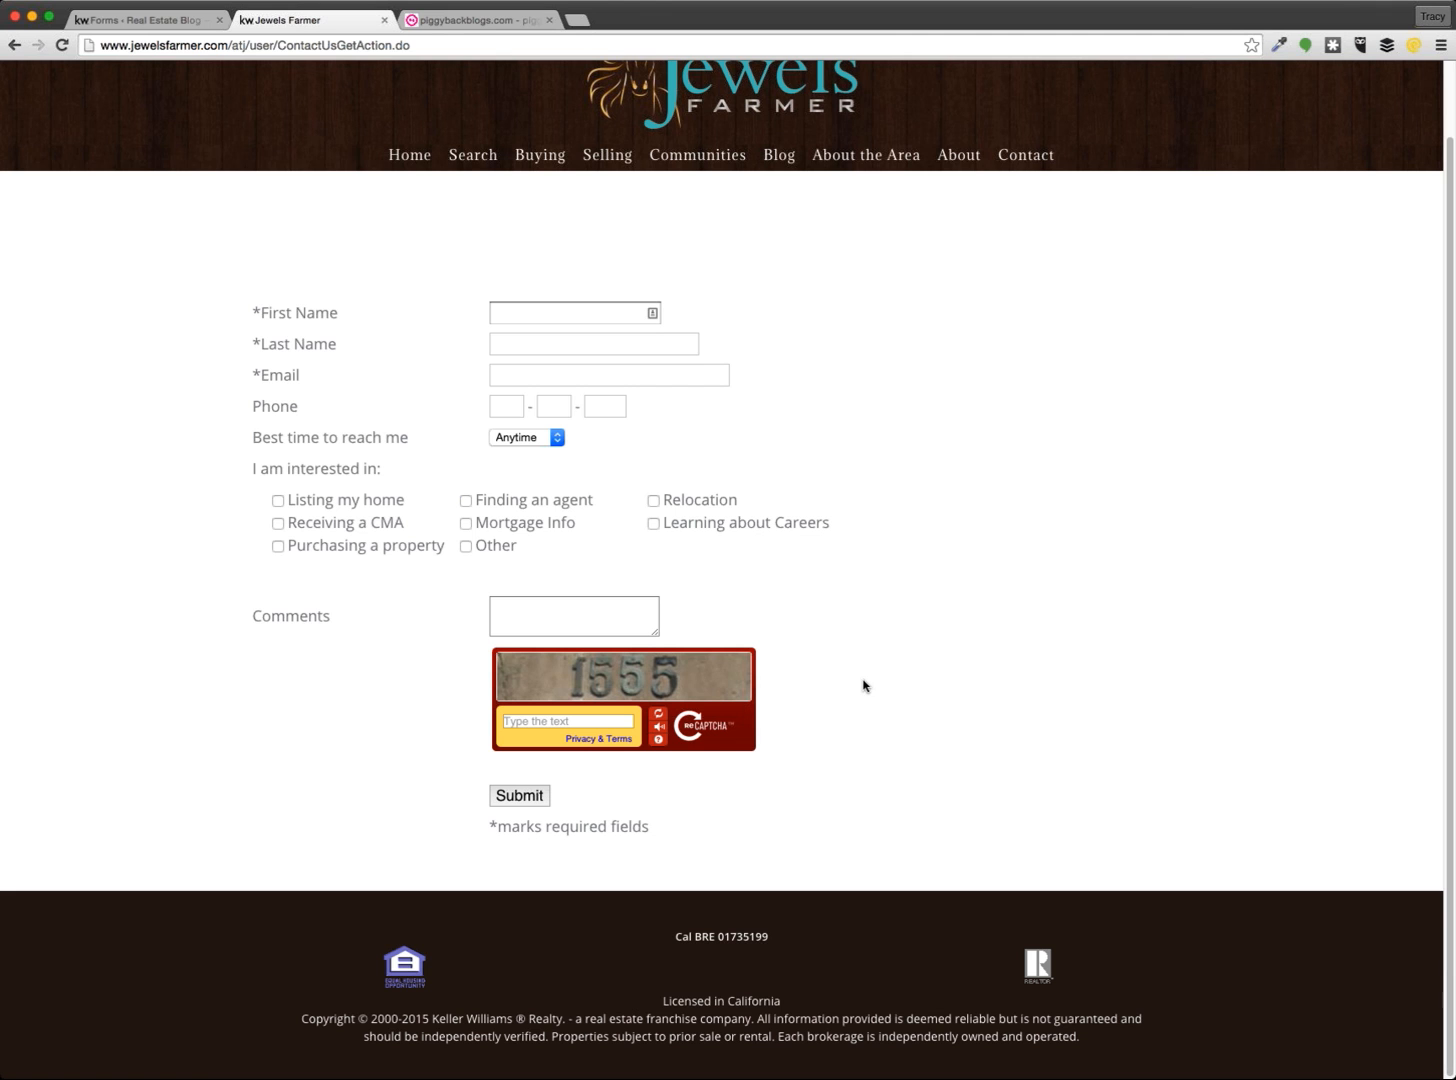
Add a CAPTCHA field from Advanced Fields, read its setup note, then delete it
{"action": "left_click", "coordinate": [148, 20]}
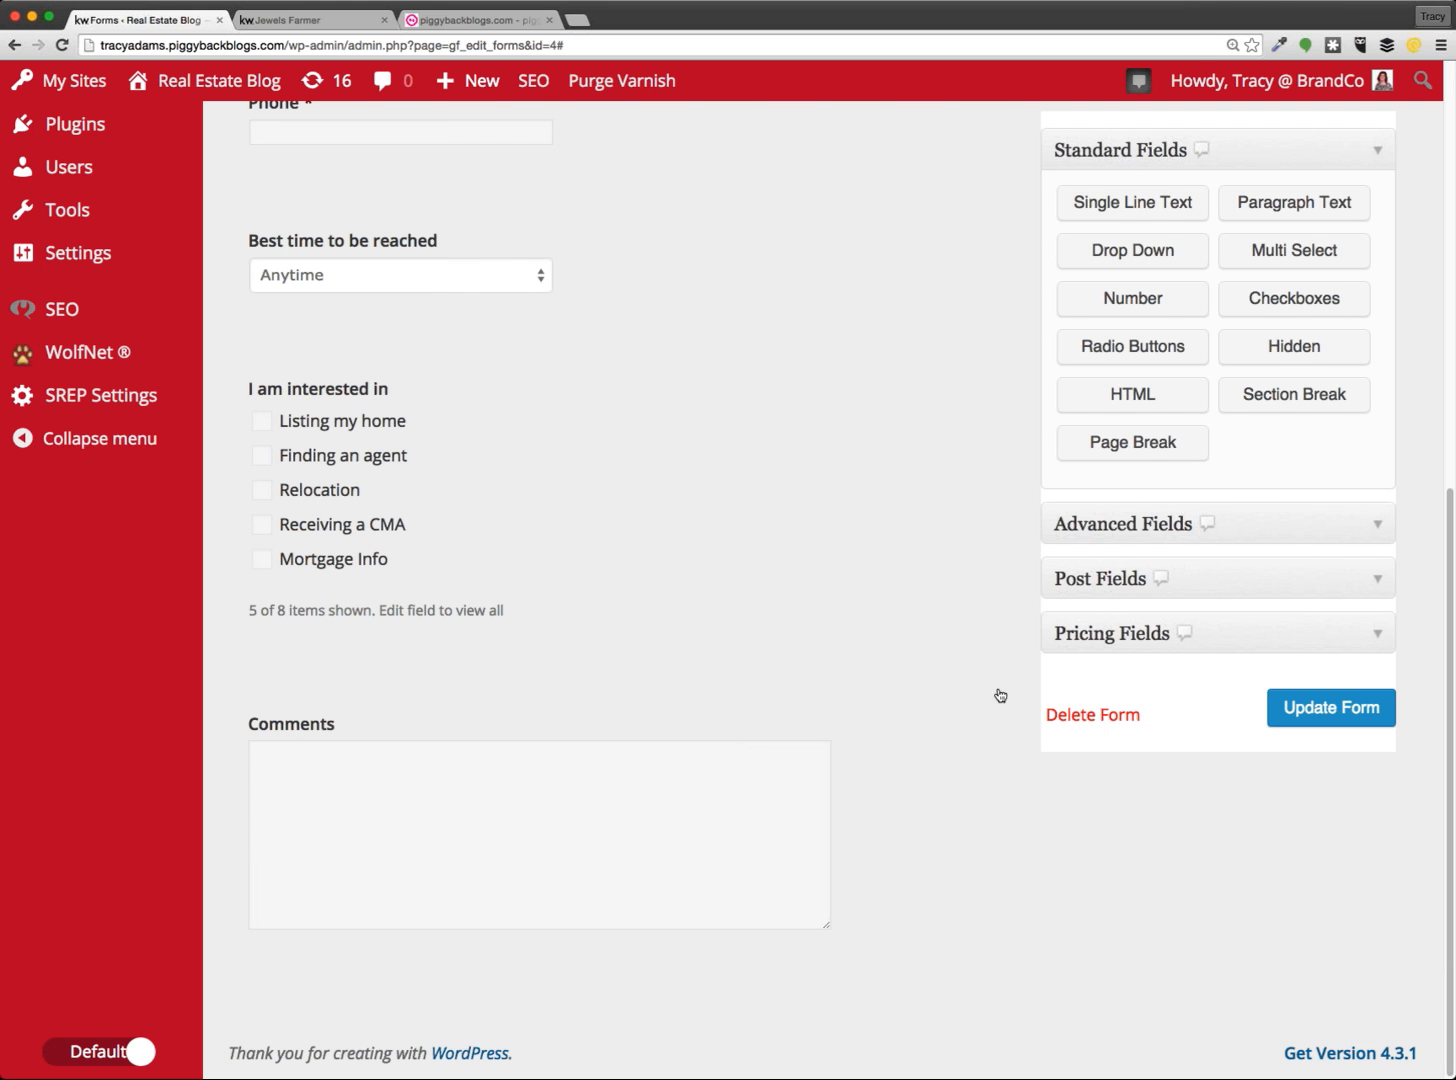
{"action": "left_click", "coordinate": [1119, 532]}
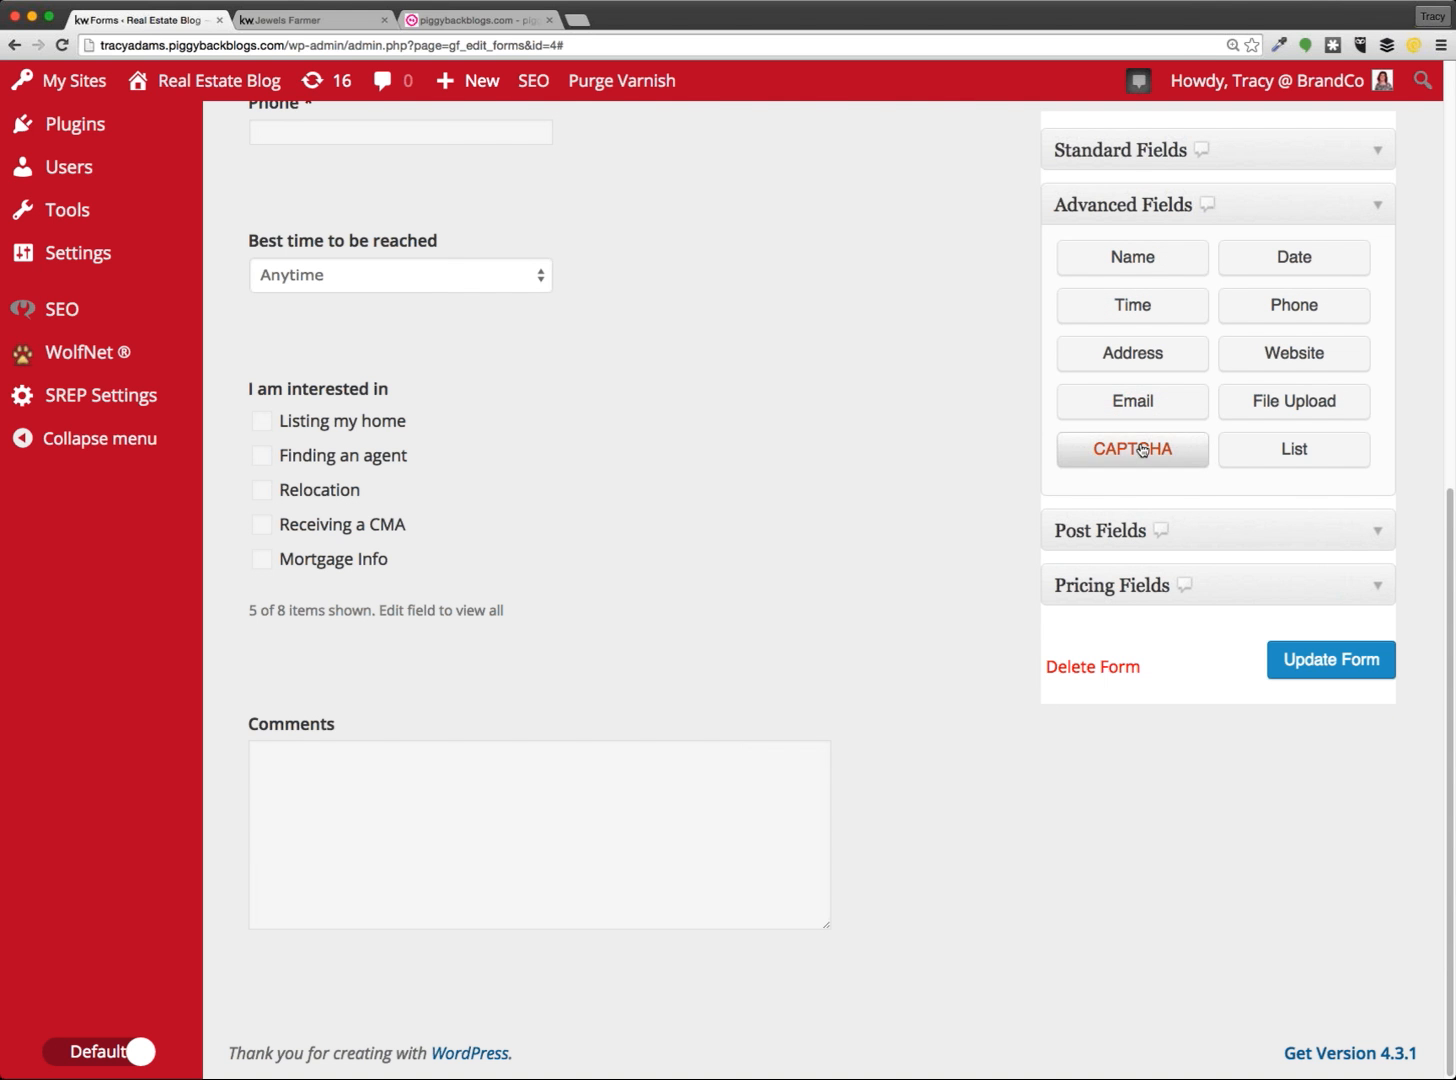
{"action": "left_click", "coordinate": [1136, 452]}
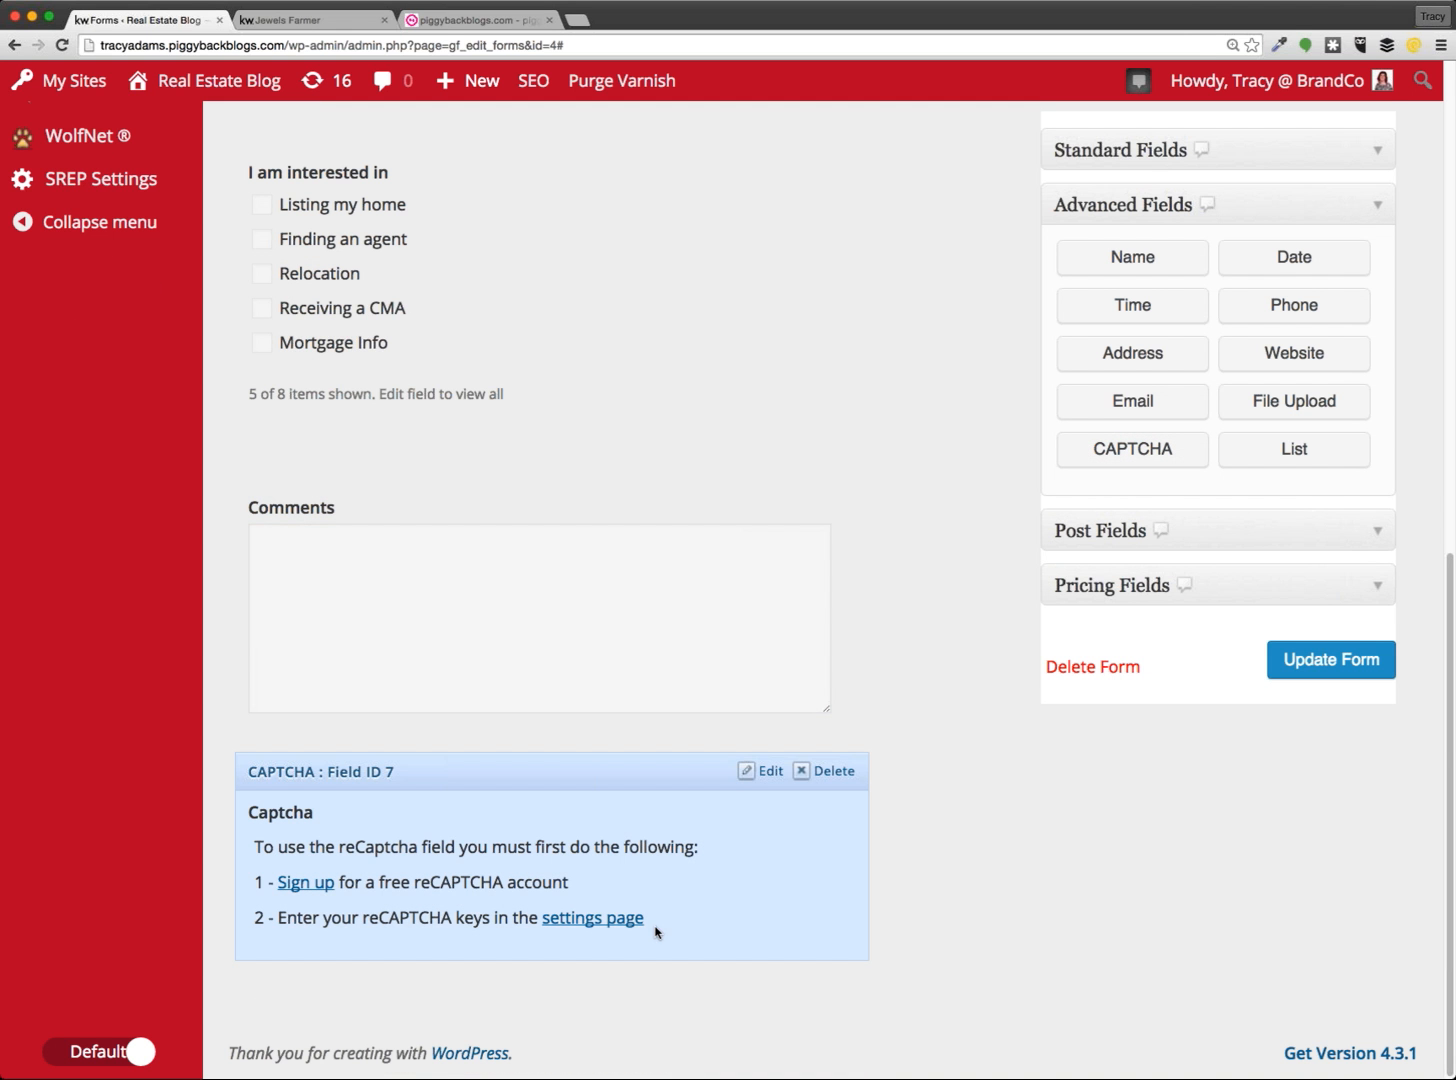
{"action": "left_click_drag", "start_coordinate": [655, 930], "coordinate": [253, 812]}
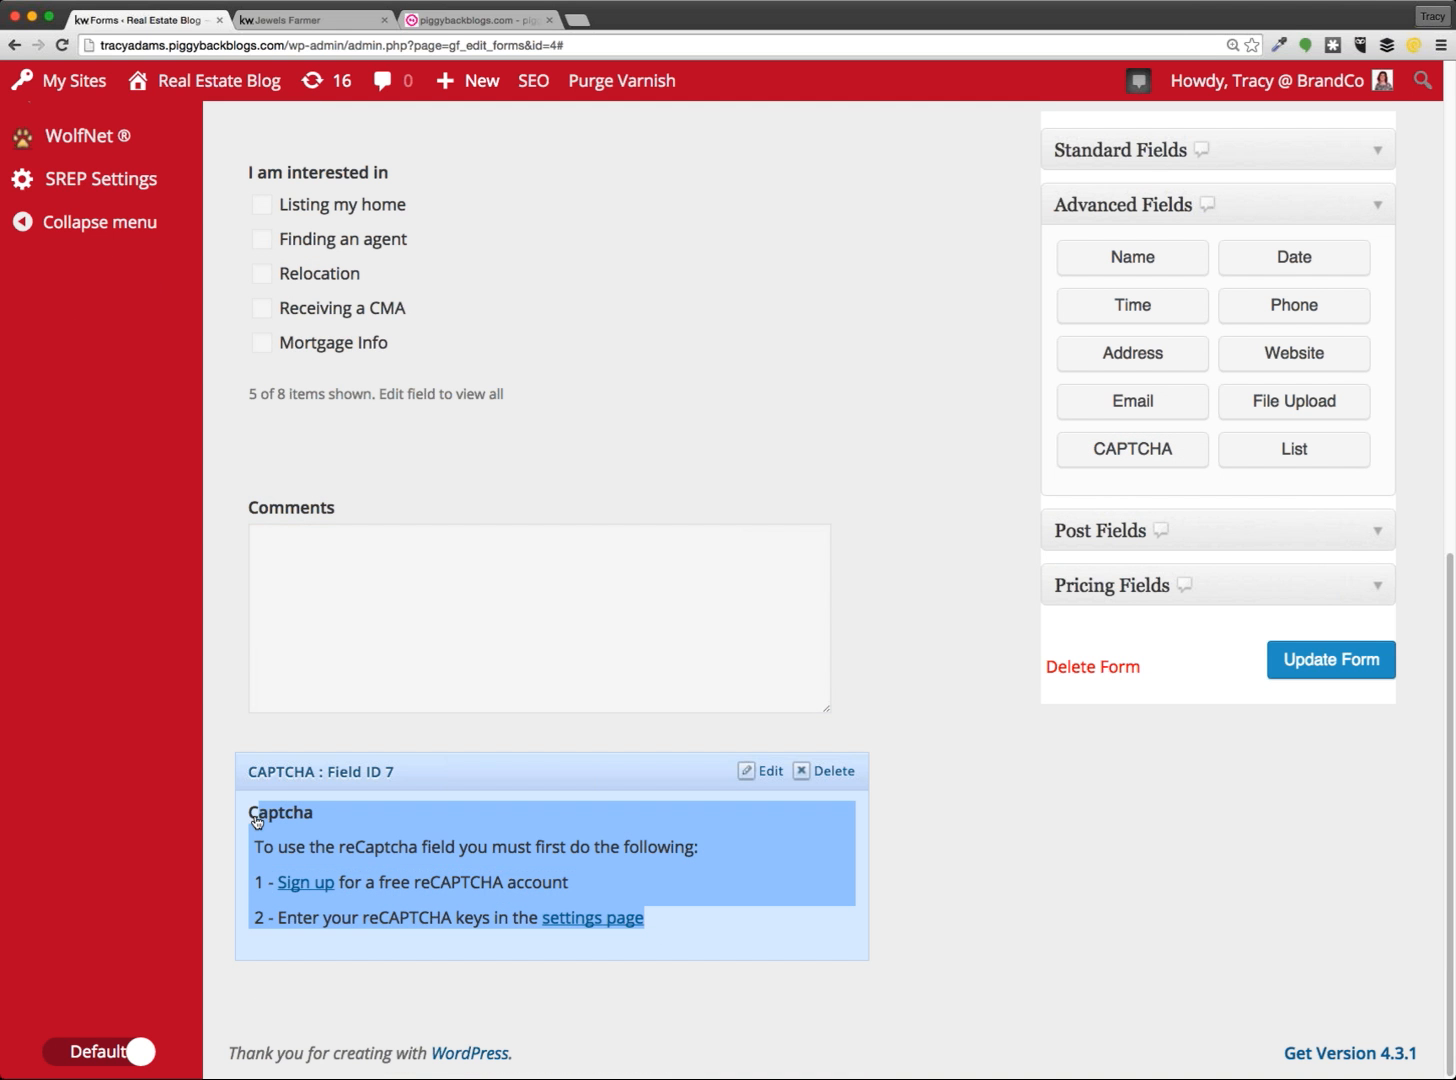
{"action": "left_click", "coordinate": [710, 936]}
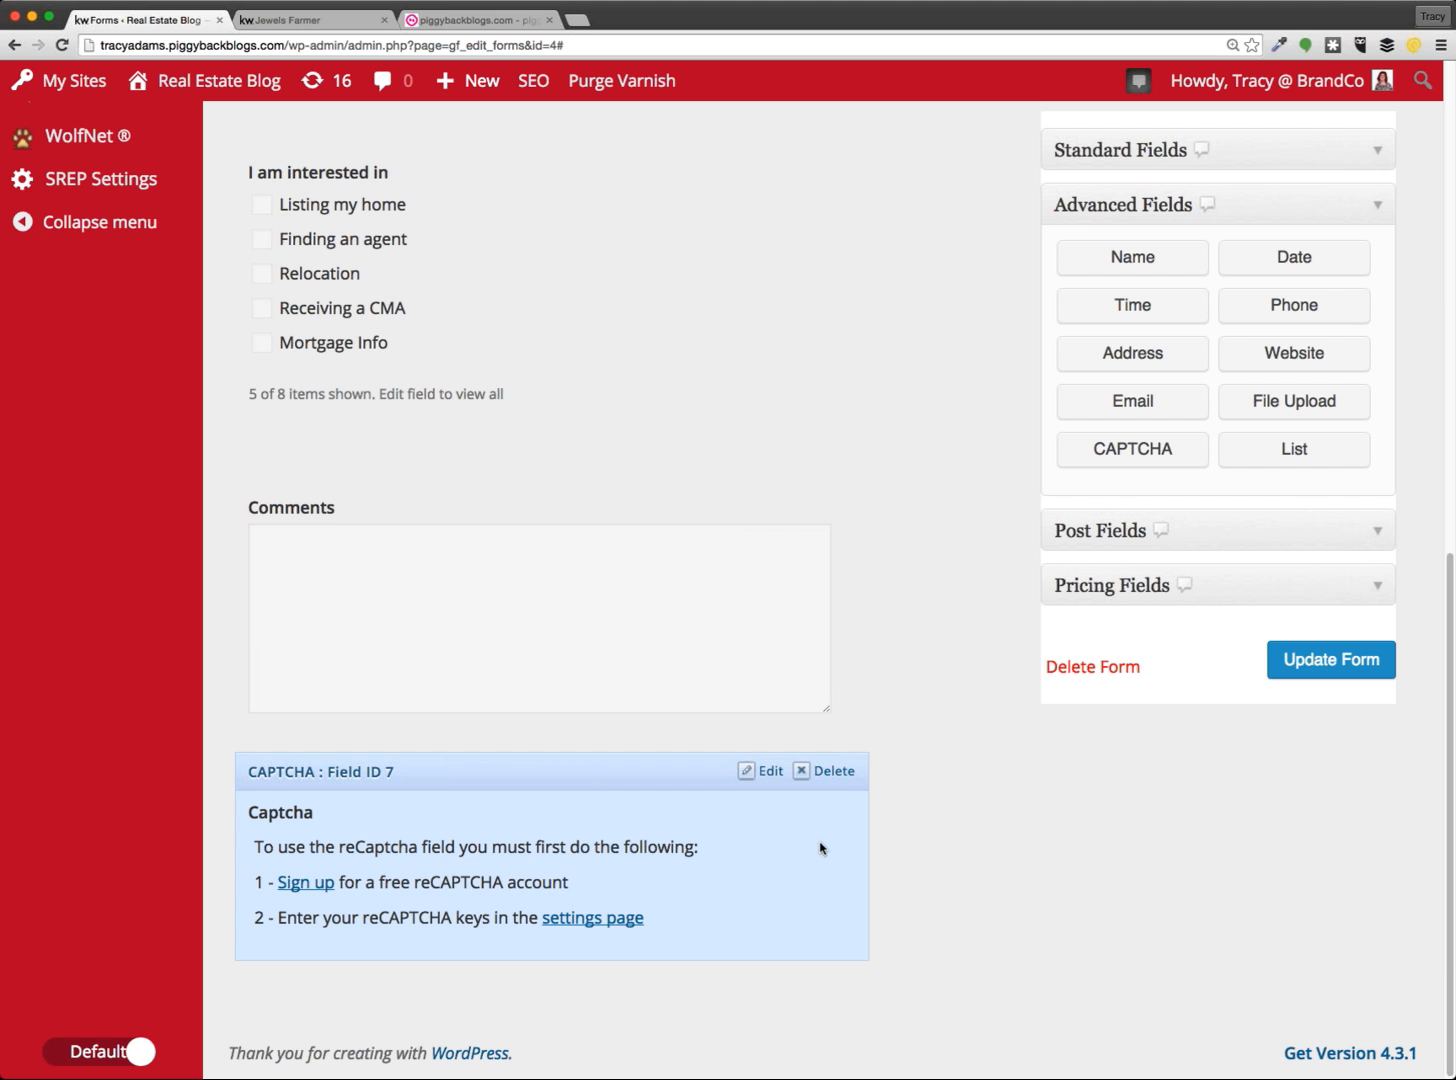
{"action": "left_click", "coordinate": [840, 778]}
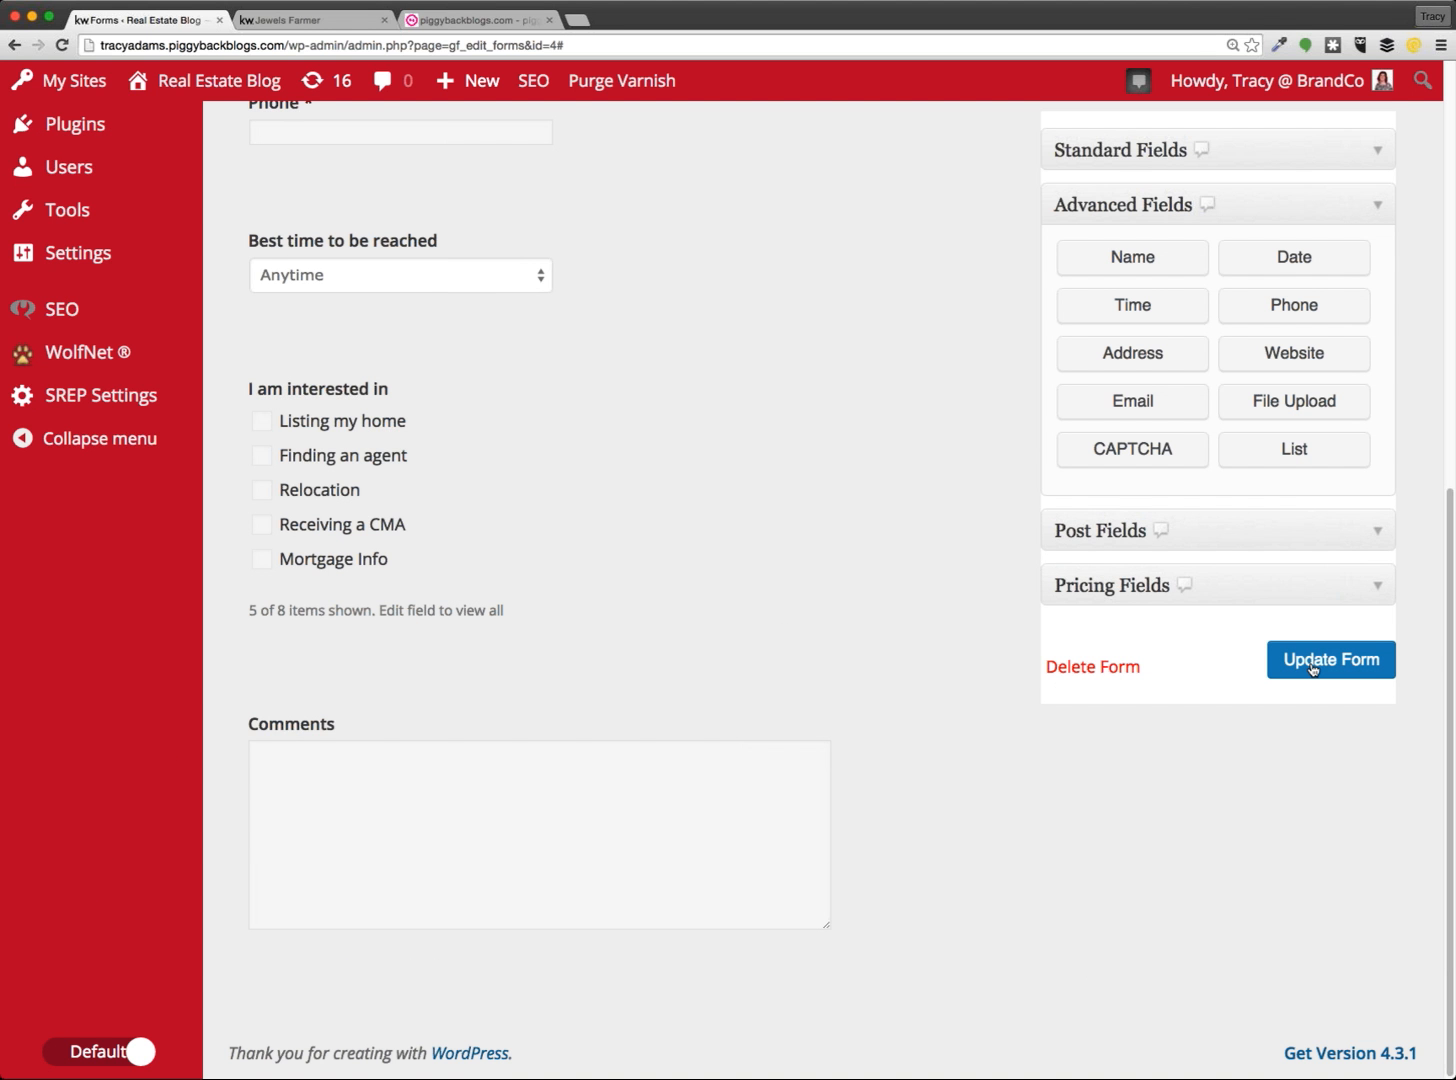
{"action": "left_click", "coordinate": [1313, 668]}
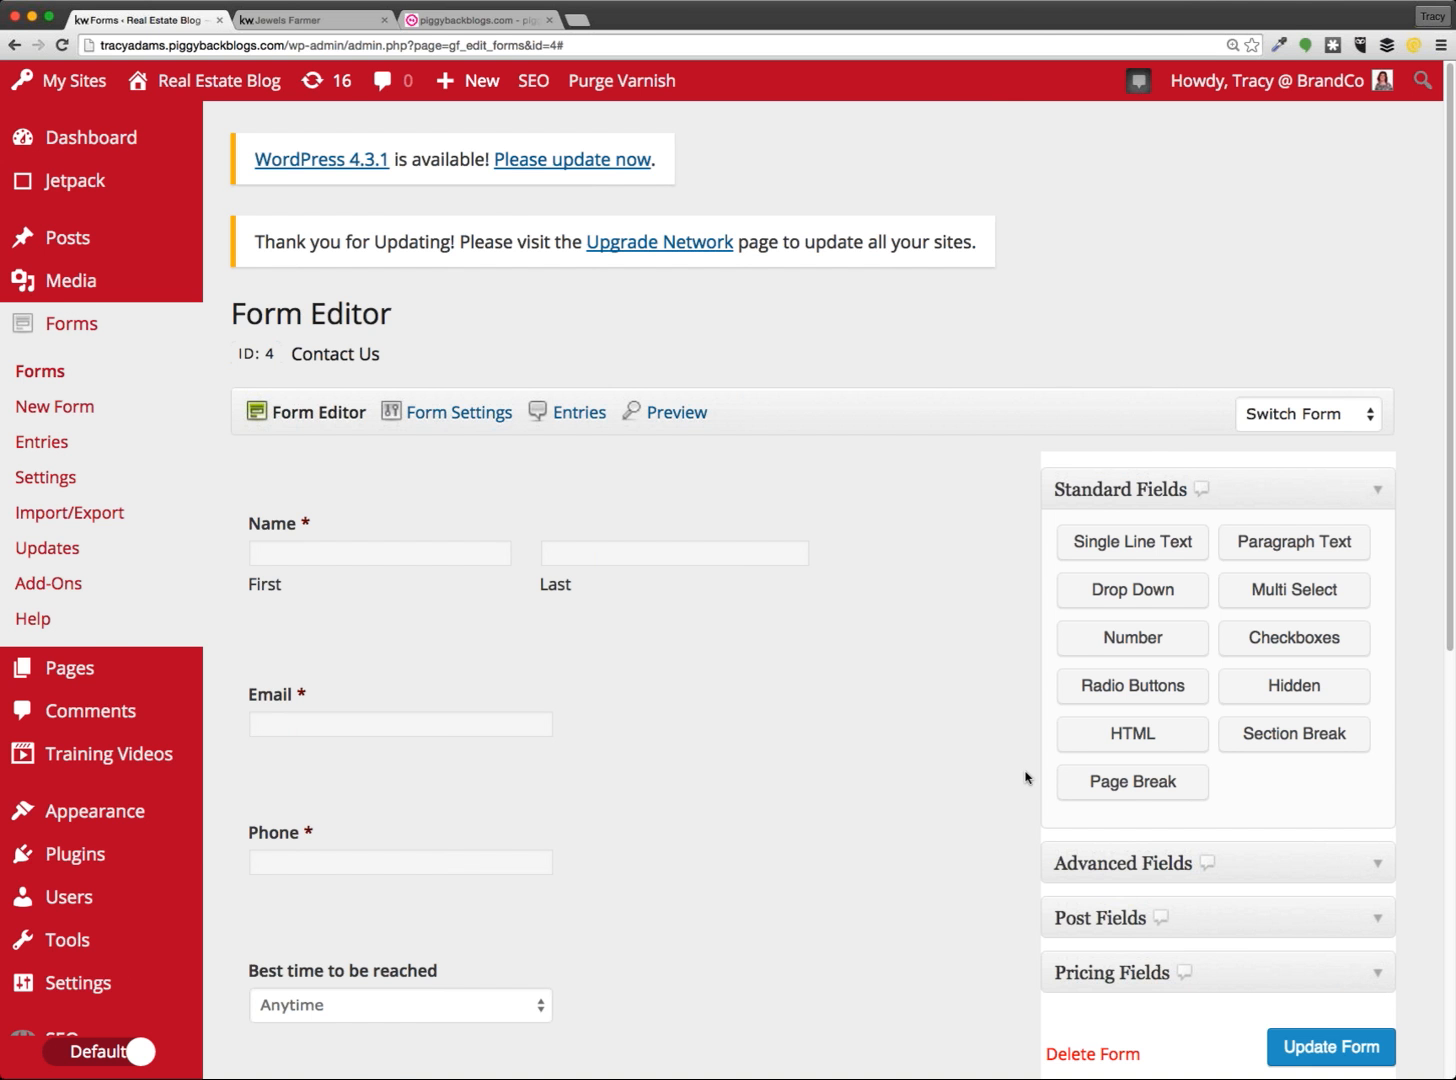
{"action": "scroll", "coordinate": [1024, 774], "scroll_direction": "down", "scroll_amount": 1}
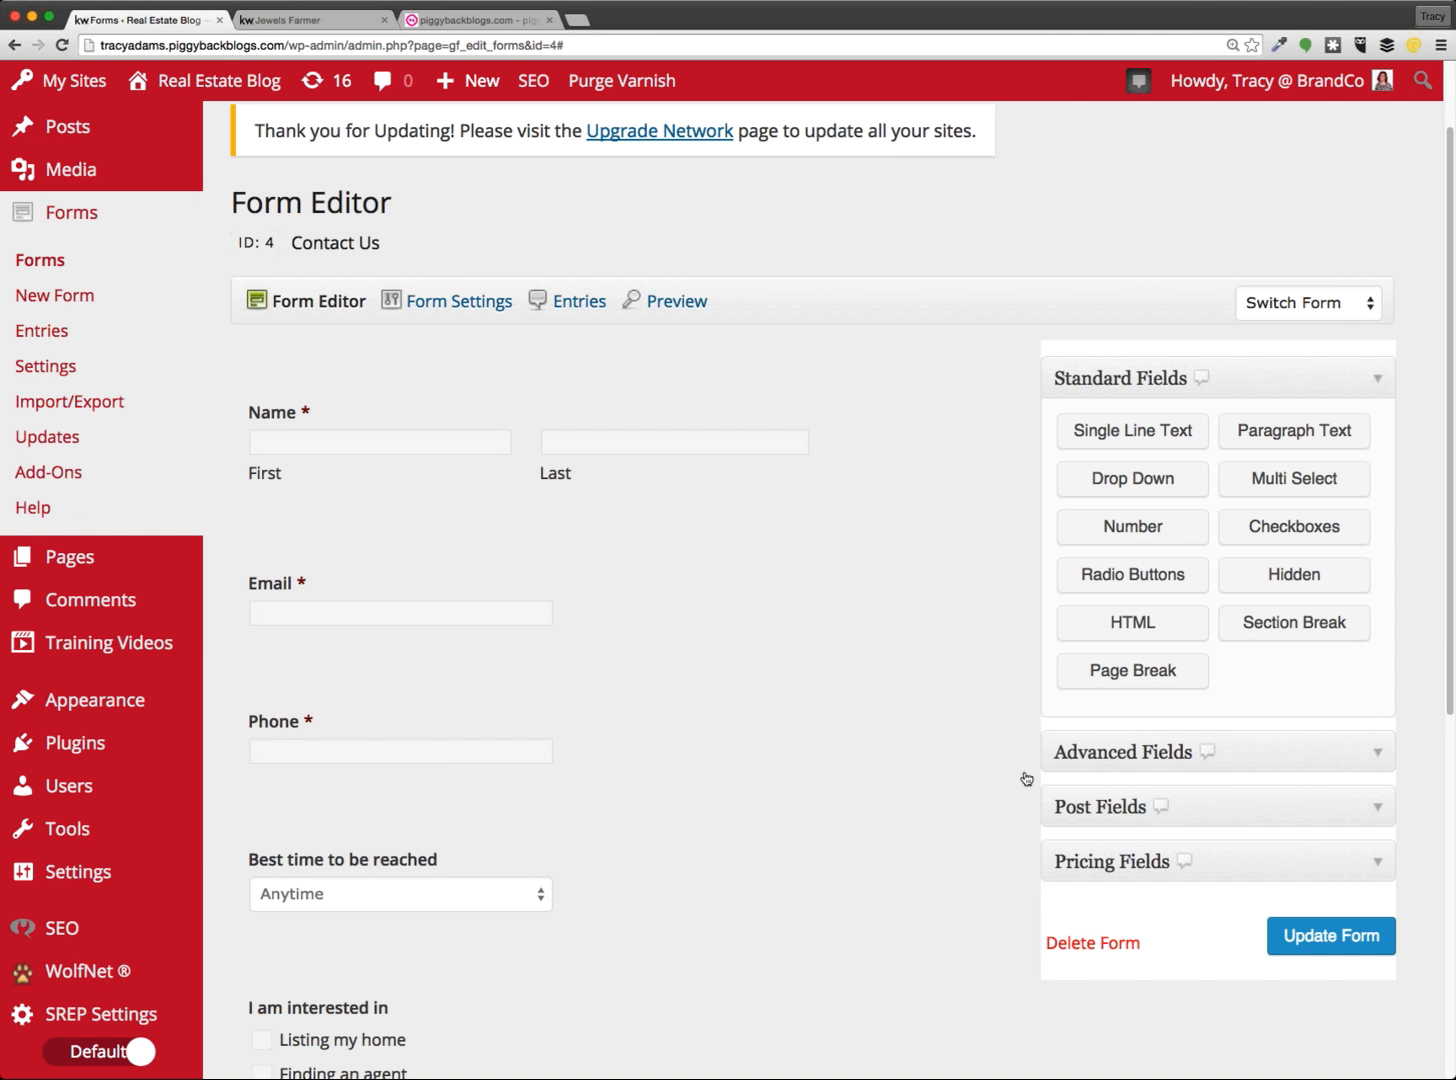
{"action": "left_click", "coordinate": [1188, 820]}
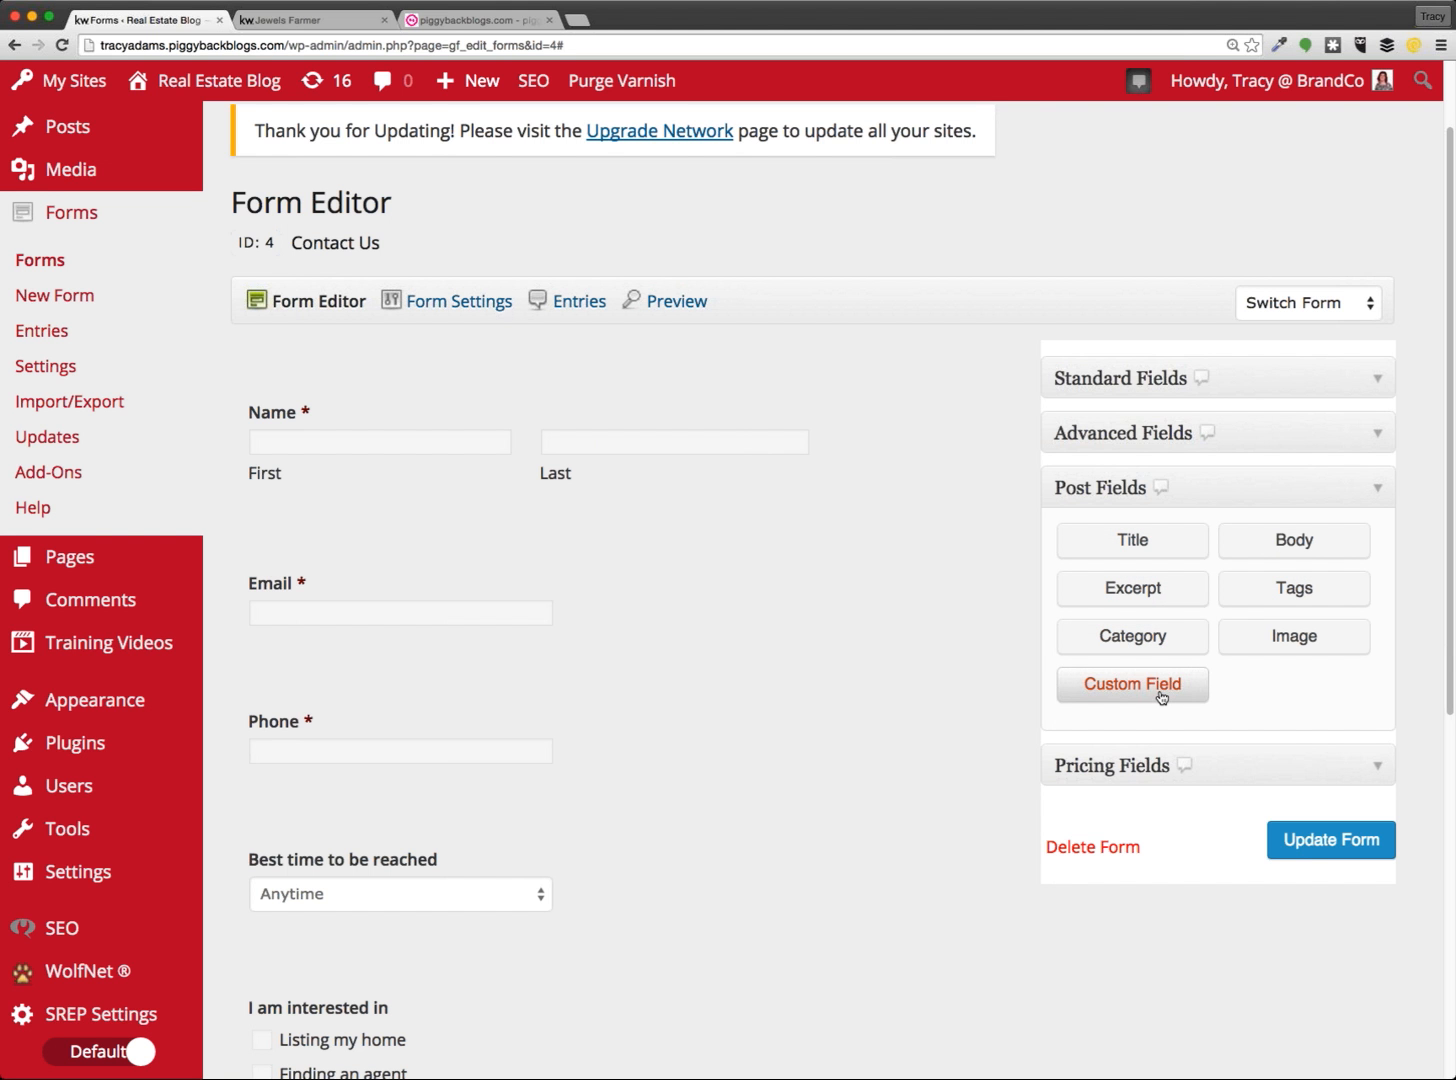
{"action": "left_click", "coordinate": [1216, 768]}
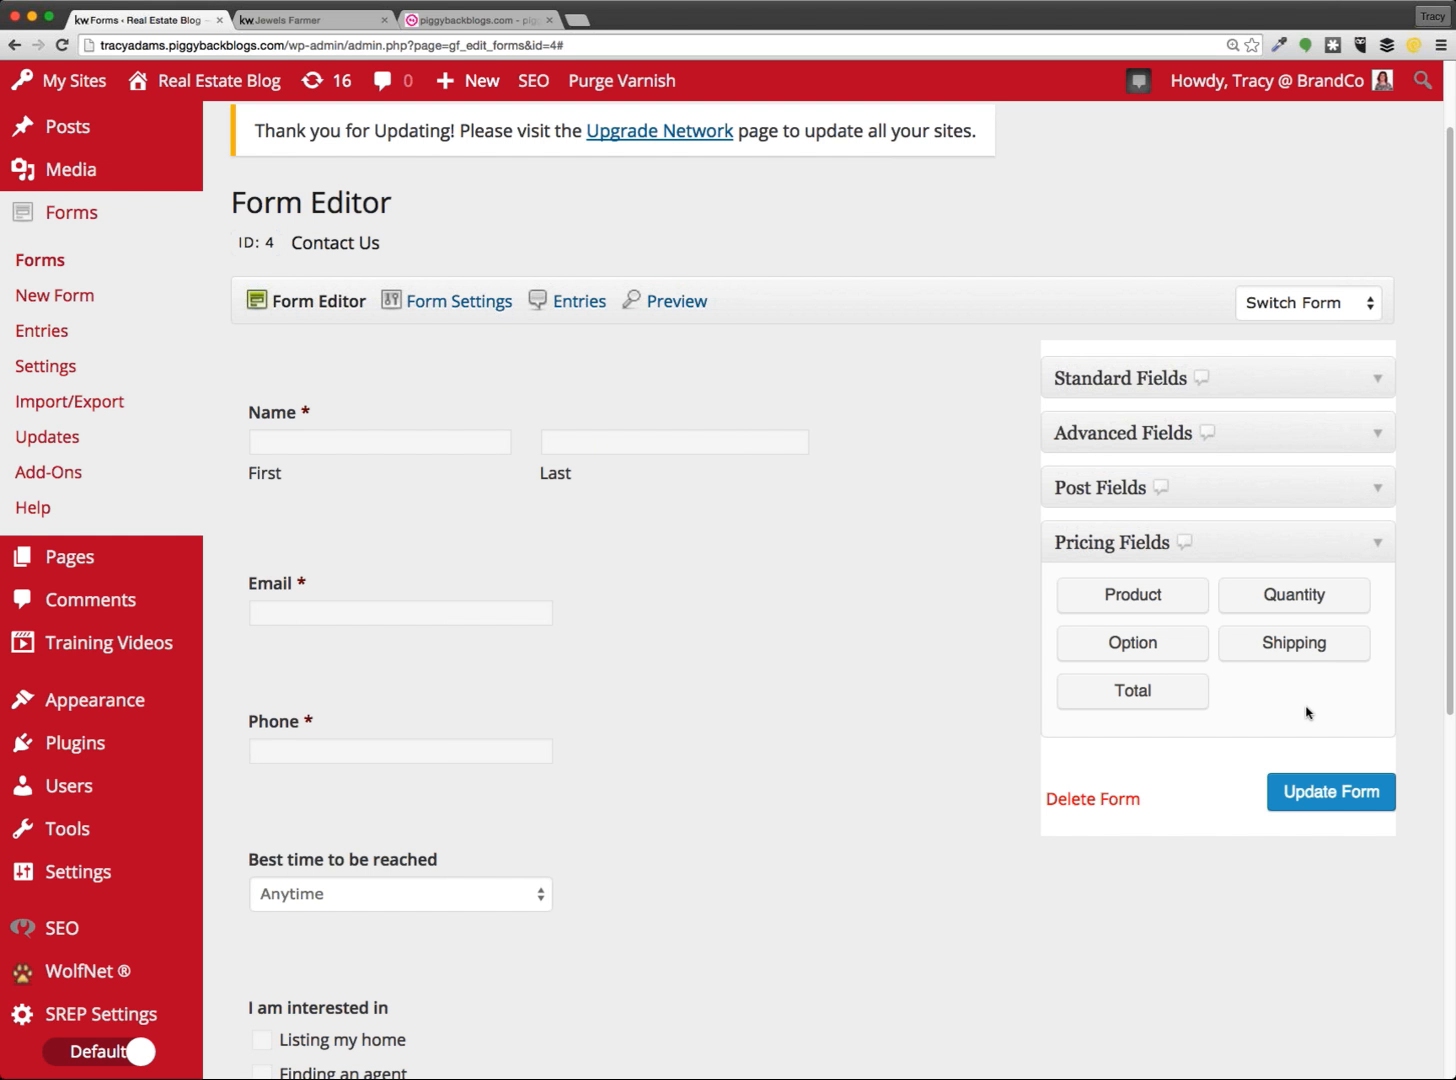
{"action": "left_click", "coordinate": [1244, 387]}
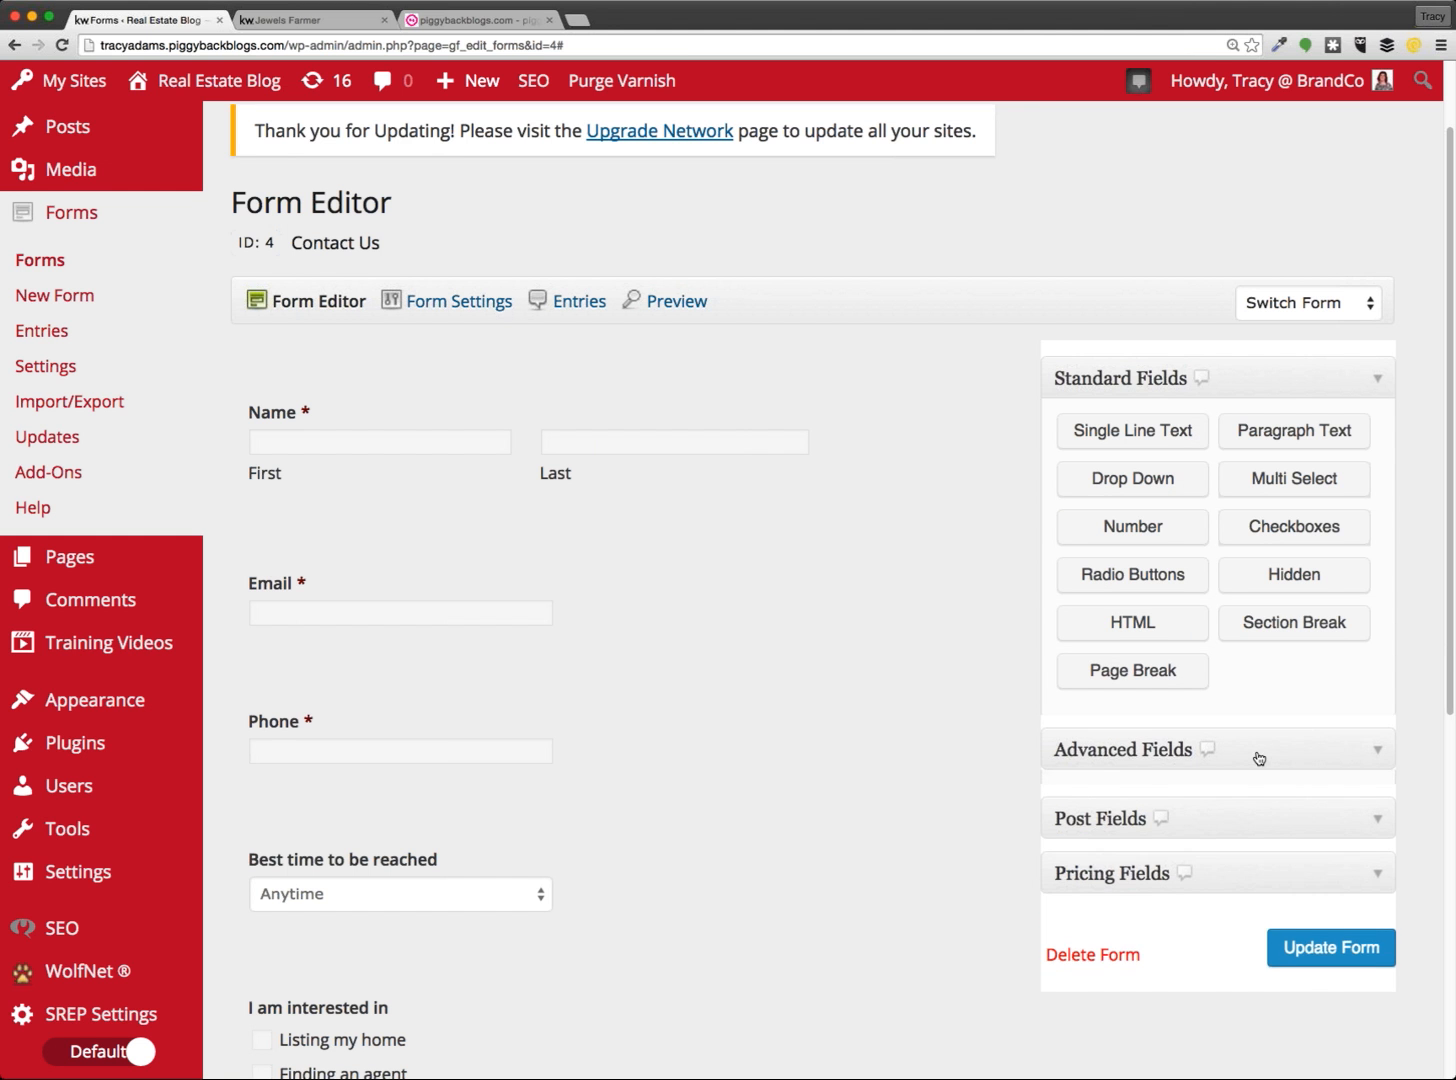
{"action": "left_click", "coordinate": [1259, 758]}
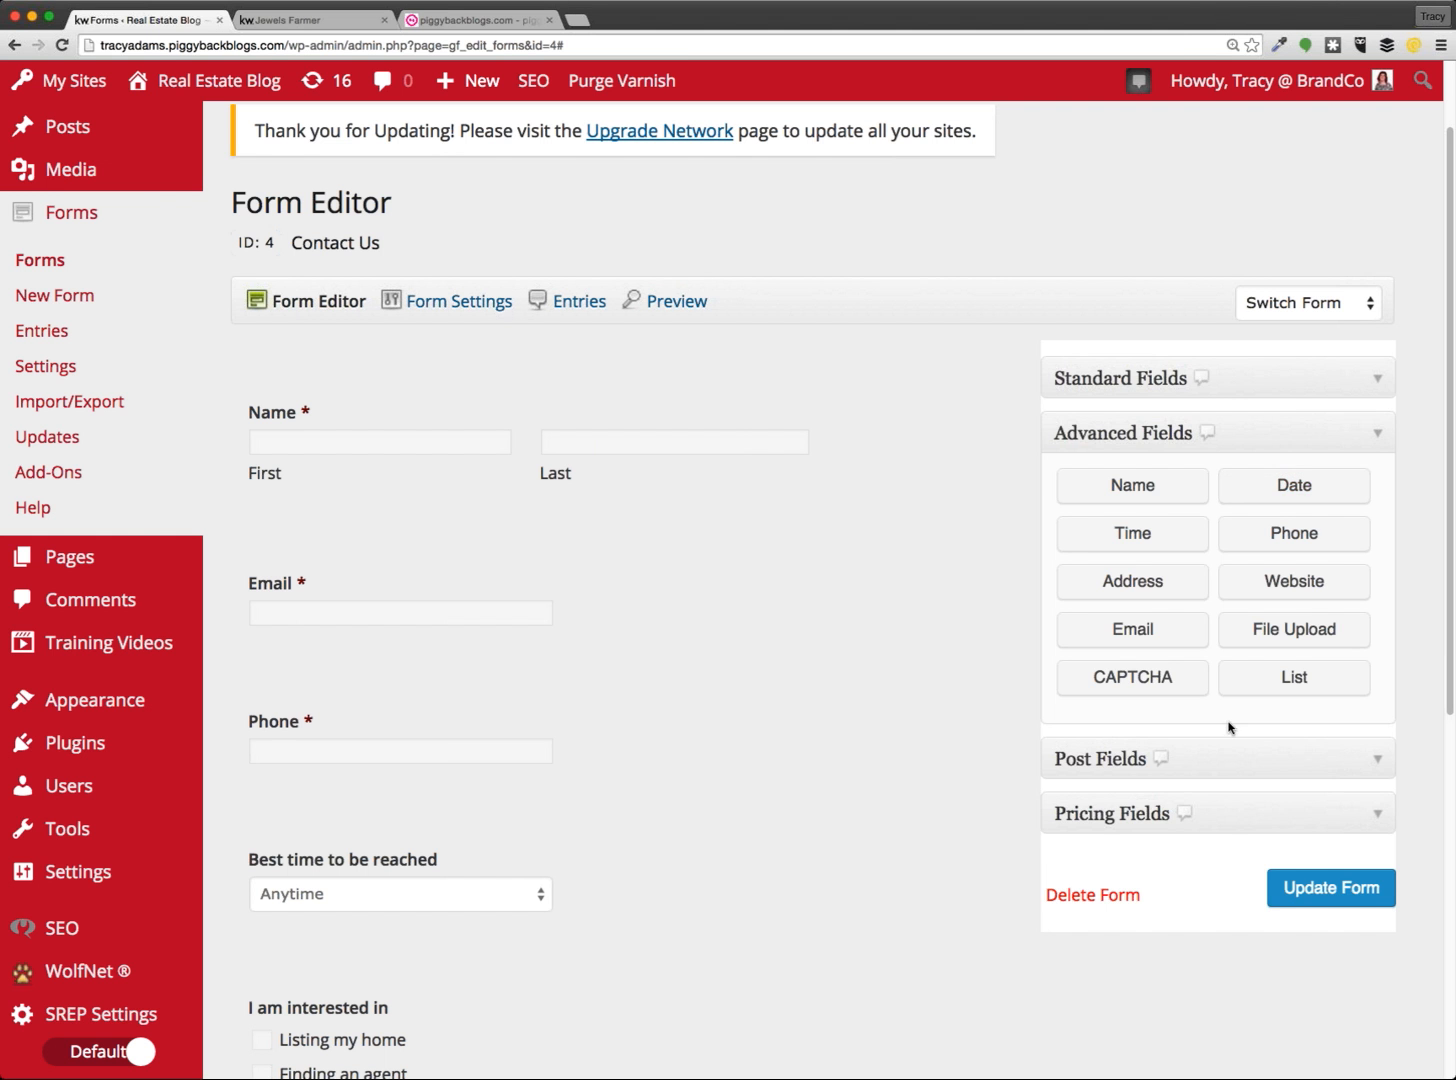
{"action": "left_click", "coordinate": [1230, 728]}
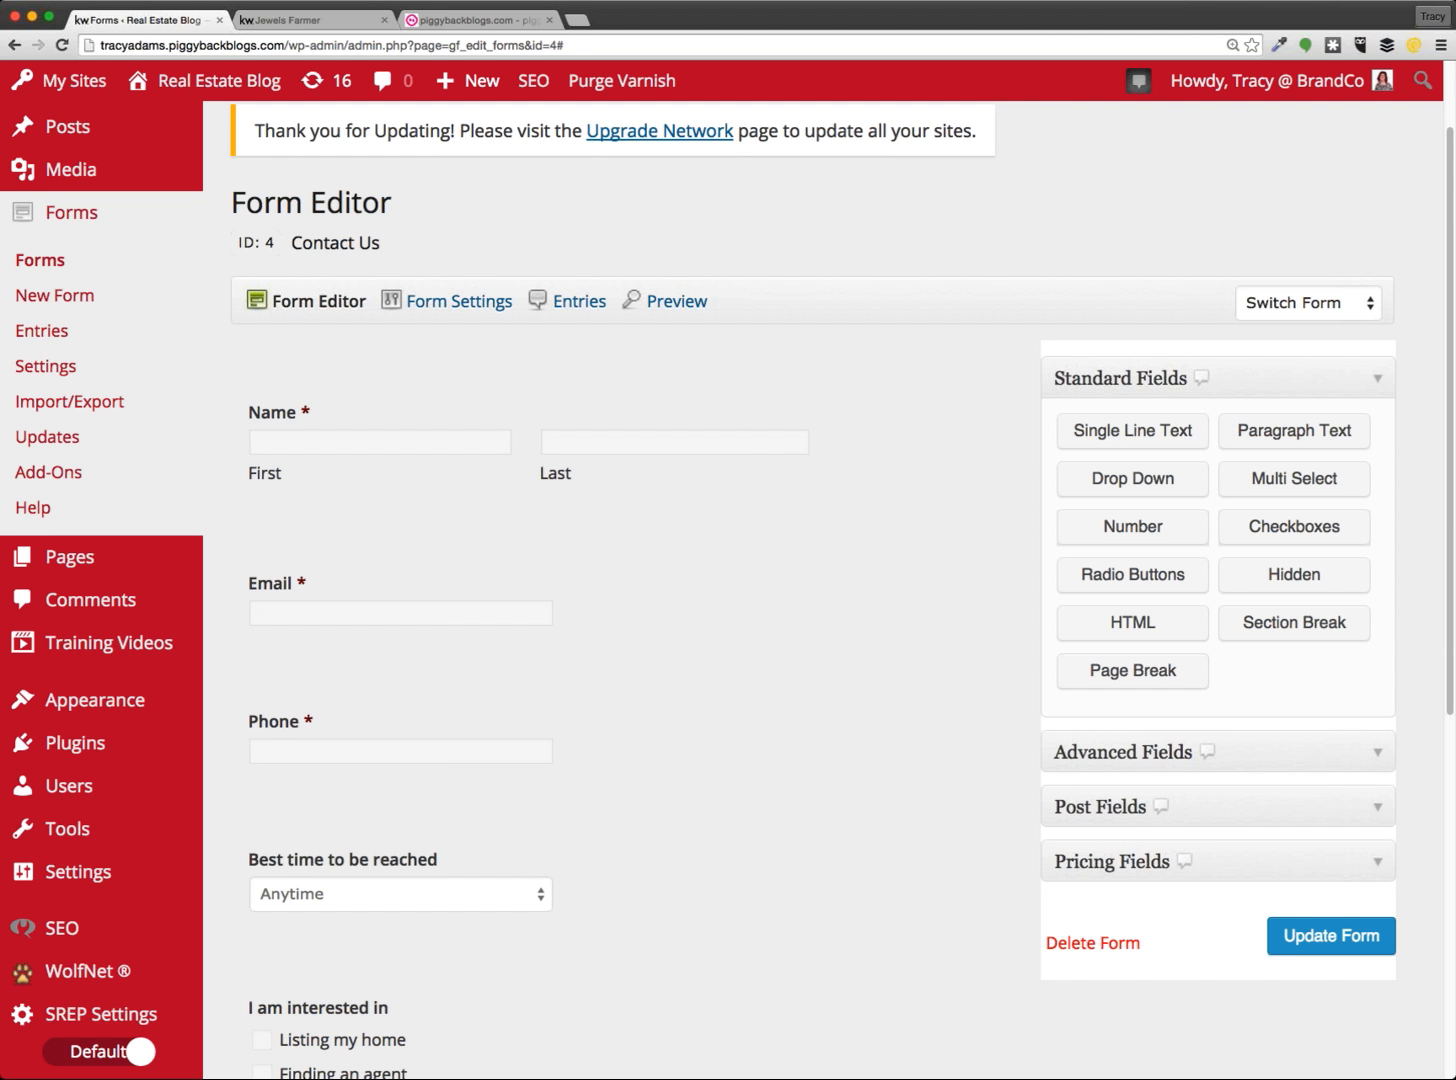
{"action": "left_click", "coordinate": [300, 19]}
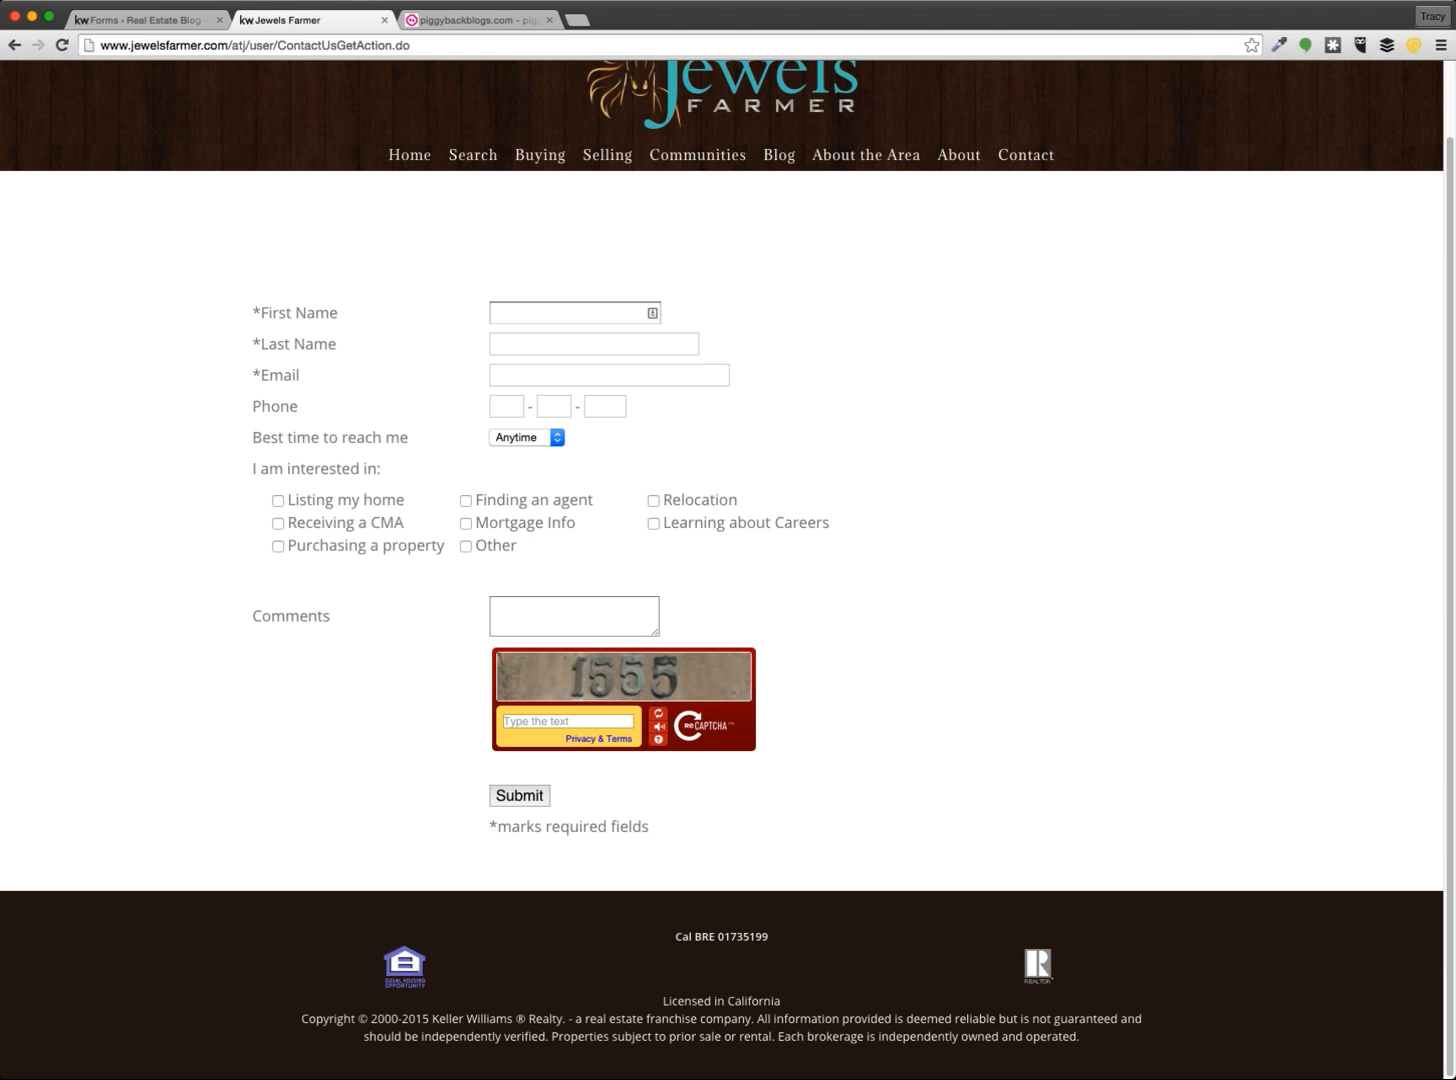
Return to the Contact Us form editor and briefly check the Email field's properties
{"action": "left_click", "coordinate": [147, 17]}
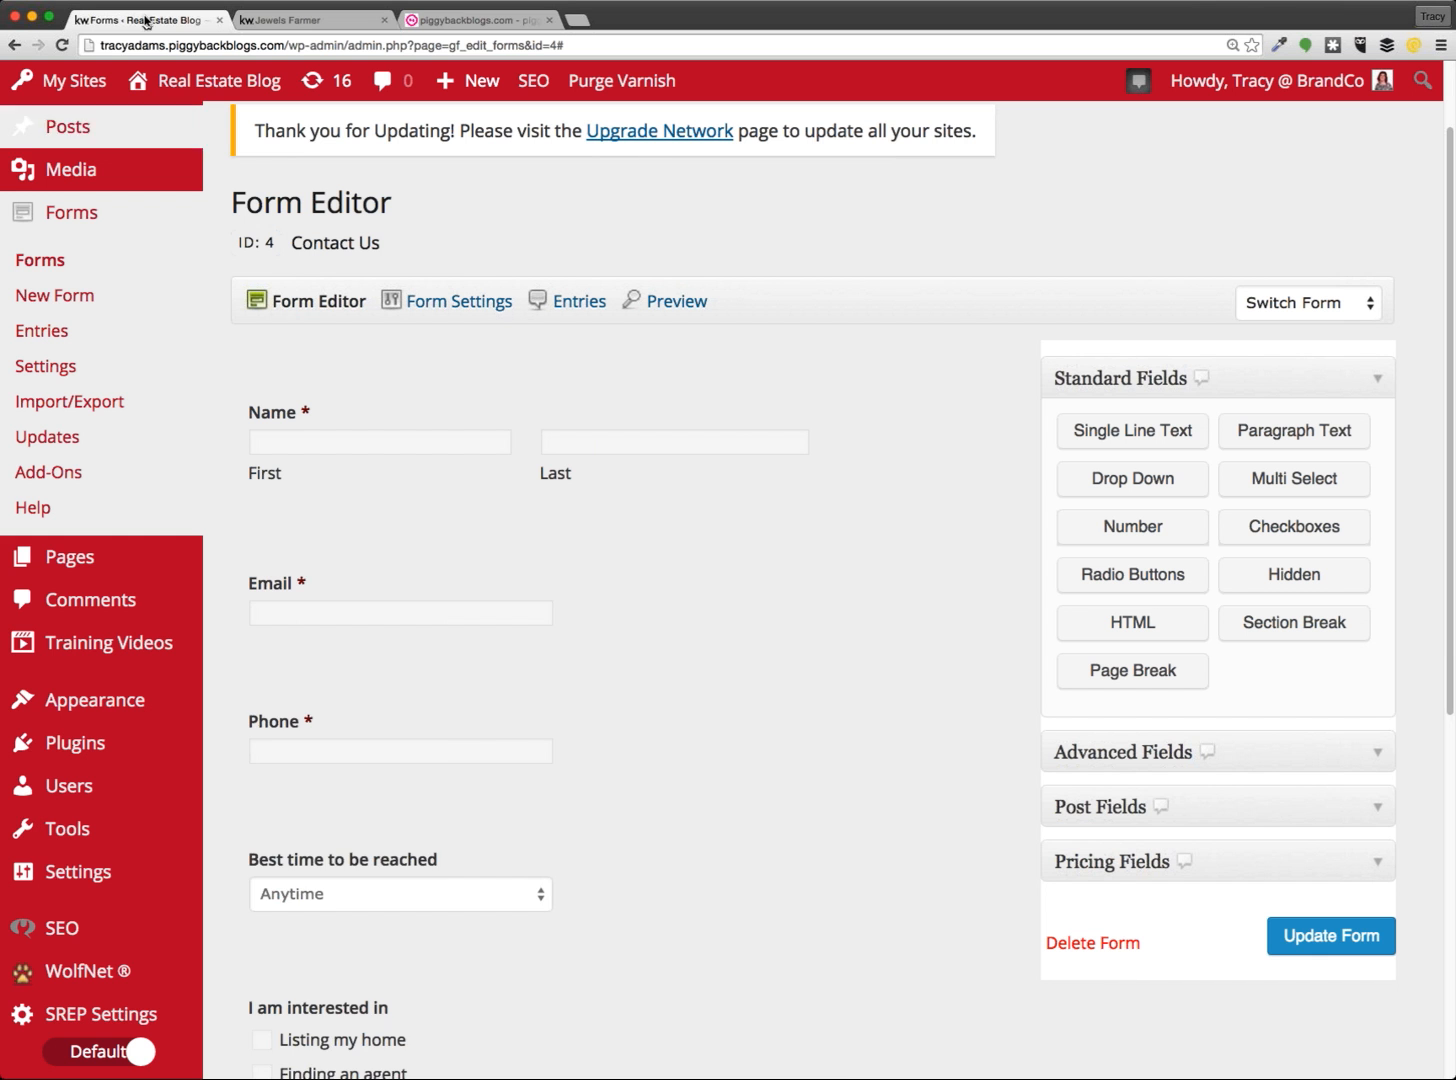
{"action": "left_click", "coordinate": [700, 614]}
{"action": "left_click", "coordinate": [702, 618]}
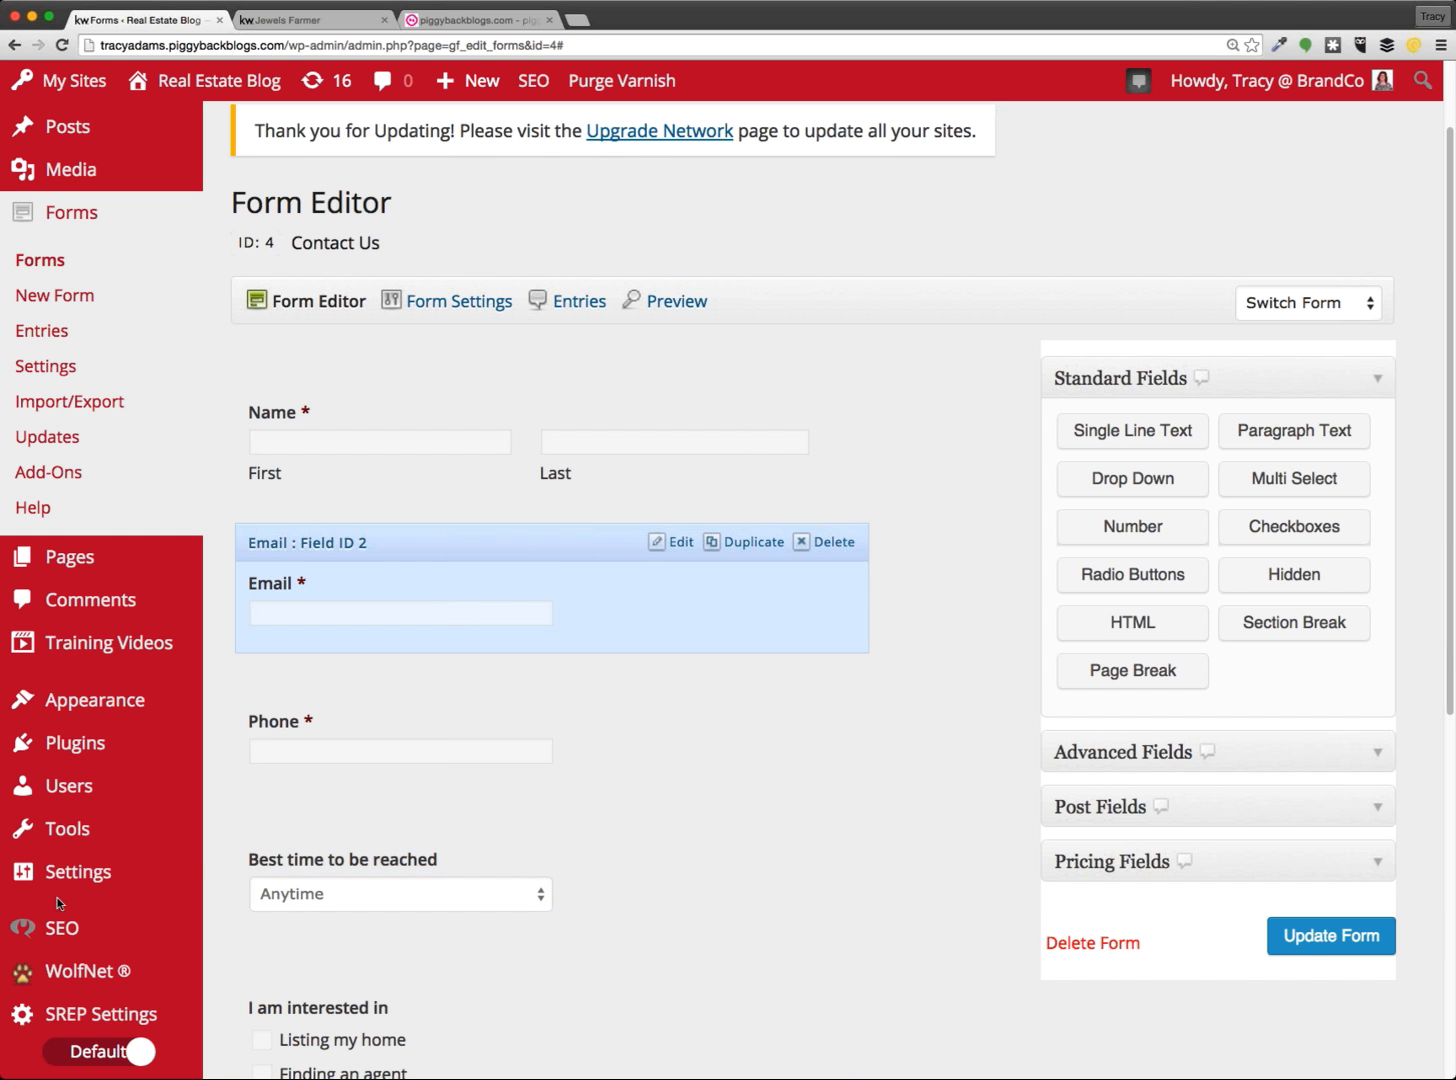
{"action": "mouse_move", "coordinate": [145, 873]}
{"action": "scroll", "coordinate": [954, 778], "scroll_direction": "down", "scroll_amount": 3}
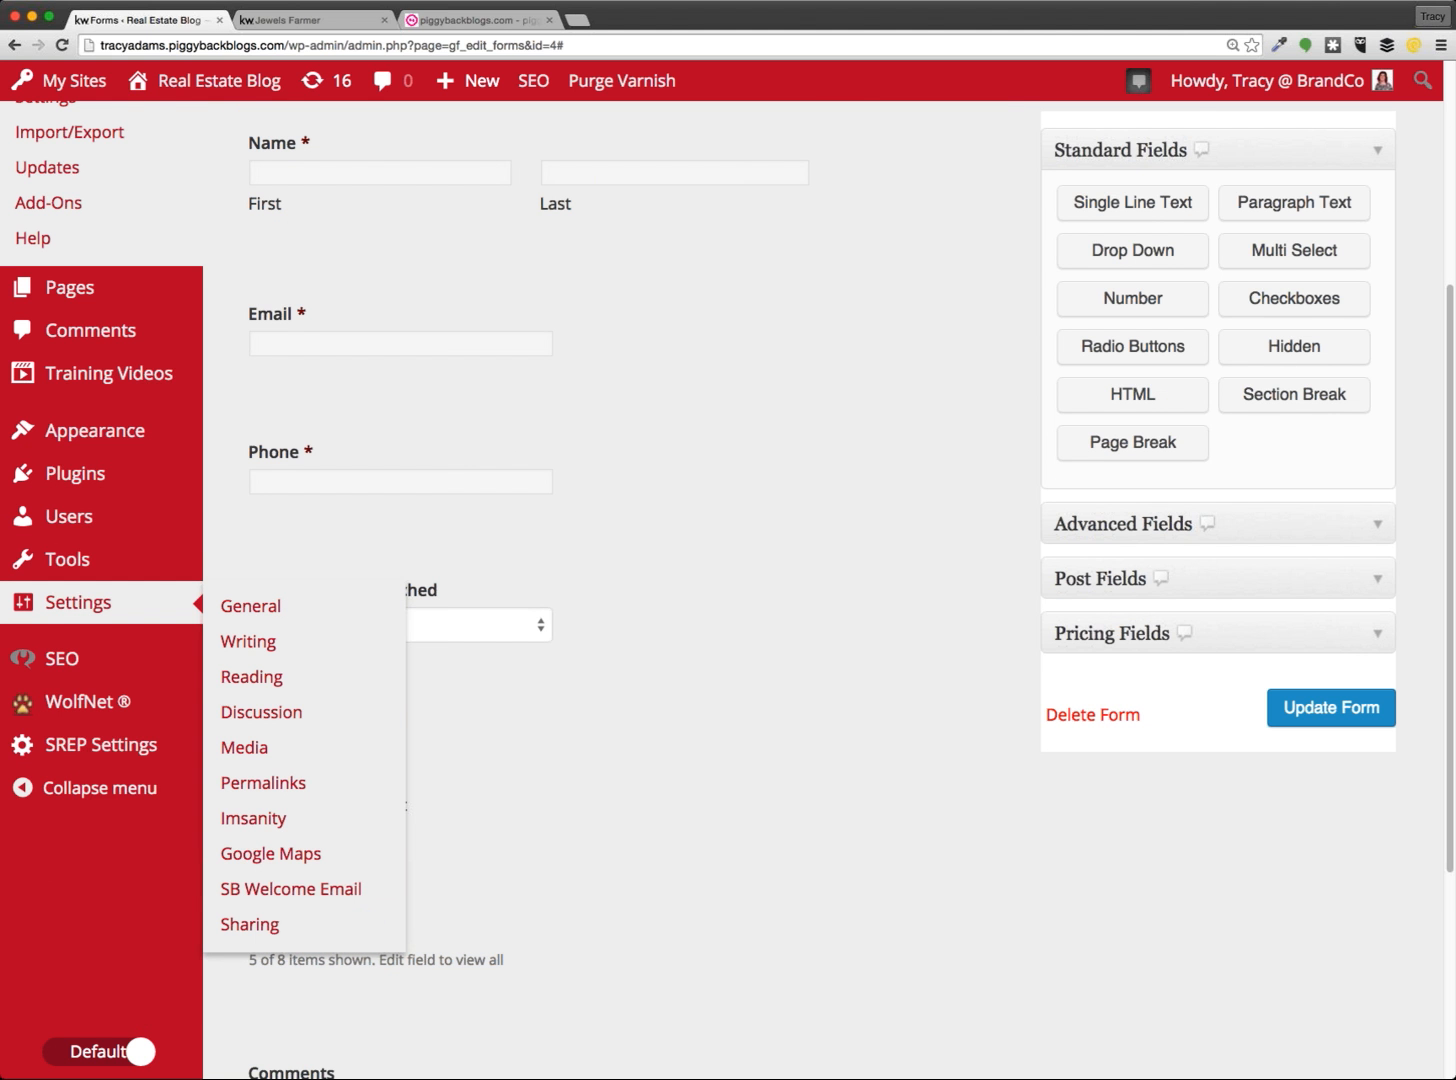
{"action": "key", "text": "super+plus"}
{"action": "key", "text": "super+plus"}
{"action": "key", "text": "super+plus"}
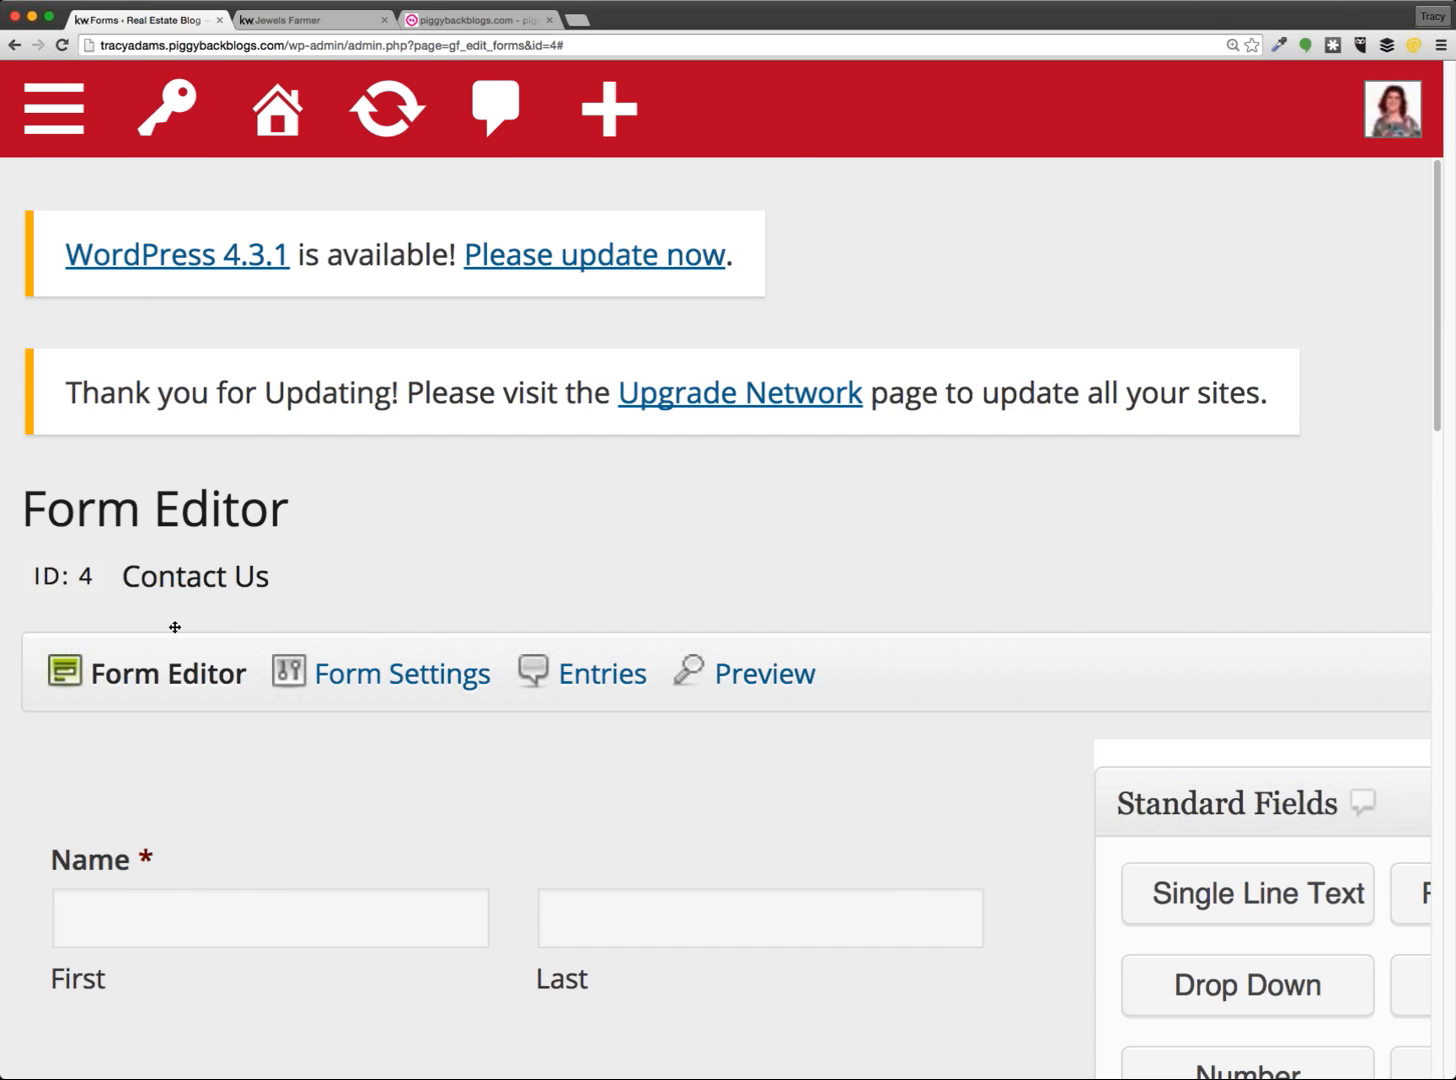
{"action": "key", "text": "super+minus"}
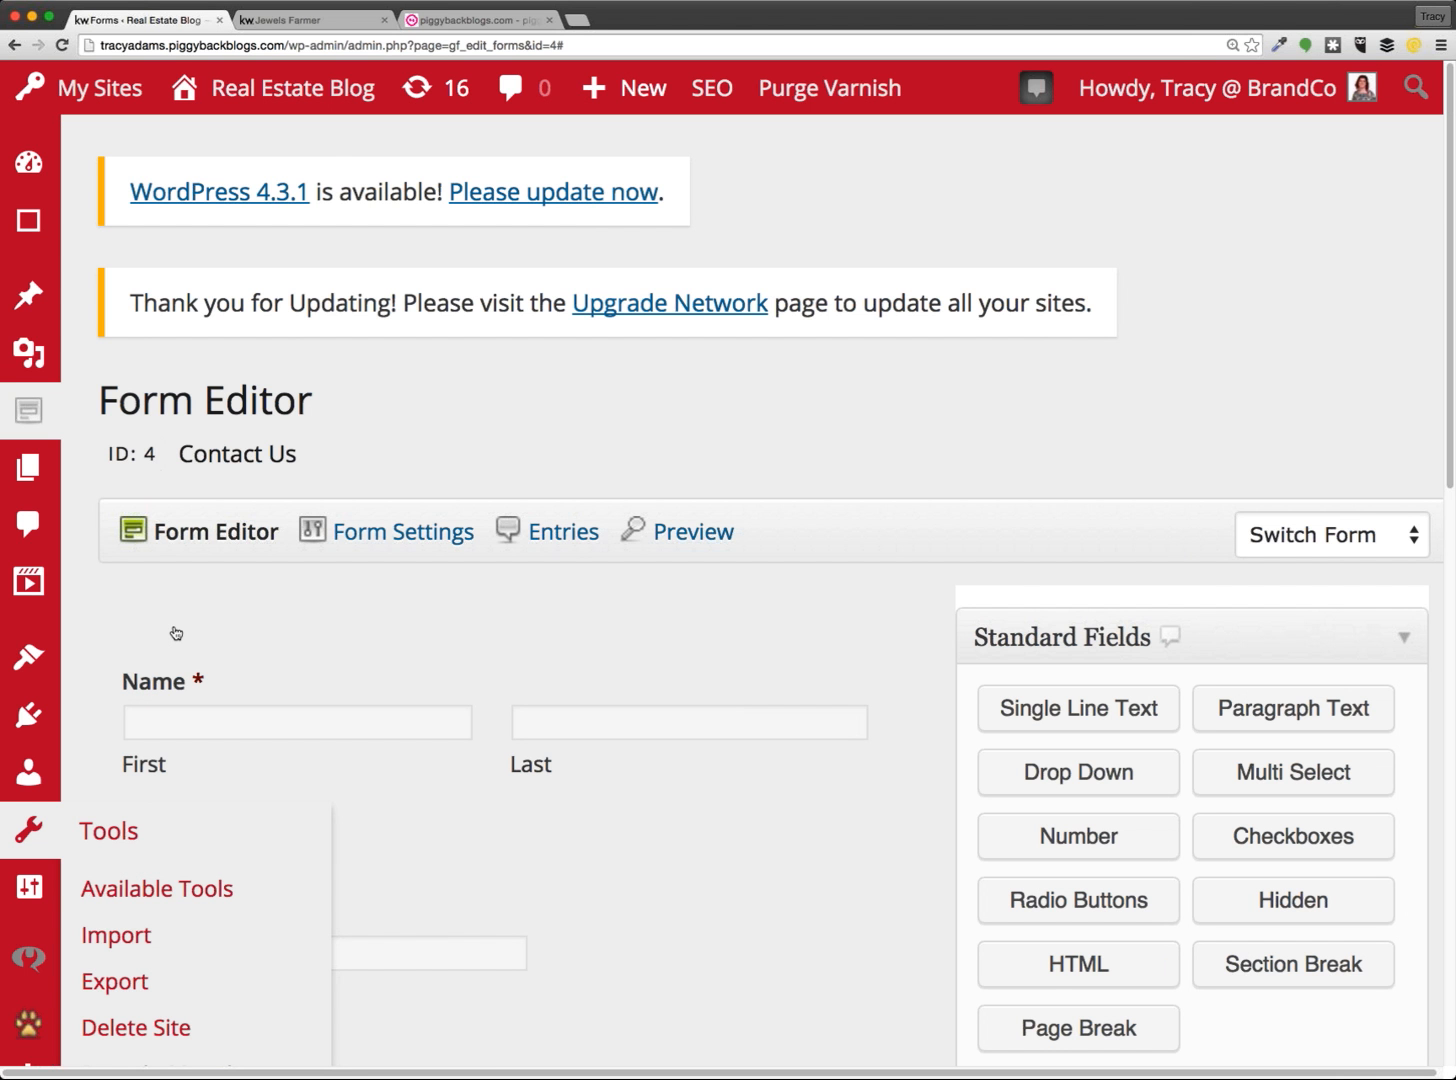
{"action": "key", "text": "super+minus"}
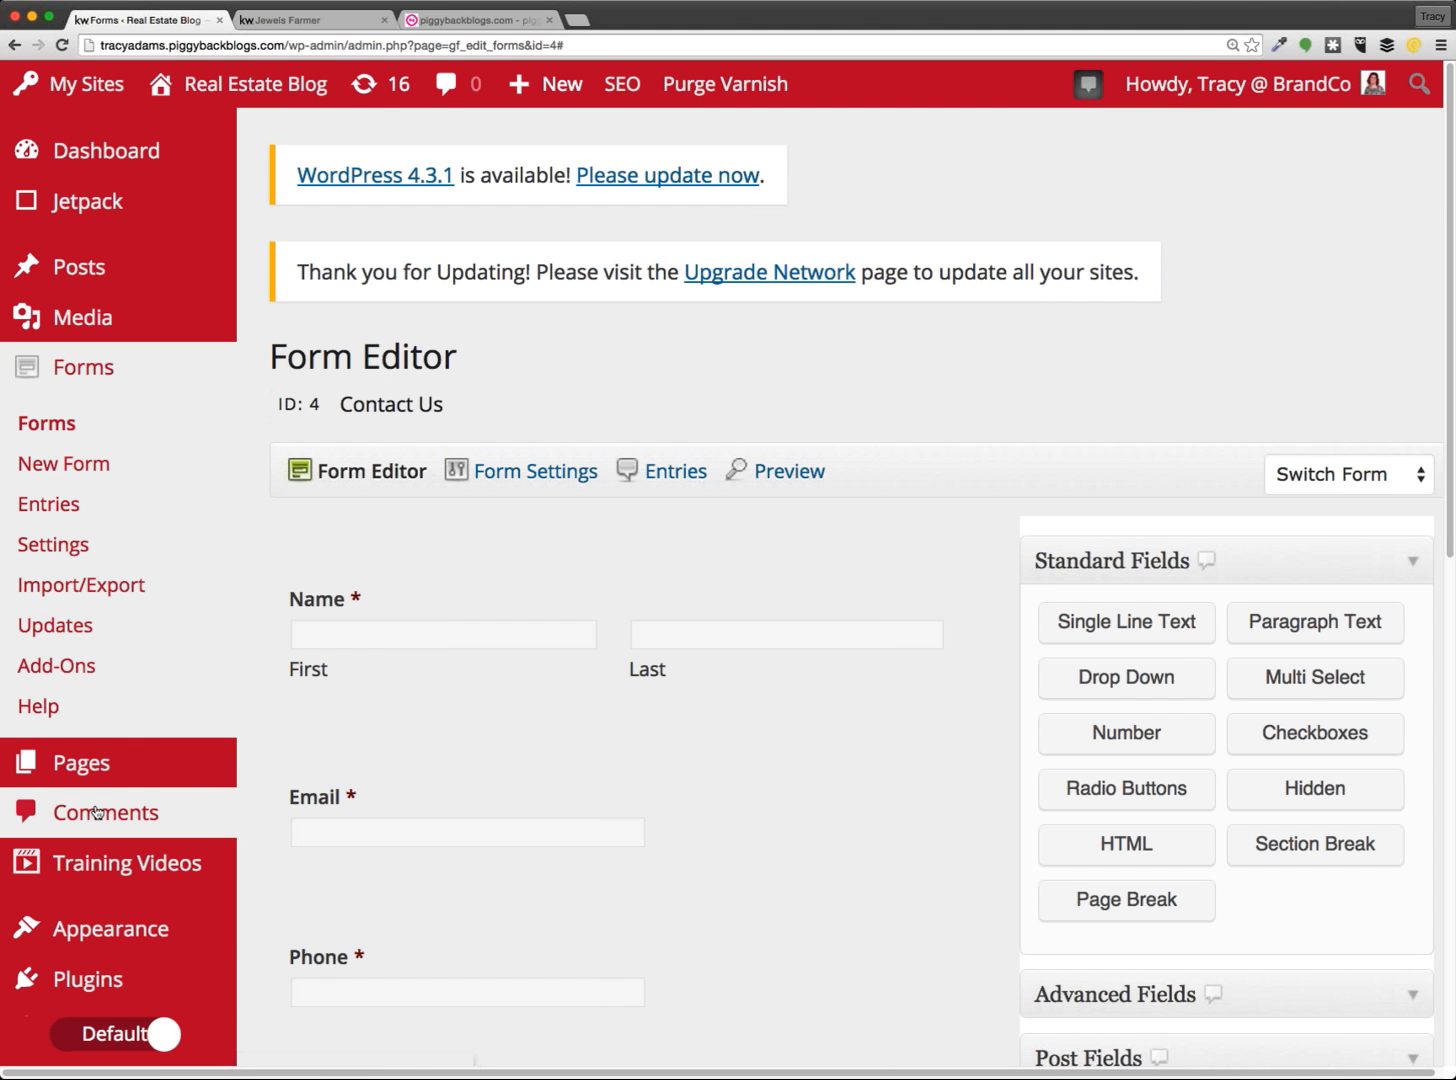
{"action": "scroll", "coordinate": [130, 456], "scroll_direction": "down", "scroll_amount": 3}
{"action": "mouse_move", "coordinate": [88, 836]}
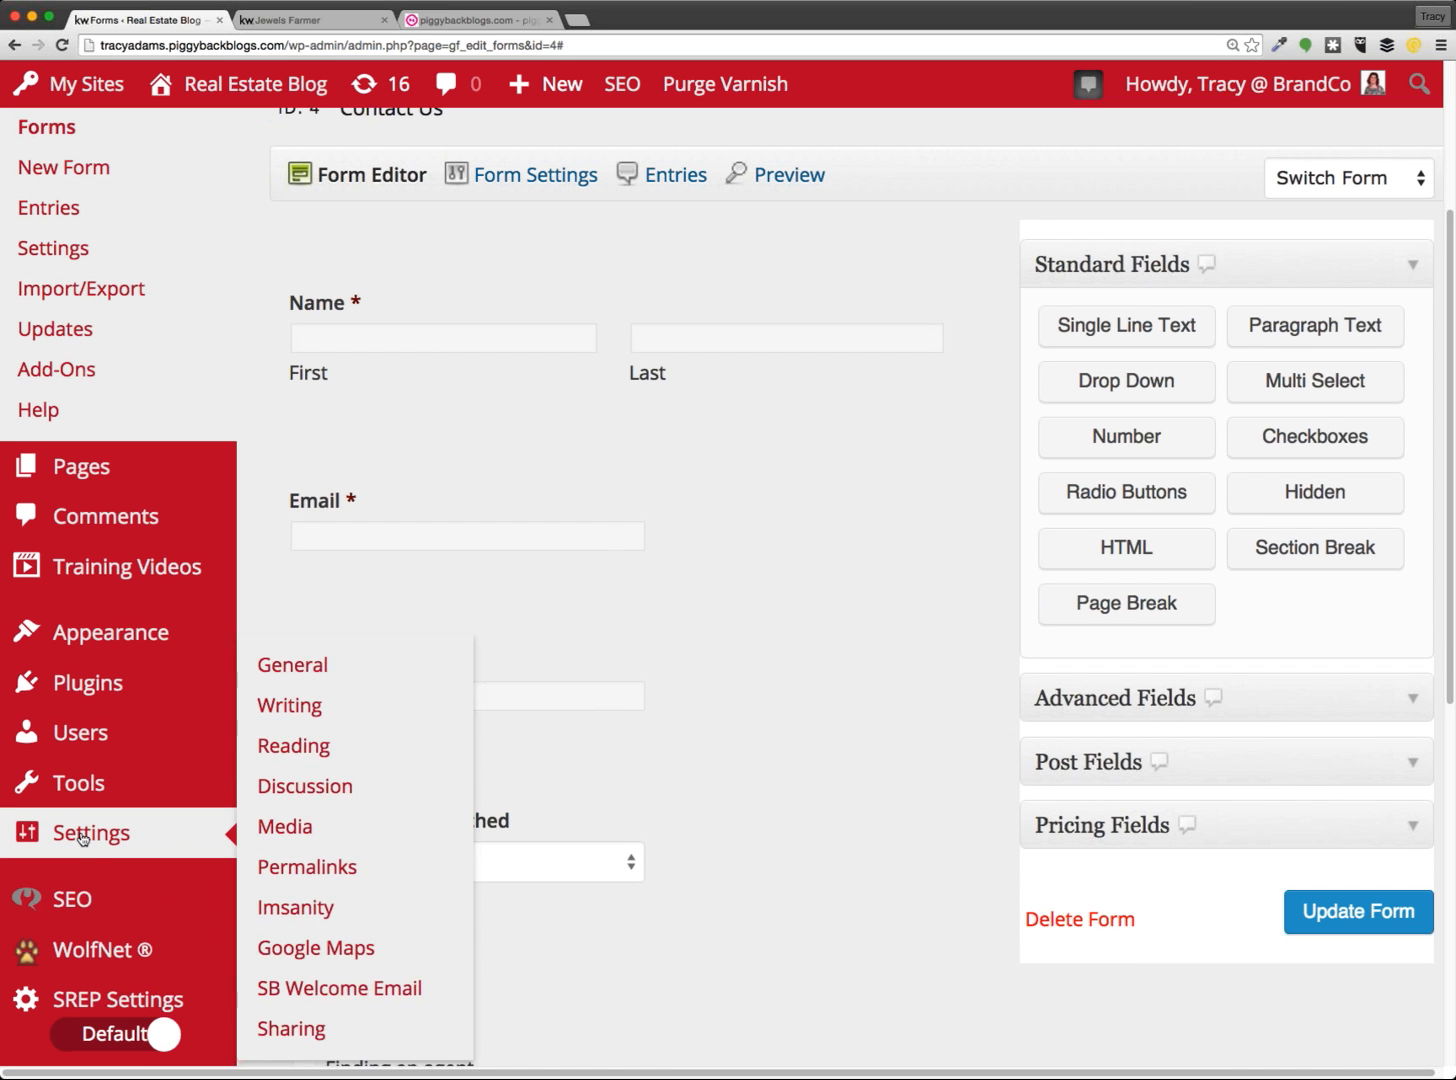
{"action": "scroll", "coordinate": [110, 810], "scroll_direction": "down", "scroll_amount": 1}
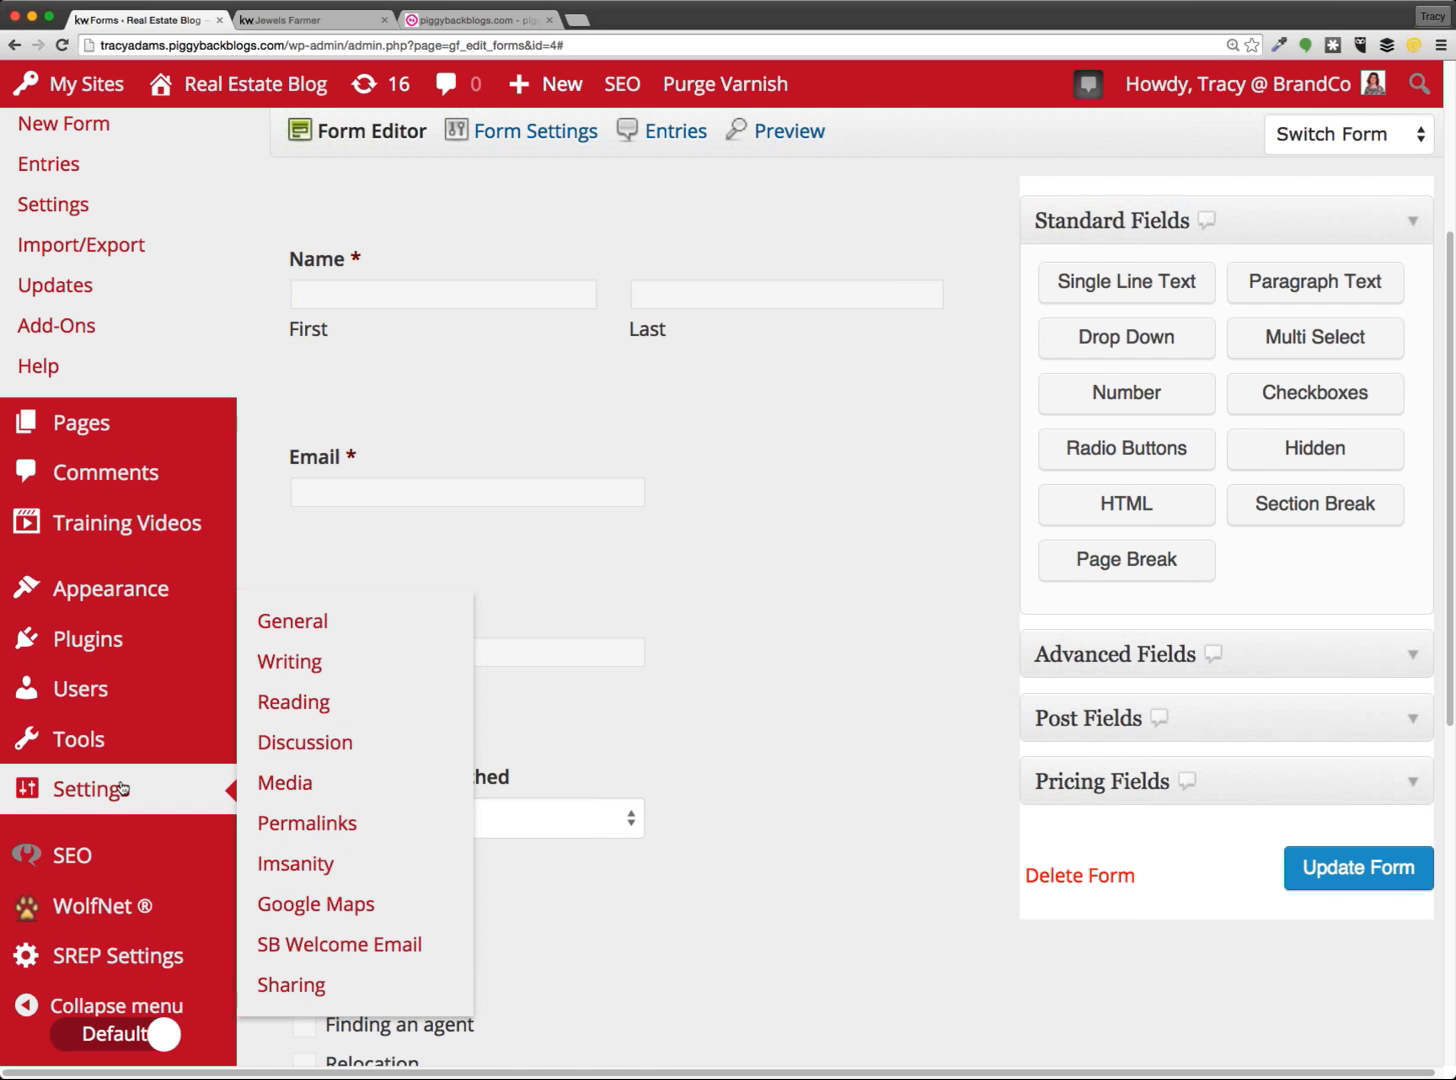
Review the admin E-mail Address and its explanation on the General Settings page
{"action": "left_click", "coordinate": [298, 624]}
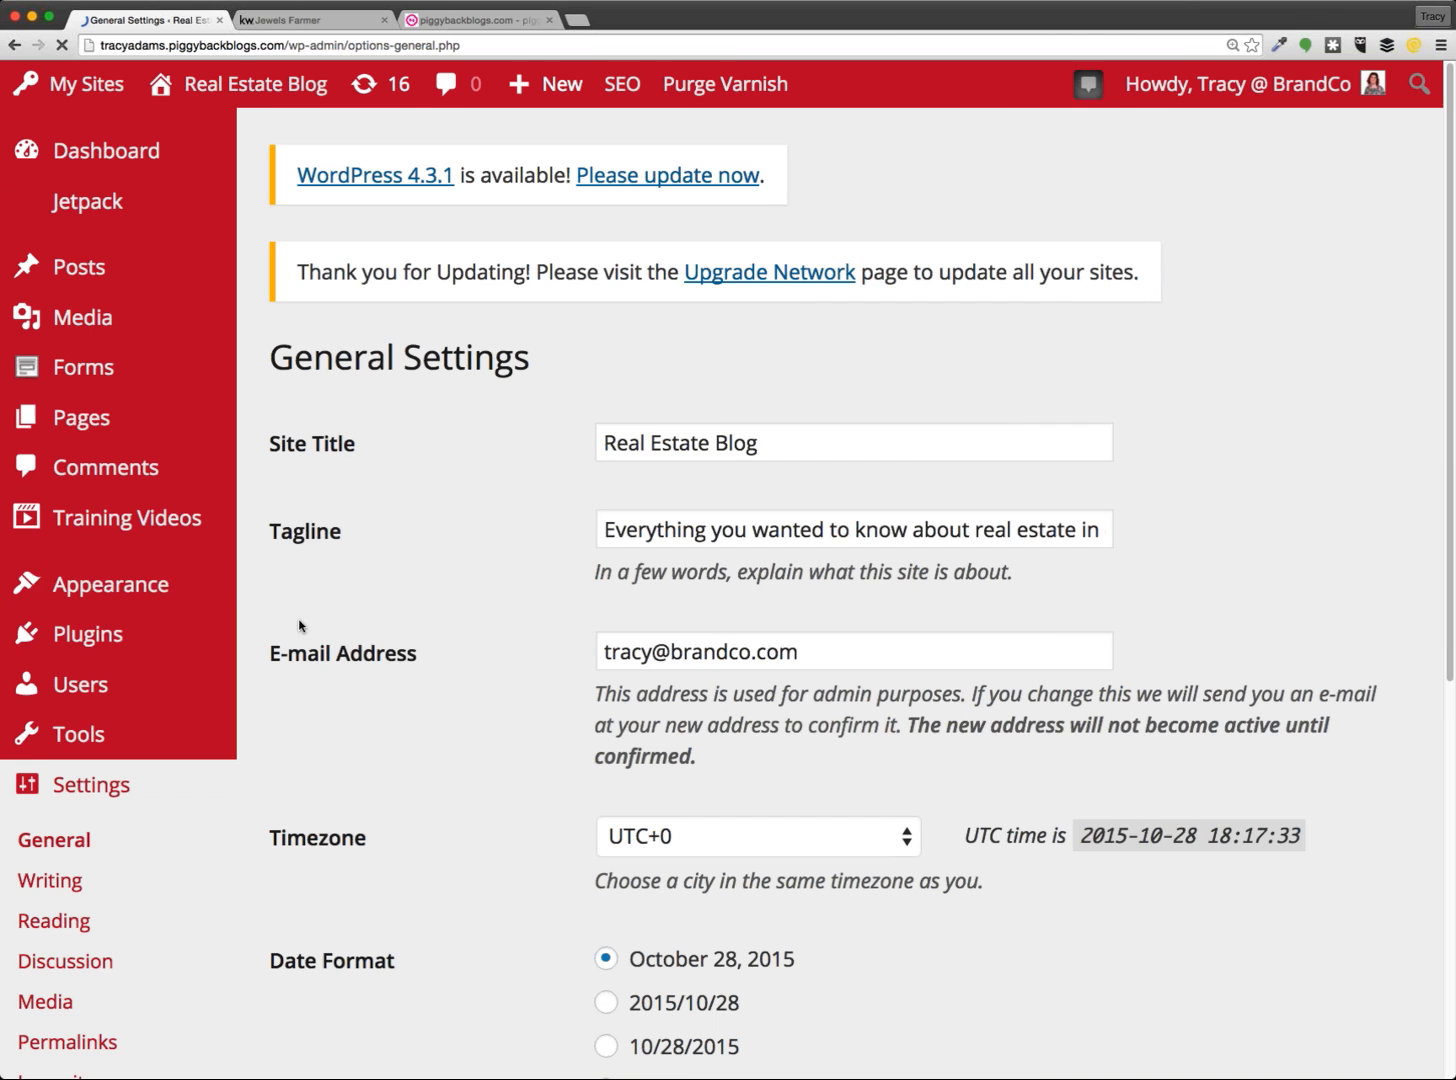
{"action": "scroll", "coordinate": [1284, 633], "scroll_direction": "down", "scroll_amount": 3}
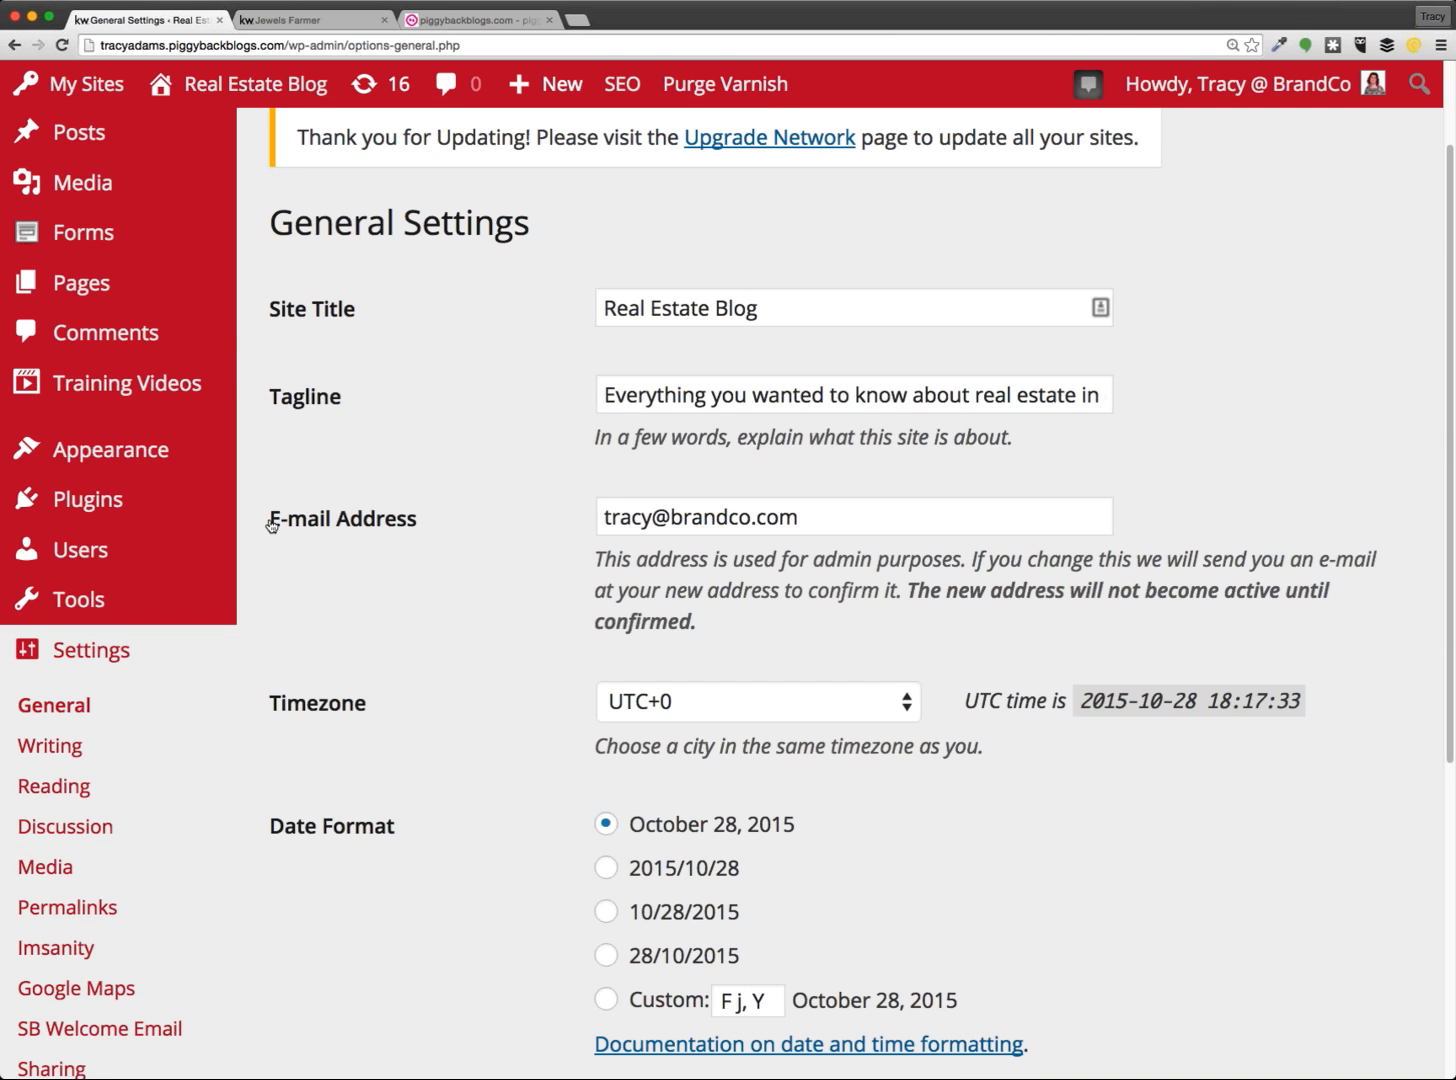
{"action": "left_click_drag", "start_coordinate": [271, 521], "coordinate": [420, 523]}
{"action": "left_click", "coordinate": [455, 557]}
{"action": "left_click_drag", "start_coordinate": [752, 641], "coordinate": [596, 560]}
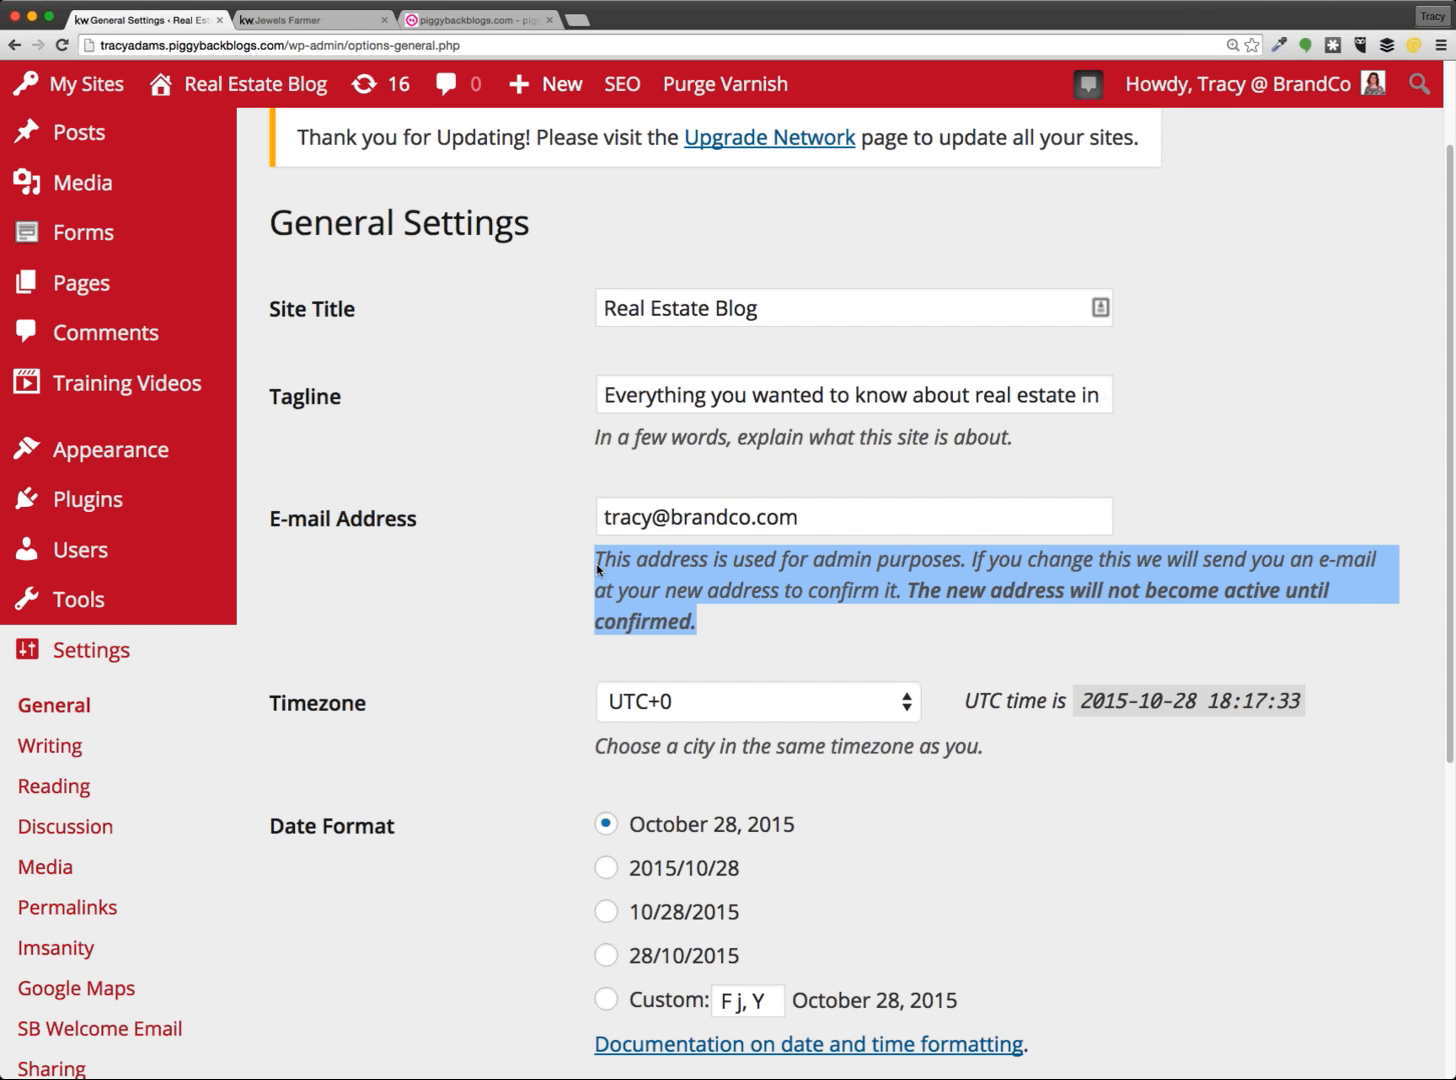
{"action": "left_click", "coordinate": [852, 652]}
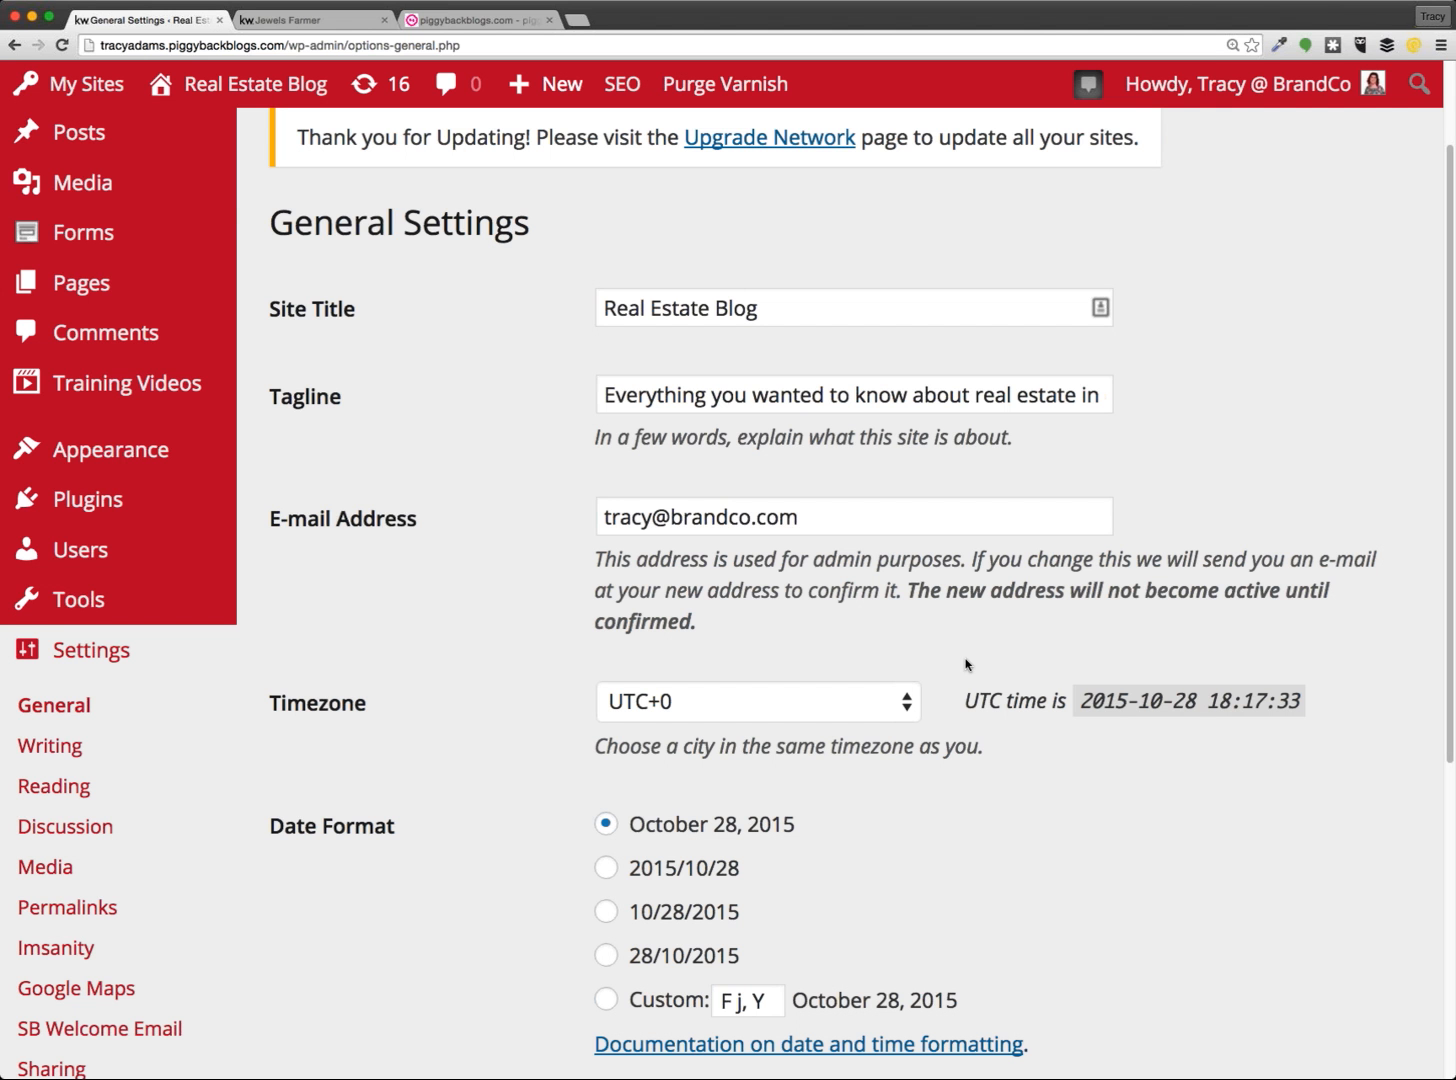
{"action": "left_click", "coordinate": [287, 242]}
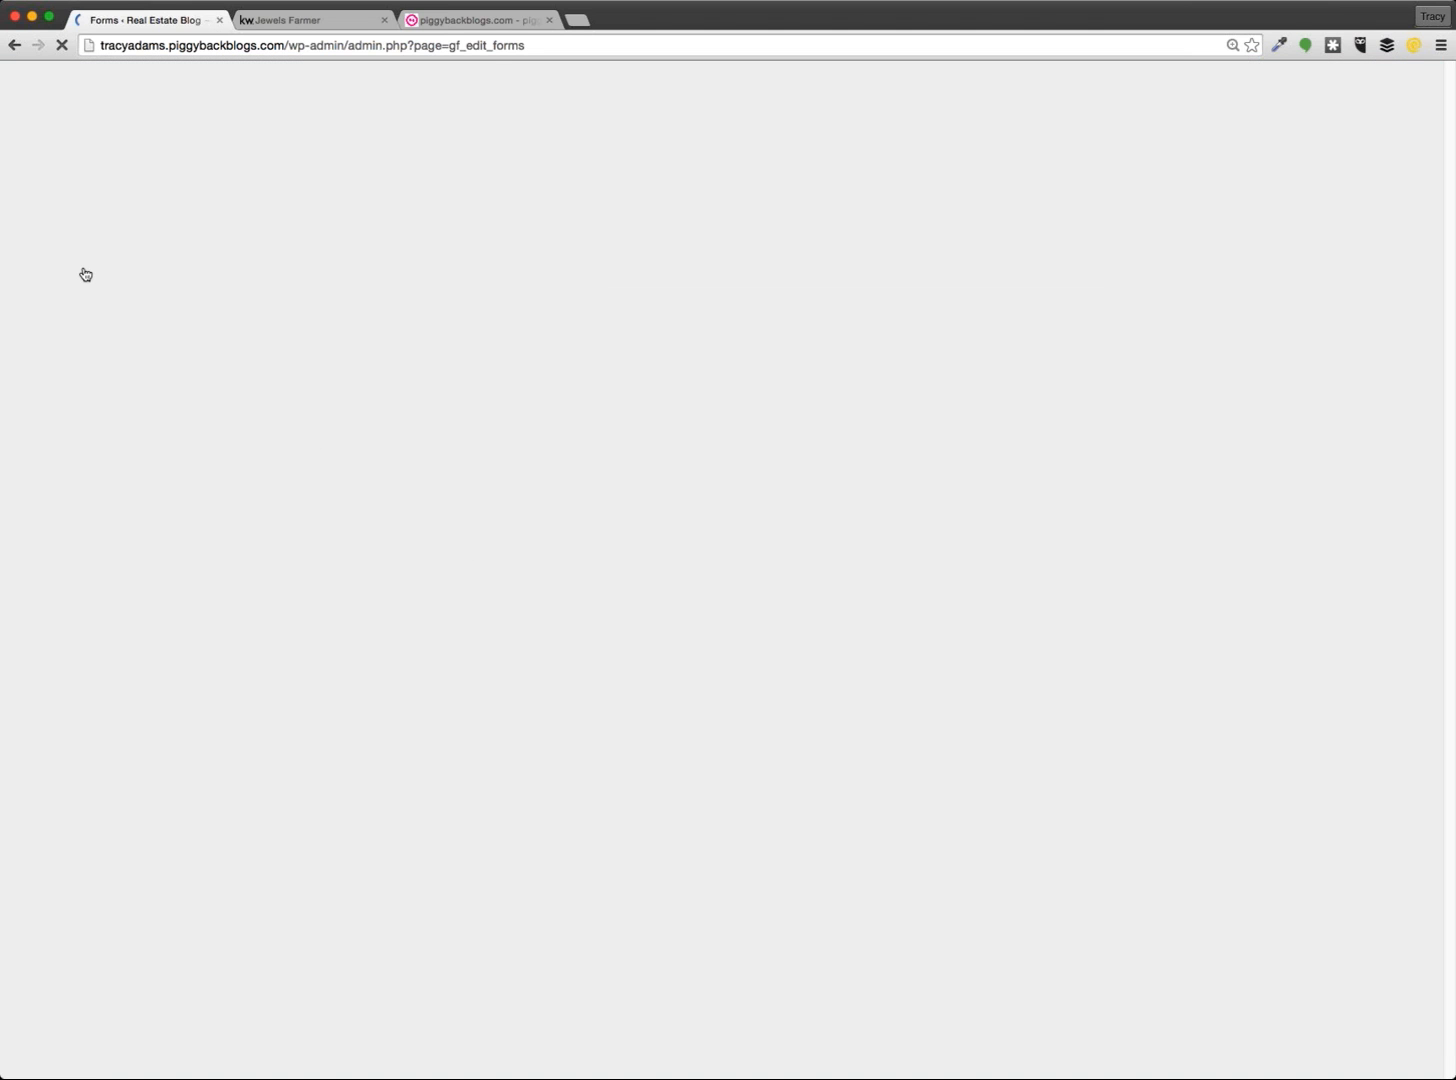
Review the Forms list, noting the Form Title form's view count and 50% conversion rate
{"action": "scroll", "coordinate": [783, 387], "scroll_direction": "down", "scroll_amount": 5}
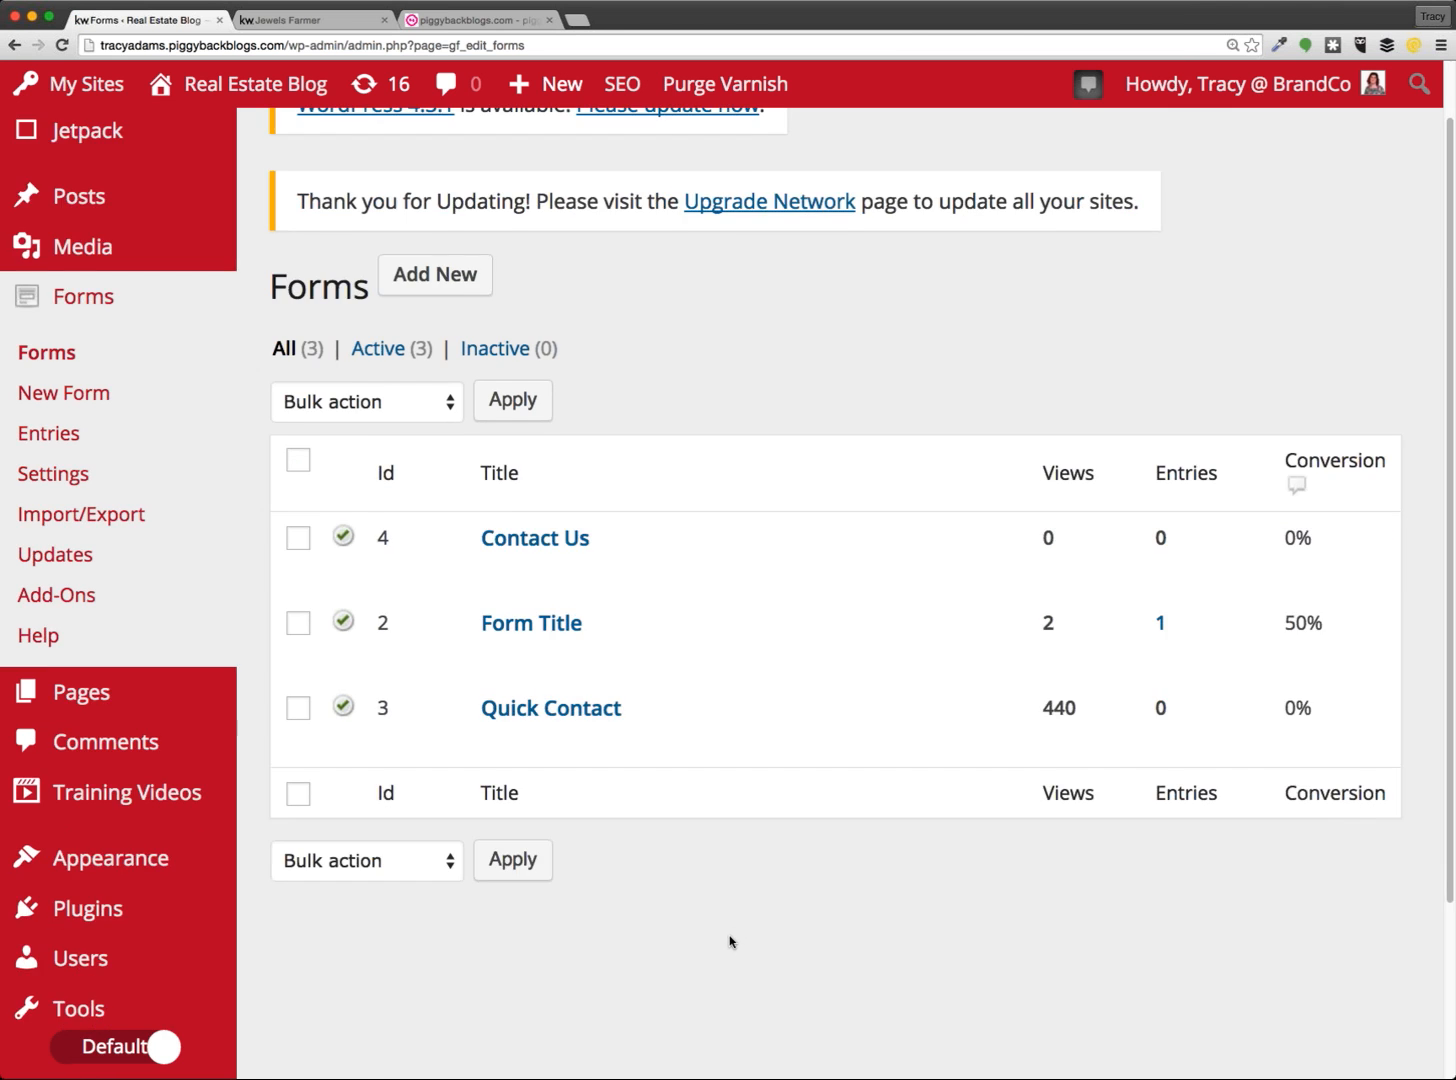
{"action": "scroll", "coordinate": [773, 669], "scroll_direction": "up", "scroll_amount": 1}
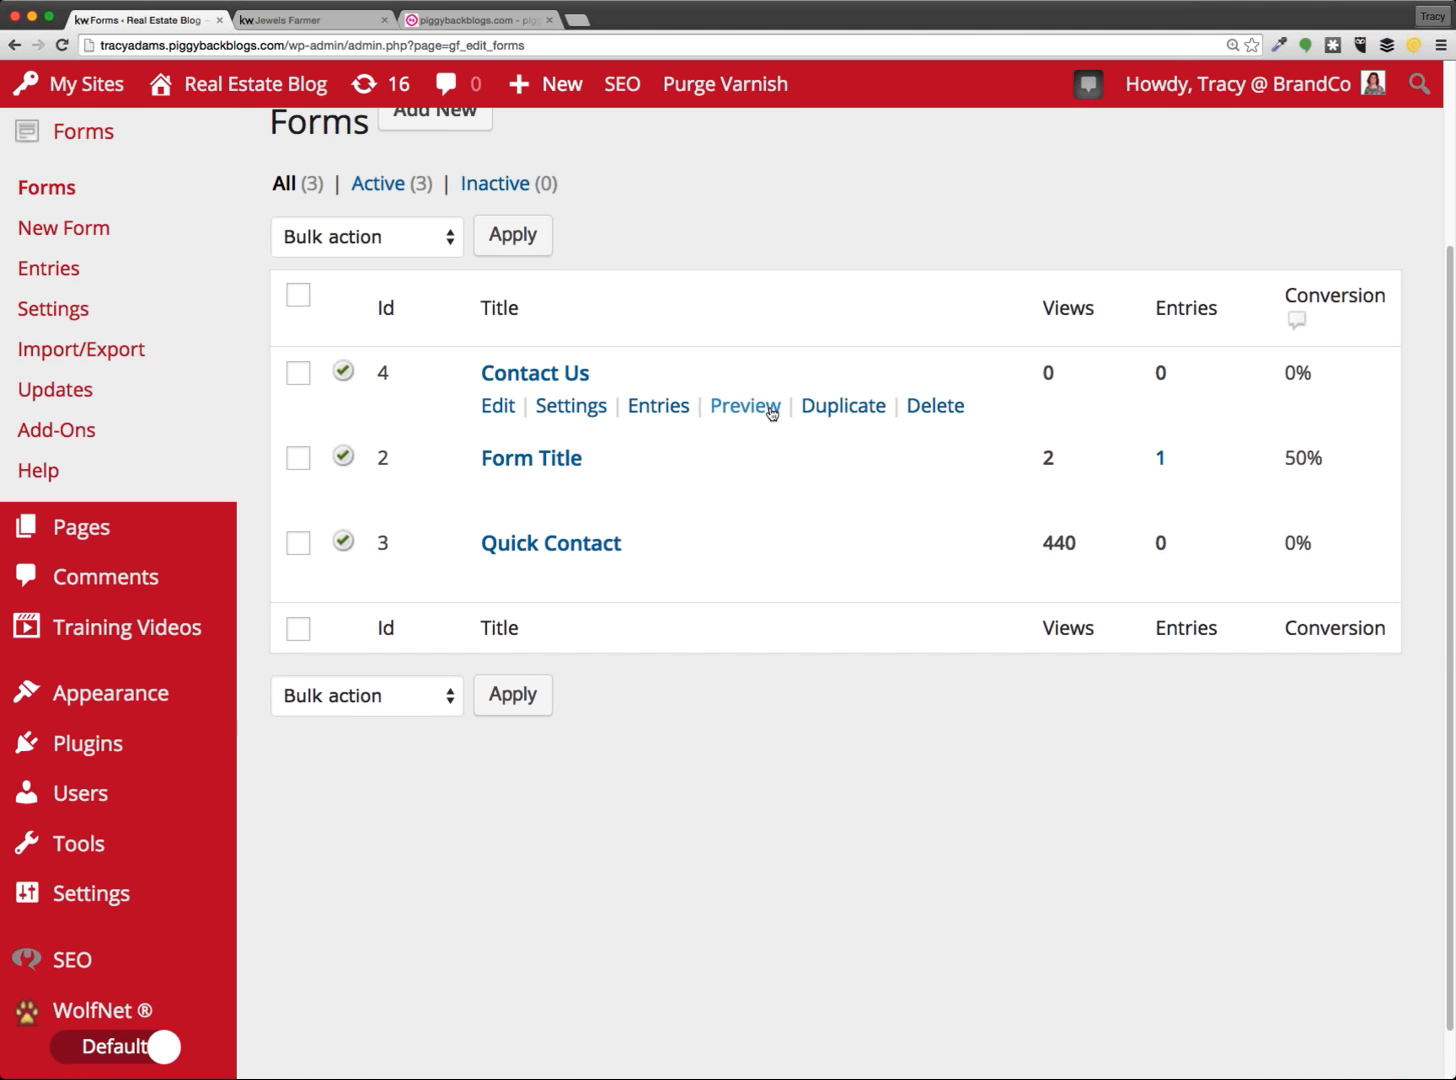
{"action": "mouse_move", "coordinate": [572, 420]}
{"action": "double_click", "coordinate": [1032, 464]}
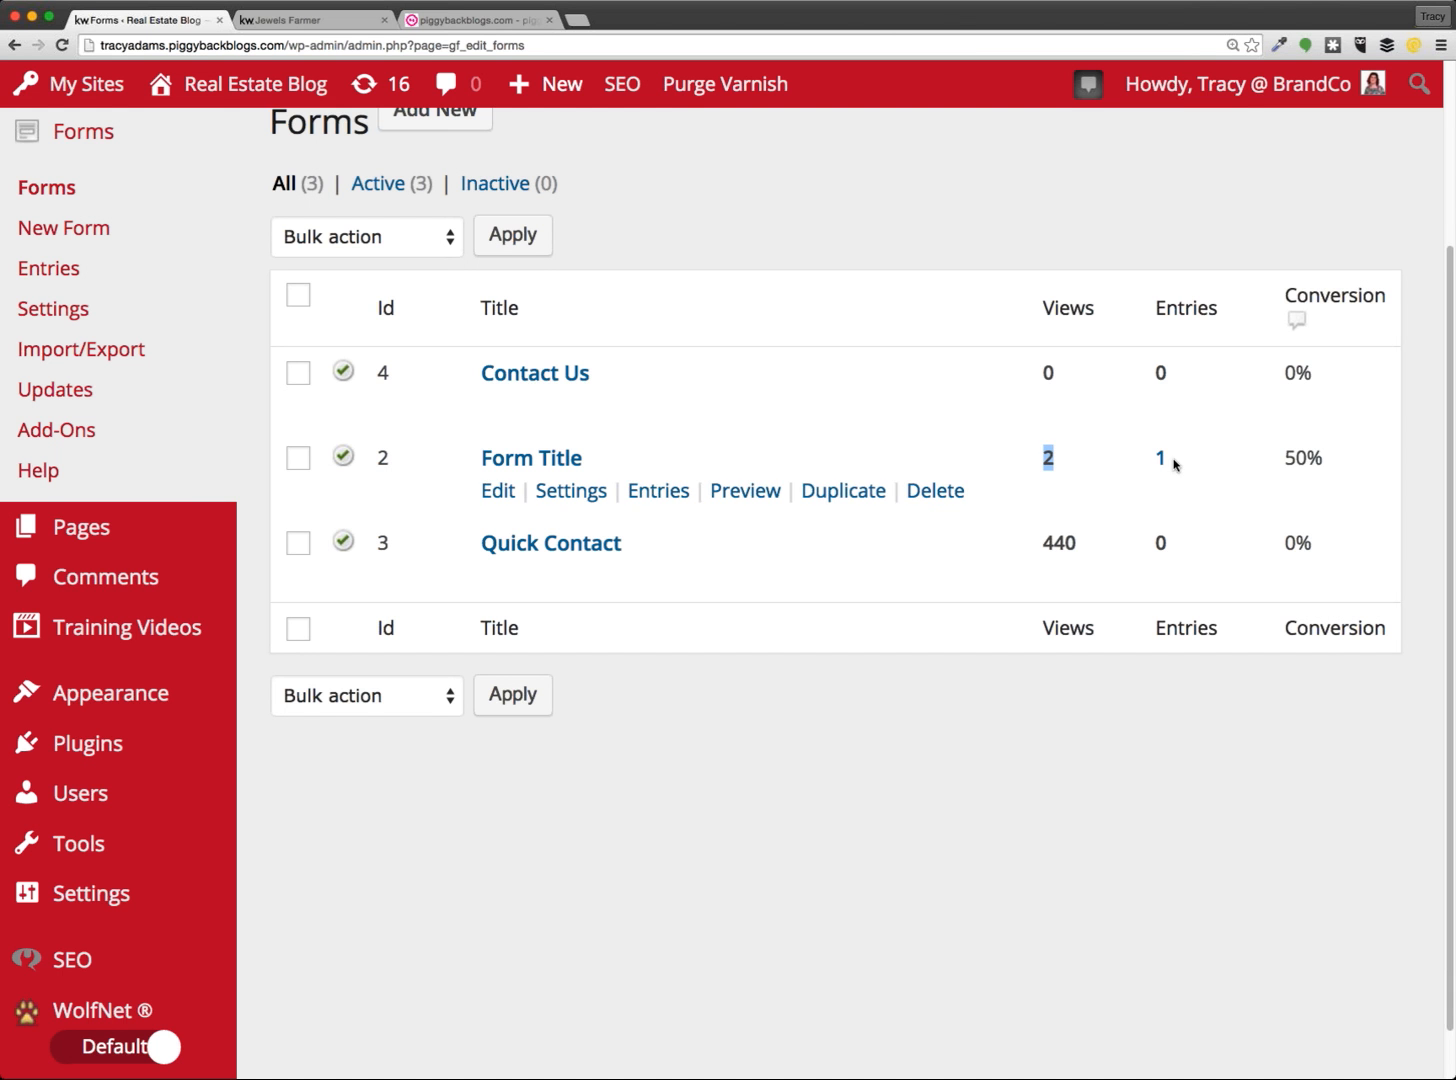
{"action": "left_click_drag", "start_coordinate": [1174, 465], "coordinate": [1151, 465]}
{"action": "left_click_drag", "start_coordinate": [1325, 463], "coordinate": [1268, 463]}
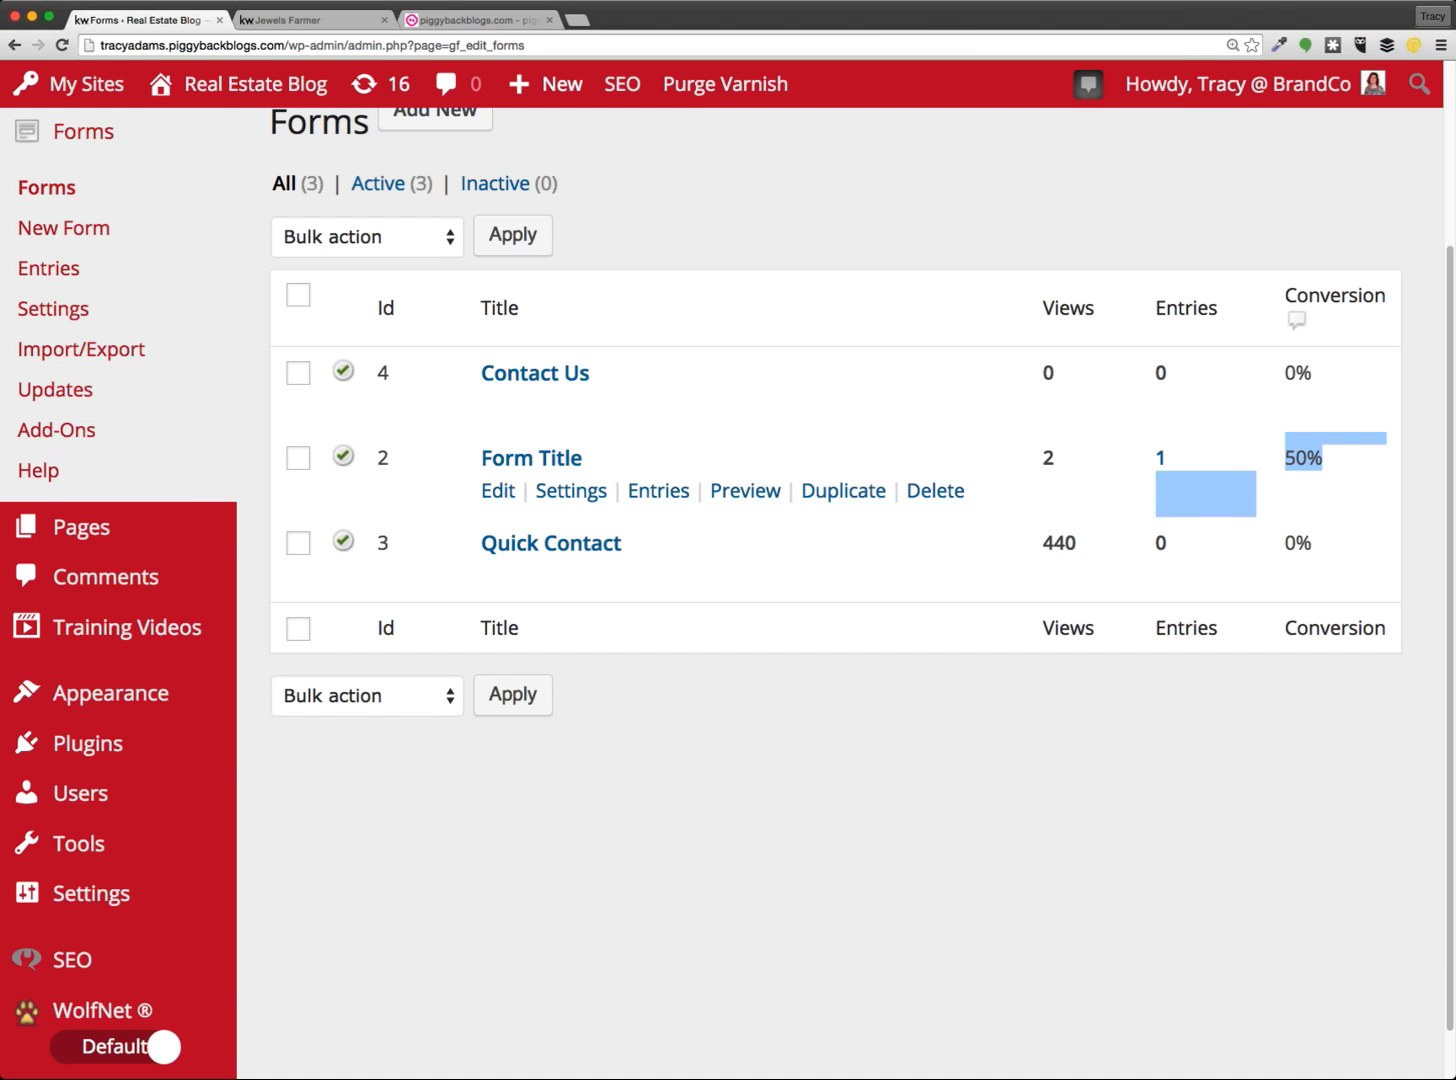
{"action": "left_click", "coordinate": [1354, 532]}
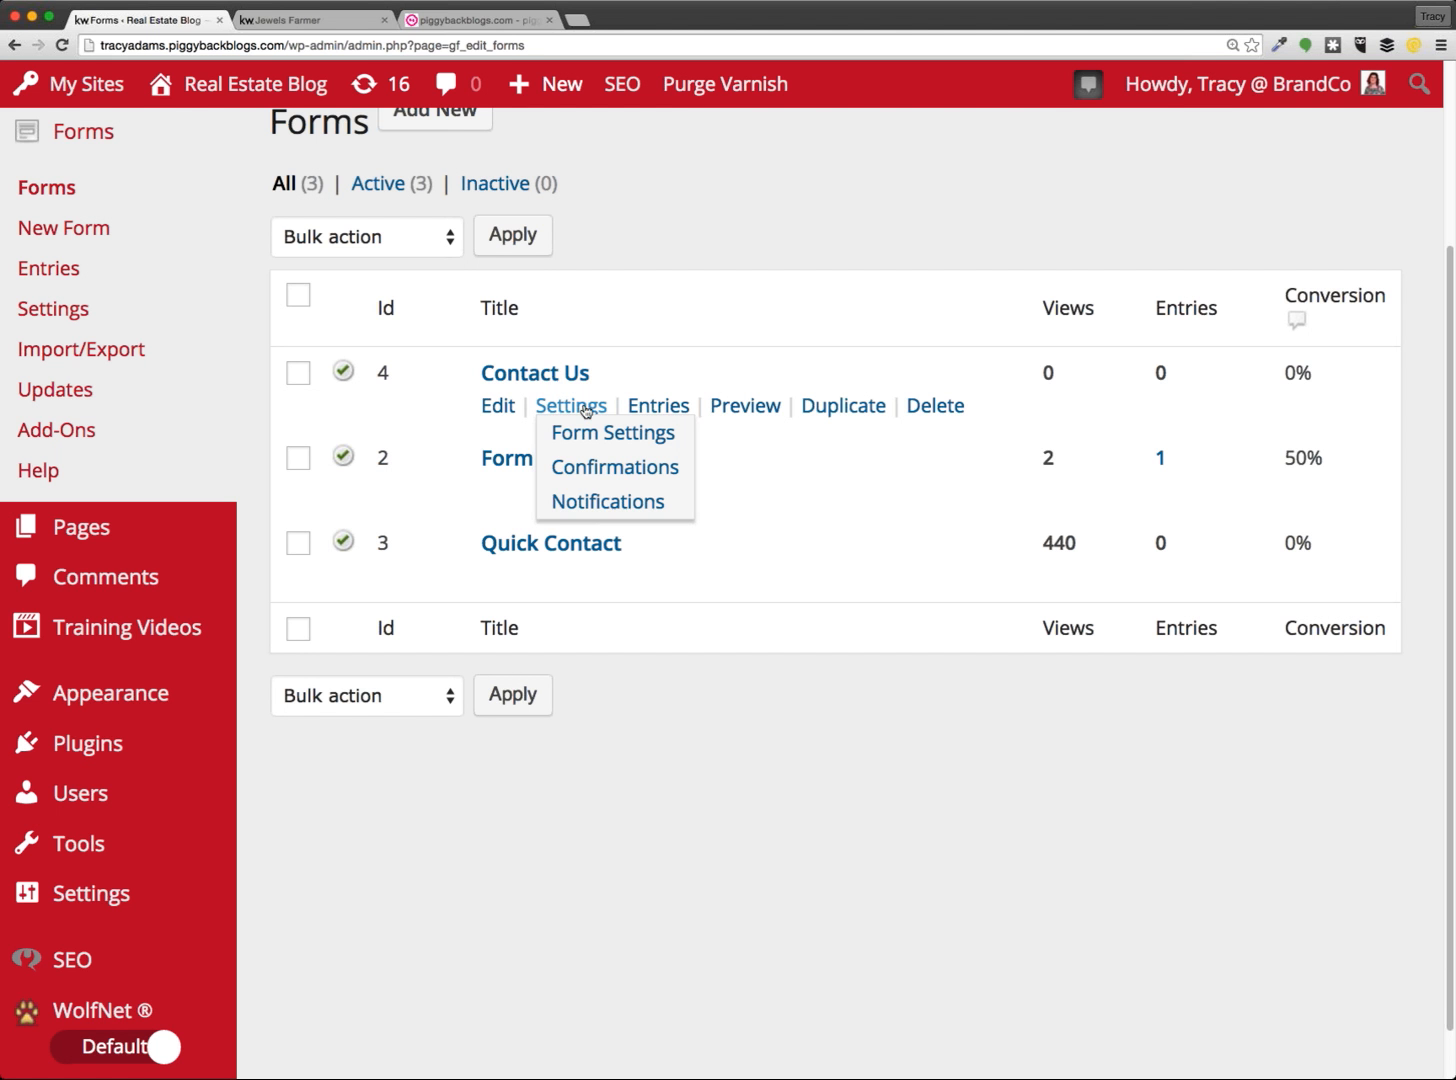
Open the Contact Us notifications showing the Admin Notification subject 'New submission from {form_title}'
{"action": "left_click", "coordinate": [630, 503]}
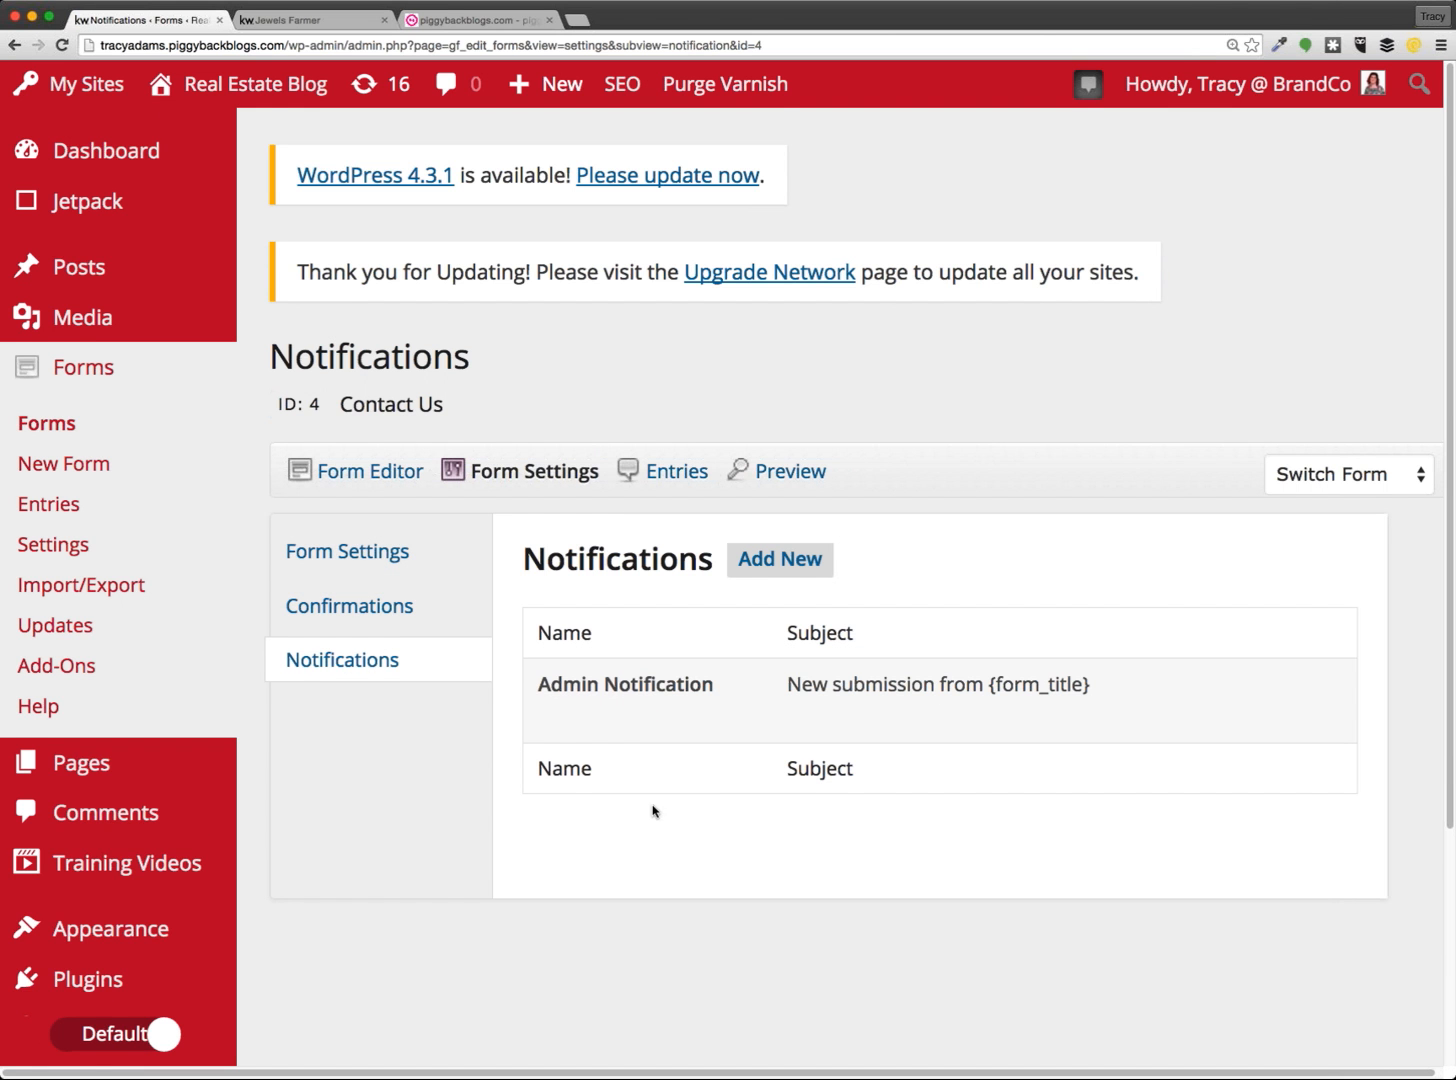
{"action": "scroll", "coordinate": [650, 809], "scroll_direction": "down", "scroll_amount": 2}
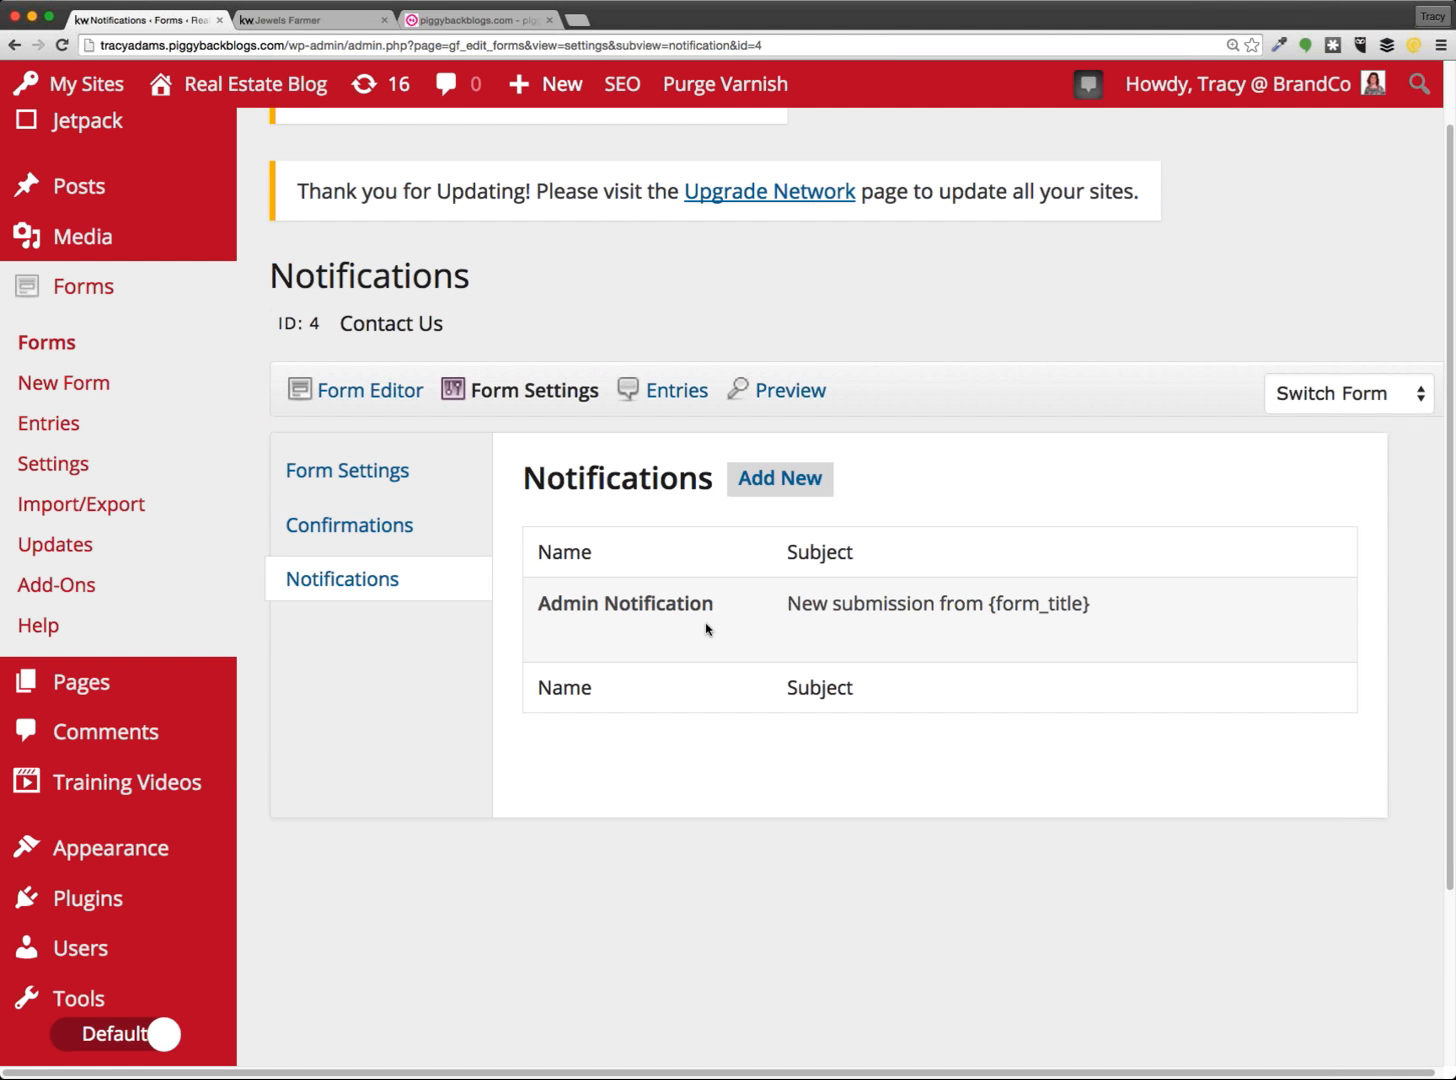
{"action": "mouse_move", "coordinate": [706, 628]}
{"action": "left_click", "coordinate": [556, 637]}
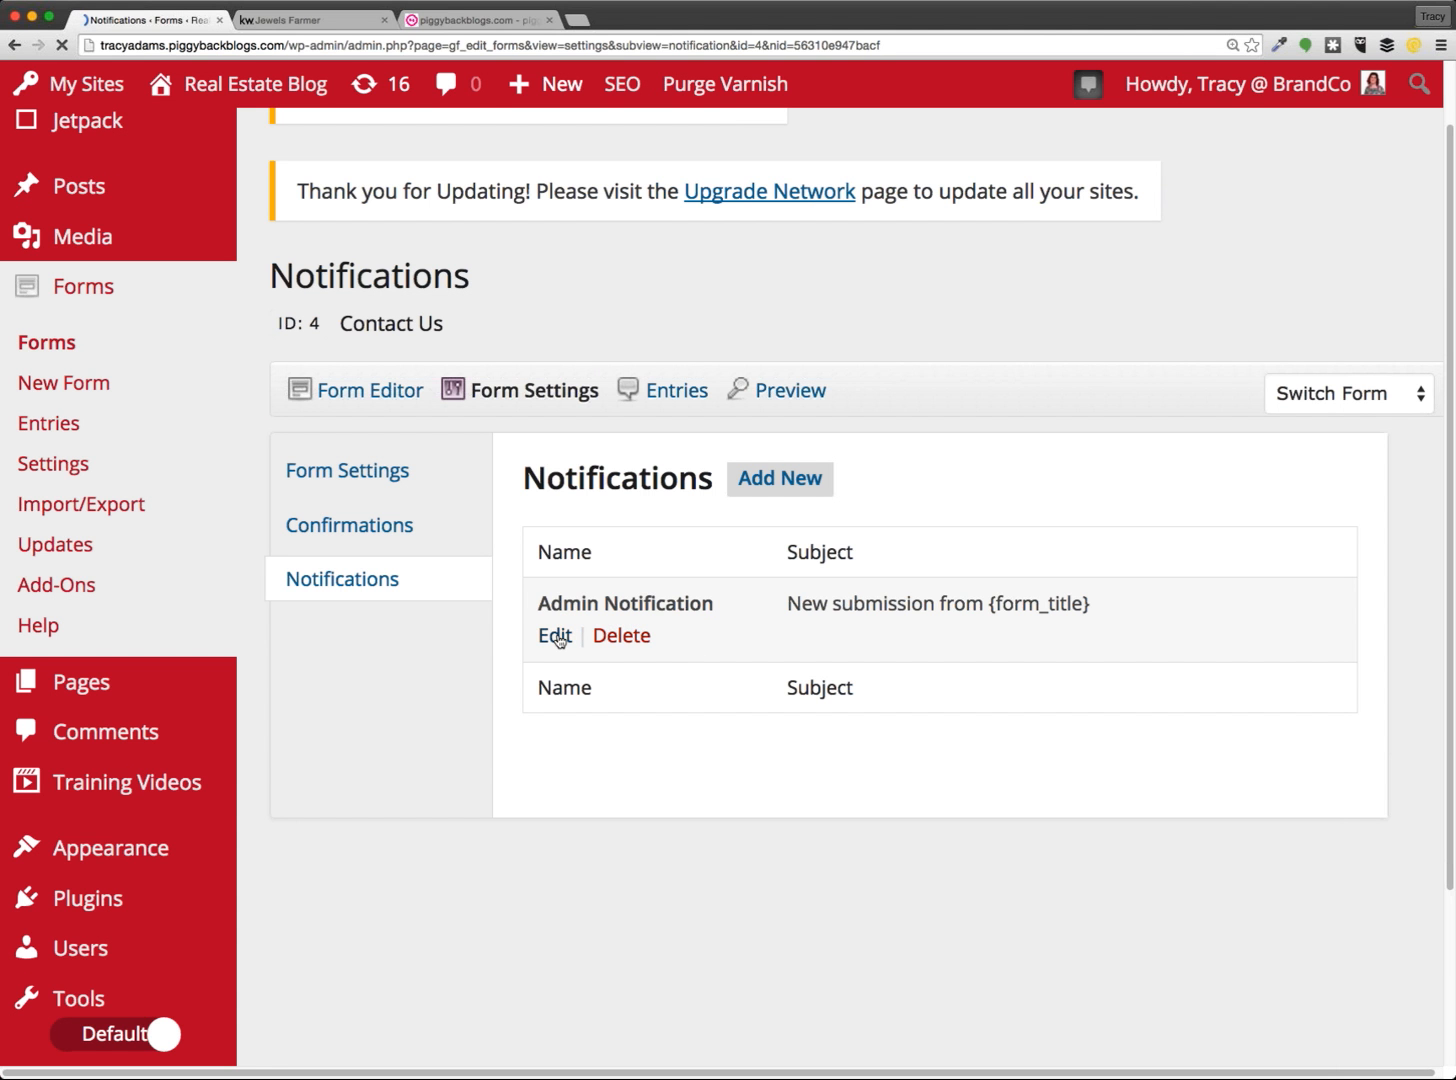
{"action": "scroll", "coordinate": [1258, 628], "scroll_direction": "down", "scroll_amount": 2}
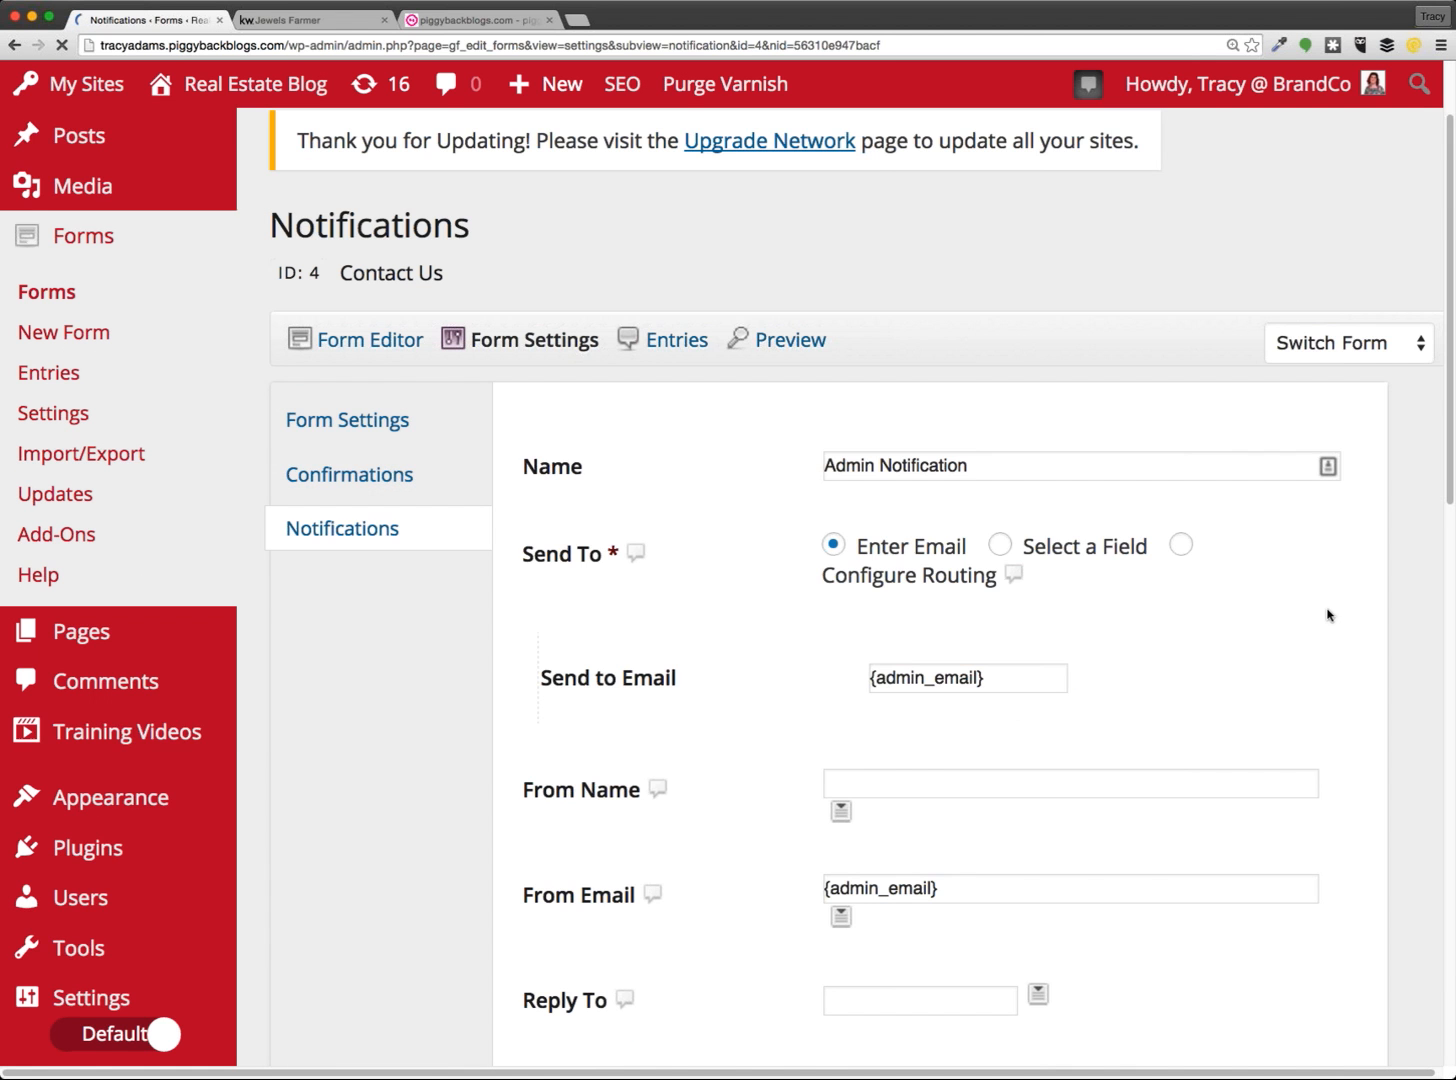
{"action": "scroll", "coordinate": [1326, 608], "scroll_direction": "down", "scroll_amount": 2}
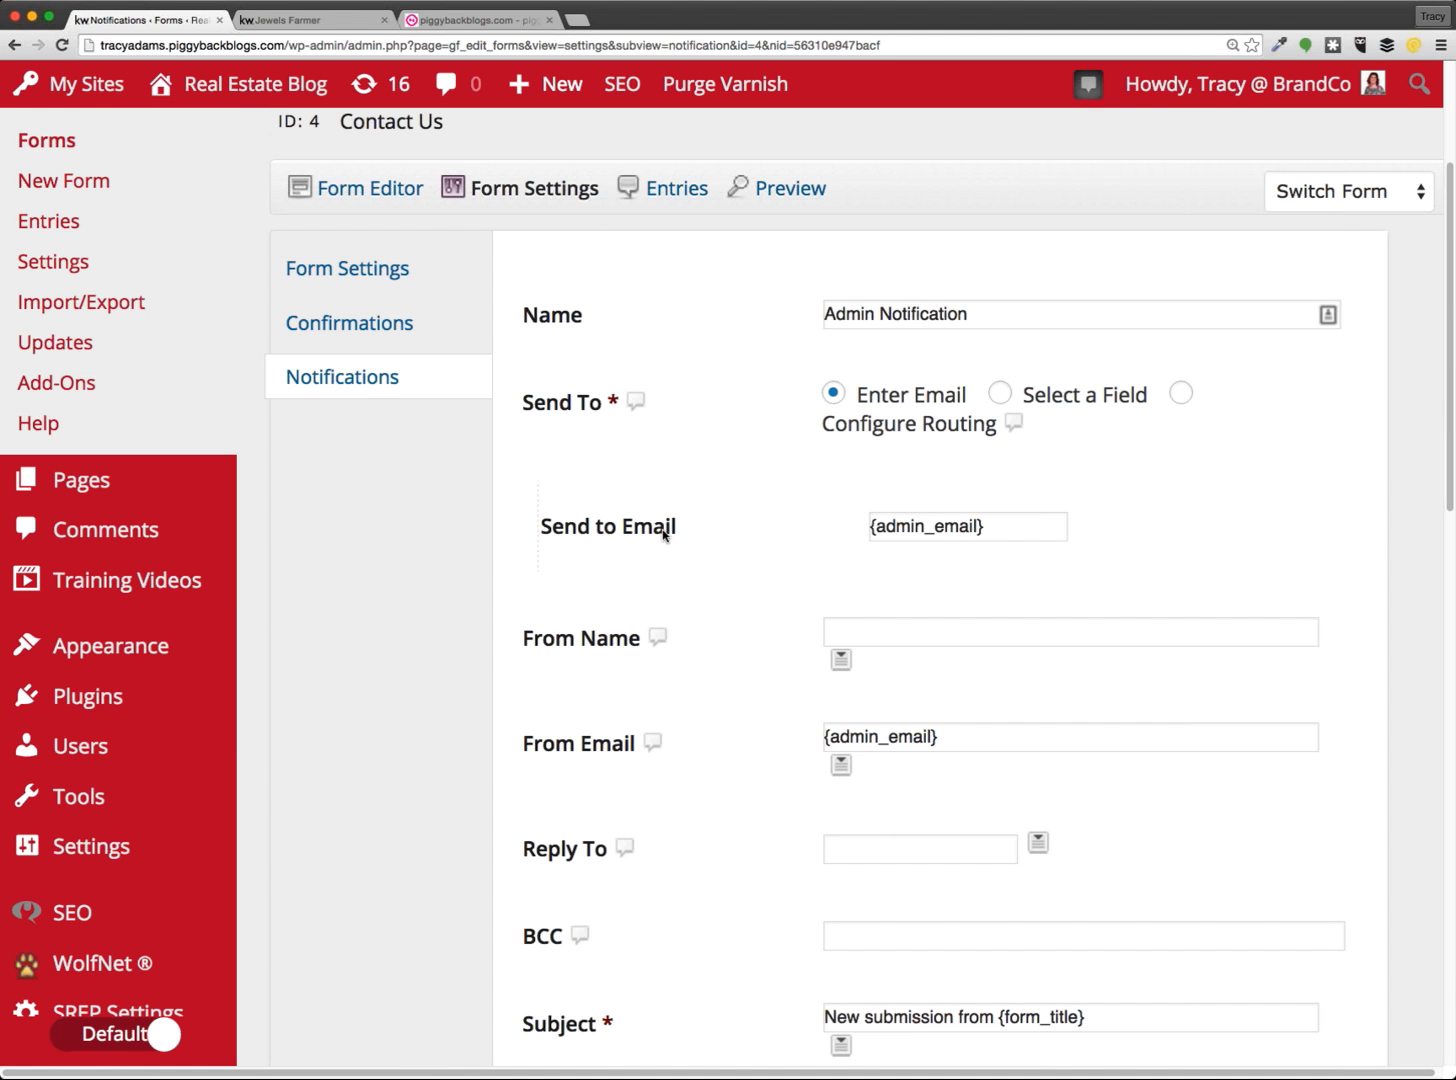
{"action": "triple_click", "coordinate": [878, 528]}
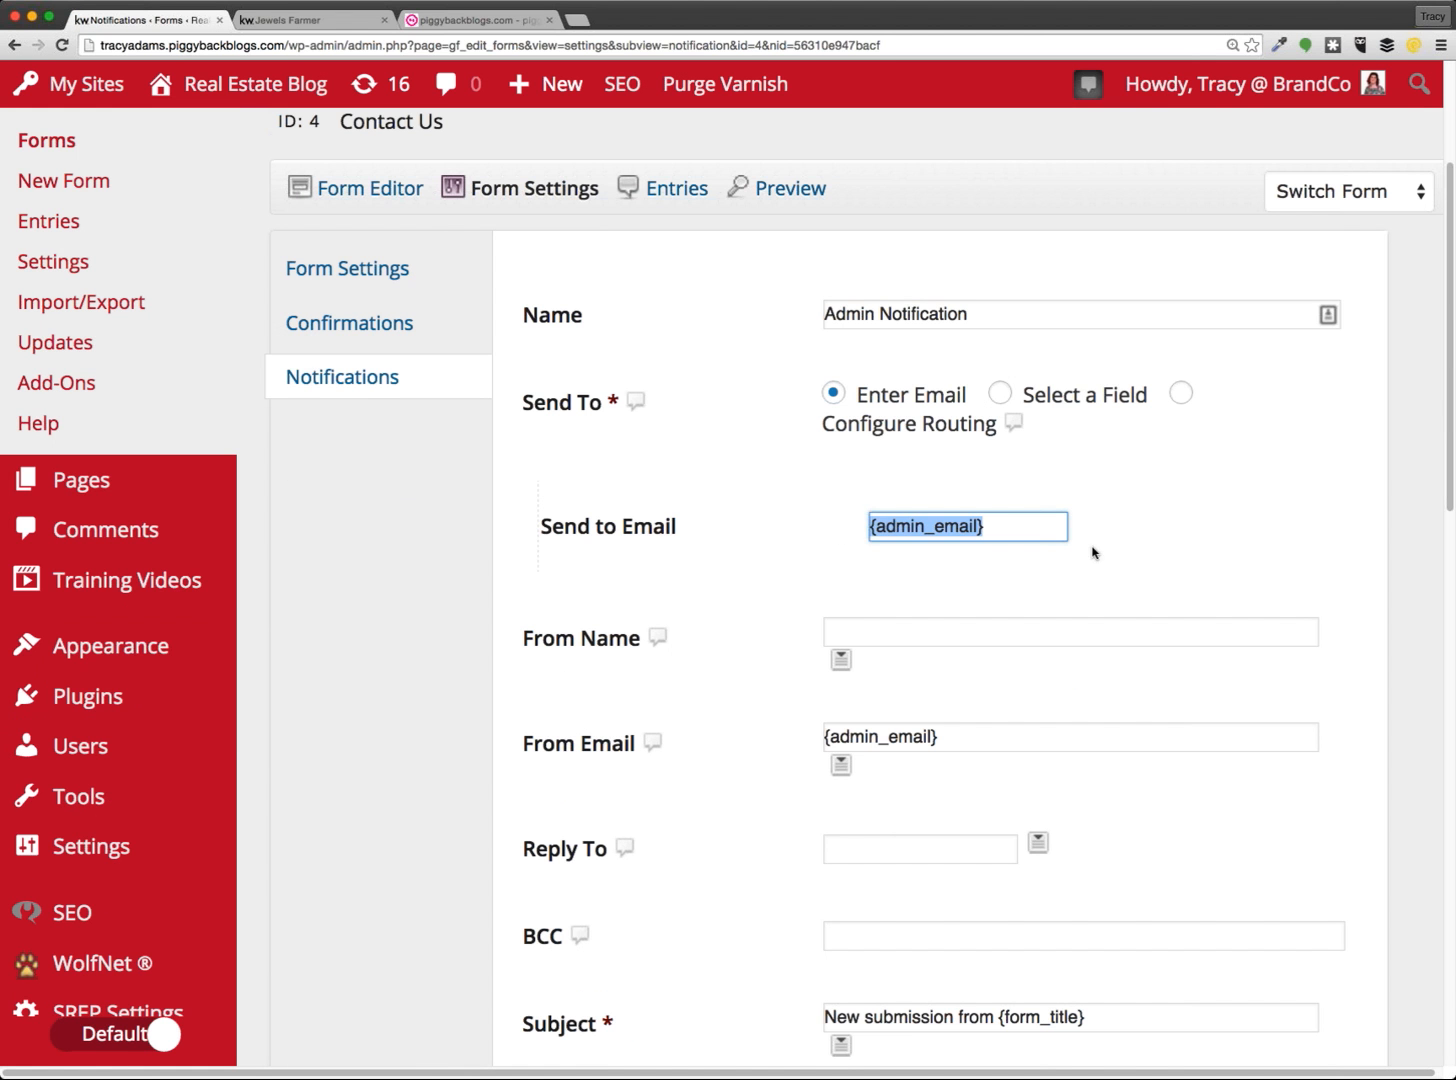
{"action": "left_click_drag", "start_coordinate": [938, 737], "coordinate": [751, 740]}
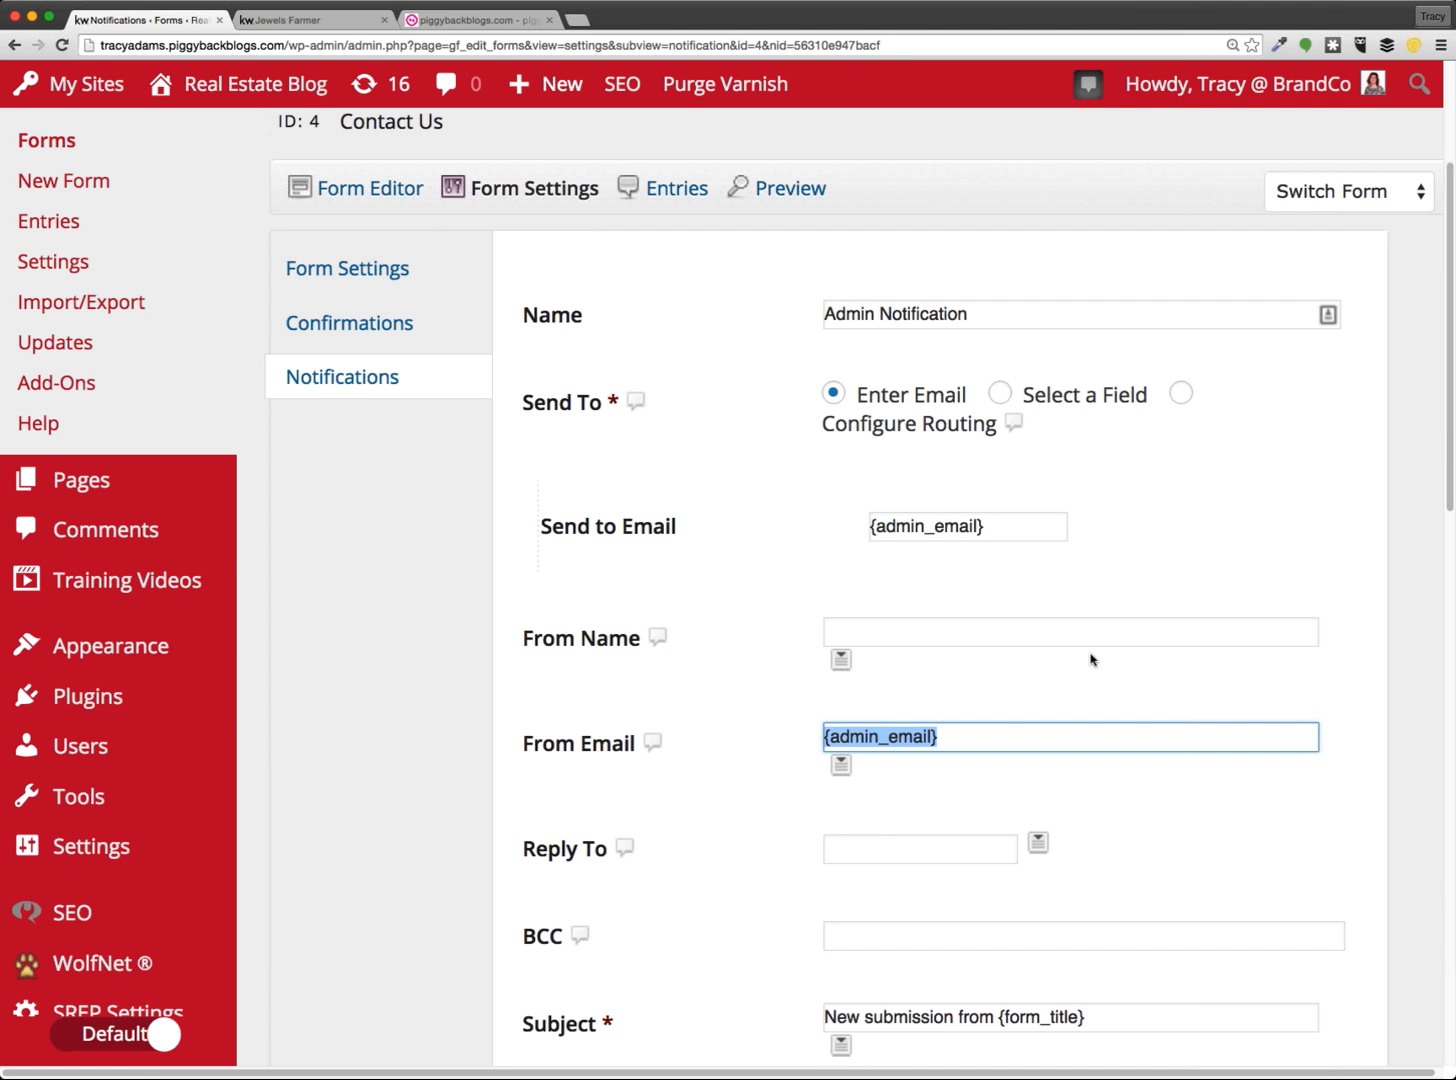
{"action": "triple_click", "coordinate": [874, 316]}
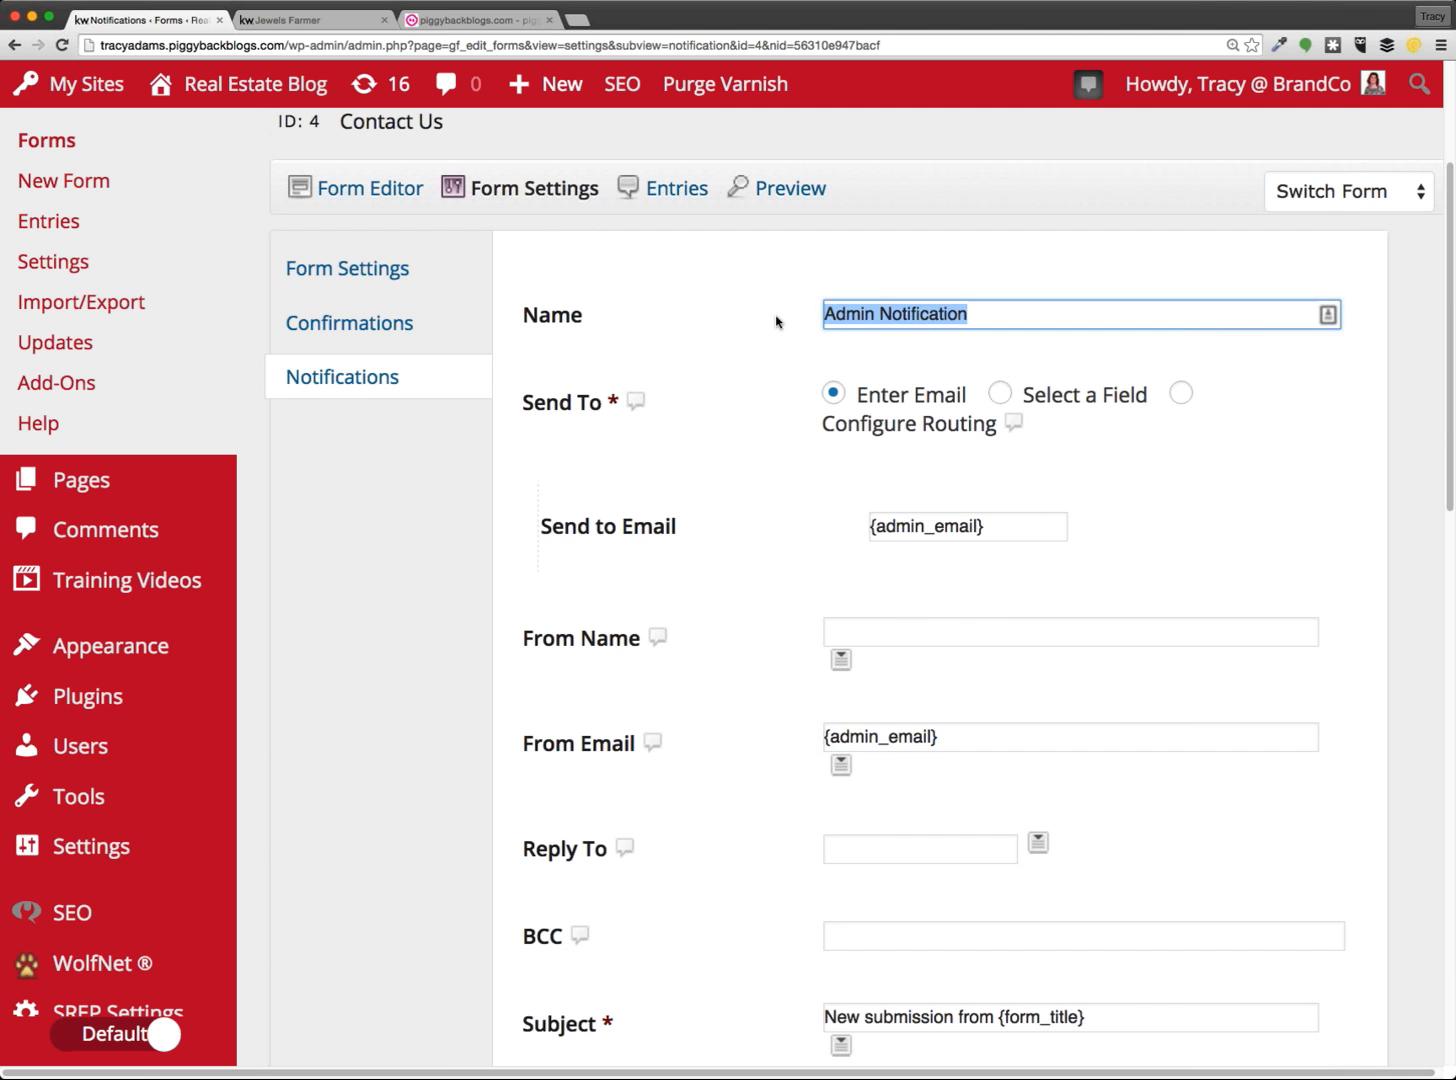
{"action": "left_click", "coordinate": [1180, 528]}
{"action": "scroll", "coordinate": [1196, 531], "scroll_direction": "down", "scroll_amount": 5}
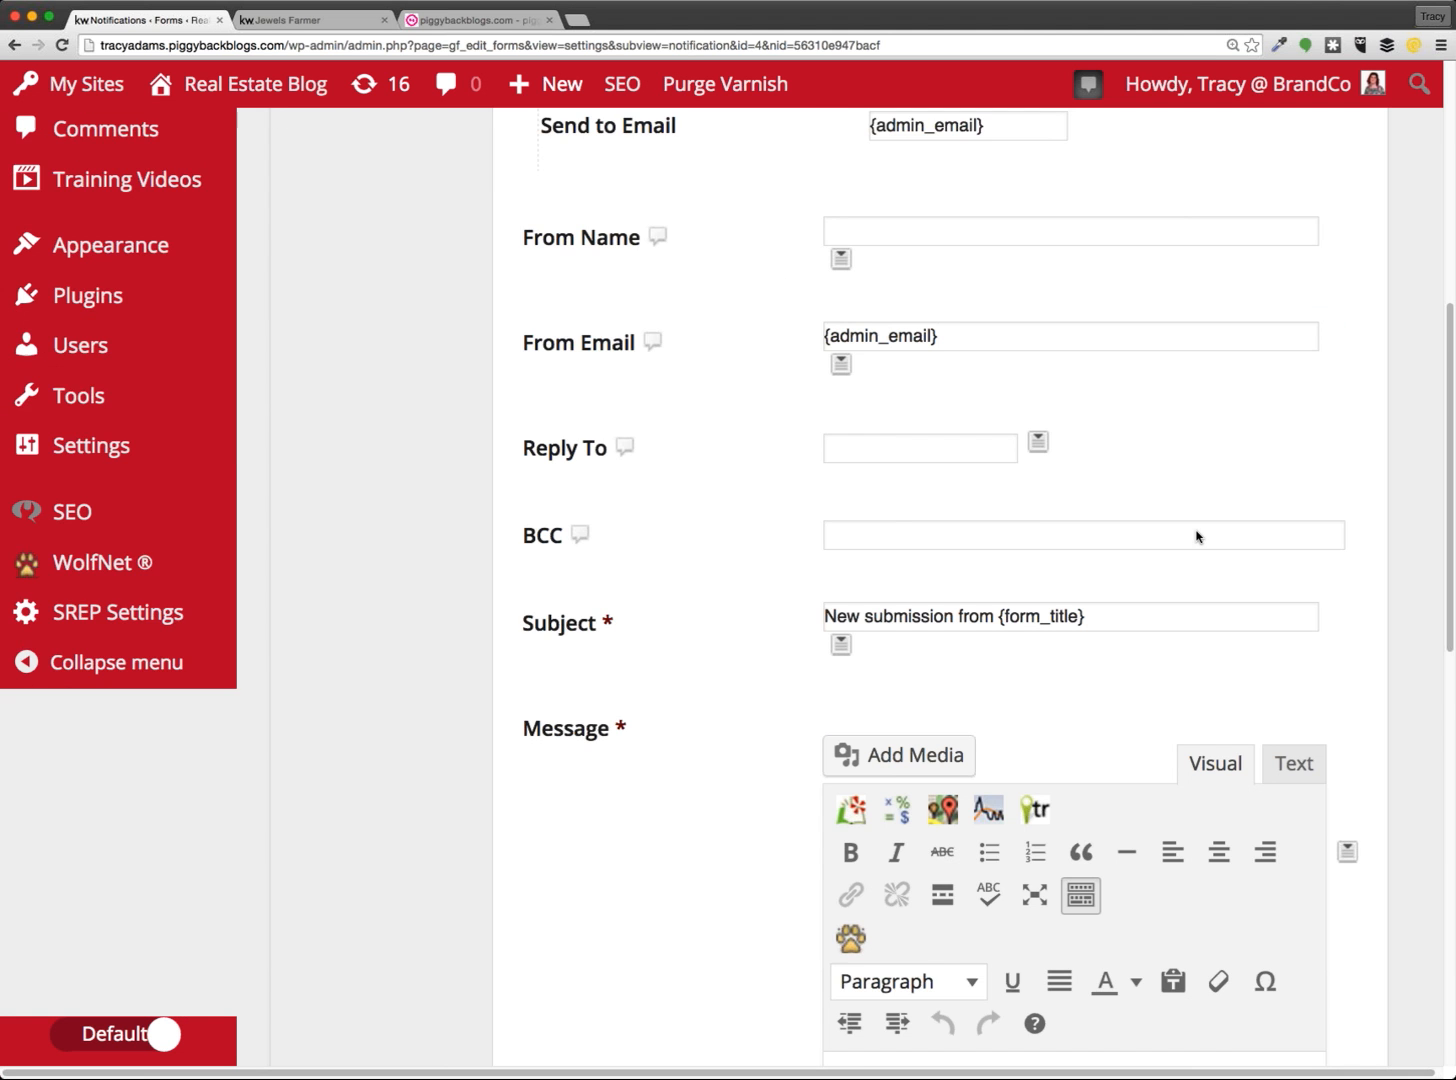
{"action": "scroll", "coordinate": [1196, 537], "scroll_direction": "down", "scroll_amount": 2}
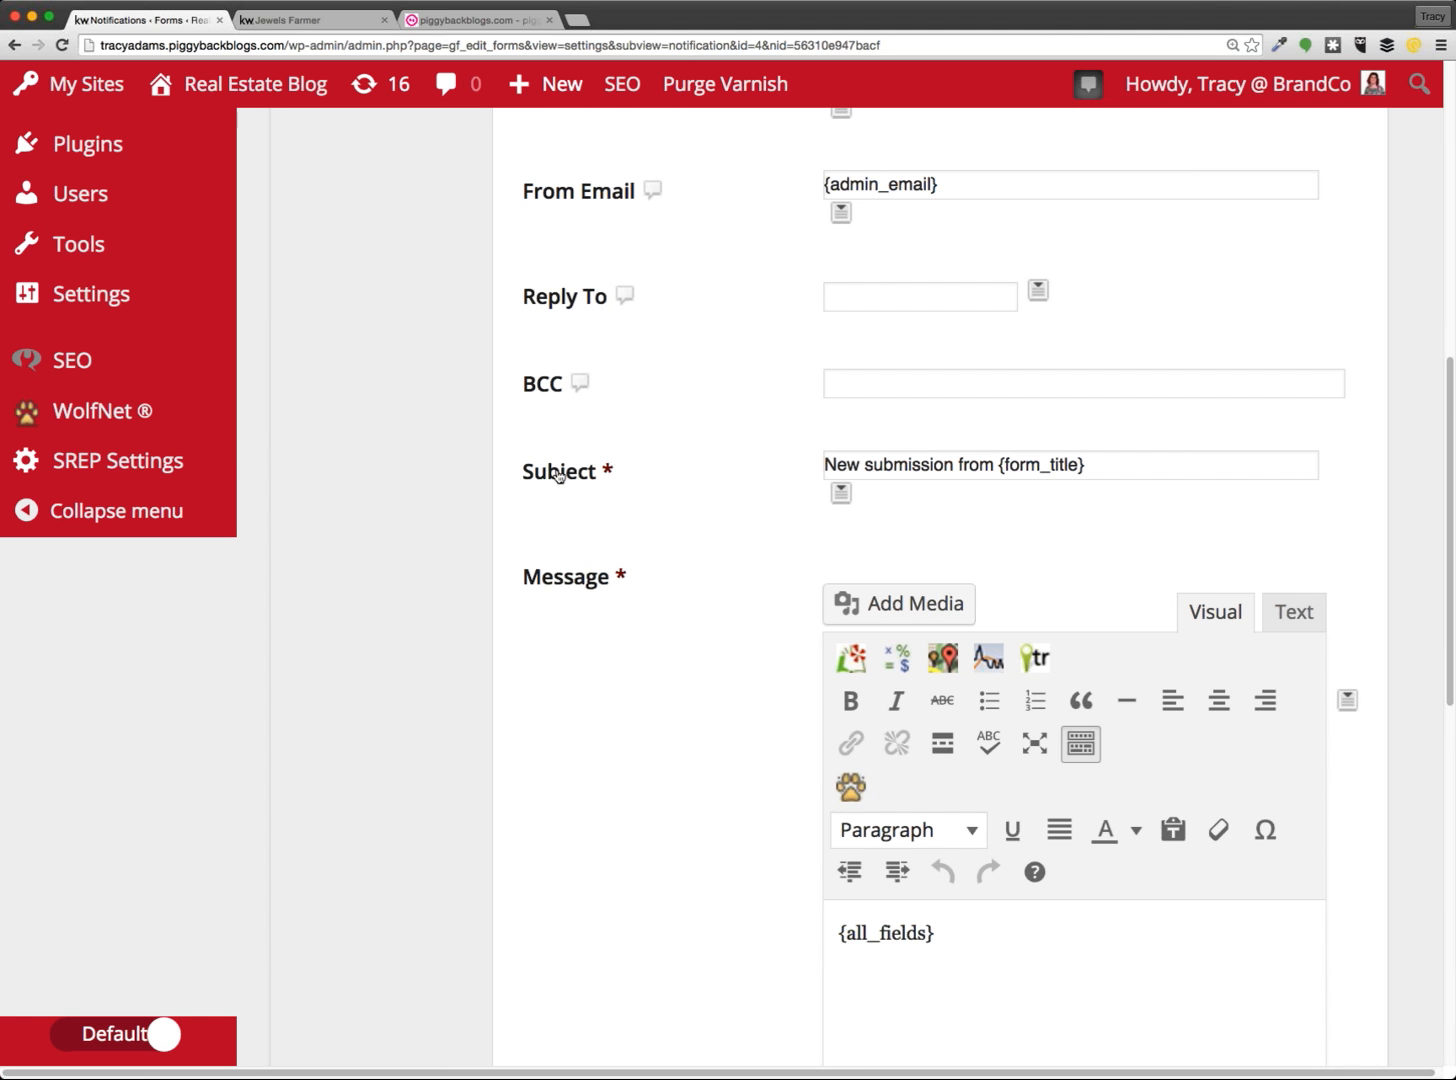
{"action": "left_click", "coordinate": [622, 483]}
{"action": "left_click", "coordinate": [1043, 552]}
{"action": "left_click_drag", "start_coordinate": [997, 465], "coordinate": [1116, 516]}
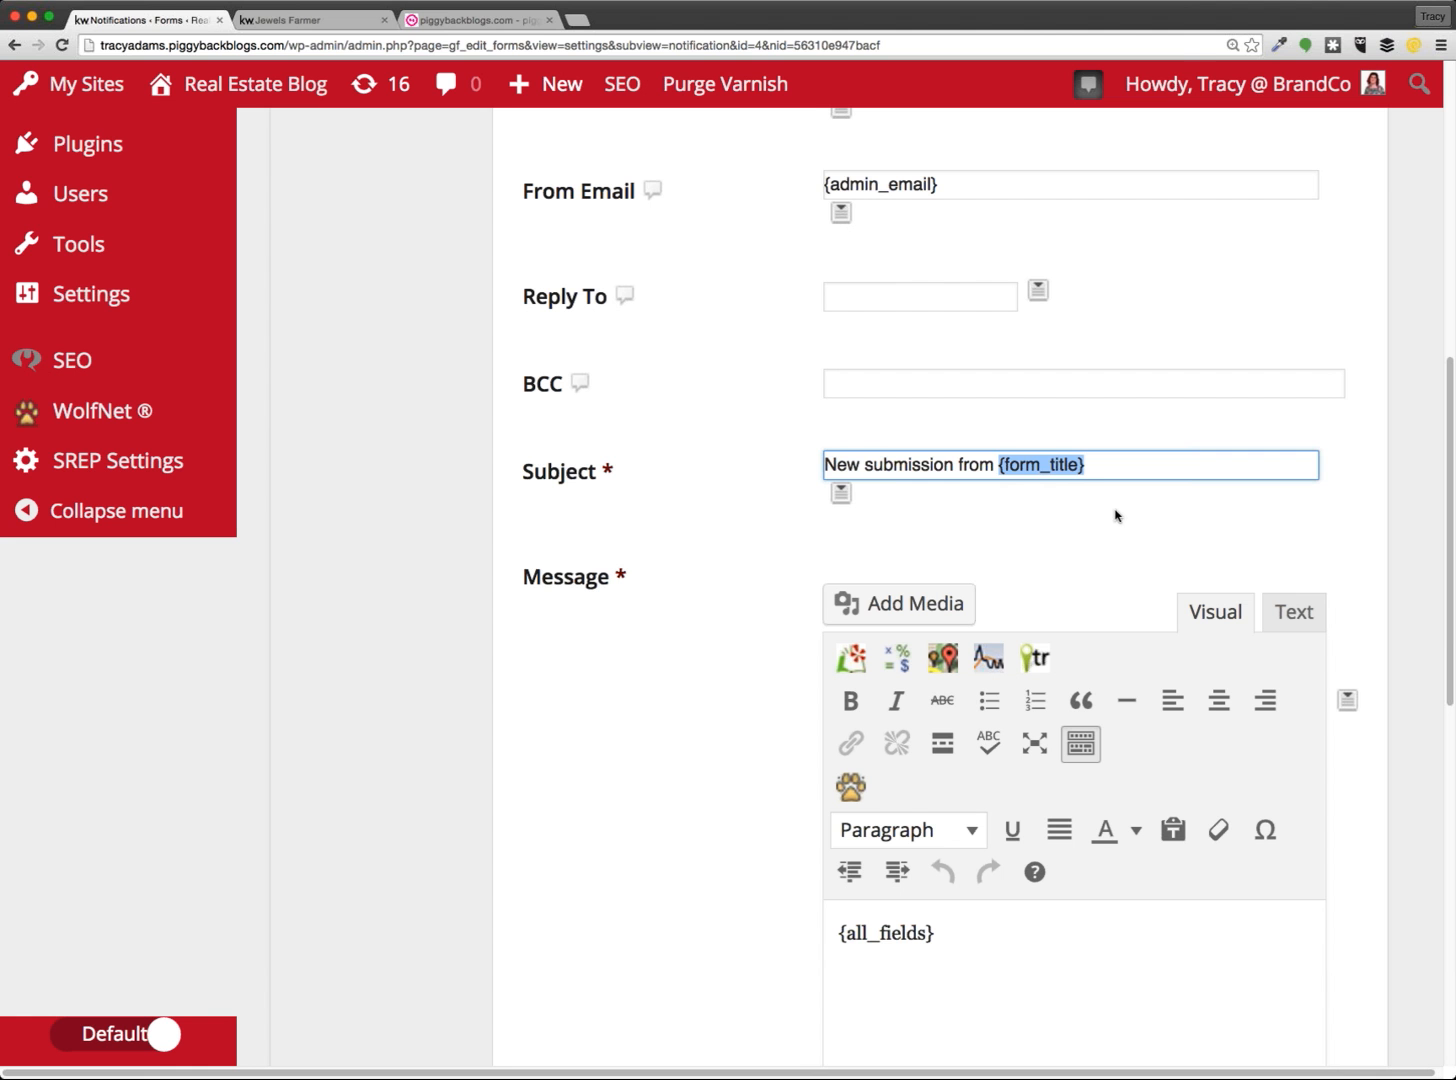
{"action": "left_click", "coordinate": [1116, 516]}
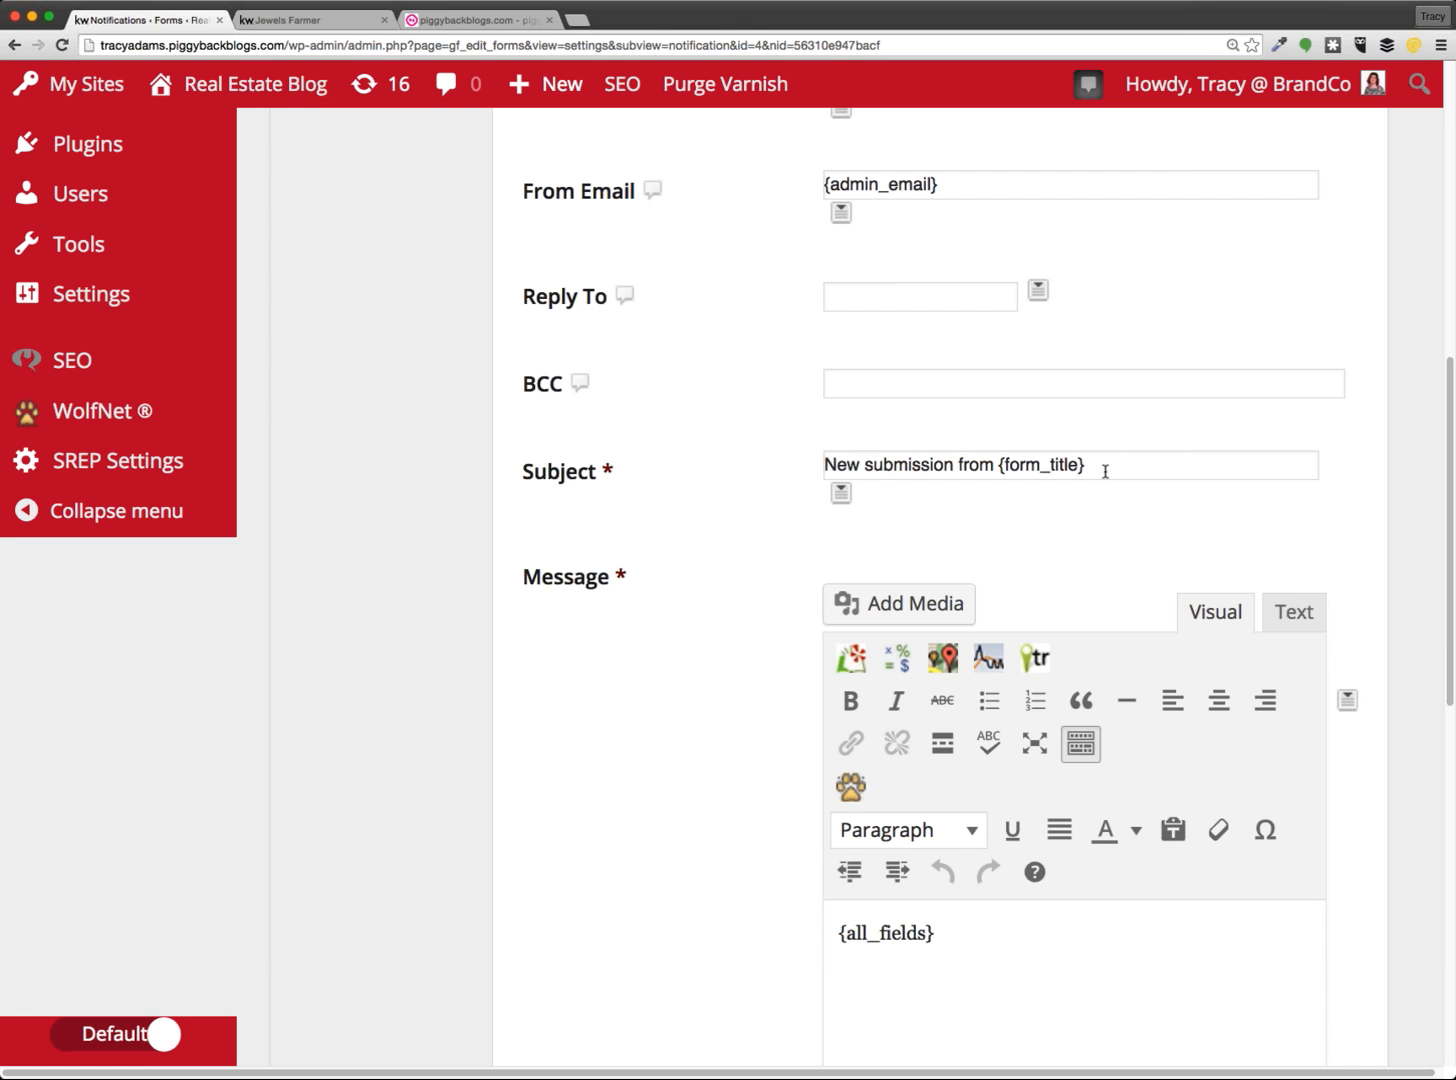
Change the admin notification subject to '{Name (First):1.3} Filled out a form!'
{"action": "left_click", "coordinate": [840, 494]}
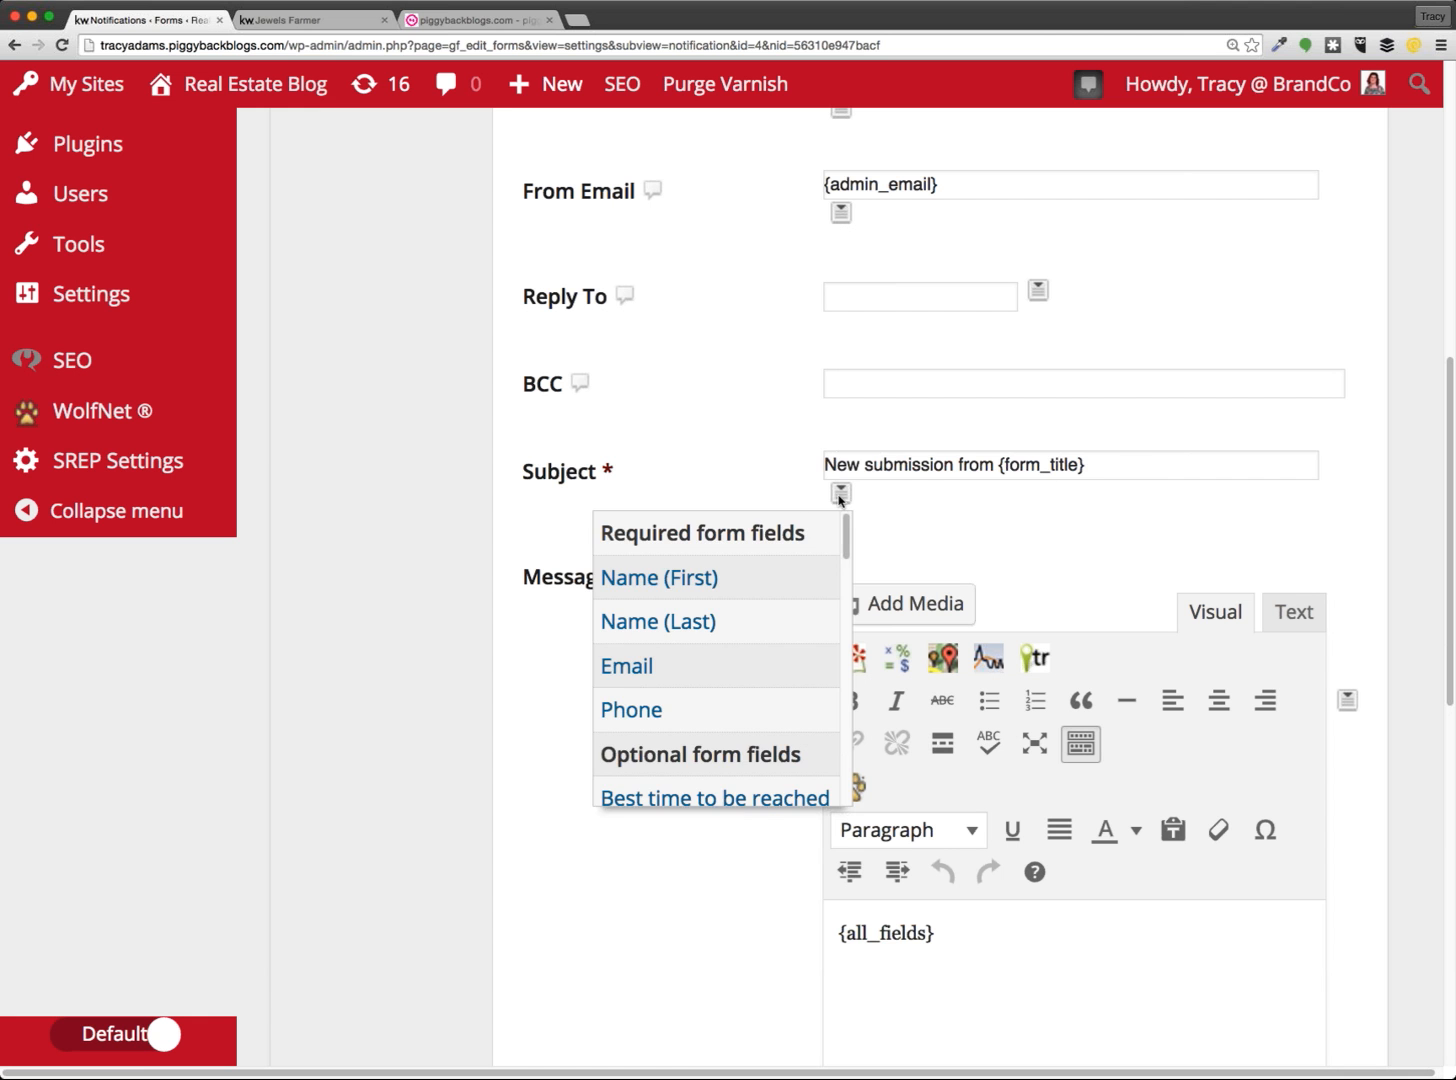
{"action": "left_click", "coordinate": [840, 494]}
{"action": "left_click_drag", "start_coordinate": [1097, 465], "coordinate": [810, 488]}
{"action": "left_click", "coordinate": [840, 494]}
{"action": "left_click", "coordinate": [721, 578]}
{"action": "left_click_drag", "start_coordinate": [1226, 463], "coordinate": [967, 461]}
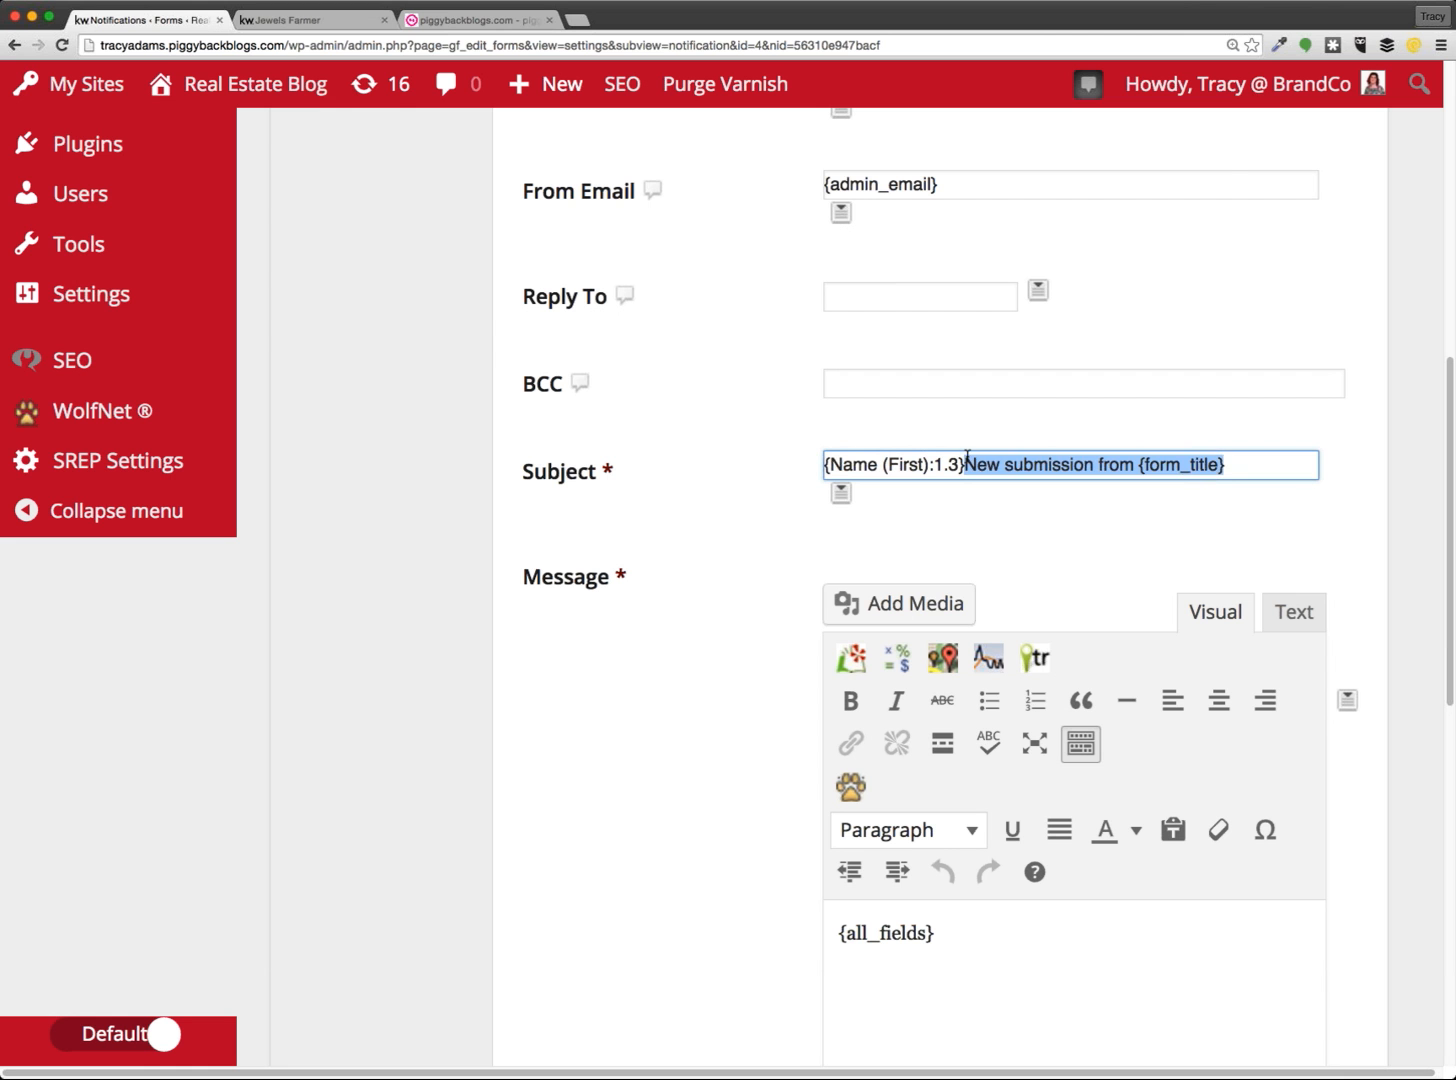
{"action": "key", "text": "BackSpace"}
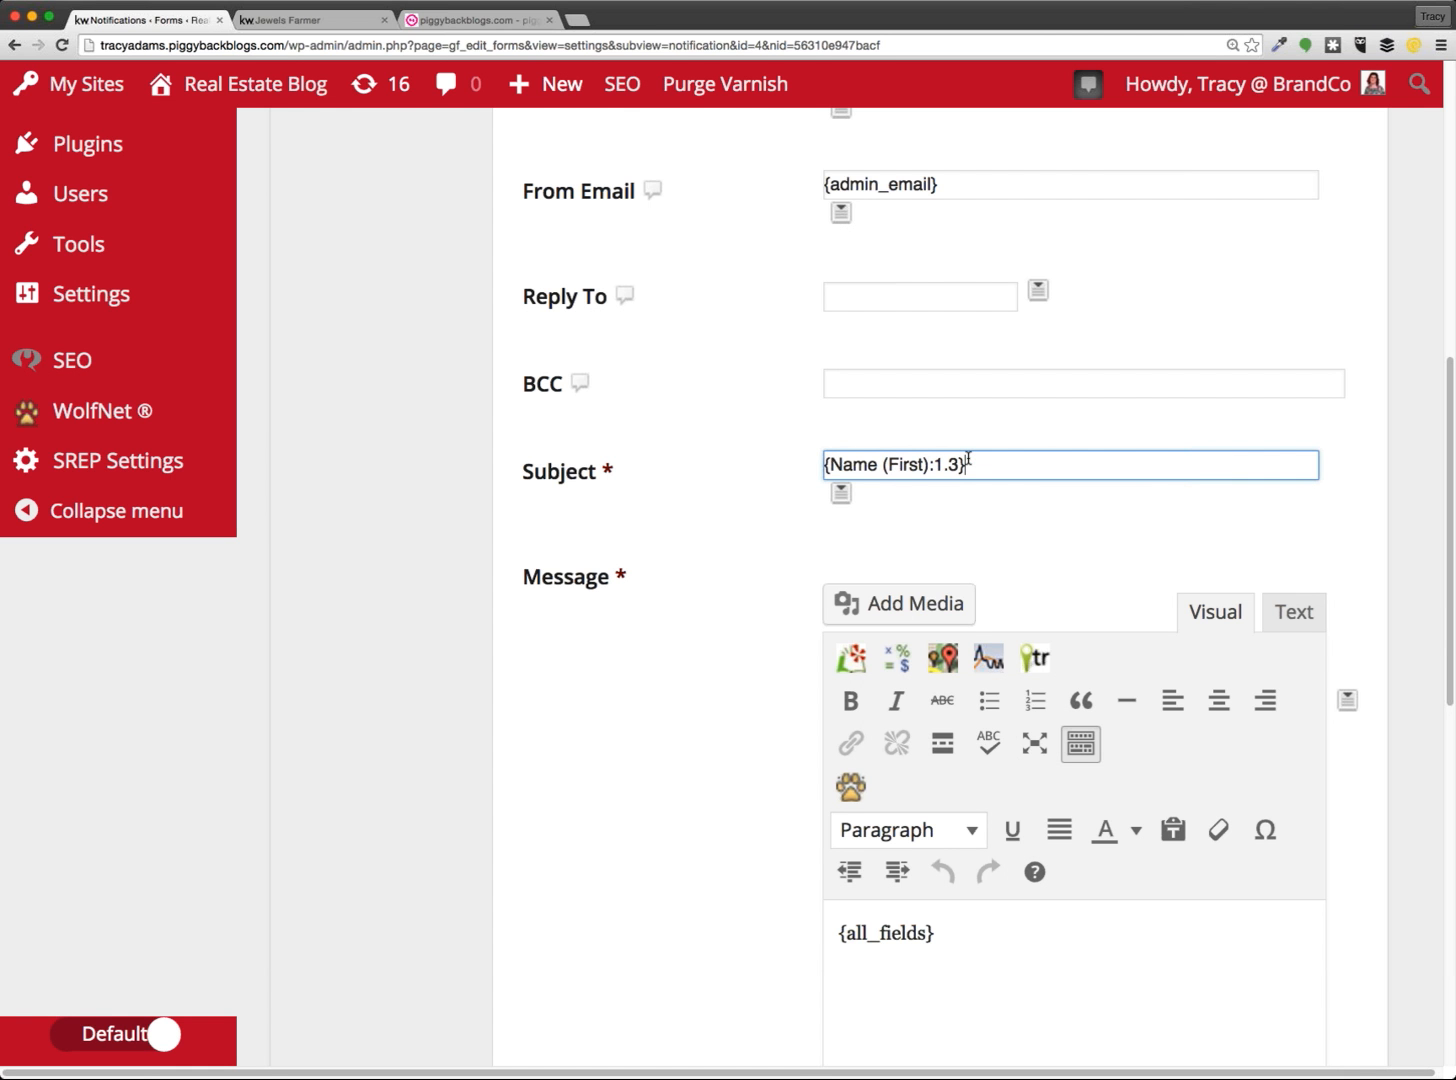
{"action": "type", "text": "Filled out a form!"}
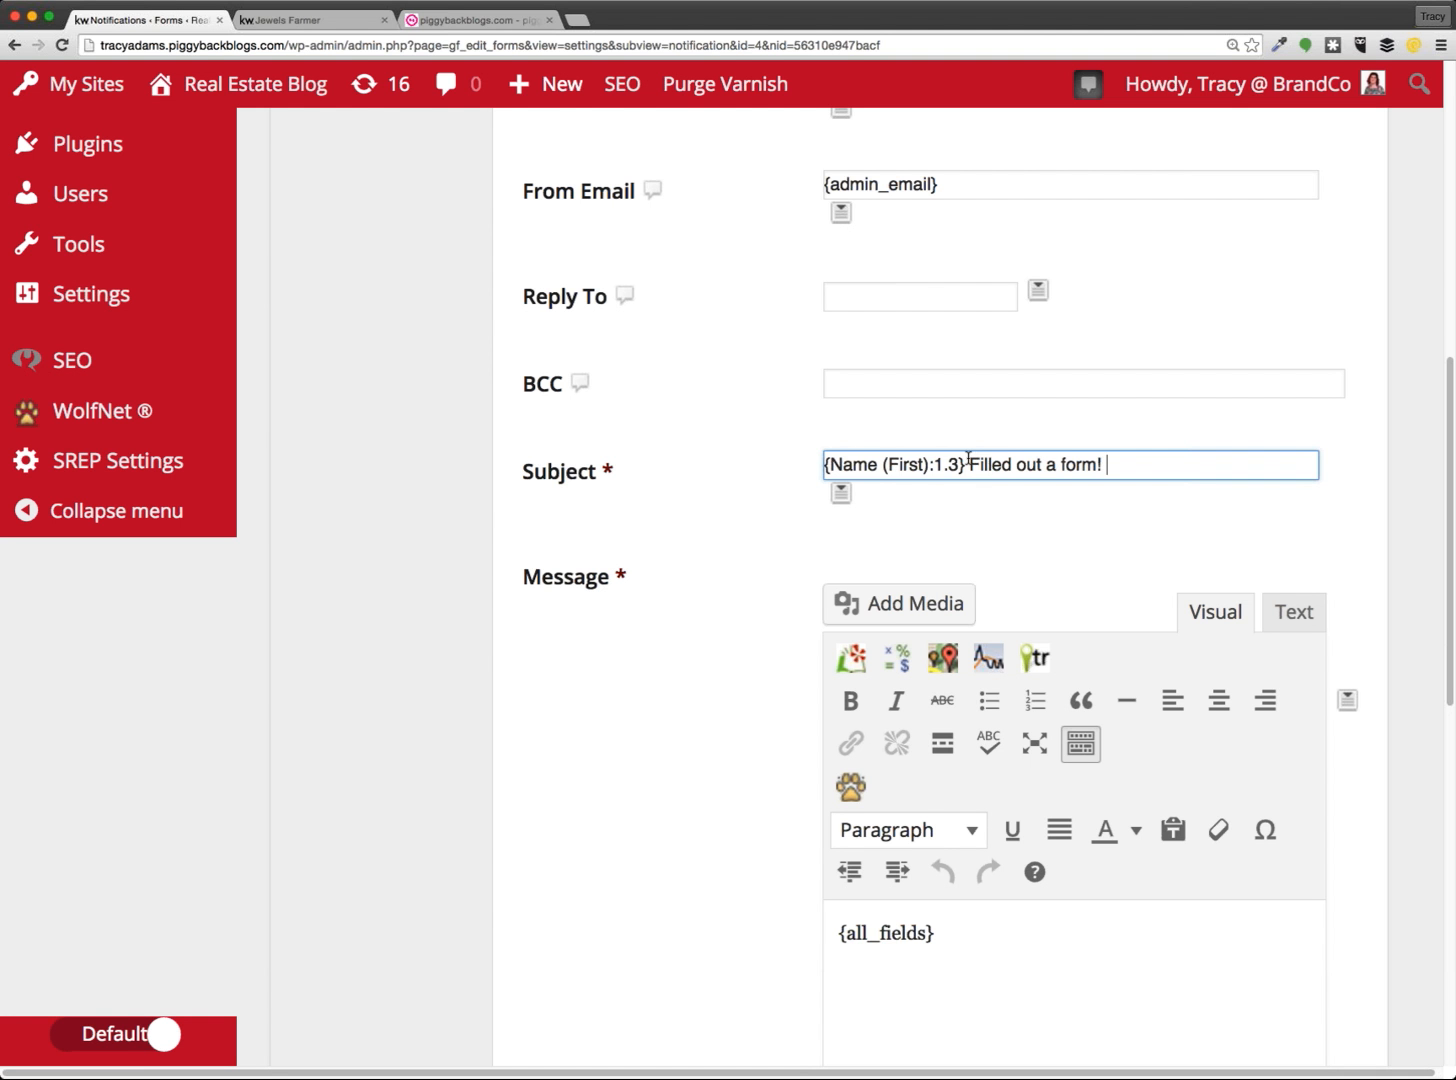
{"action": "left_click", "coordinate": [1072, 537]}
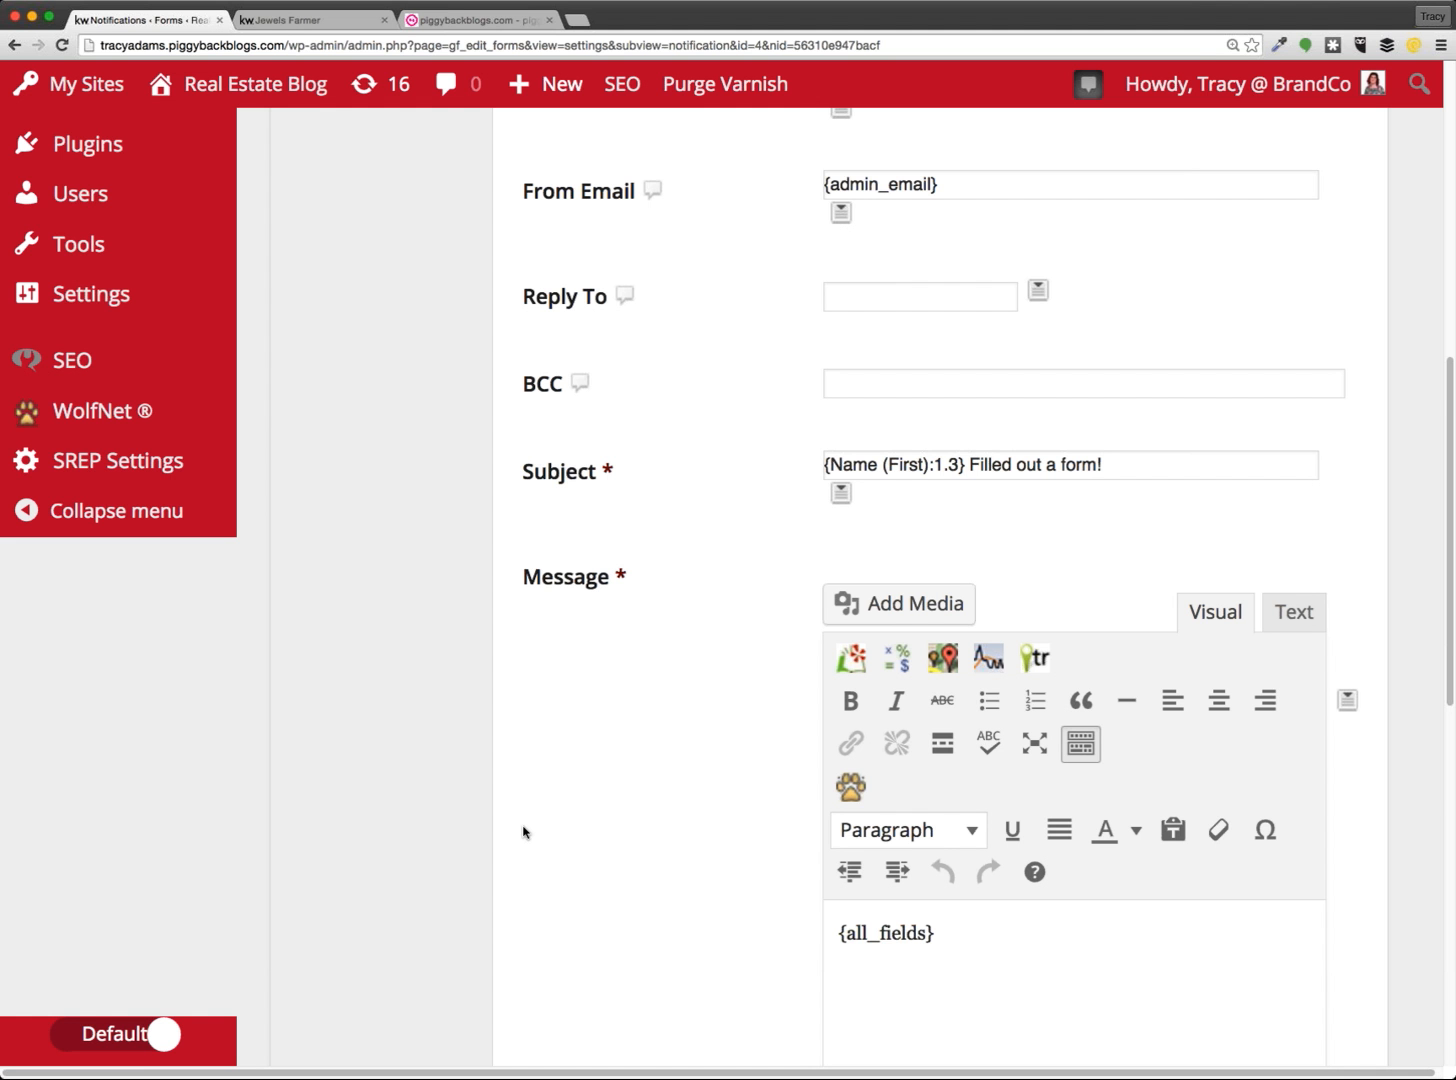
{"action": "scroll", "coordinate": [666, 637], "scroll_direction": "down", "scroll_amount": 5}
{"action": "left_click", "coordinate": [943, 648]}
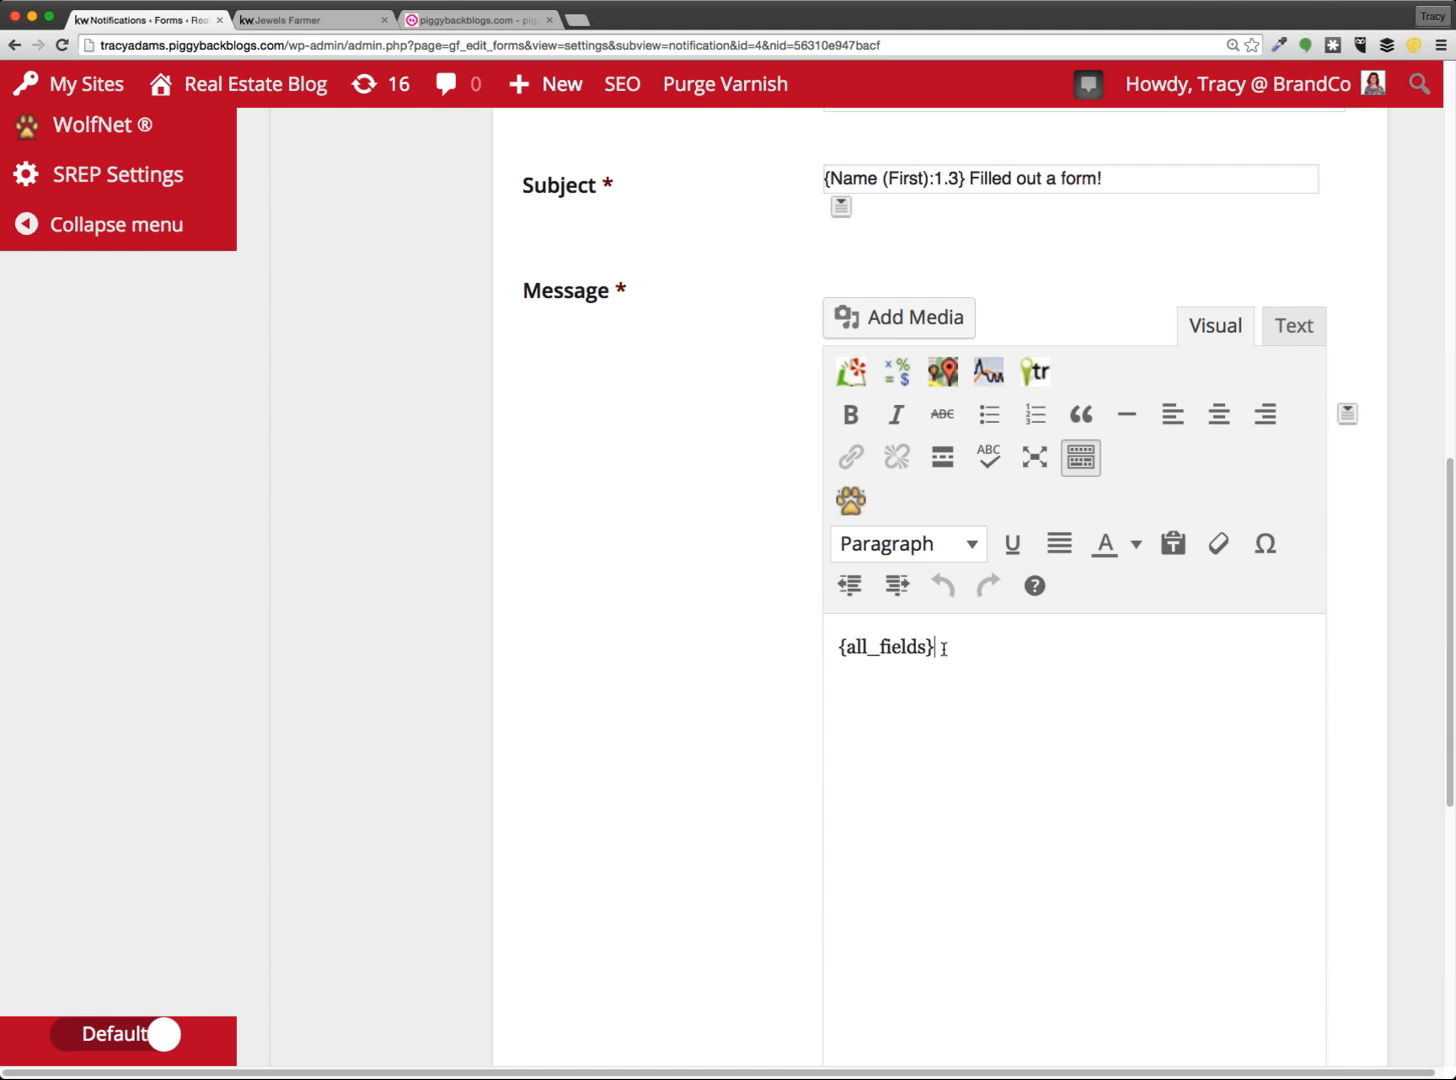
{"action": "left_click_drag", "start_coordinate": [821, 647], "coordinate": [969, 689]}
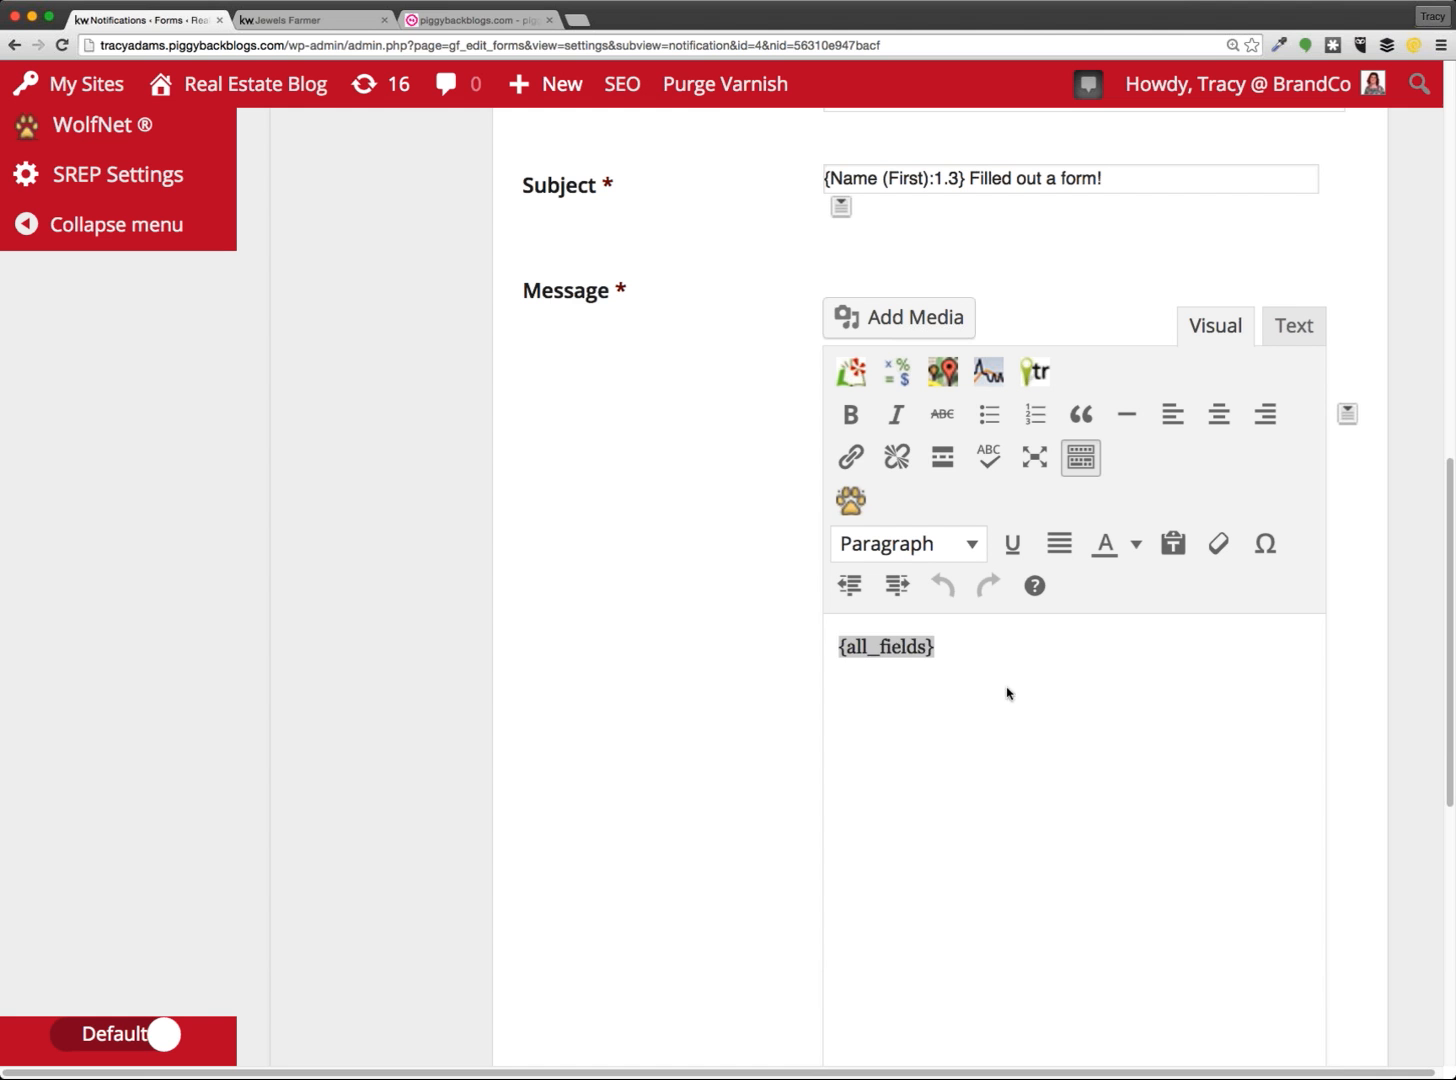
{"action": "left_click", "coordinate": [946, 647]}
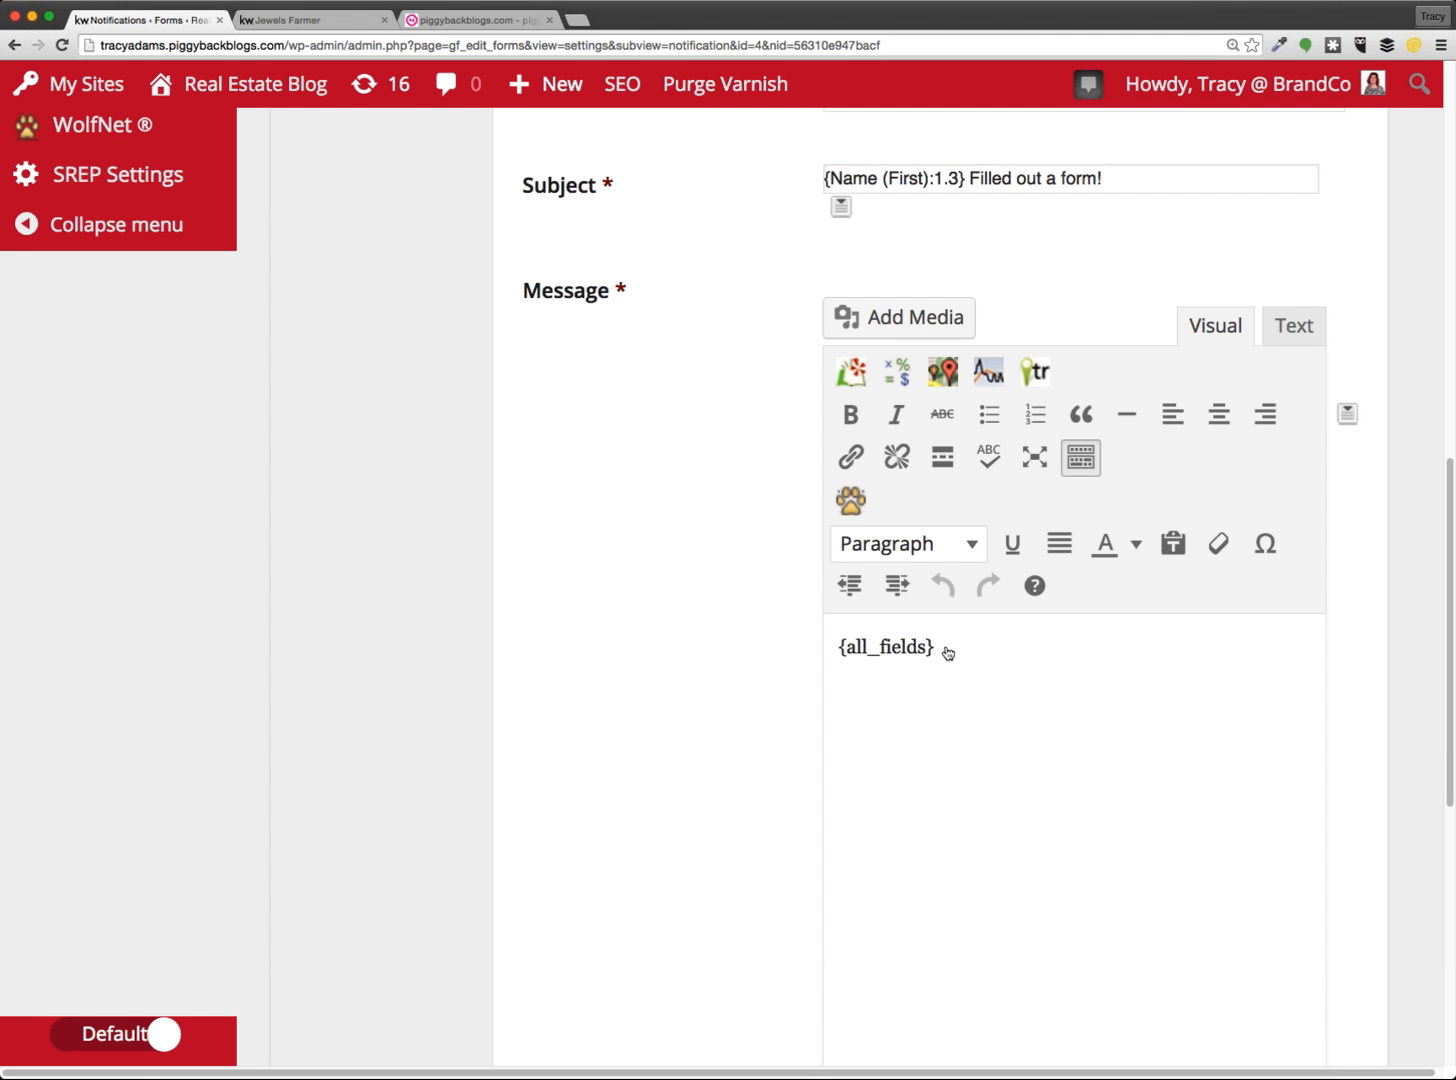
{"action": "scroll", "coordinate": [983, 686], "scroll_direction": "down", "scroll_amount": 3}
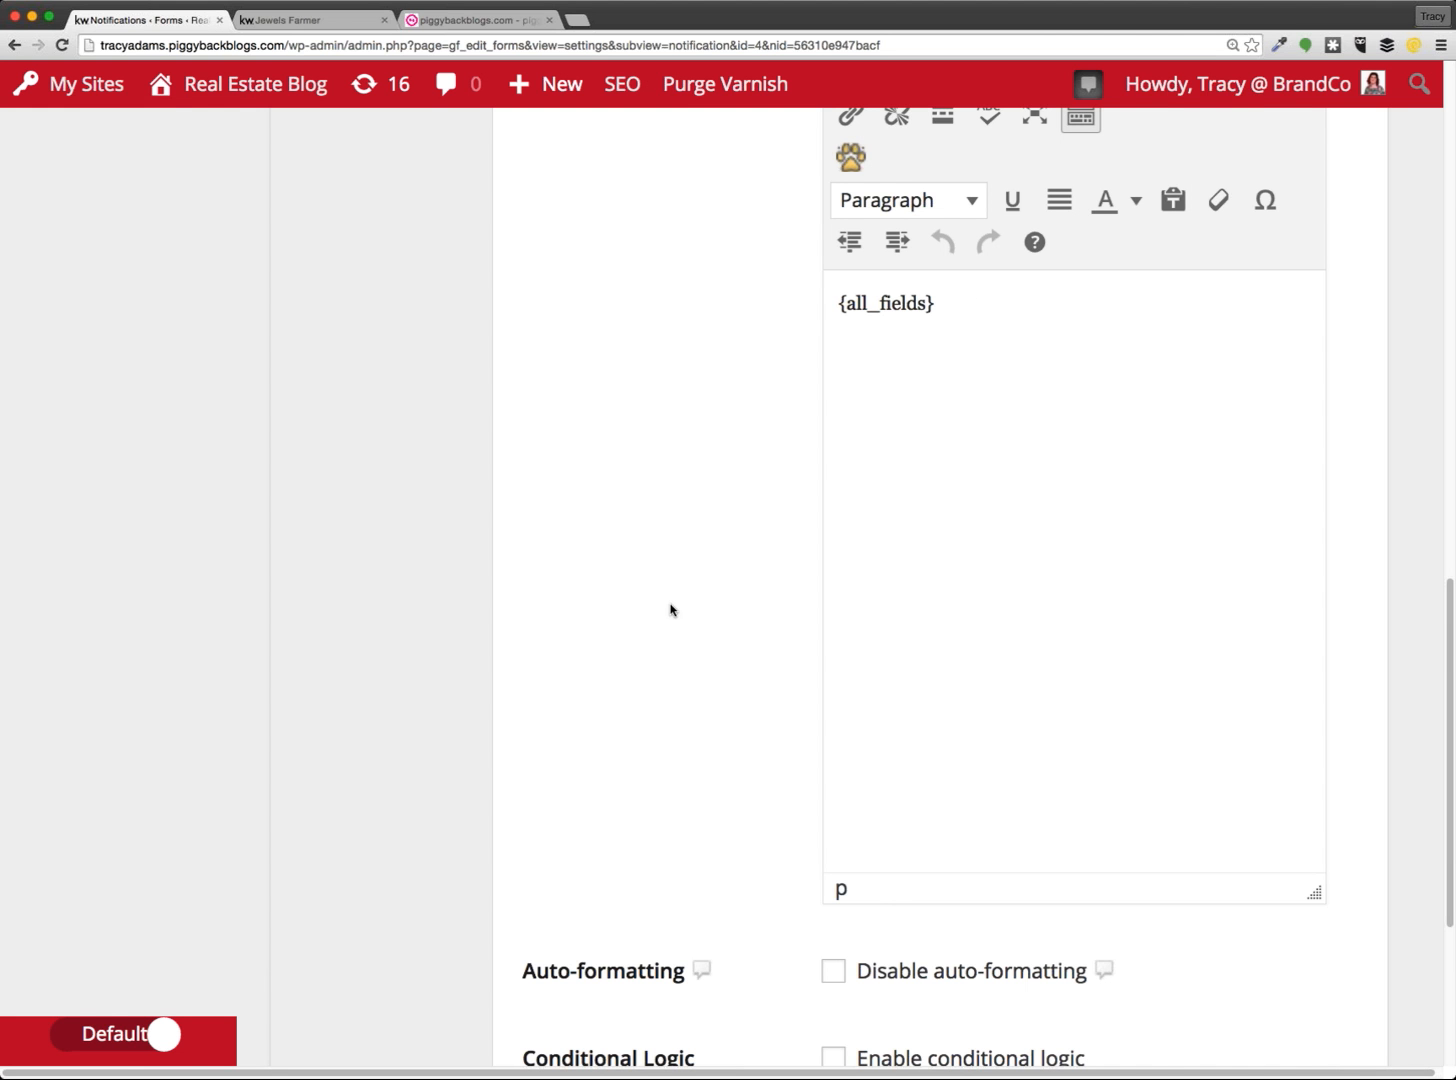
{"action": "scroll", "coordinate": [757, 634], "scroll_direction": "down", "scroll_amount": 3}
{"action": "scroll", "coordinate": [757, 634], "scroll_direction": "up", "scroll_amount": 8}
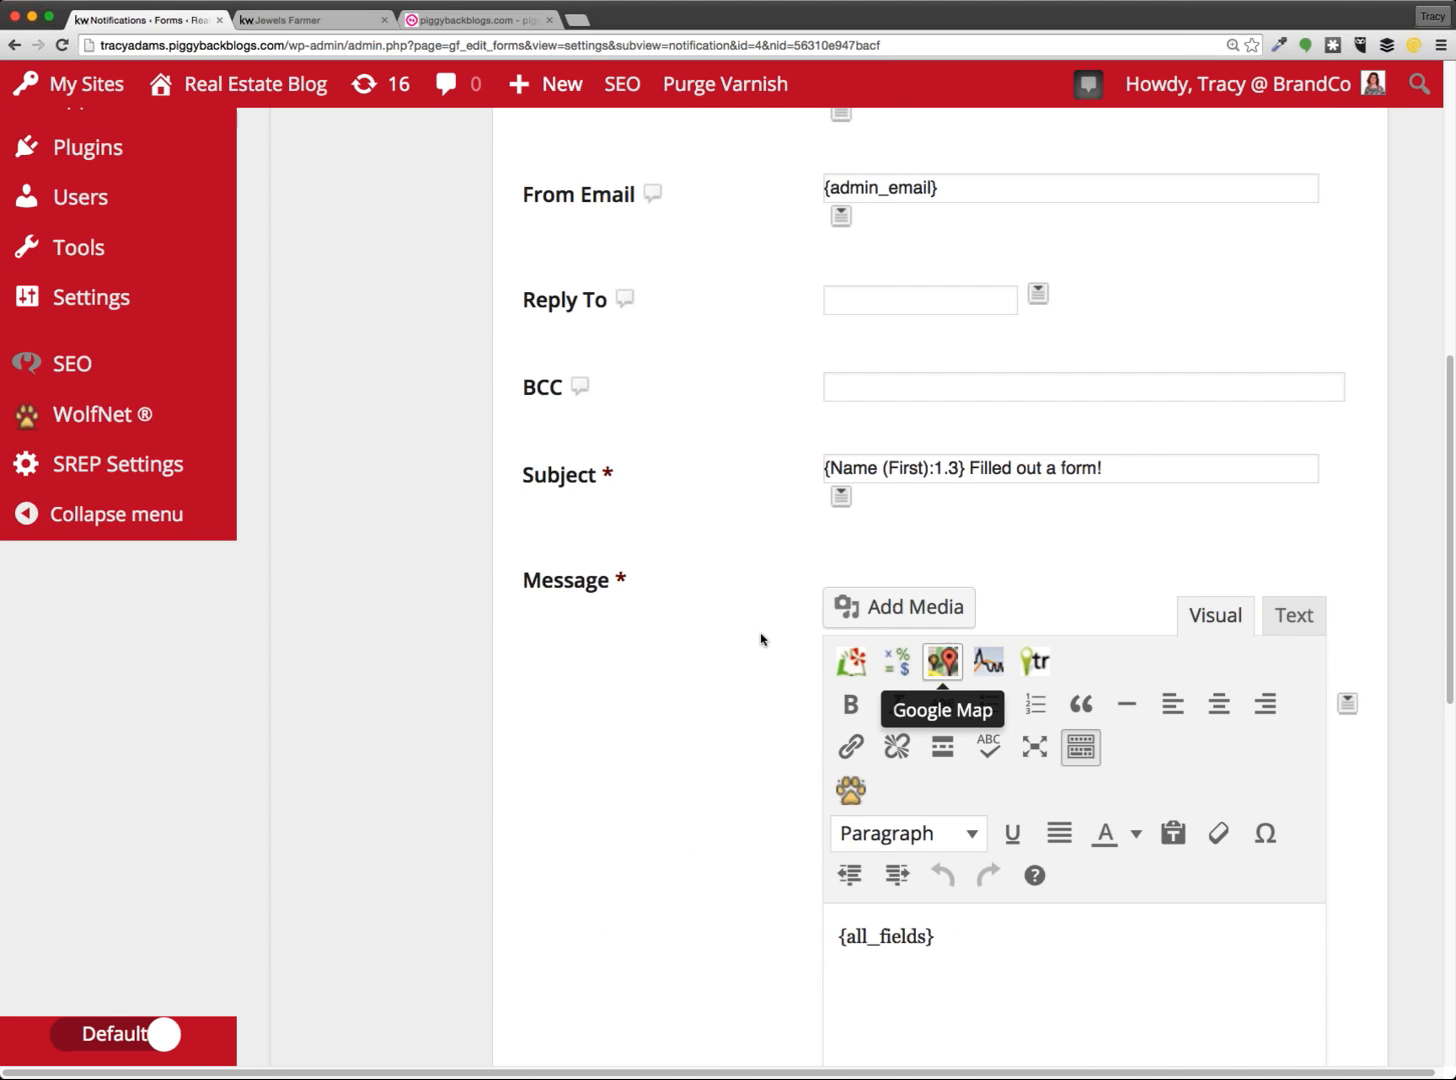
{"action": "scroll", "coordinate": [760, 640], "scroll_direction": "down", "scroll_amount": 3}
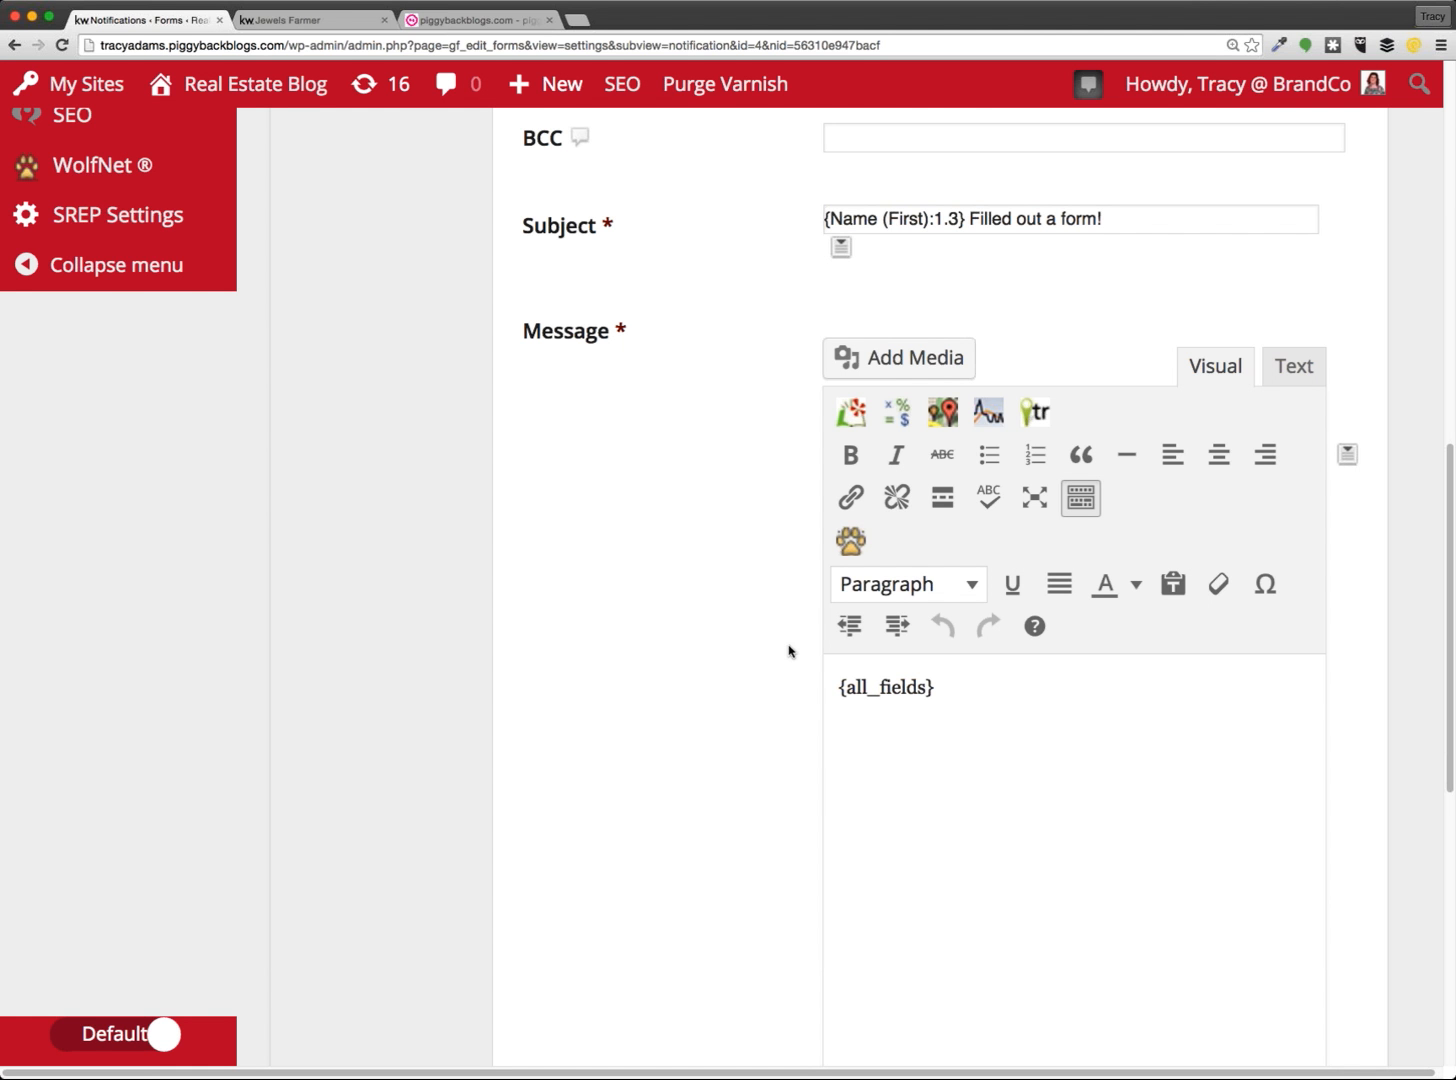
Fill the Admin Notification's BCC field with a saved e-mail address, then open Confirmations settings
{"action": "scroll", "coordinate": [713, 605], "scroll_direction": "up", "scroll_amount": 4}
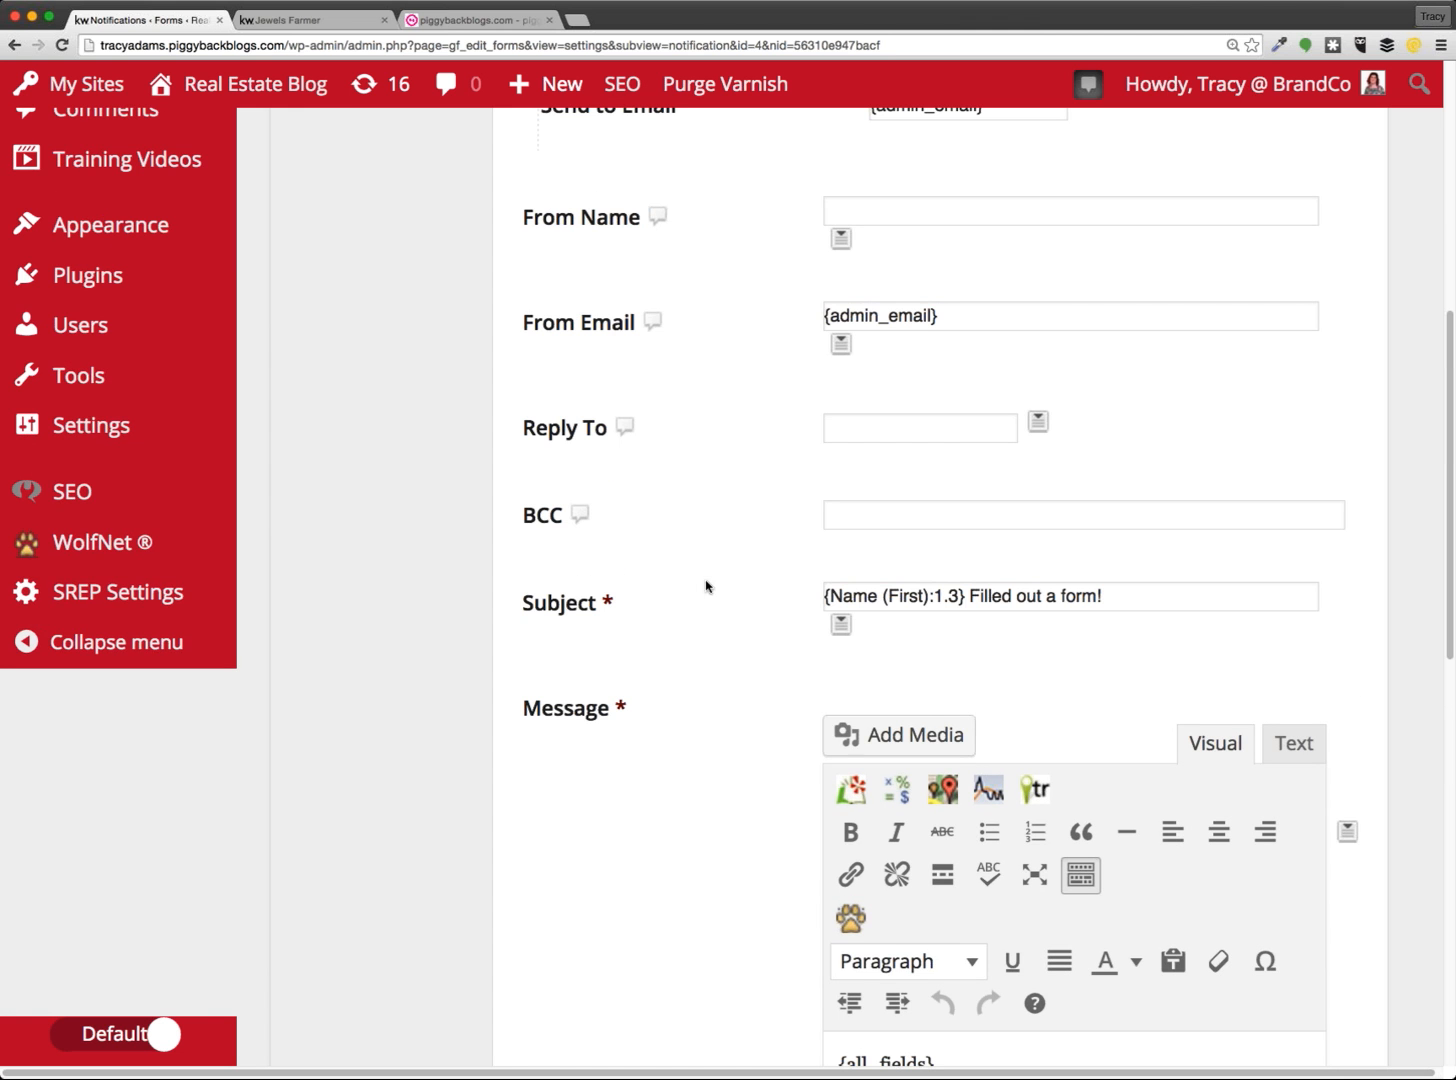
{"action": "left_click", "coordinate": [727, 491]}
{"action": "left_click", "coordinate": [861, 430]}
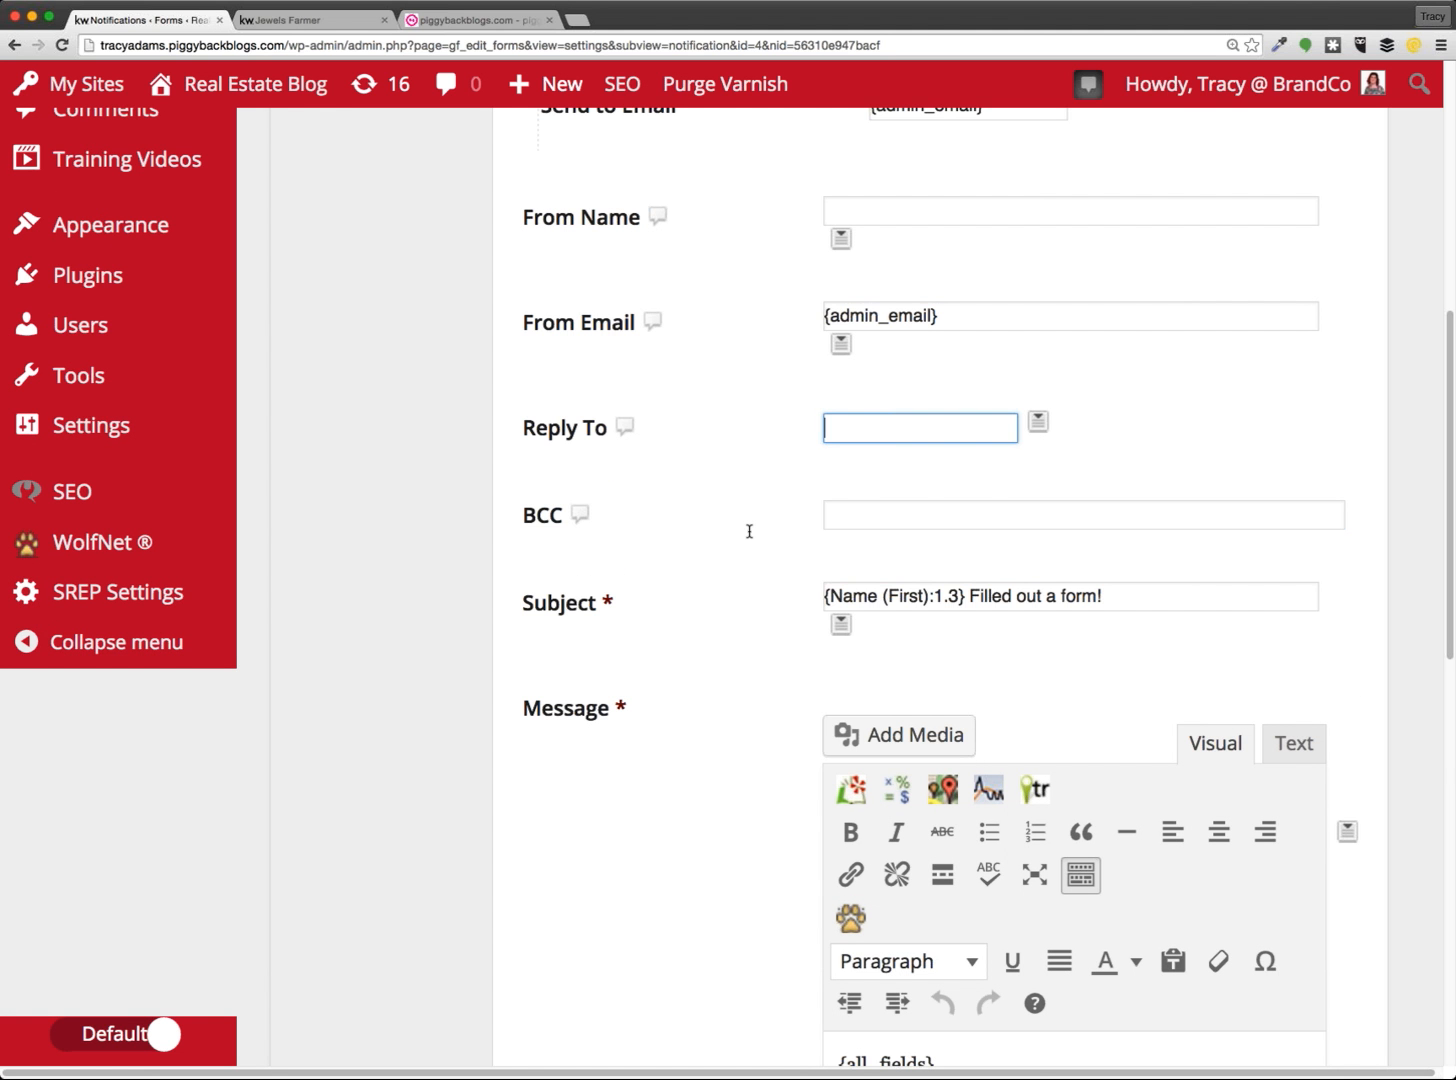
{"action": "left_click", "coordinate": [866, 518]}
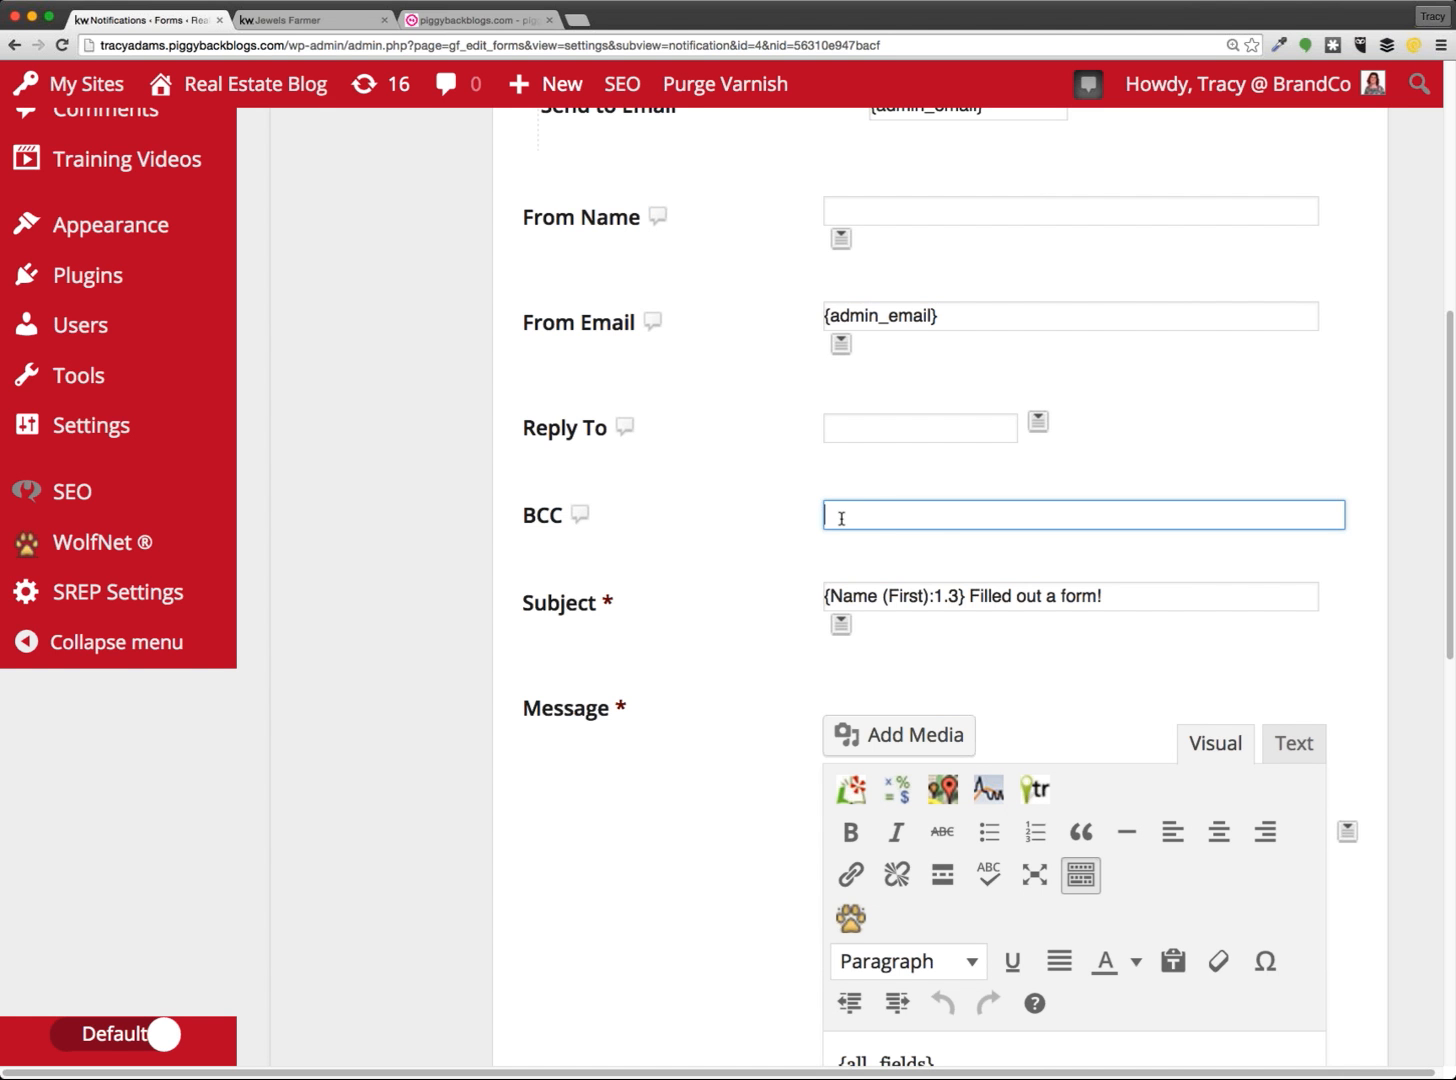
{"action": "left_click", "coordinate": [866, 547]}
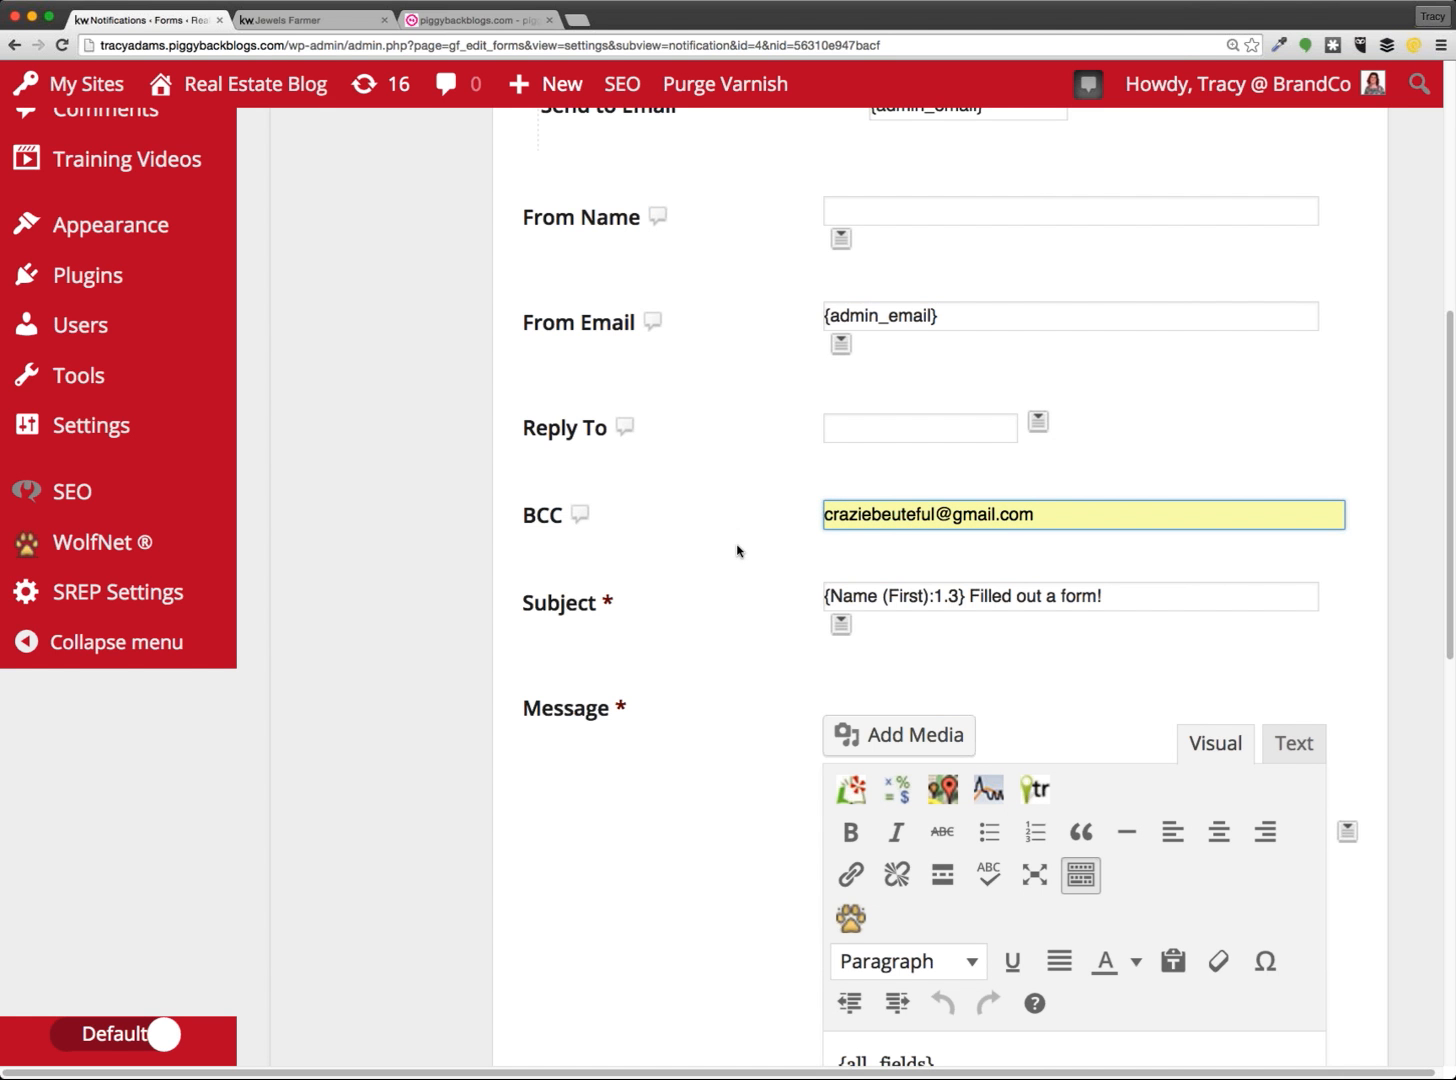
{"action": "left_click", "coordinate": [871, 571]}
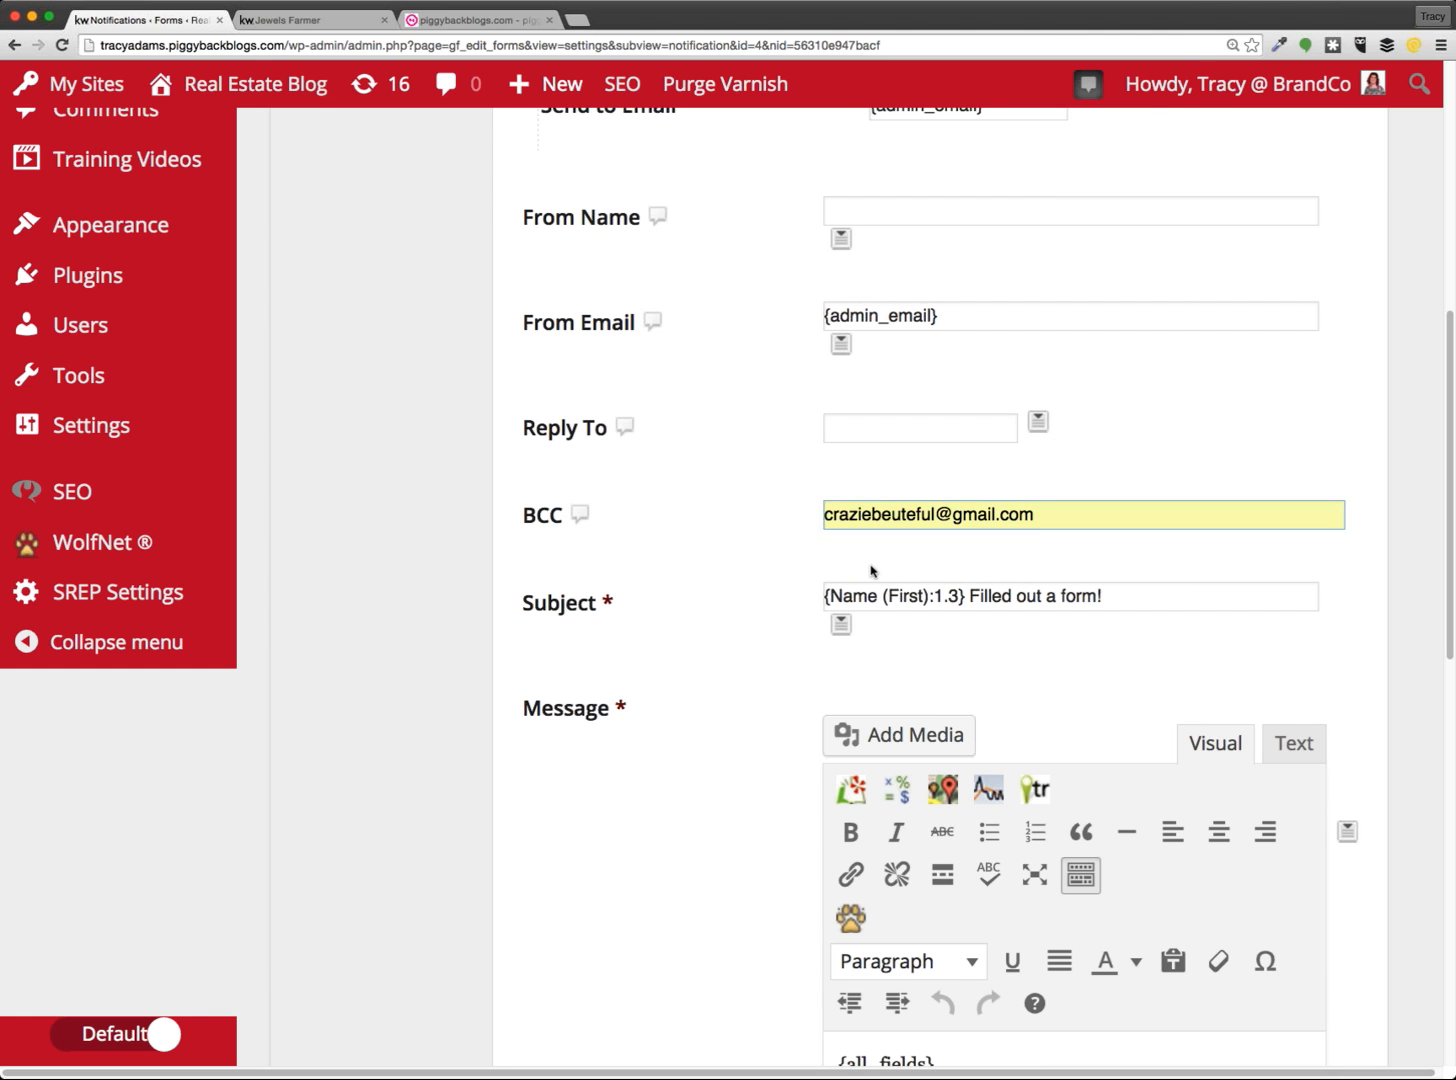
{"action": "left_click", "coordinate": [1071, 518]}
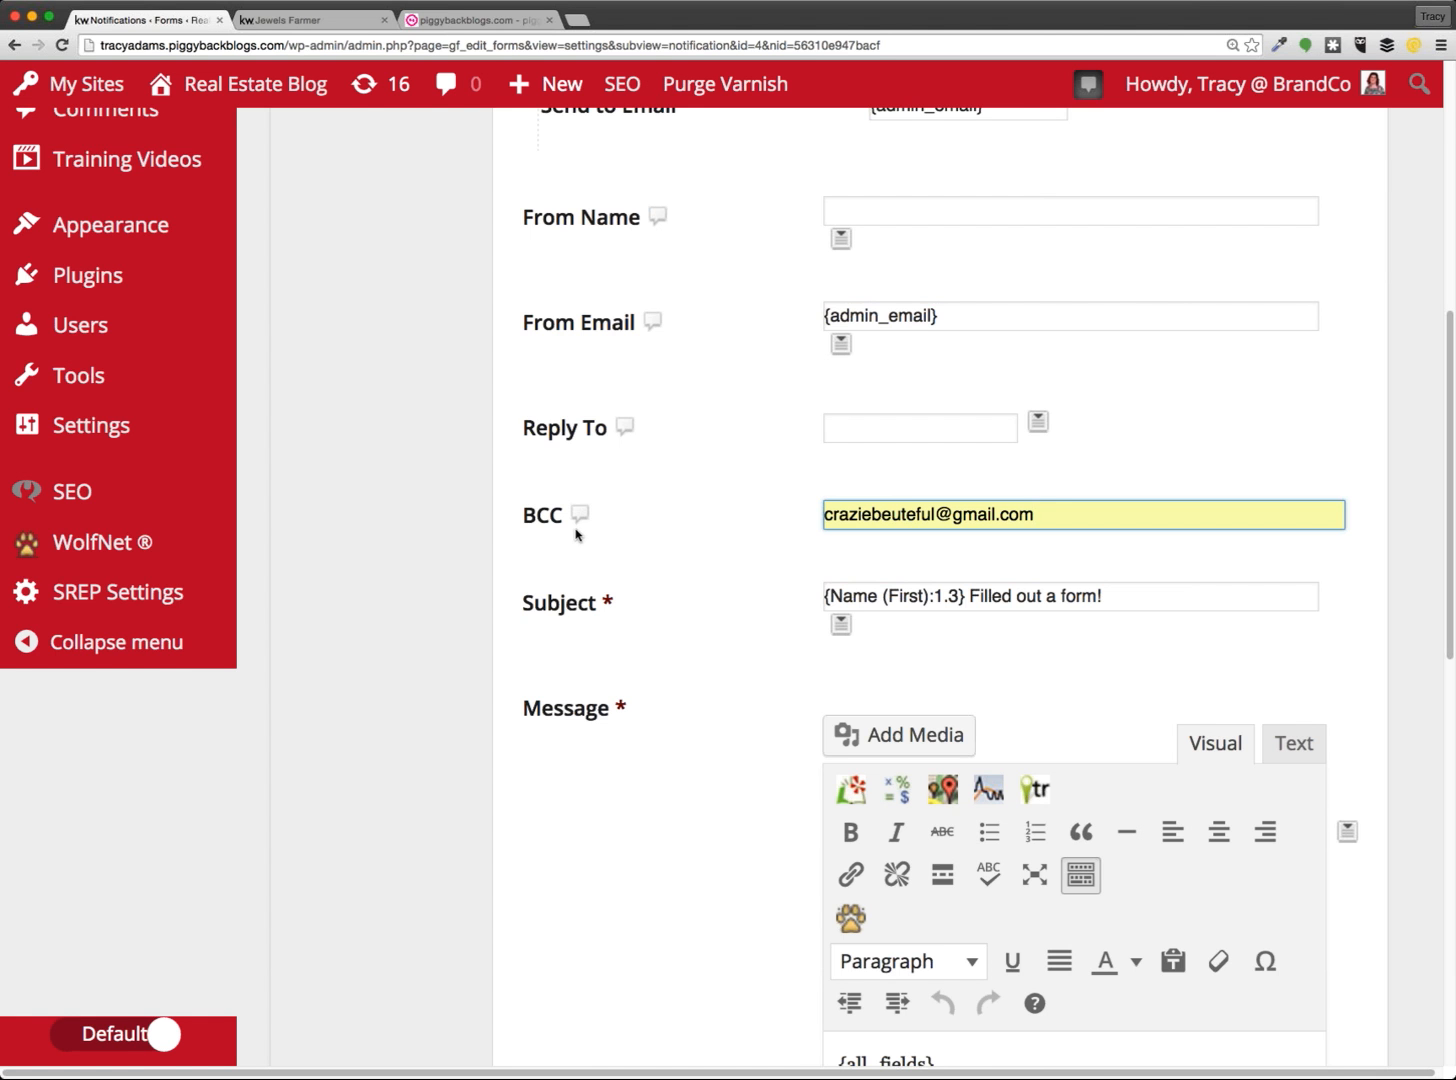
{"action": "scroll", "coordinate": [640, 533], "scroll_direction": "up", "scroll_amount": 5}
{"action": "left_click", "coordinate": [335, 379]}
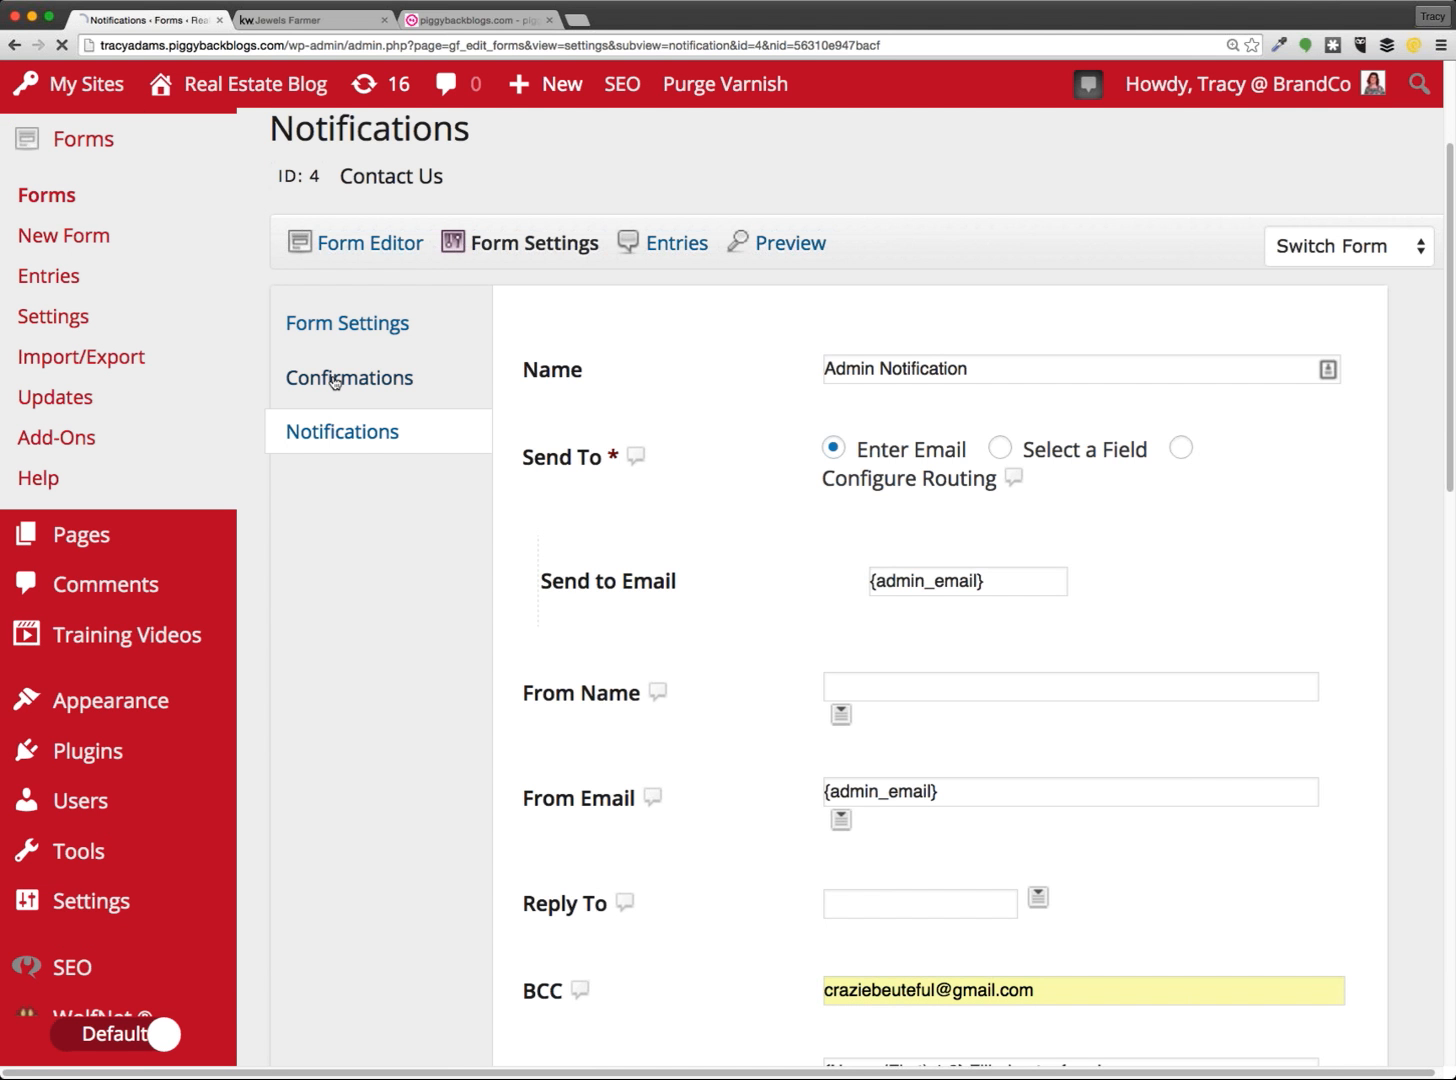
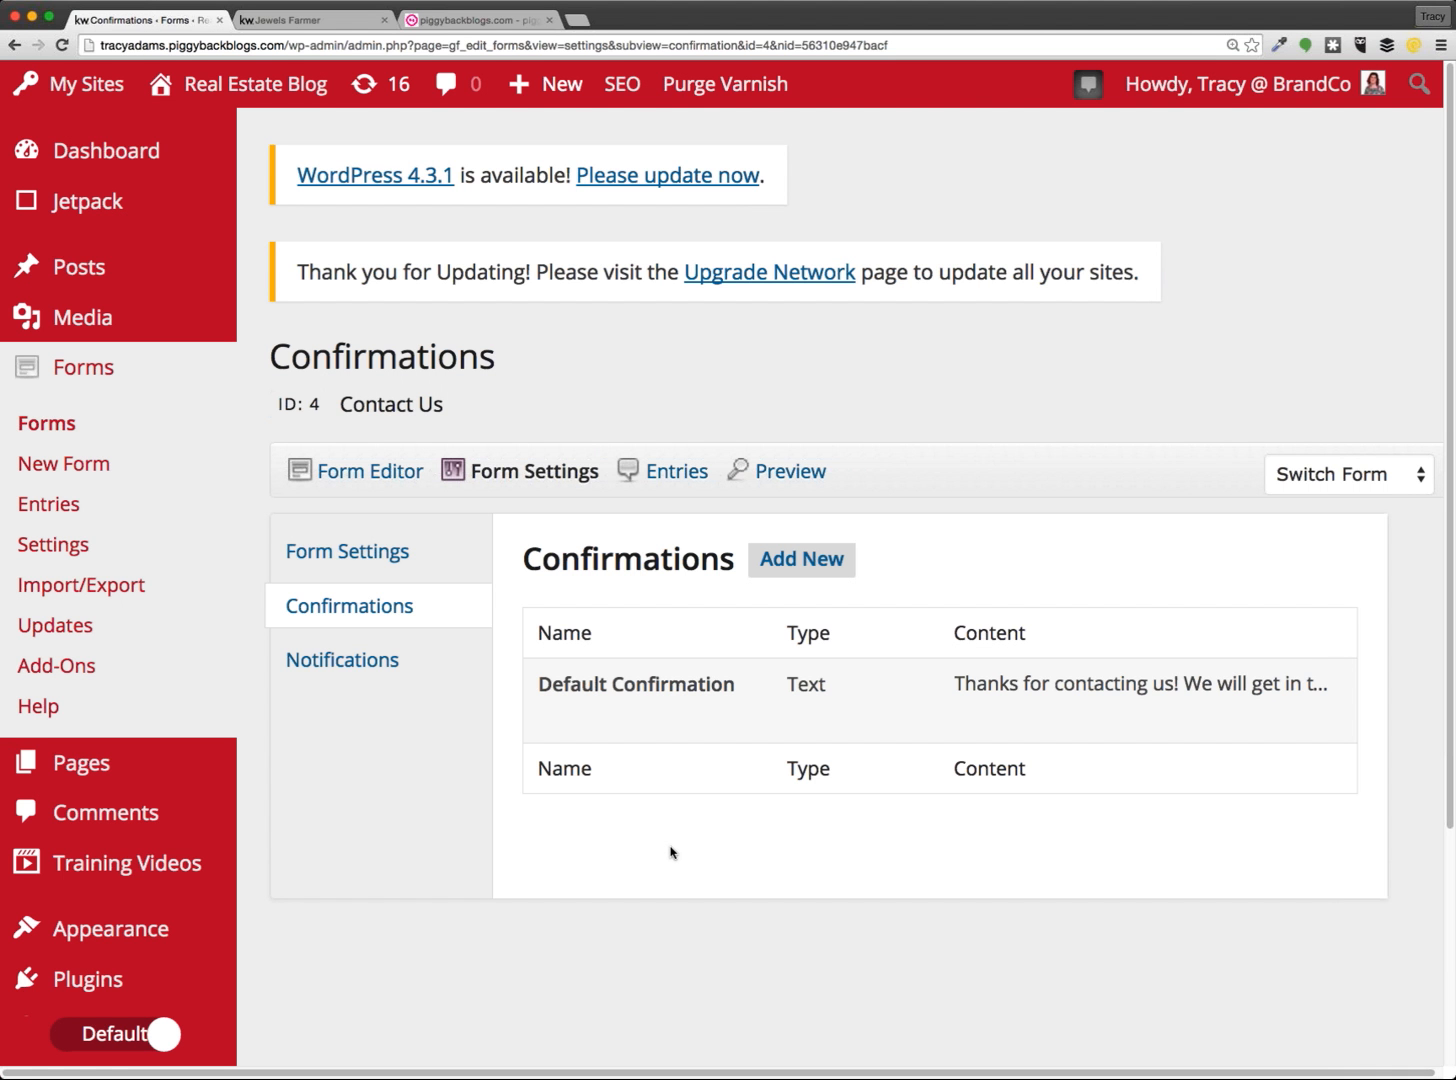
Review the Default Confirmation message, then return to the confirmations list
{"action": "left_click", "coordinate": [565, 715]}
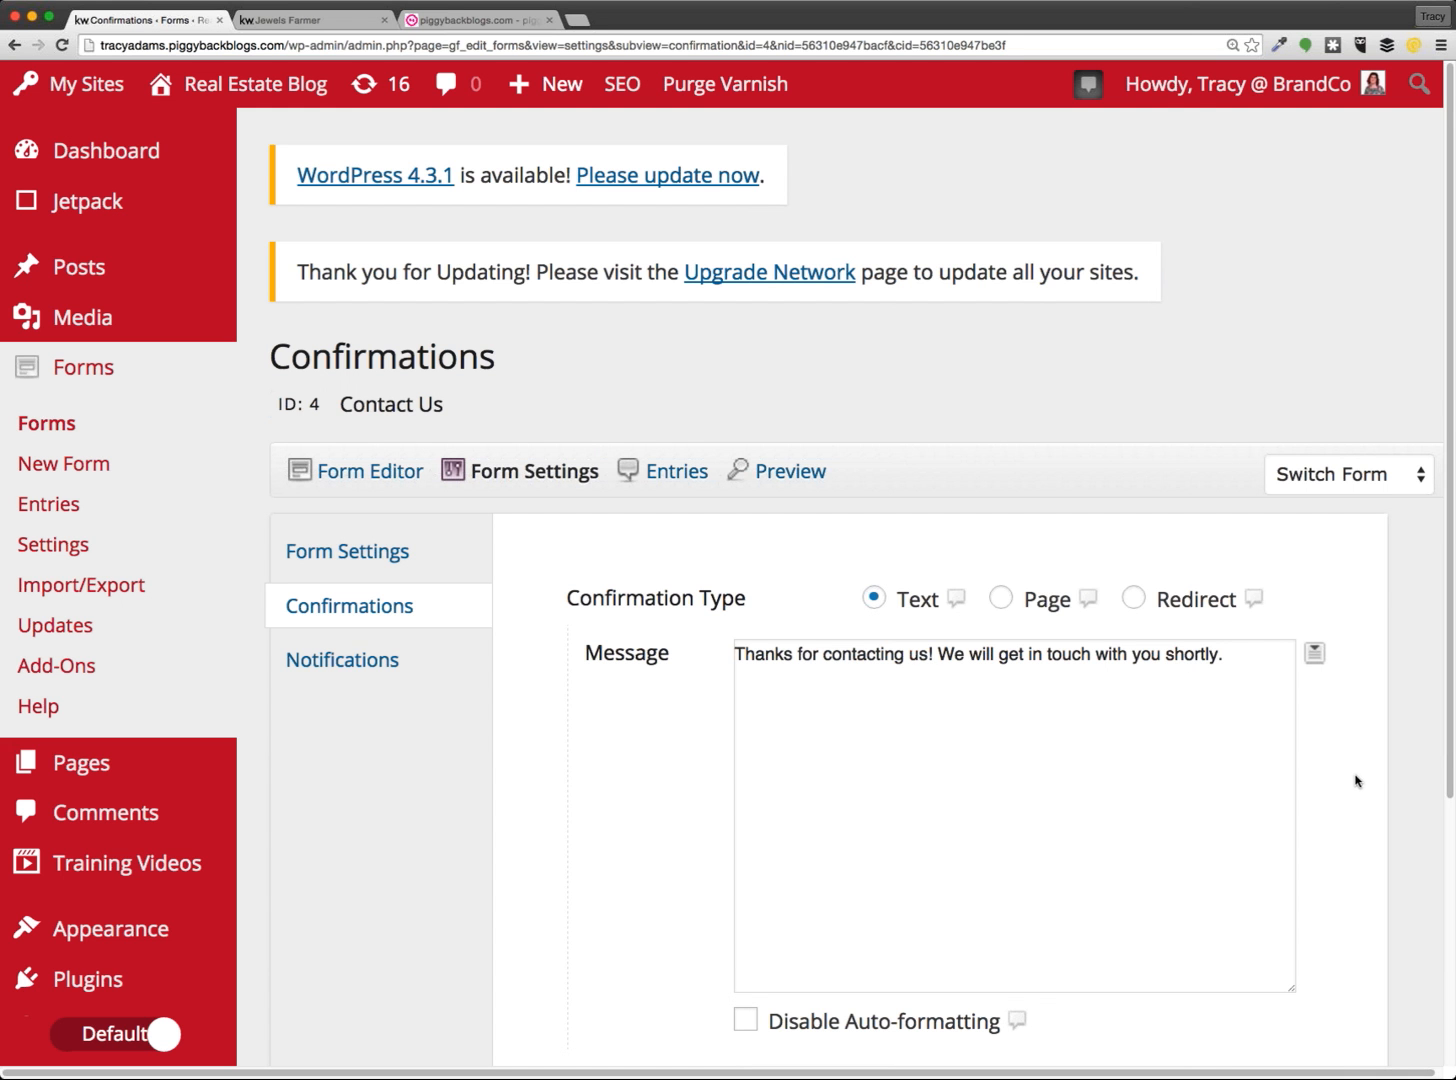
{"action": "left_click_drag", "start_coordinate": [1225, 686], "coordinate": [634, 660]}
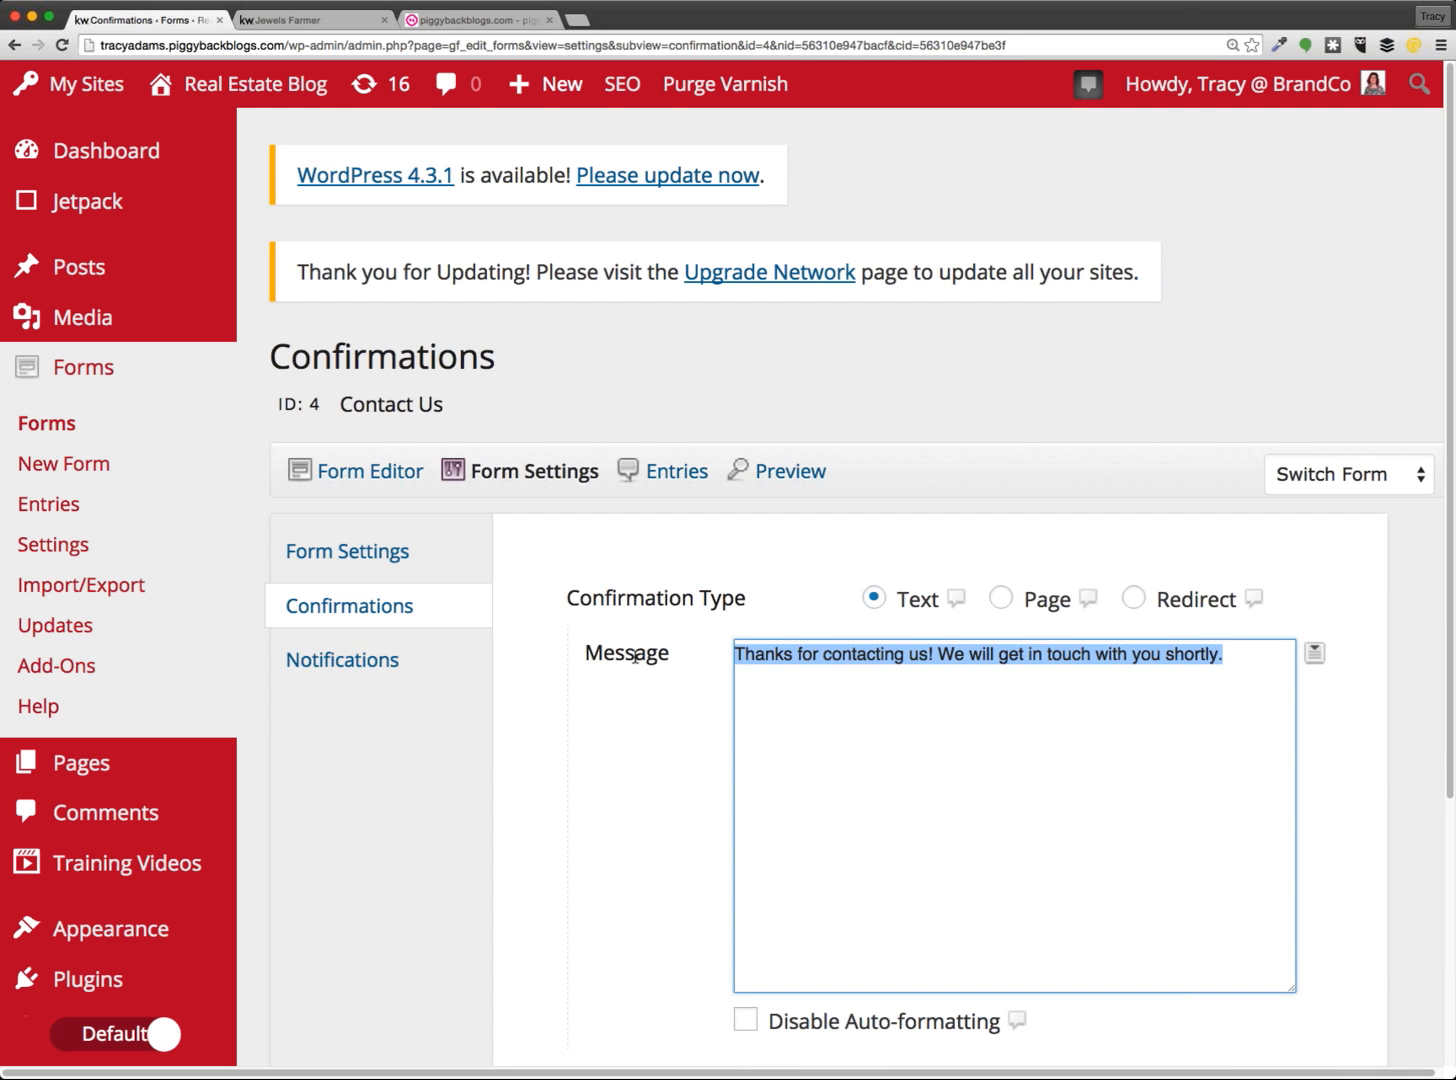
{"action": "left_click", "coordinate": [284, 590]}
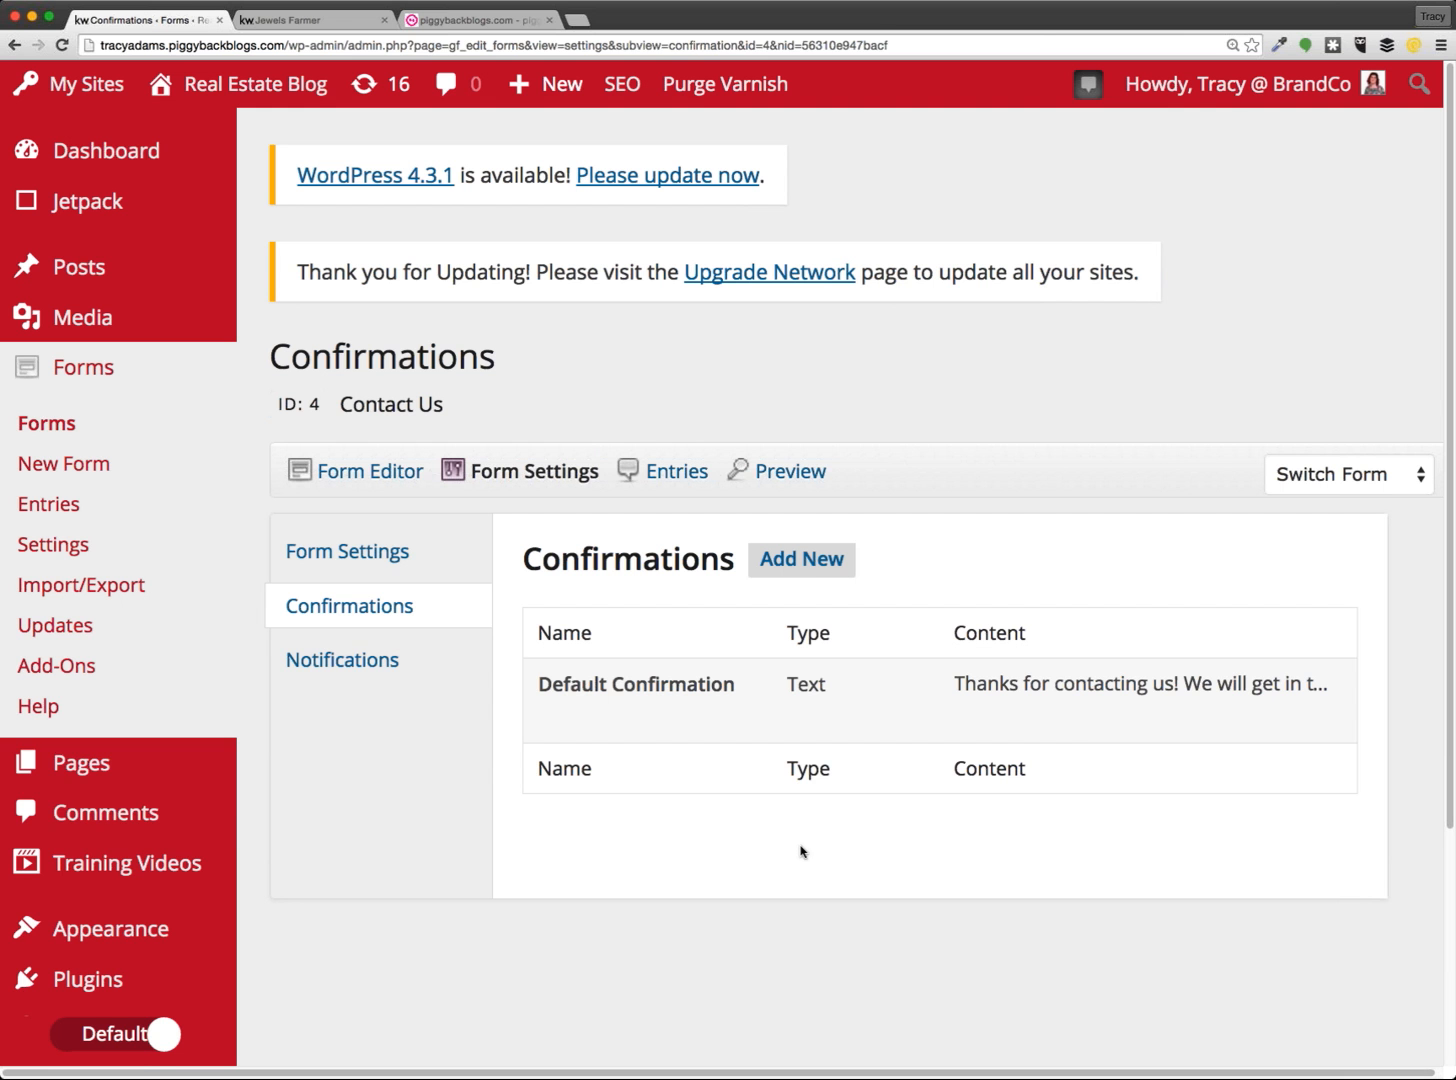
Create a new page titled 'We want to hear from you!' and move into its body
{"action": "left_click", "coordinate": [95, 785]}
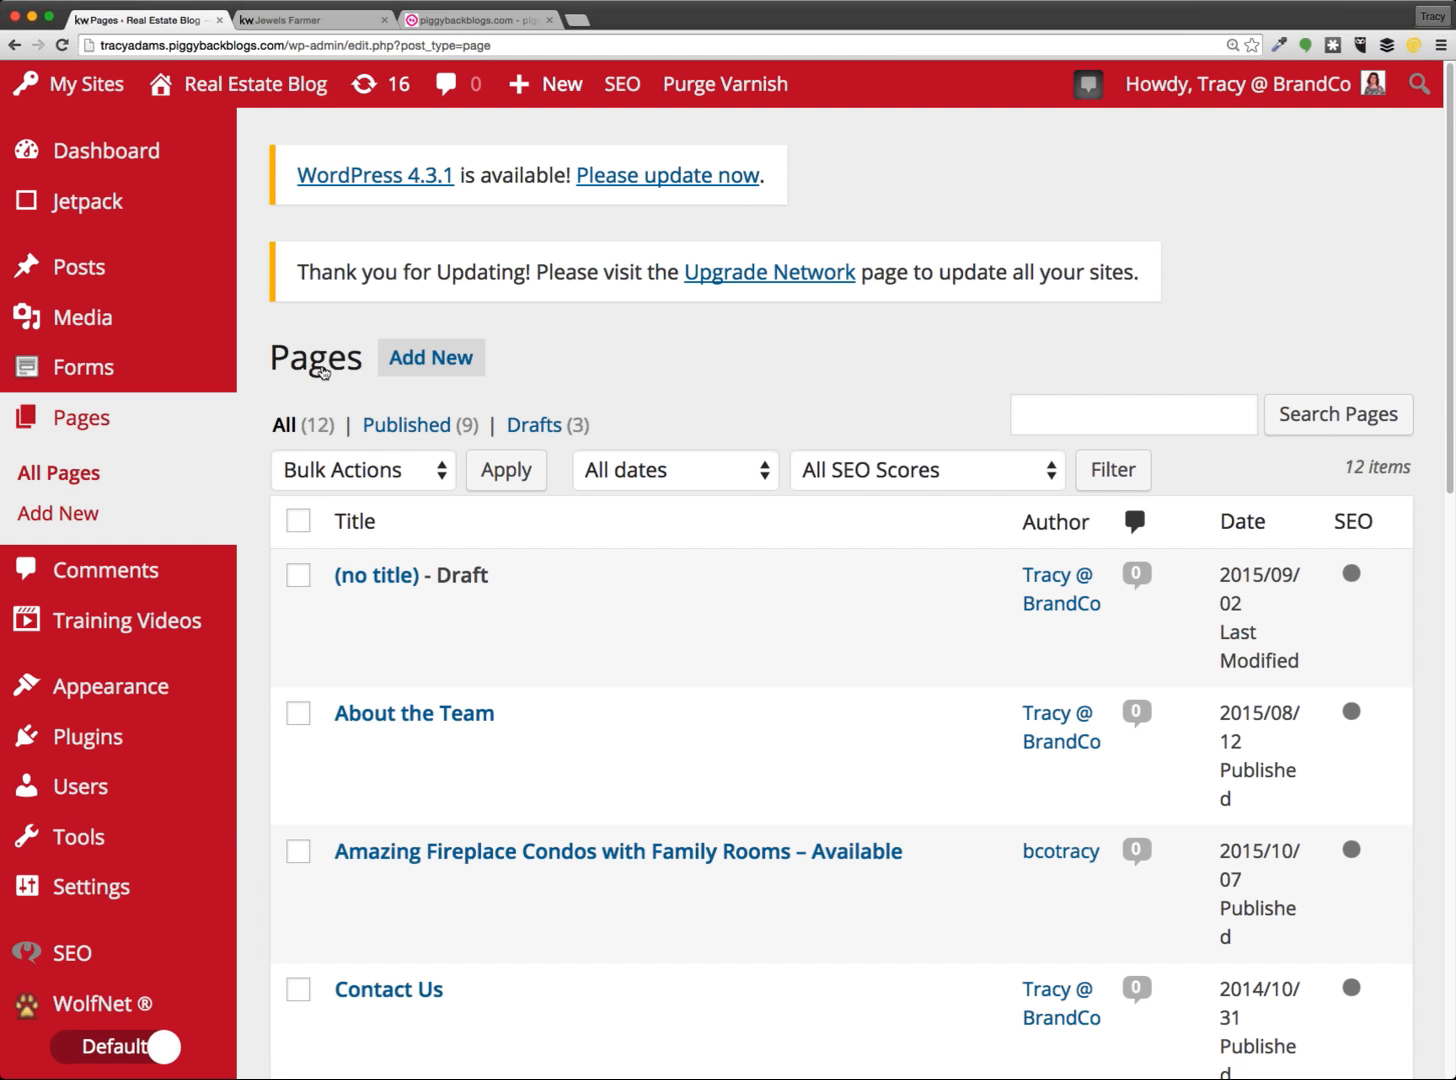
{"action": "left_click", "coordinate": [427, 372]}
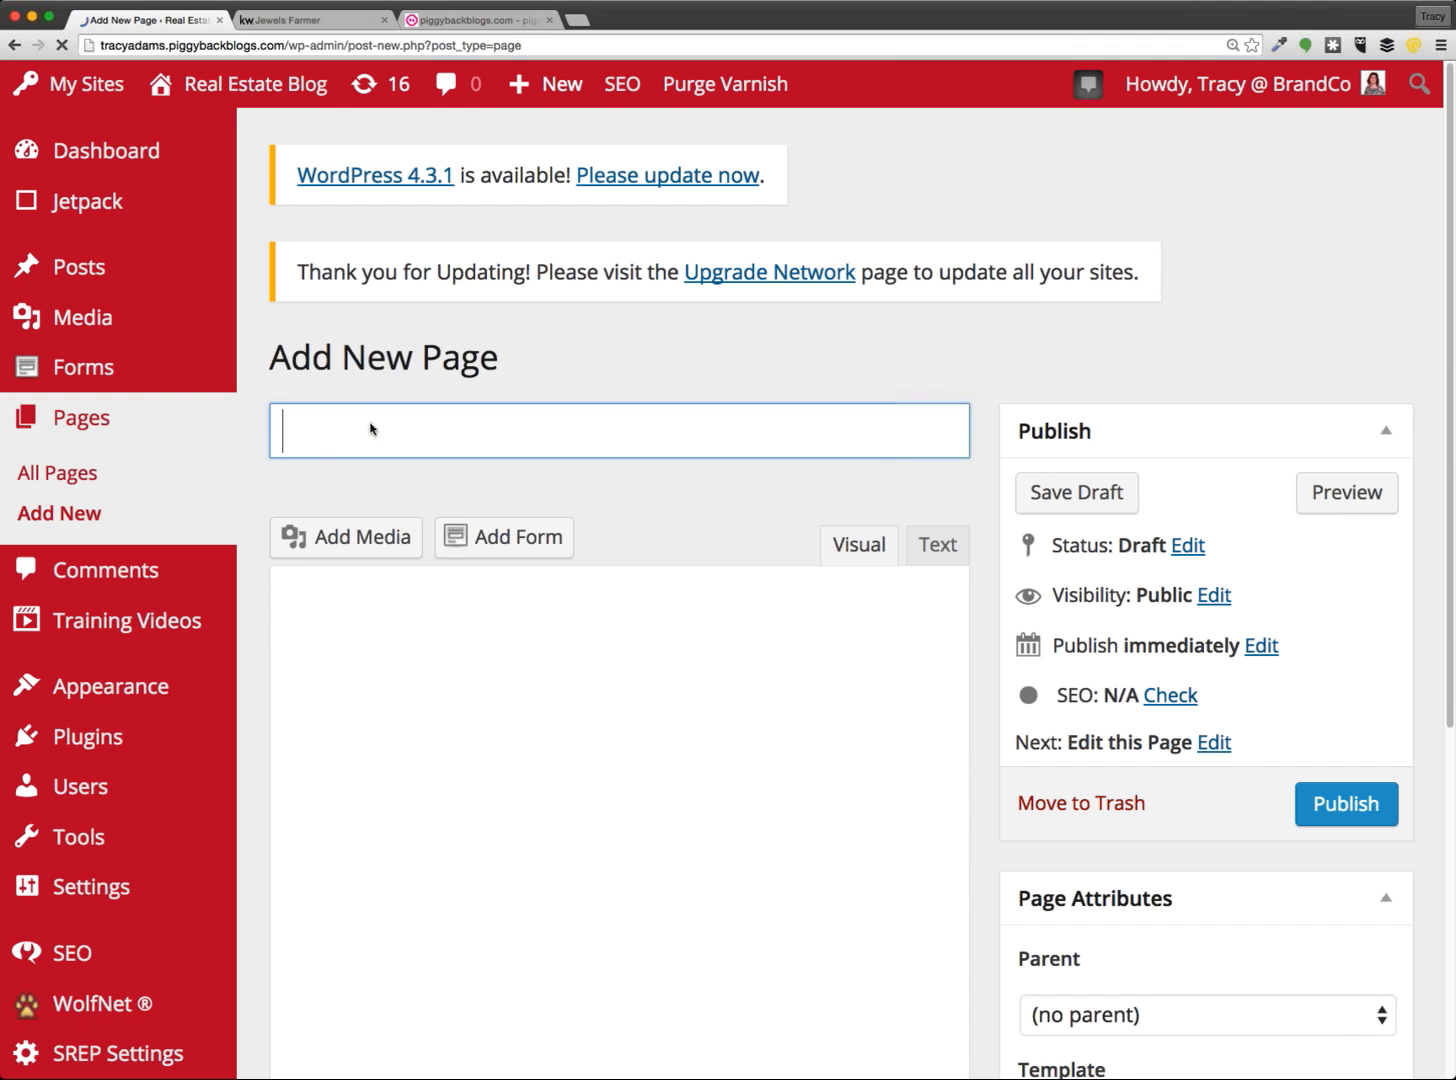
{"action": "type", "text": "W"}
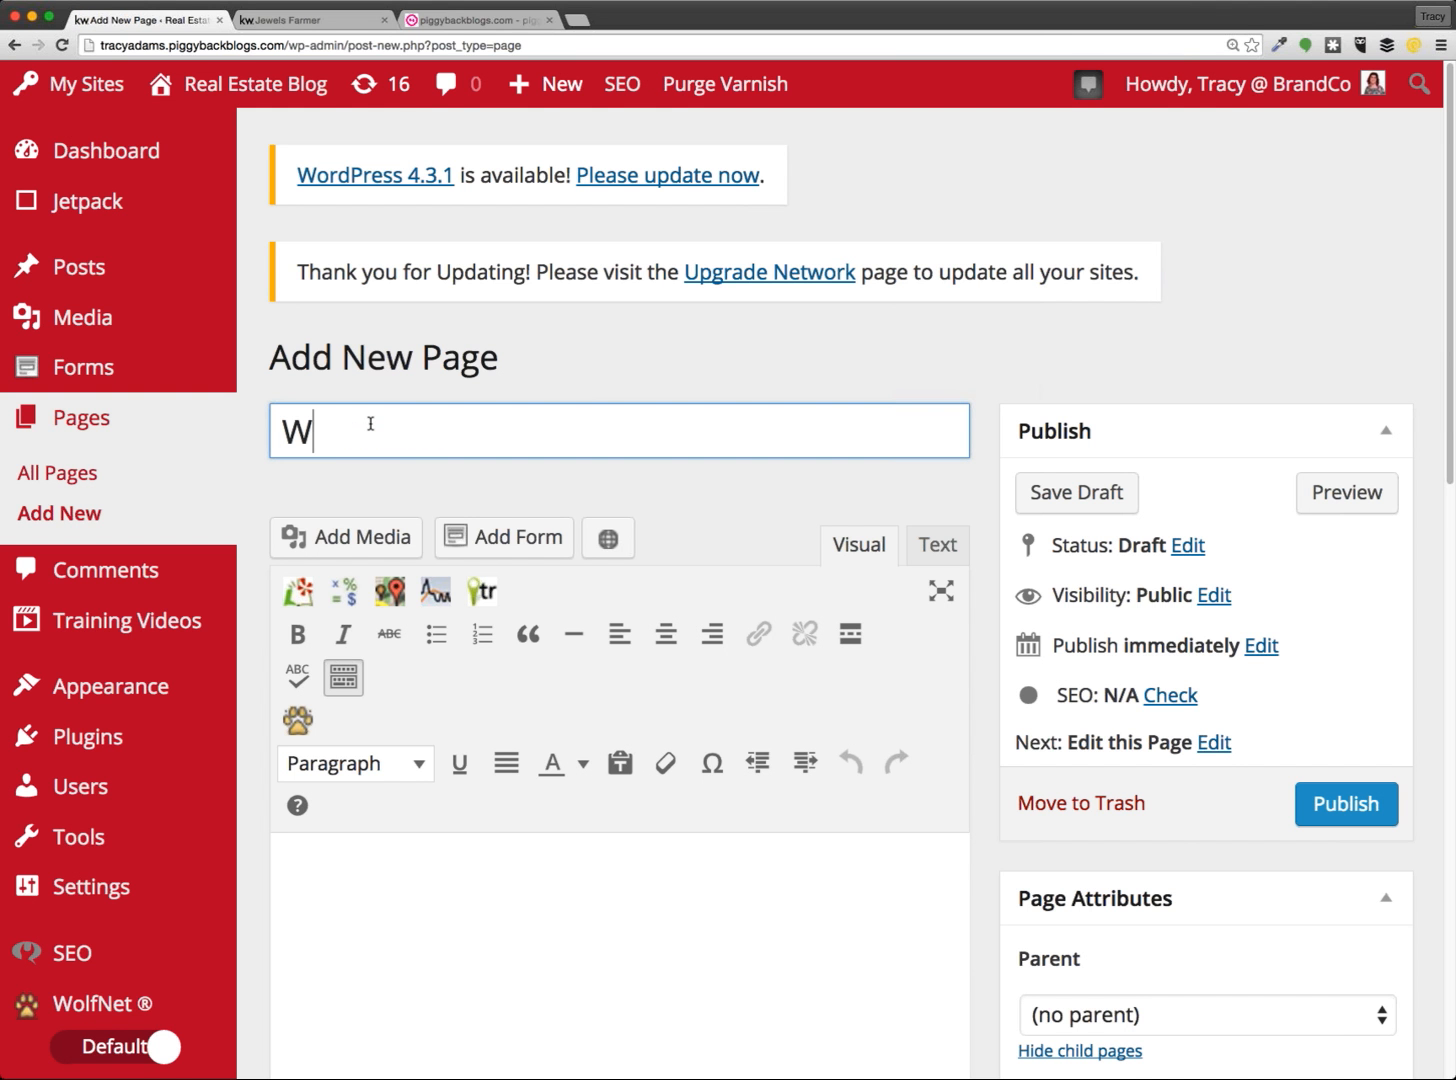
{"action": "type", "text": "e want to hear from you!"}
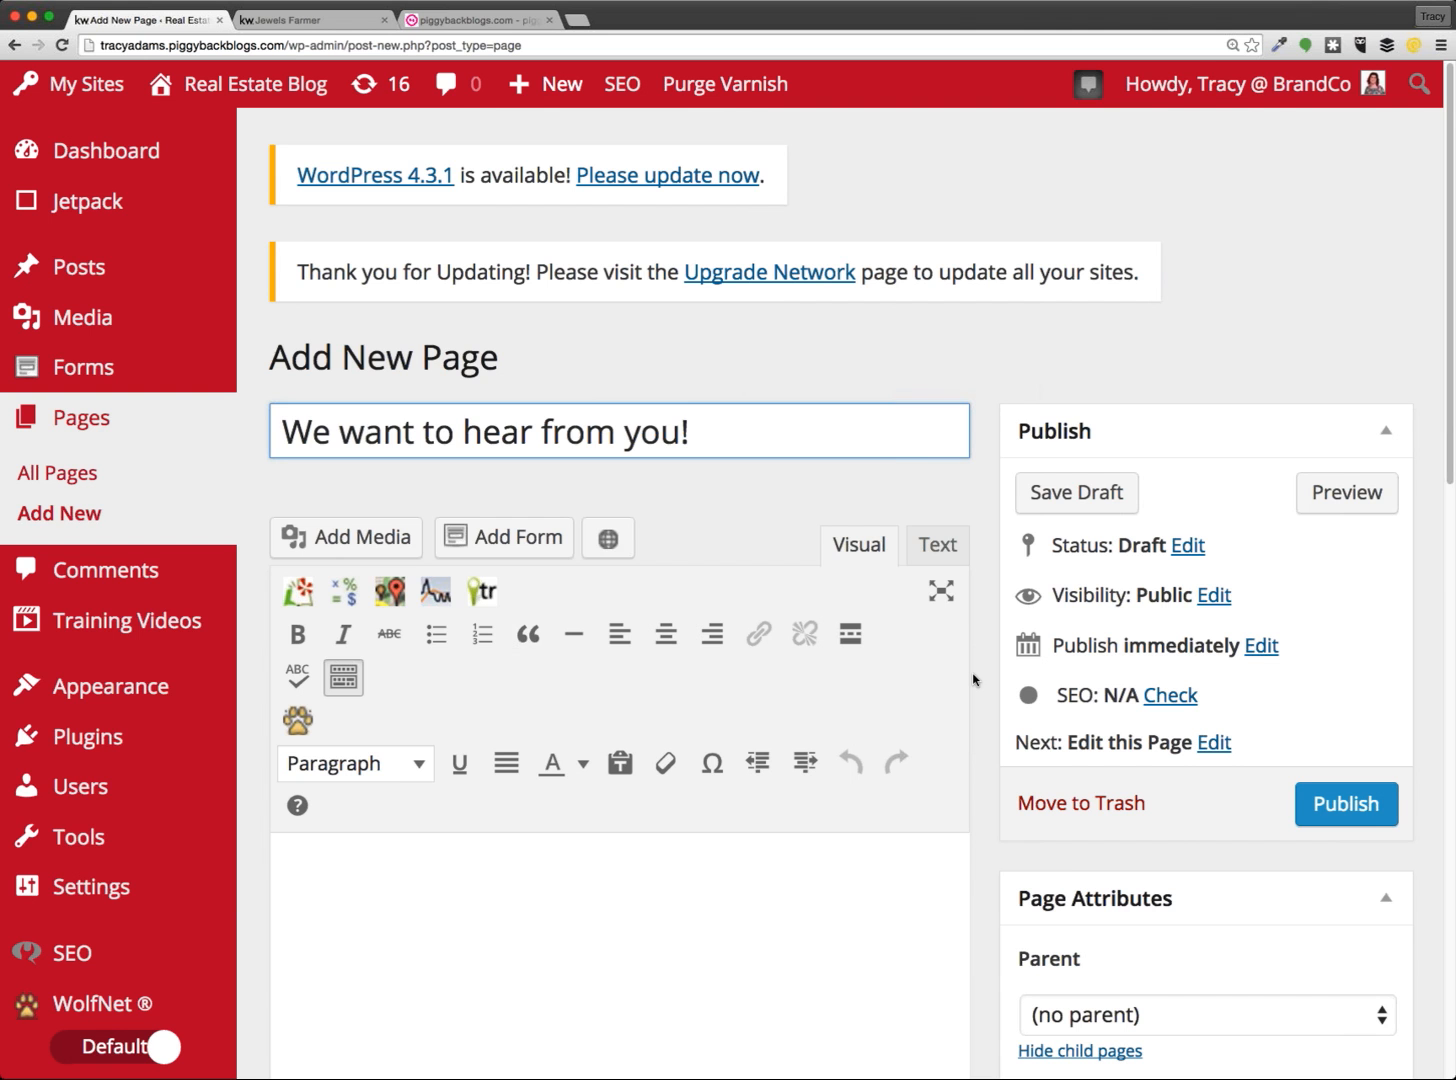
{"action": "key", "text": "super+minus"}
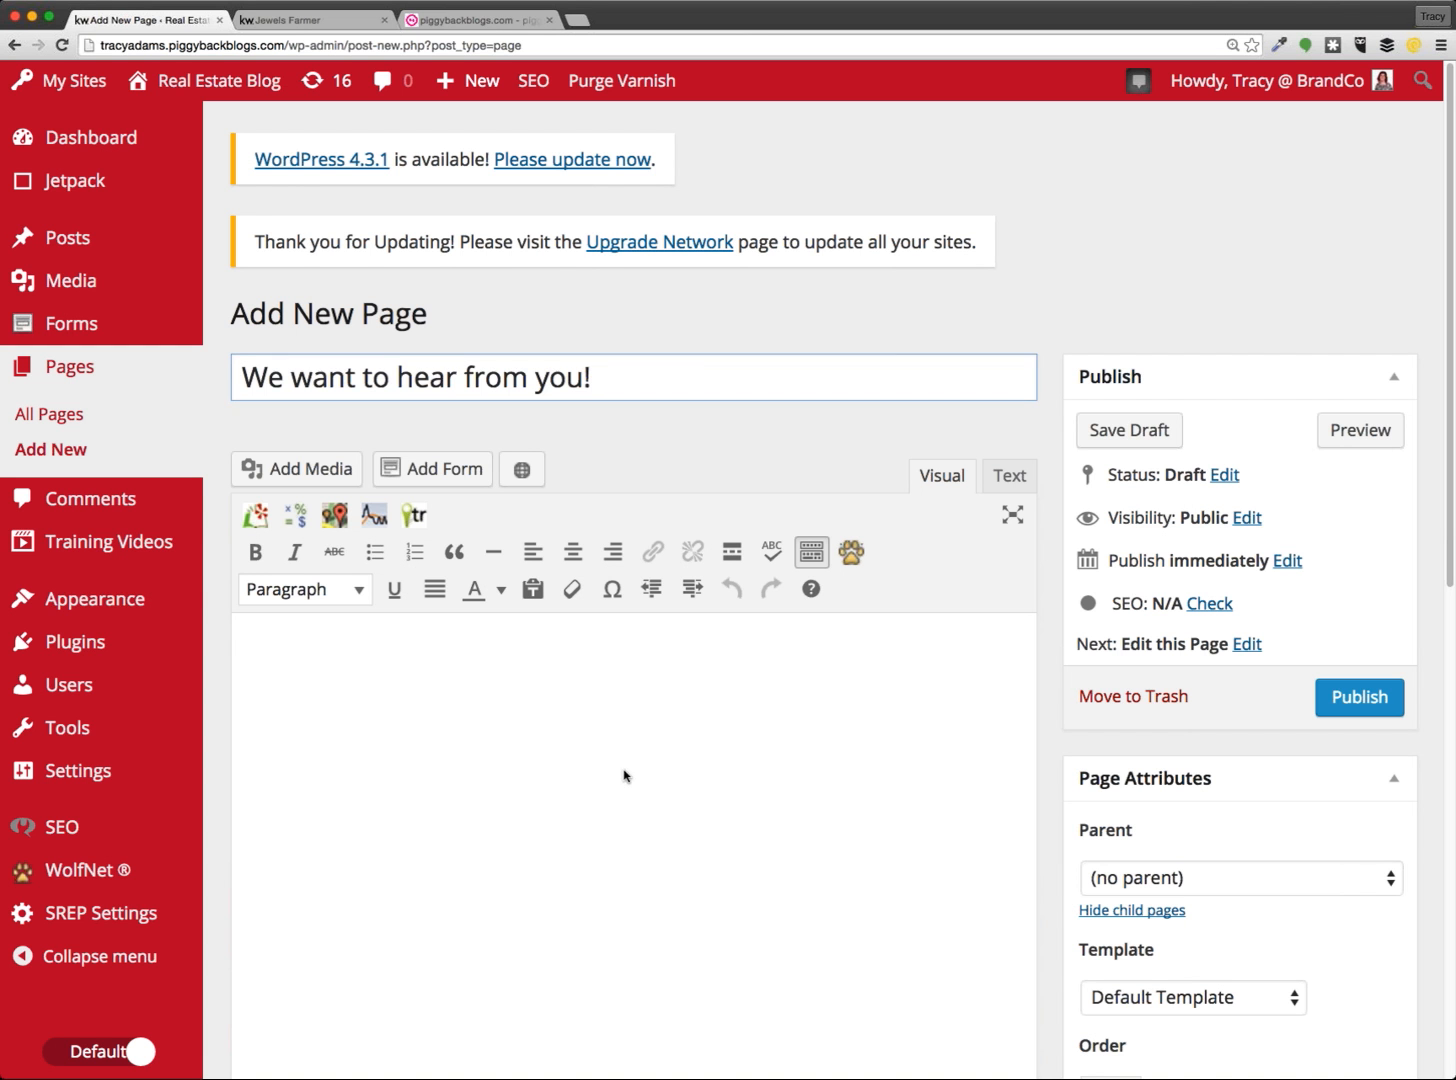
{"action": "left_click", "coordinate": [529, 709]}
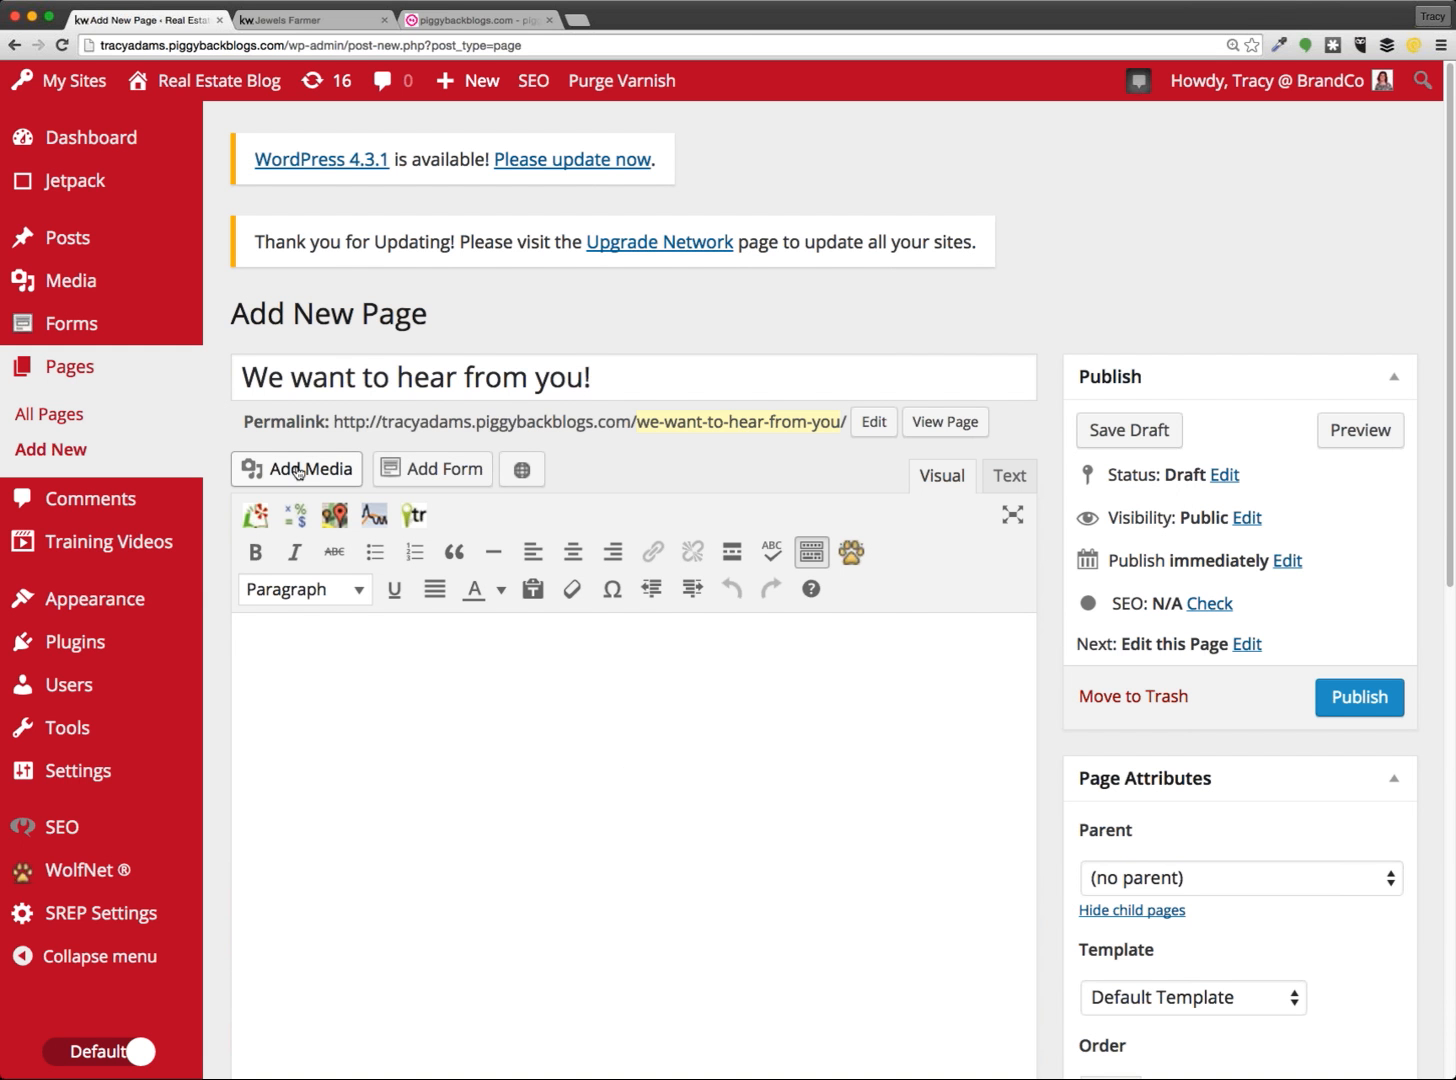
Choose the Contact Us form in the Add Form picker
{"action": "left_click", "coordinate": [450, 480]}
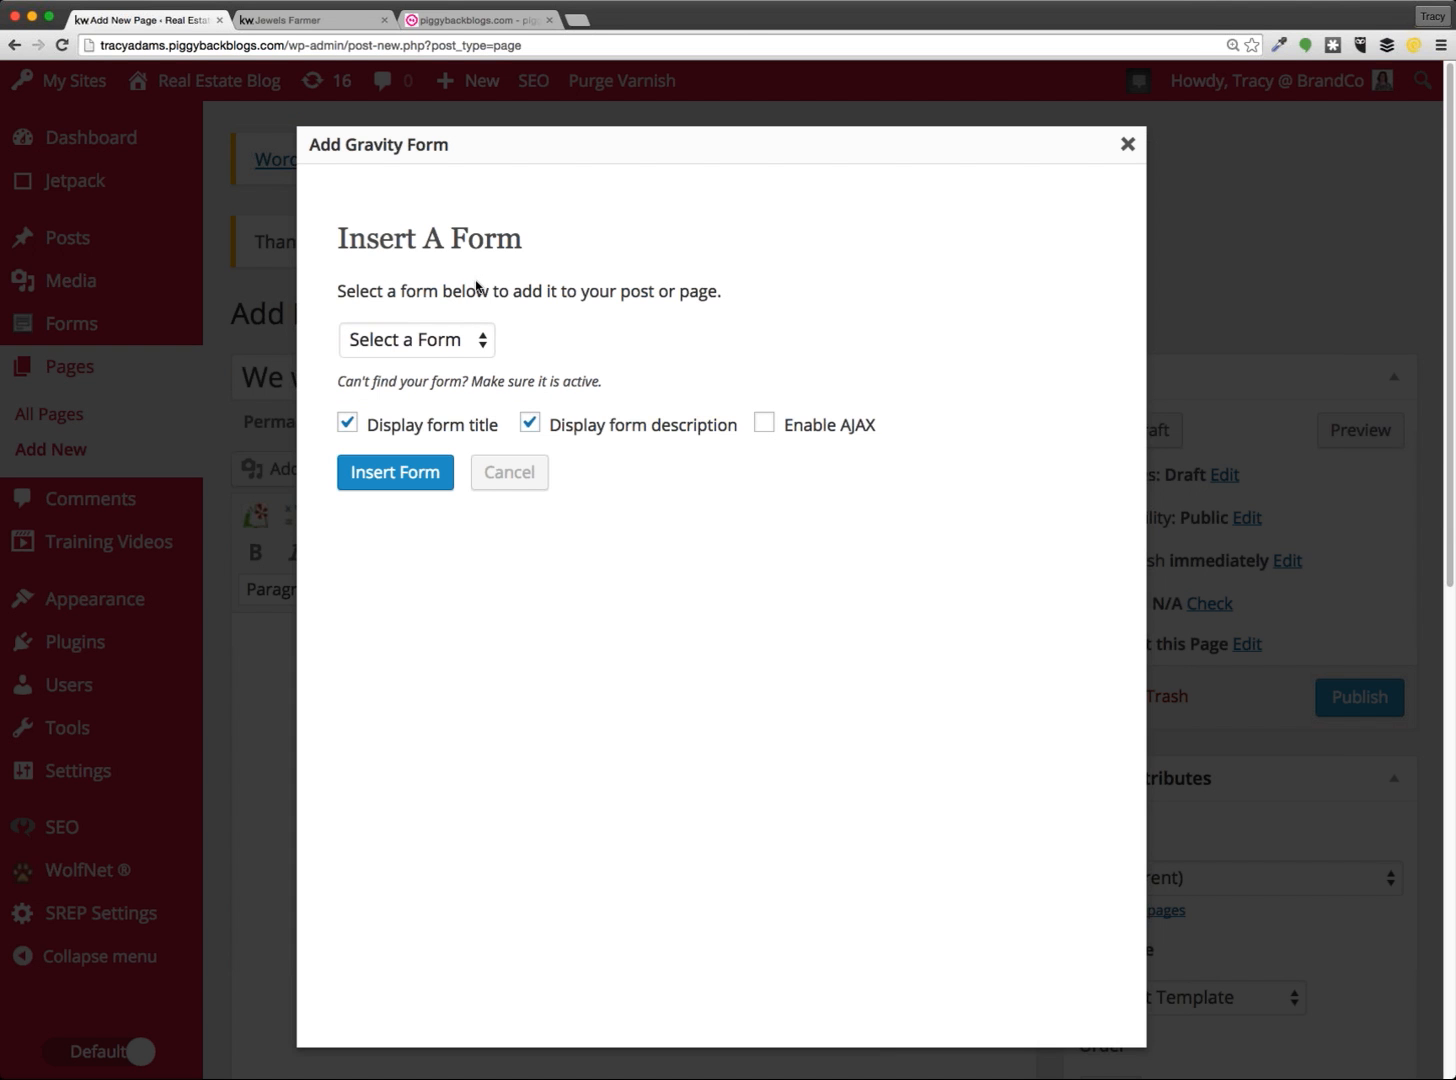
{"action": "left_click", "coordinate": [432, 339]}
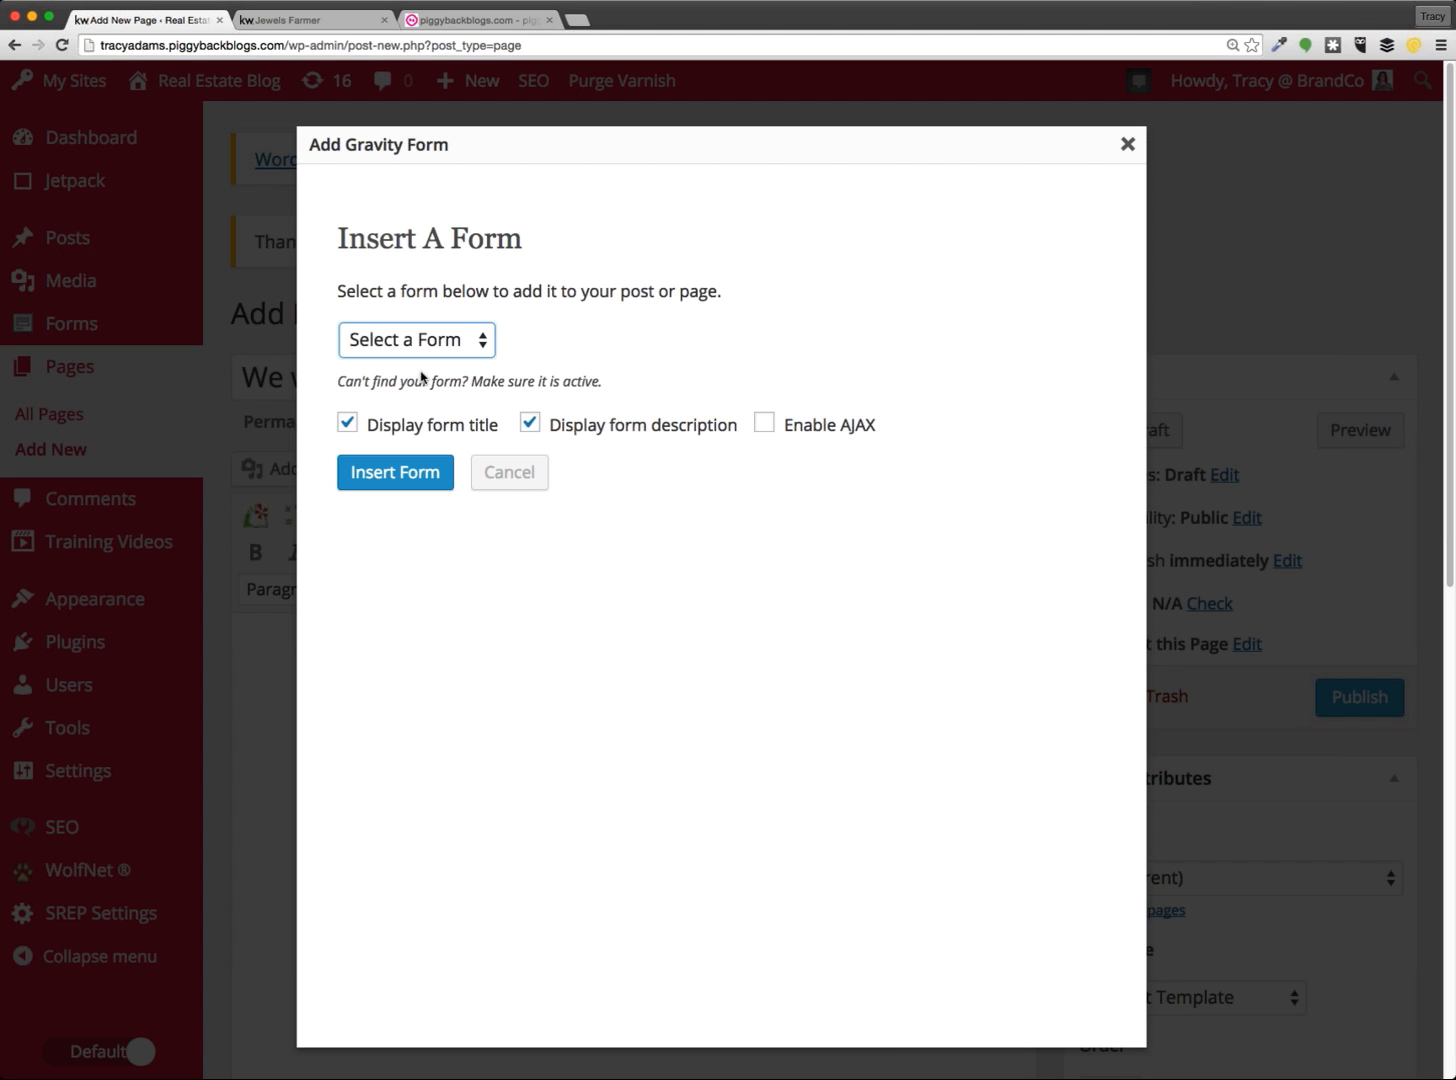
{"action": "left_click", "coordinate": [422, 378]}
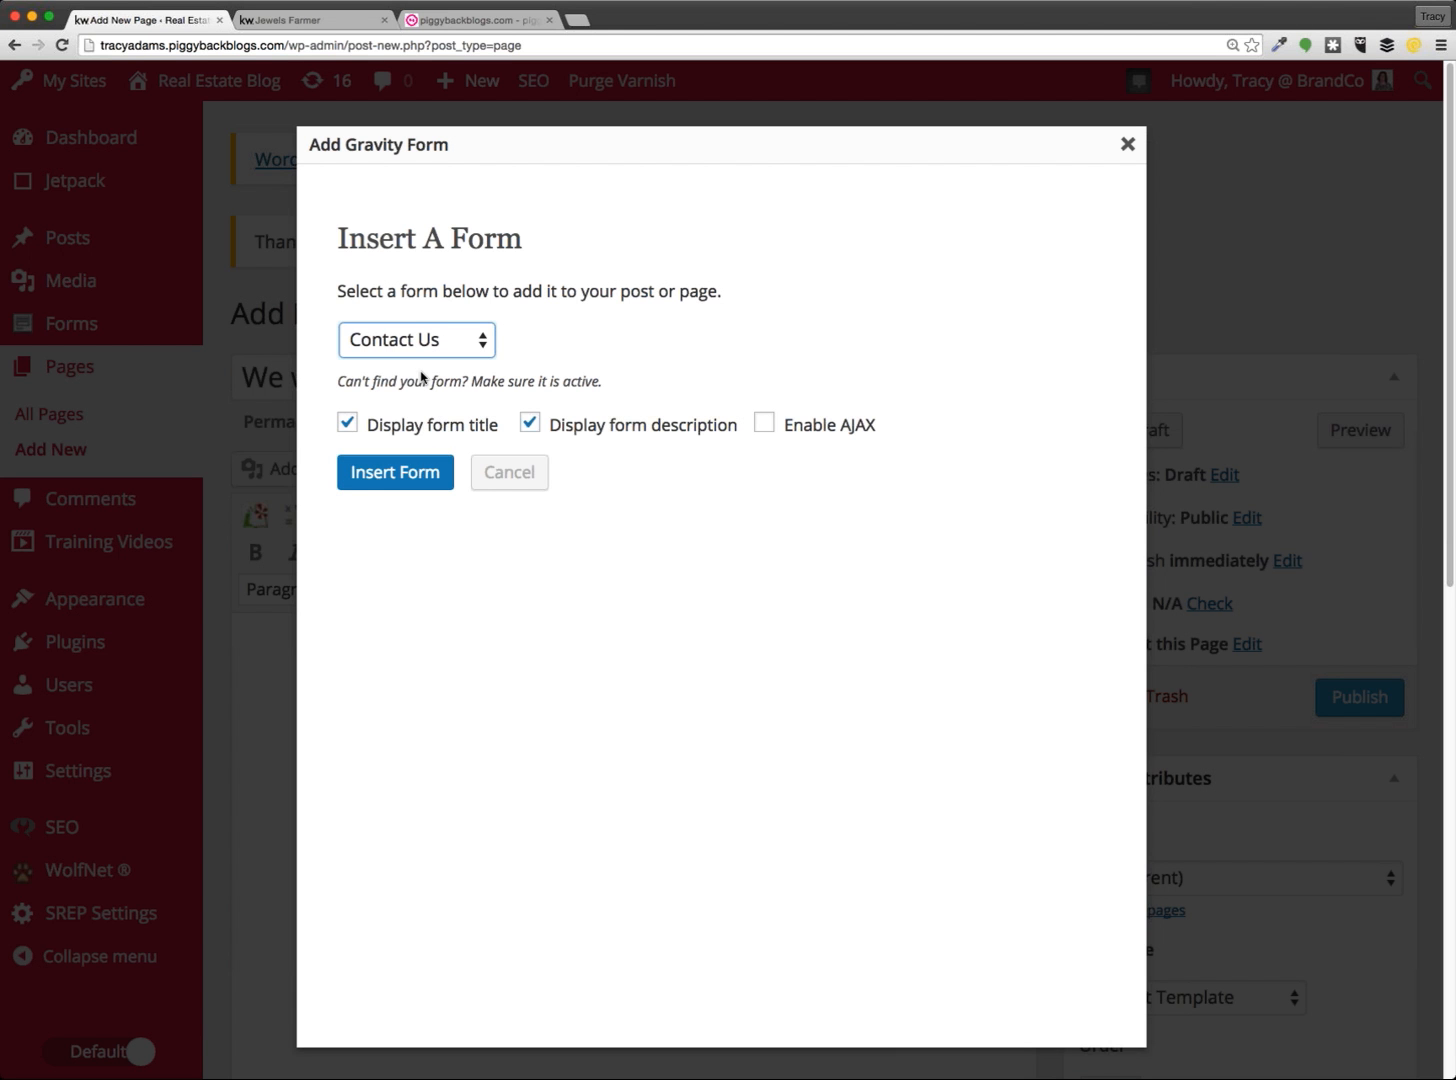
{"action": "left_click", "coordinate": [413, 596]}
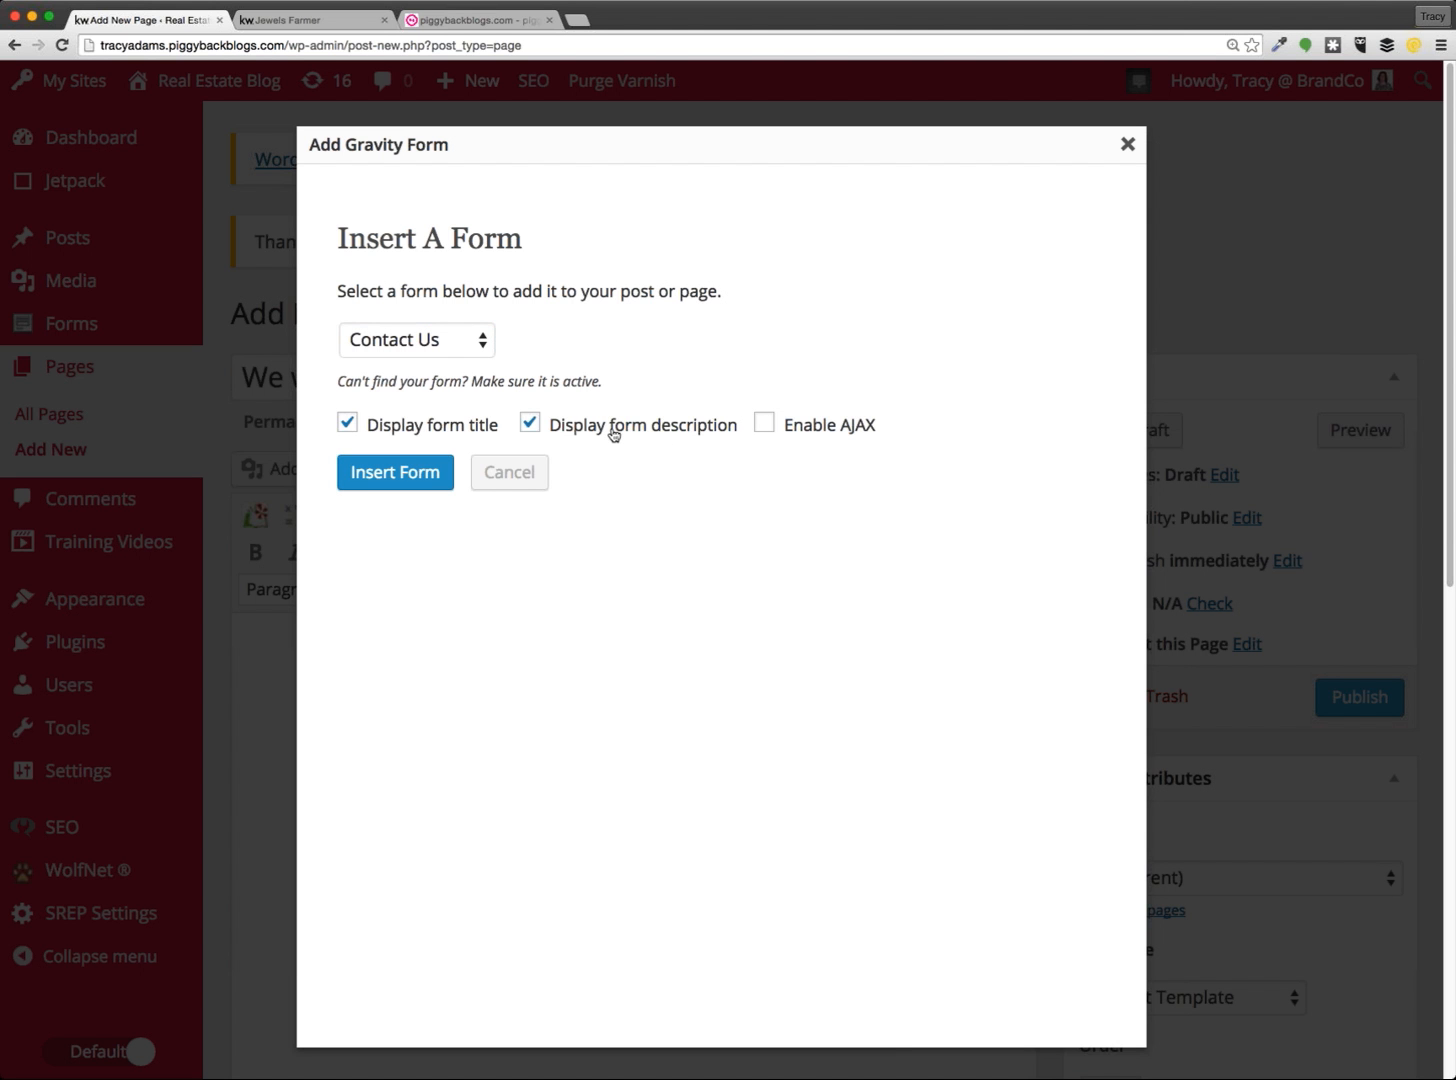
Turn off Display form title and Display form description, then insert the form
{"action": "left_click", "coordinate": [459, 430]}
{"action": "left_click", "coordinate": [576, 430]}
{"action": "left_click", "coordinate": [459, 430]}
{"action": "left_click", "coordinate": [575, 432]}
{"action": "left_click", "coordinate": [497, 432]}
{"action": "left_click", "coordinate": [565, 432]}
{"action": "left_click", "coordinate": [413, 432]}
{"action": "left_click", "coordinate": [578, 437]}
{"action": "left_click", "coordinate": [637, 505]}
{"action": "left_click", "coordinate": [347, 423]}
{"action": "left_click", "coordinate": [530, 424]}
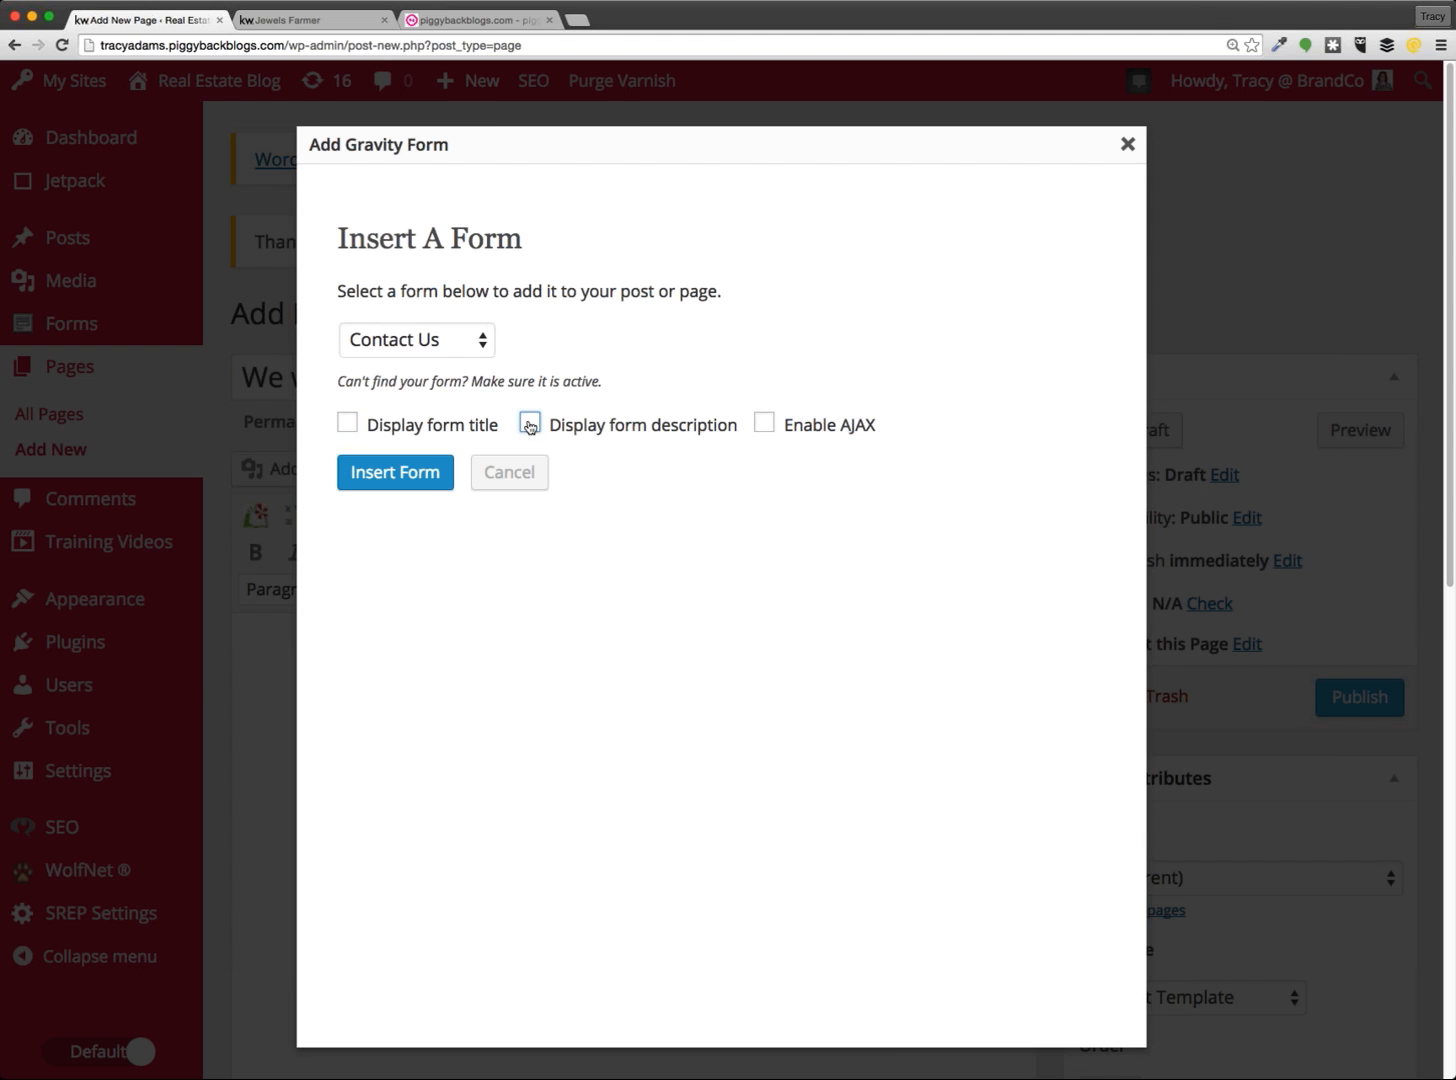
{"action": "left_click", "coordinate": [421, 474]}
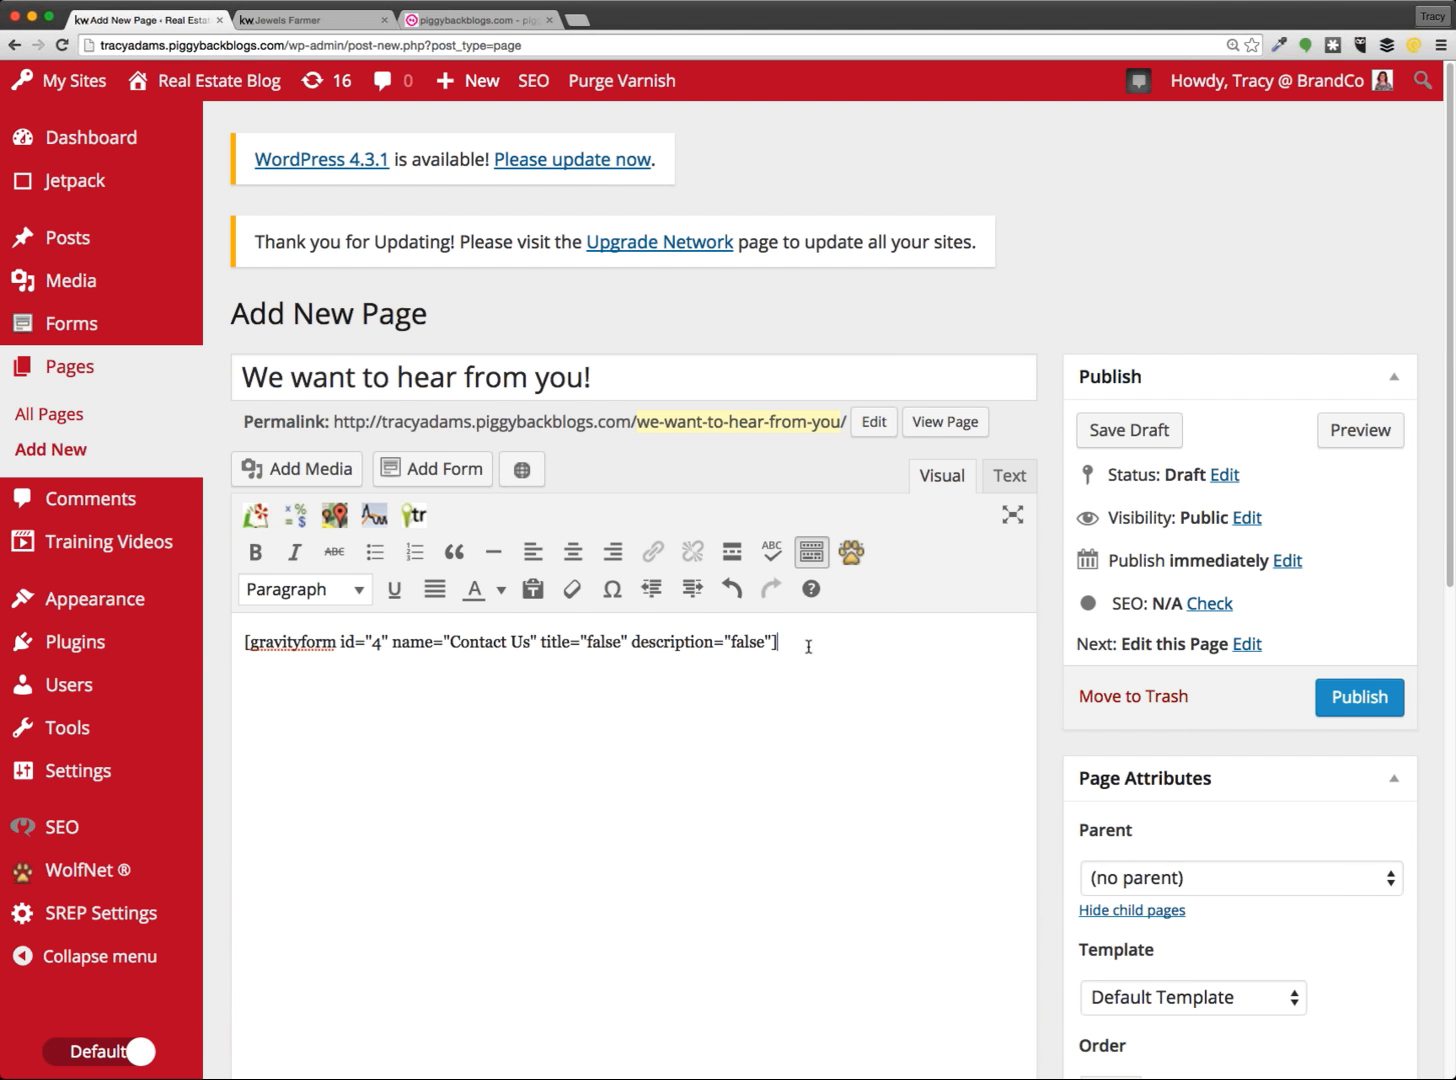
Add the line 'We're looking forward to hearing from you.' above the form shortcode
{"action": "left_click_drag", "start_coordinate": [810, 641], "coordinate": [209, 639]}
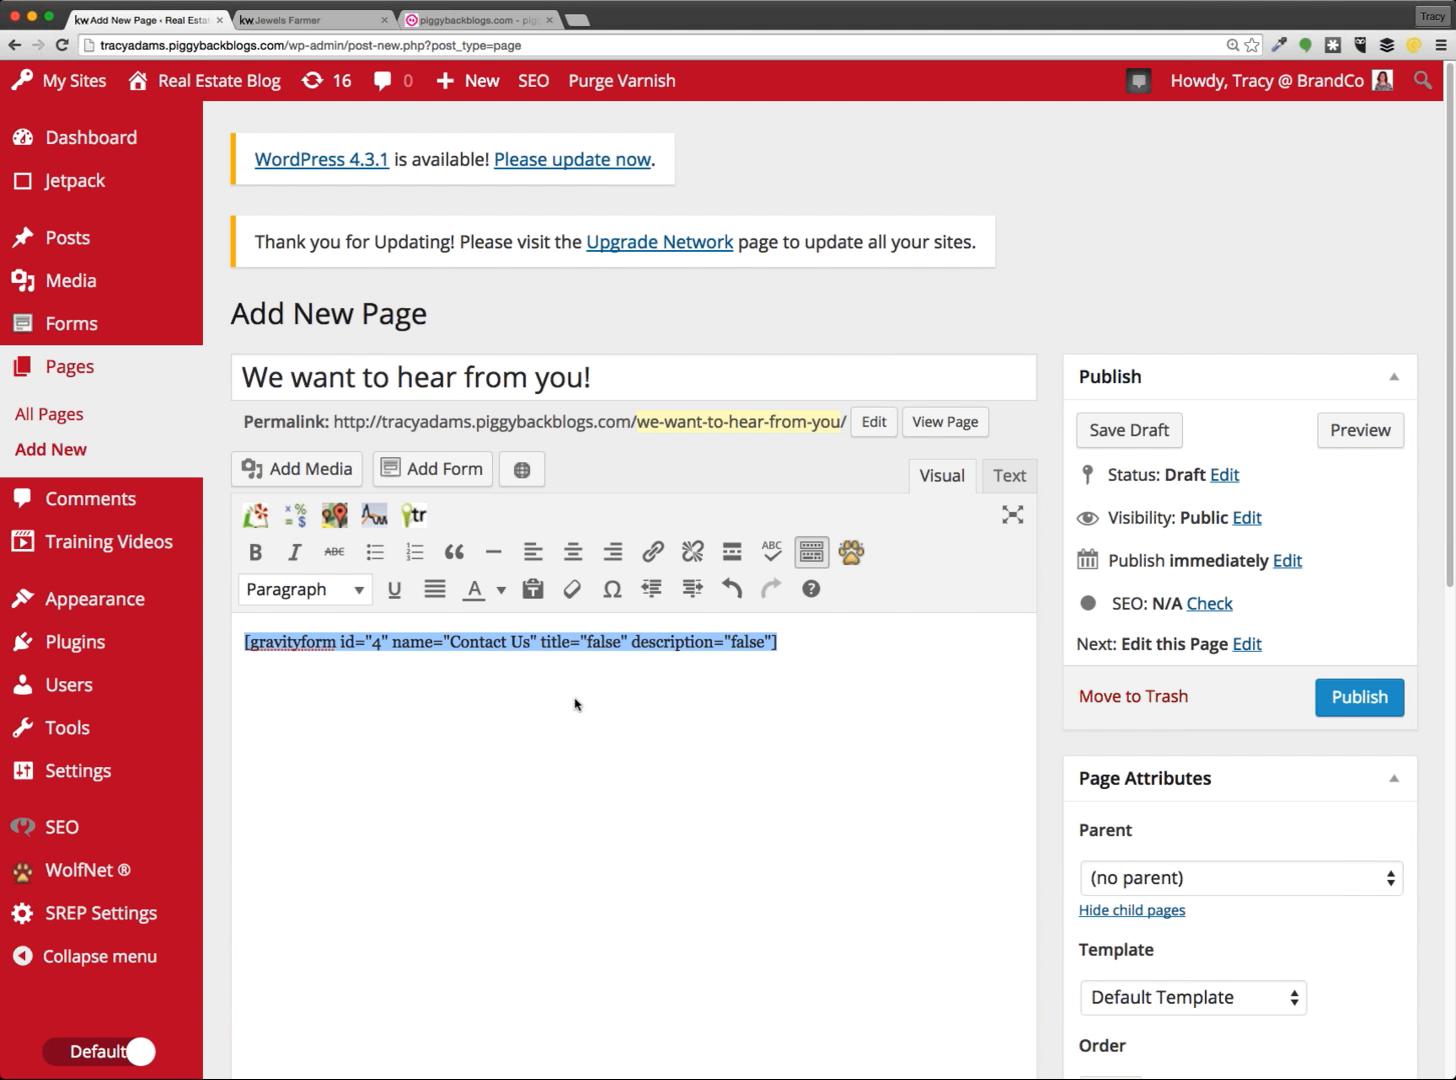
{"action": "left_click", "coordinate": [521, 705]}
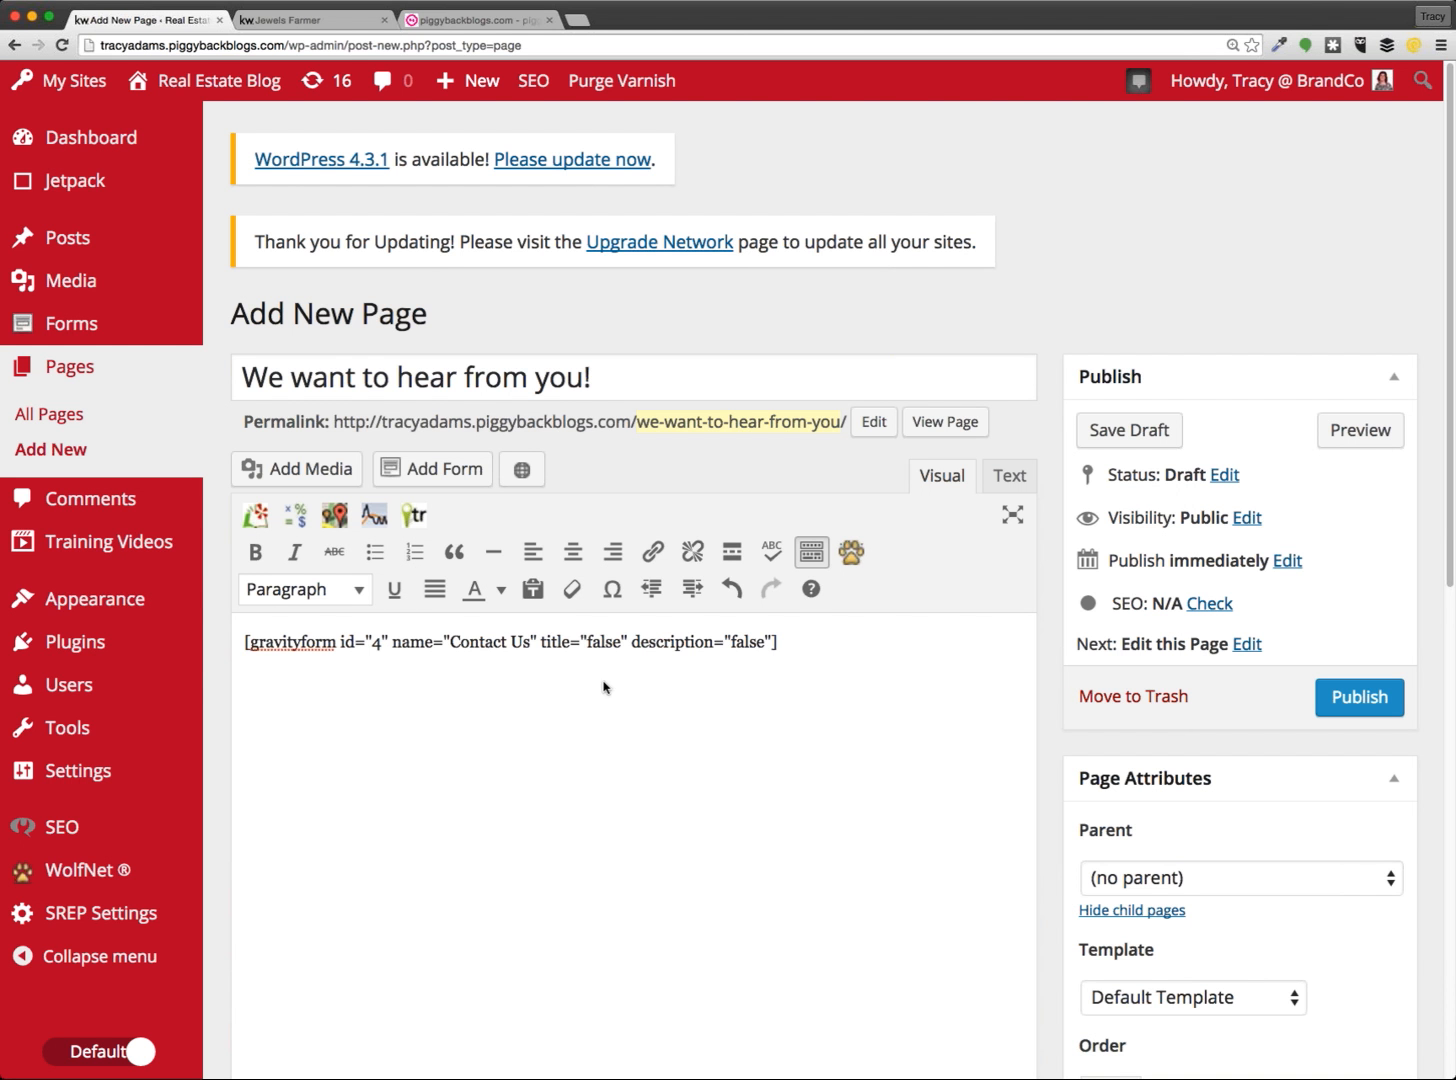
{"action": "left_click", "coordinate": [246, 641]}
{"action": "key", "text": "Return"}
{"action": "key", "text": "Up"}
{"action": "type", "text": "W"}
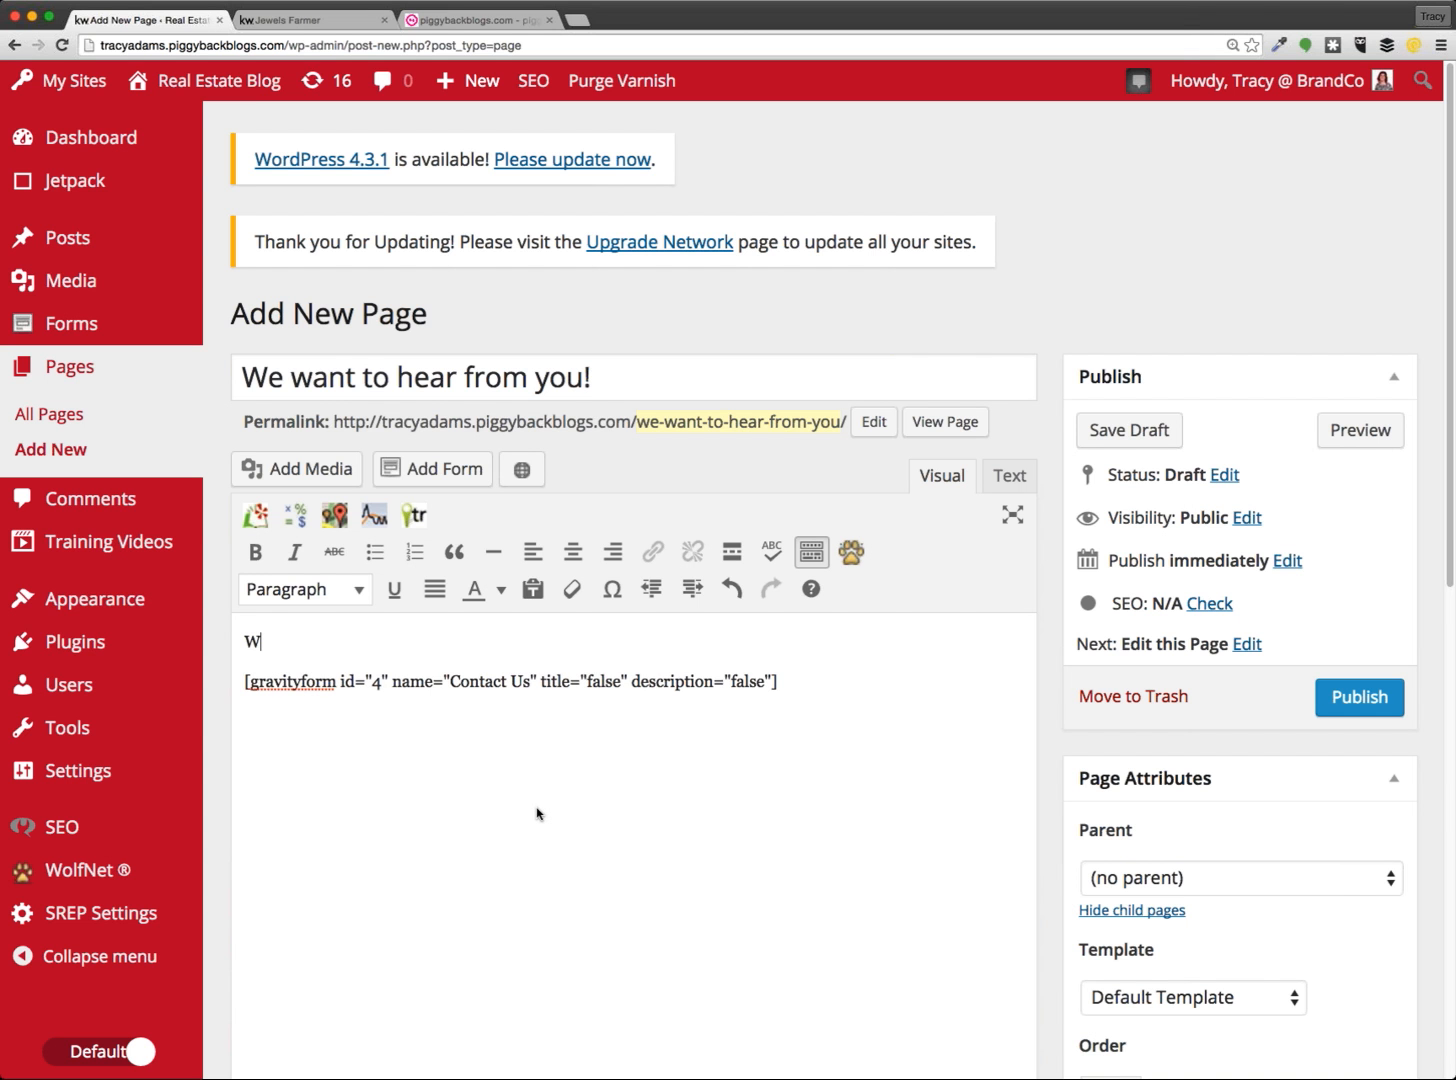
{"action": "type", "text": "e're looking forward "}
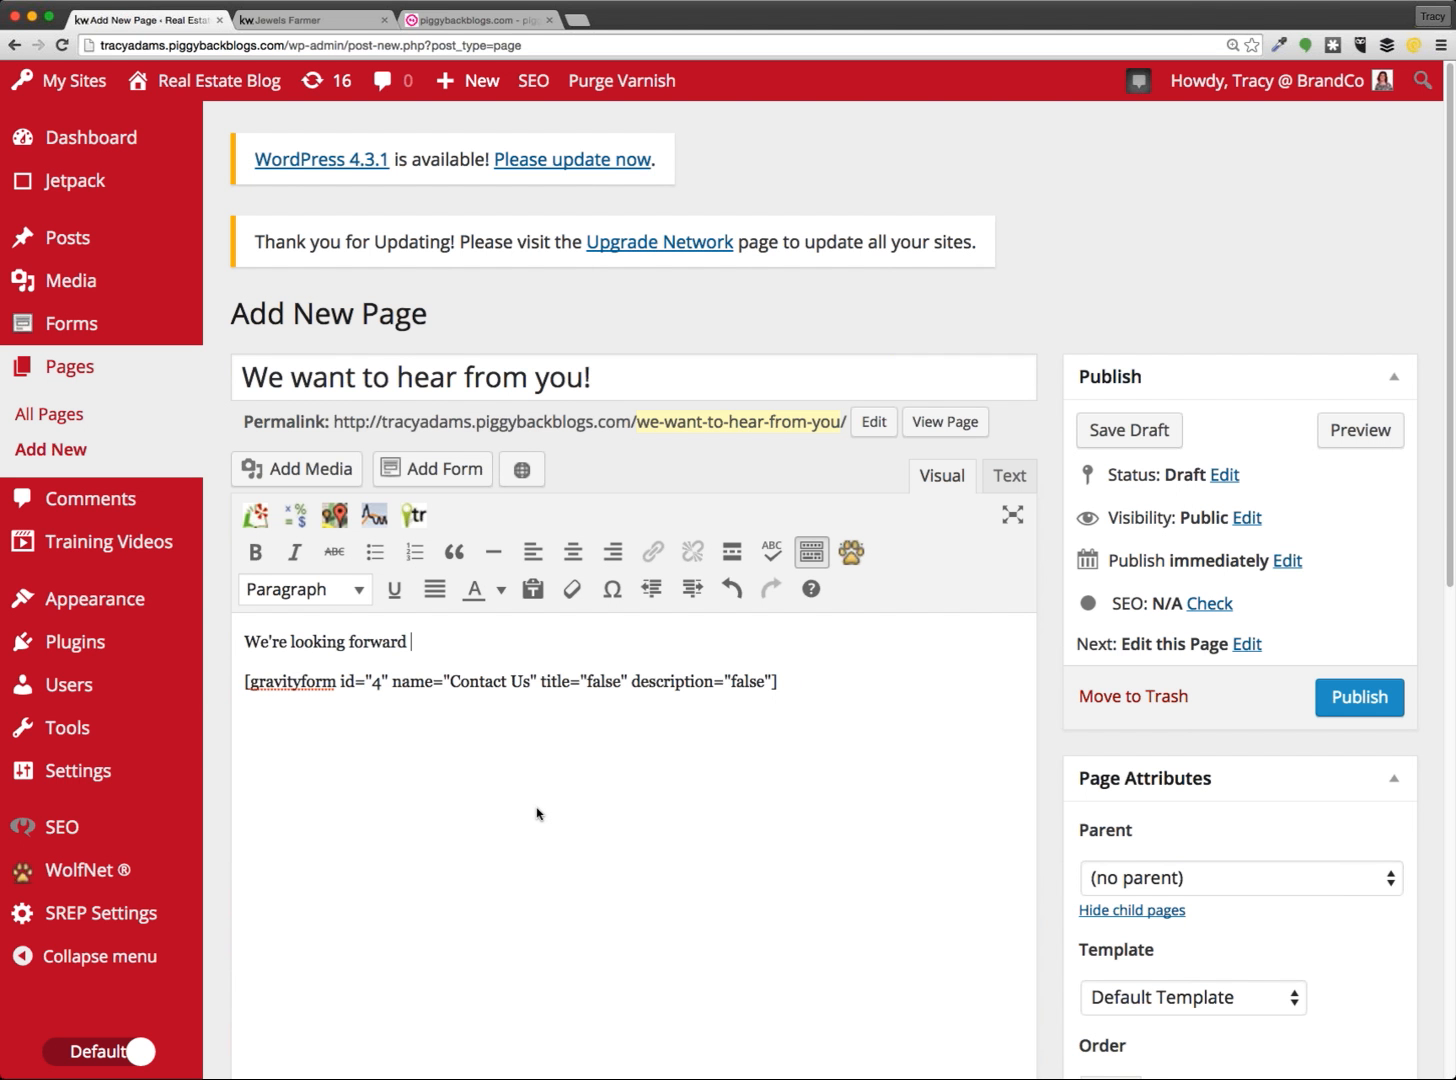
{"action": "type", "text": "to hearing"}
{"action": "type", "text": " fr"}
{"action": "type", "text": "o"}
{"action": "type", "text": "m you"}
{"action": "key", "text": "BackSpace"}
{"action": "key", "text": "BackSpace"}
{"action": "type", "text": "ou."}
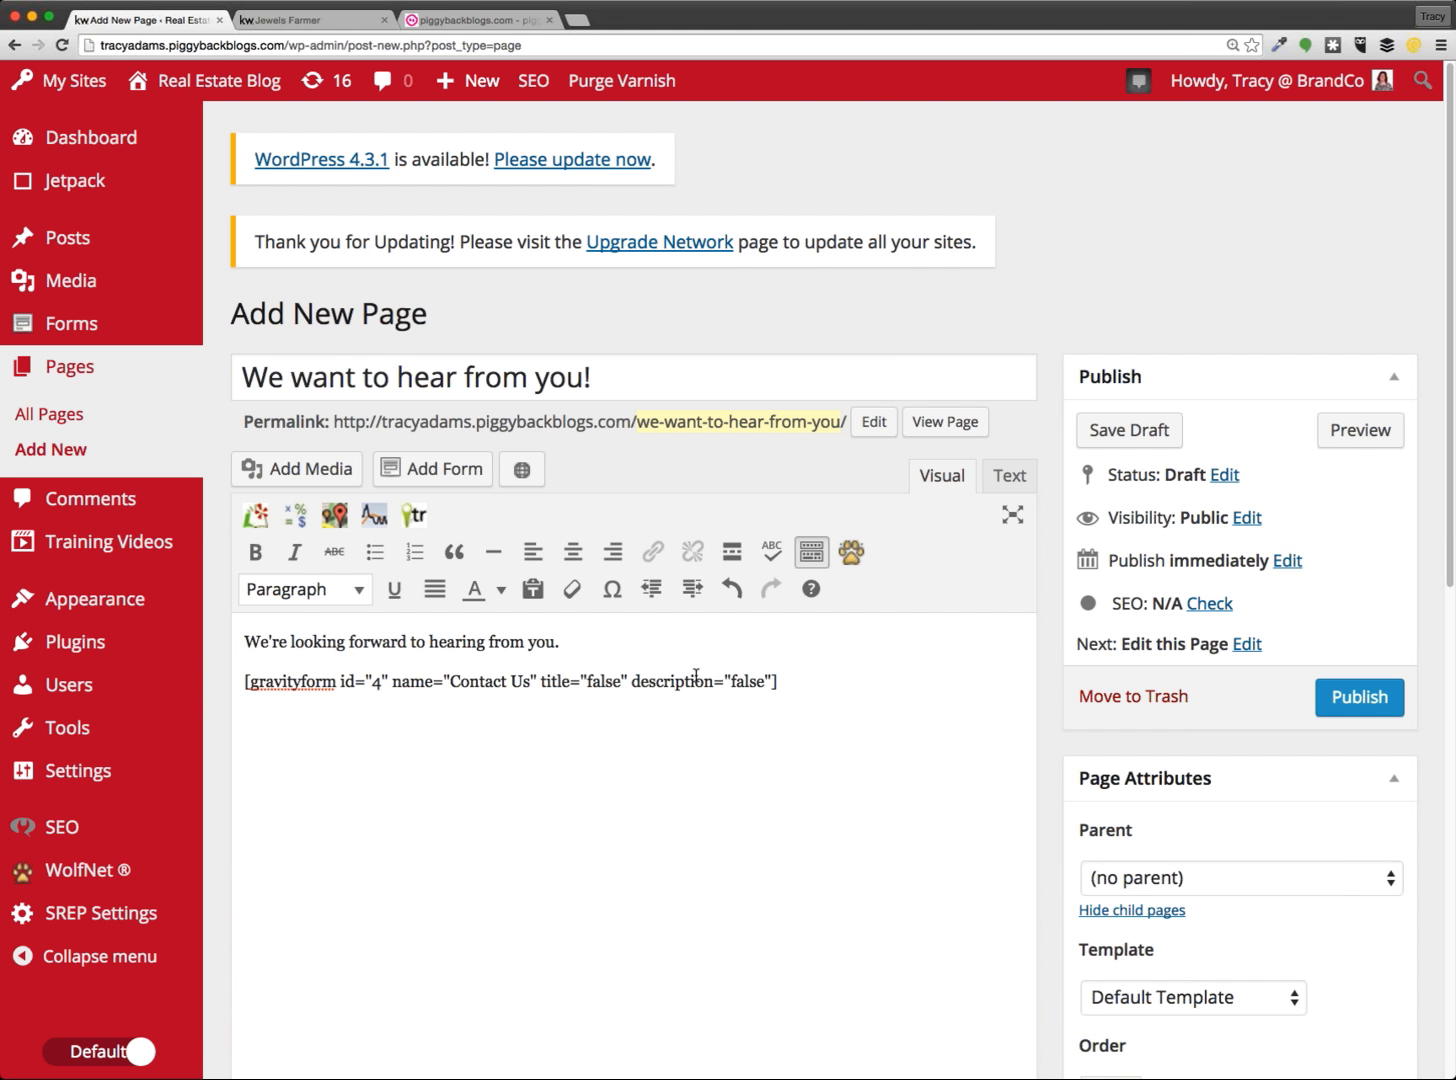
Publish the 'We want to hear from you!' page
{"action": "left_click", "coordinate": [865, 684]}
{"action": "left_click_drag", "start_coordinate": [865, 689], "coordinate": [238, 680]}
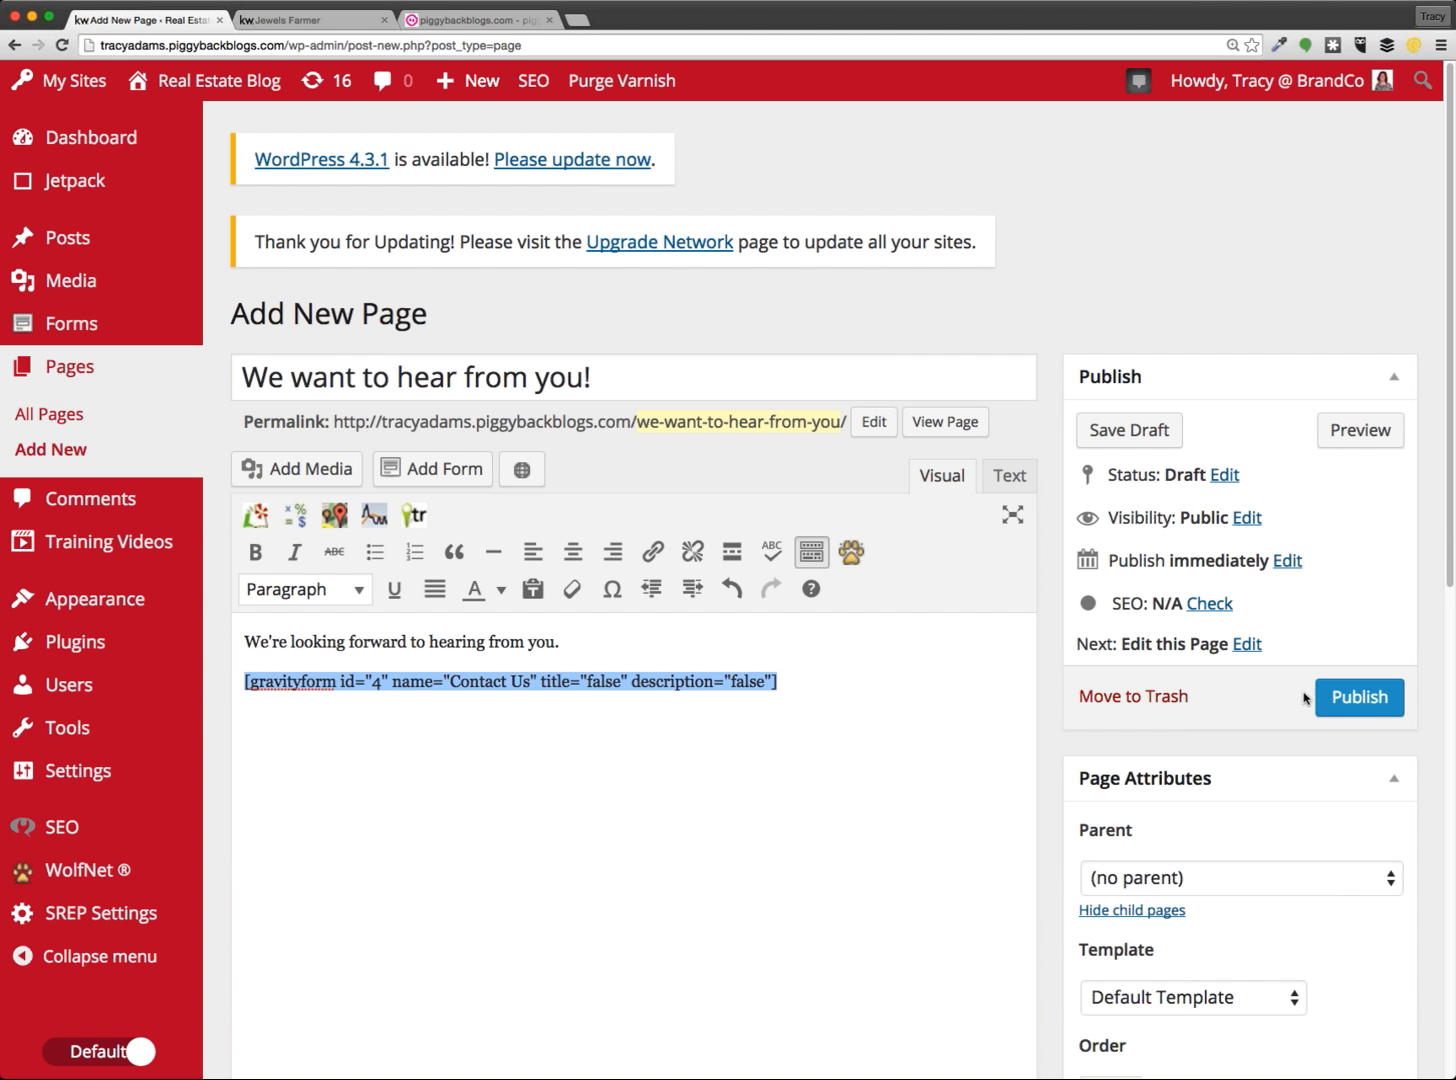
{"action": "left_click", "coordinate": [1340, 697]}
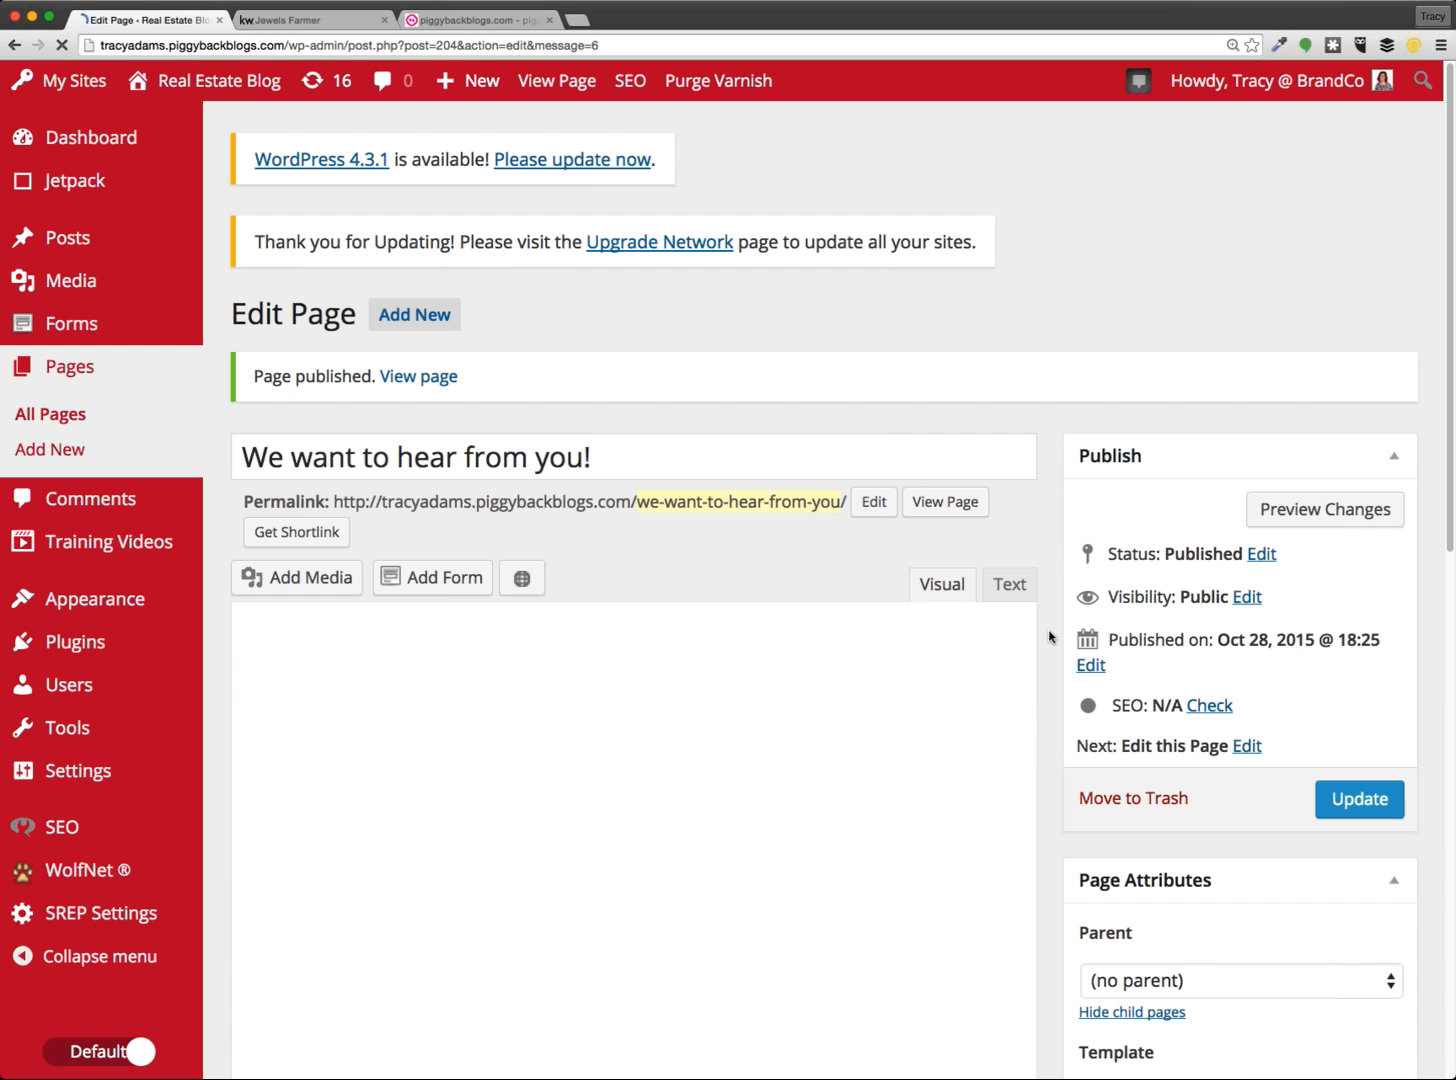
View the published page on the live site and scroll down to the contact form
{"action": "left_click", "coordinate": [928, 503]}
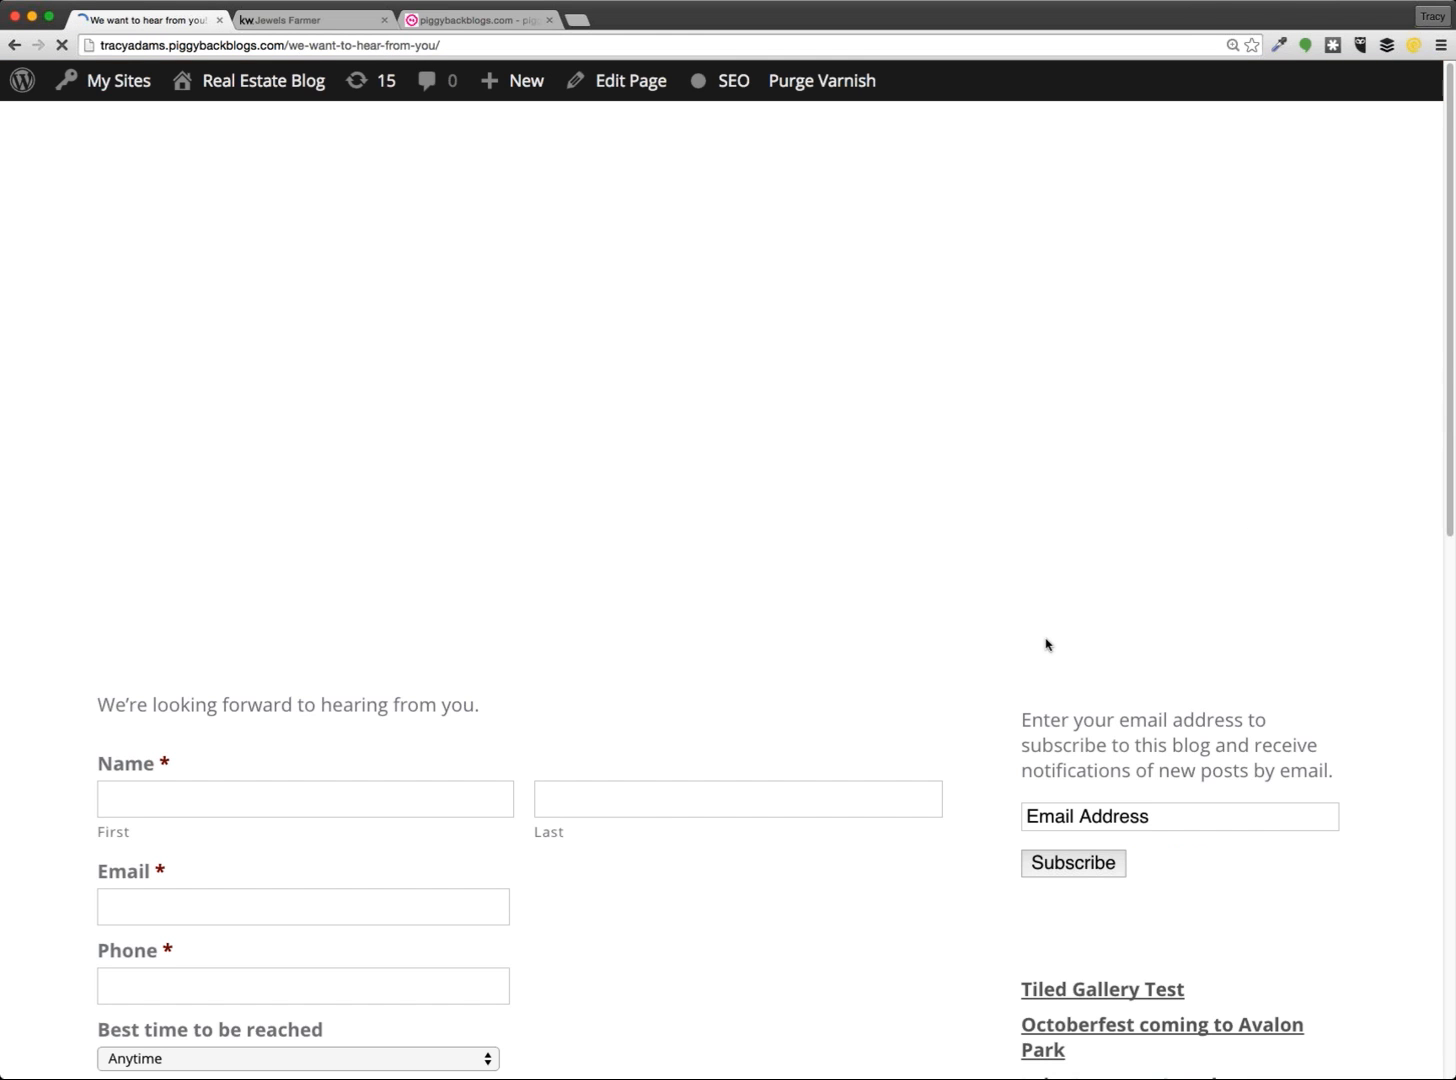
{"action": "scroll", "coordinate": [32, 810], "scroll_direction": "down", "scroll_amount": 5}
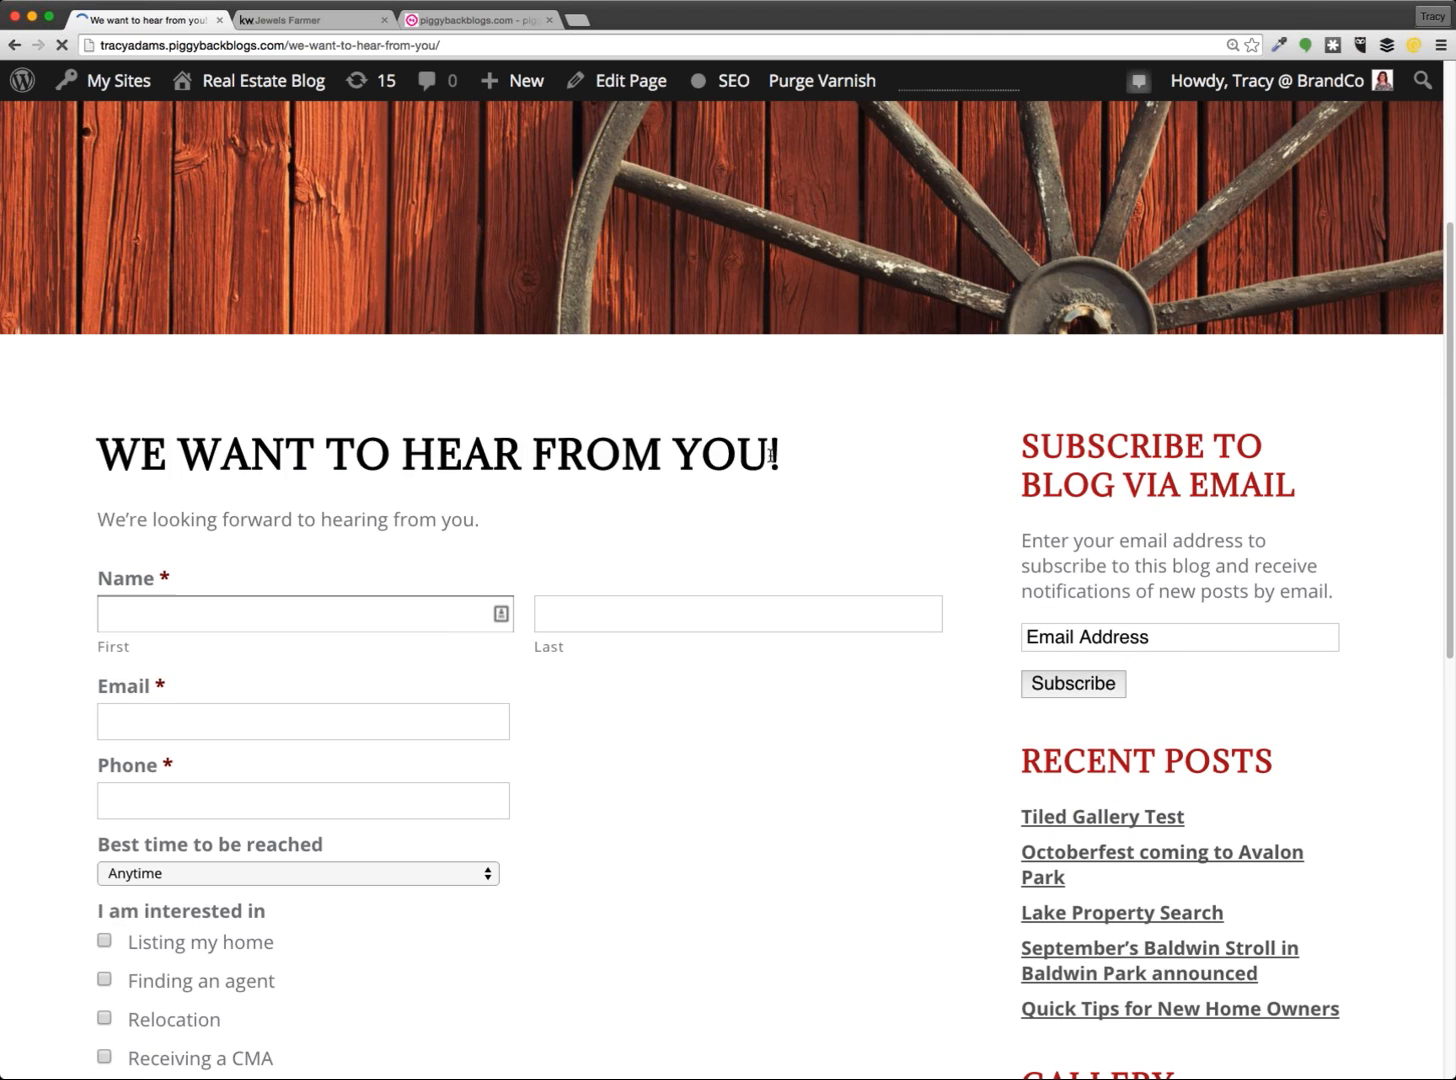
{"action": "left_click_drag", "start_coordinate": [771, 455], "coordinate": [45, 523]}
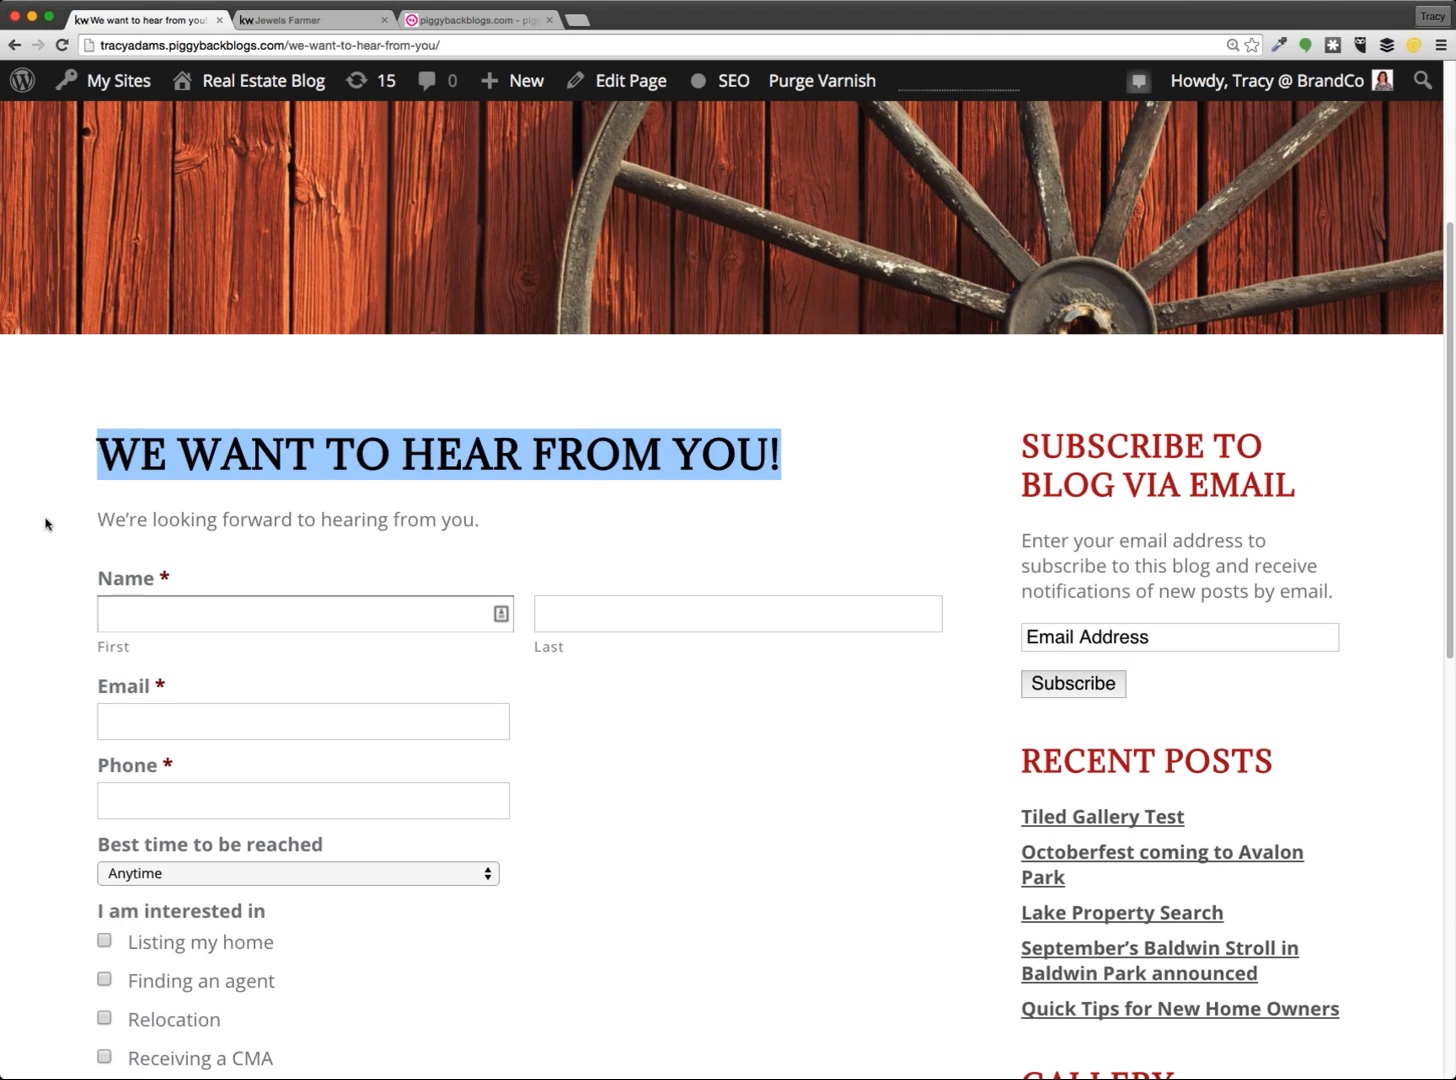
{"action": "left_click", "coordinate": [45, 523]}
{"action": "scroll", "coordinate": [45, 520], "scroll_direction": "down", "scroll_amount": 3}
{"action": "left_click_drag", "start_coordinate": [480, 374], "coordinate": [90, 376]}
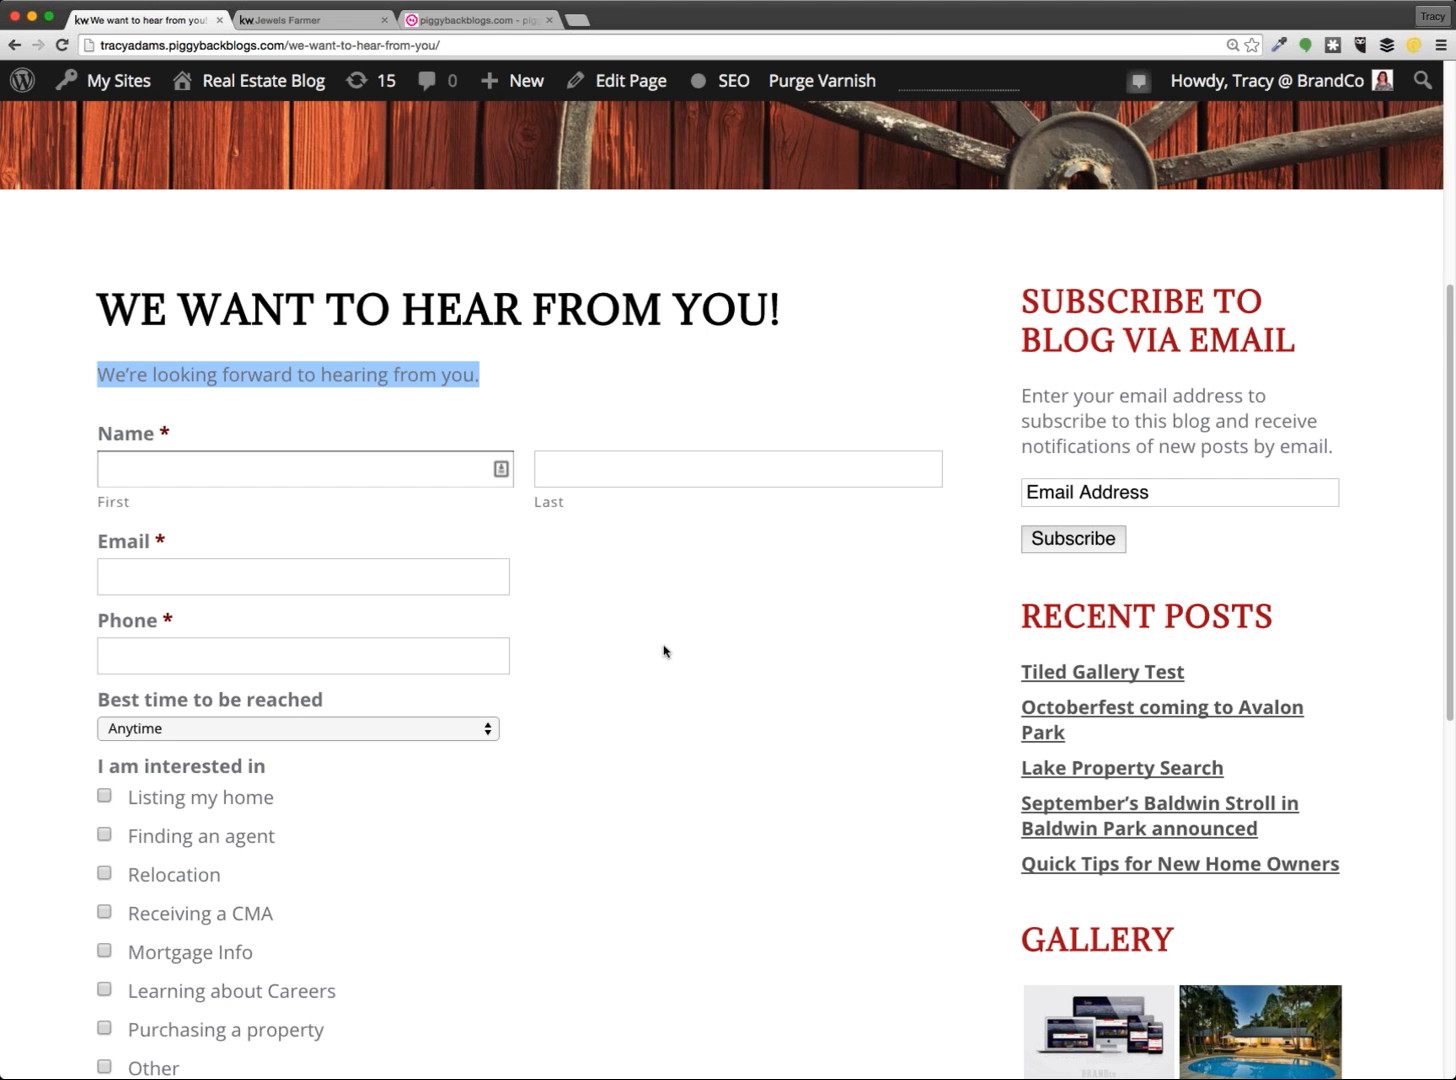
{"action": "scroll", "coordinate": [663, 651], "scroll_direction": "down", "scroll_amount": 3}
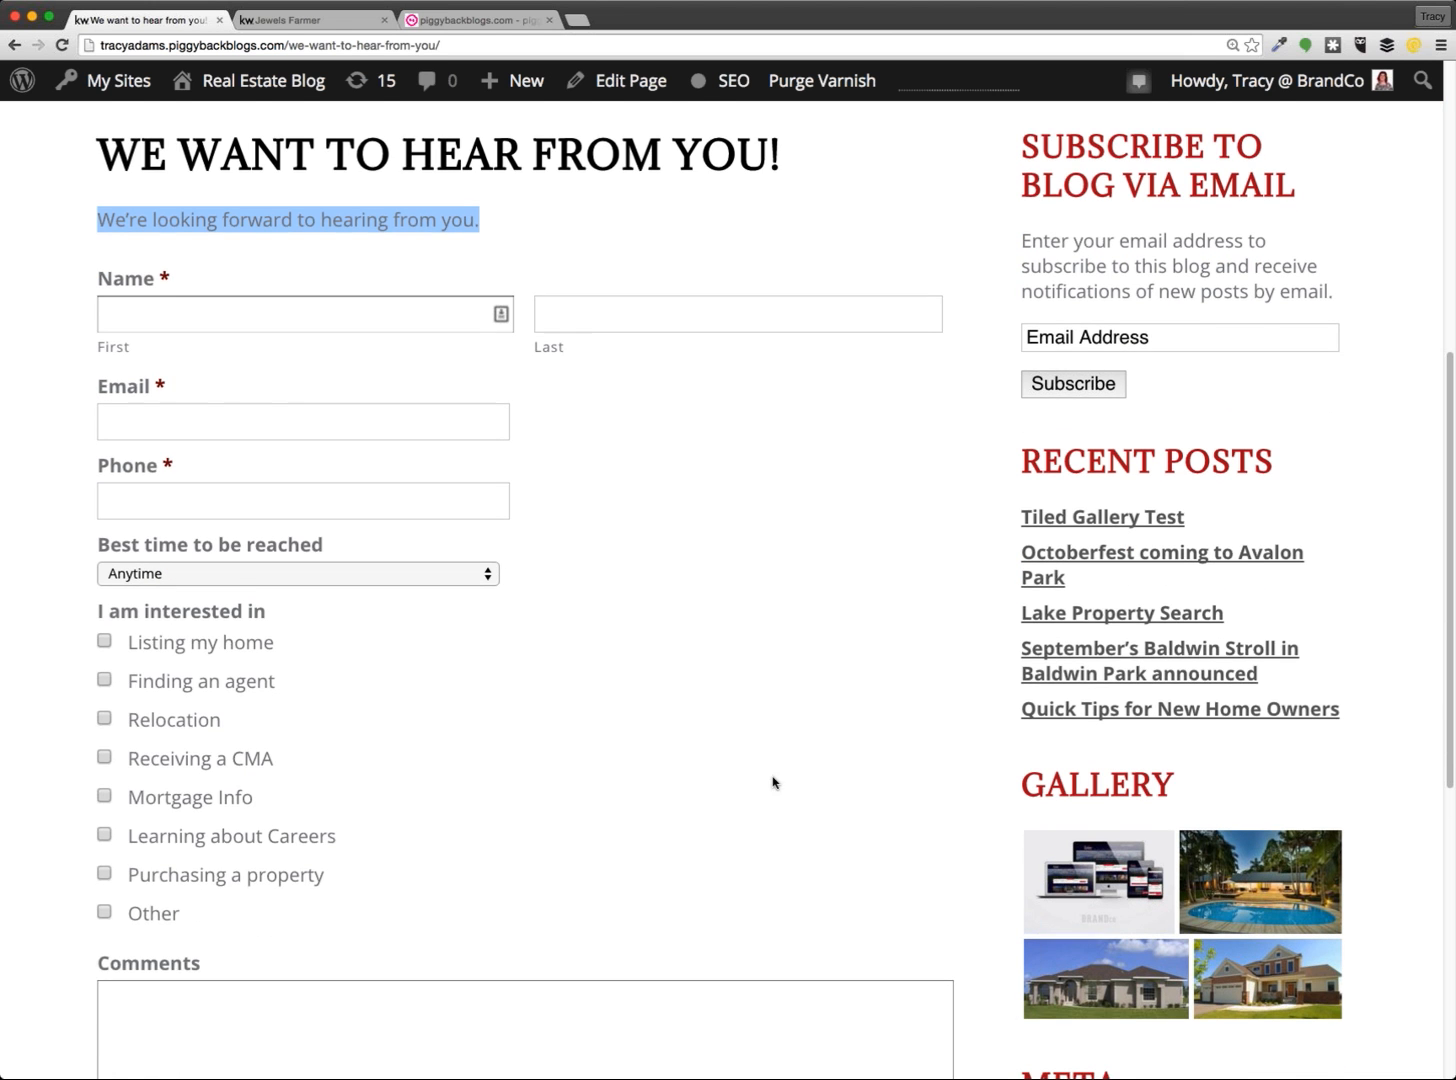
{"action": "scroll", "coordinate": [773, 783], "scroll_direction": "down", "scroll_amount": 1}
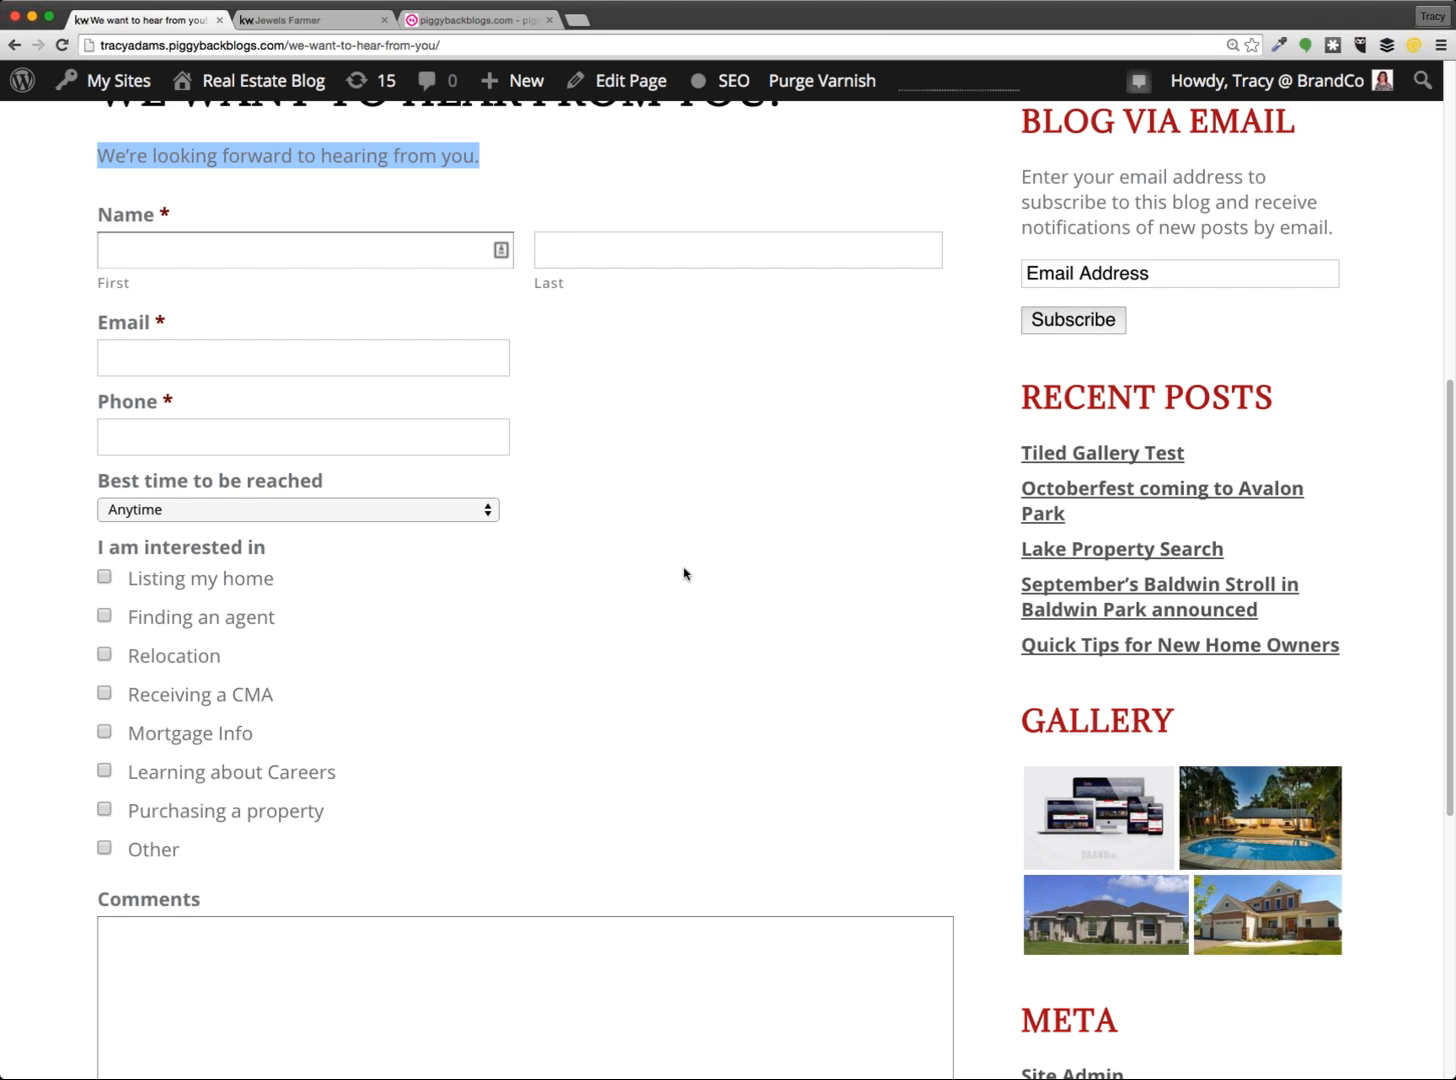
{"action": "scroll", "coordinate": [684, 573], "scroll_direction": "down", "scroll_amount": 8}
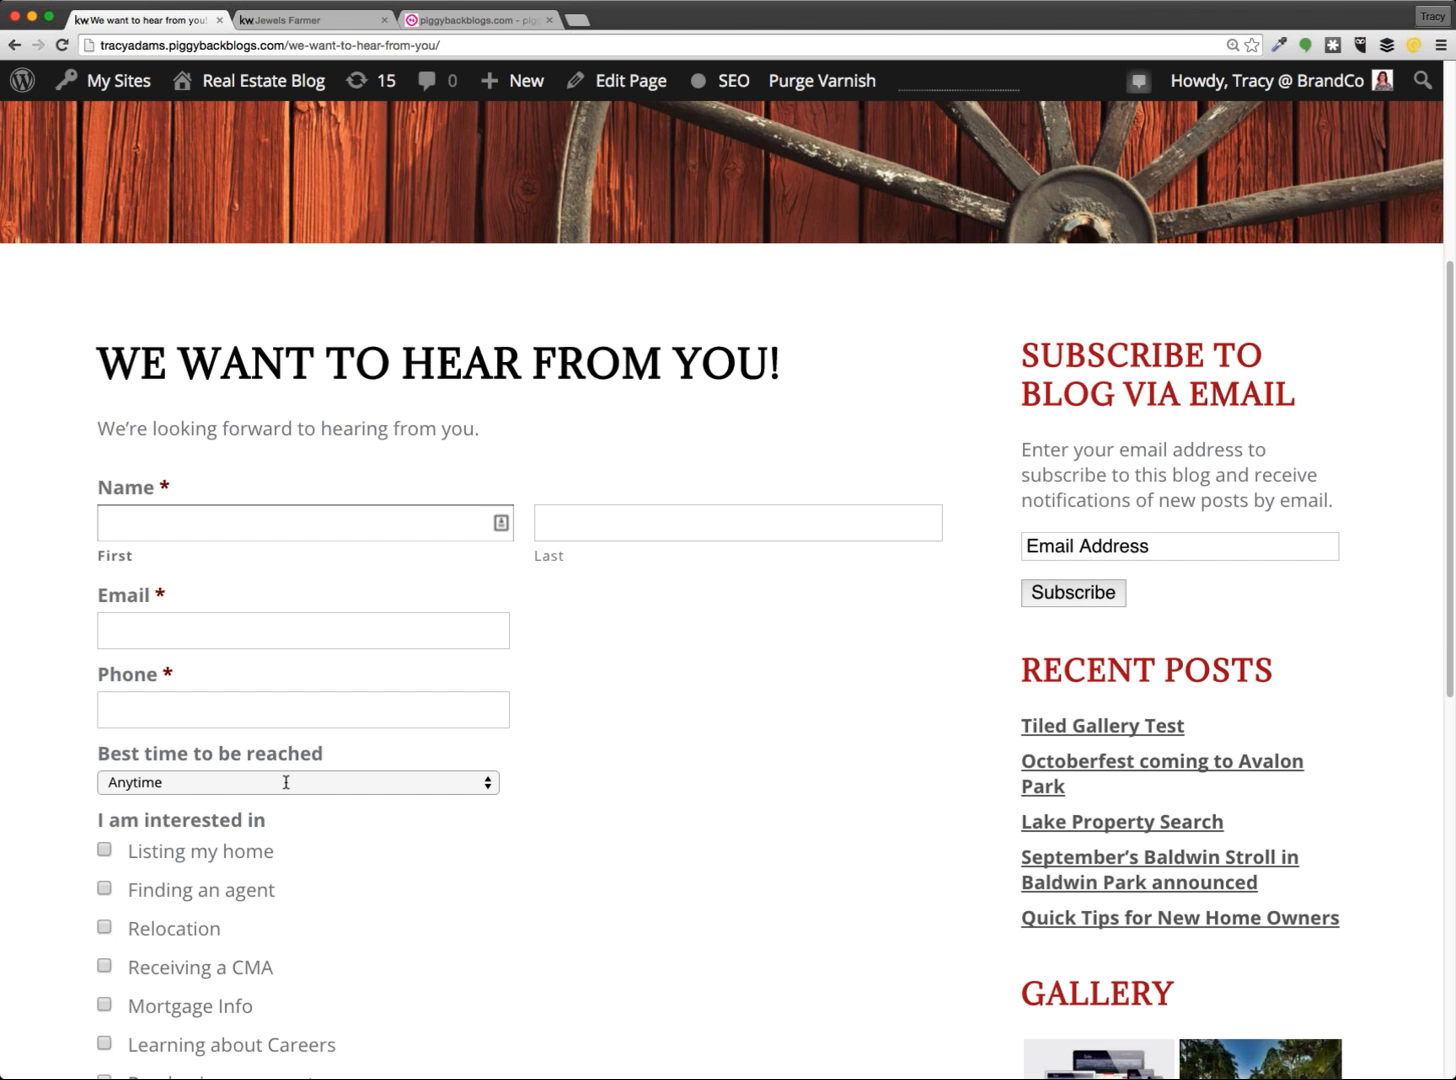
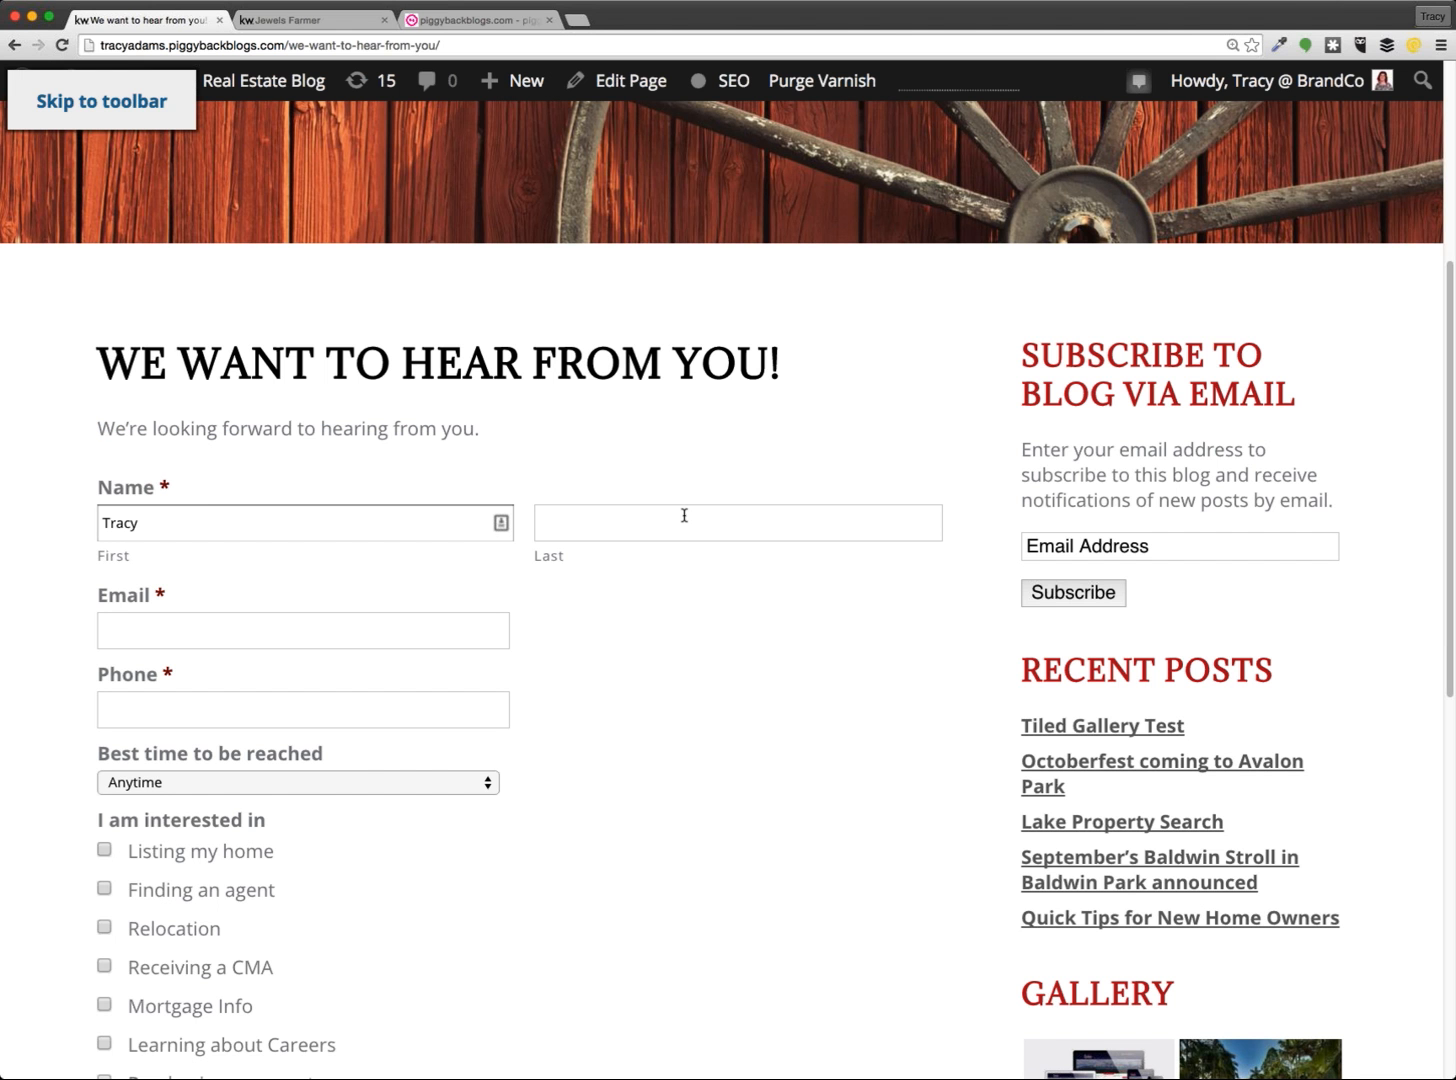
Submit a test entry: test name, autofilled contact details, 'Listing my home', comment 'testing the form'
{"action": "left_click", "coordinate": [684, 515]}
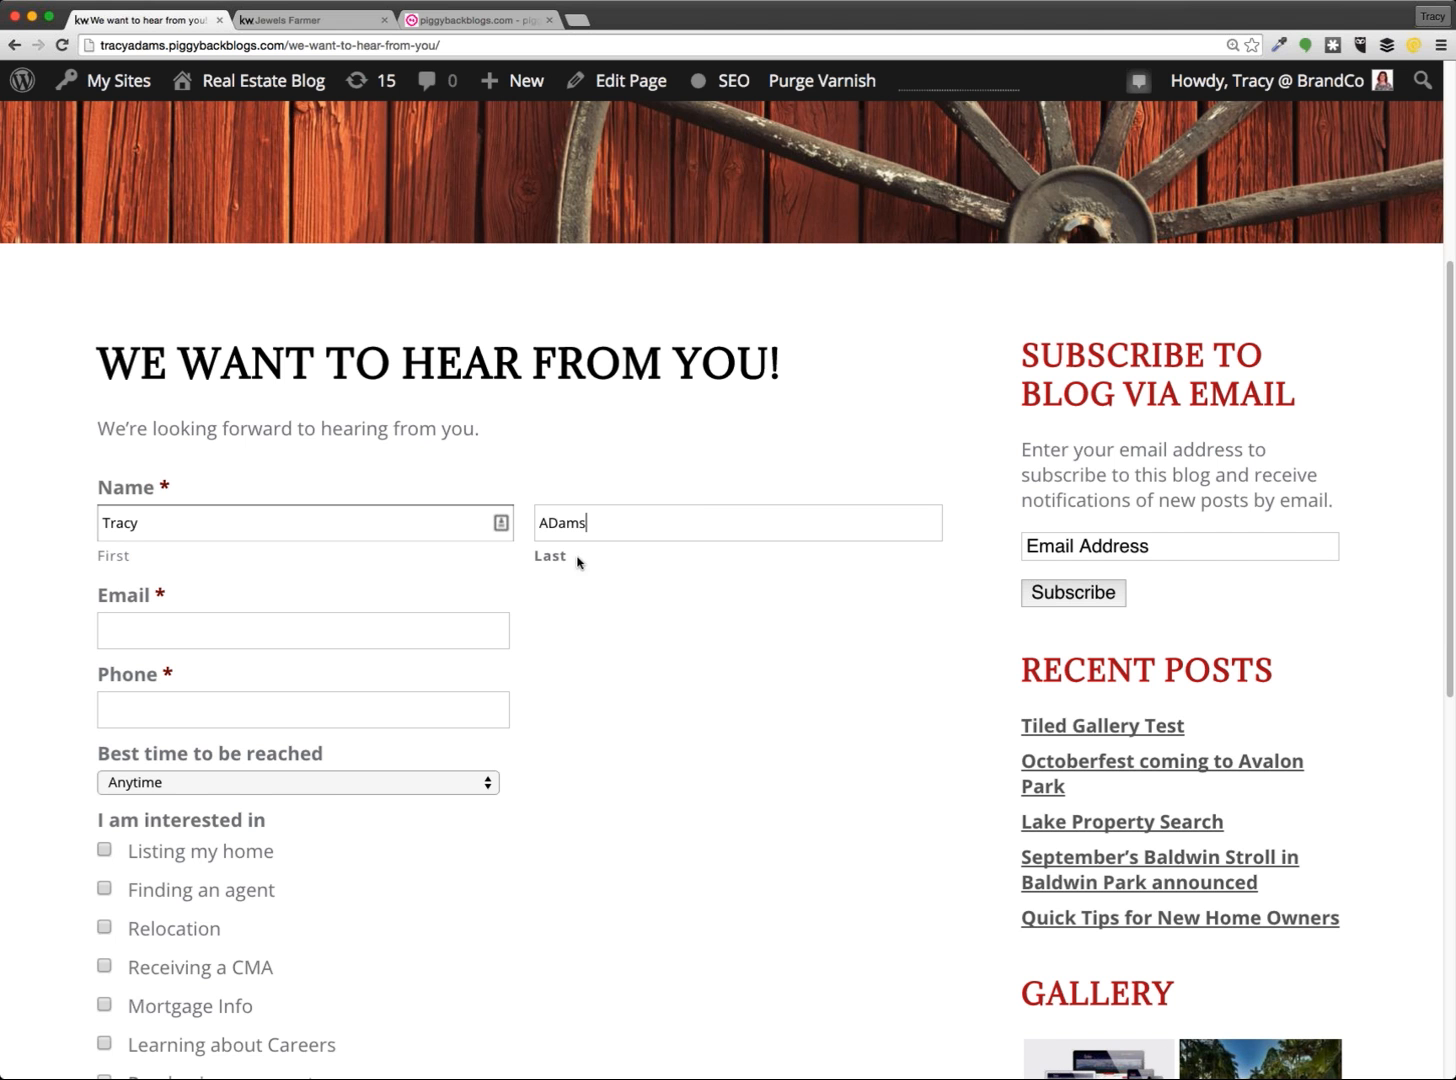
{"action": "left_click", "coordinate": [577, 560]}
{"action": "left_click", "coordinate": [335, 620]}
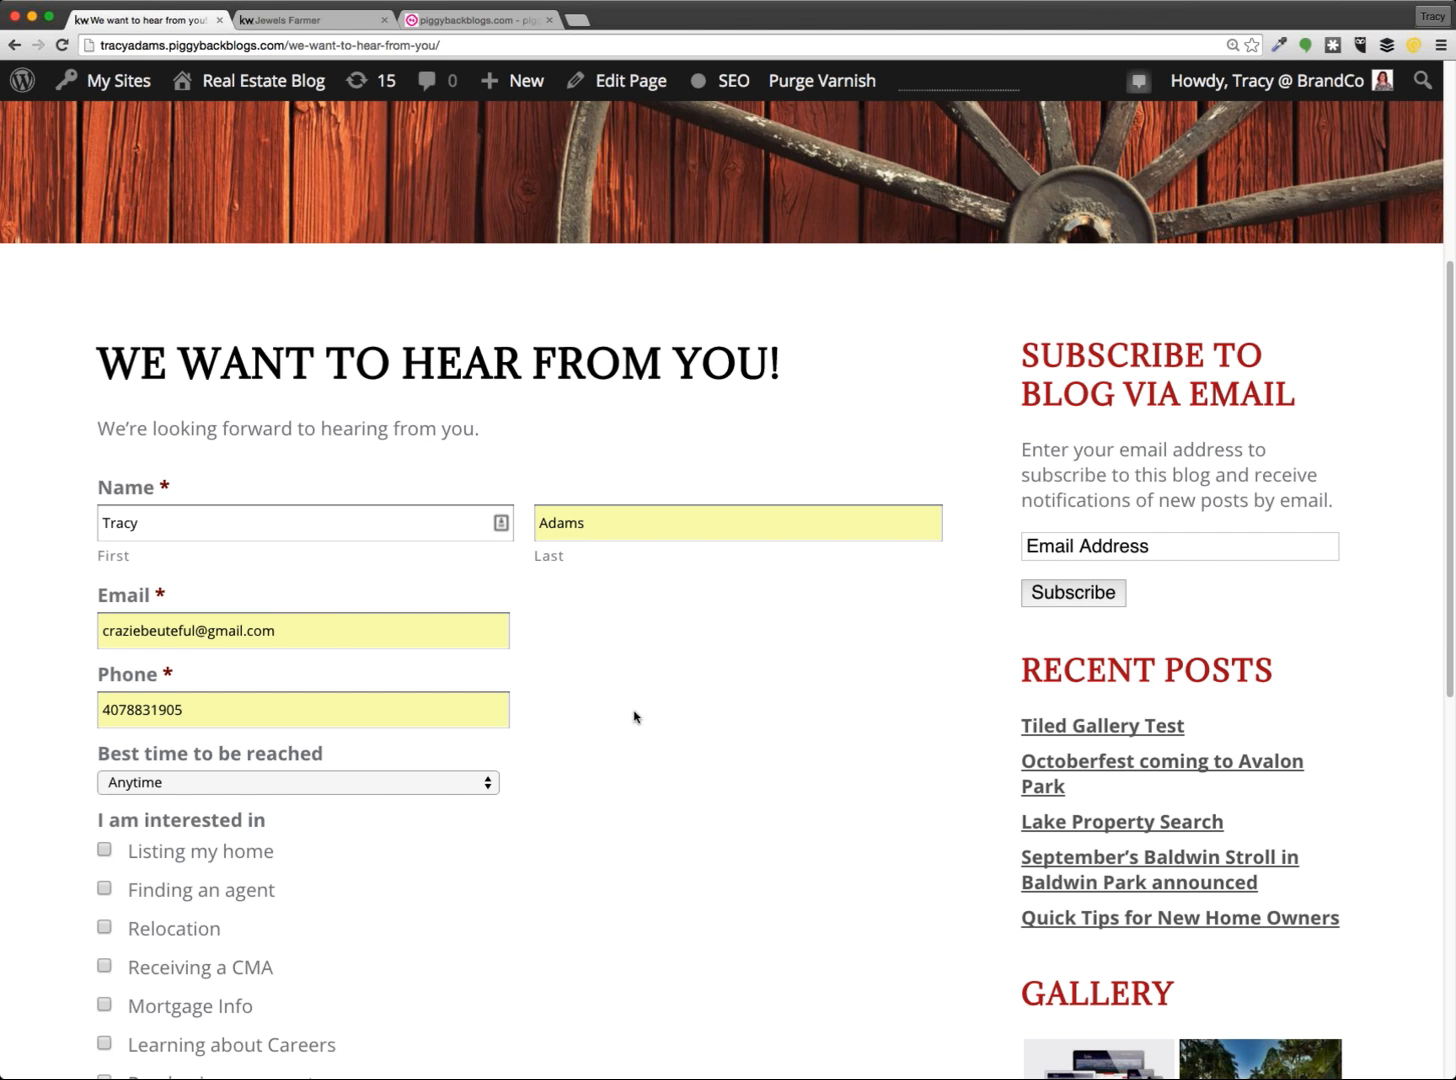
{"action": "scroll", "coordinate": [572, 663], "scroll_direction": "down", "scroll_amount": 3}
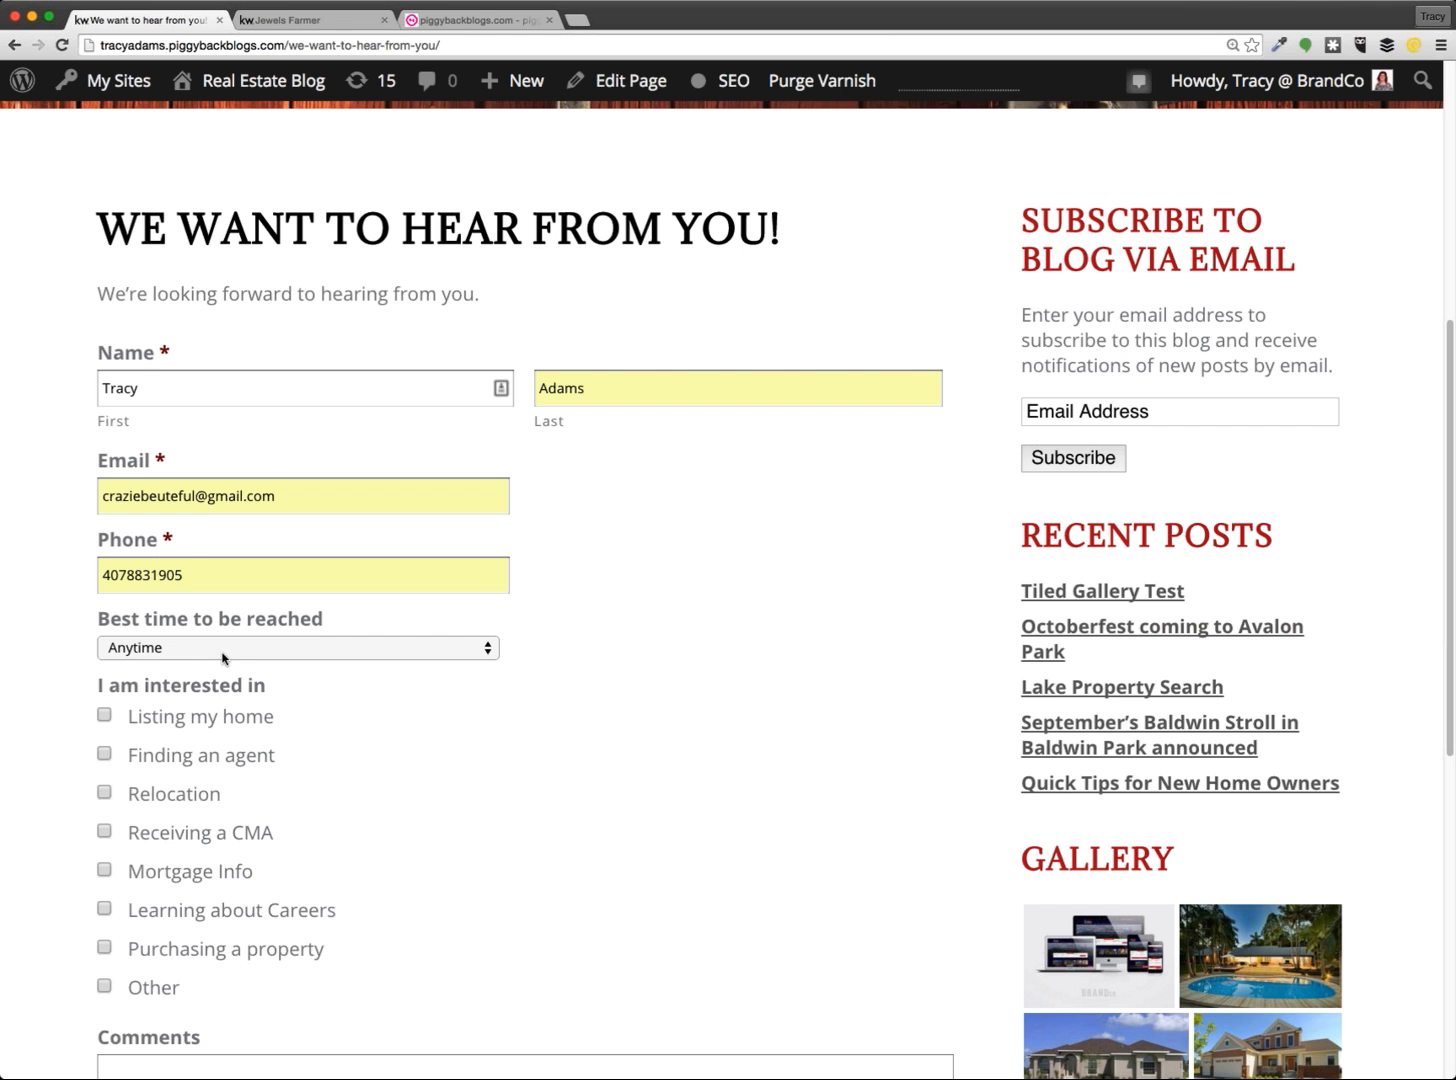
{"action": "left_click", "coordinate": [104, 716]}
{"action": "scroll", "coordinate": [429, 770], "scroll_direction": "down", "scroll_amount": 7}
{"action": "left_click", "coordinate": [280, 835]}
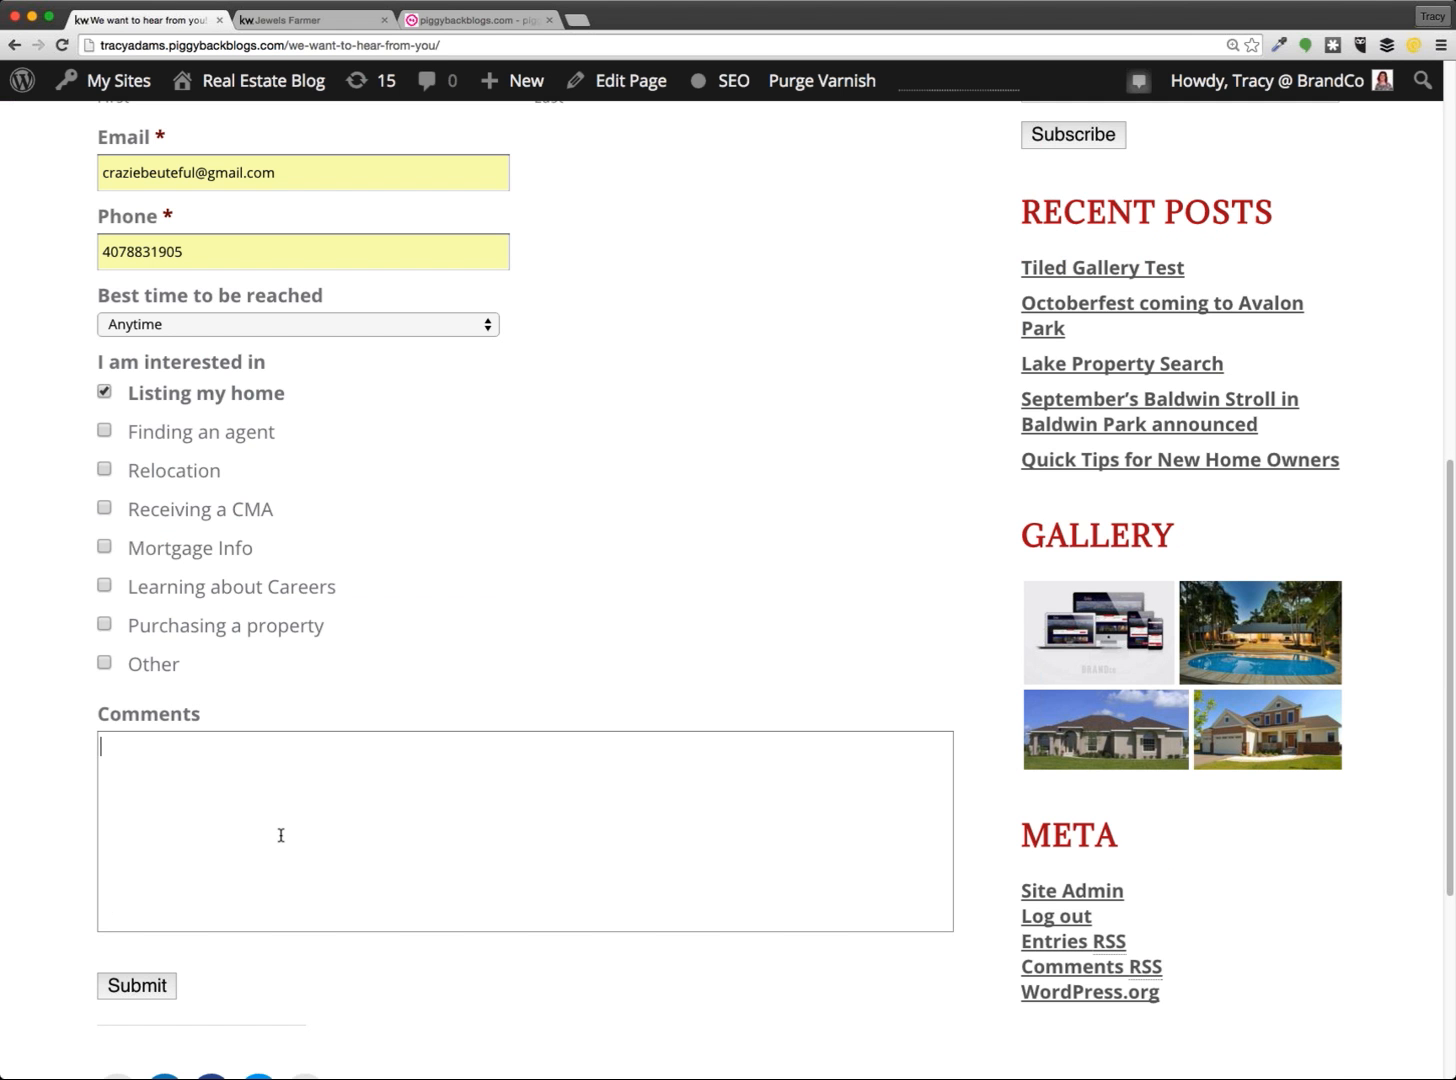
{"action": "type", "text": "testing the form"}
{"action": "left_click", "coordinate": [127, 990]}
Check the thank-you confirmation message shown after submission
{"action": "scroll", "coordinate": [312, 800], "scroll_direction": "down", "scroll_amount": 3}
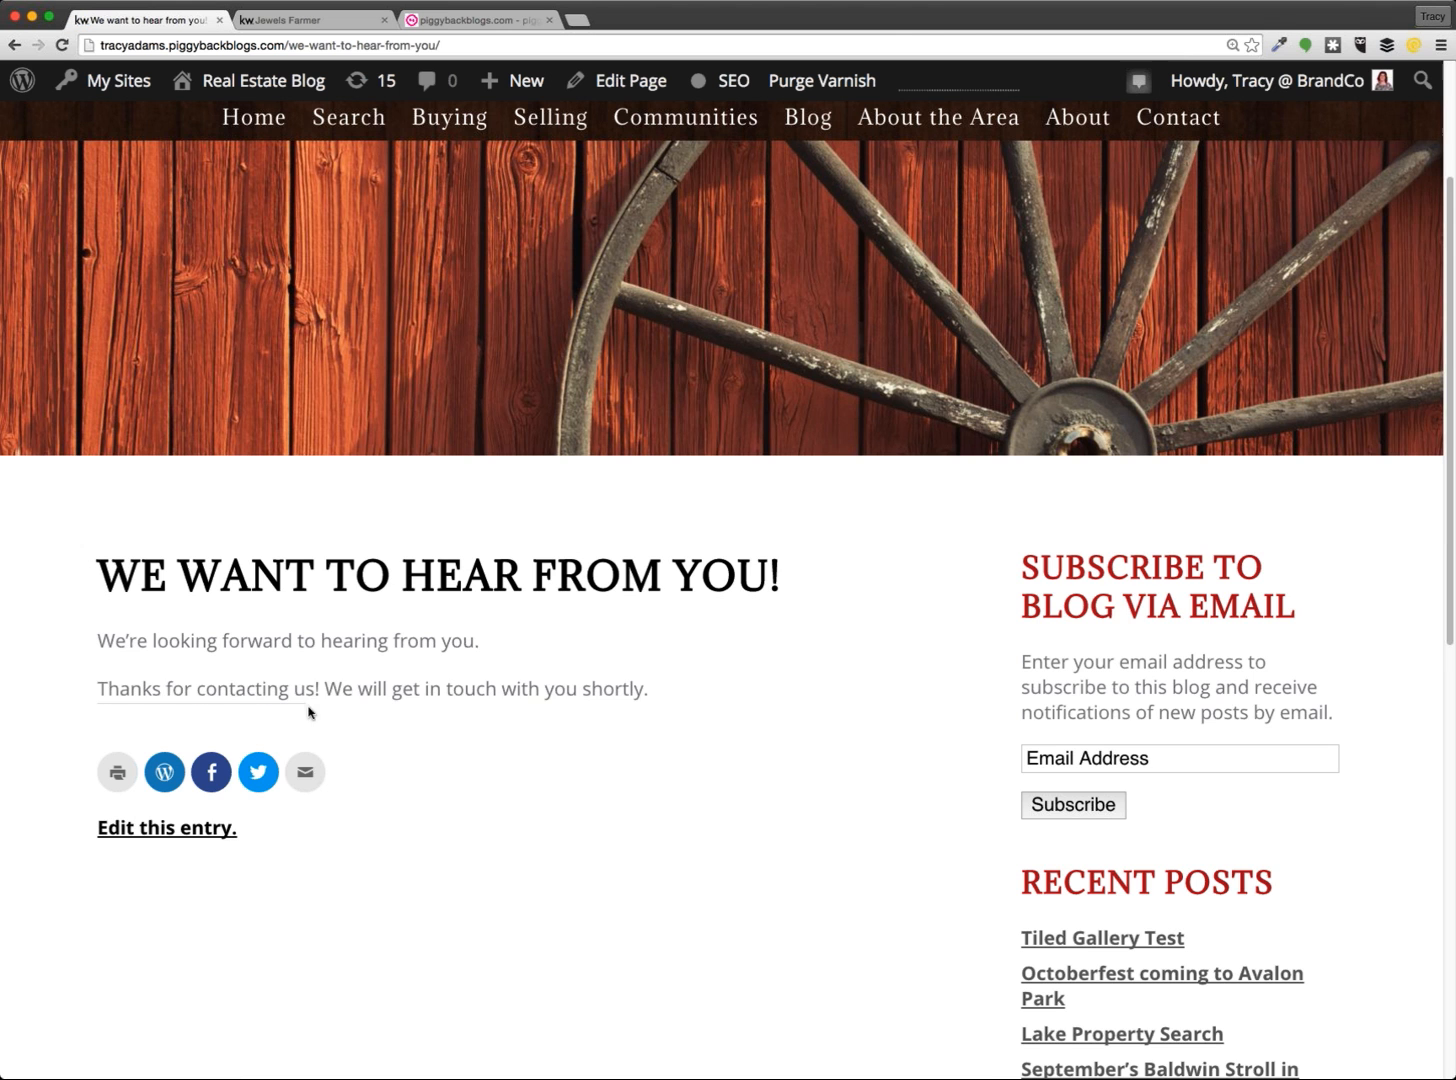
{"action": "left_click_drag", "start_coordinate": [646, 690], "coordinate": [93, 689]}
{"action": "left_click", "coordinate": [590, 775]}
Go to the Dashboard, open Forms > Entries, and view the test entry
{"action": "mouse_move", "coordinate": [222, 90]}
{"action": "left_click", "coordinate": [212, 126]}
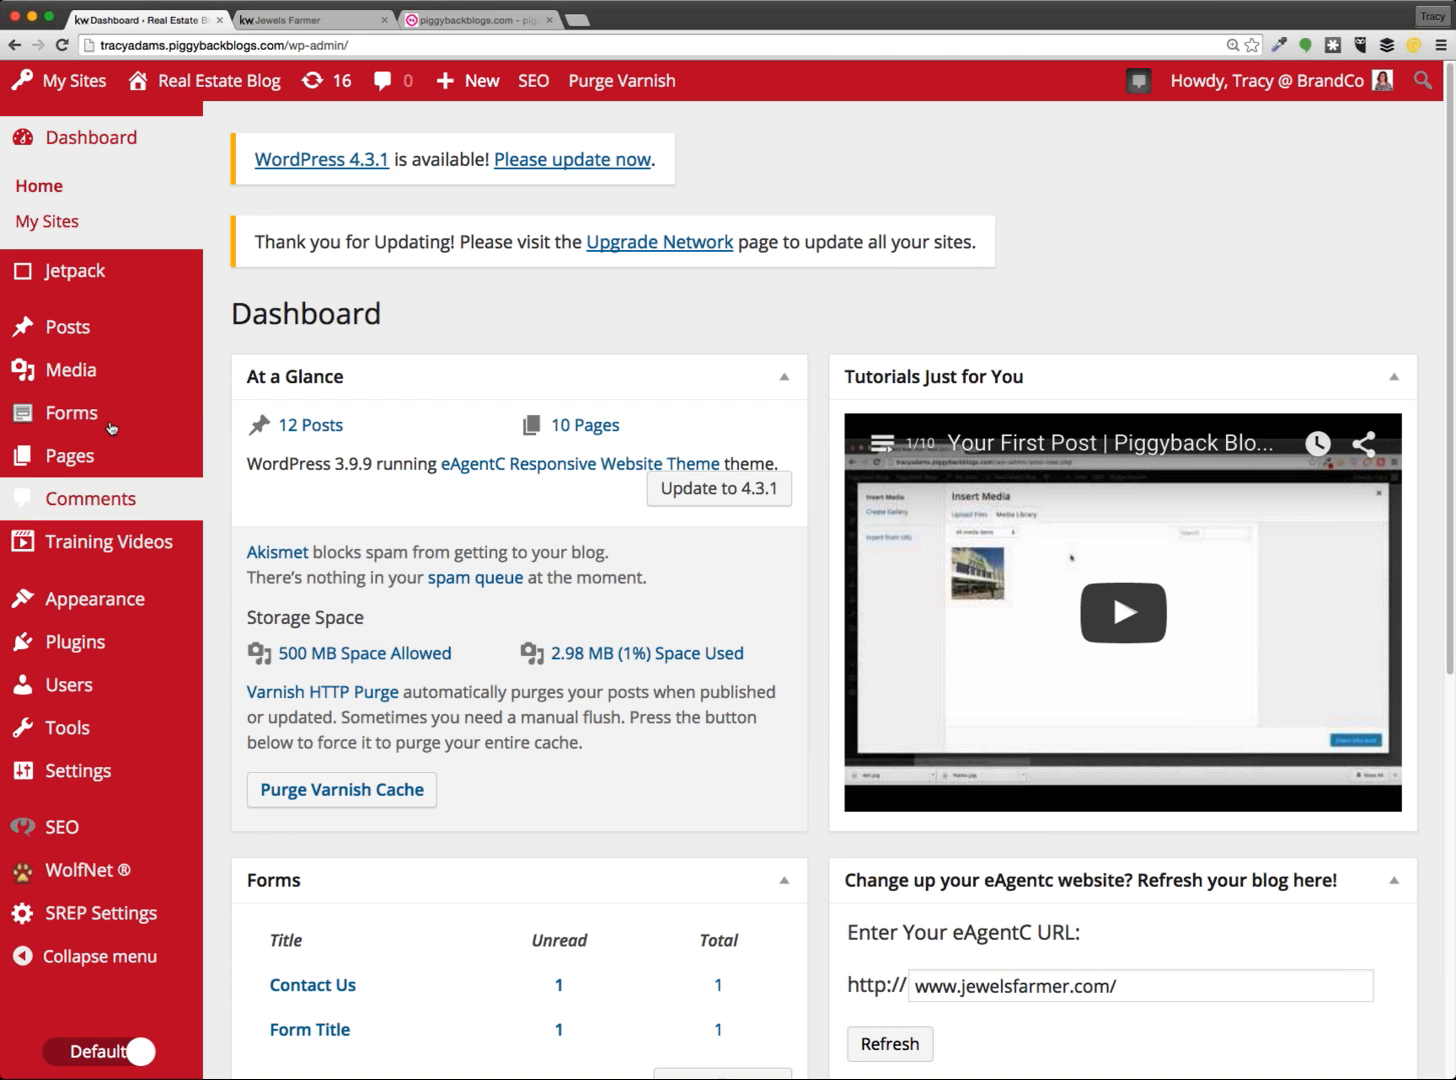
{"action": "mouse_move", "coordinate": [77, 418]}
{"action": "left_click", "coordinate": [244, 490]}
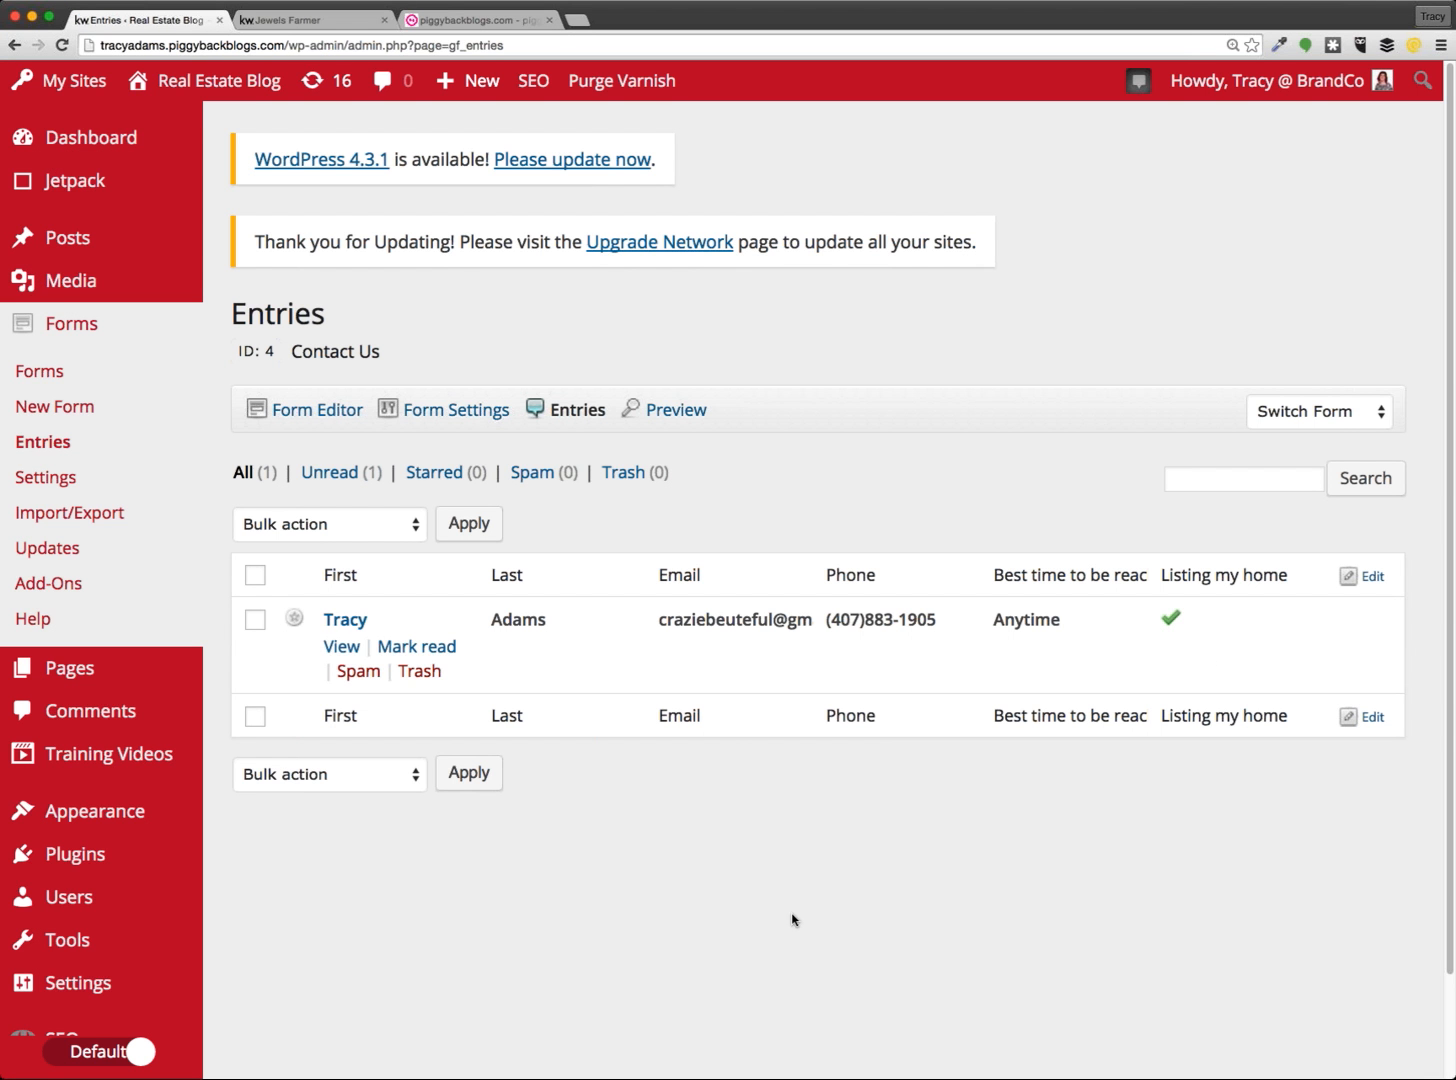
{"action": "left_click", "coordinate": [341, 647]}
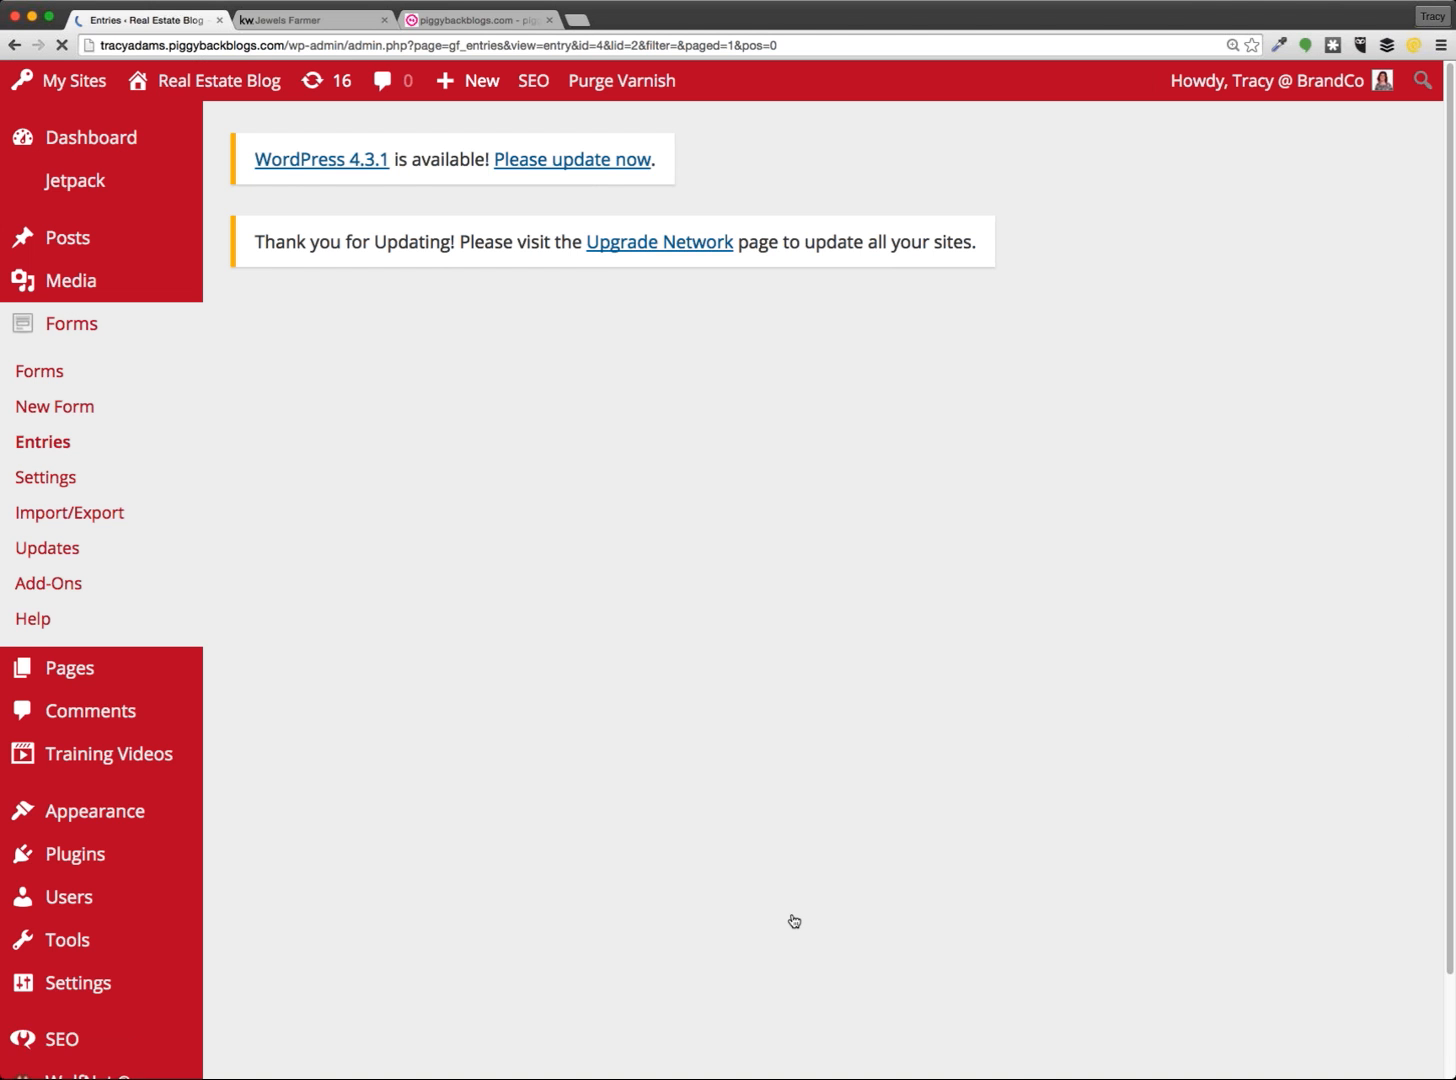
Scroll through Entry #2's details, toggling Admin Notification on and back off
{"action": "scroll", "coordinate": [1037, 655], "scroll_direction": "down", "scroll_amount": 2}
{"action": "scroll", "coordinate": [1037, 655], "scroll_direction": "down", "scroll_amount": 1}
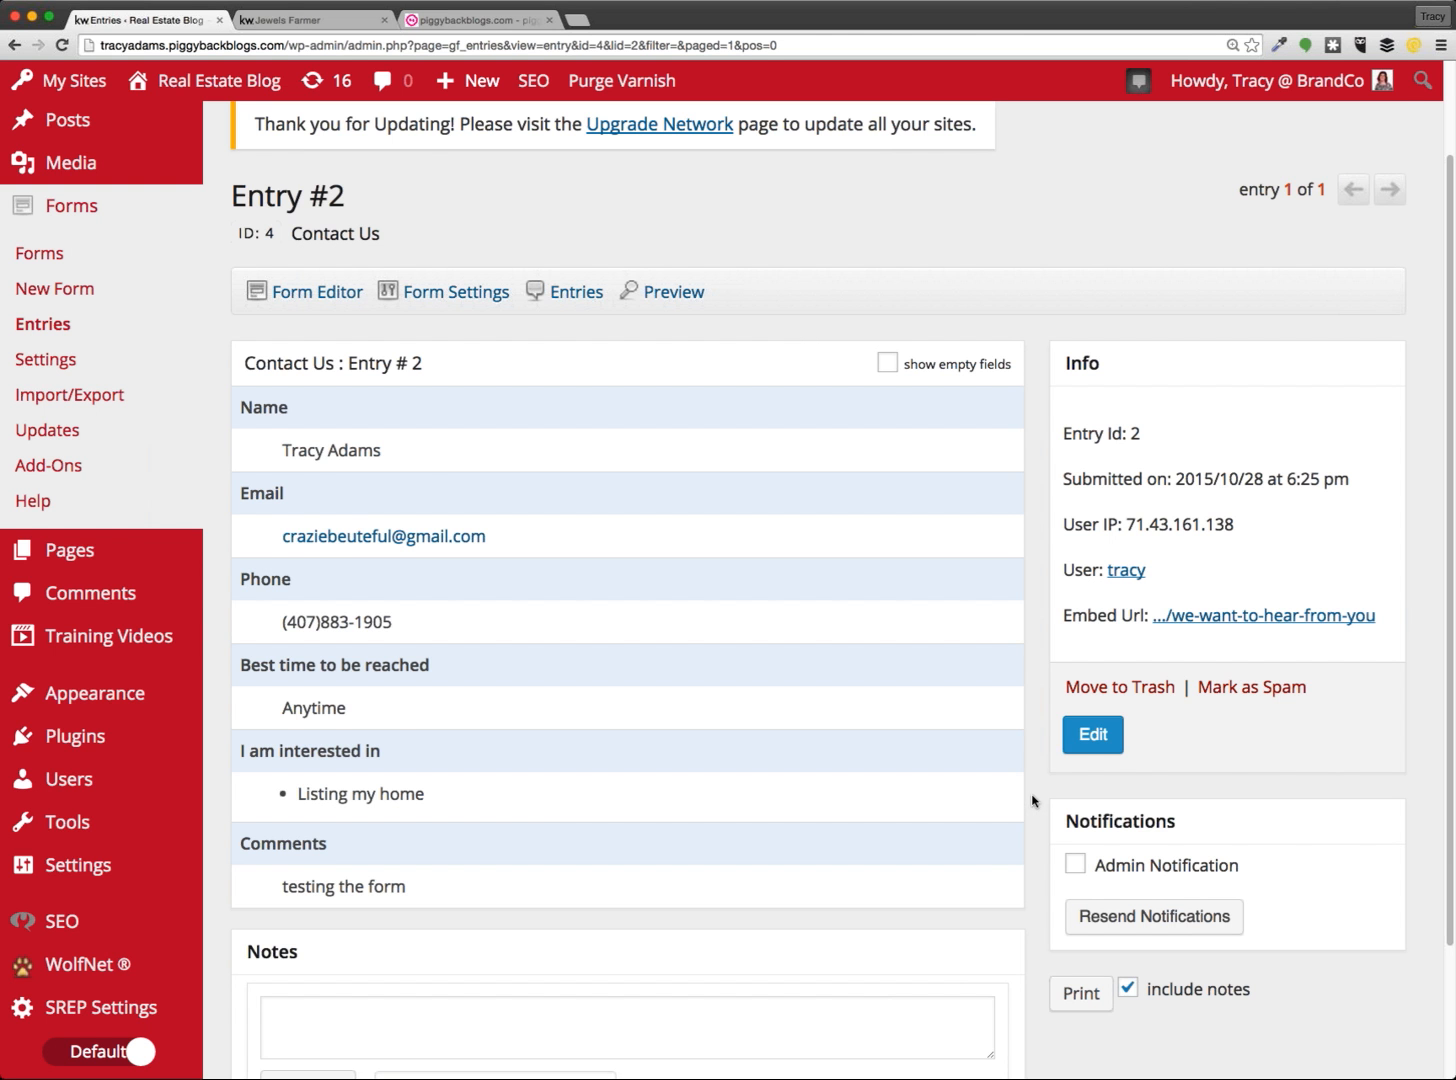
{"action": "scroll", "coordinate": [1033, 800], "scroll_direction": "down", "scroll_amount": 3}
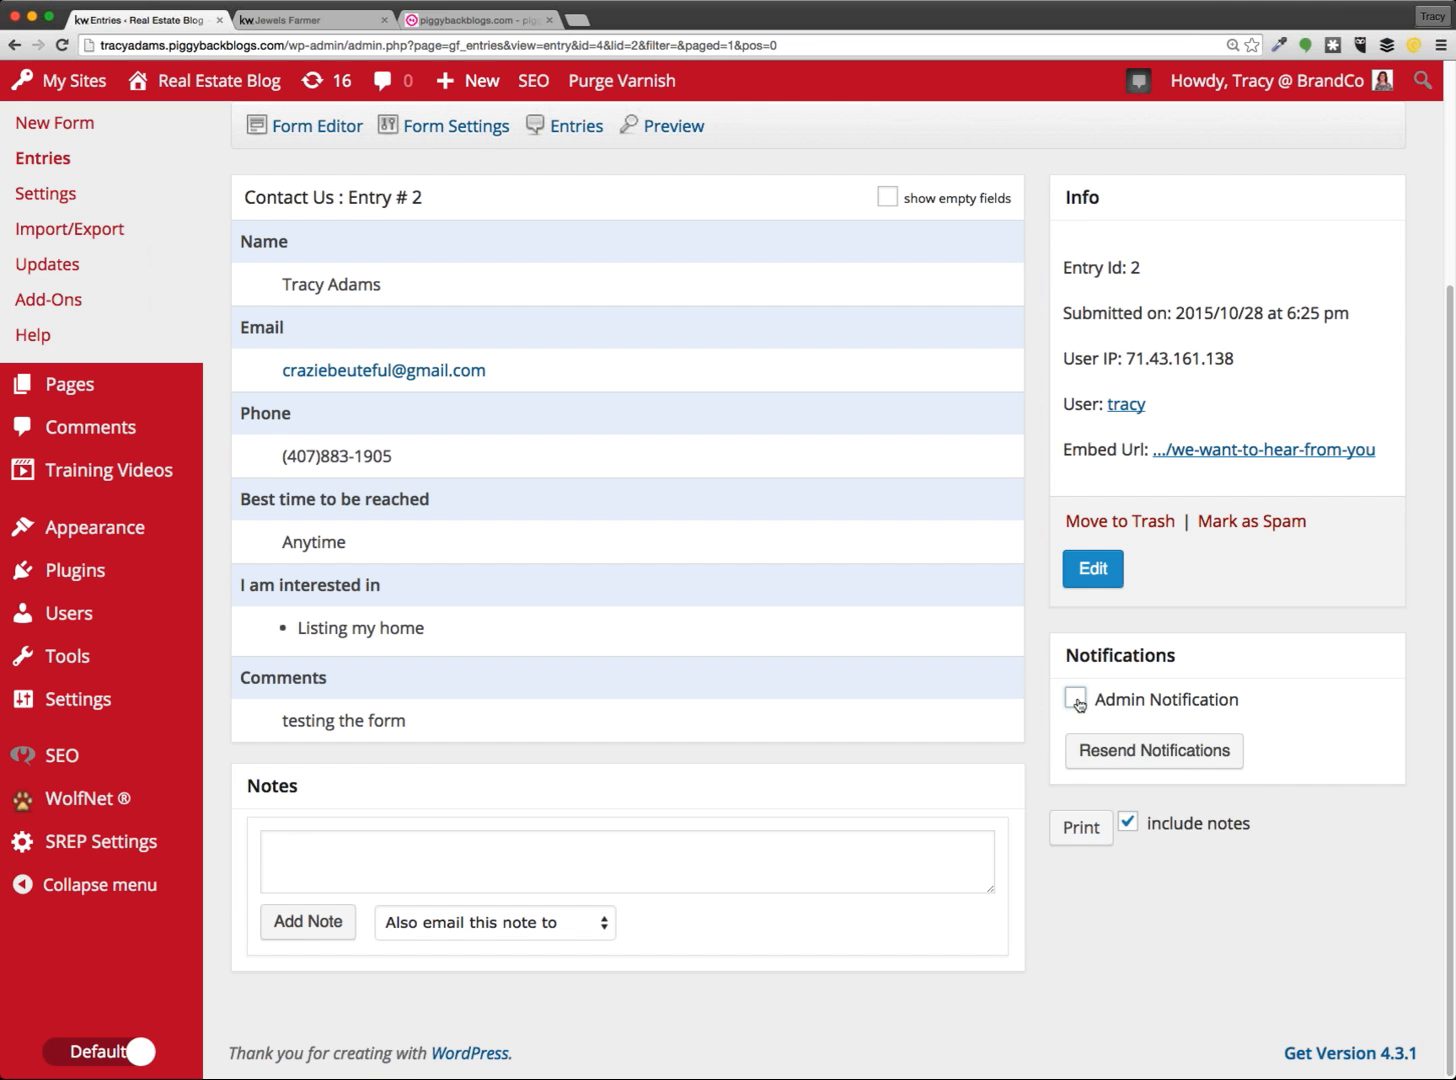
{"action": "left_click", "coordinate": [1076, 700]}
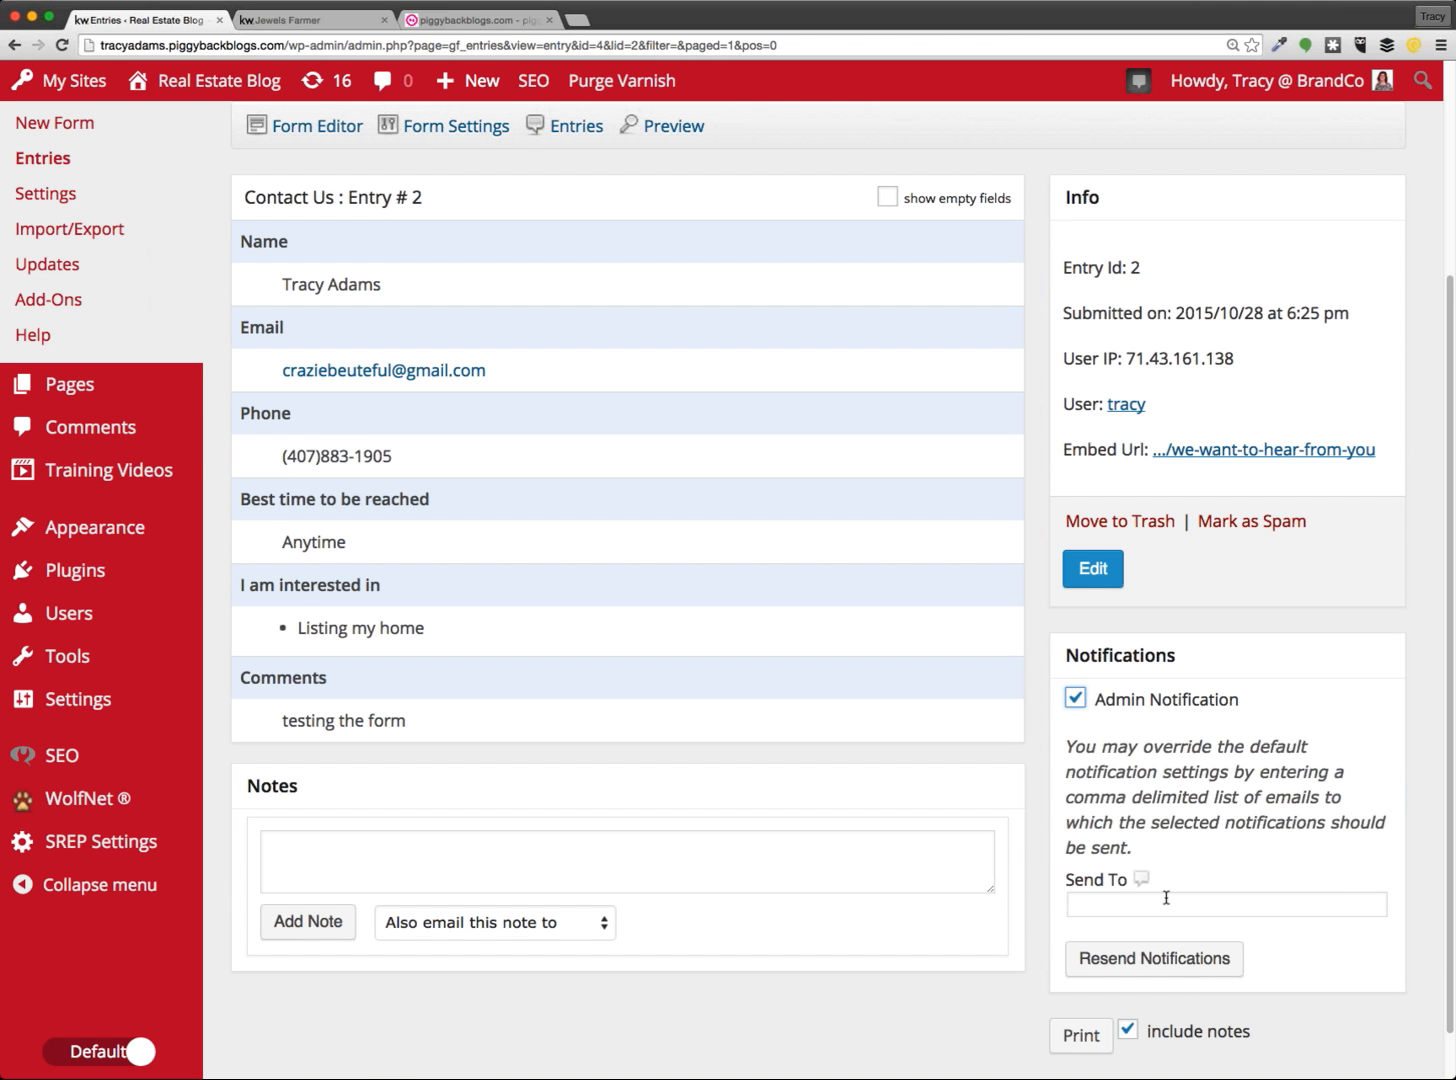
{"action": "left_click", "coordinate": [1077, 704]}
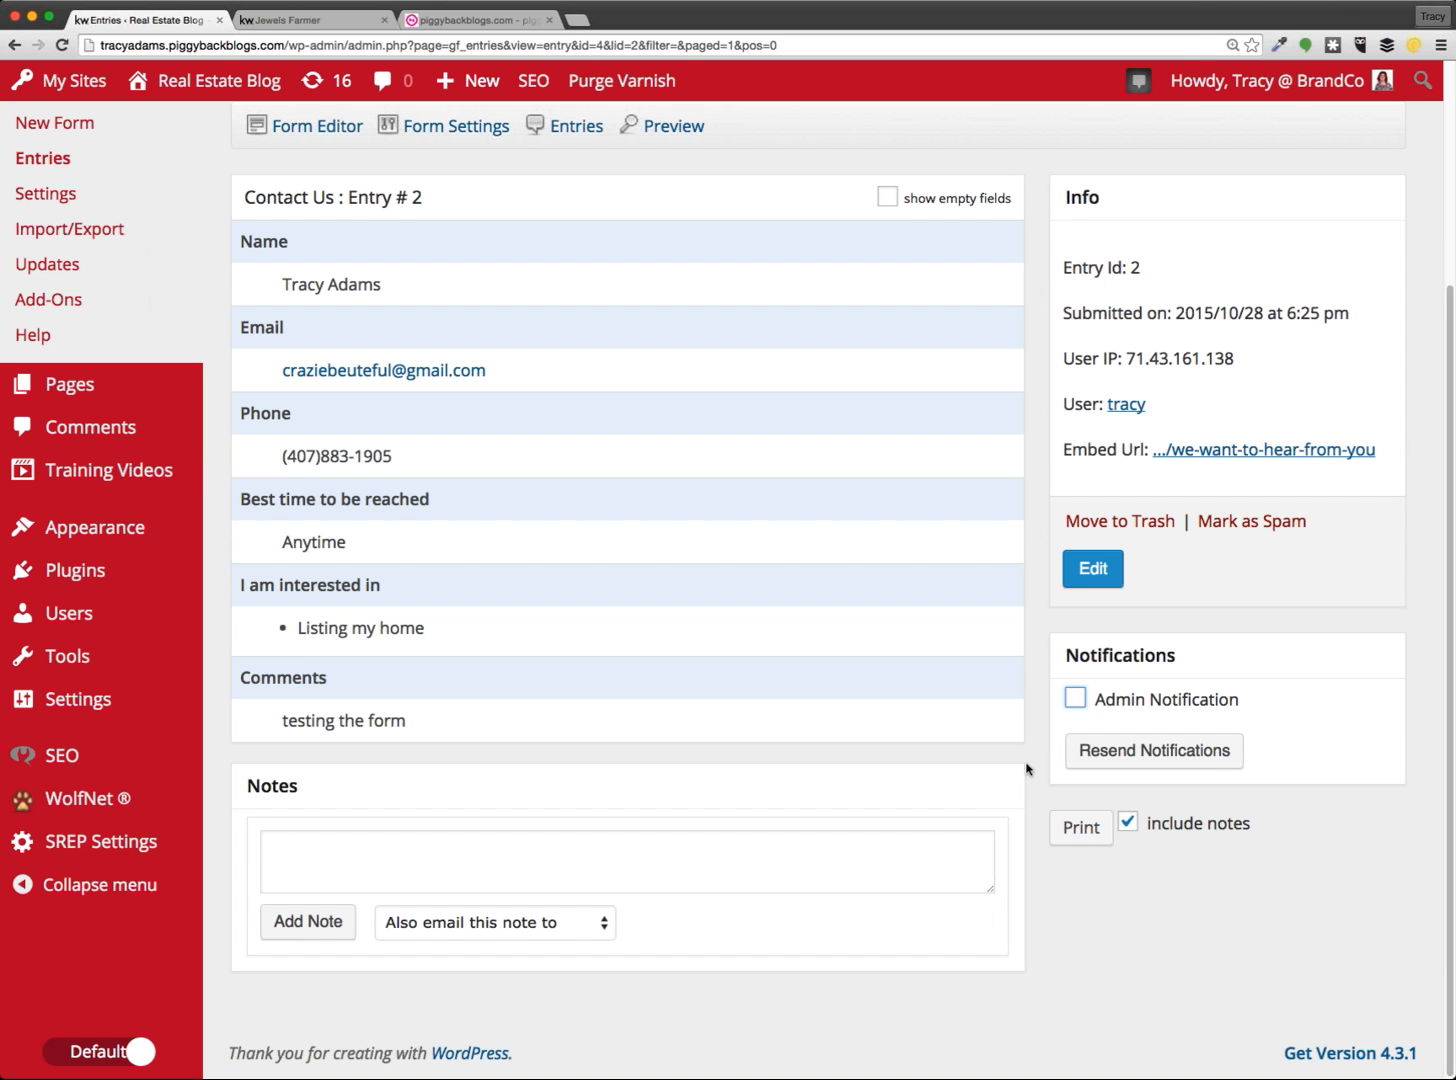
{"action": "scroll", "coordinate": [600, 600], "scroll_direction": "up", "scroll_amount": 2}
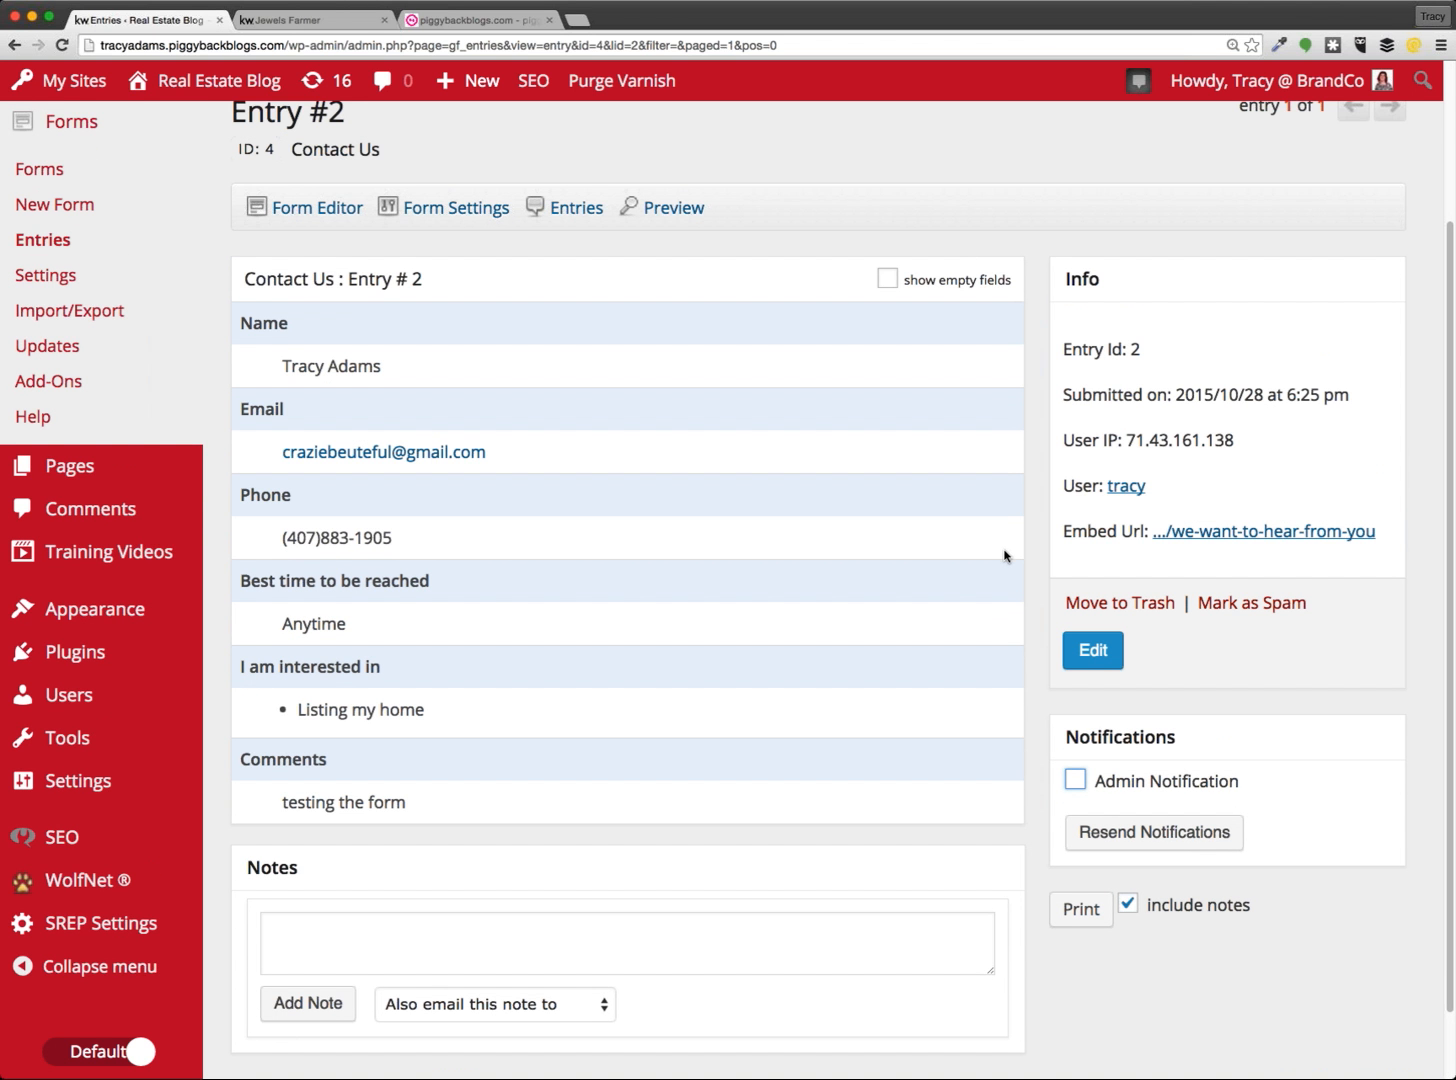
{"action": "scroll", "coordinate": [1001, 554], "scroll_direction": "up", "scroll_amount": 4}
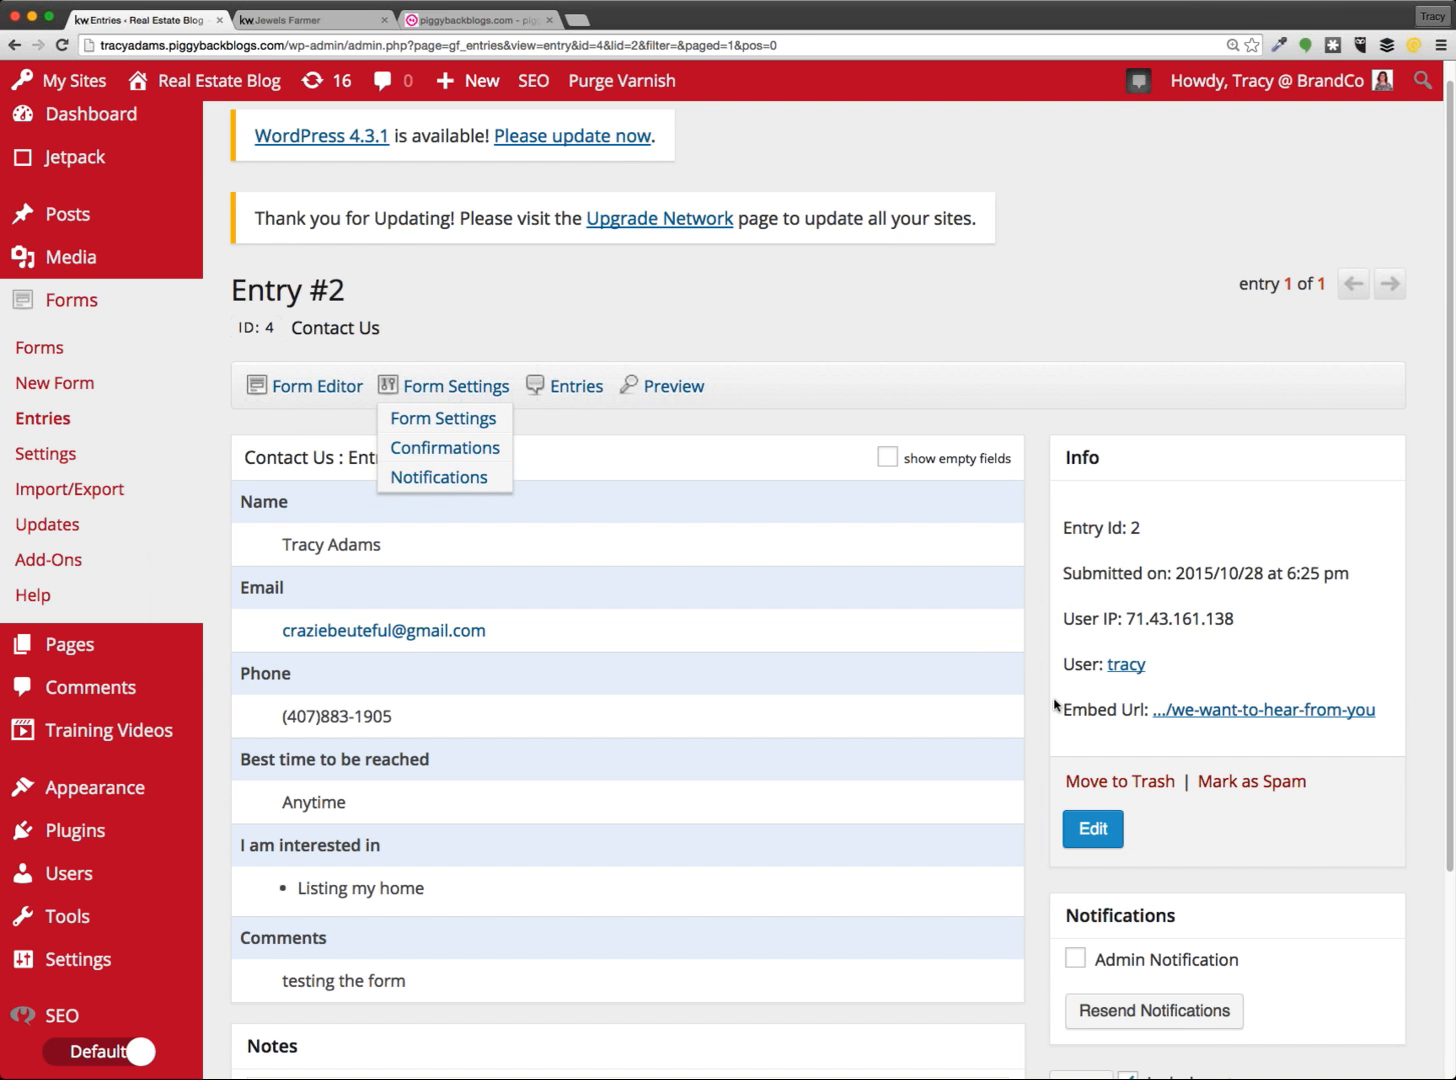
{"action": "left_click", "coordinate": [40, 350]}
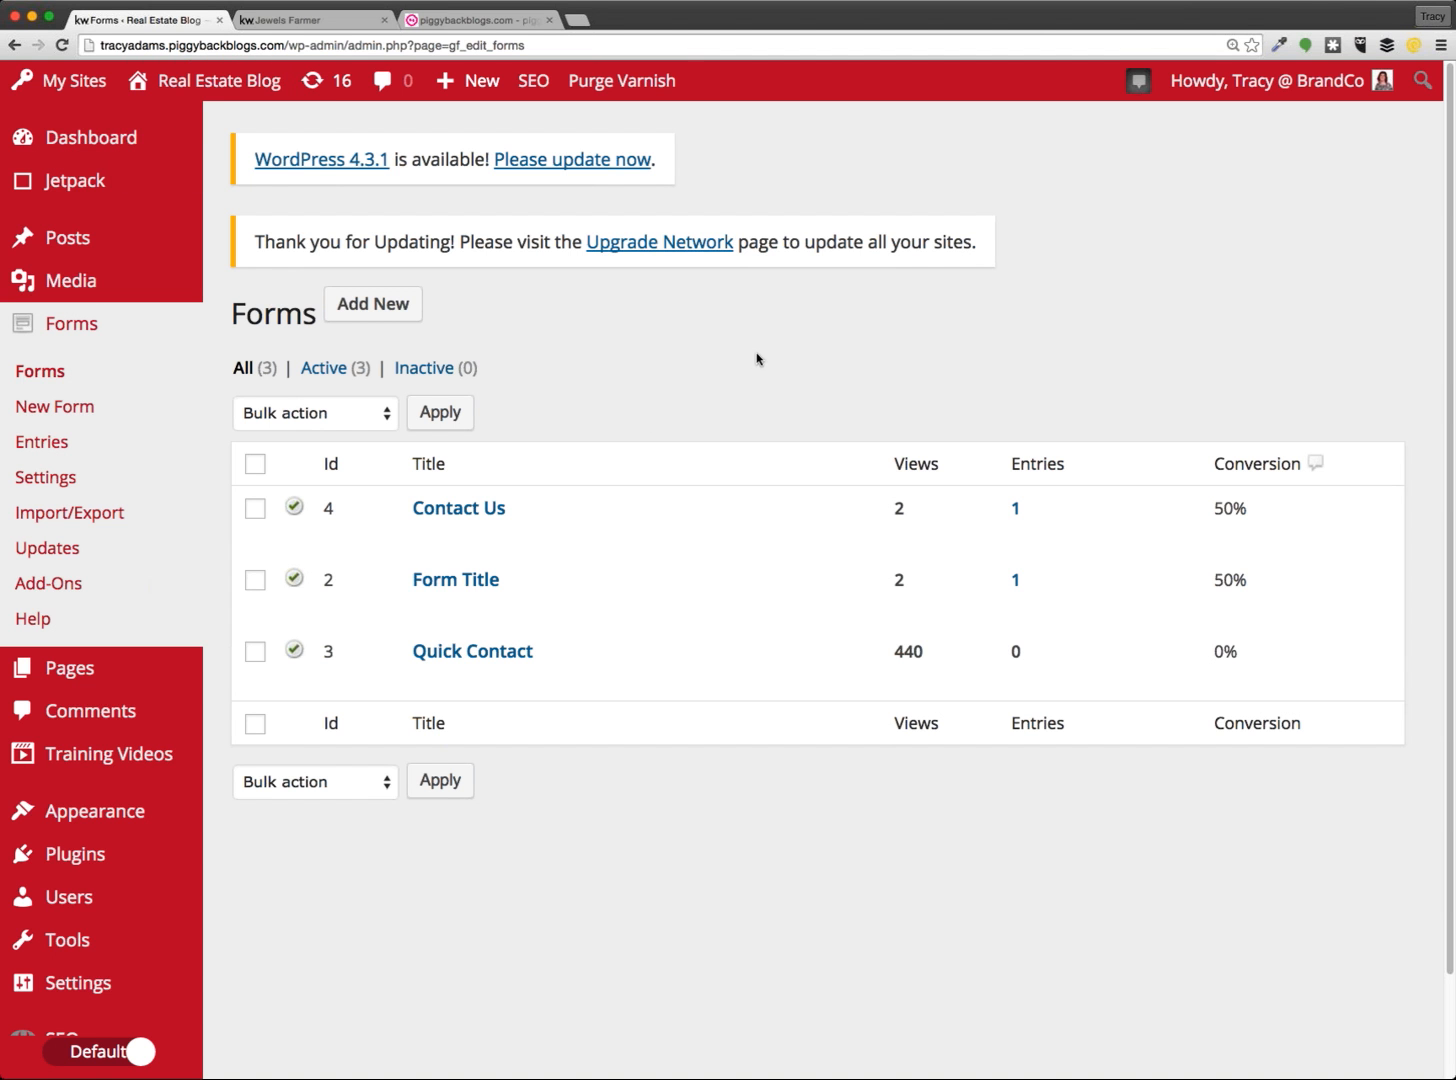
{"action": "mouse_move", "coordinate": [221, 98]}
{"action": "left_click", "coordinate": [190, 128]}
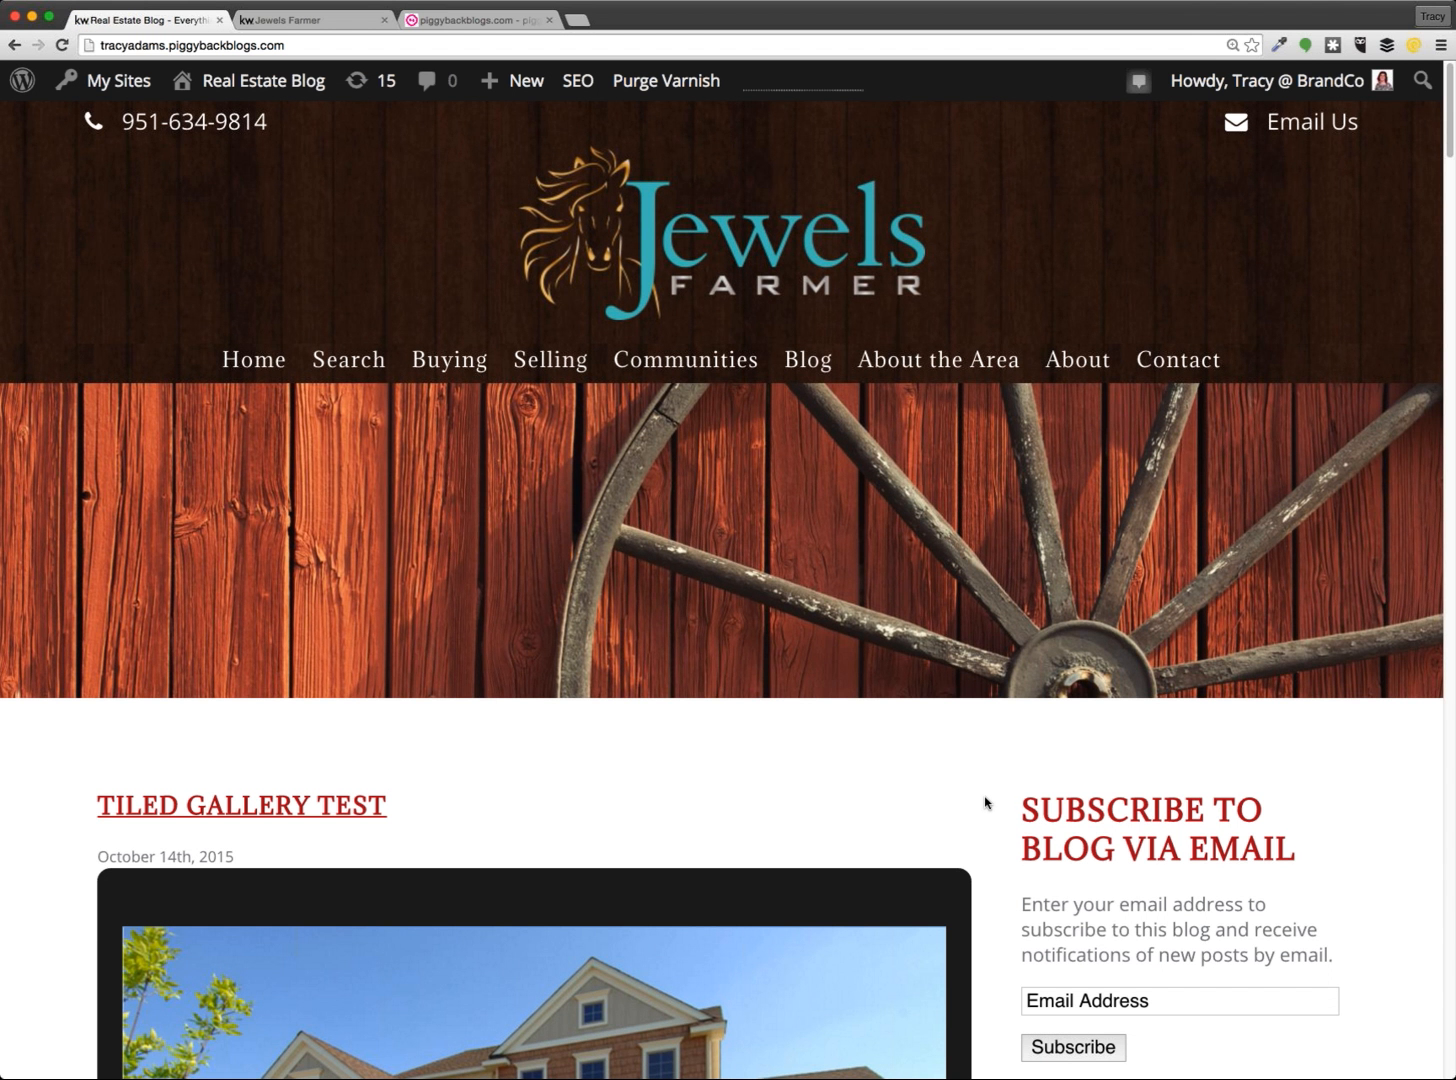
{"action": "scroll", "coordinate": [990, 795], "scroll_direction": "down", "scroll_amount": 15}
{"action": "scroll", "coordinate": [997, 792], "scroll_direction": "up", "scroll_amount": 15}
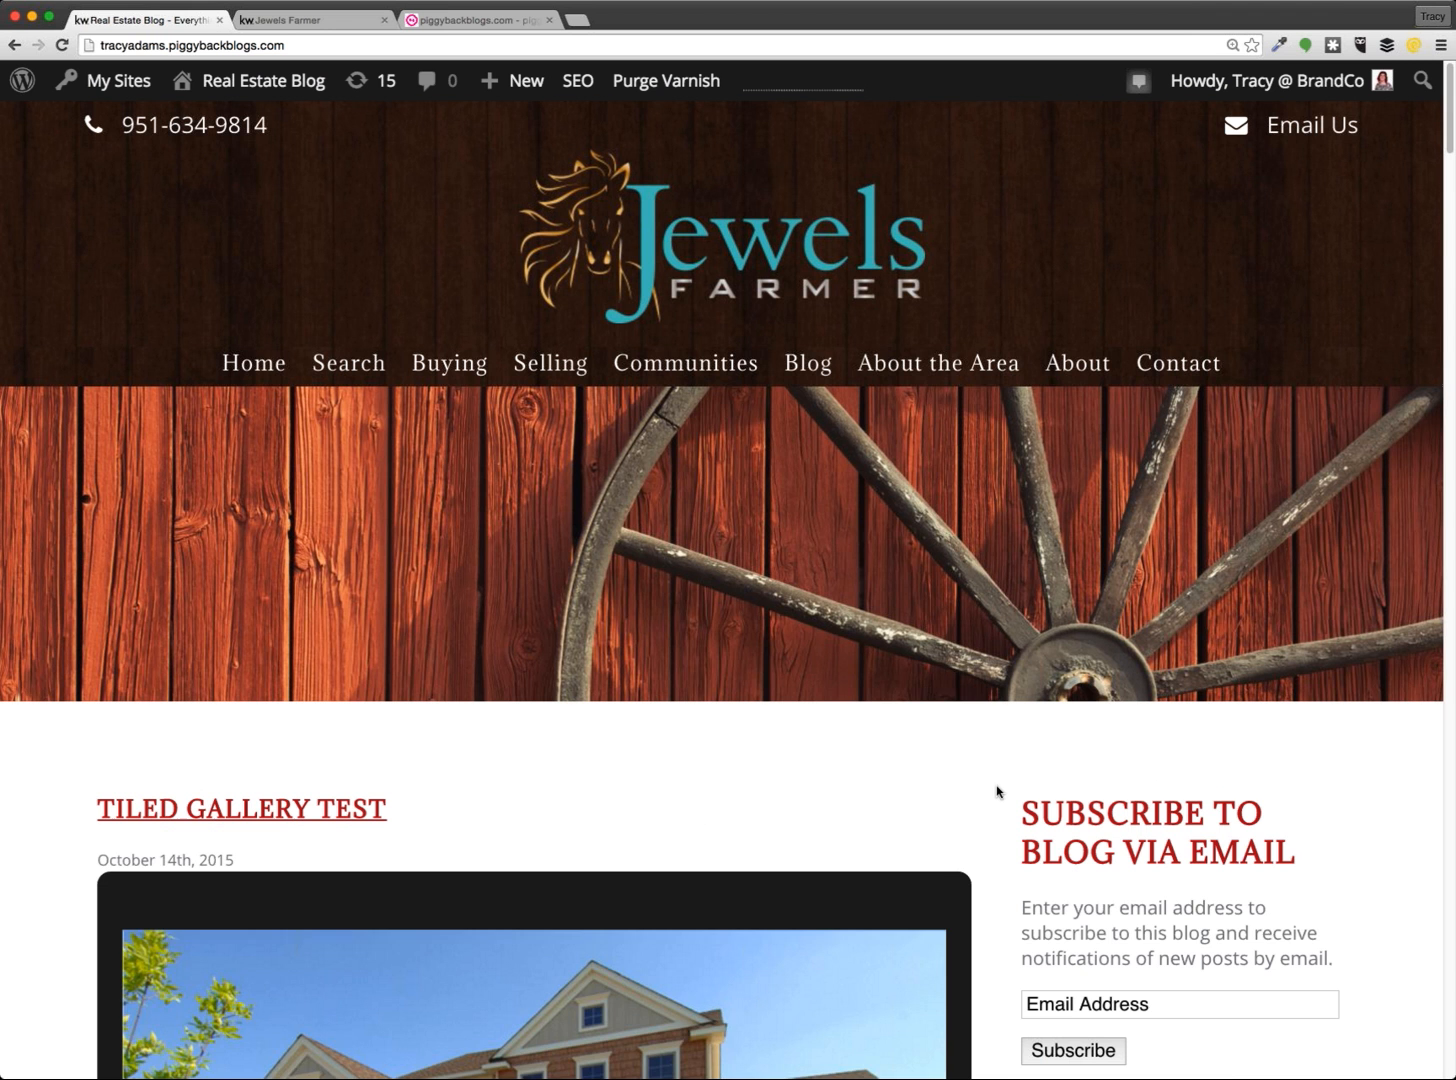